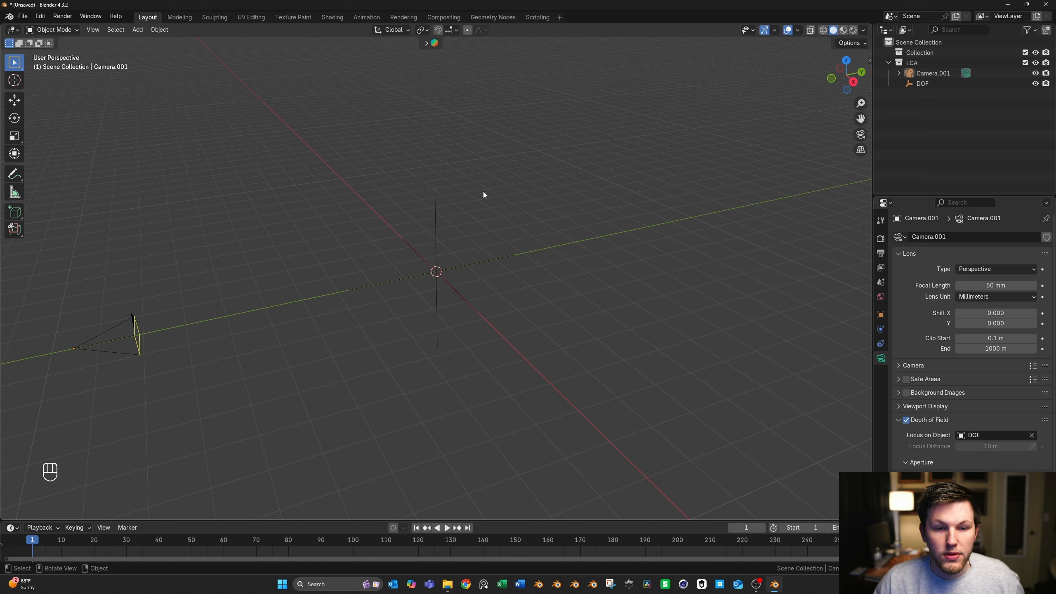
Import the fSpy project fspy2.fspy from the Desks\FSPY folder, with its background image included
key("F4")
left_click(552, 314)
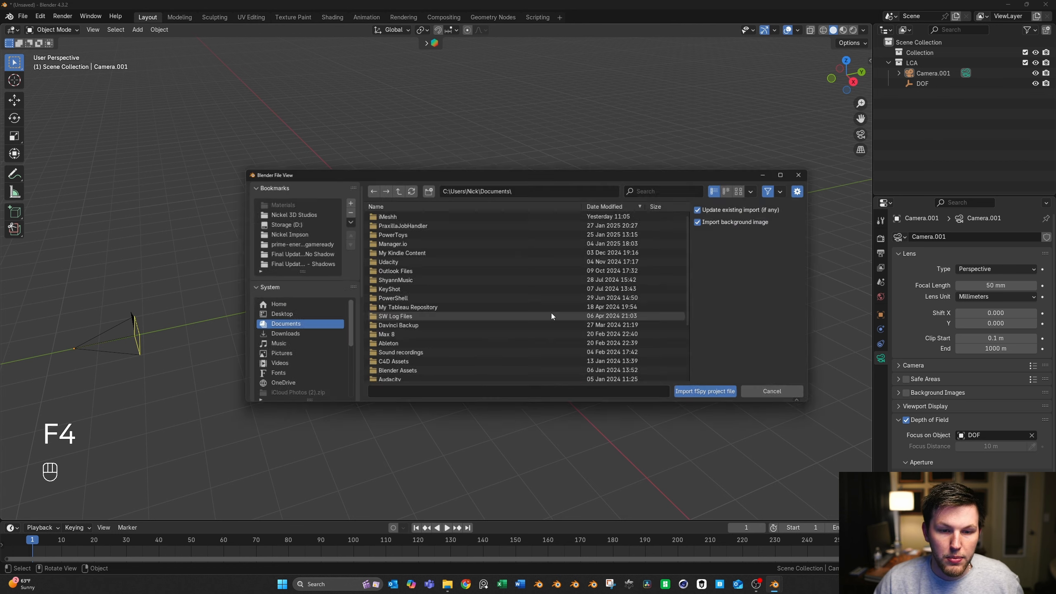
key("Return")
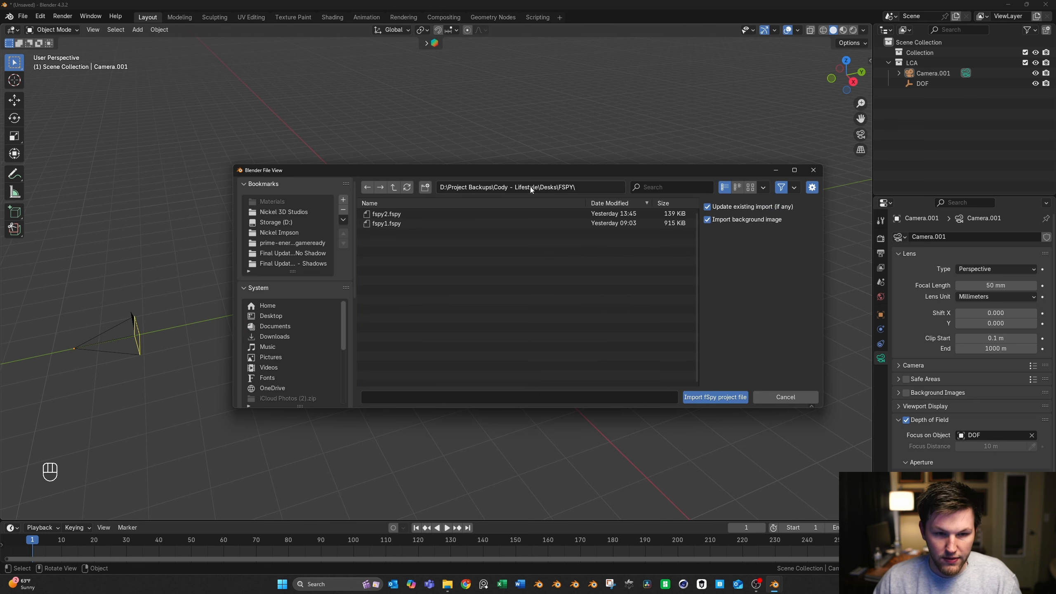
left_click(411, 213)
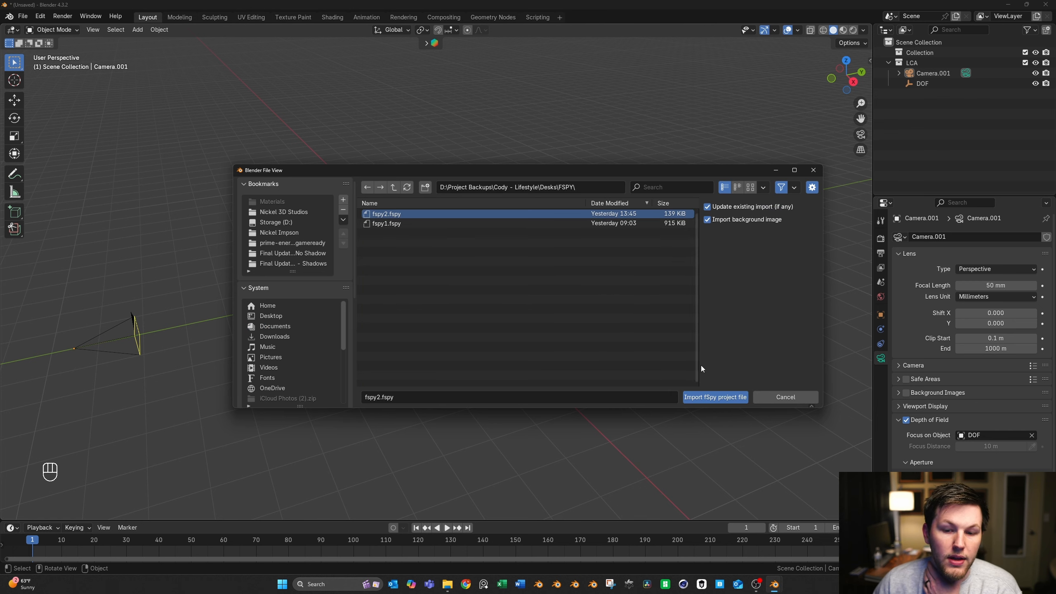
left_click(724, 397)
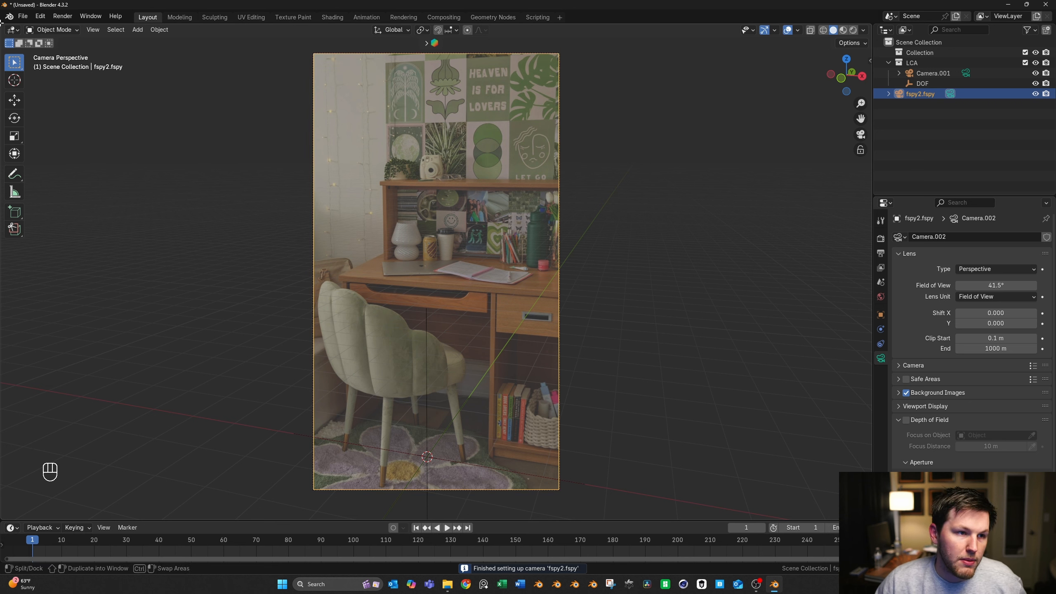
Split the 3D viewport into a perspective view beside two stacked camera views
left_click_drag(2, 26, 524, 168)
middle_click_drag(379, 168, 277, 217)
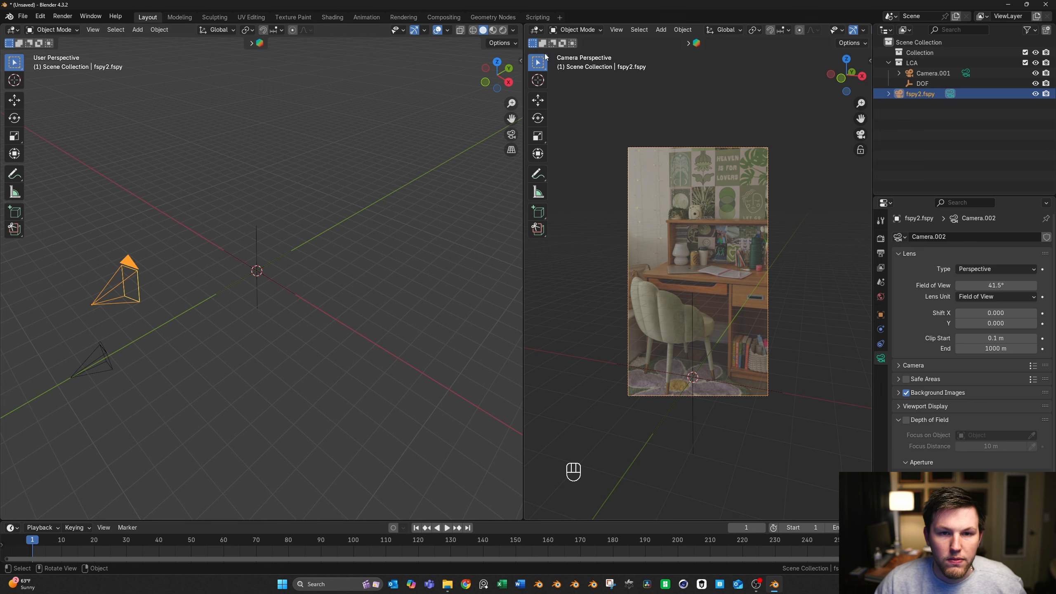
left_click_drag(524, 26, 623, 250)
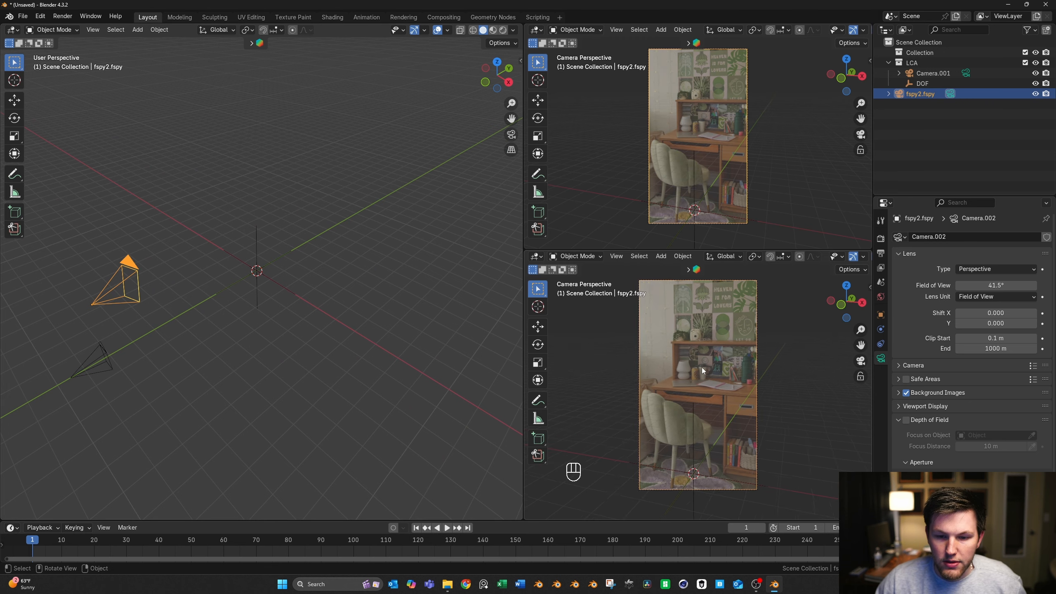
Hide the toolbar in one of the stacked camera views, frame the reference photo there, and turn on X-ray
key("t")
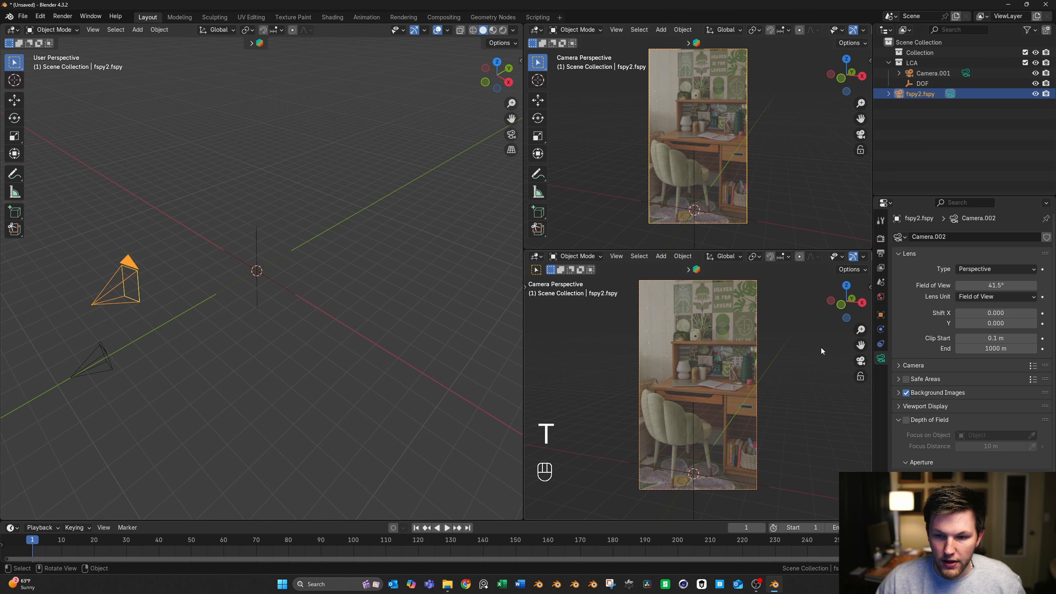
scroll(848, 257, "down", 5)
left_click(793, 256)
left_click(793, 256)
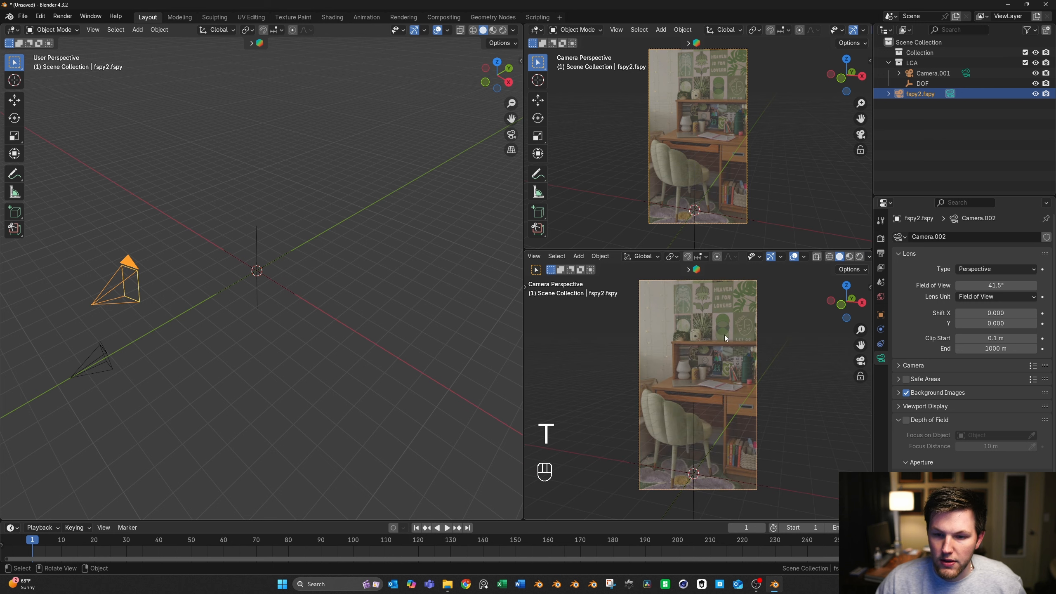
middle_click_drag(706, 363, 709, 385, "shift")
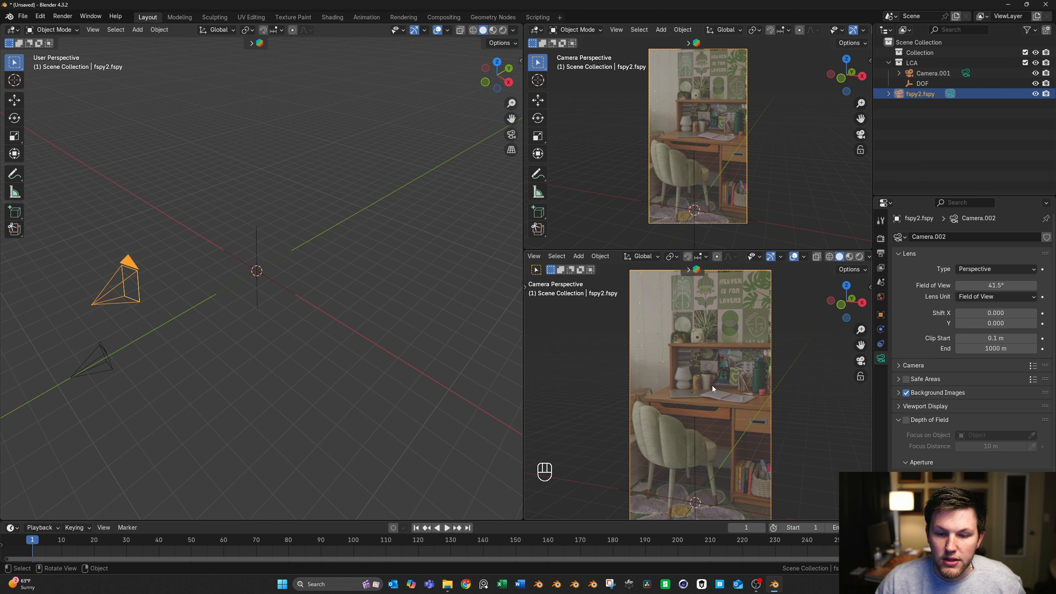
key("z")
left_click(770, 383)
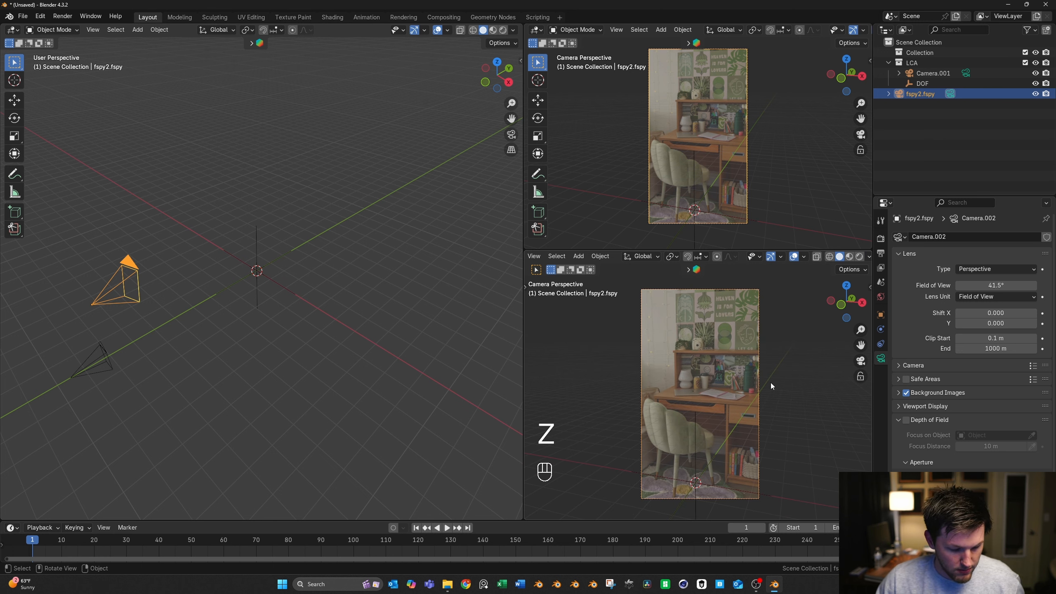
key("alt+z")
key("z")
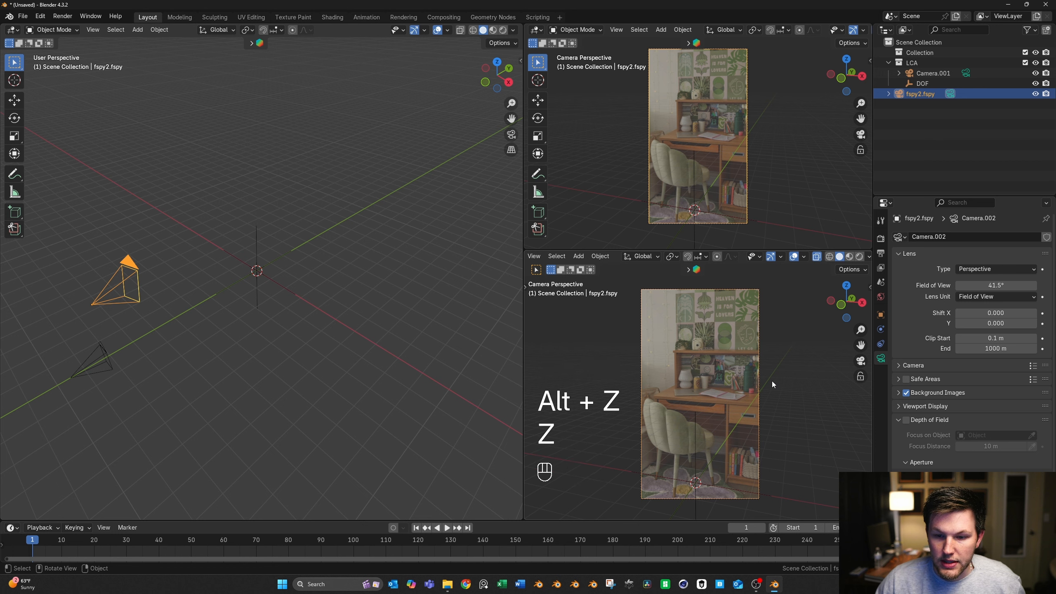
key("z")
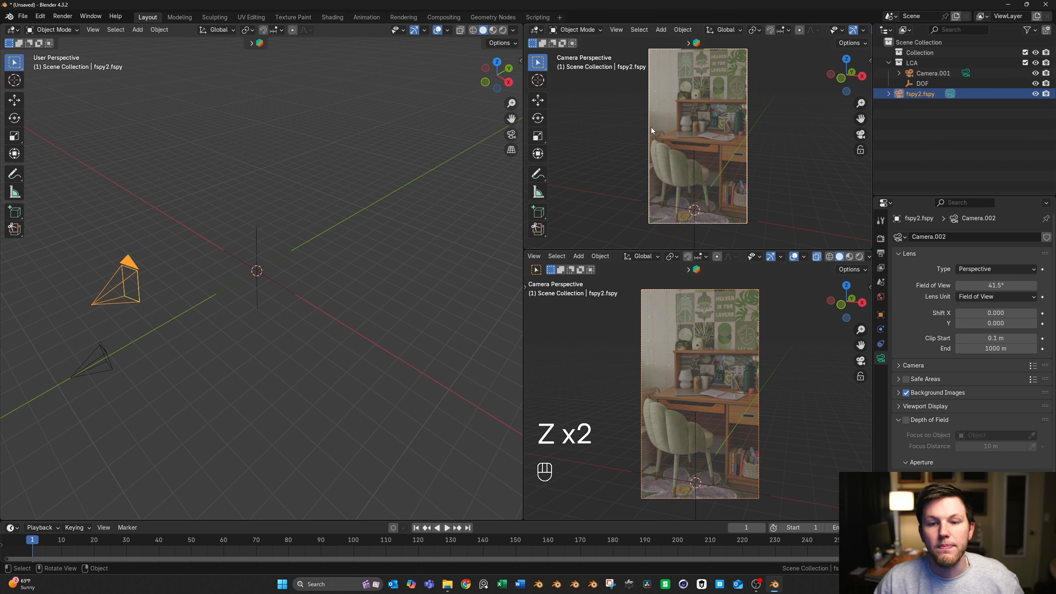
Change the other camera view into a Shader Editor and hide its sidebar
middle_click_drag(651, 127, 652, 115)
scroll(651, 115, "down", 2)
left_click(537, 31)
left_click(570, 113)
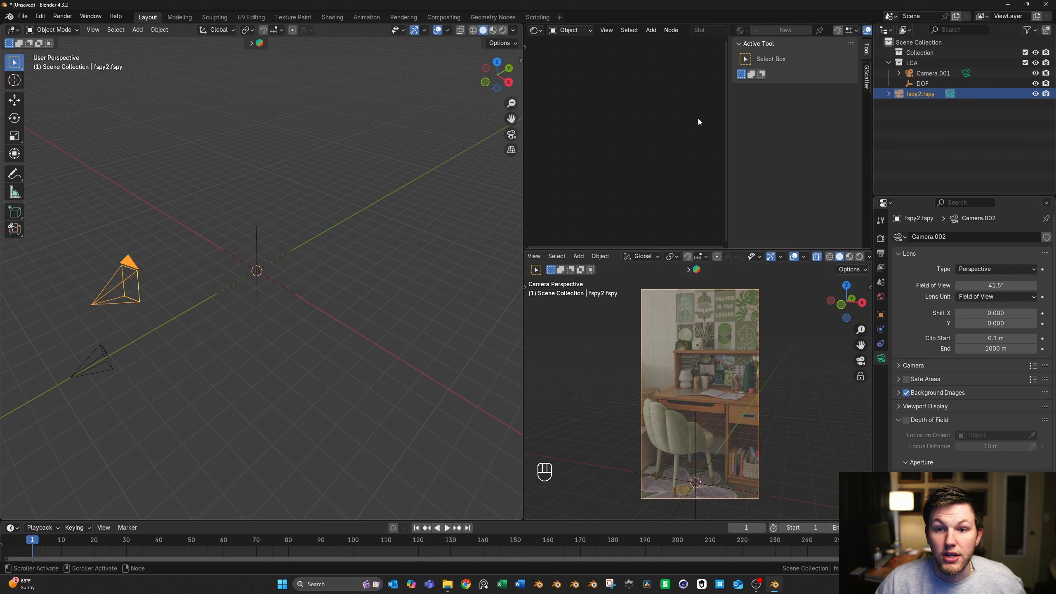
key("n")
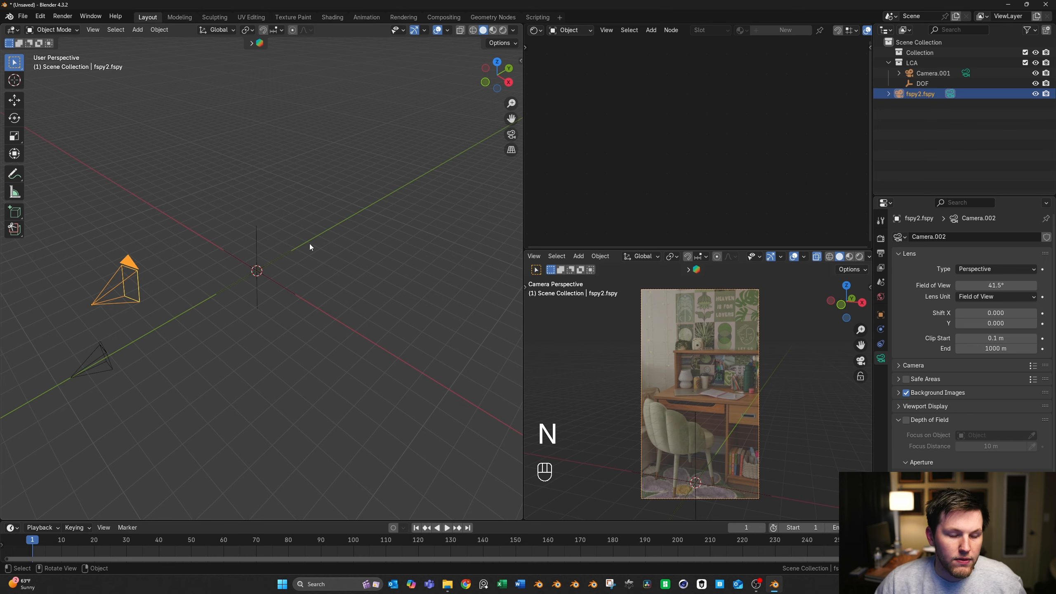
Hide Camera.001 from the viewport and deselect the imported fspy2.fspy camera
middle_click_drag(310, 246, 325, 225)
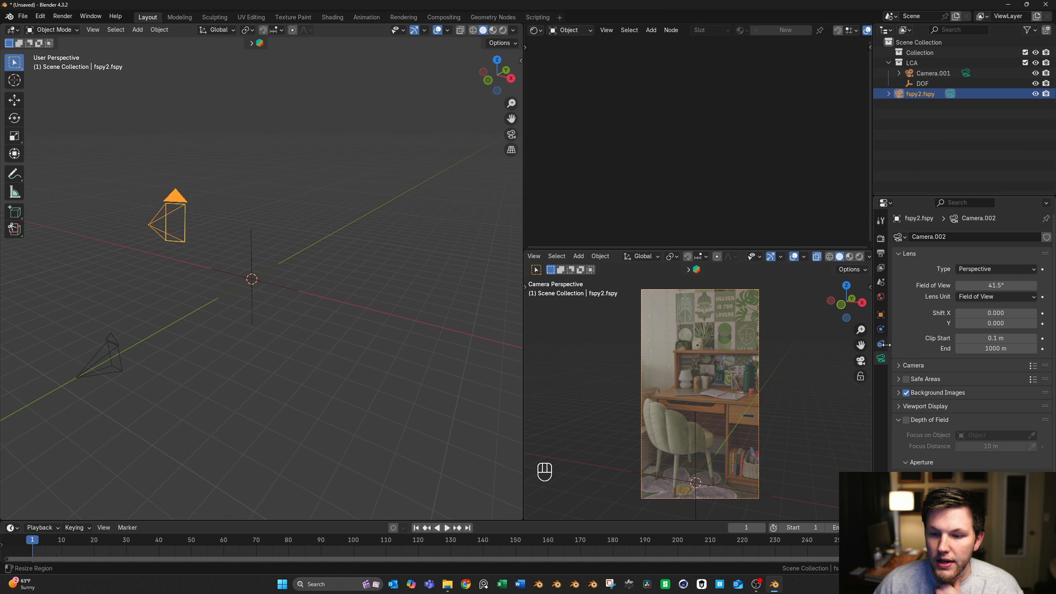
scroll(901, 299, "down", 5)
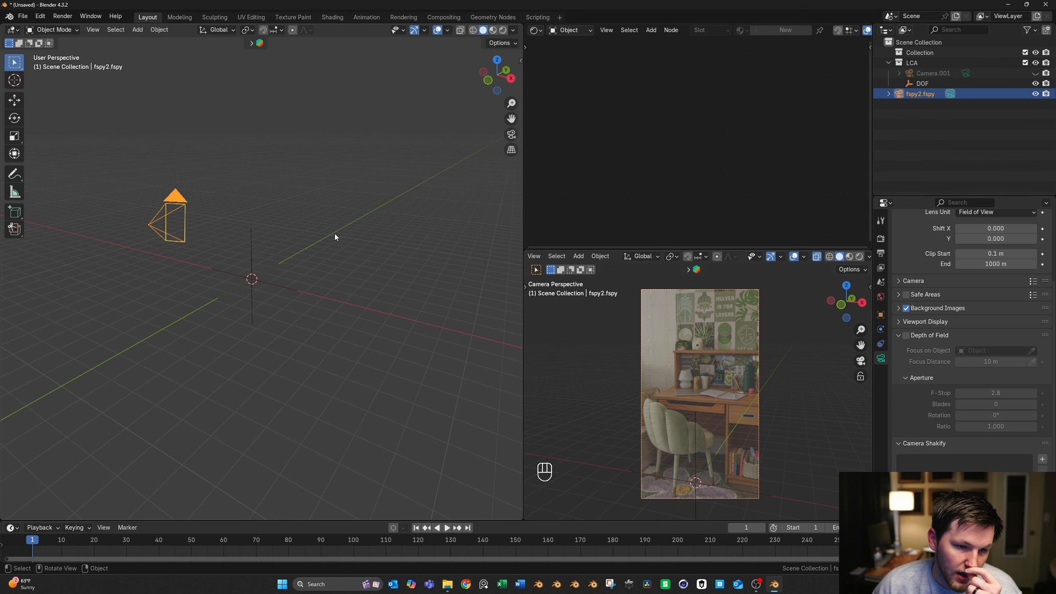
left_click(288, 197)
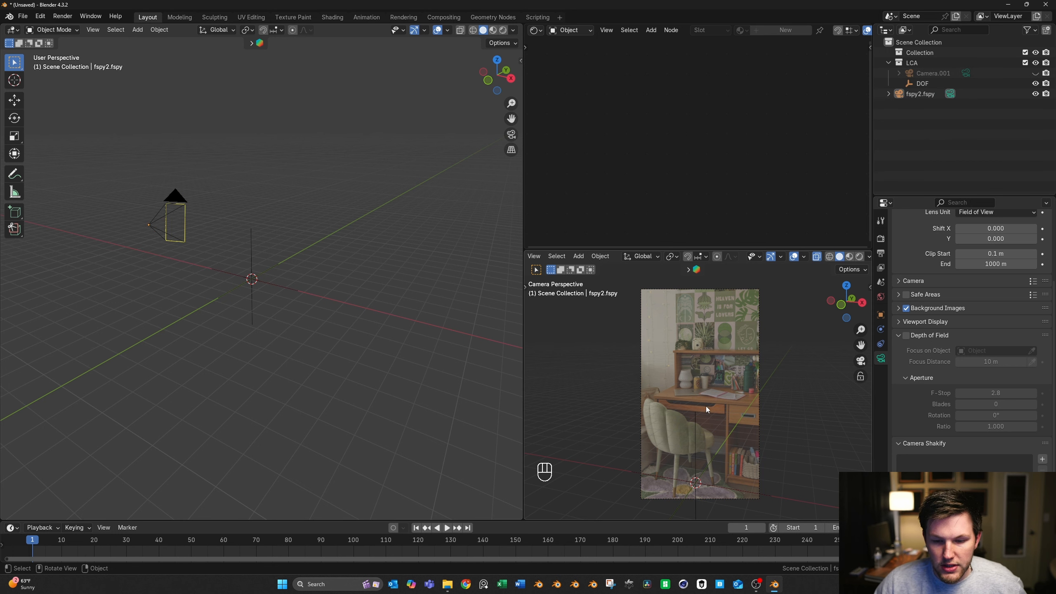
middle_click_drag(381, 320, 379, 296, "shift")
middle_click_drag(721, 462, 710, 437, "shift")
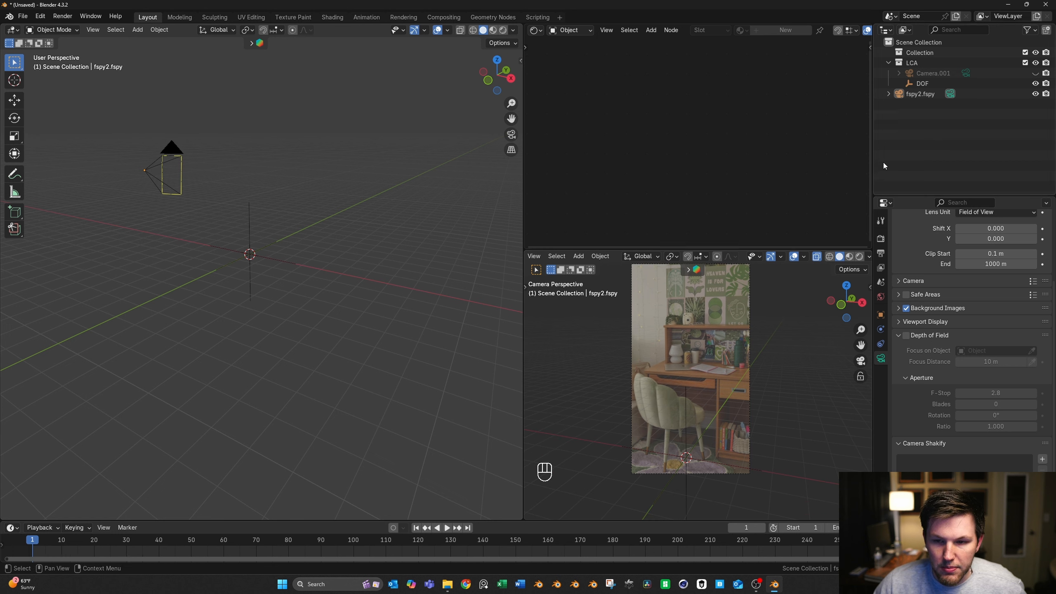
Rename the default collection to Environment
left_click(924, 52)
double_click(928, 52)
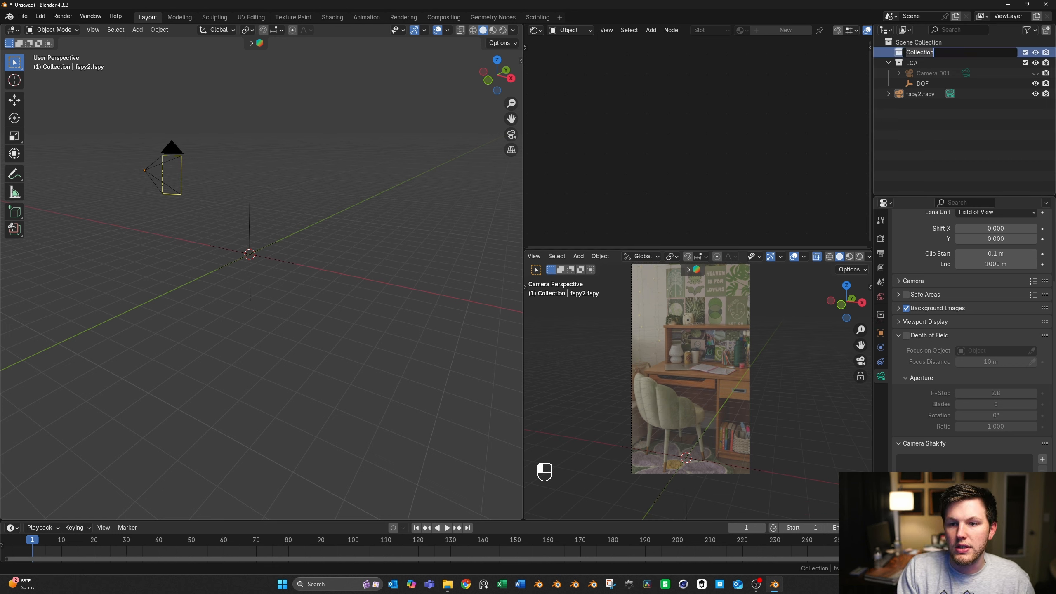
type("Environment")
key("Return")
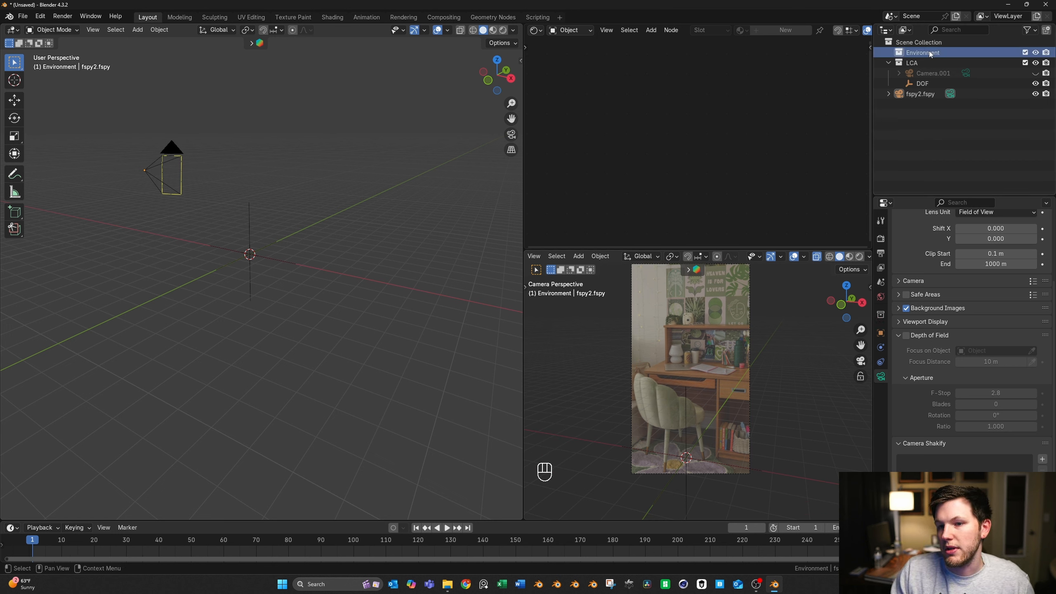
Create a new collection in the scene and name it Props
left_click(929, 134)
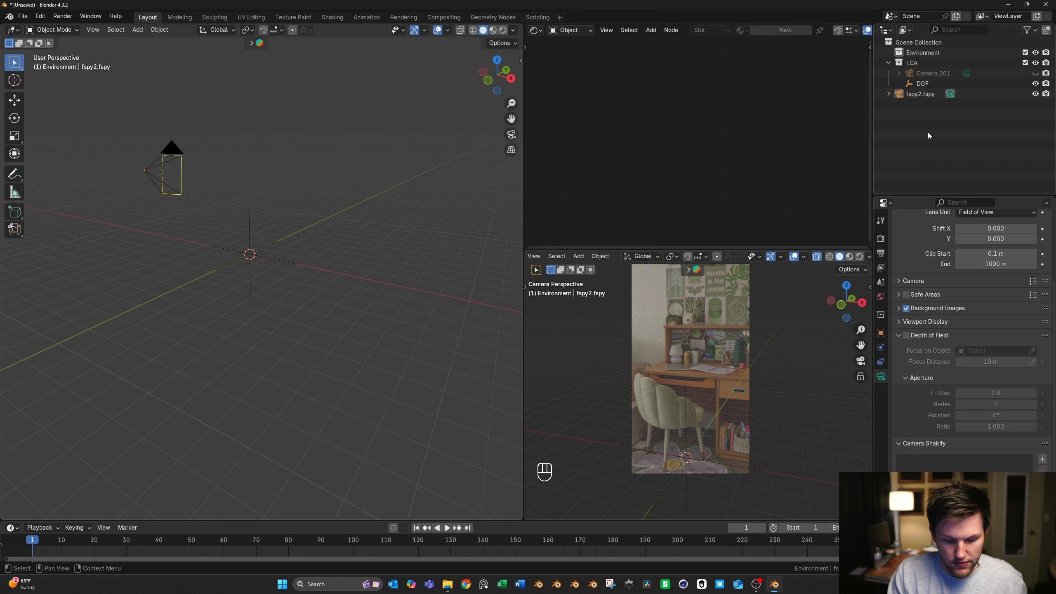
key("ctrl+shift+n")
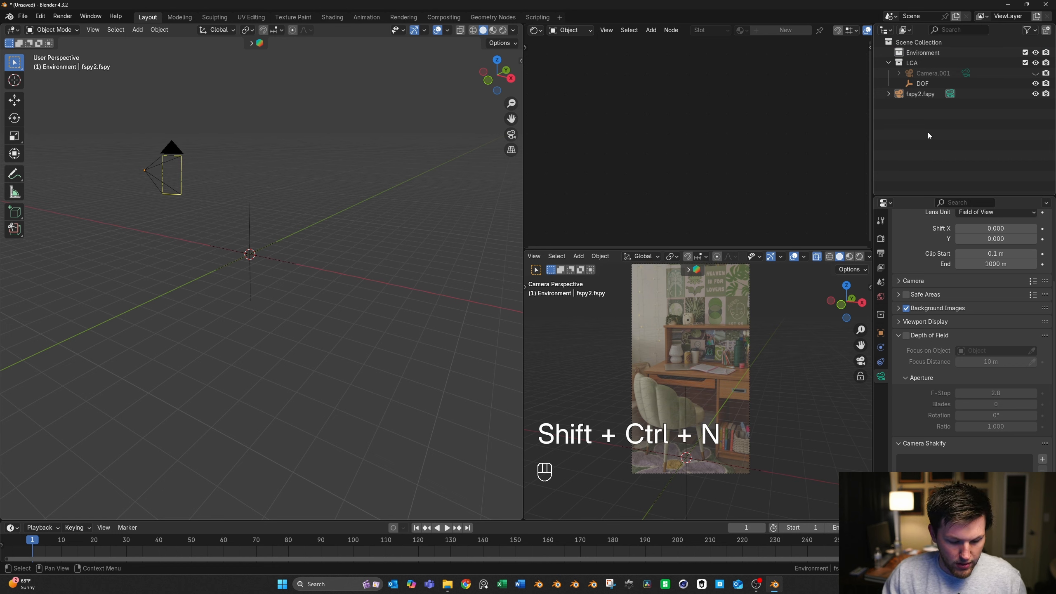
key("v")
key("c")
double_click(925, 94)
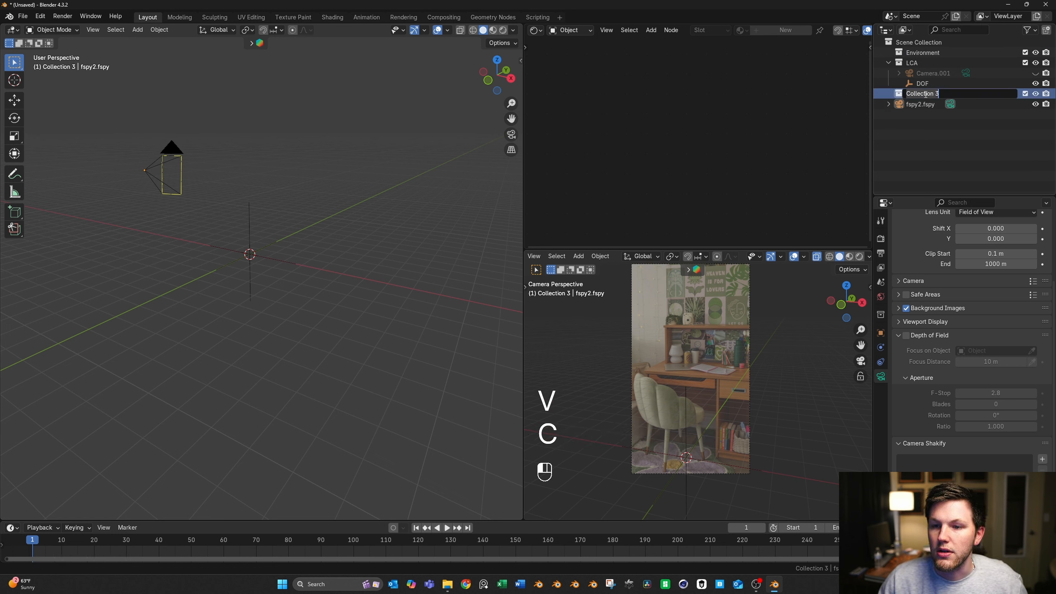
type("Props")
key("Return")
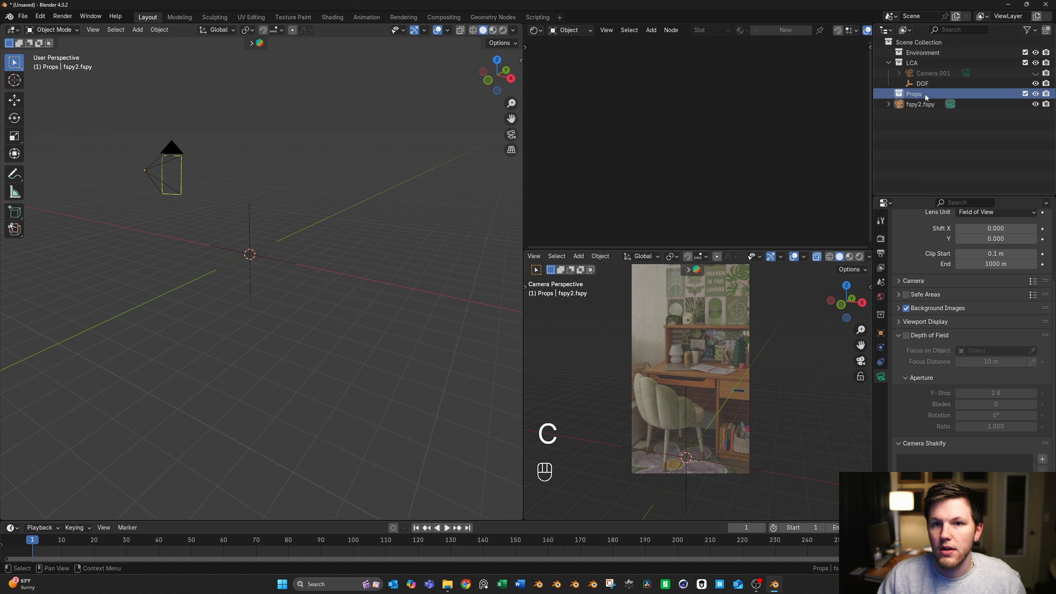
Move the fspy2.fspy camera into the LCA collection and make Environment the active collection
left_click(888, 62)
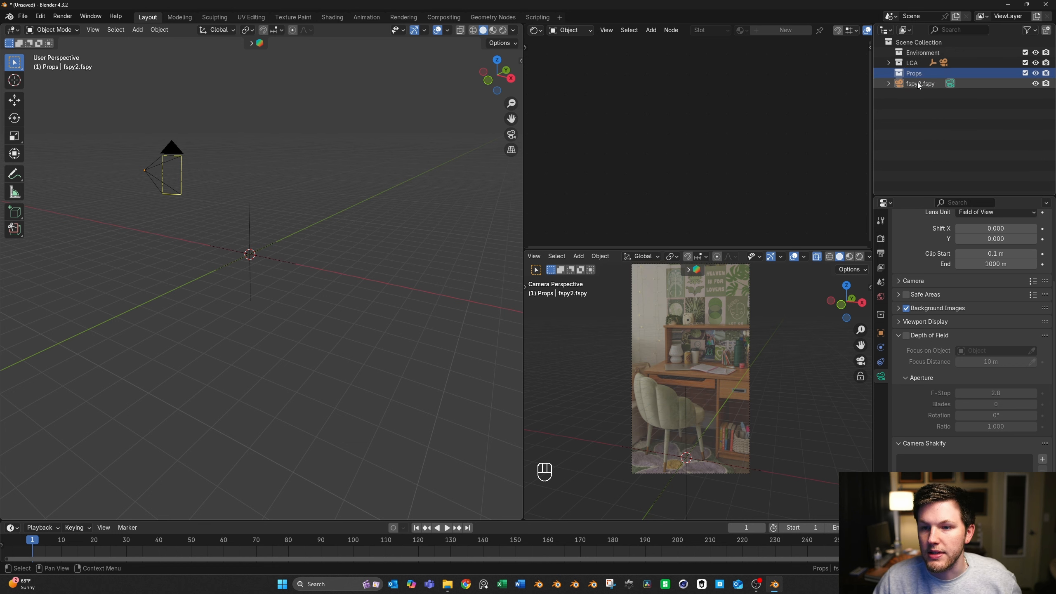
left_click_drag(918, 84, 917, 63)
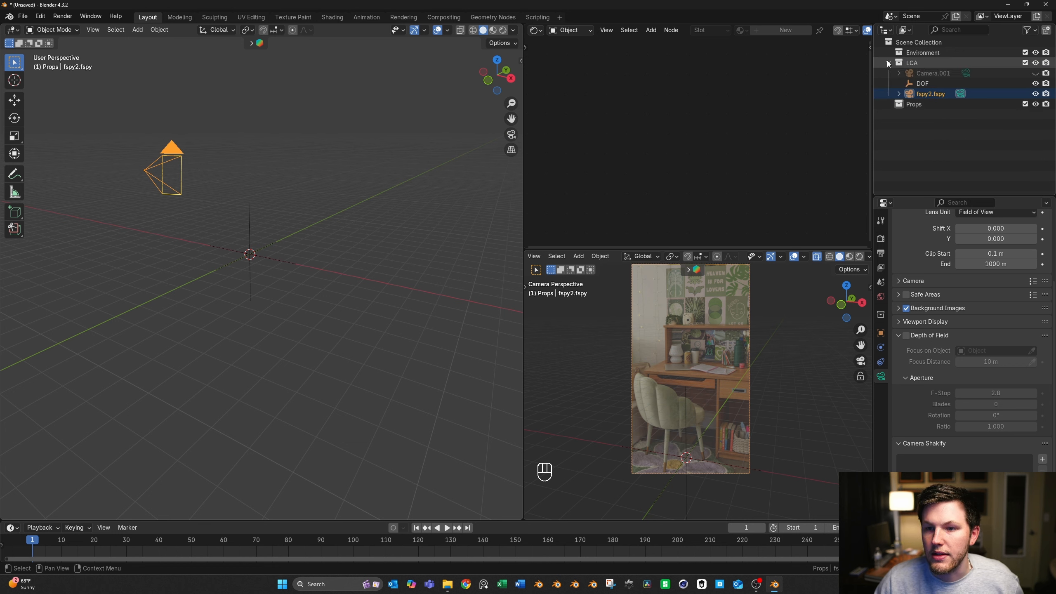
left_click(917, 52)
Add a plane mesh at the world origin in the Environment collection
mouse_move(294, 228)
middle_mouse_down()
mouse_move(298, 243)
mouse_move(304, 235)
middle_mouse_up()
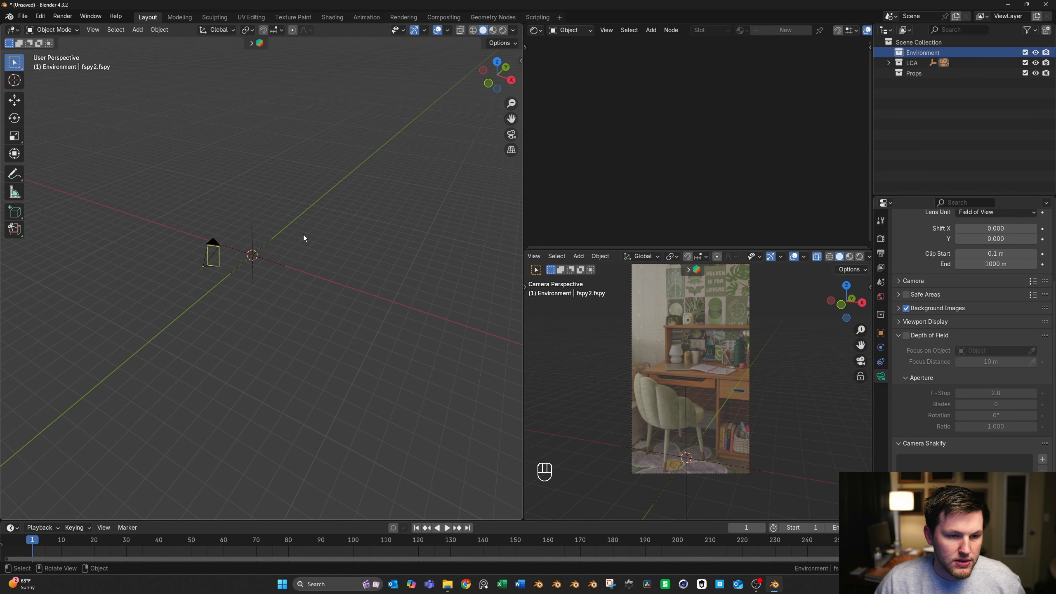
key("shift+a")
mouse_move(298, 250)
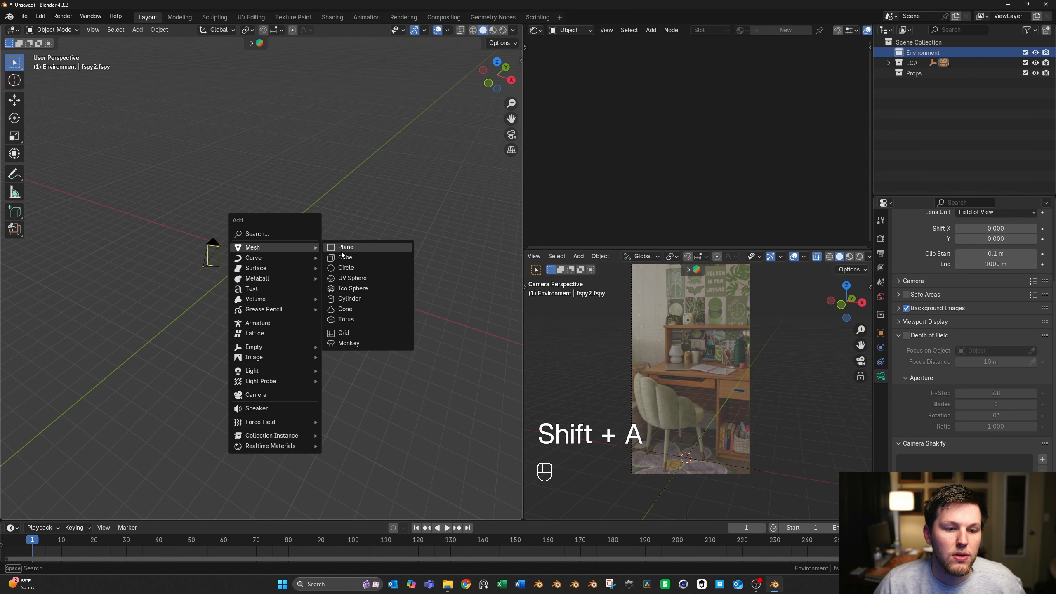
left_click(347, 246)
Scale the plane's mesh up uniformly in Edit Mode to more than twice its size, covering the floor in the reference photo
scroll(727, 325, "up", 6)
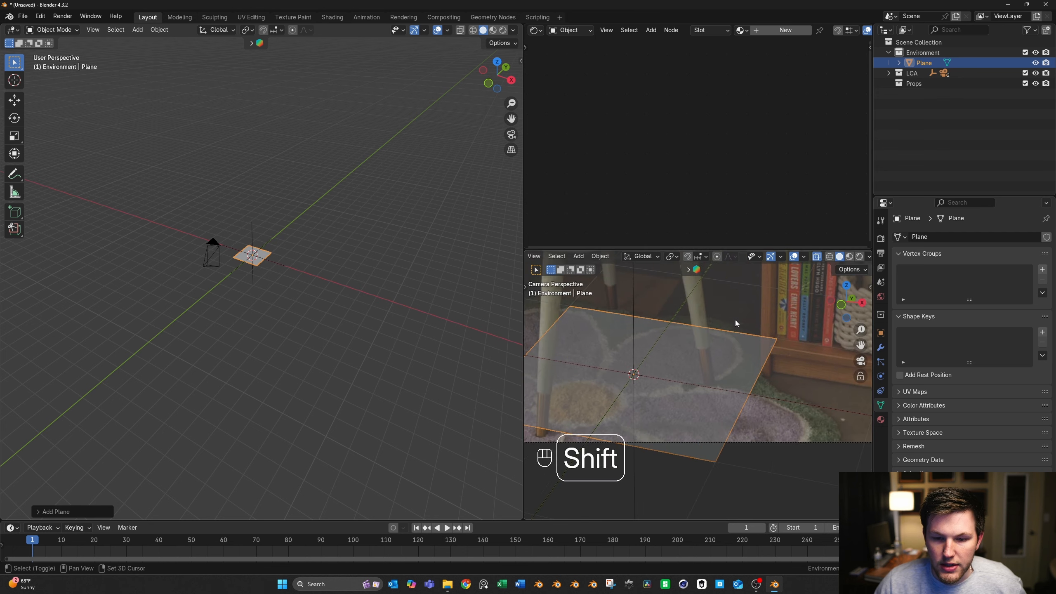
middle_click_drag(735, 323, 719, 410, "shift")
scroll(697, 368, "down", 4)
scroll(270, 254, "up", 2)
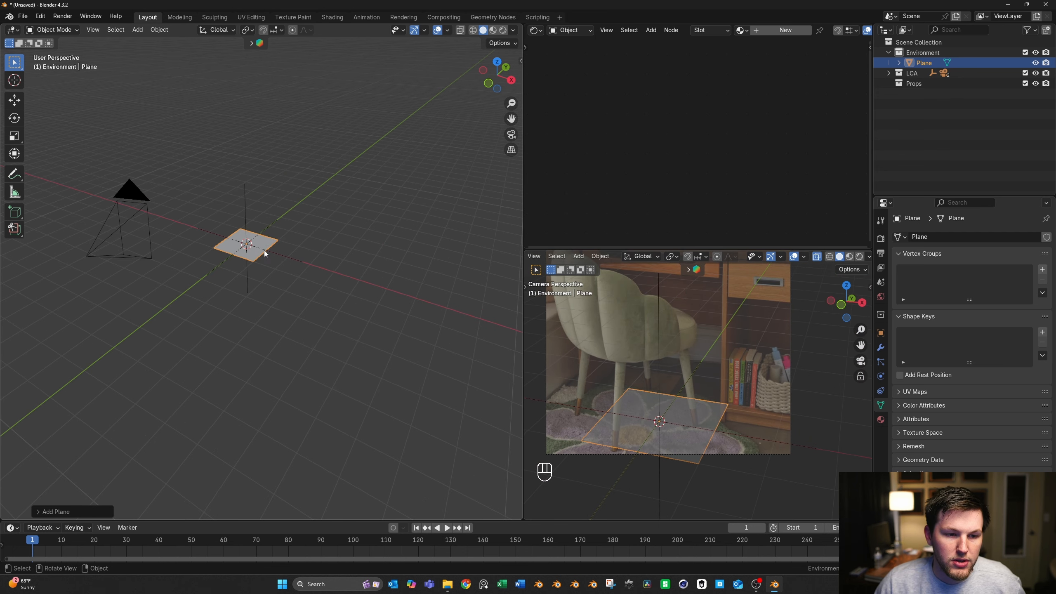
key("Tab")
key("s")
key("shift")
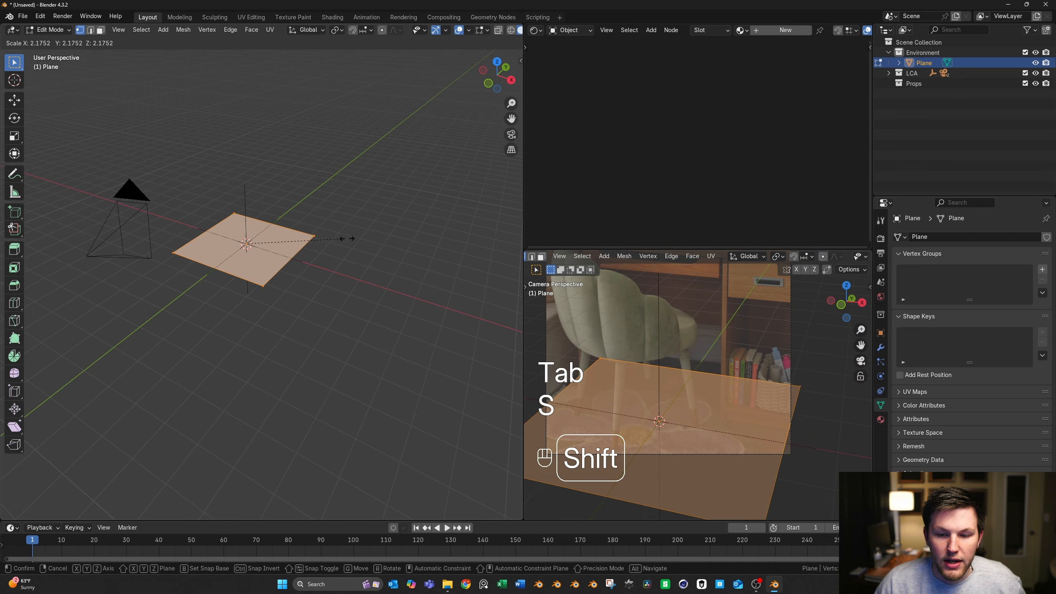
left_click(511, 237)
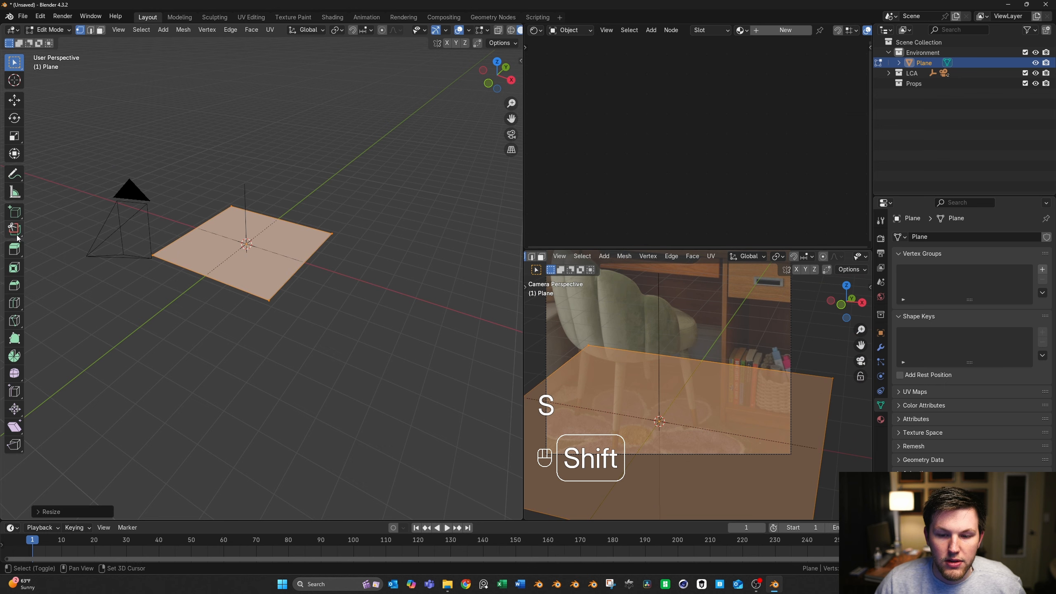
Widen the floor plane along the global X axis to about 1.9 times its width
scroll(520, 365, "down", 3)
scroll(525, 366, "down", 3)
key("s")
key("x")
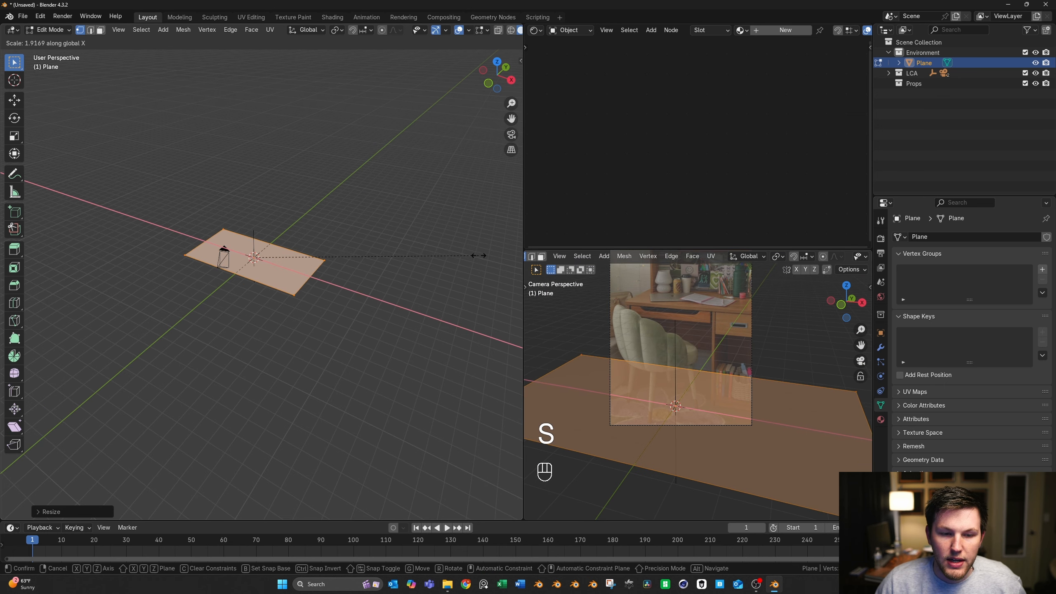
left_click(474, 255)
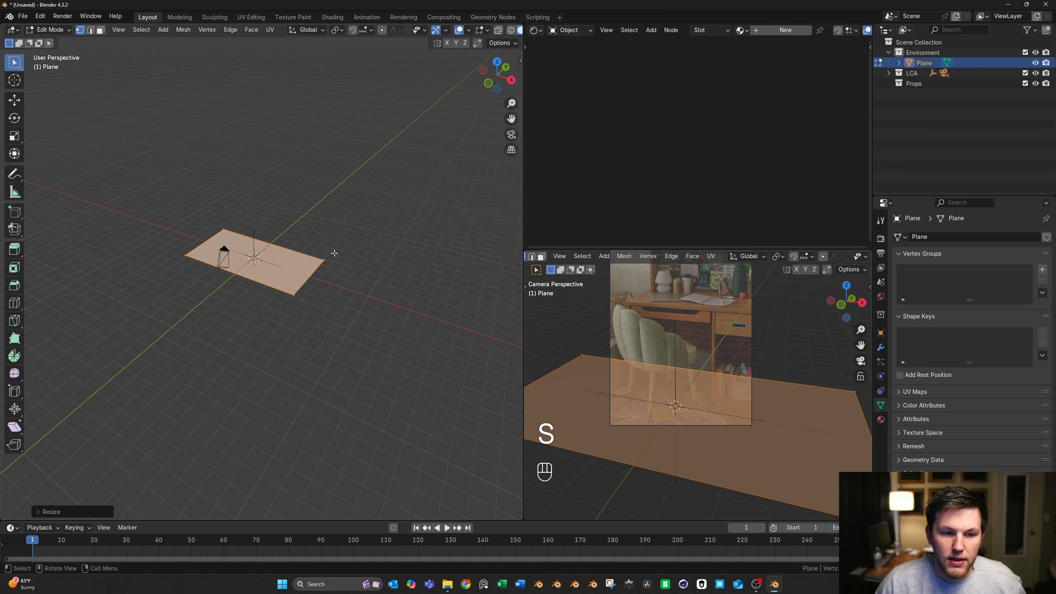
Extrude the floor plane's back edge upward to form a back wall
scroll(335, 254, "up", 2)
key("2")
left_click(334, 250)
middle_click_drag(347, 233, 297, 239)
scroll(392, 246, "up", 3)
key("e")
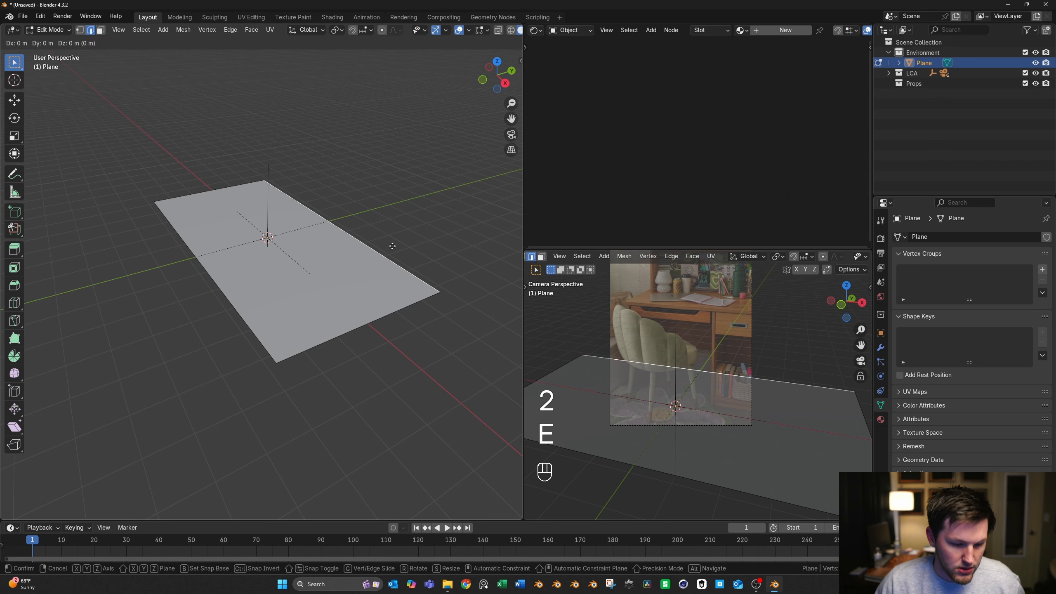
left_click(389, 118)
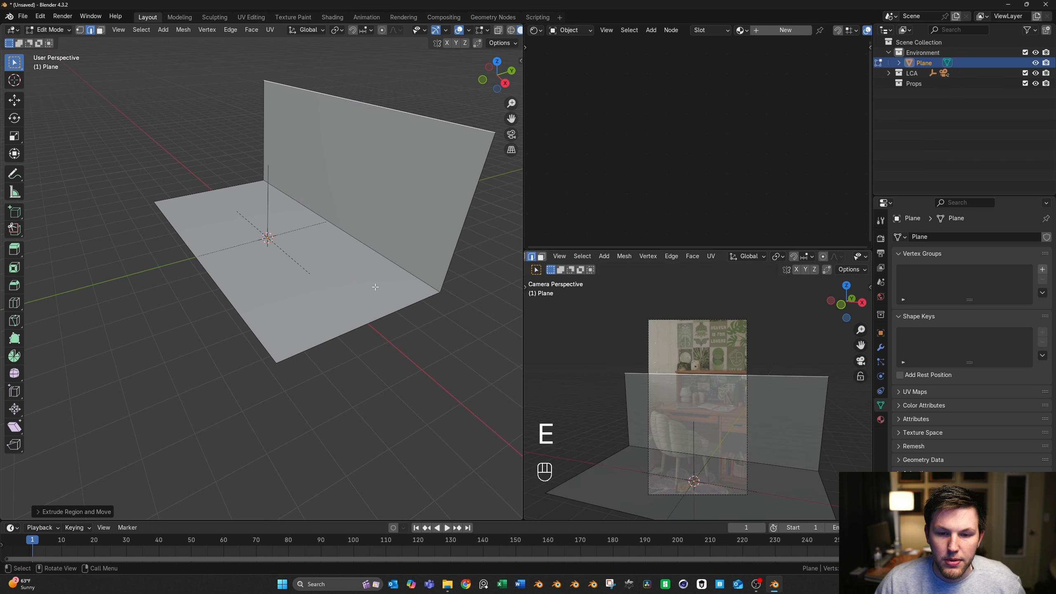
Raise the back wall's top edge until the wall reaches above the reference photo in the camera view
key("g")
left_click(379, 158)
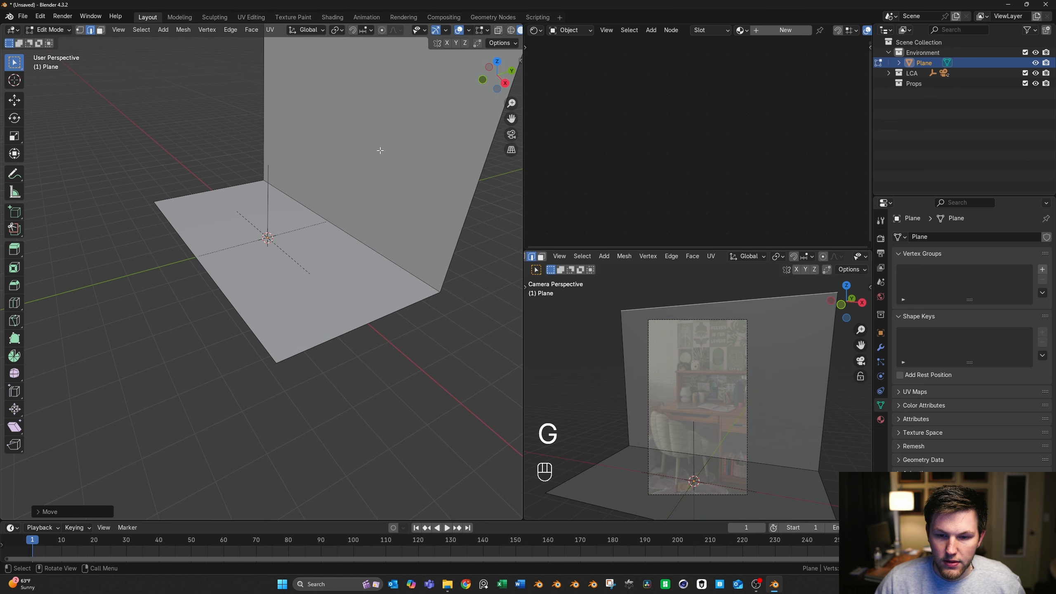
key("Tab")
Add a cube mesh at the world origin in the Environment collection
scroll(706, 416, "up", 4)
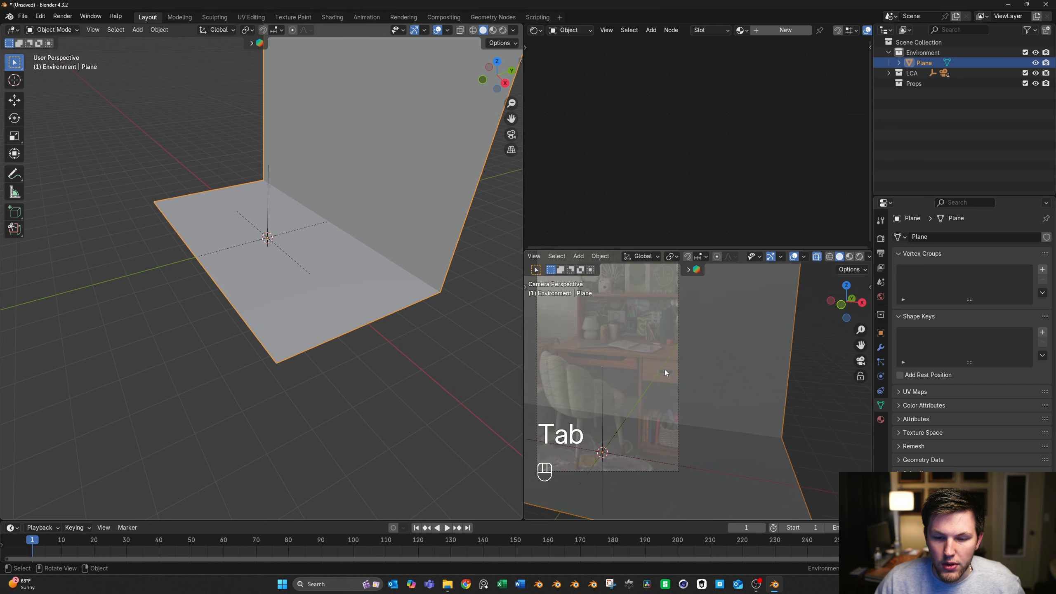
middle_click_drag(665, 370, 762, 358, "shift")
scroll(254, 225, "down", 2)
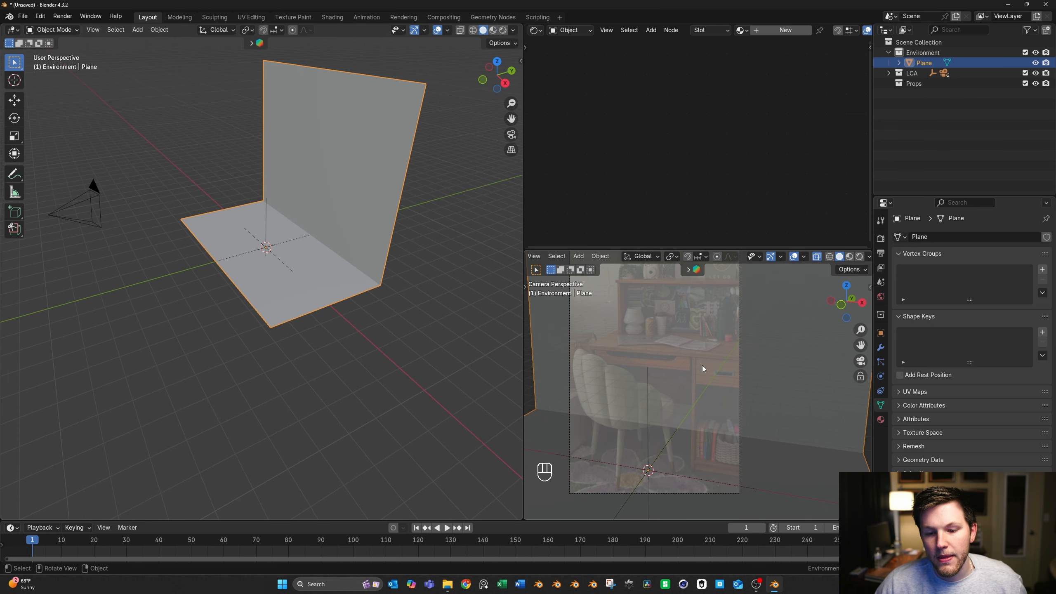
middle_click_drag(678, 370, 642, 341, "shift")
middle_click_drag(675, 389, 679, 366, "shift")
scroll(706, 374, "up", 2)
middle_click_drag(354, 295, 319, 270)
scroll(320, 271, "up", 3)
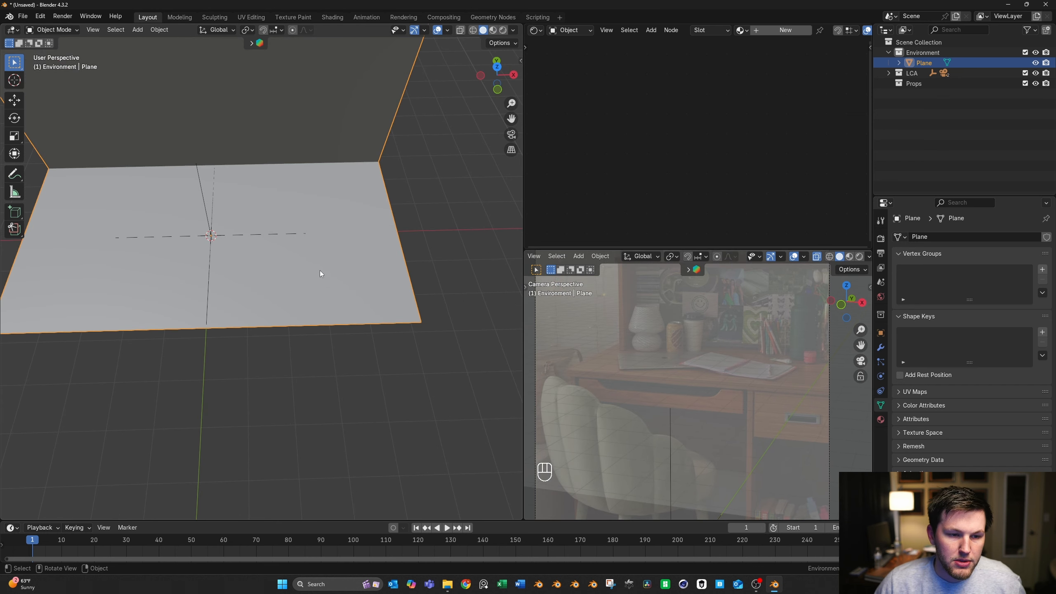
key("shift+a")
mouse_move(320, 271)
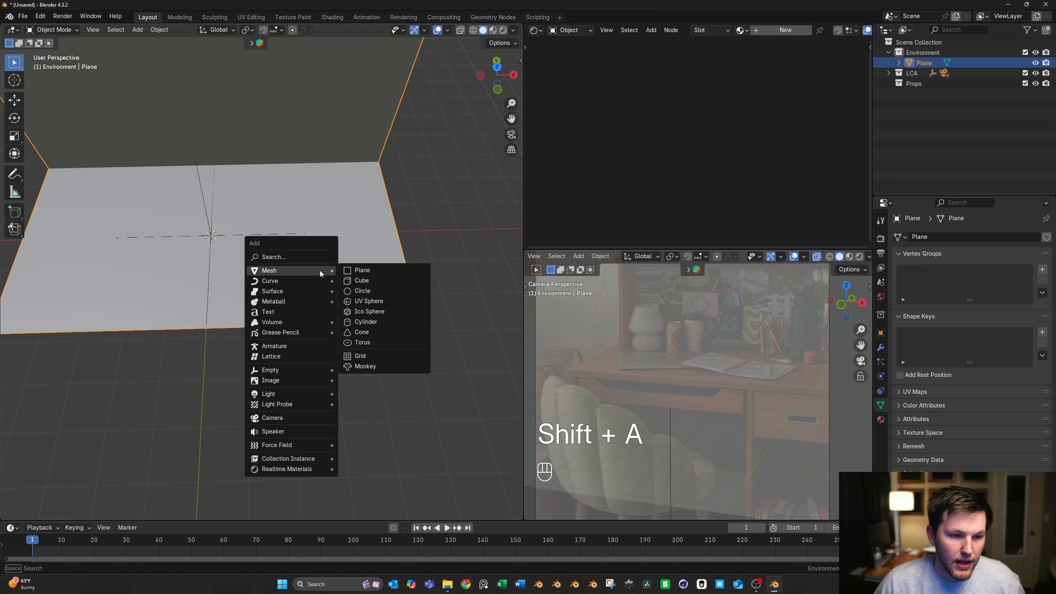
left_click(363, 280)
Move the cube along the global Y axis so its back face sits flush against the back wall
key("grave")
key("g")
left_click(313, 200)
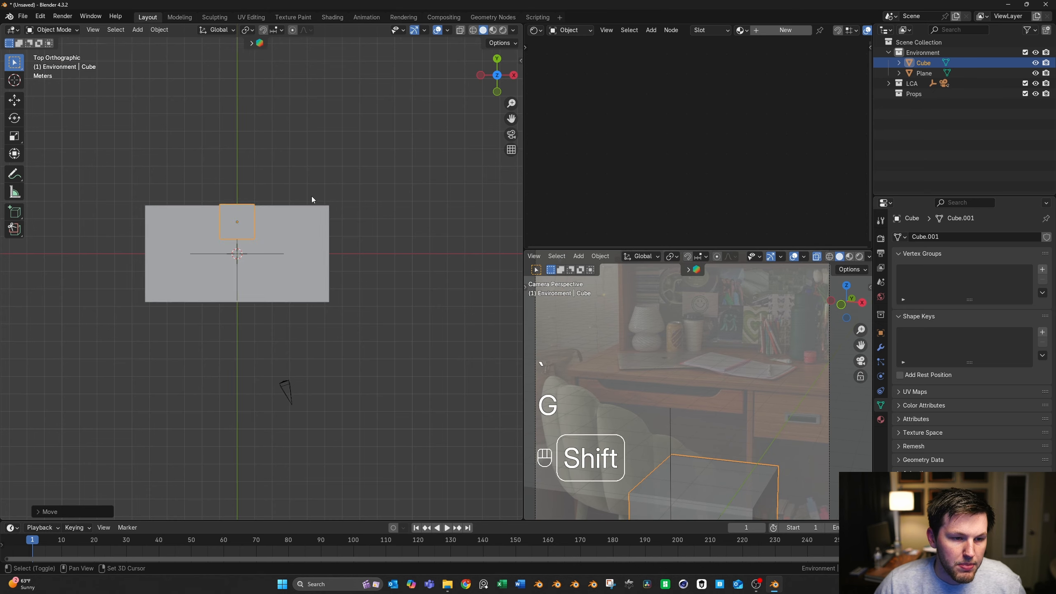
scroll(292, 174, "up", 6)
key("g")
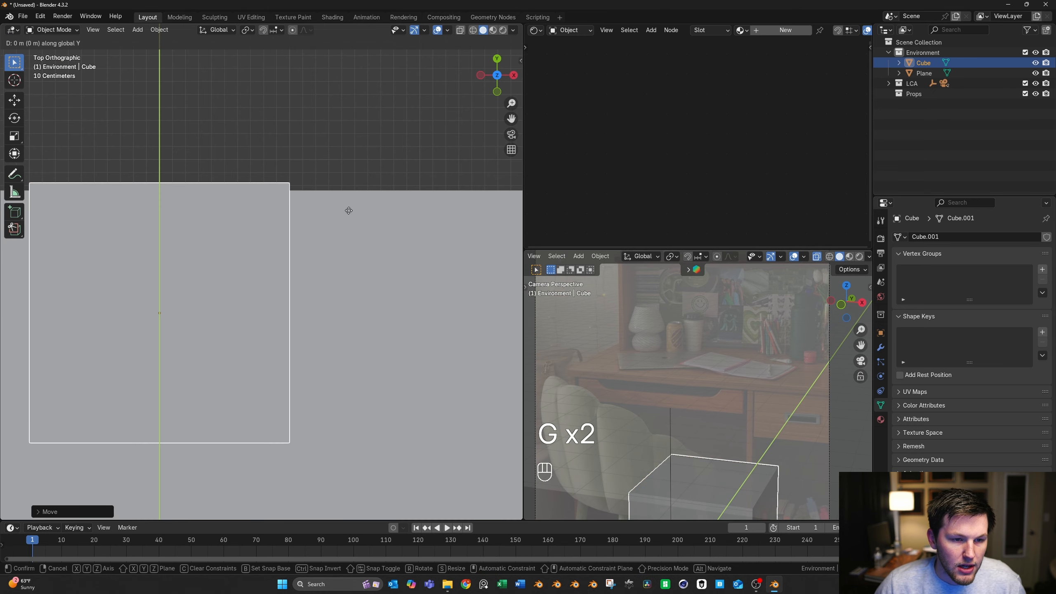
left_click(345, 293)
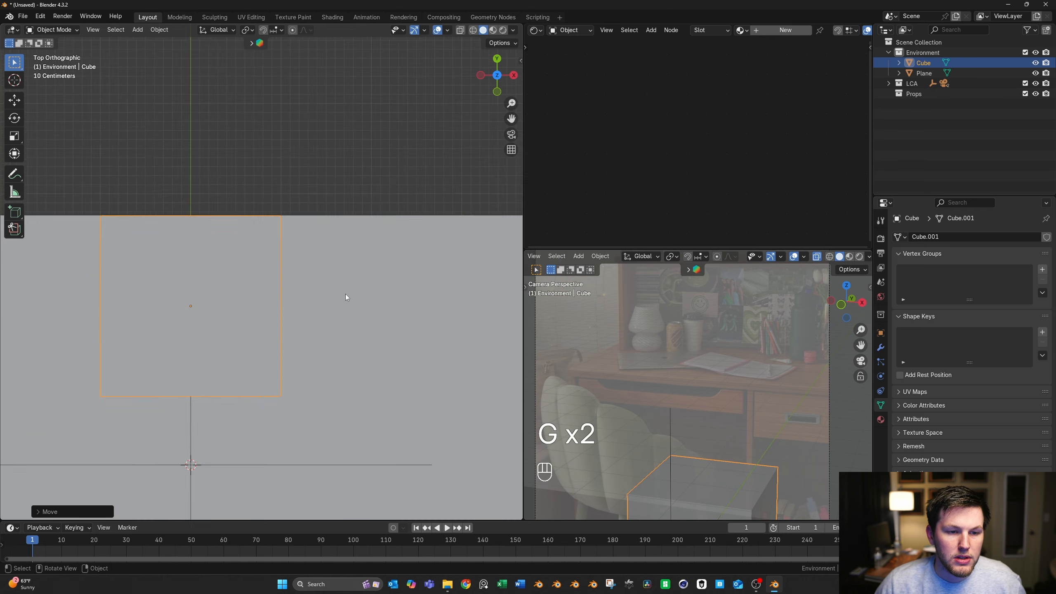
Pull the cube's front face forward along the Y axis in Edit Mode to lengthen the box
middle_click_drag(344, 294, 305, 257)
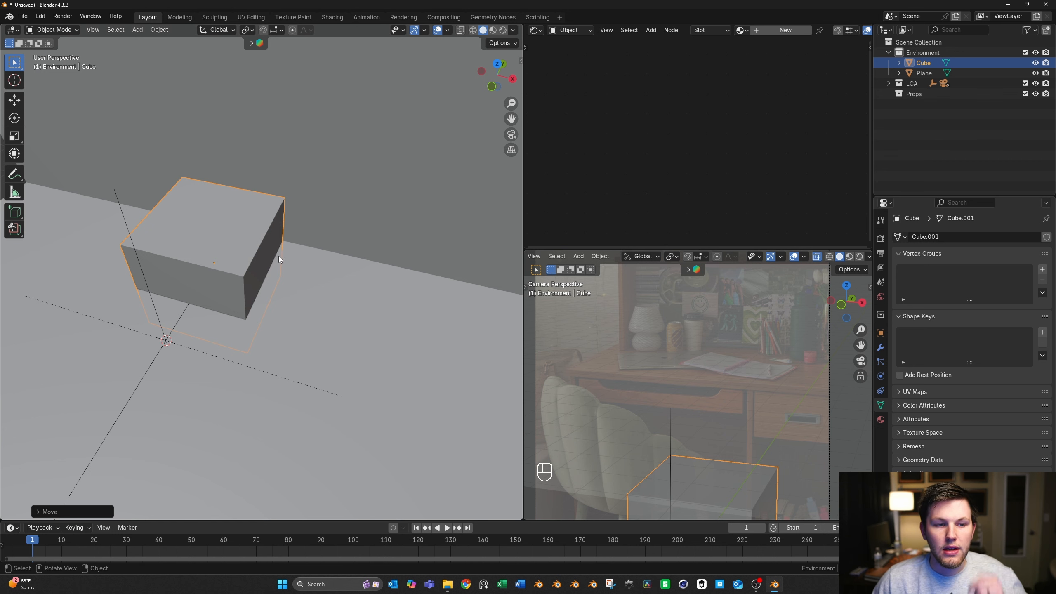
middle_click_drag(279, 256, 277, 239)
middle_click_drag(351, 283, 256, 235)
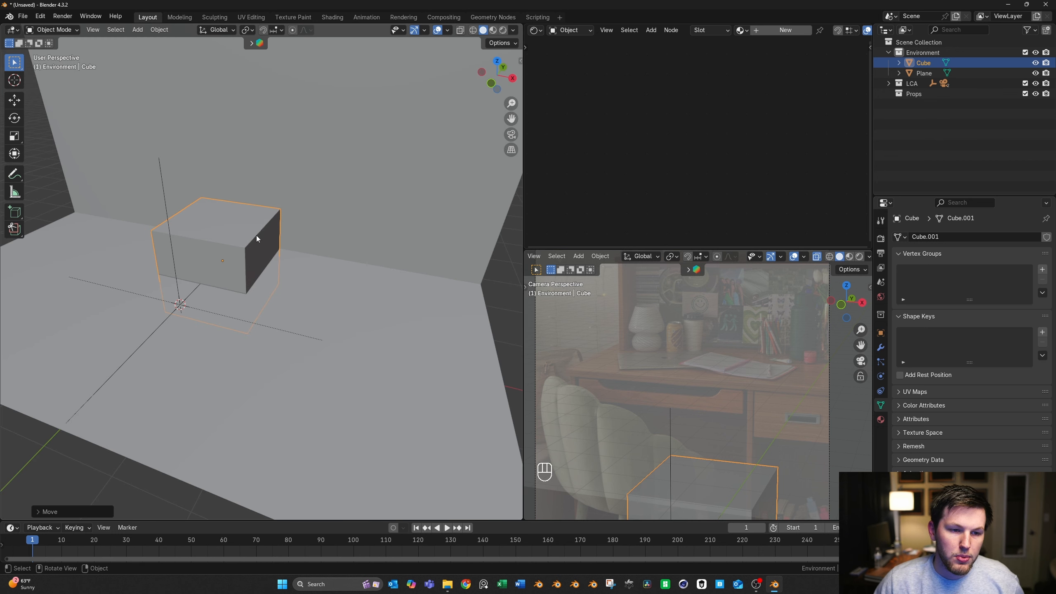
key("Tab")
key("3")
left_click(224, 259)
key("g")
middle_click(216, 269)
left_click(182, 303)
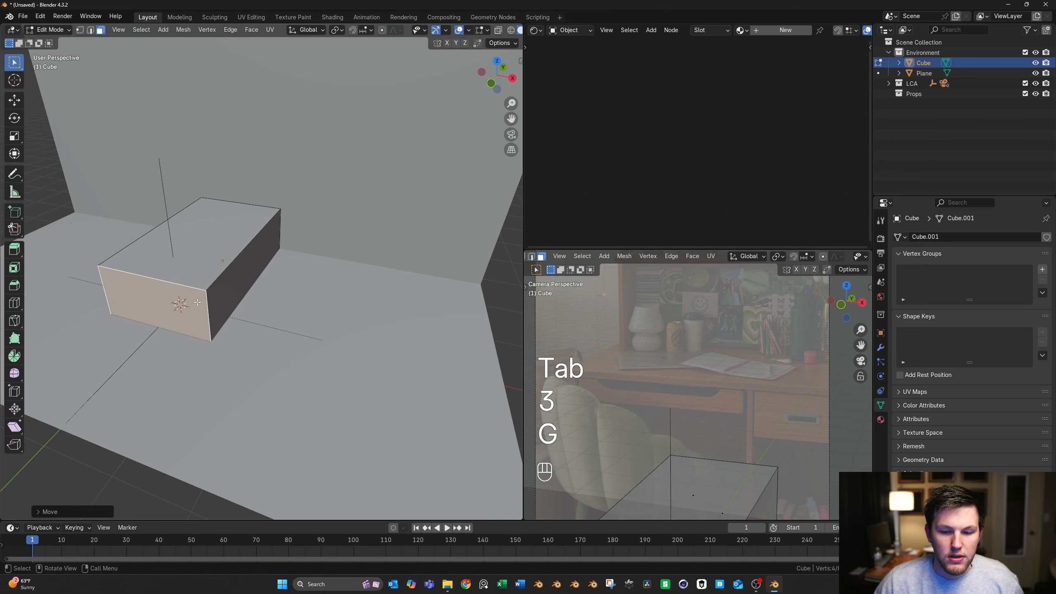
Raise the box's bottom face along the Z axis until only a thin slab remains for the desktop
scroll(208, 297, "down", 4)
key("Tab")
key("Tab")
middle_click_drag(245, 292, 274, 280)
key("3")
key("g")
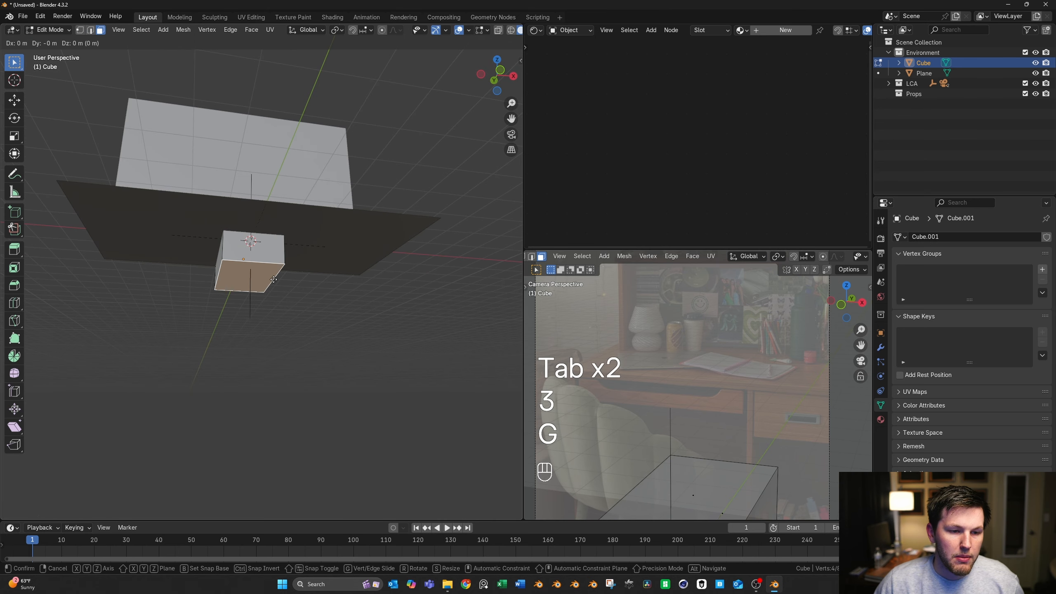
middle_click(273, 278)
left_click(273, 243)
middle_click_drag(274, 243, 289, 301)
scroll(292, 299, "up", 3)
key("g")
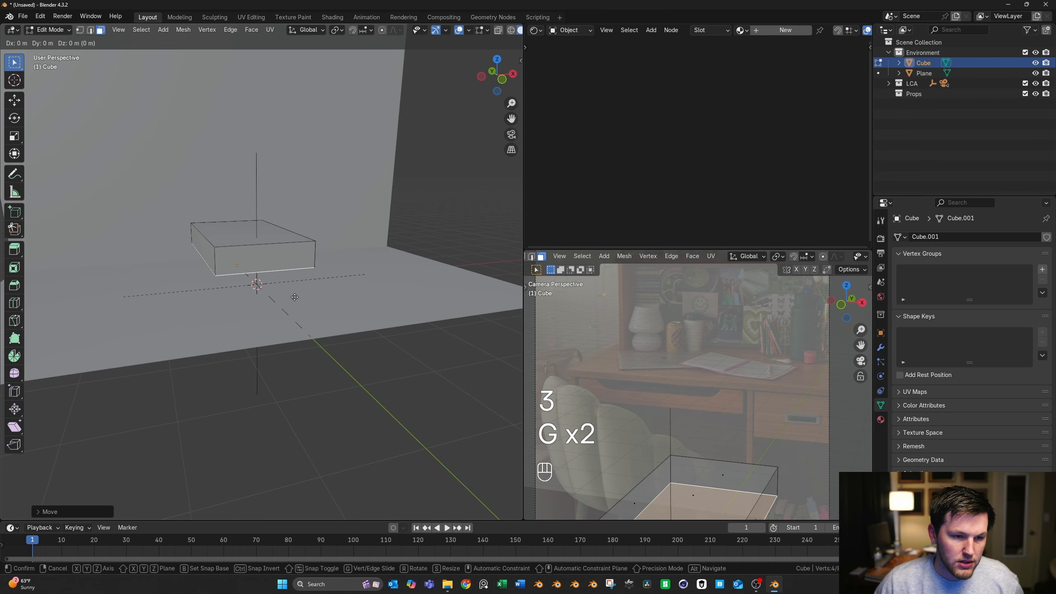
middle_click(295, 296)
left_click(299, 211, "shift")
scroll(309, 219, "down", 3)
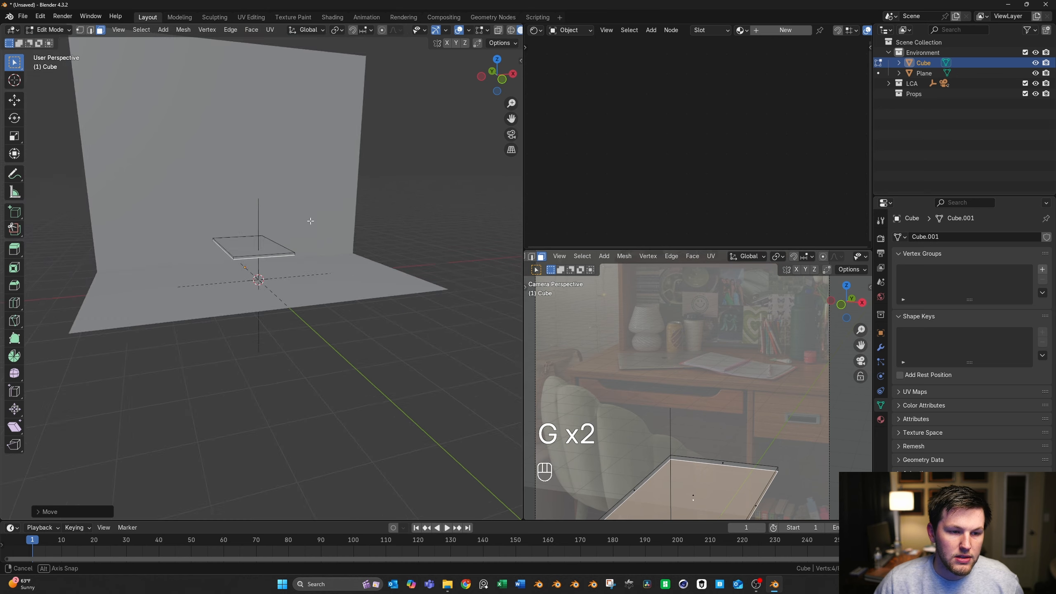
Raise the slab in Object Mode about 2.26 m along the global Z axis
middle_click_drag(309, 219, 290, 242)
key("Tab")
scroll(703, 378, "up", 1)
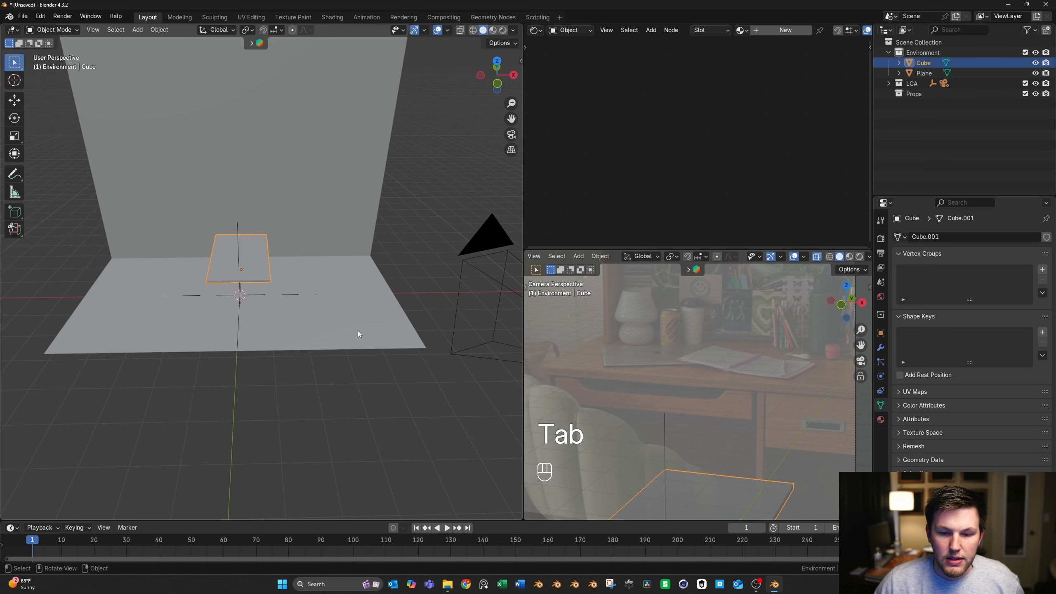
middle_click_drag(360, 334, 333, 311)
key("g")
middle_click(330, 308)
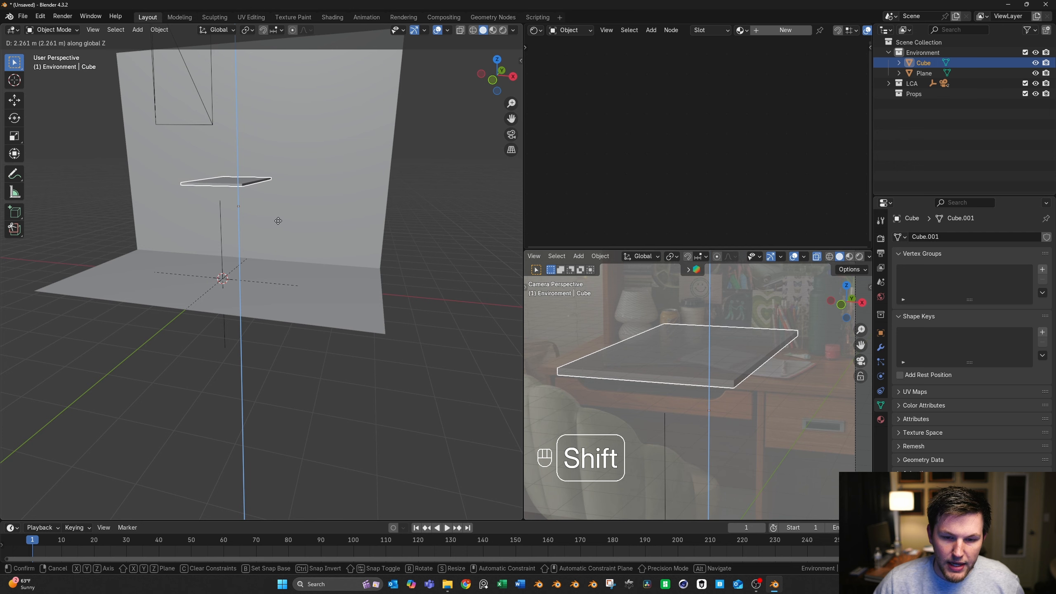
left_click(311, 240)
Move the slab's front face back about 2.06 m along the Y axis to make the desktop shallower
middle_click_drag(311, 240, 223, 227)
middle_click_drag(289, 240, 323, 229)
key("Tab")
scroll(229, 225, "down", 5)
middle_click_drag(248, 211, 244, 263)
key("KP_7")
scroll(298, 306, "up", 4)
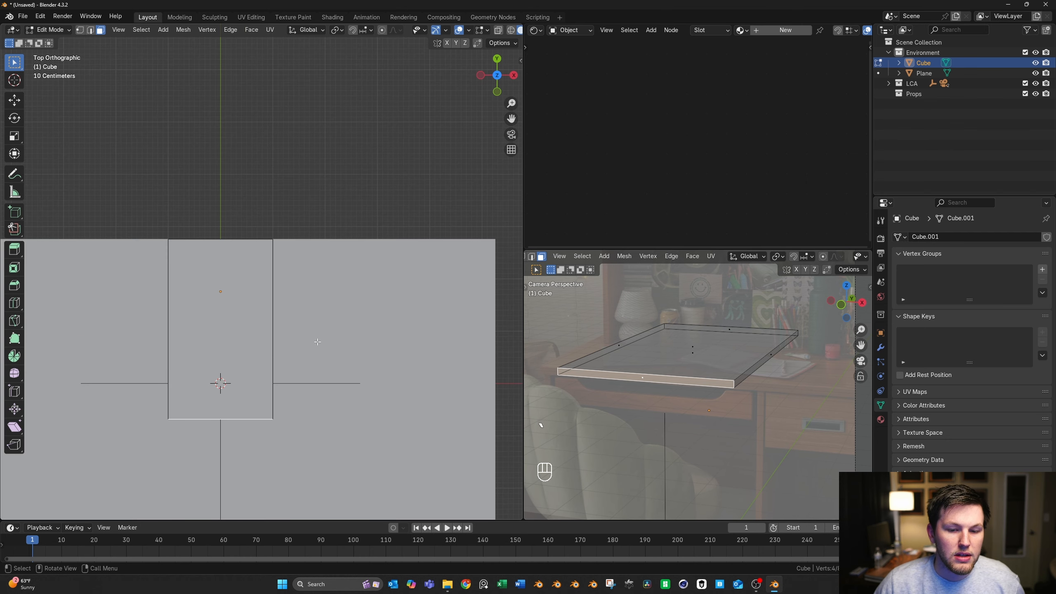
scroll(318, 342, "up", 2)
middle_click_drag(311, 349, 308, 316)
key("KP_7")
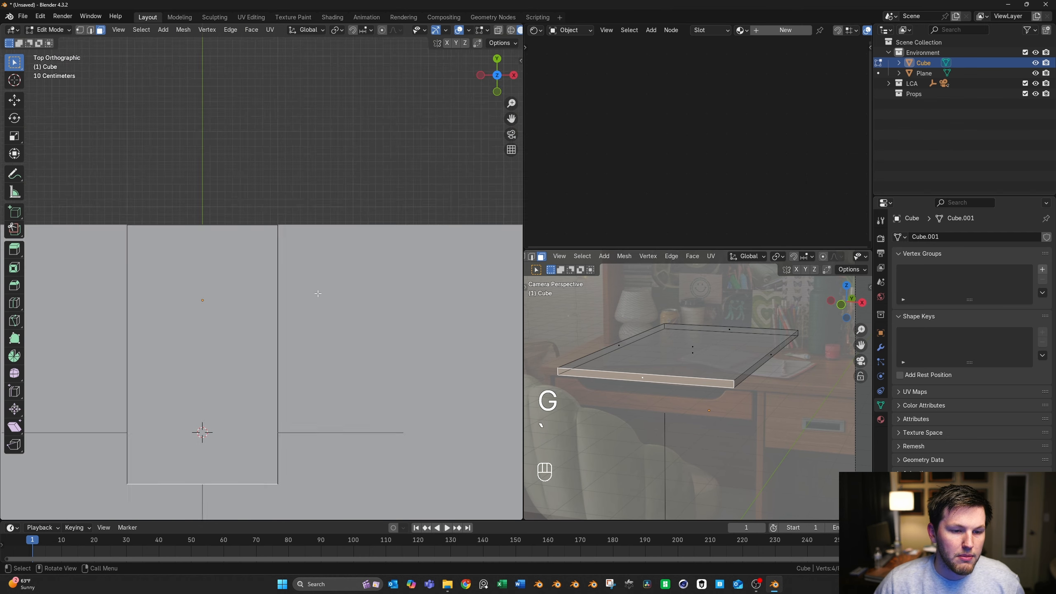
key("g")
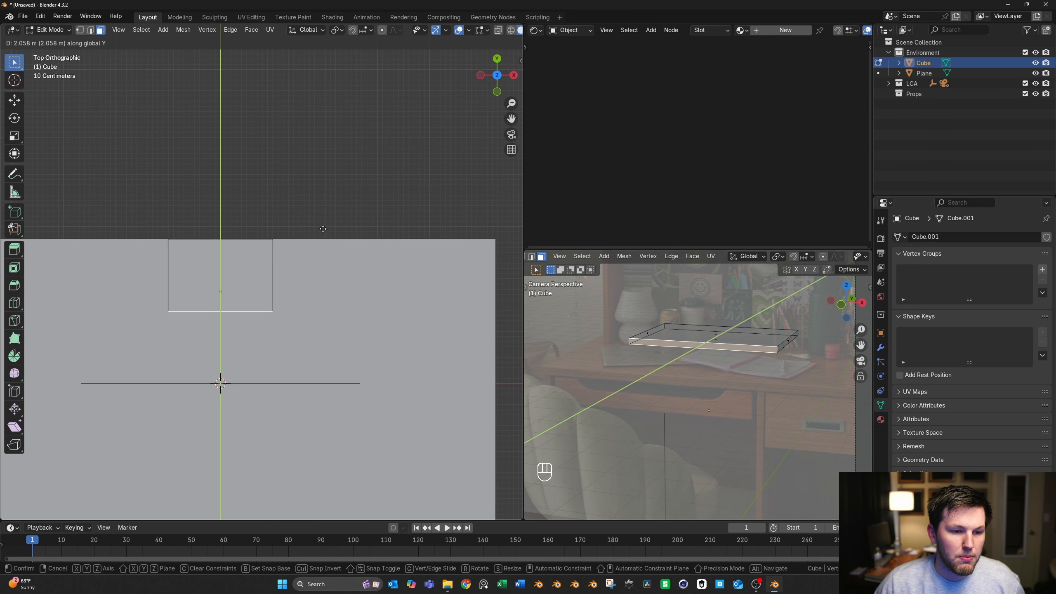
left_click(323, 228)
key("Tab")
Lower the slab along the global Z axis towards the desktop height in the reference photo
left_click(287, 231)
middle_click_drag(282, 229, 320, 249)
key("g")
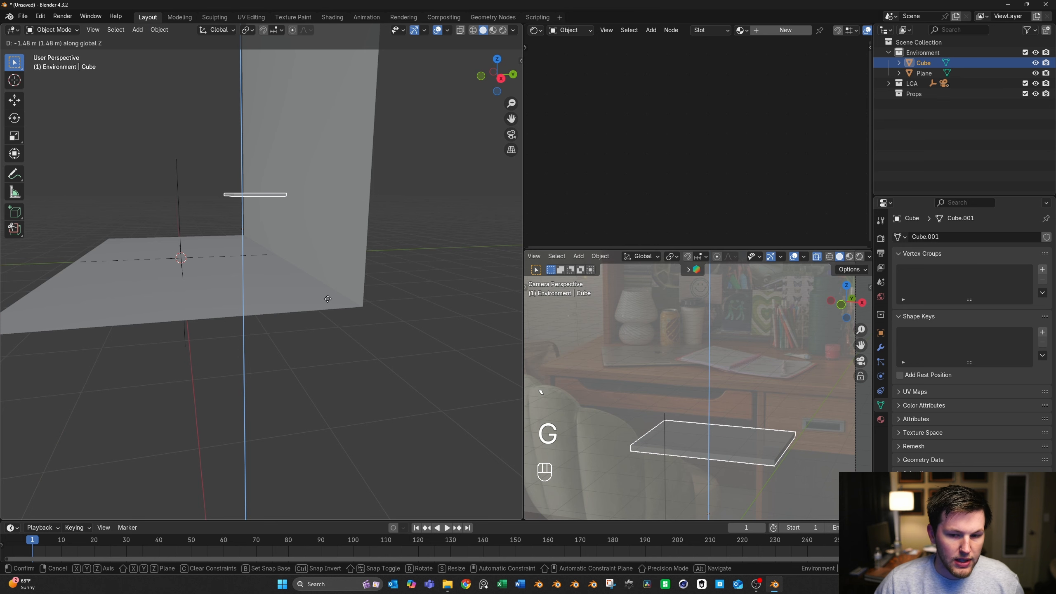
left_click(316, 218, "shift")
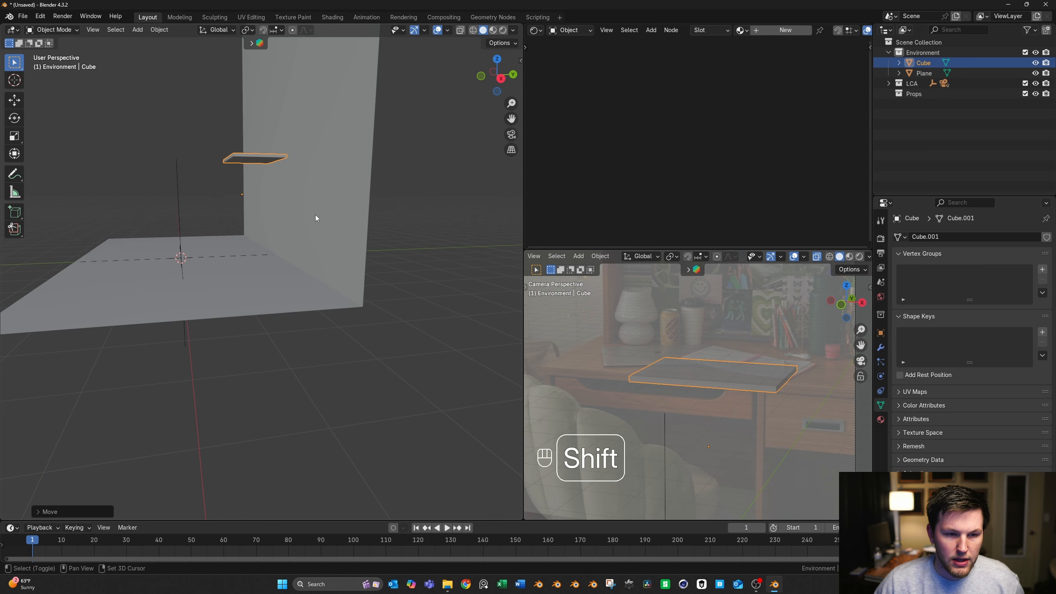
Pull the slab's front face forward along the Y axis to line up with the desk's front edge in the photo
scroll(357, 259, "down", 4)
middle_click_drag(315, 215, 287, 229)
scroll(317, 255, "up", 4)
scroll(319, 256, "up", 3)
key("Tab")
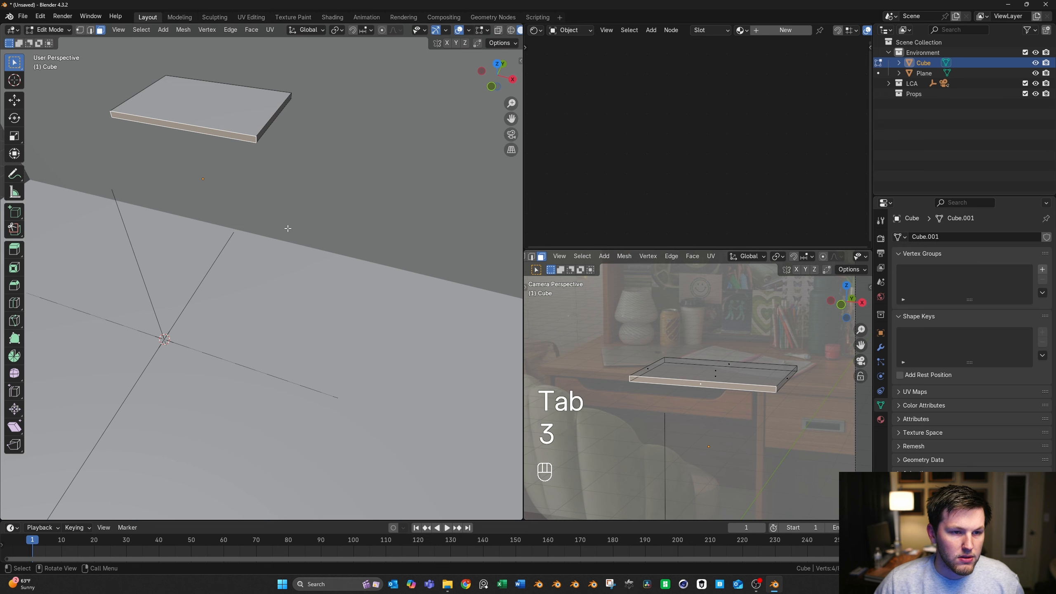
key("g")
left_click(256, 251)
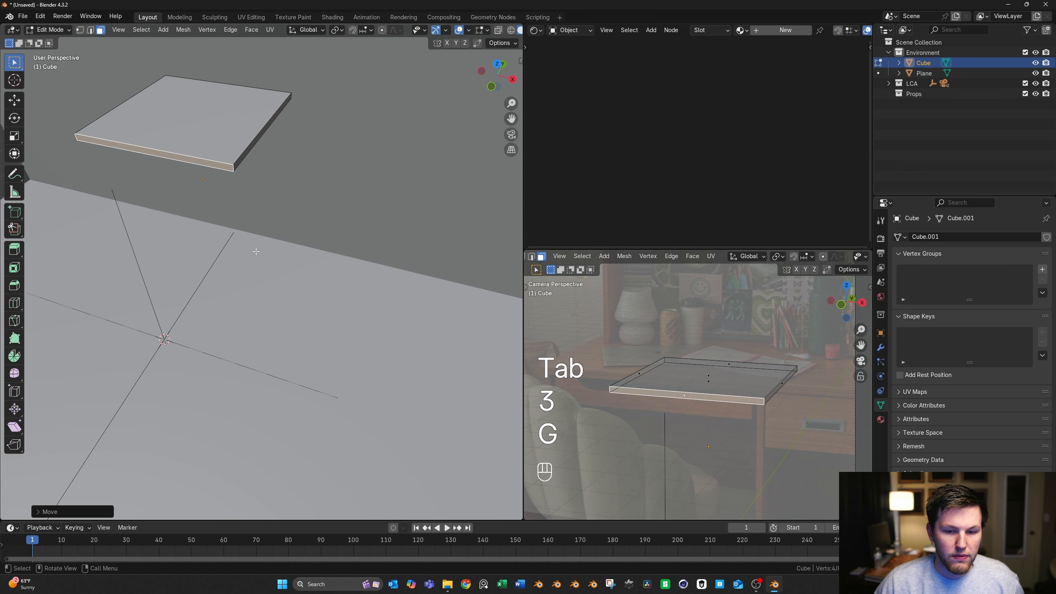
Raise the whole slab about 0.2 m along the global Z axis to match the photographed desktop
scroll(290, 252, "down", 3)
key("Tab")
key("g")
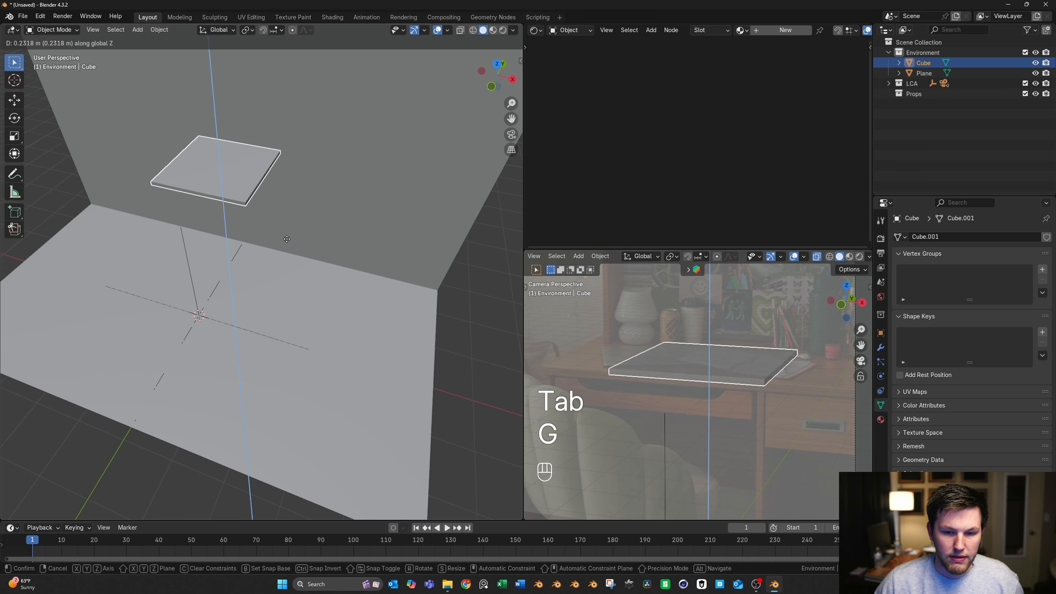
left_click(286, 241)
Extend the floor plane's front edge about 3.5 m outward along the Y axis, past the camera
middle_click_drag(288, 243, 300, 290)
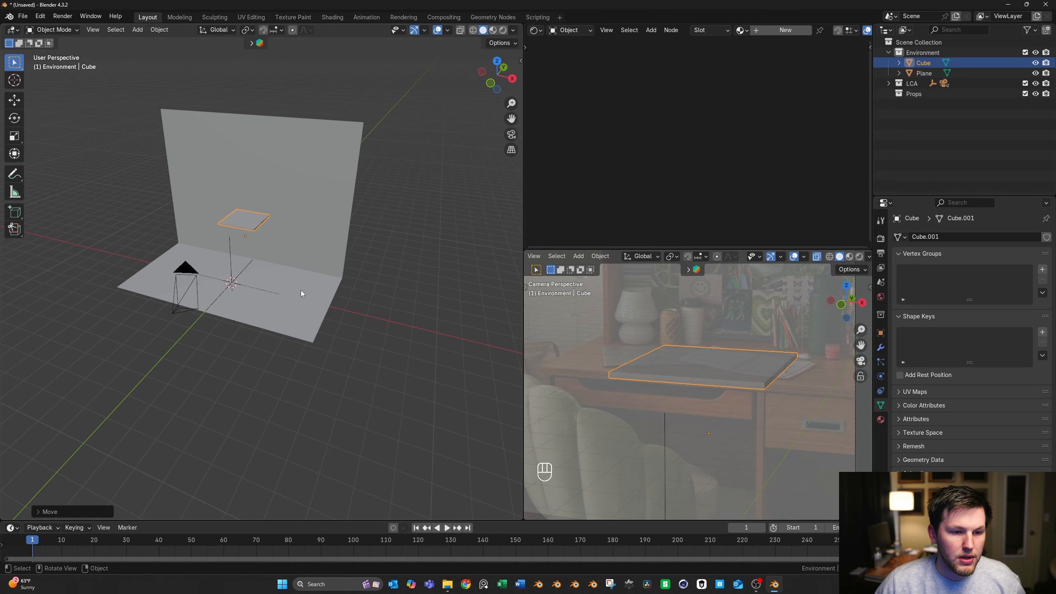
left_click(289, 300)
key("Tab")
key("2")
key("g")
left_click(239, 353)
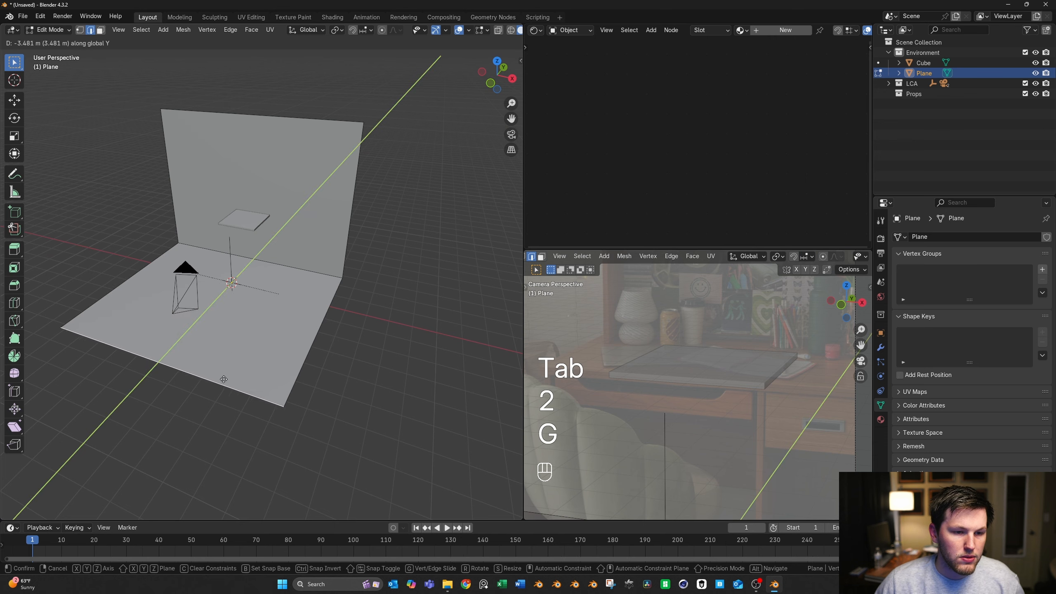
key("Tab")
Lower the desktop slab's bottom face slightly along the Z axis to match the desktop thickness in the photo
middle_click_drag(298, 270, 313, 311)
scroll(284, 264, "up", 3)
scroll(329, 241, "up", 2)
left_click(313, 311)
key("Tab")
scroll(315, 315, "up", 5)
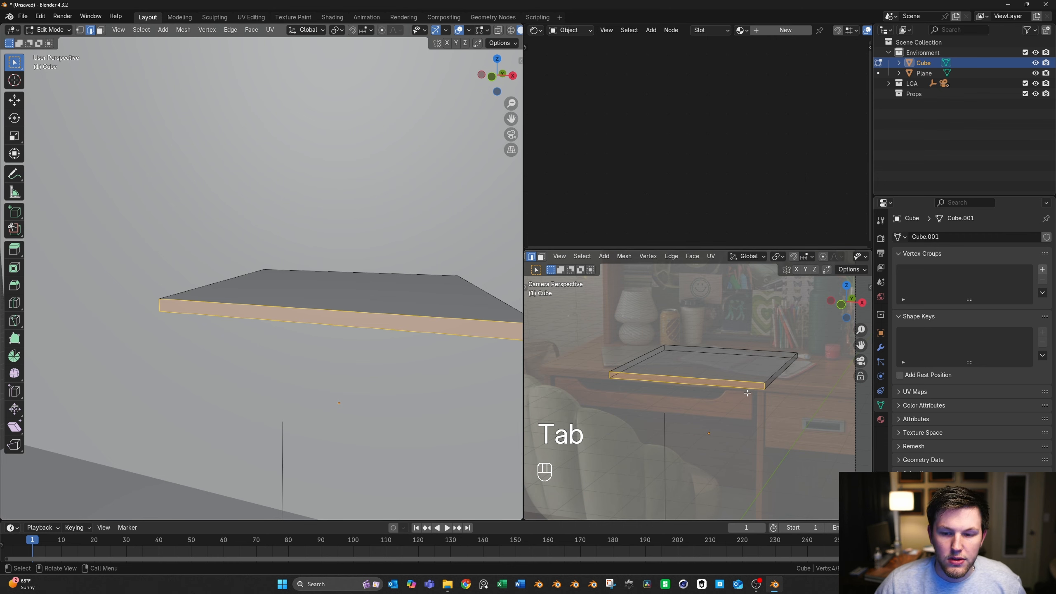
scroll(747, 393, "up", 5)
middle_click_drag(747, 393, 715, 384, "shift")
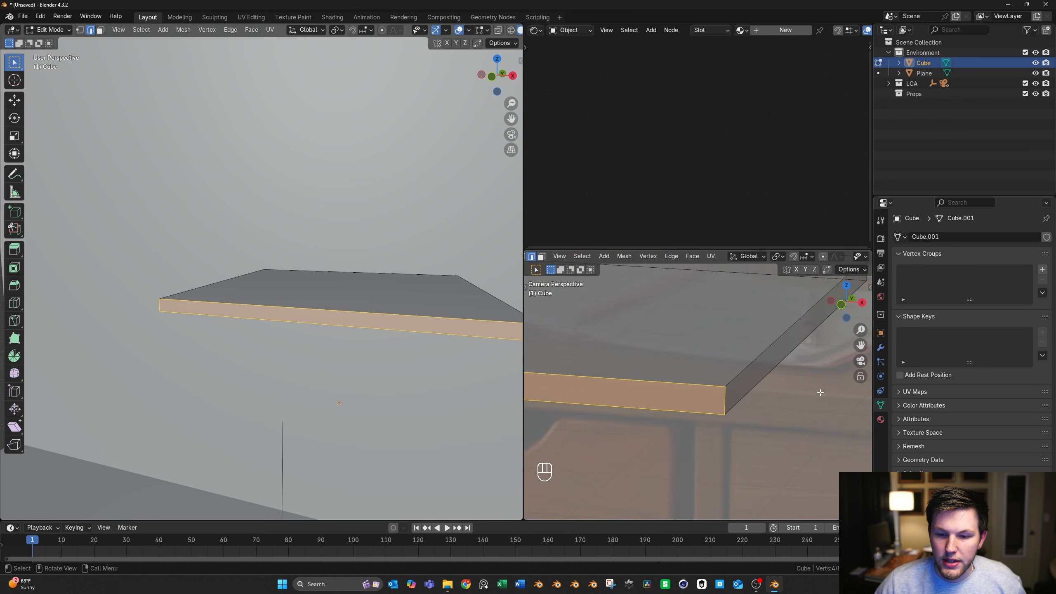
mouse_move(254, 304)
middle_mouse_down()
mouse_move(346, 198)
mouse_move(334, 207)
mouse_move(362, 271)
mouse_move(322, 320)
middle_mouse_up()
key("3")
left_click(345, 199)
key("g")
middle_click(335, 207)
left_click(337, 233, "shift")
scroll(337, 233, "down", 6)
Move the slab's left side face about 0.97 m outward along the negative X axis to widen the desktop
key("3")
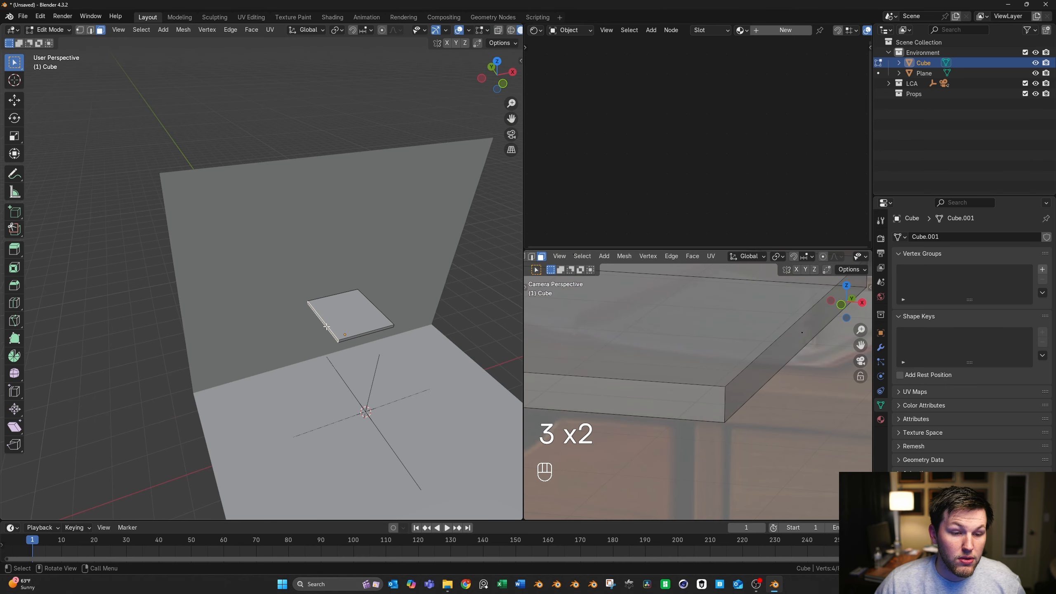
scroll(667, 349, "down", 8)
middle_click_drag(648, 352, 804, 370, "shift")
scroll(452, 319, "up", 4)
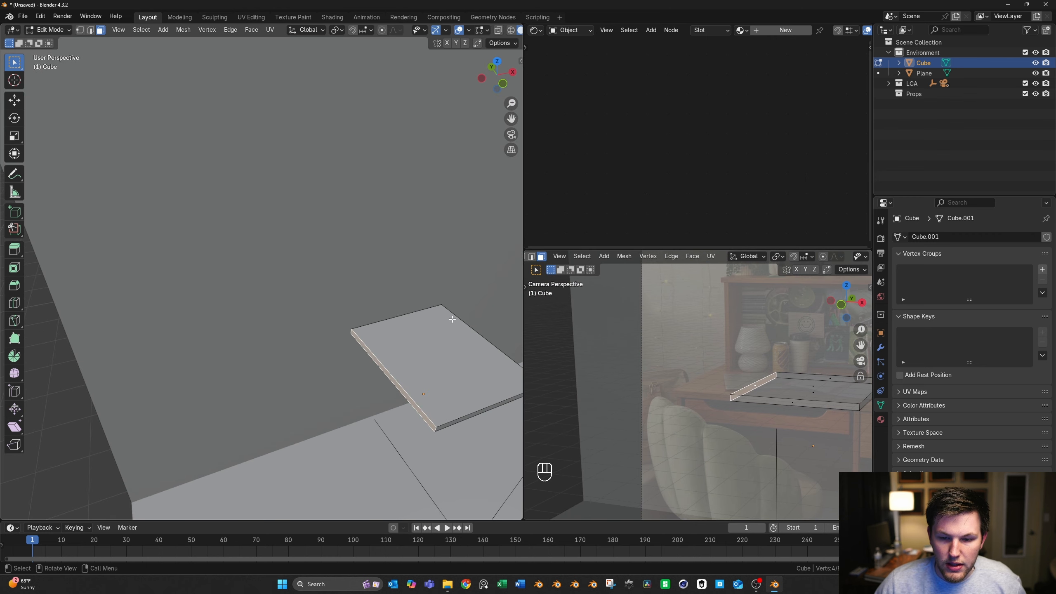
key("g")
key("x")
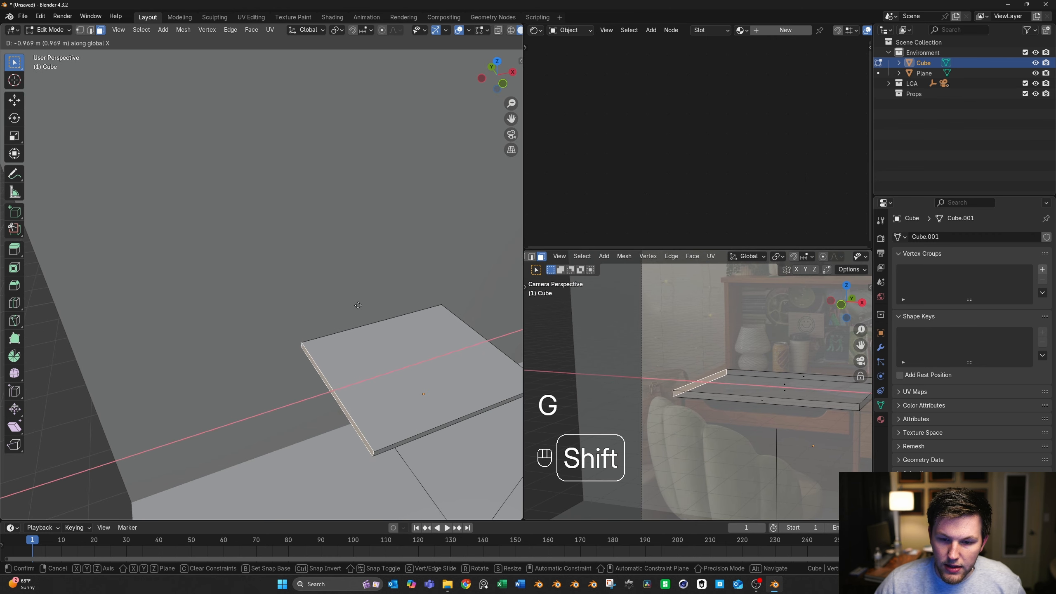
left_click(348, 305)
Nudge the desktop slab's left side face about 0.001 m along the X axis to match the photographed desk edge
scroll(693, 381, "up", 4)
middle_click_drag(693, 381, 723, 368, "shift")
scroll(722, 369, "up", 6)
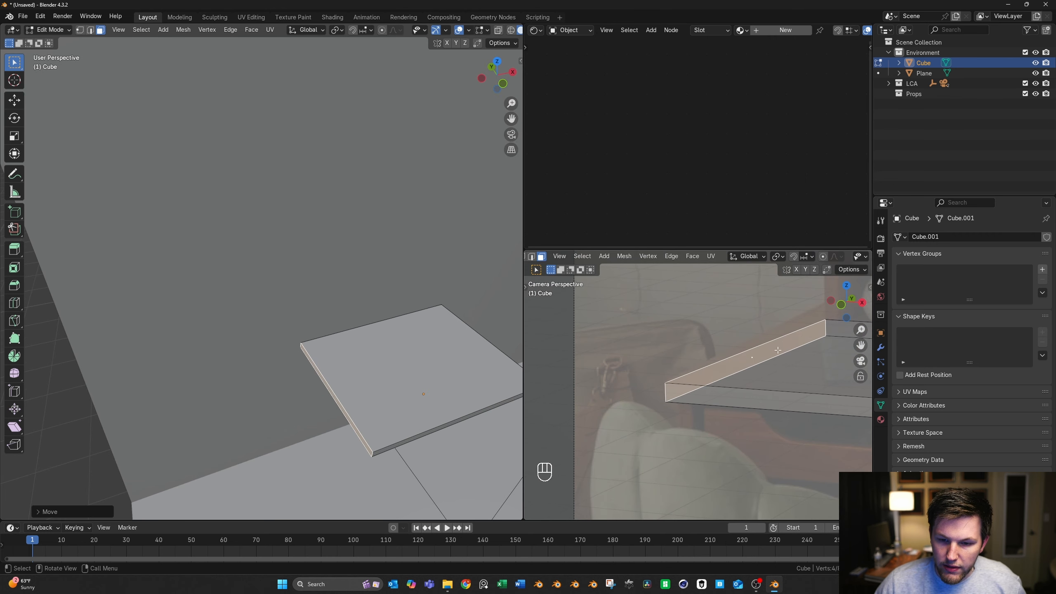
key("g")
key("x")
key("shift")
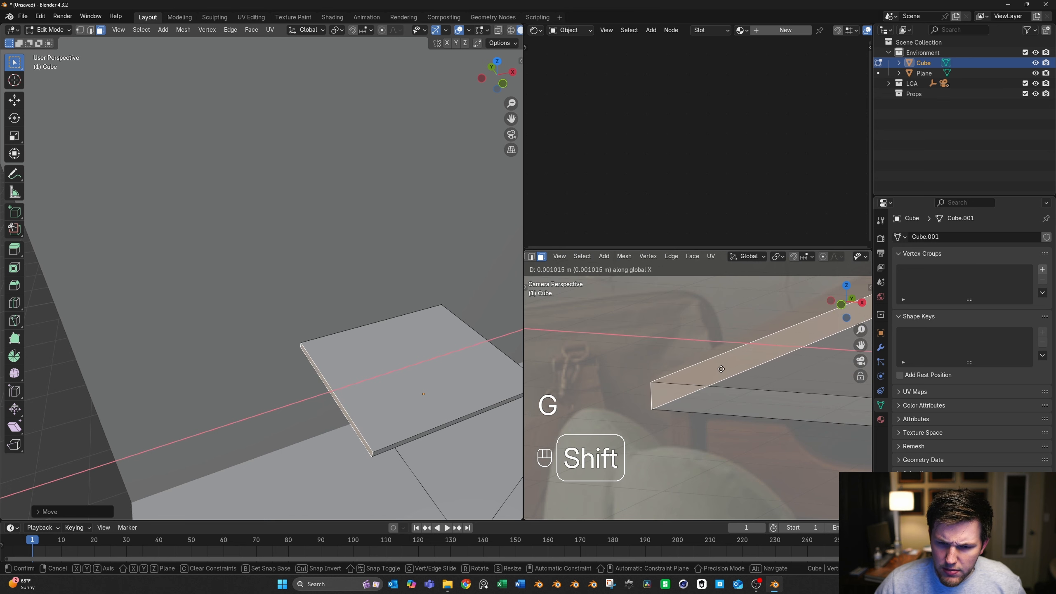
left_click(708, 364)
scroll(708, 364, "down", 6)
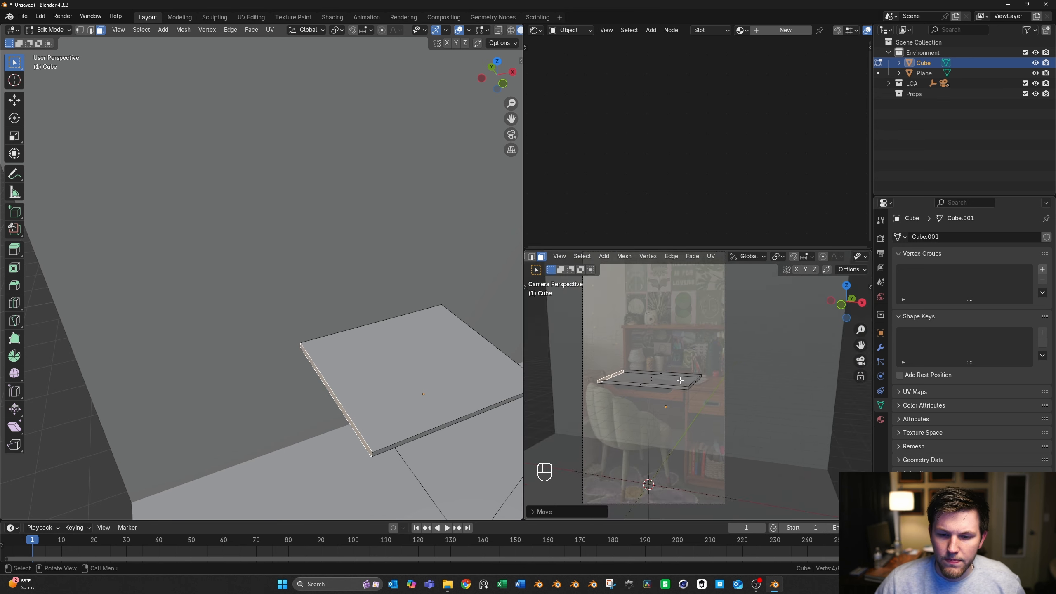
Move the slab's right side face outward along the X axis so the desktop extends beyond the photo's right border
mouse_move(374, 345)
middle_mouse_down()
mouse_move(410, 353)
mouse_move(372, 342)
middle_mouse_up()
left_click(269, 345)
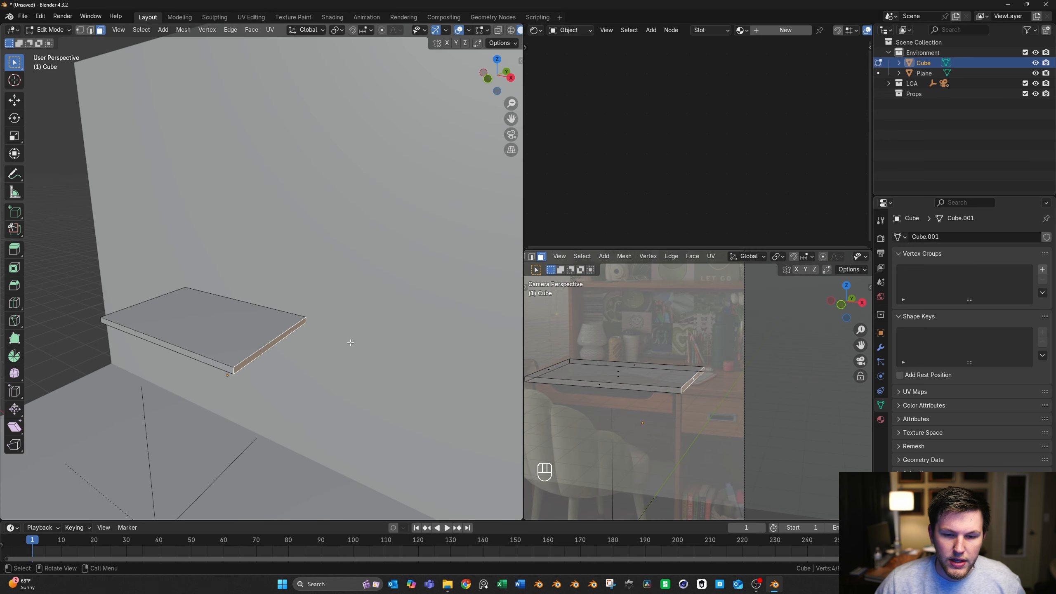
key("g")
key("x")
left_click(469, 346)
scroll(405, 347, "down", 5)
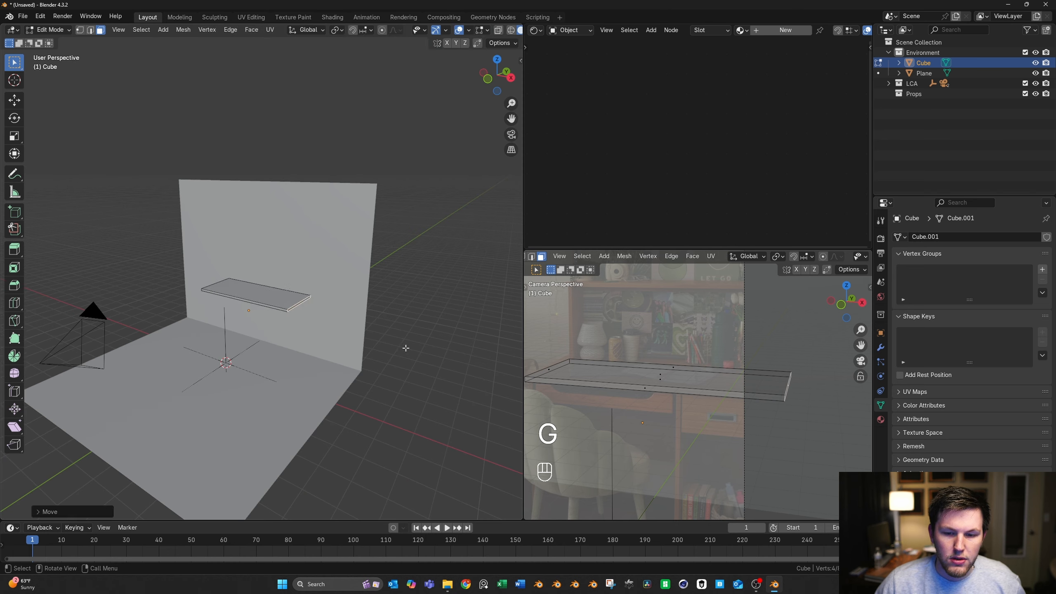
Return to Object Mode and set the desktop slab's origin to its geometry
key("Tab")
middle_click_drag(337, 324, 524, 325)
right_click(310, 281)
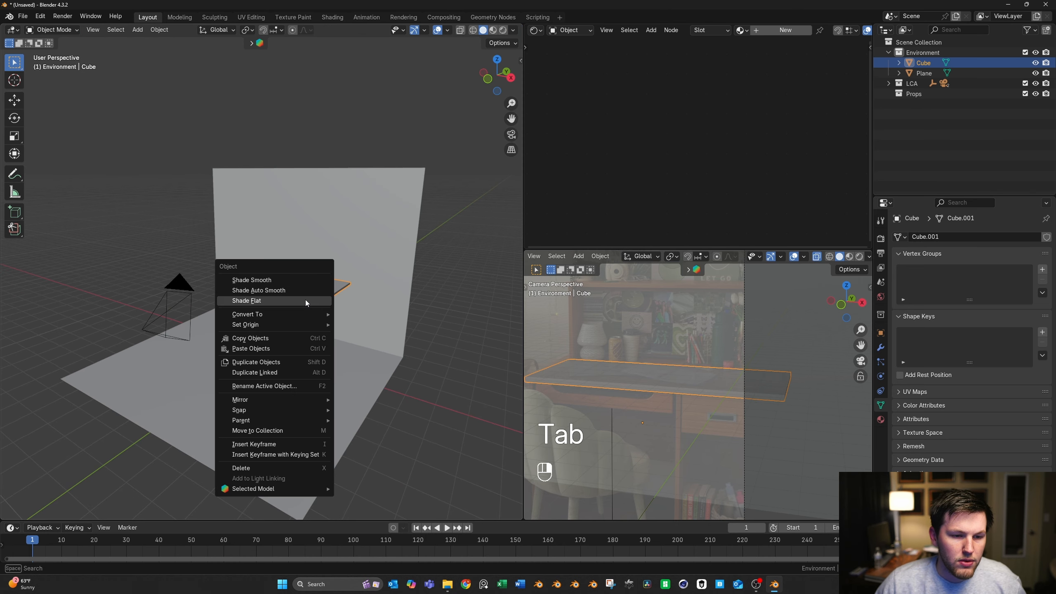
mouse_move(316, 325)
left_click(359, 336)
Duplicate the desktop slab in front view, place the copy lower, and rotate it -90° into an upright panel
key("KP_1")
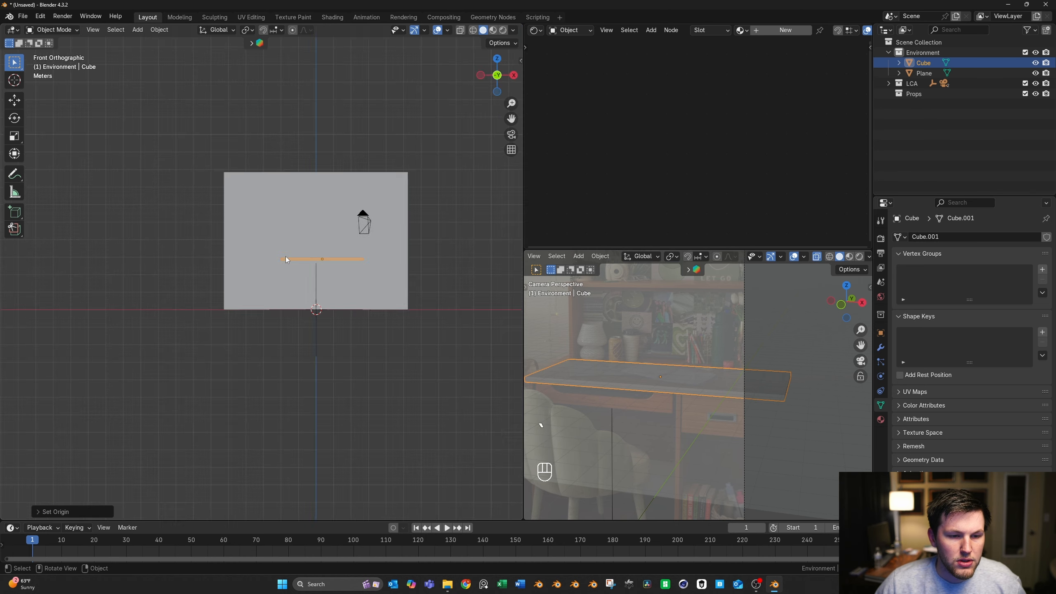
scroll(407, 262, "up", 5)
key("shift+d")
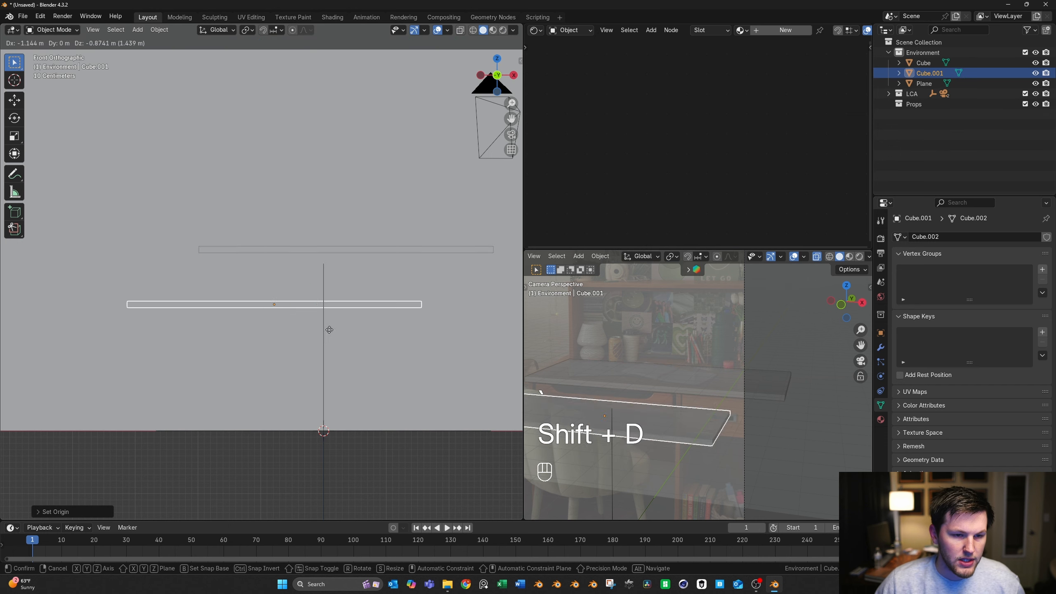
key("r")
key("ctrl")
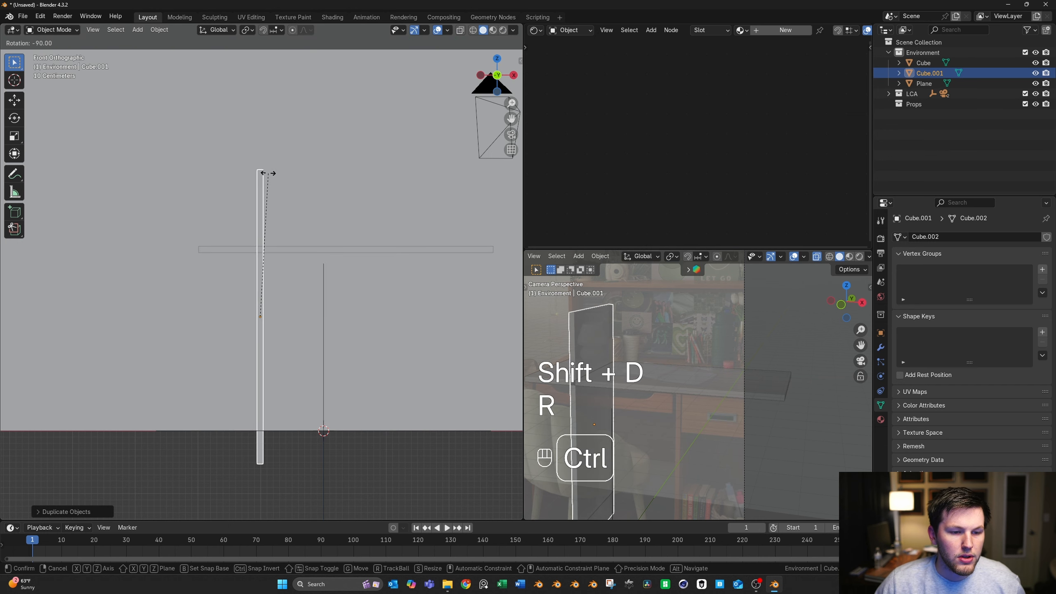
left_click(268, 173)
Move the upright panel along the negative X axis to the desktop's left end as the side support
middle_click_drag(659, 396, 739, 348, "shift")
scroll(673, 342, "up", 4)
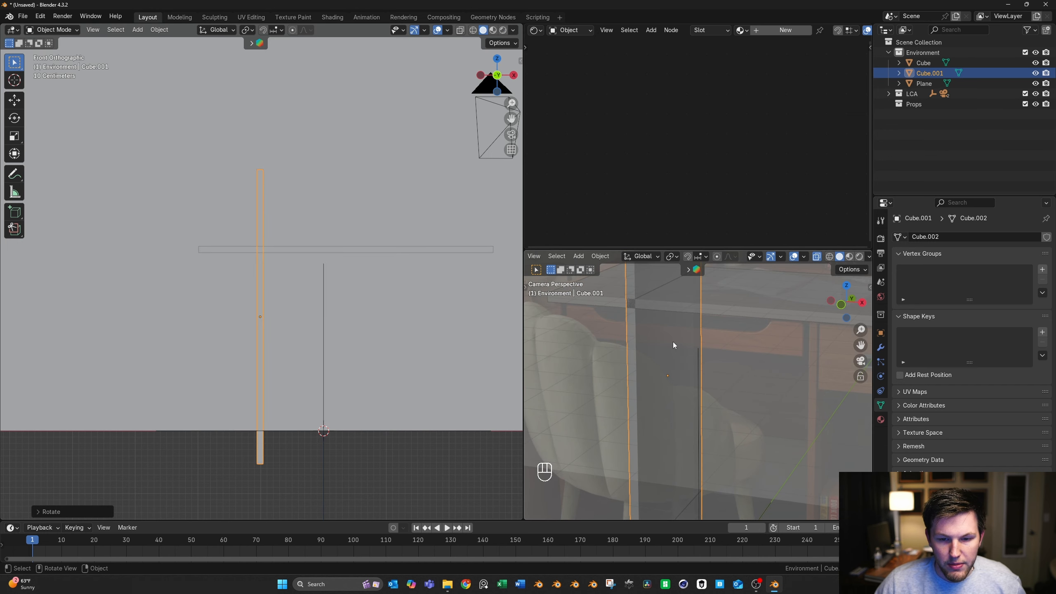
middle_click_drag(557, 298, 644, 348, "shift")
key("g")
key("x")
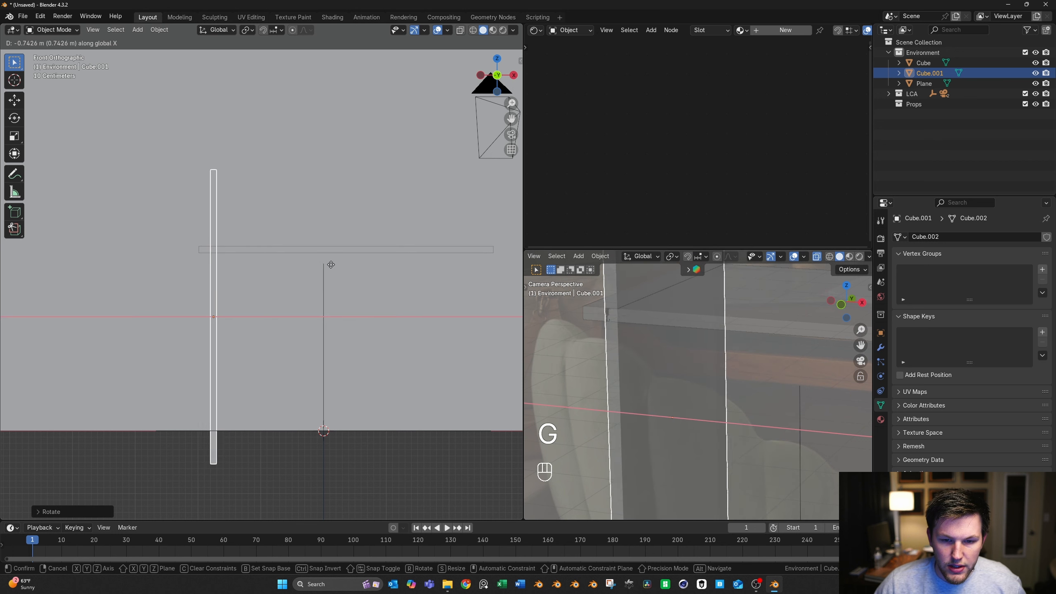
key("shift")
left_click(267, 267)
scroll(271, 312, "down", 3)
Raise the side panel's bottom face about 0.55 m along the Z axis to floor level
key("Tab")
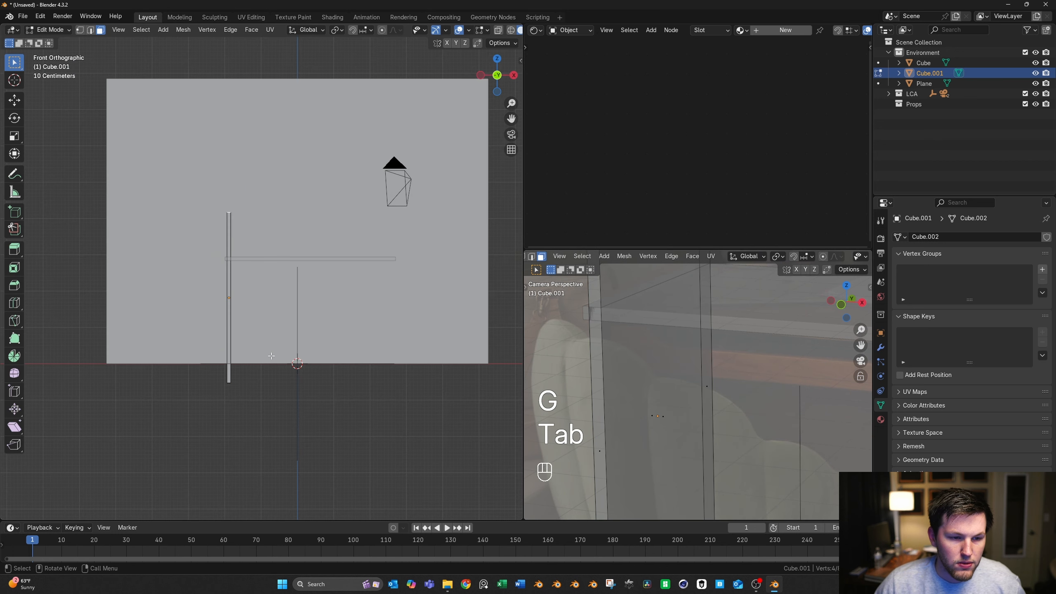
key("3")
middle_click_drag(272, 356, 273, 331)
key("grave")
key("g")
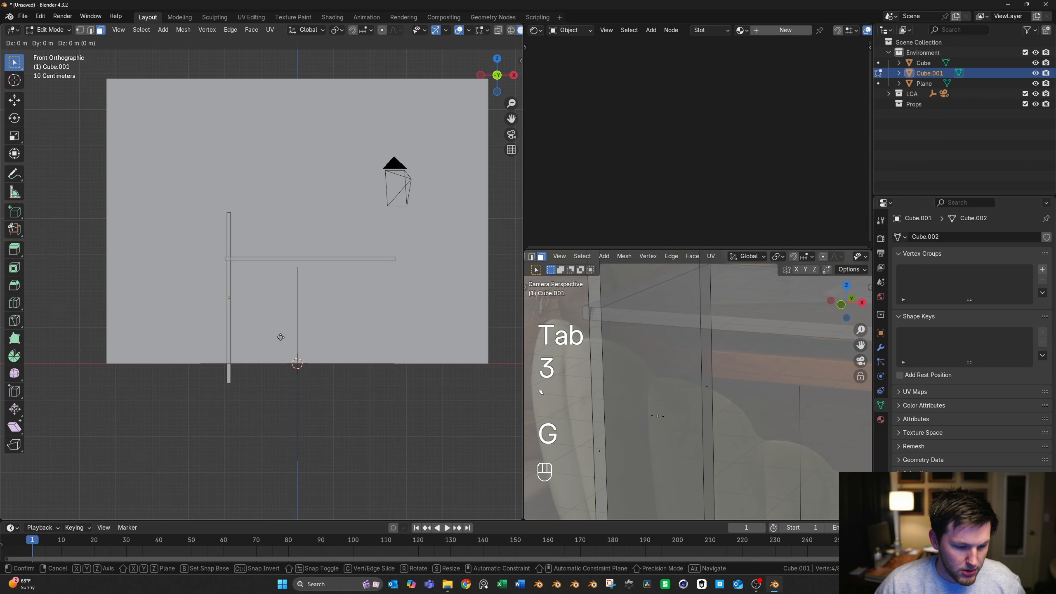
key("shift")
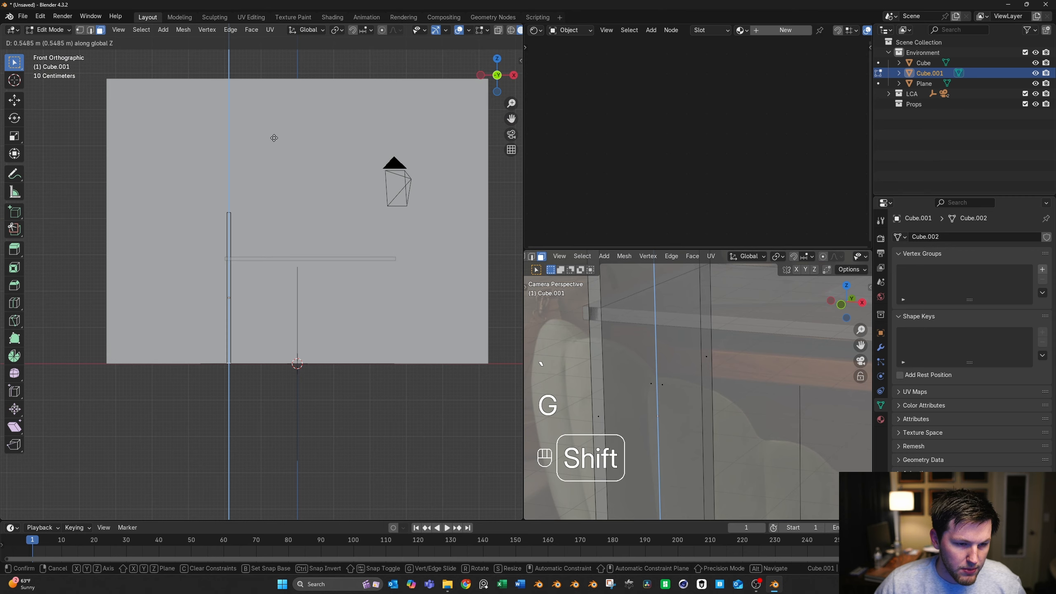
left_click(274, 138)
Lower the side panel's top face about 1.3 m along the Z axis so it meets the desktop's underside
middle_click_drag(274, 138, 346, 236)
key("grave")
scroll(345, 236, "up", 4)
key("g")
key("z")
key("shift")
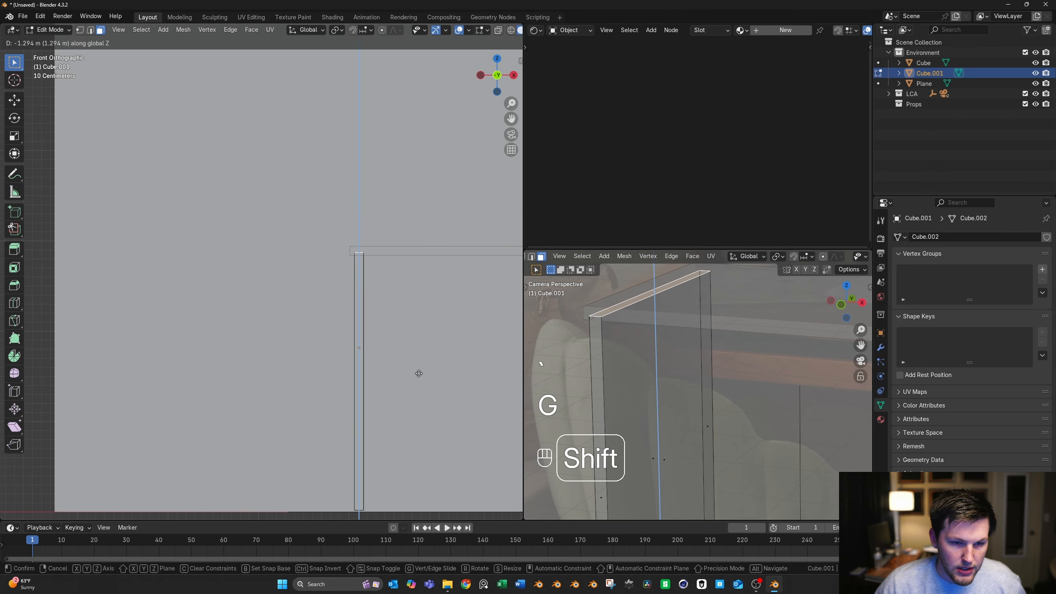
left_click(413, 402)
key("Tab")
scroll(407, 334, "down", 3)
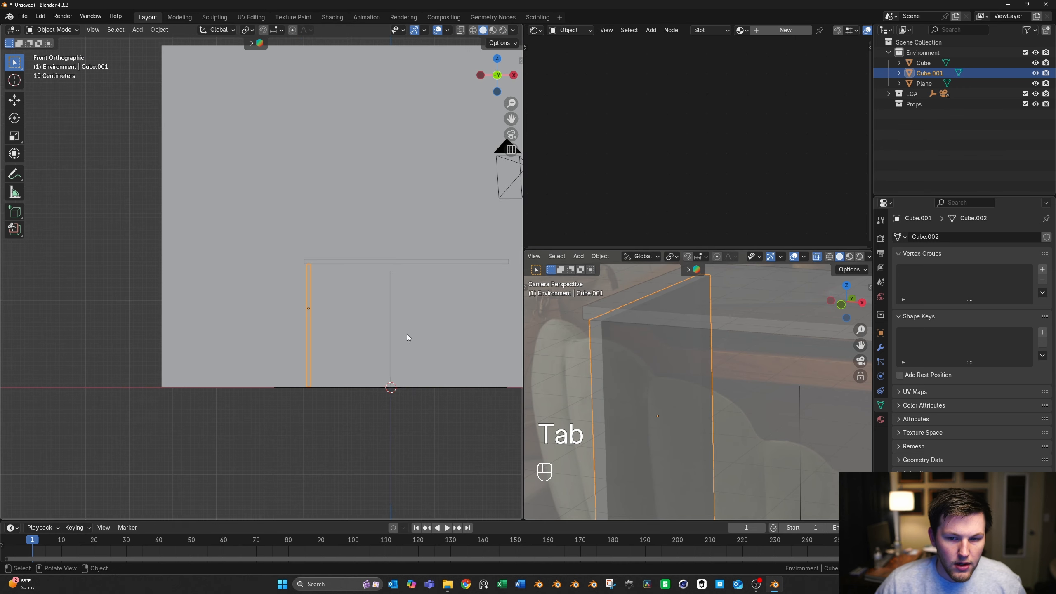
Duplicate the side panel and slide the copy along the X axis to just past the desk's middle
middle_click_drag(449, 311, 395, 282, "shift")
scroll(395, 282, "down", 2)
scroll(781, 382, "down", 2)
middle_click_drag(766, 379, 653, 368, "shift")
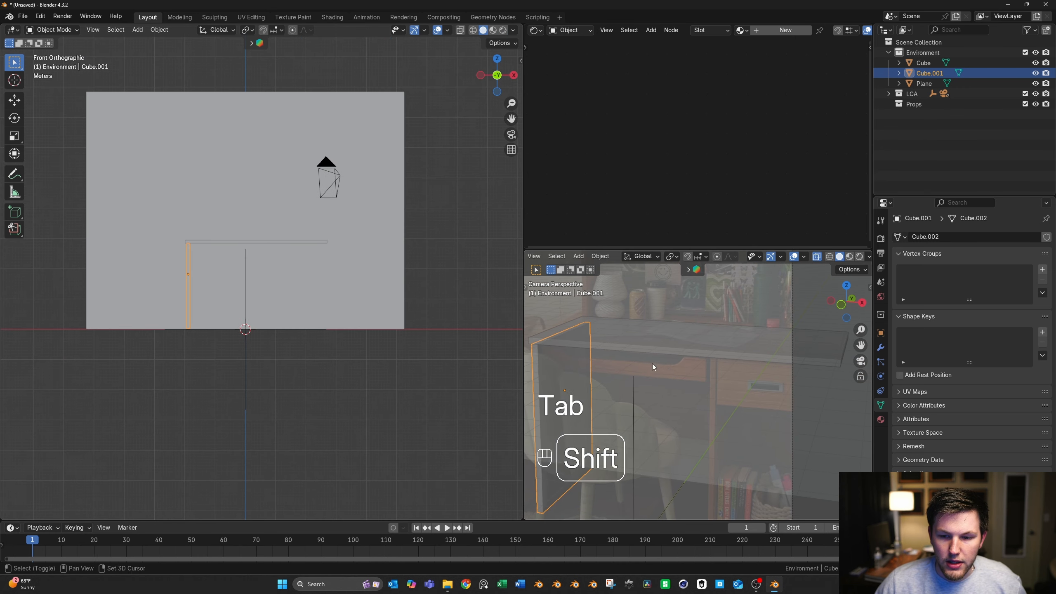
middle_click_drag(334, 256, 293, 259, "shift")
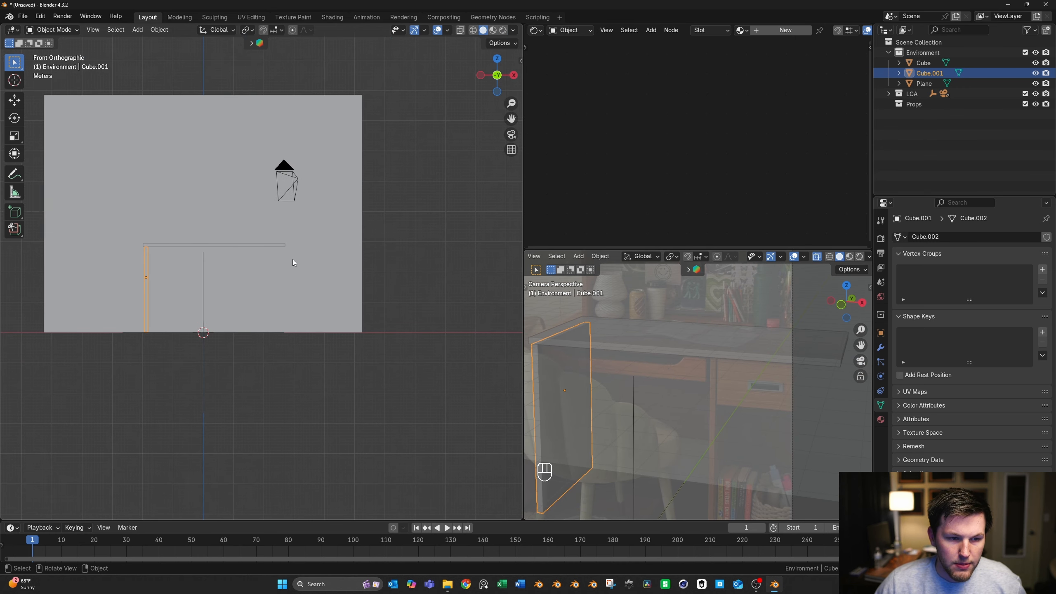
key("shift+d")
key("x")
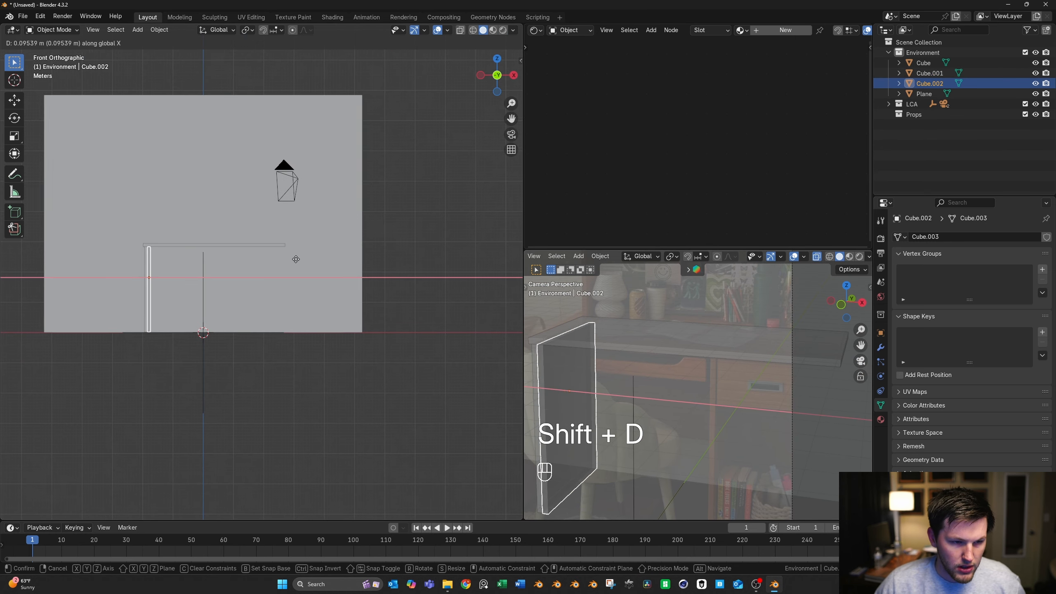
left_click(372, 256)
Move the duplicated panel about 0.37 m further along the X axis to match the divider beside the photo's right drawer
scroll(791, 357, "up", 6)
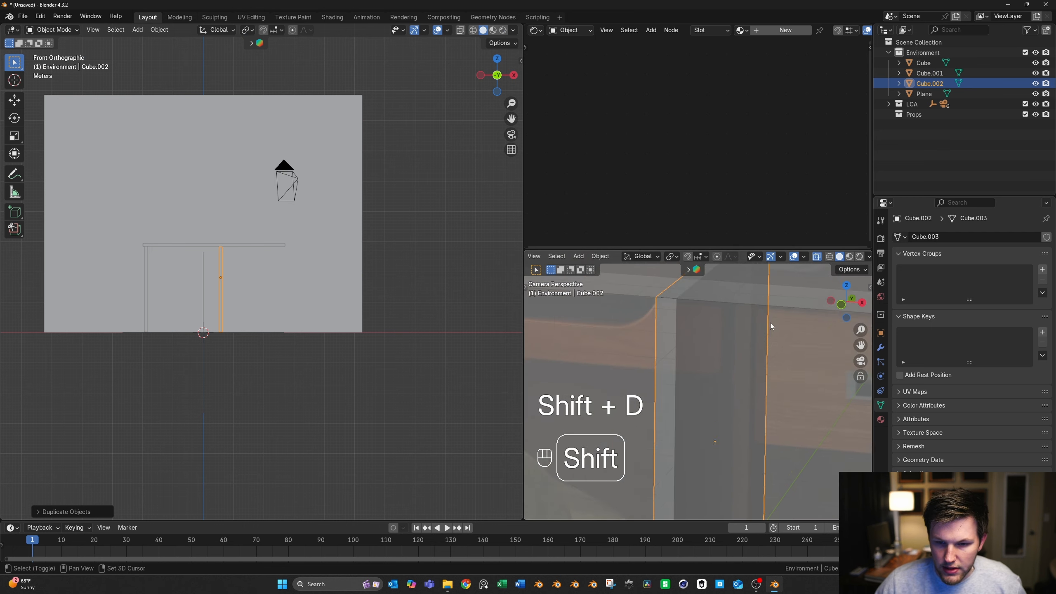
middle_click_drag(692, 351, 774, 390, "shift")
scroll(774, 390, "up", 1)
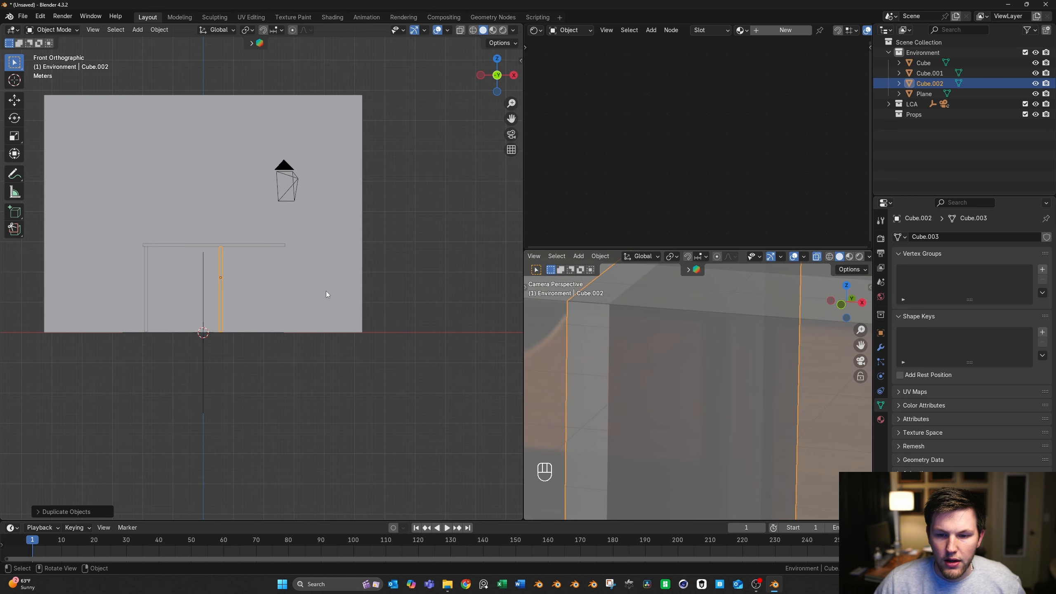
key("g")
key("x")
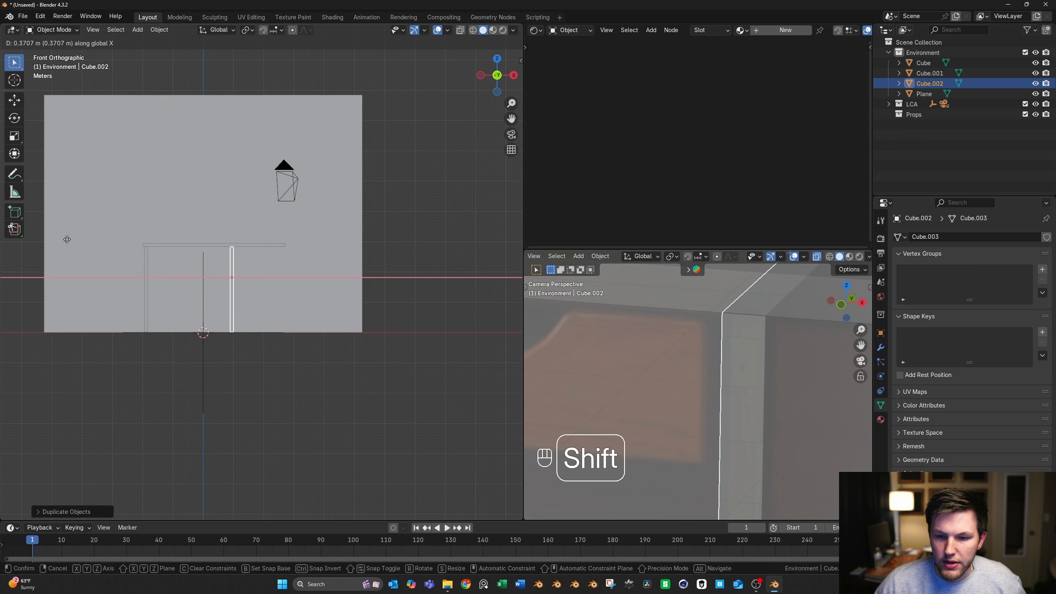
left_click(74, 240)
scroll(650, 358, "down", 5)
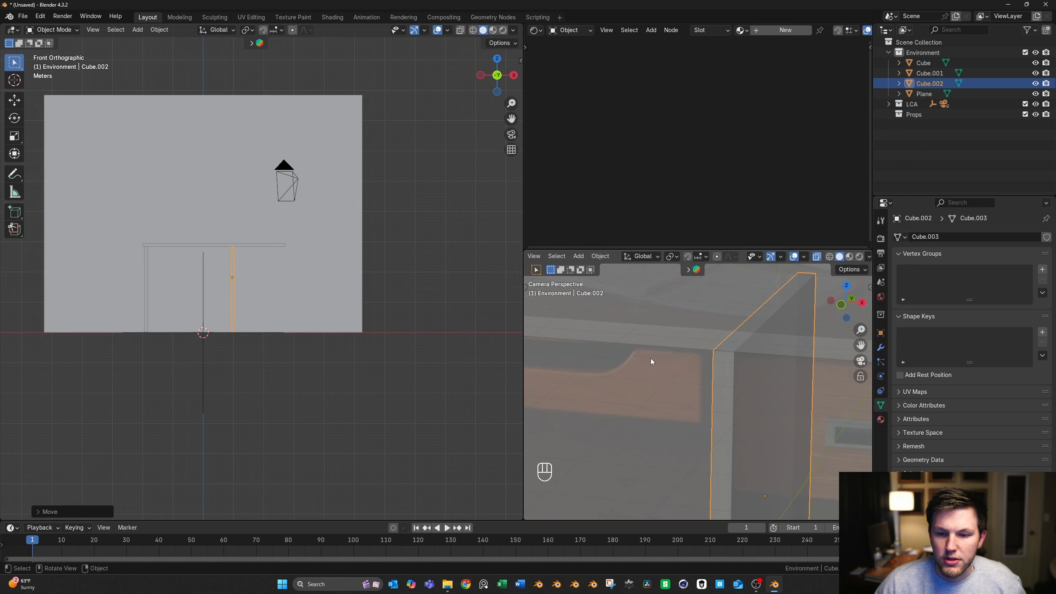
Enter Edit Mode on the middle panel and select its entire geometry
scroll(693, 371, "up", 5)
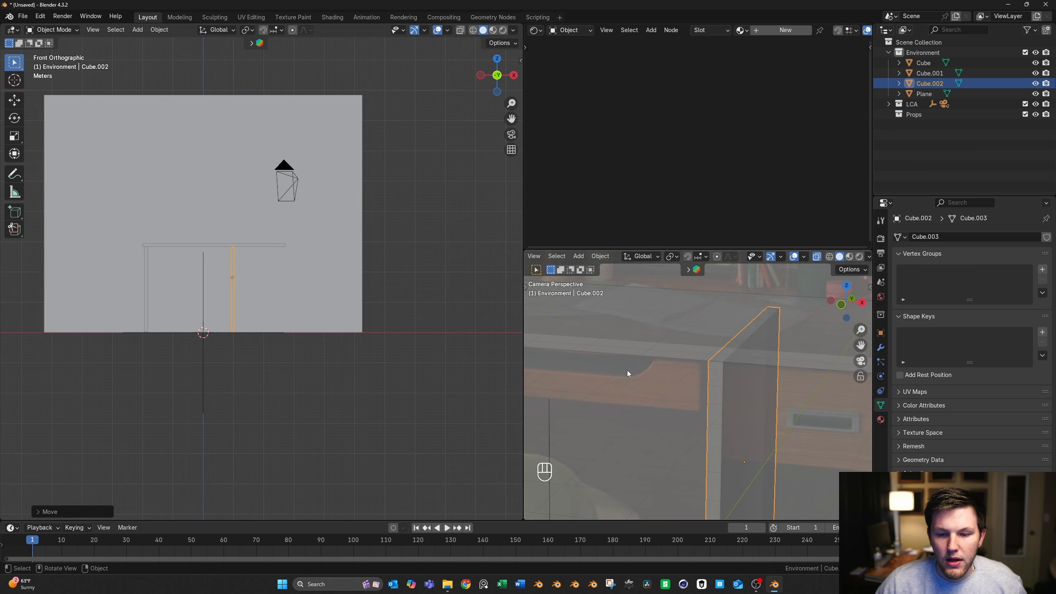
middle_click_drag(274, 299, 289, 285)
scroll(290, 284, "up", 3)
key("Tab")
key("a")
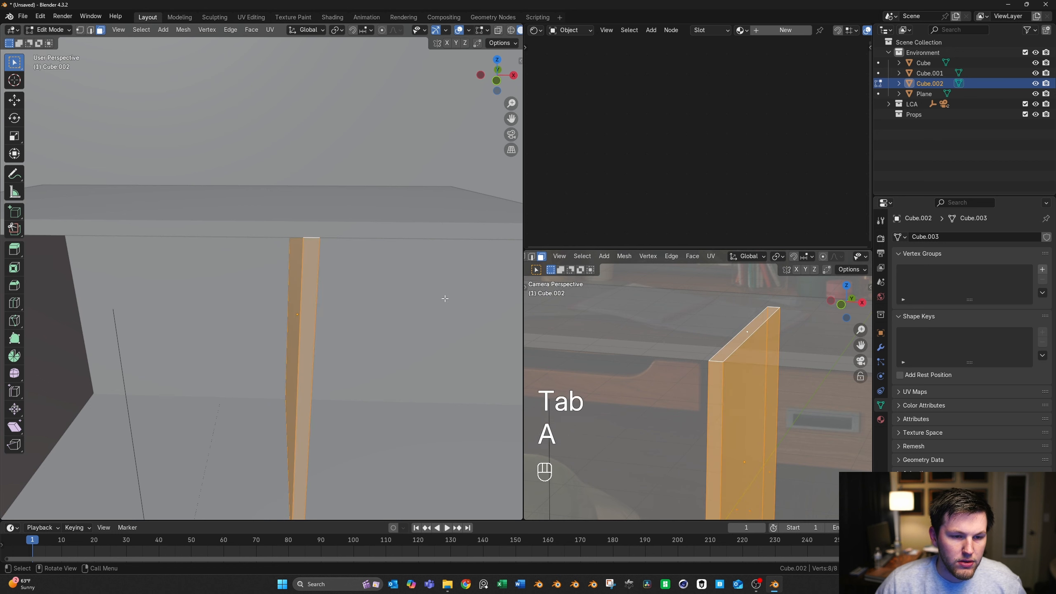
key("s")
key("x")
right_click(441, 299)
Set the pivot point to Individual Origins and thin the middle panel by scaling it to about 0.8 along the X axis
key("period")
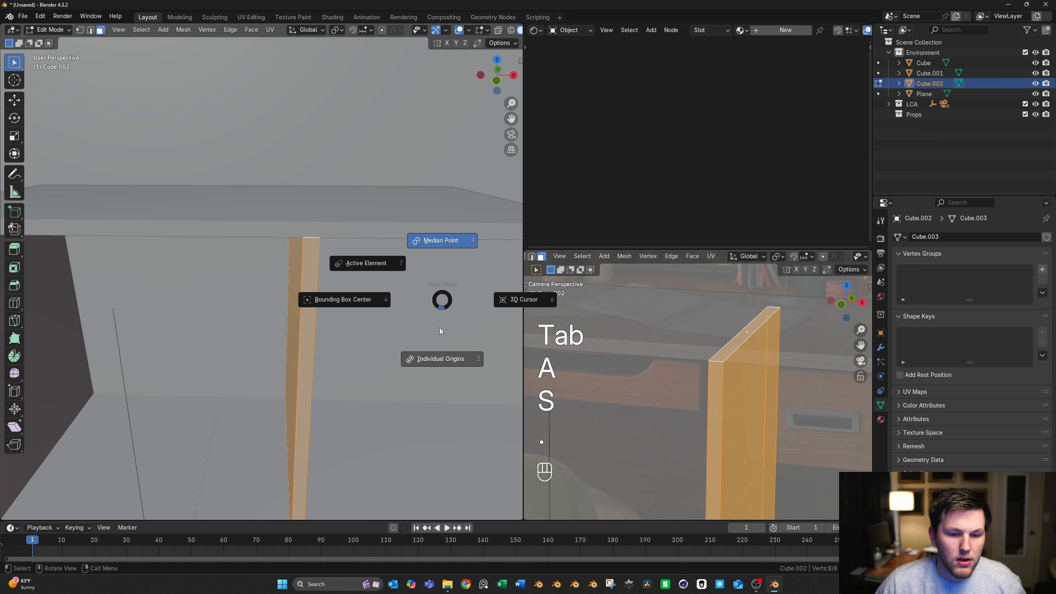
left_click(441, 338)
key("s")
middle_click(446, 344)
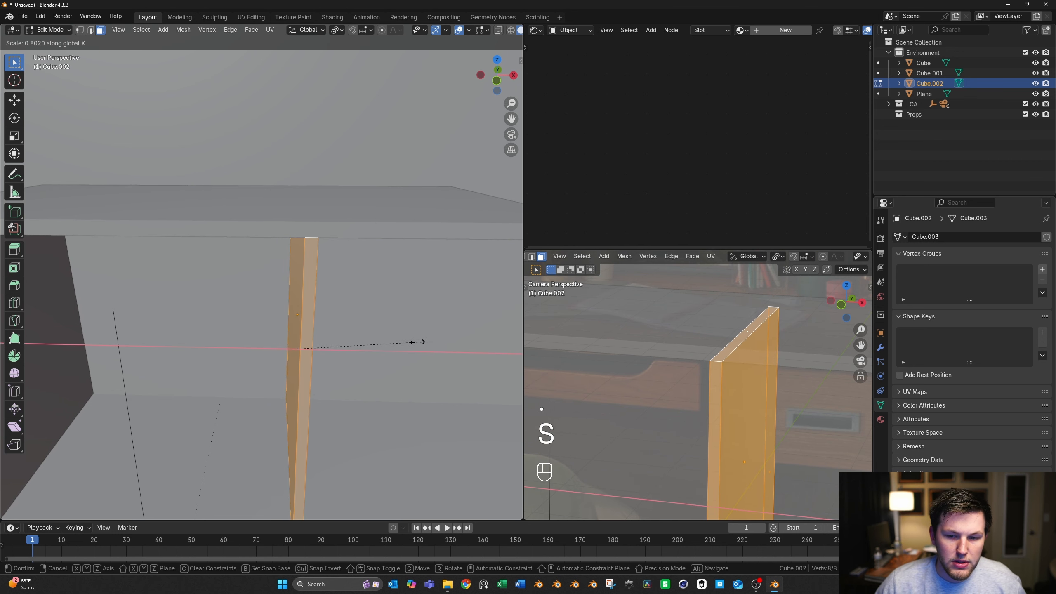
left_click(412, 342)
key("Tab")
Nudge the middle panel slightly along the X axis to line up with the divider in the photo
scroll(757, 388, "up", 3)
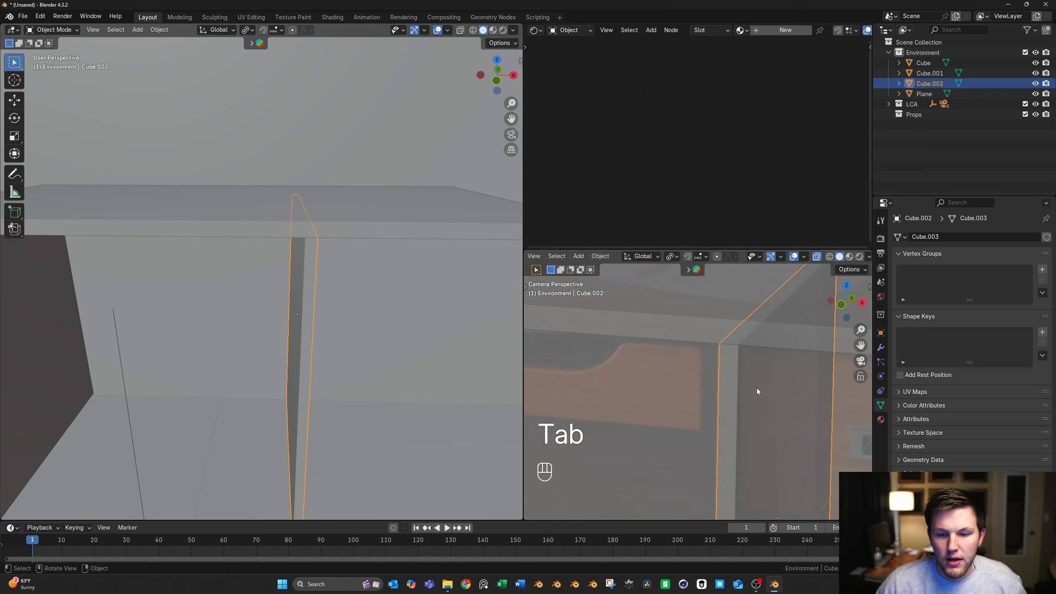
key("g")
middle_click(705, 380)
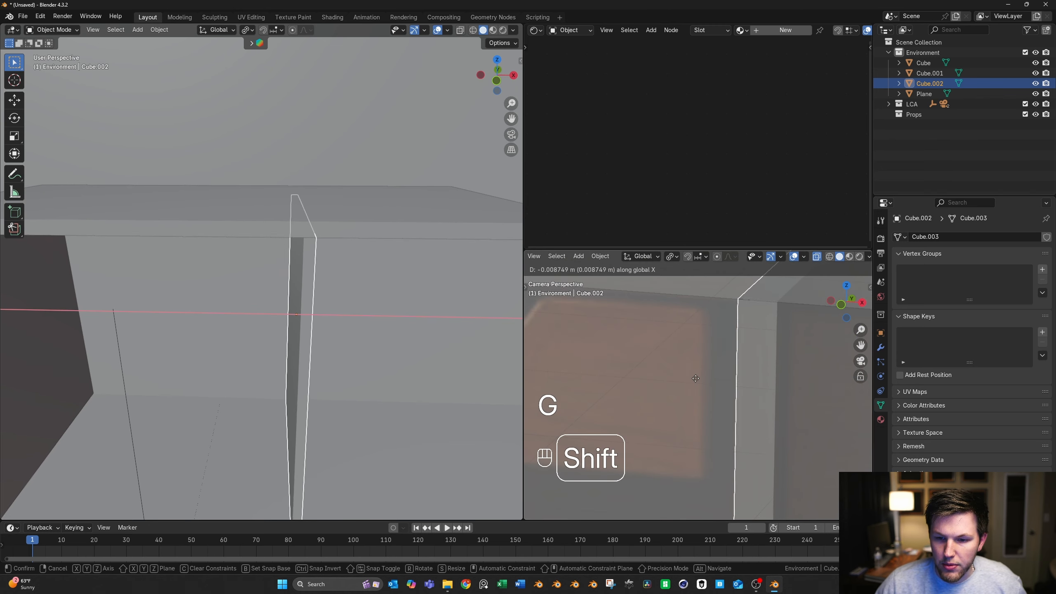
left_click(731, 372)
scroll(764, 360, "down", 3)
scroll(767, 399, "down", 2)
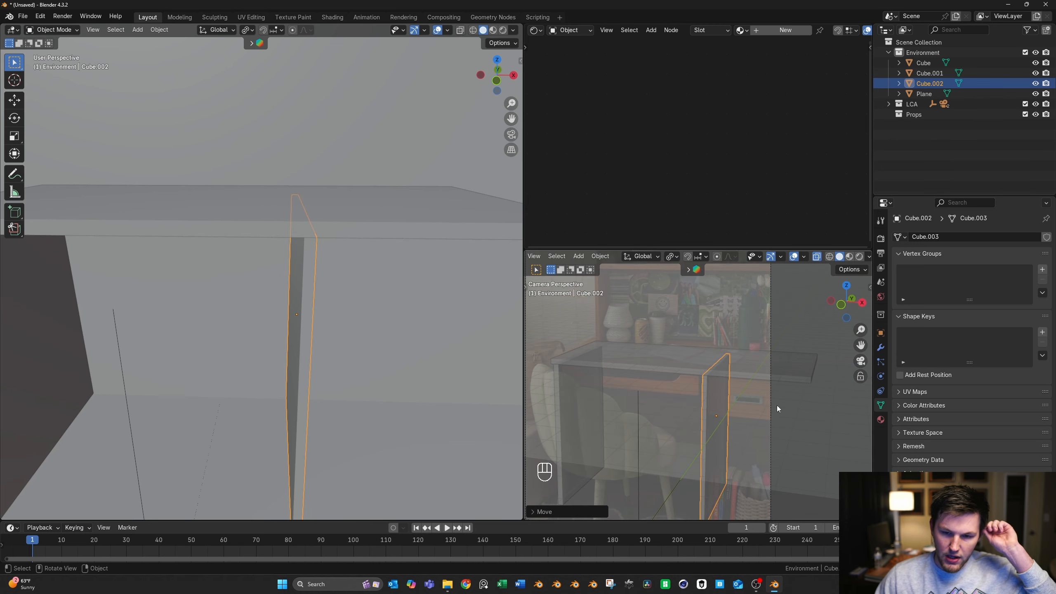
scroll(392, 295, "down", 6)
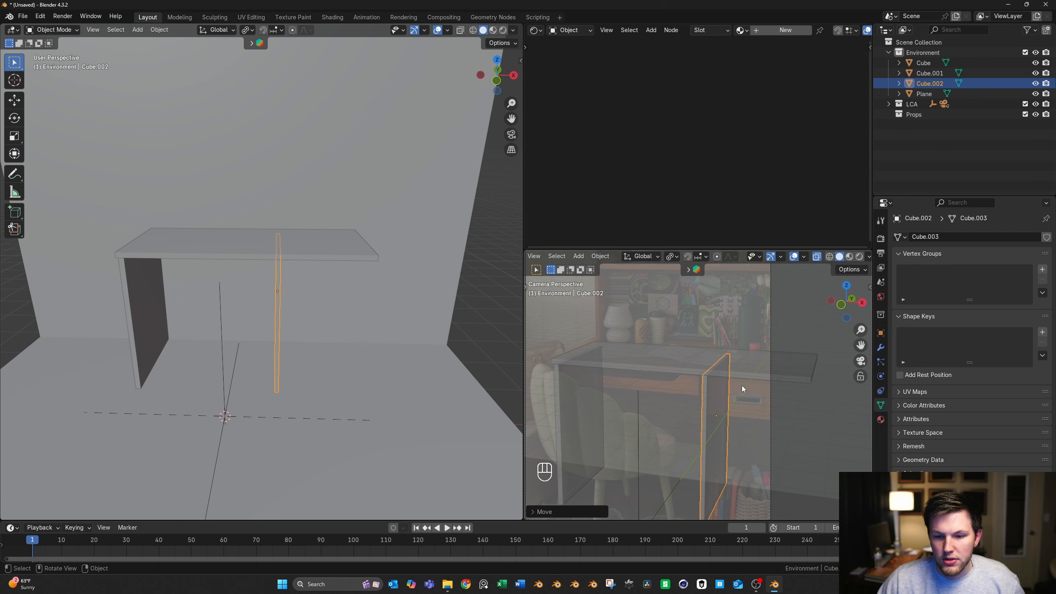
Change the empty Shader Editor area to an Image Editor
left_click(530, 31)
key("i")
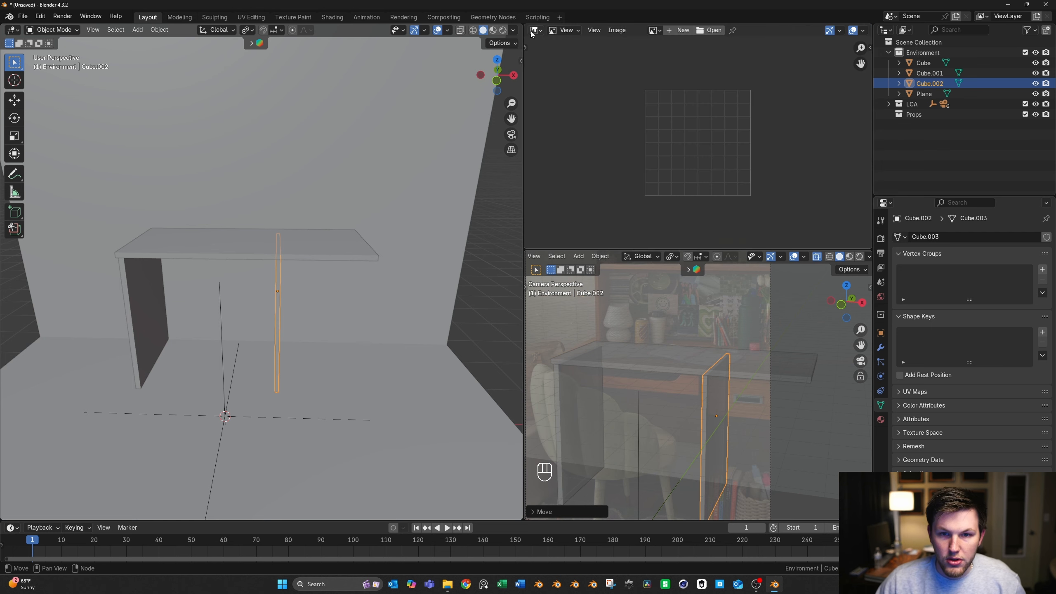
left_click(654, 31)
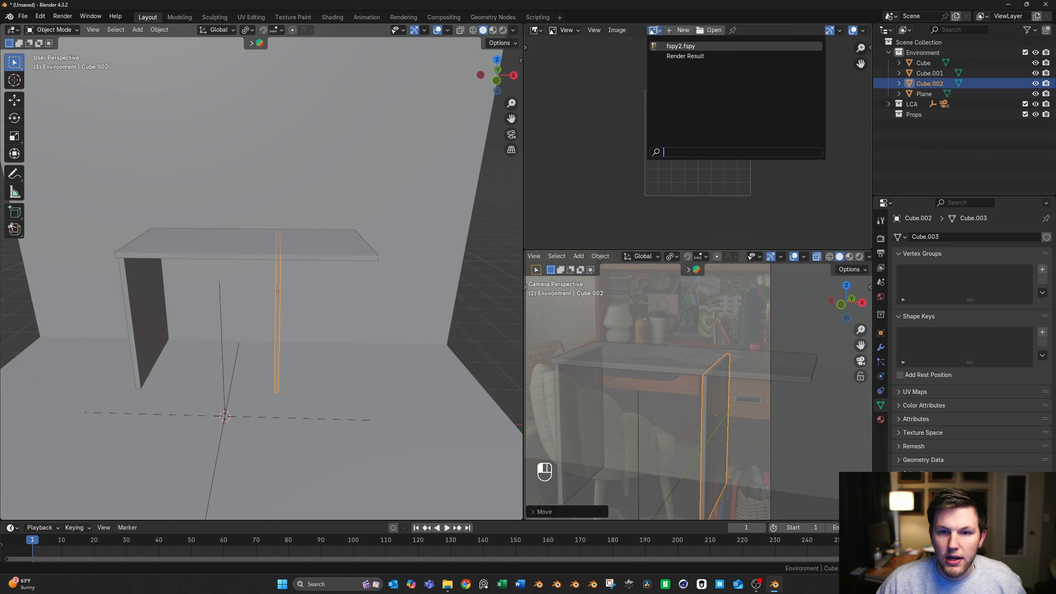
left_click(709, 30)
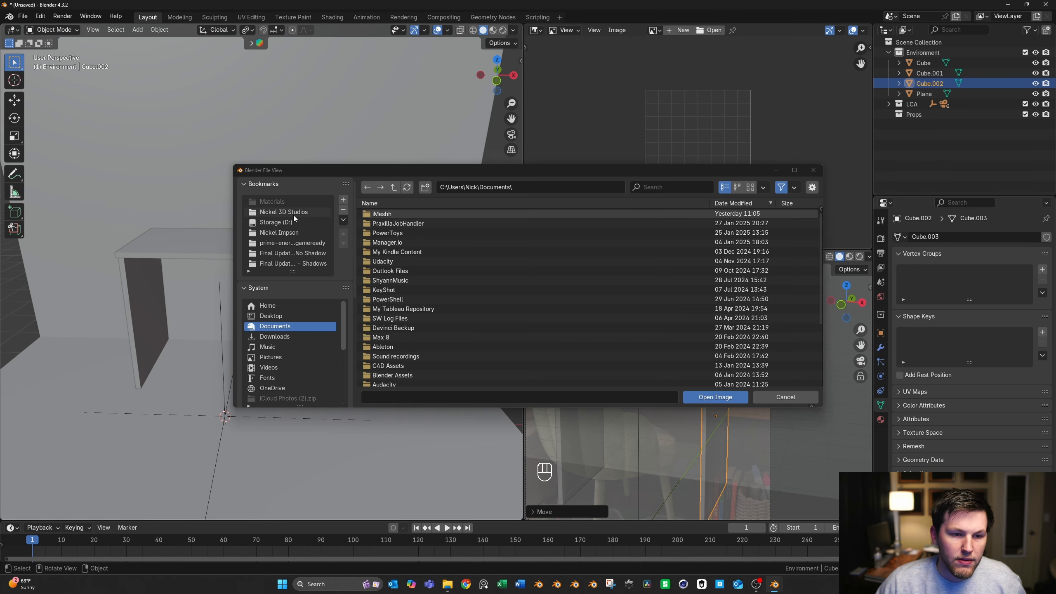
key("Escape")
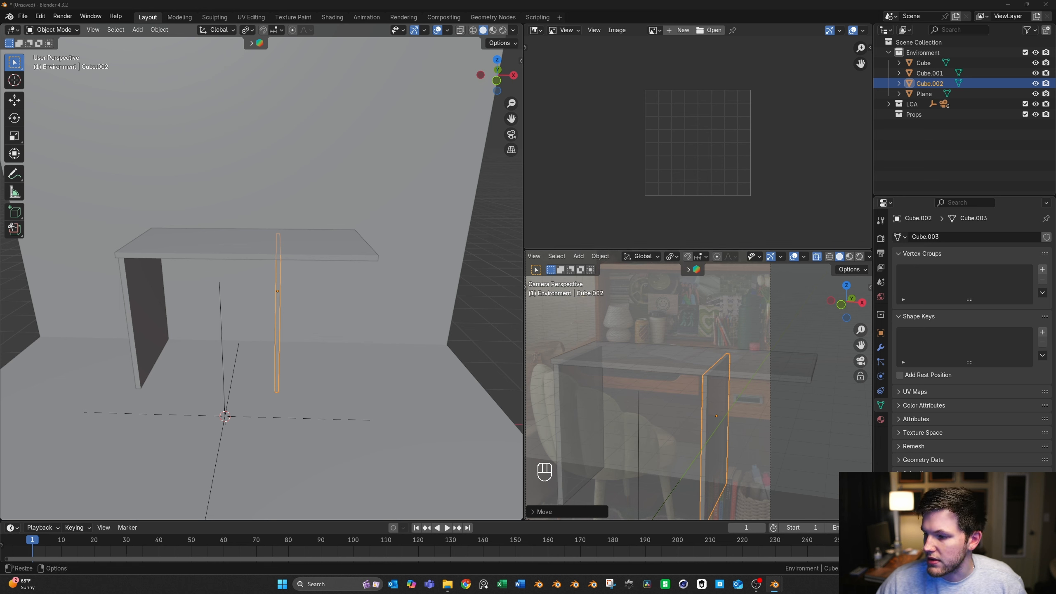
Load the desk reference photo in the Image Editor and zoom in on the joint between the desktop and the drawer divider
left_click_drag(1055, 198, 816, 198)
scroll(834, 181, "up", 6)
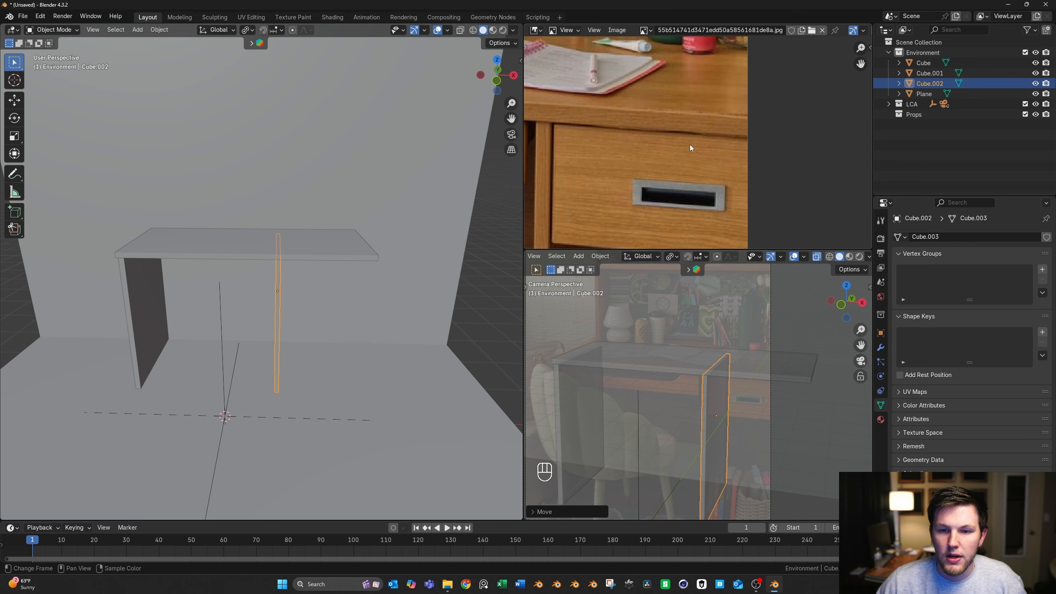
middle_click_drag(606, 103, 678, 135)
scroll(613, 75, "down", 1)
scroll(678, 136, "up", 2)
scroll(285, 264, "up", 3)
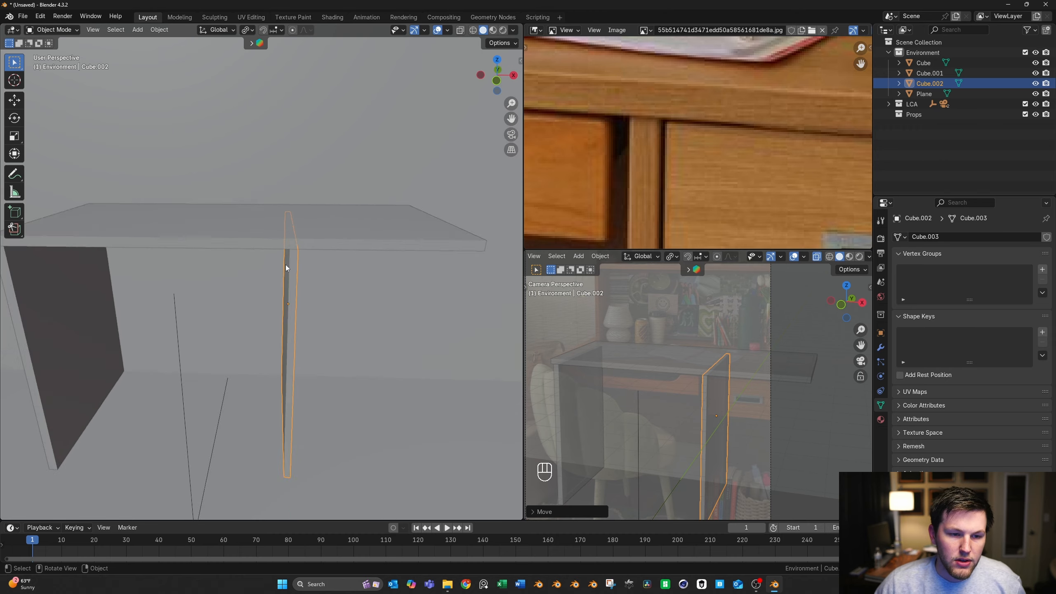
Select both upright desk panels and switch to the right orthographic view near the desktop's front corner
middle_click_drag(285, 264, 410, 260)
left_click(357, 264, "shift")
key("grave")
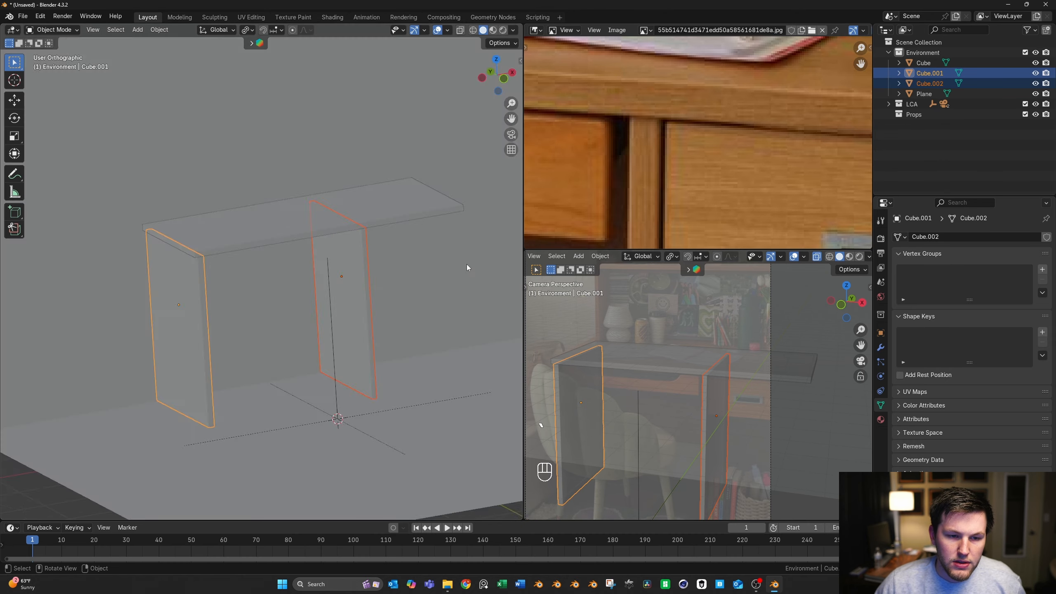
scroll(429, 249, "up", 4)
middle_click_drag(225, 223, 269, 236, "shift")
key("grave")
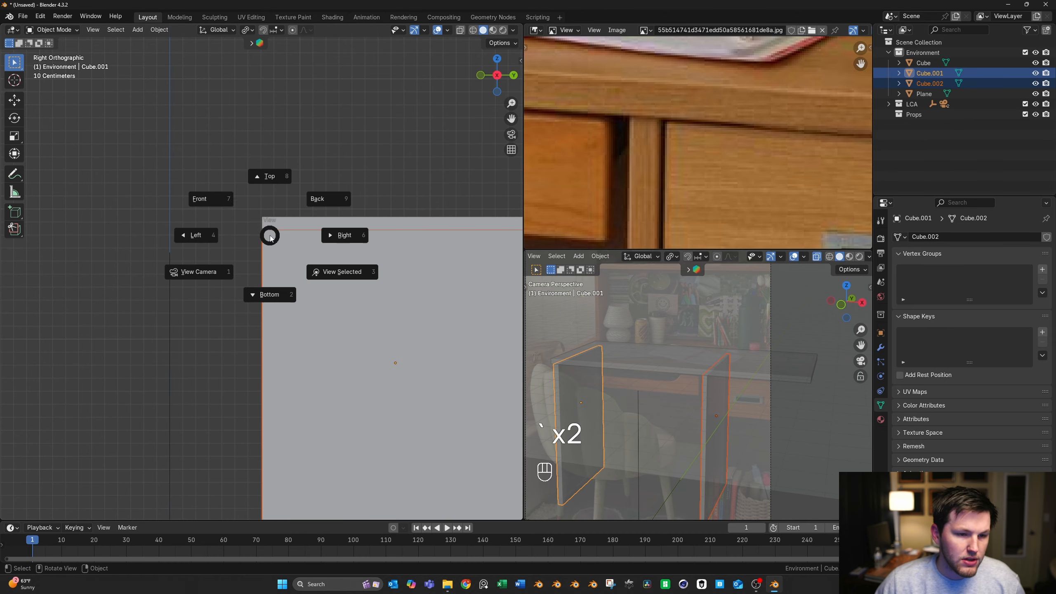
left_click(345, 240)
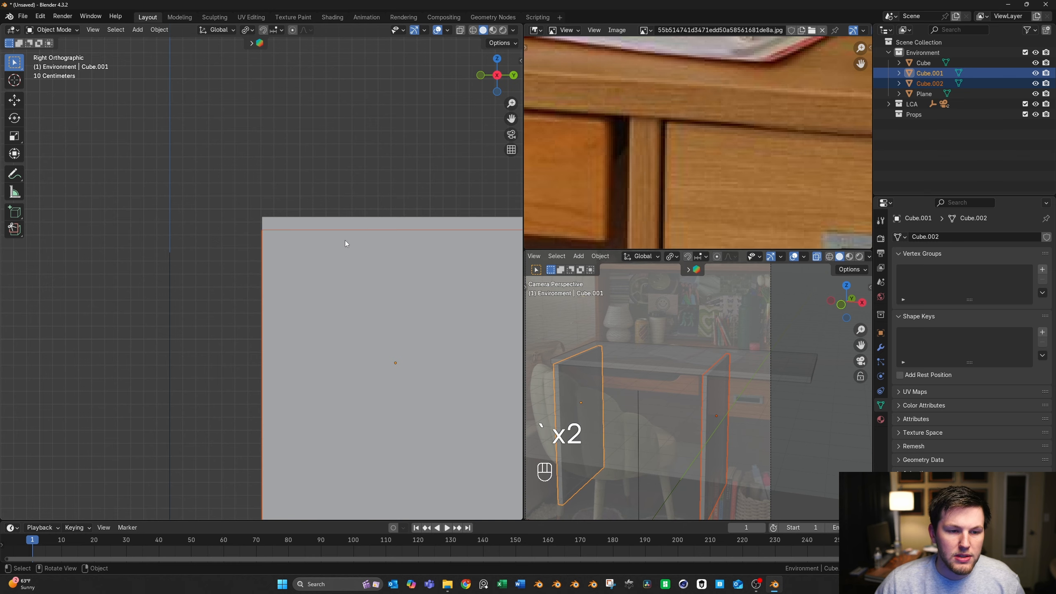
Enter Edit Mode on both panels with X-ray enabled and select their front faces
scroll(345, 240, "up", 6)
middle_click_drag(337, 209, 328, 250, "shift")
scroll(318, 268, "down", 4)
key("Tab")
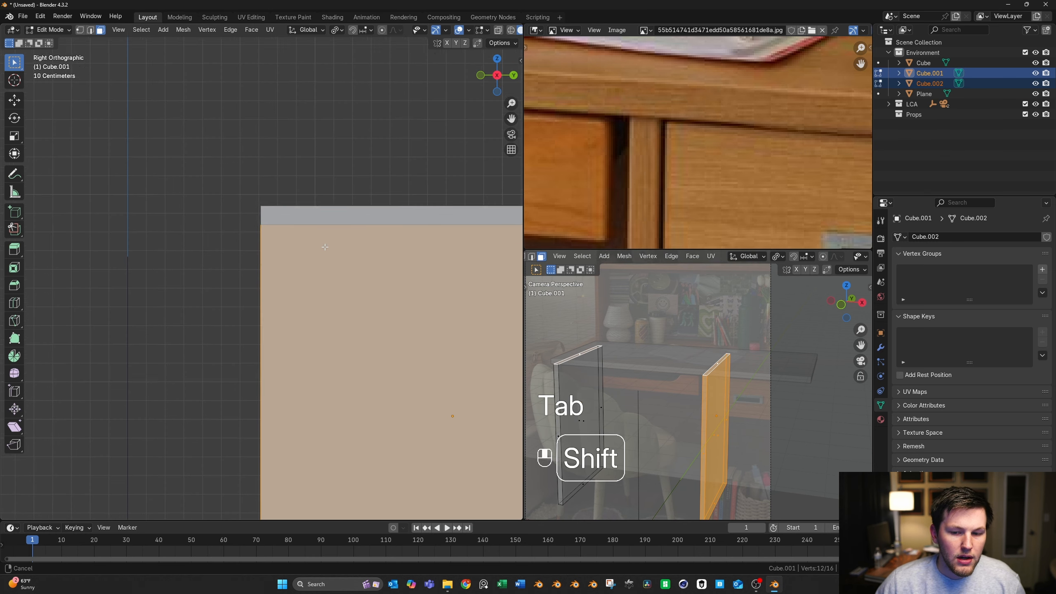
scroll(344, 217, "down", 5)
key("alt+z")
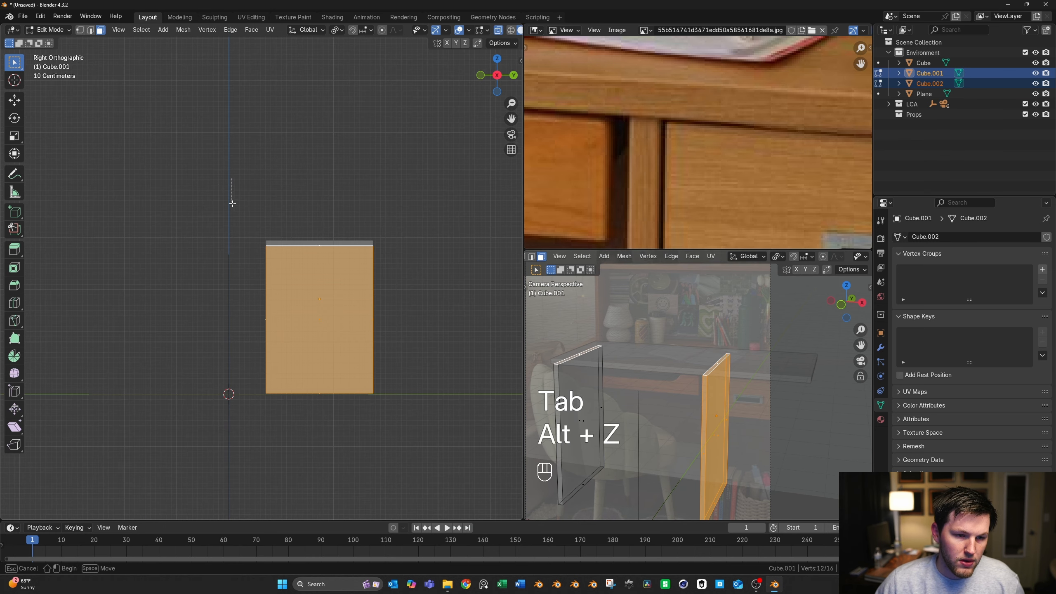
left_click_drag(249, 199, 295, 419)
Move the selected front faces slightly back along the Y axis, behind the desktop's front edge, and return to Object Mode
scroll(288, 254, "up", 5)
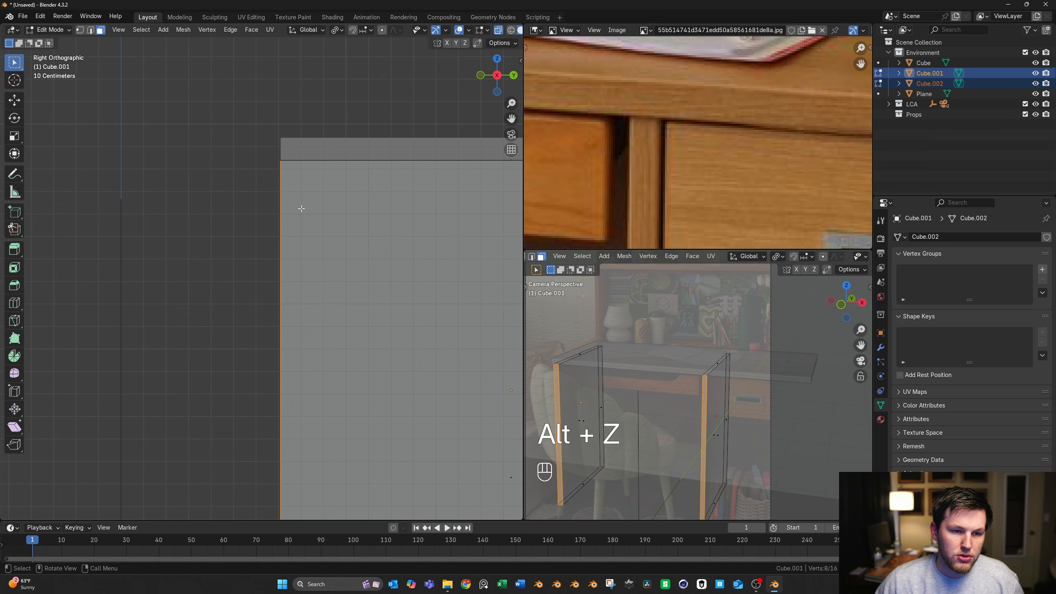
middle_click_drag(301, 209, 289, 283, "shift")
scroll(328, 246, "up", 4)
key("g")
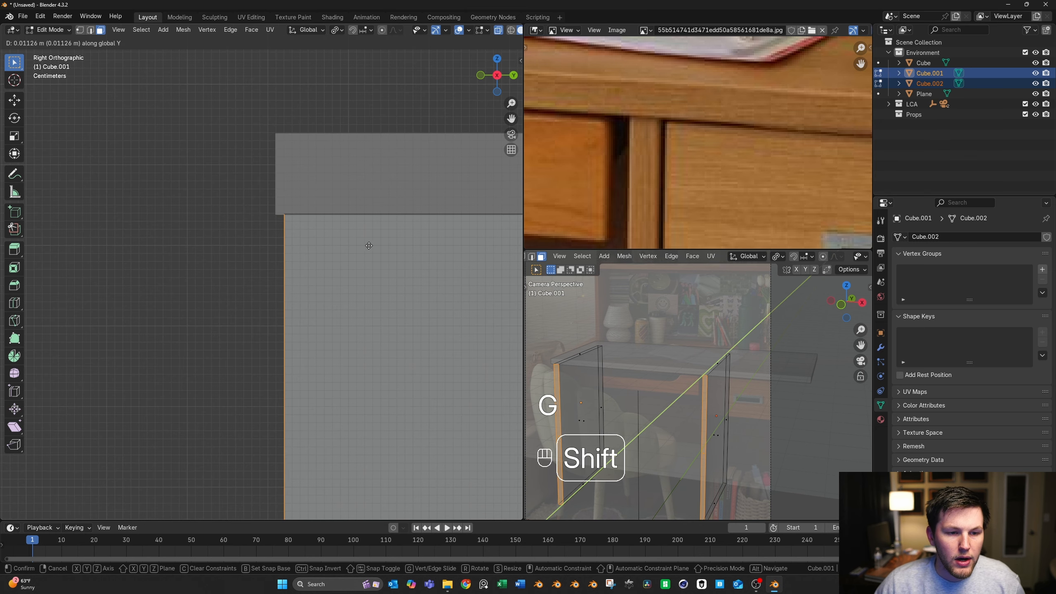
left_click(389, 239)
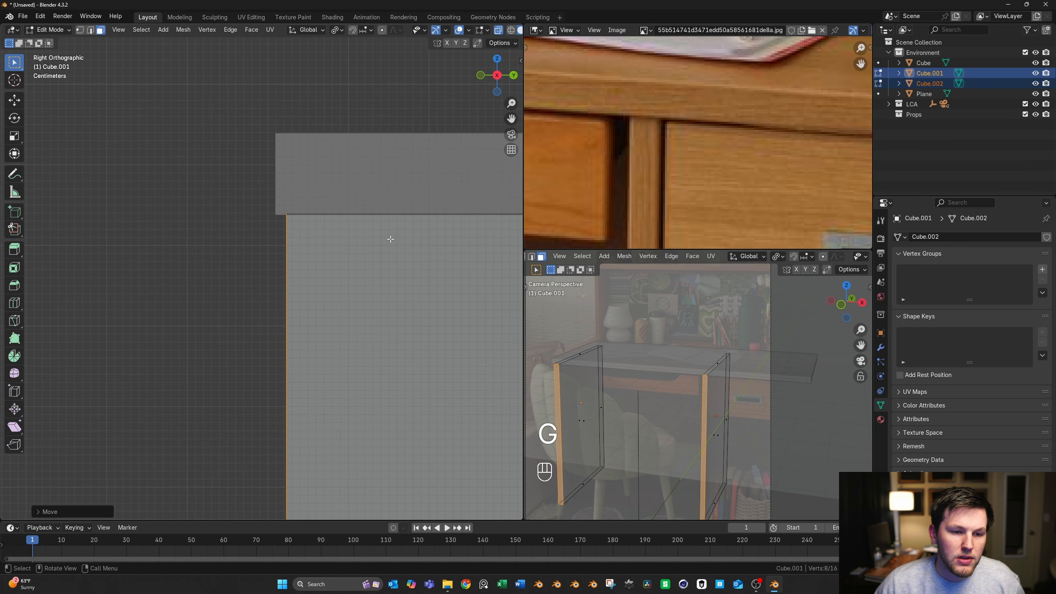
key("Tab")
scroll(359, 244, "down", 3)
scroll(763, 87, "down", 2)
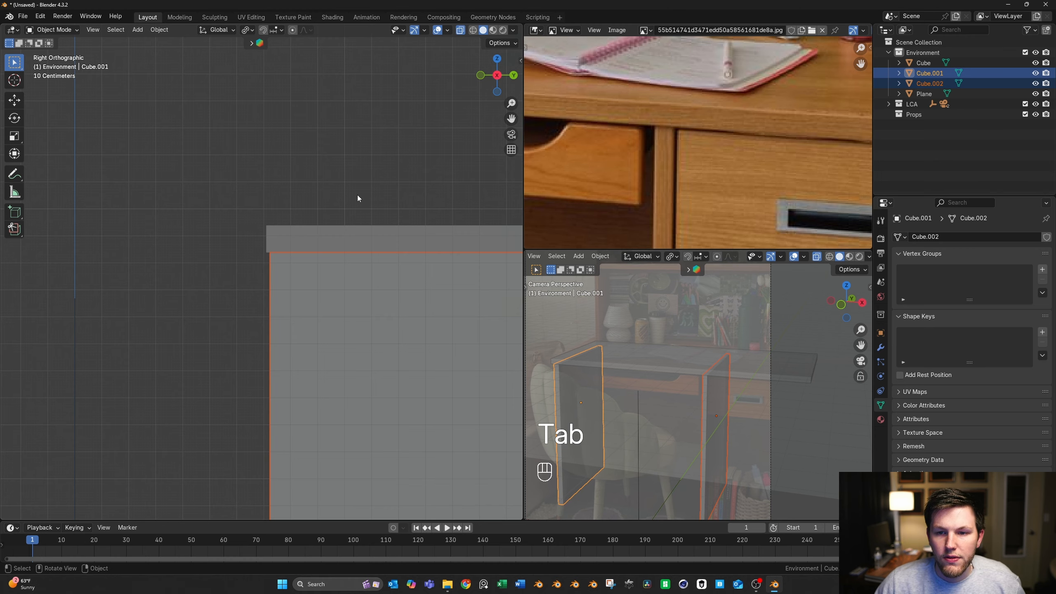
Disable X-ray and add a Bevel modifier to the desktop with an amount of 0.005 m
middle_click_drag(358, 199, 385, 257)
key("alt+z")
left_click(422, 288)
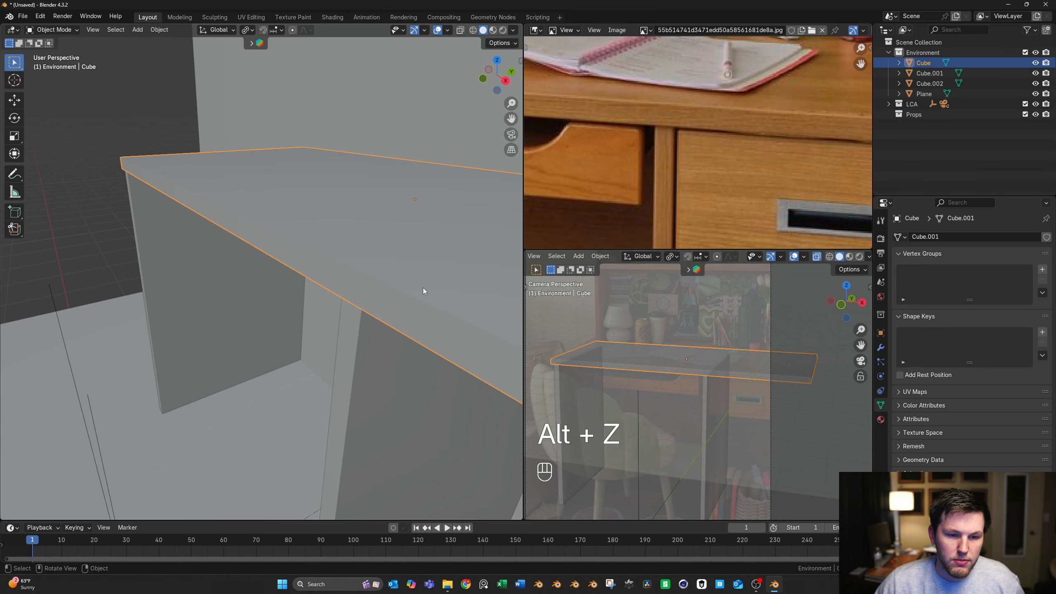
left_click(881, 348)
left_click(924, 236)
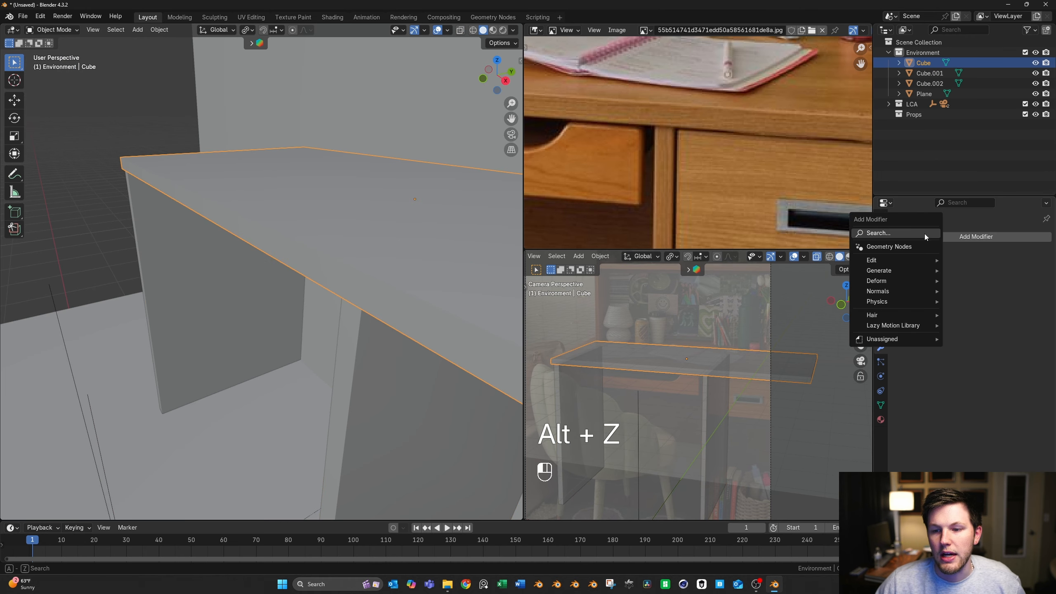
left_click(935, 236)
type("b")
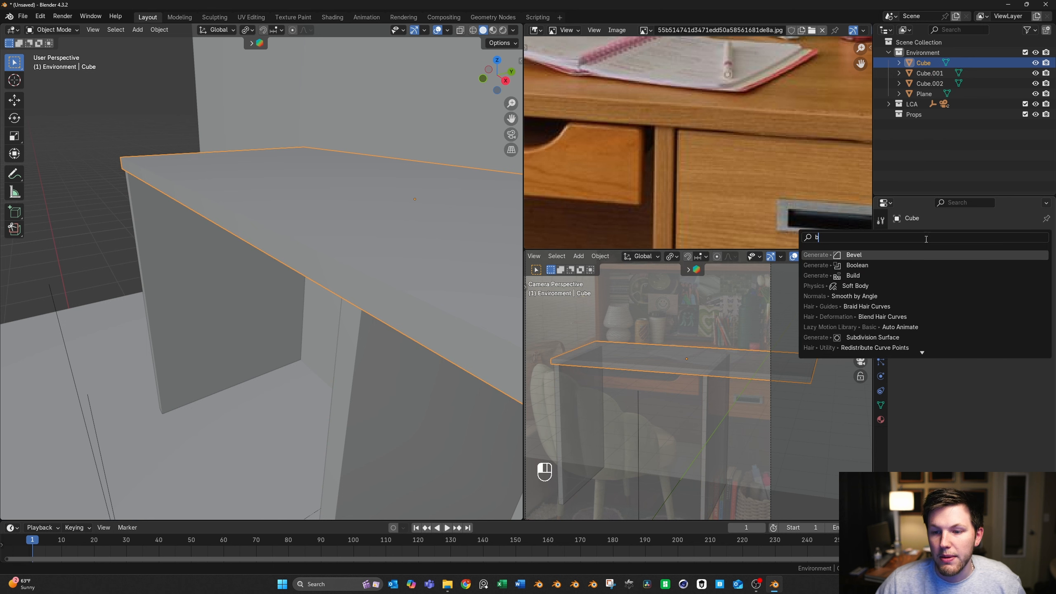
left_click(902, 255)
left_click(984, 293)
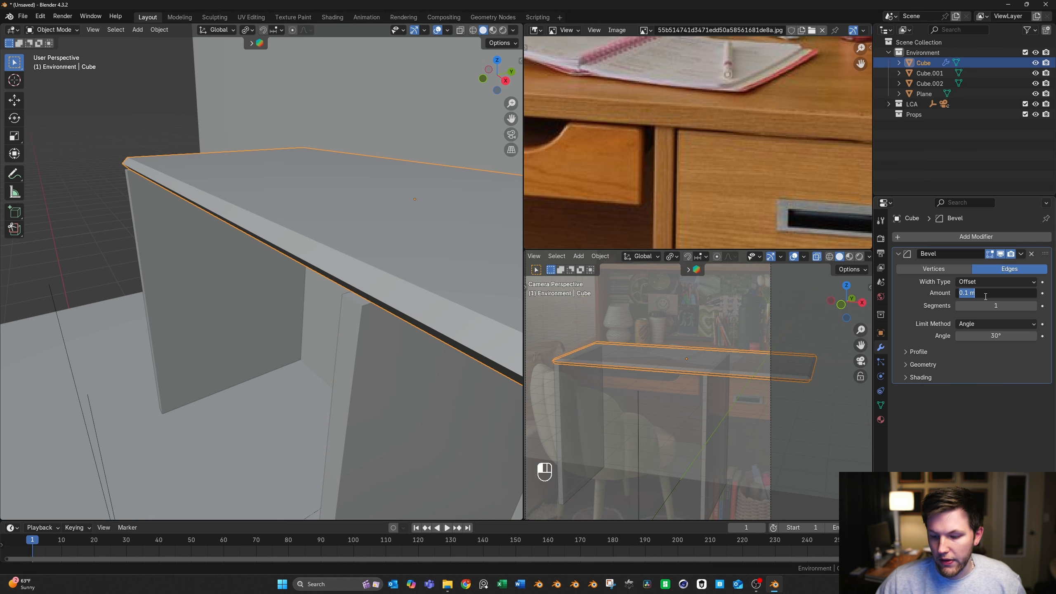
key("Return")
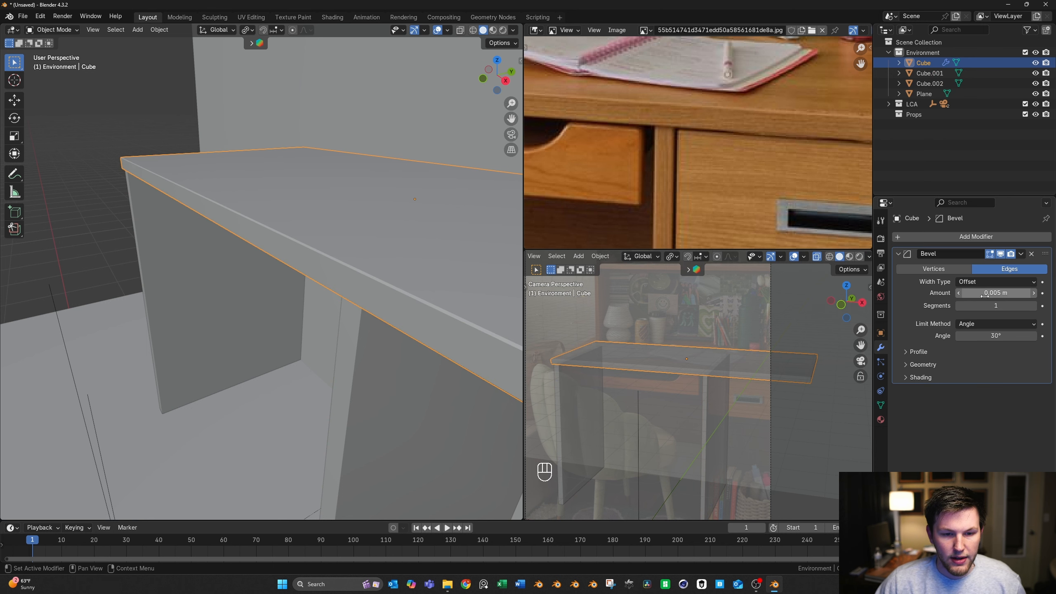
Set the desktop's Bevel to 6 segments and an amount of 0.01 m
left_click(990, 306)
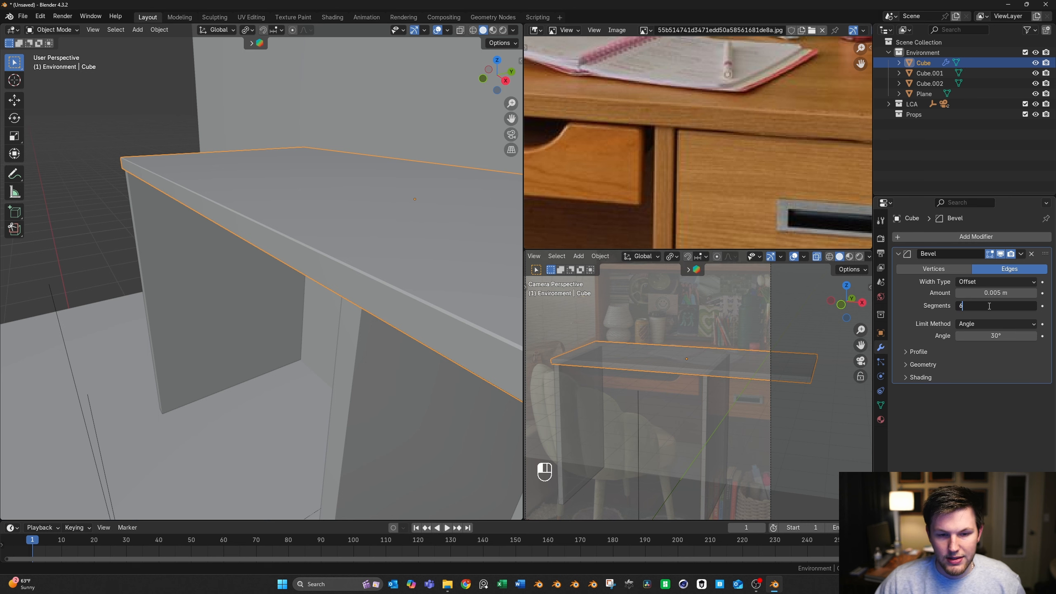
key("Return")
scroll(329, 273, "down", 2)
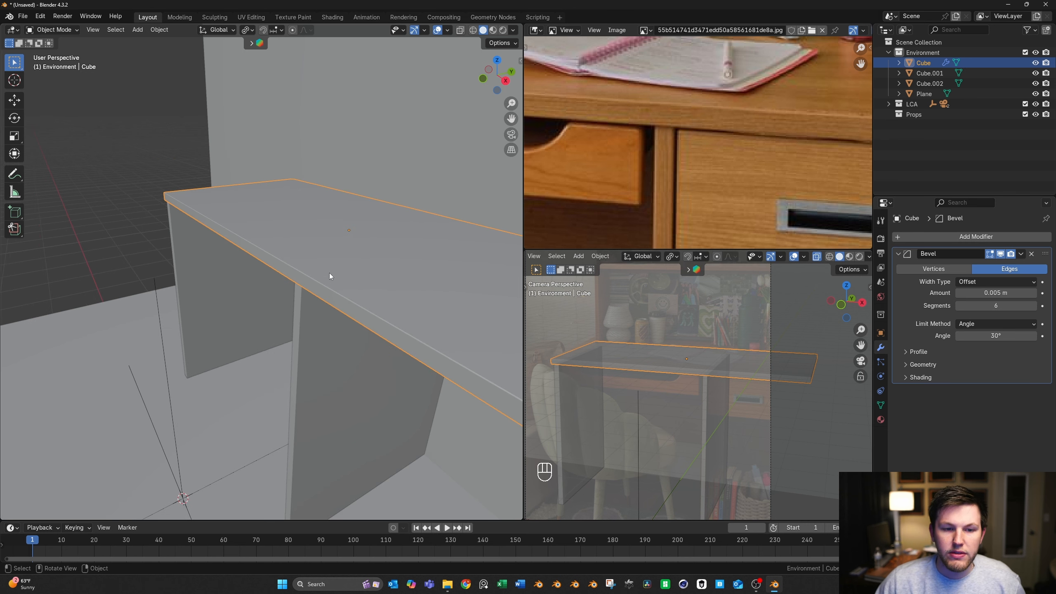
middle_click_drag(329, 273, 366, 266)
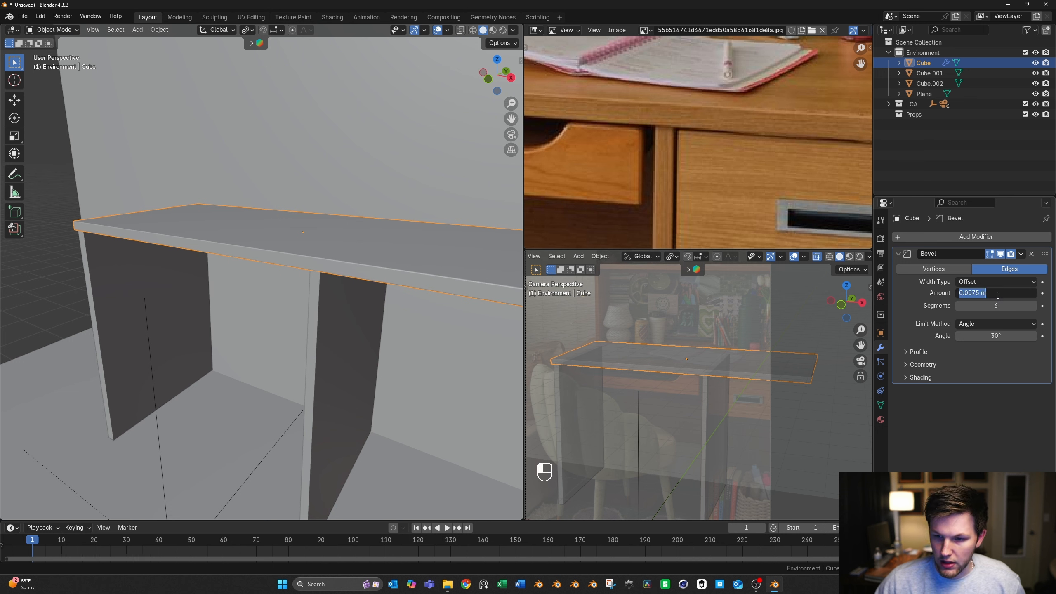
key("Return")
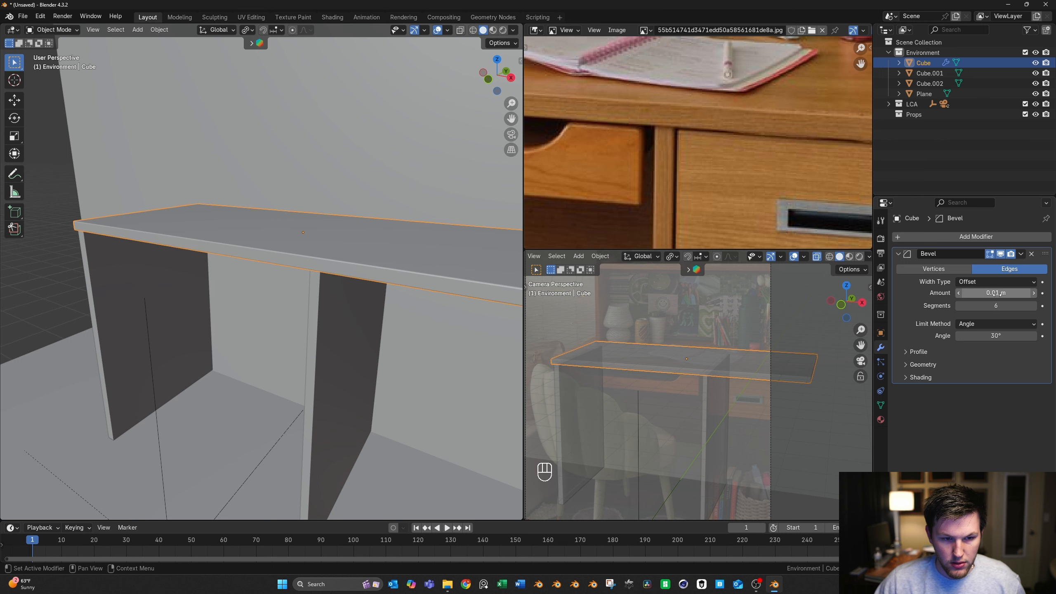
Copy the desktop's Bevel modifier to both upright panels using Copy Modifiers
middle_click_drag(426, 267, 361, 289)
left_click(333, 302)
left_click(104, 268, "shift")
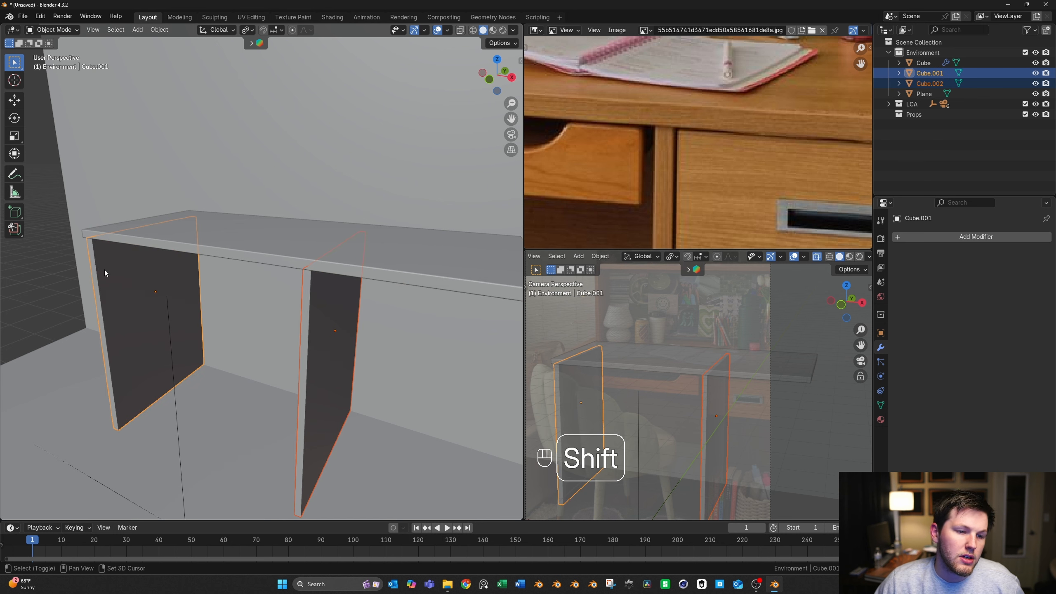
left_click(201, 242, "shift")
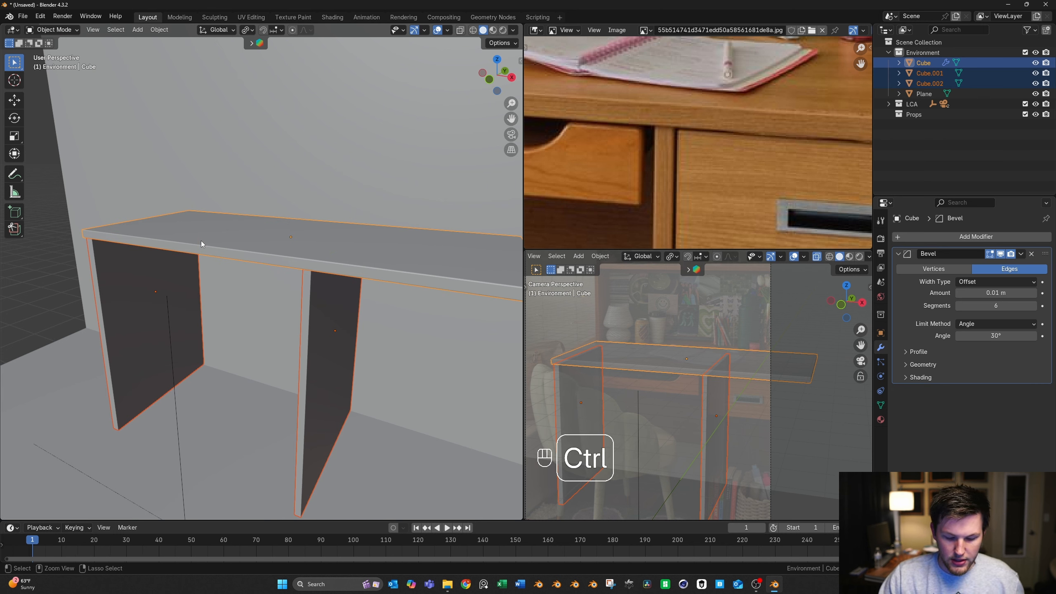
key("ctrl+l")
mouse_move(201, 241)
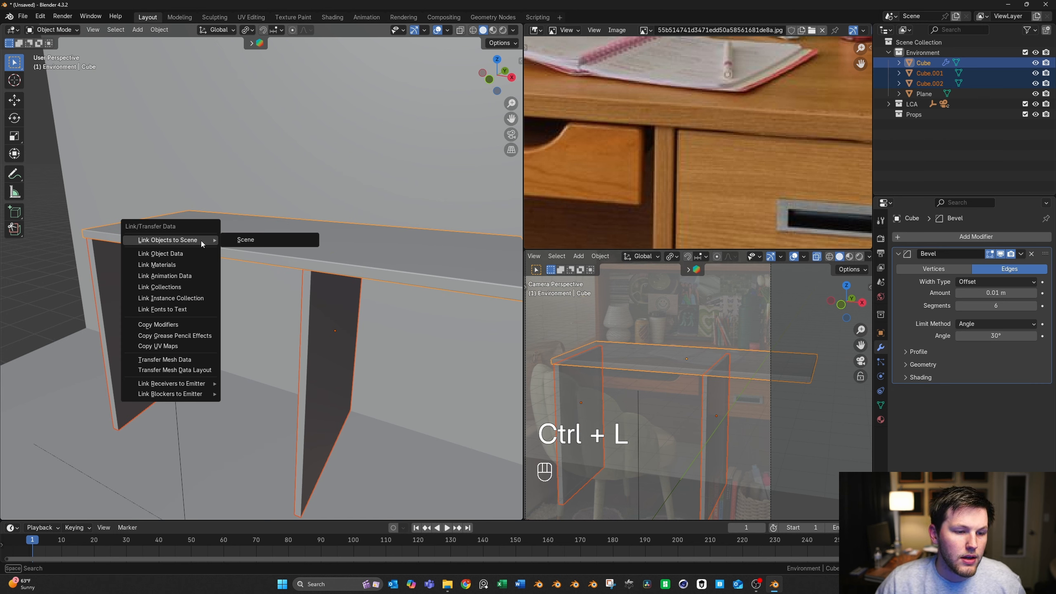
left_click(158, 325)
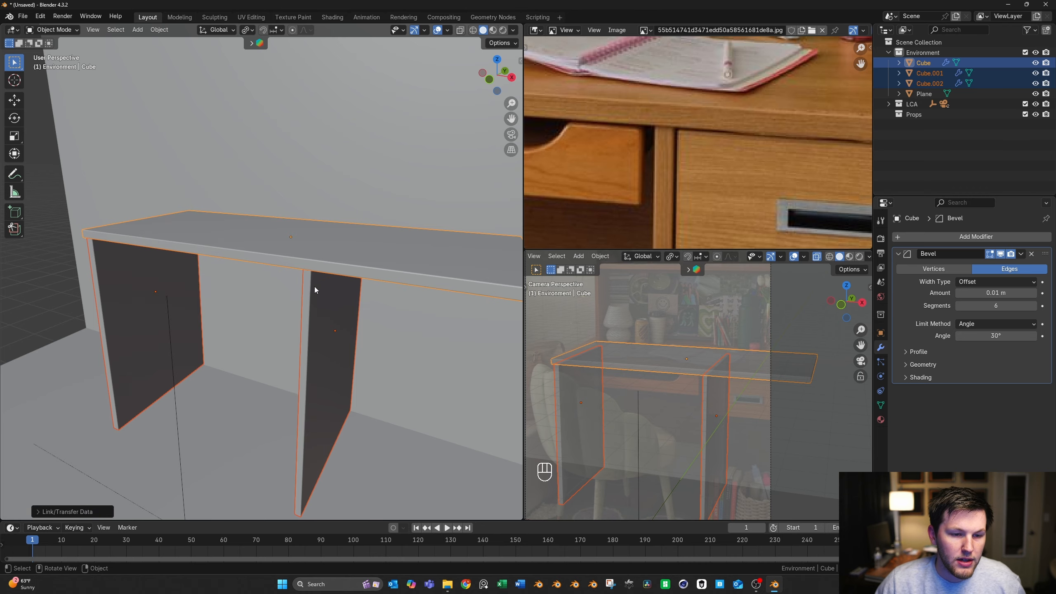
Duplicate the middle panel in the front orthographic view and place the copy between the divider and the desktop's right end
middle_click_drag(315, 287, 760, 377)
scroll(706, 383, "up", 1)
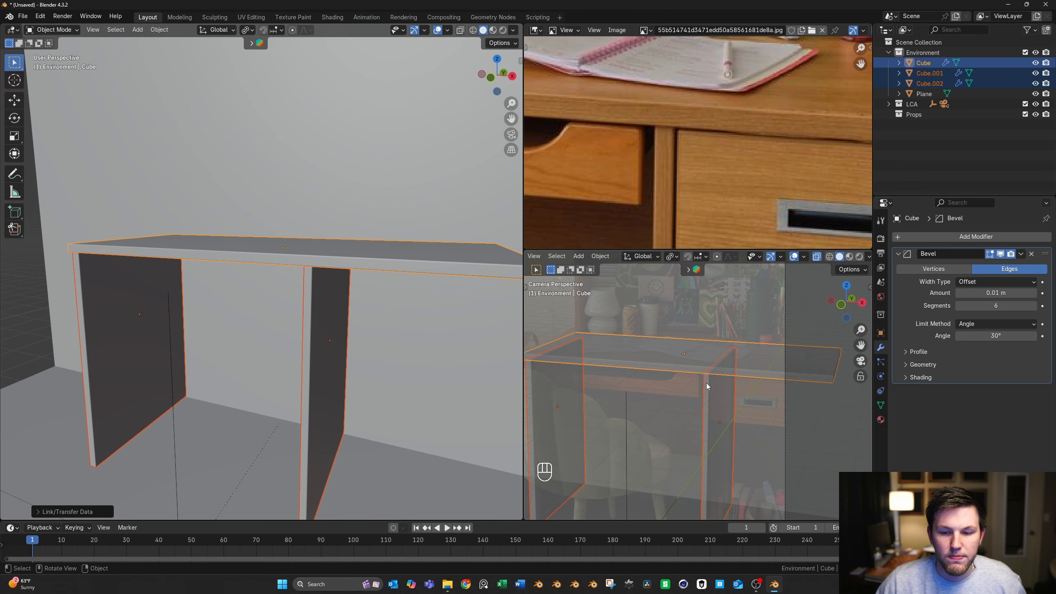
scroll(665, 375, "down", 1)
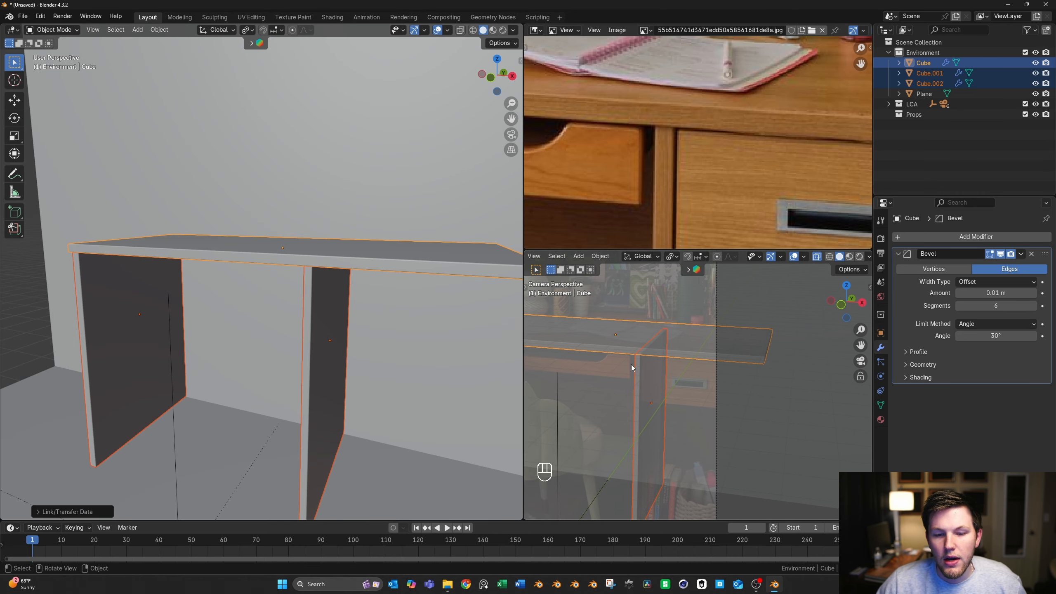
scroll(418, 310, "down", 3)
scroll(319, 296, "up", 2)
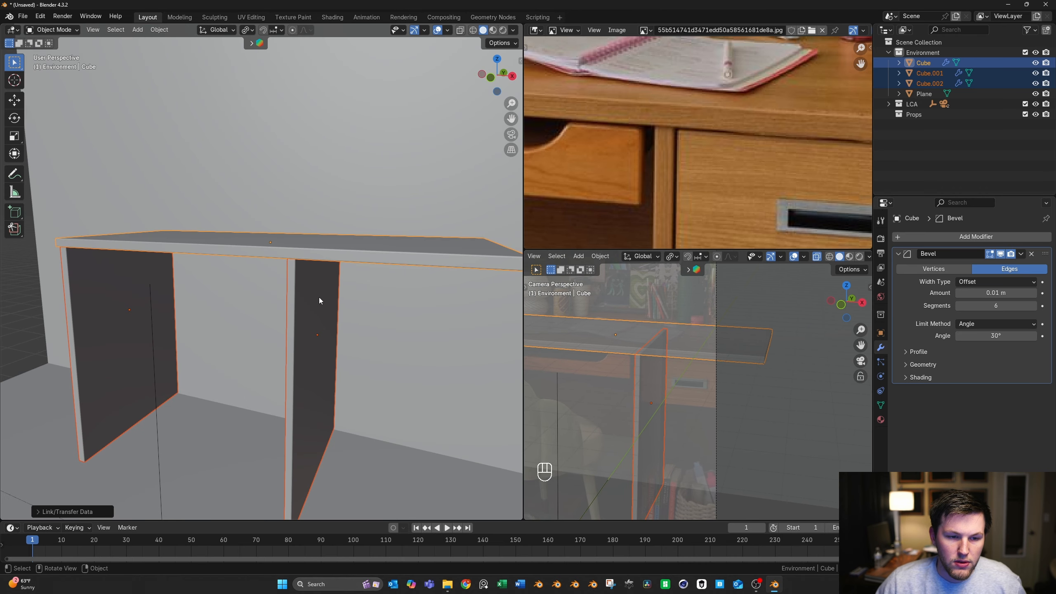
left_click(318, 297)
key("grave")
left_click(279, 261)
middle_click_drag(343, 274, 331, 269, "shift")
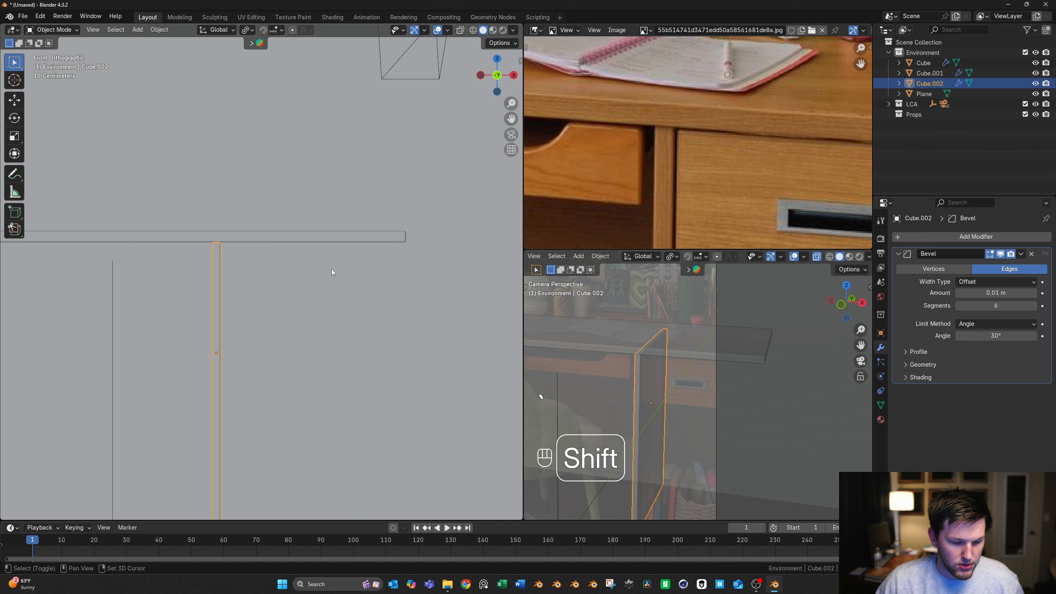
key("shift+d")
left_click(426, 175)
Scale the duplicated panel's entire mesh along the Z axis to about 0.35 so it fits the drawer height under the desktop
key("Tab")
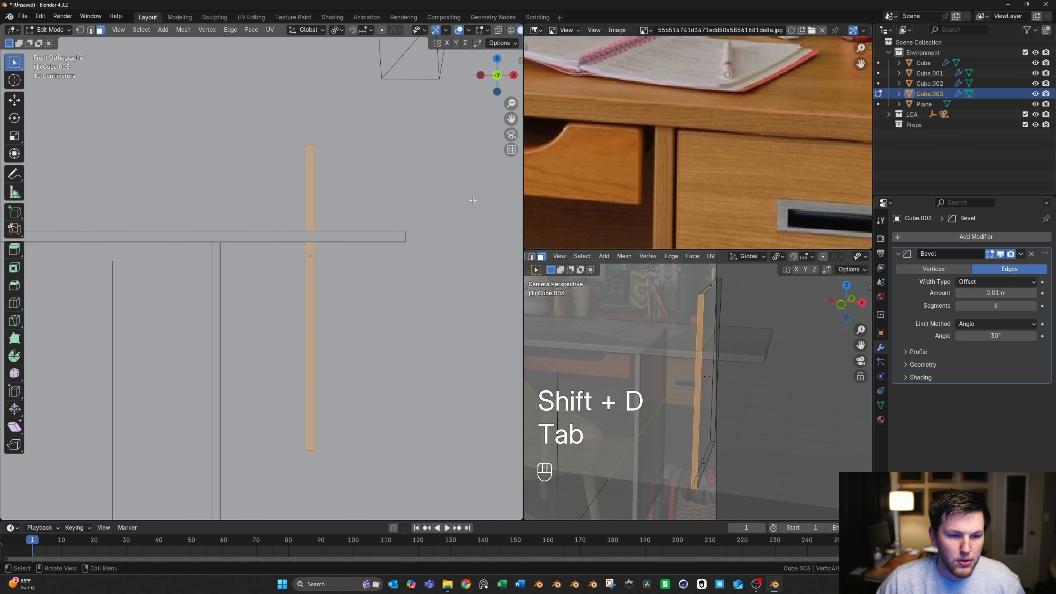
key("s")
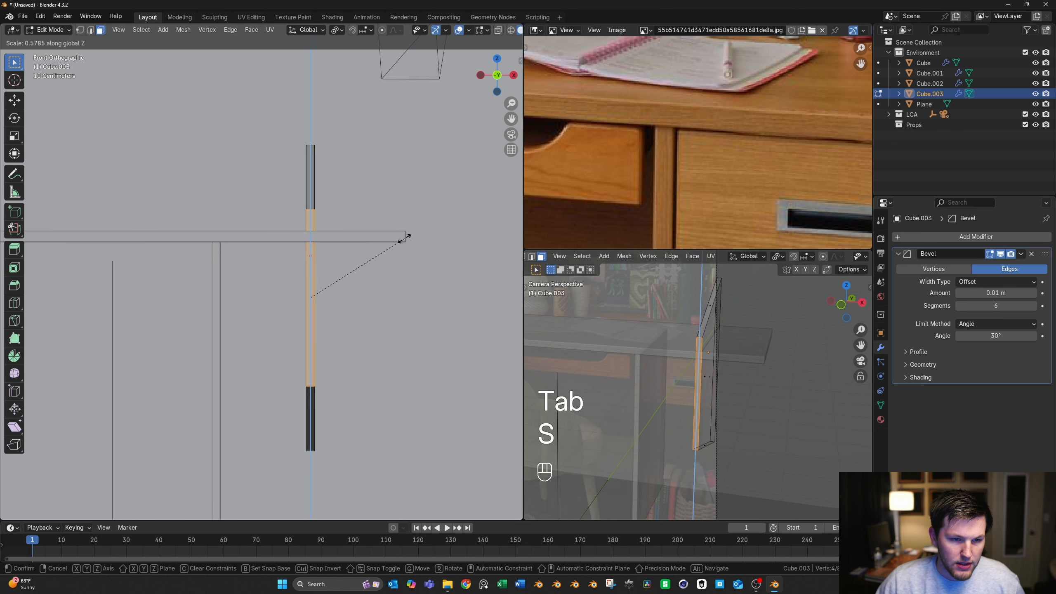
right_click(405, 240)
key("a")
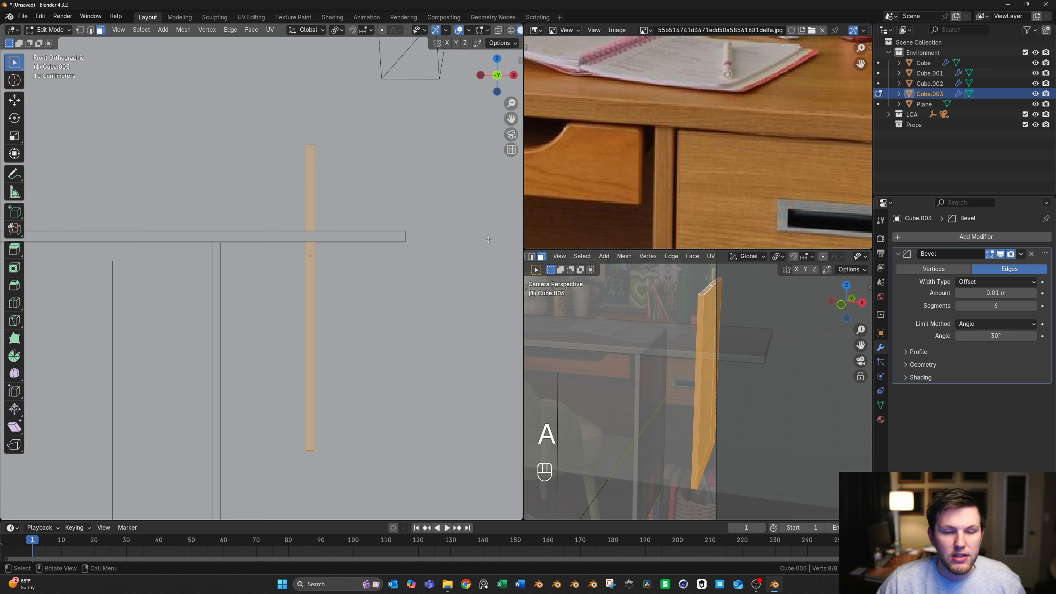
key("s")
key("z")
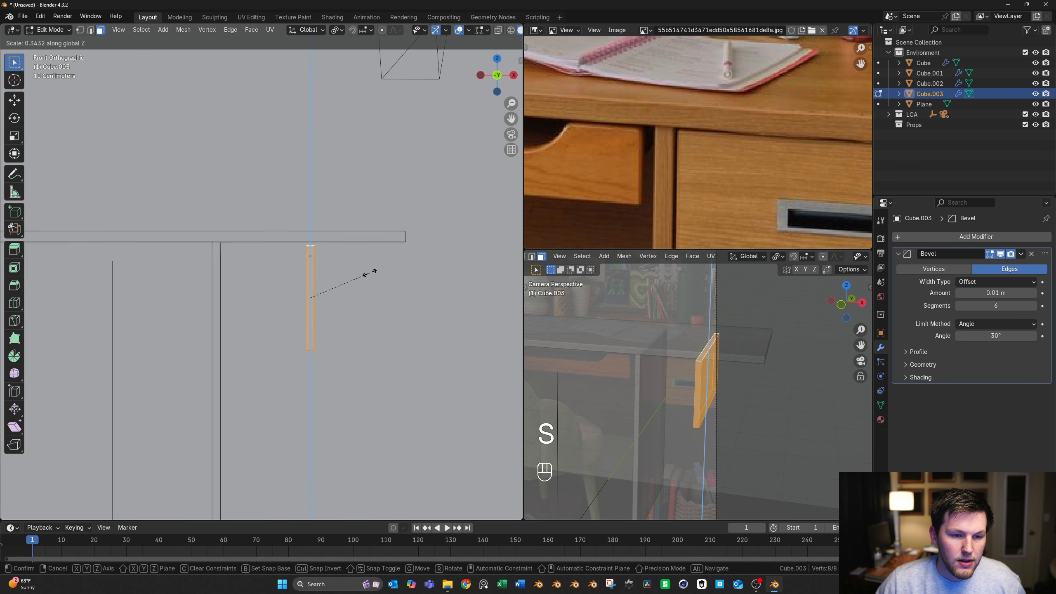
left_click(384, 272)
Widen the duplicate along the X axis by a factor of about 21 to form the drawer block, and return to Object Mode
key("s")
key("x")
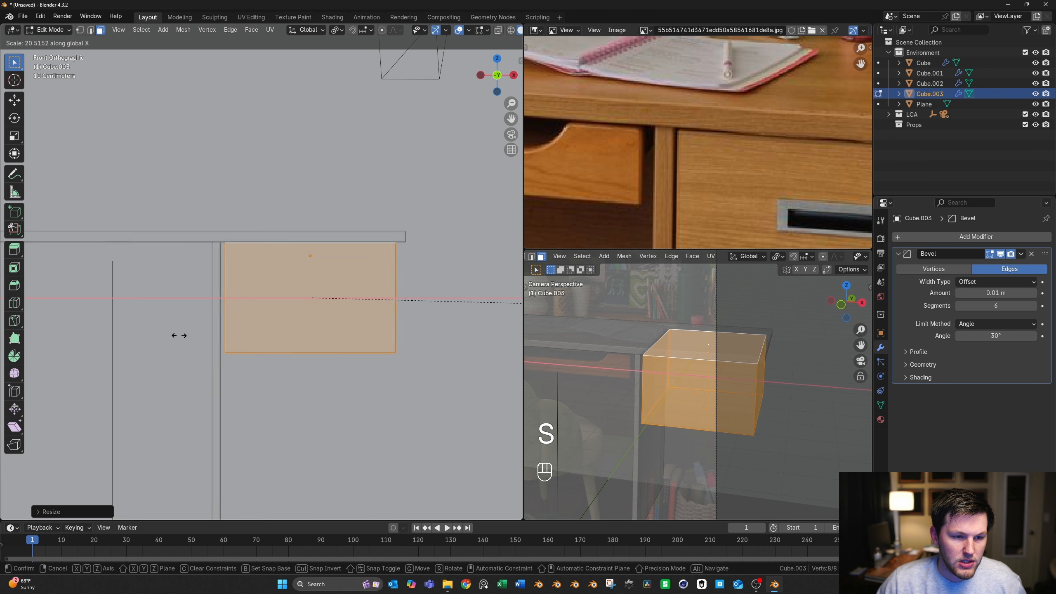
left_click(220, 338)
key("Tab")
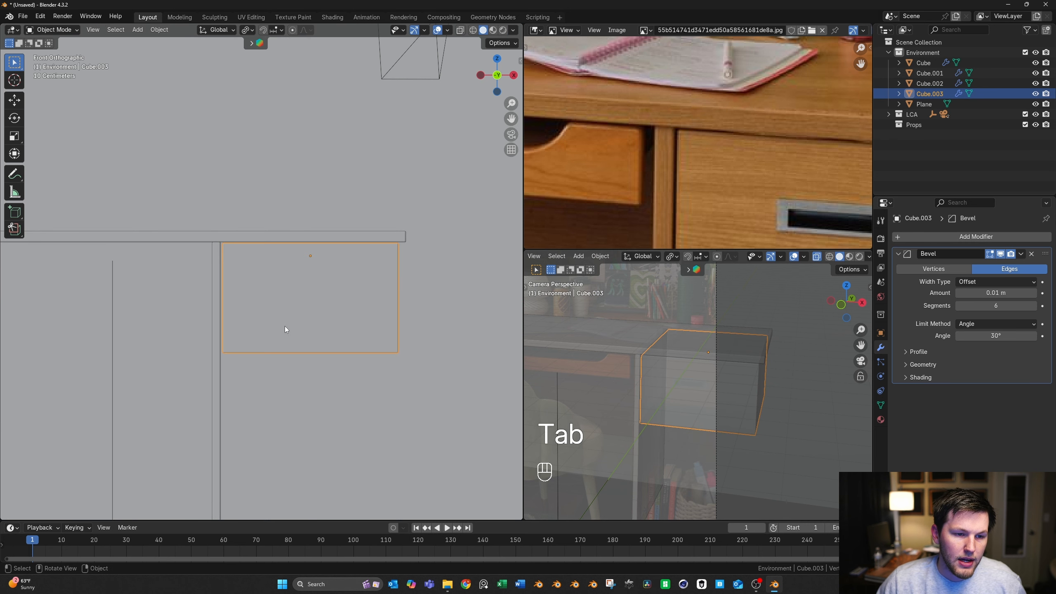
scroll(685, 138, "up", 3)
scroll(245, 199, "up", 5)
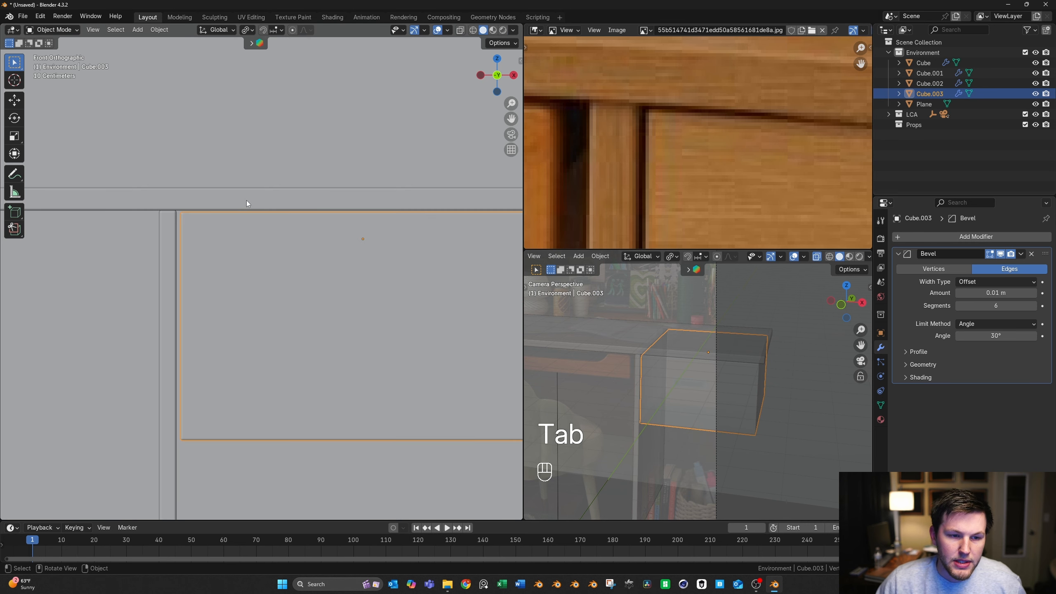
Move the drawer block in the front view so it sits snugly beside the middle panel and beneath the desktop
key("g")
left_click(324, 244)
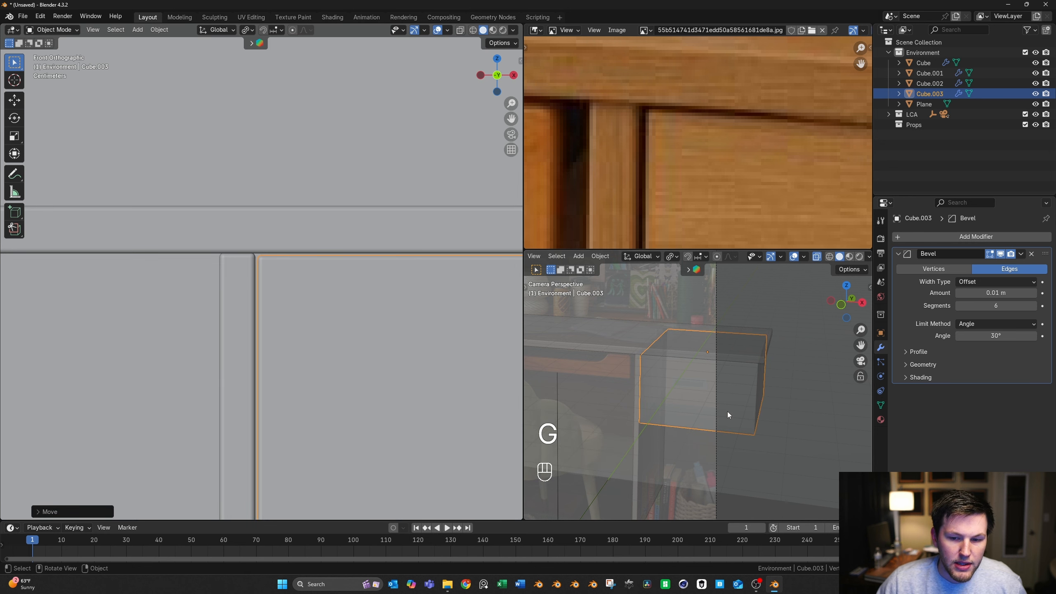
scroll(727, 411, "up", 4)
middle_click_drag(299, 366, 323, 354)
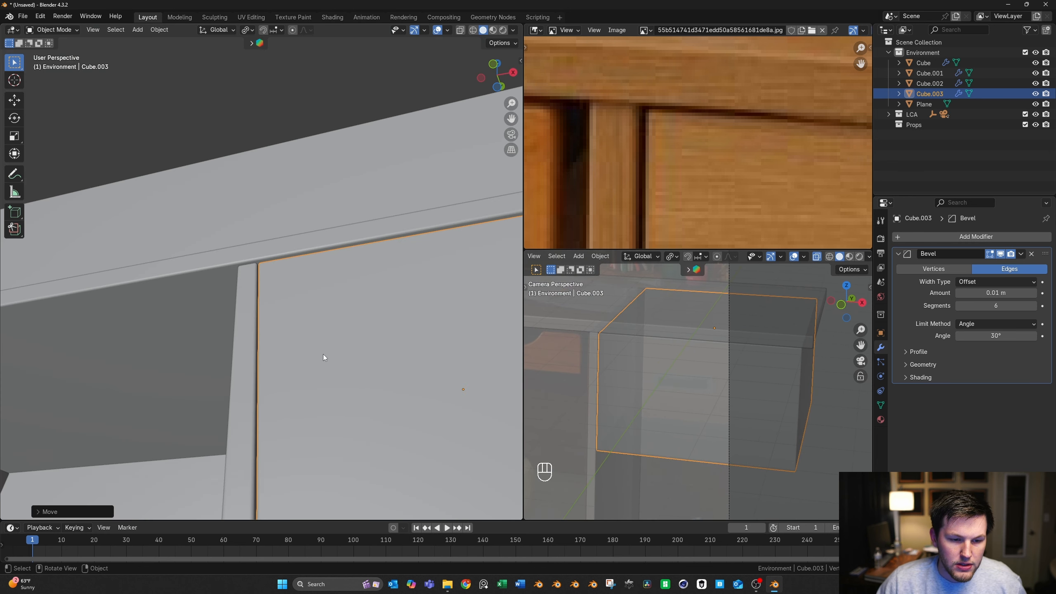
Raise the drawer block's bottom face along Z, fine-tune its height against the reference photo, and return to Object Mode
scroll(328, 353, "down", 3)
key("Tab")
key("3")
left_click(342, 387)
key("g")
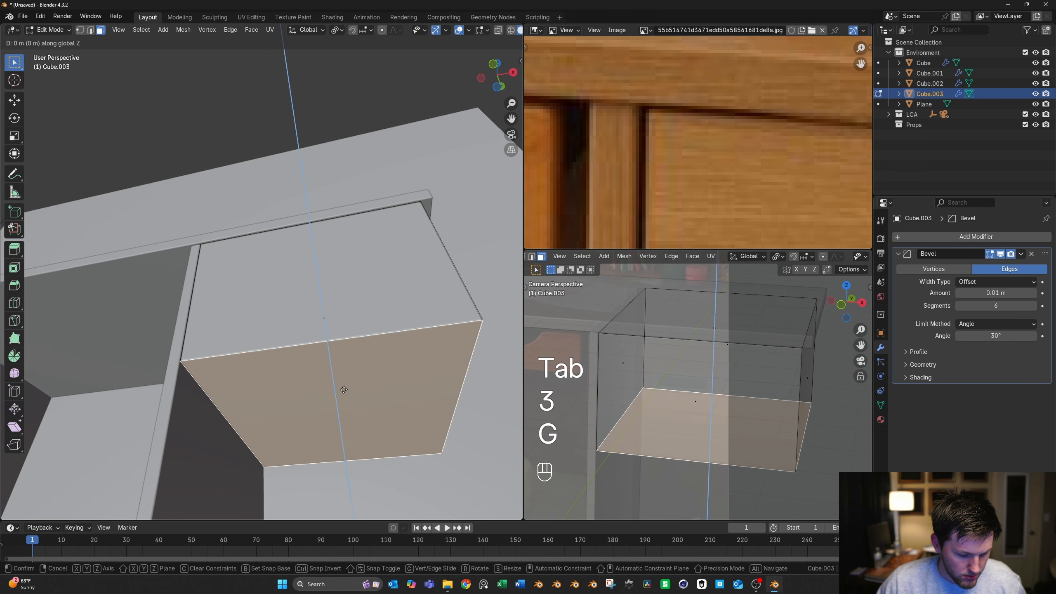
left_click(348, 323)
scroll(709, 431, "up", 4)
scroll(708, 431, "up", 1)
middle_click_drag(708, 430, 722, 410, "shift")
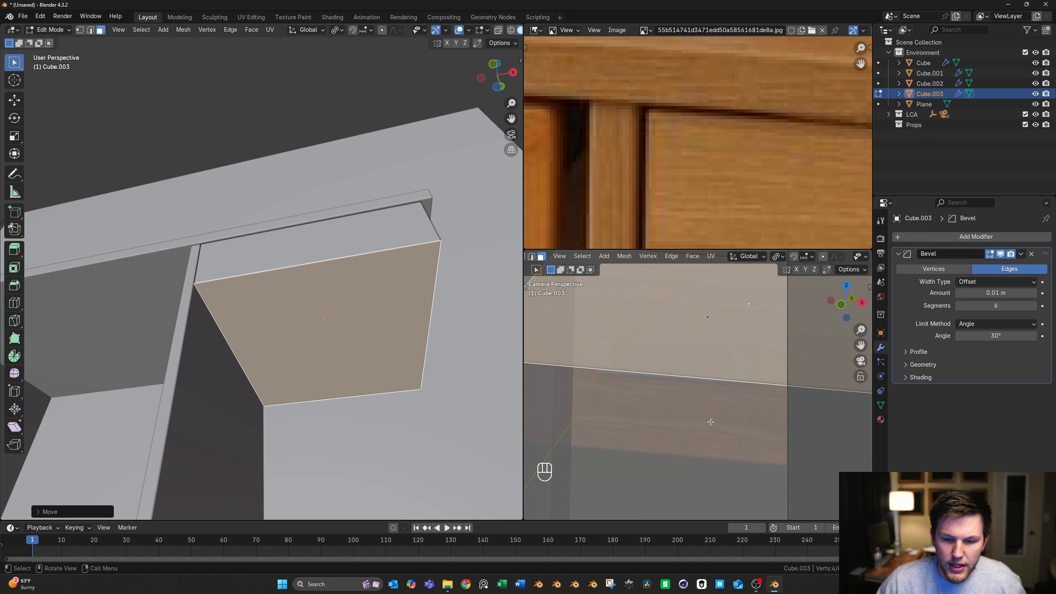
key("g")
key("z")
key("shift")
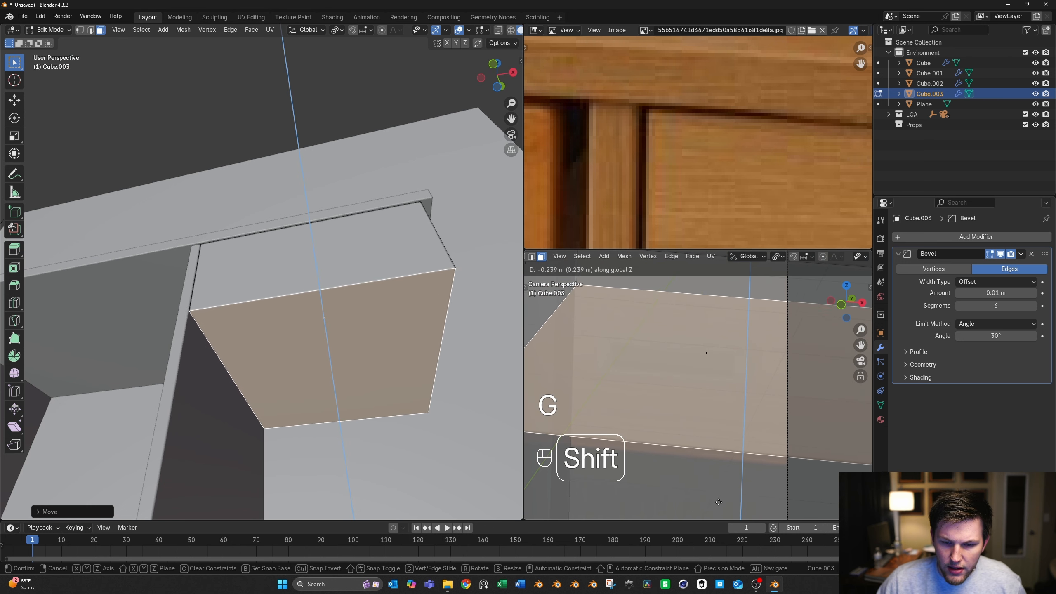
left_click(718, 499)
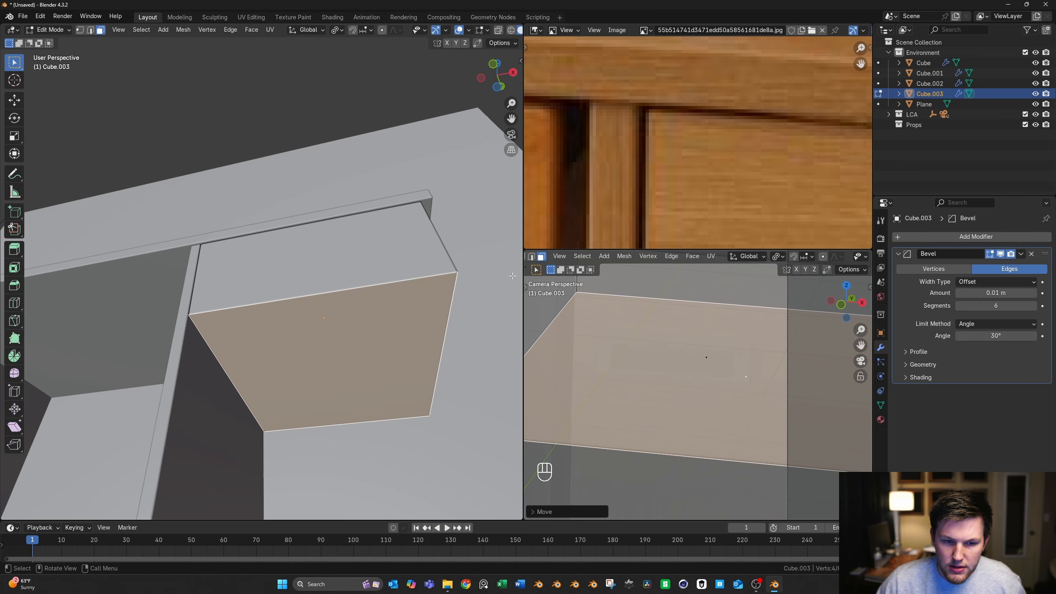
scroll(512, 276, "down", 5)
middle_click_drag(382, 233, 386, 291)
key("Tab")
Compare the modelled desk and drawer block with the reference photo, toggling X-ray in the camera view
scroll(706, 332, "down", 5)
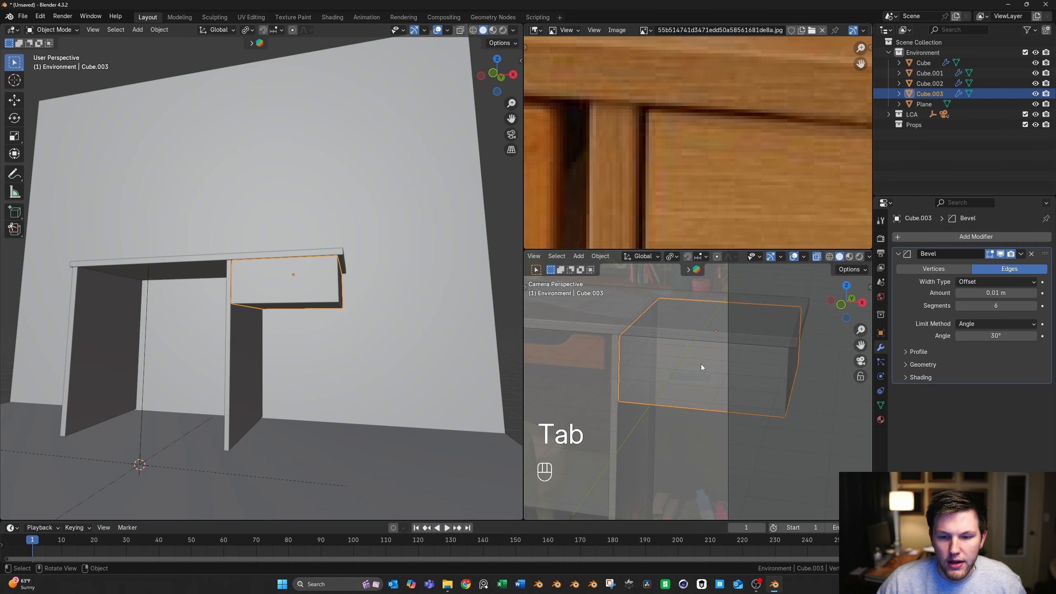
scroll(701, 364, "down", 6)
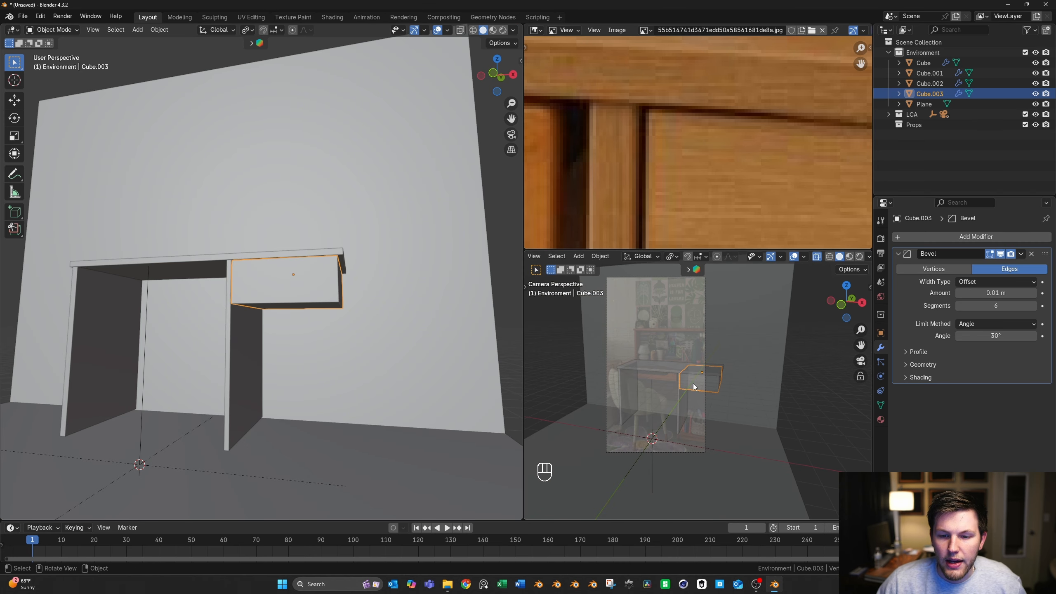
scroll(736, 214, "down", 2)
scroll(702, 356, "up", 2)
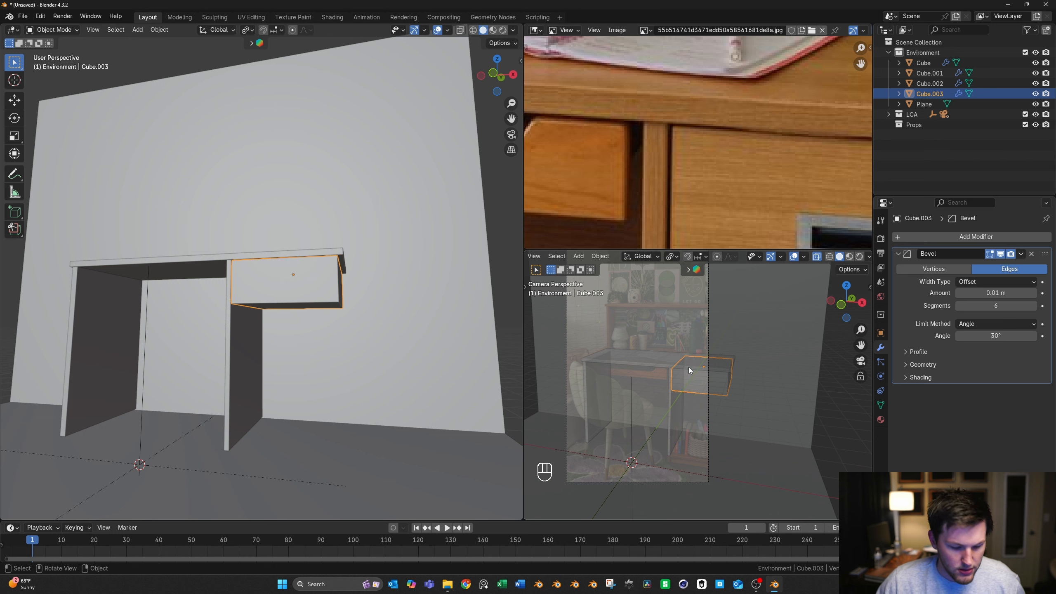
key("alt+z")
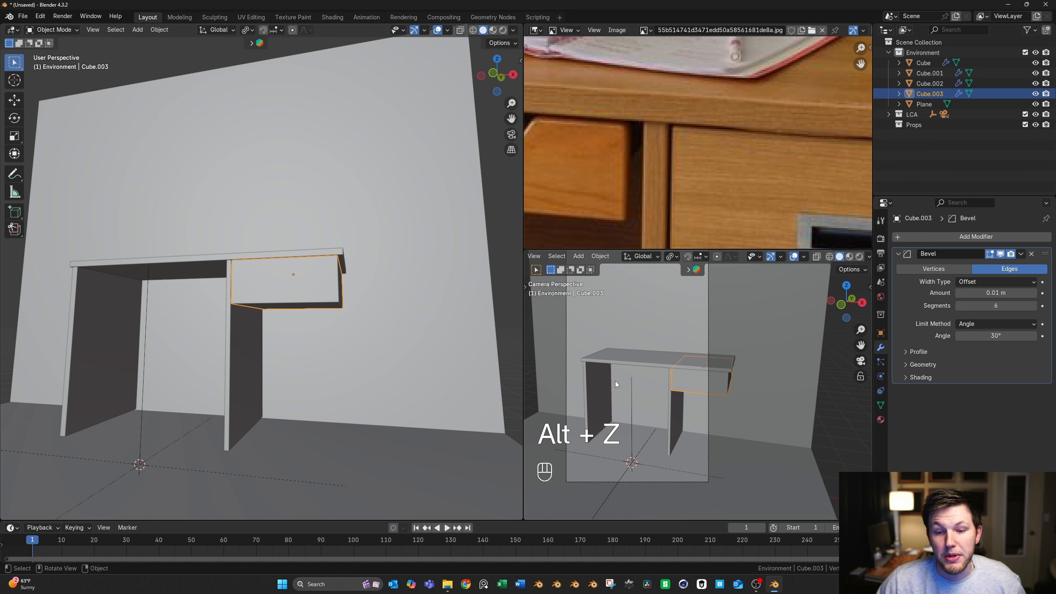
key("alt+z")
key("alt+z")
key("alt+z")
key("alt+z")
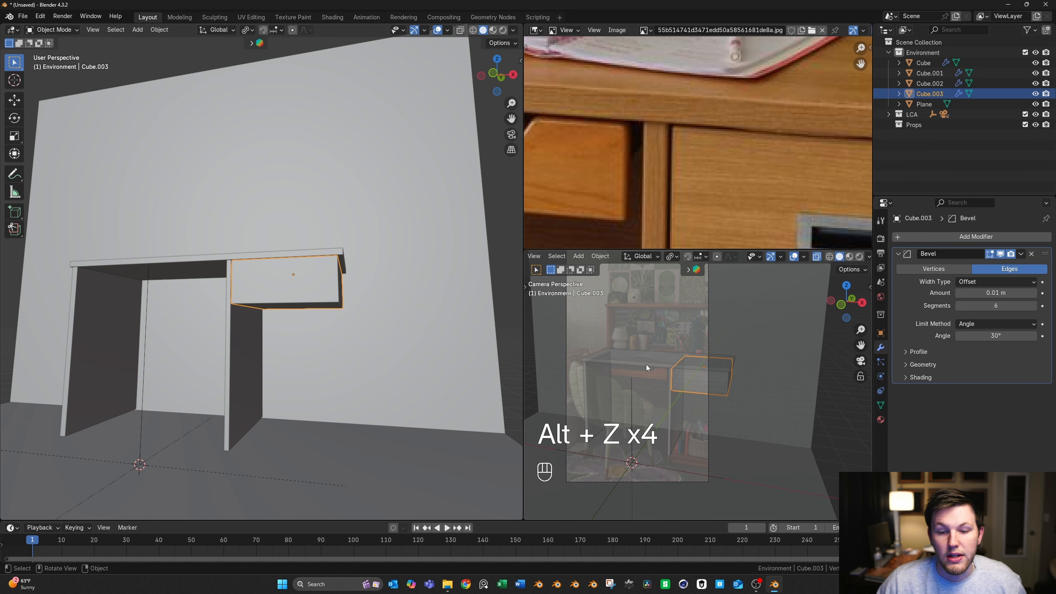
scroll(609, 171, "down", 5)
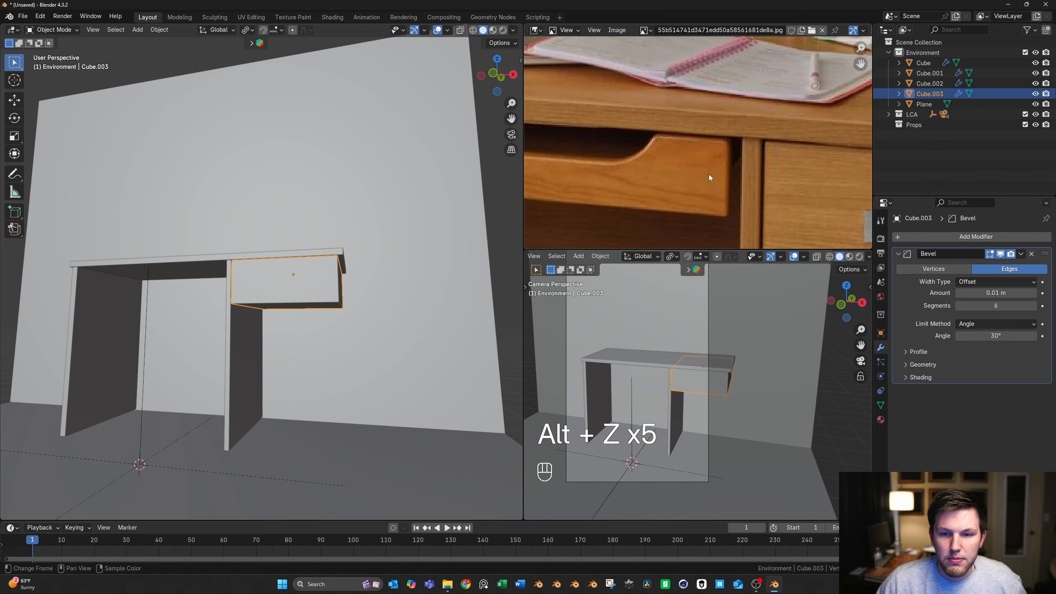
scroll(658, 165, "down", 2)
Place the 3D cursor just below the desktop between the two upright panels and add a cube there
key("KP_1")
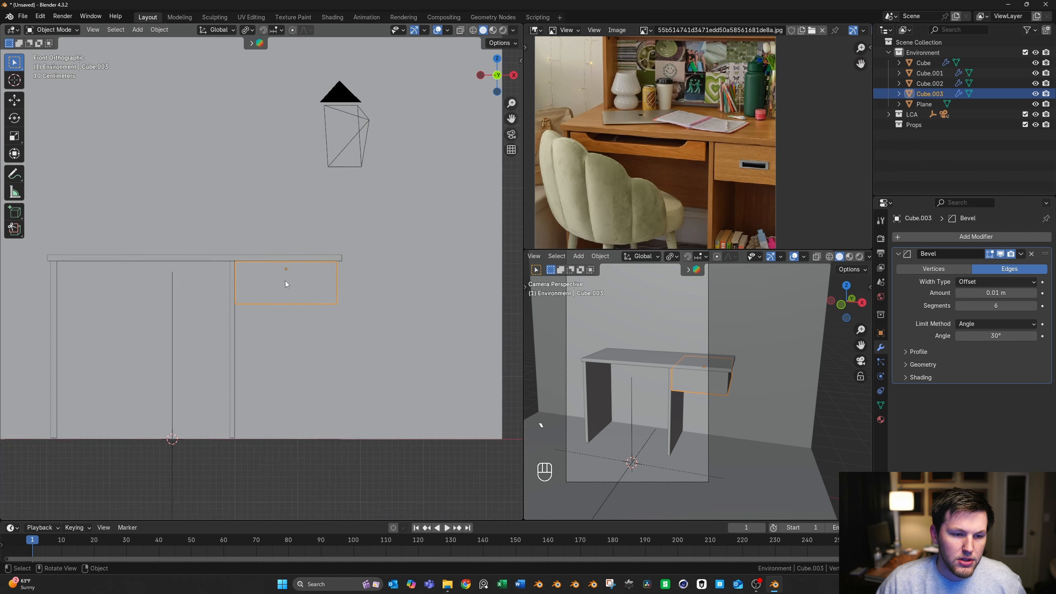
scroll(286, 281, "up", 6)
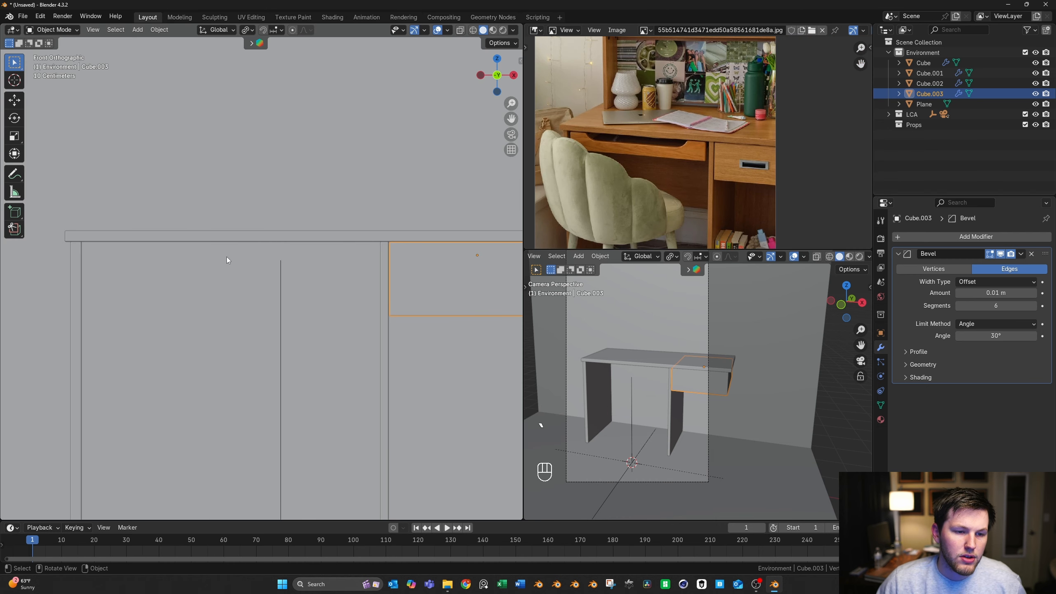
key("shift")
right_click(231, 266, "shift")
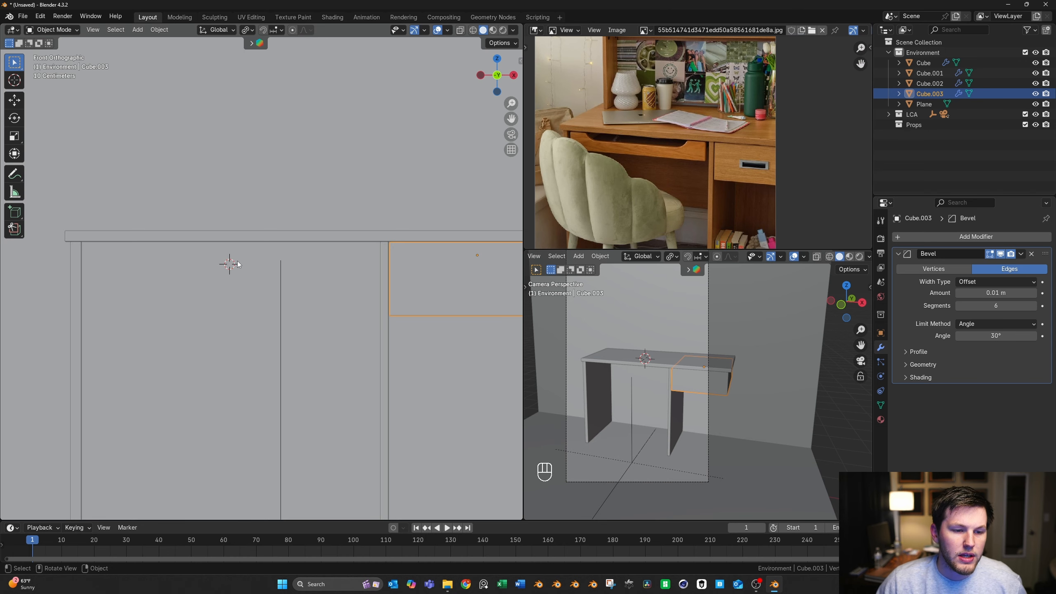
scroll(239, 265, "down", 3)
middle_click_drag(243, 265, 268, 277)
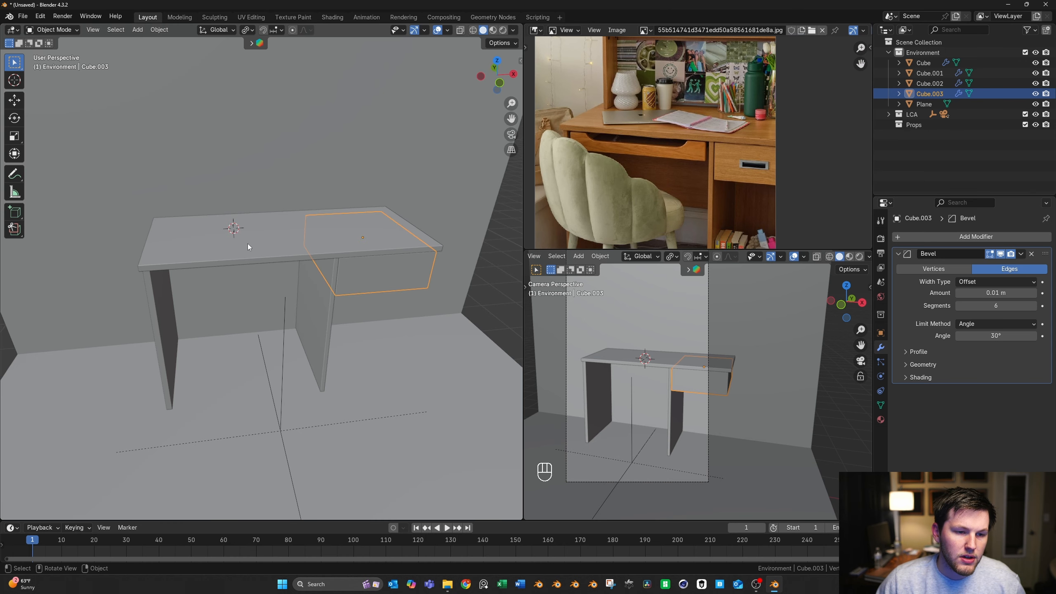
key("shift+a")
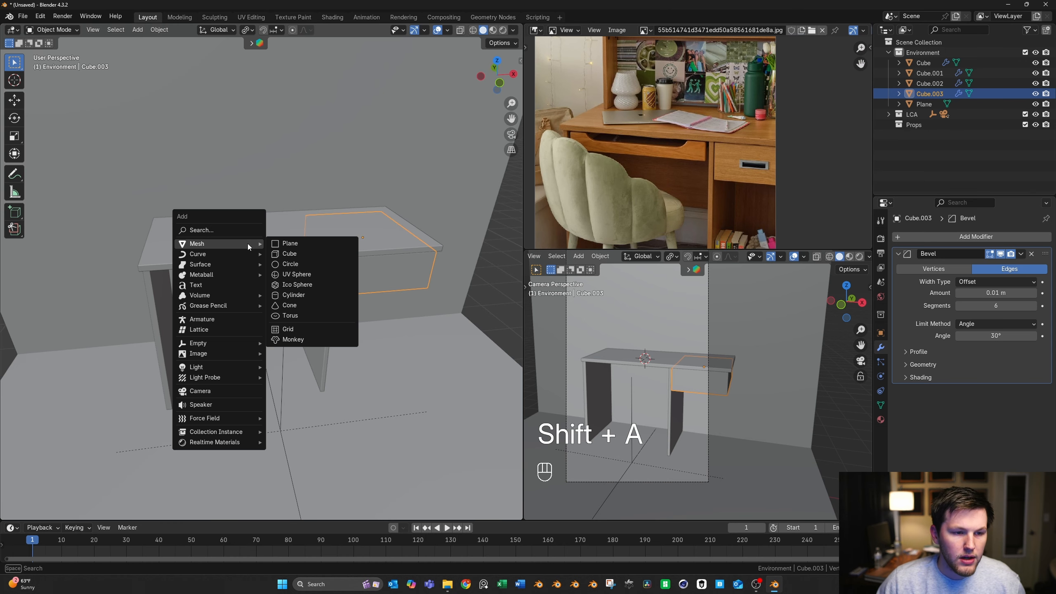
left_click(298, 252)
Scale the new cube's mesh along the X axis in the front view to roughly span the gap between the upright panels
key("KP_1")
key("alt+z")
key("Tab")
key("s")
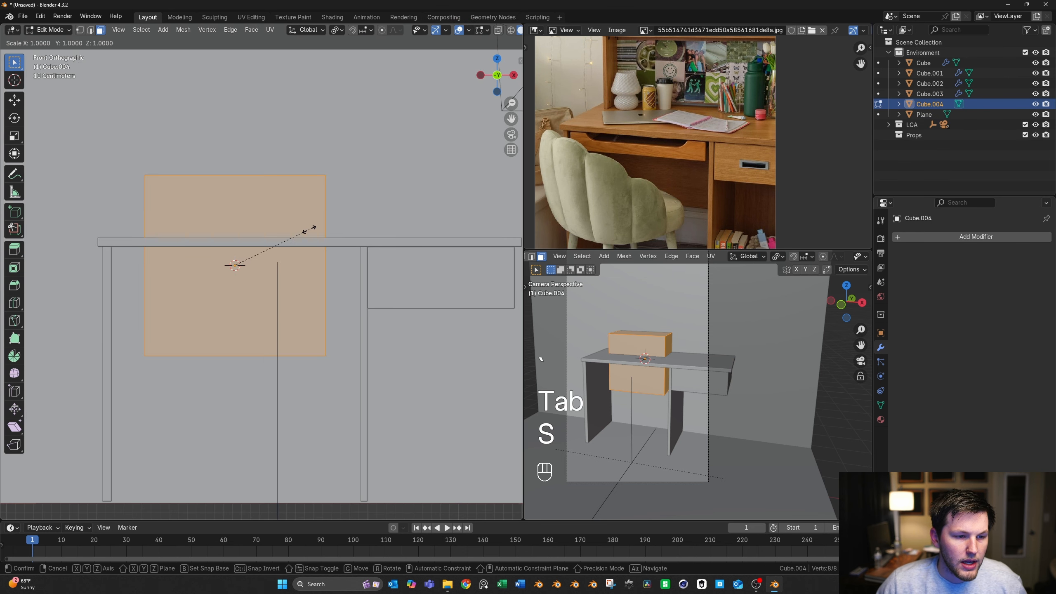
middle_click(316, 228)
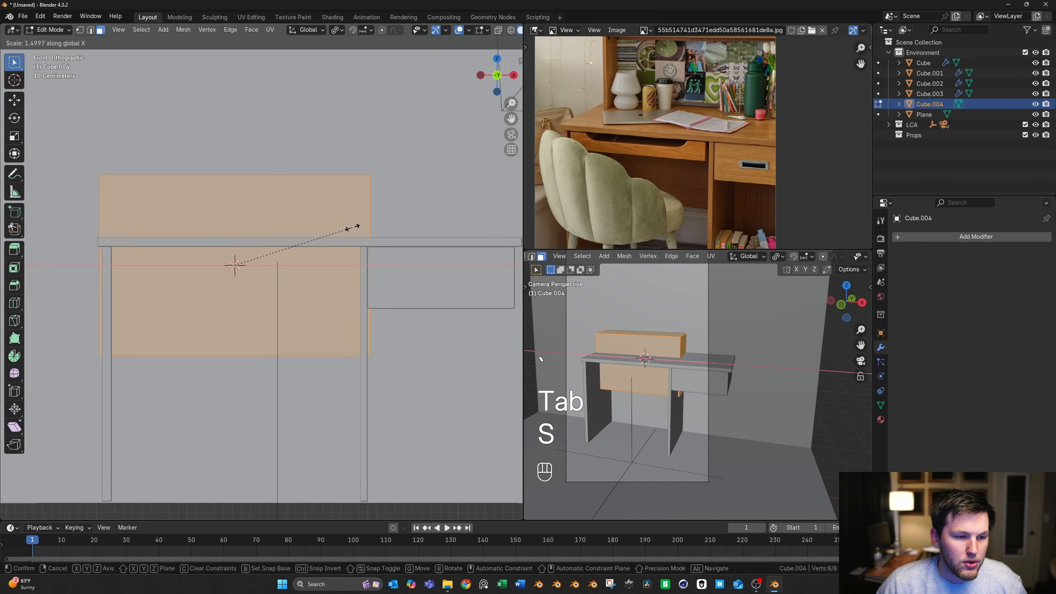
left_click(247, 278)
key("Tab")
Centre the cube between the panels along X and narrow its mesh slightly to leave a small gap on each side
scroll(281, 215, "up", 1)
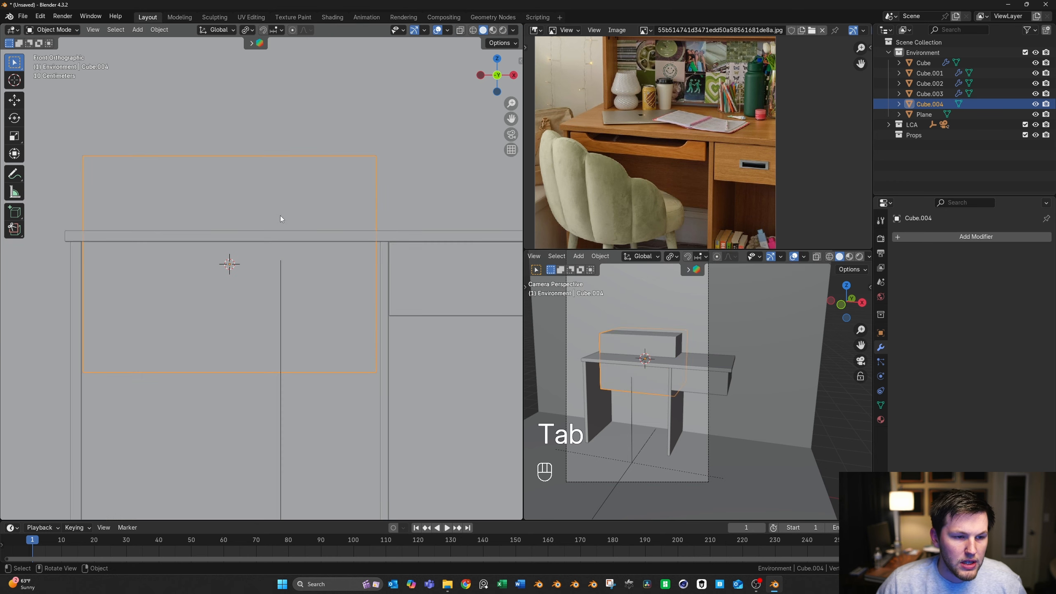
key("g")
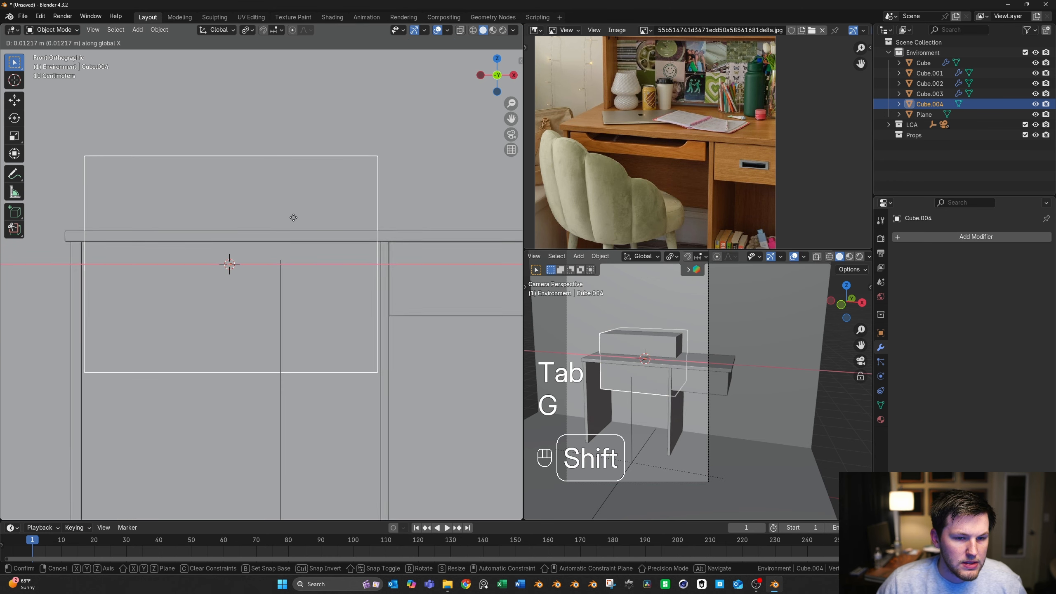
left_click(294, 215)
key("Tab")
key("s")
key("x")
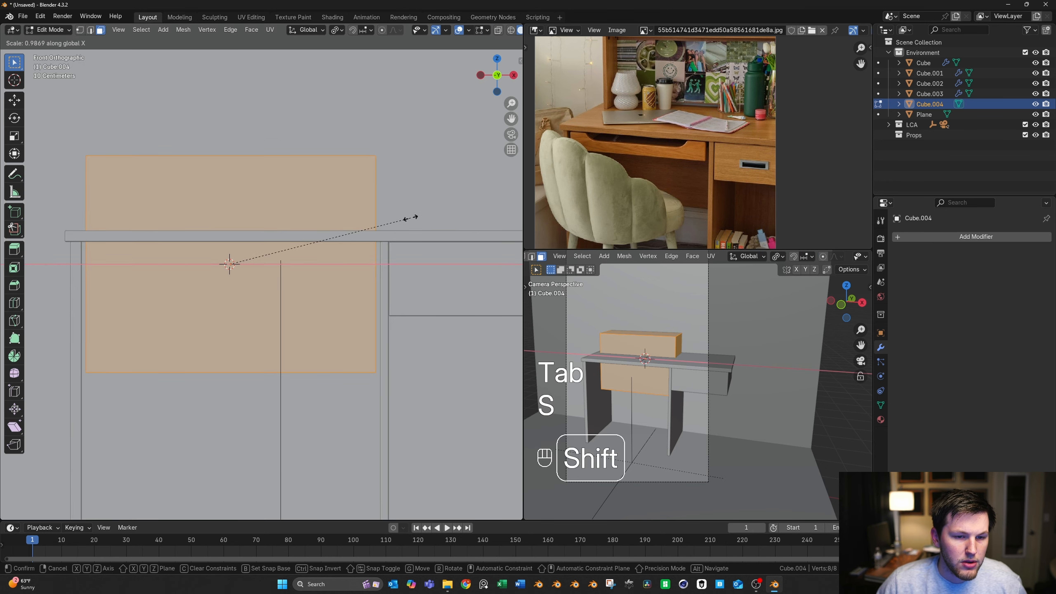
left_click(413, 216)
scroll(717, 157, "up", 5)
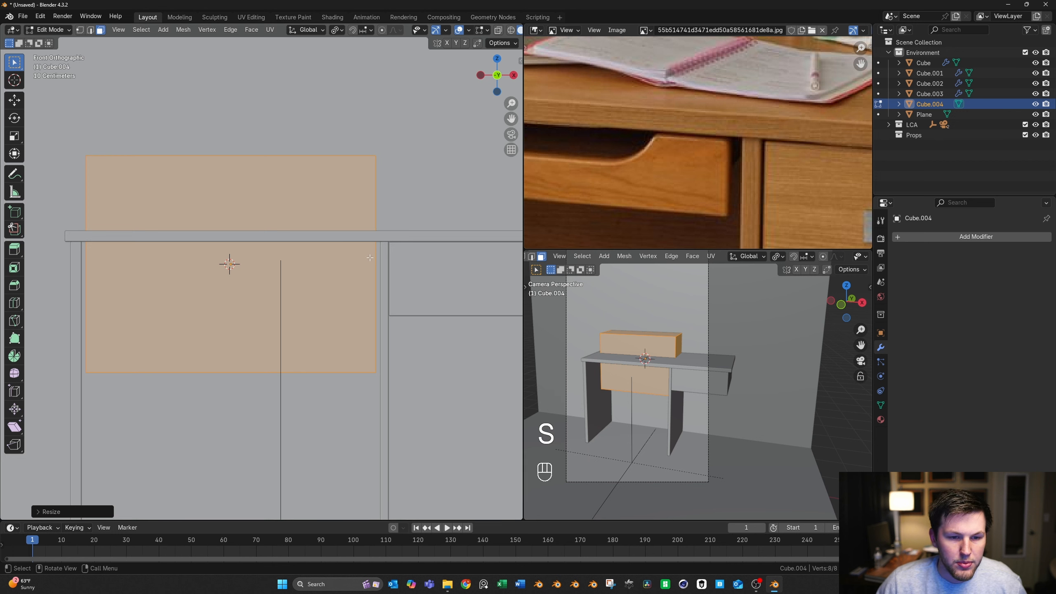
key("s")
left_click(428, 233, "shift")
key("Tab")
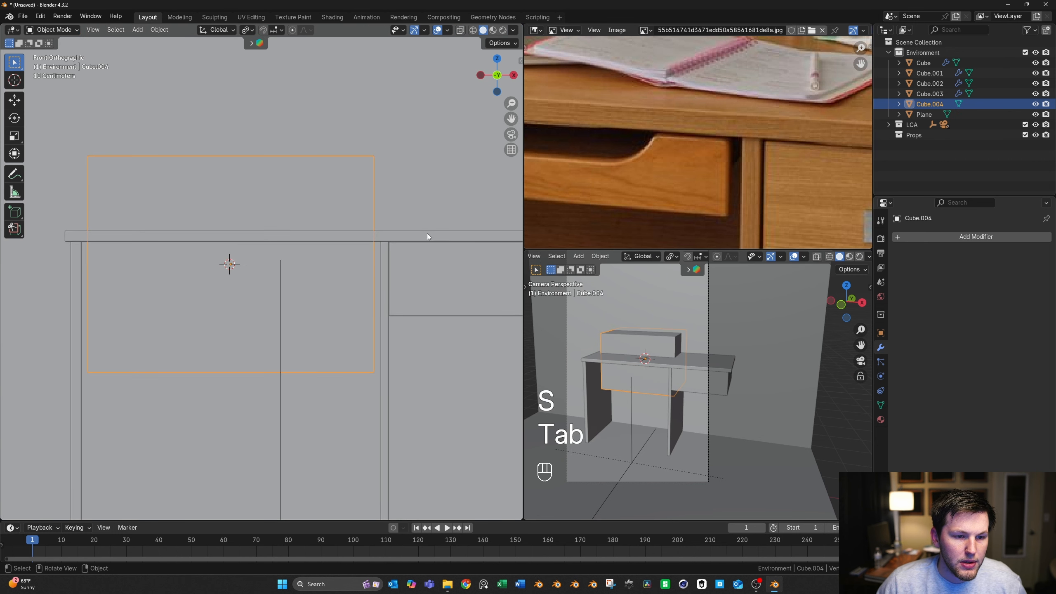
Flatten the cube's mesh along the Z axis into a shallow drawer that fits beneath the desktop
key("Tab")
scroll(383, 223, "down", 2)
key("s")
key("z")
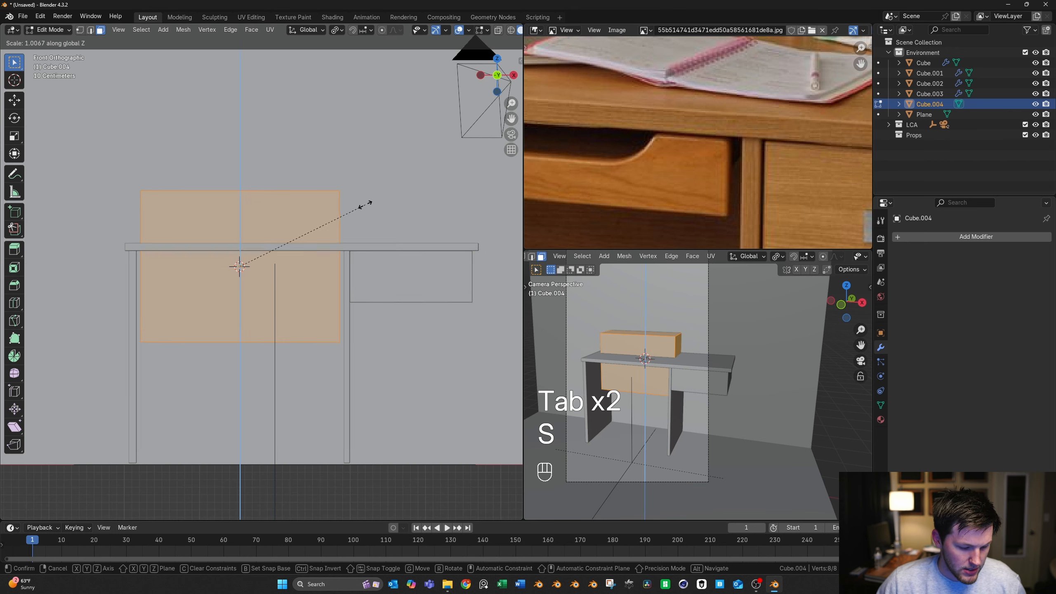
left_click(266, 260)
key("Tab")
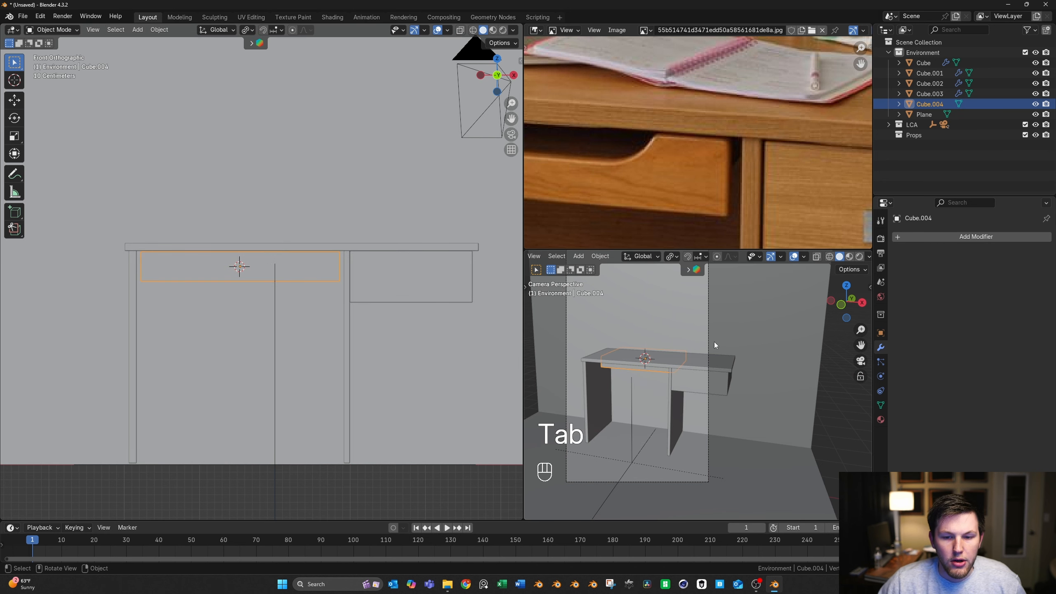
Move the shallow drawer about 1 m forward along the Y axis in the top view, aligning it with the desktop's front edge
middle_click_drag(274, 247, 350, 289)
key("KP_7")
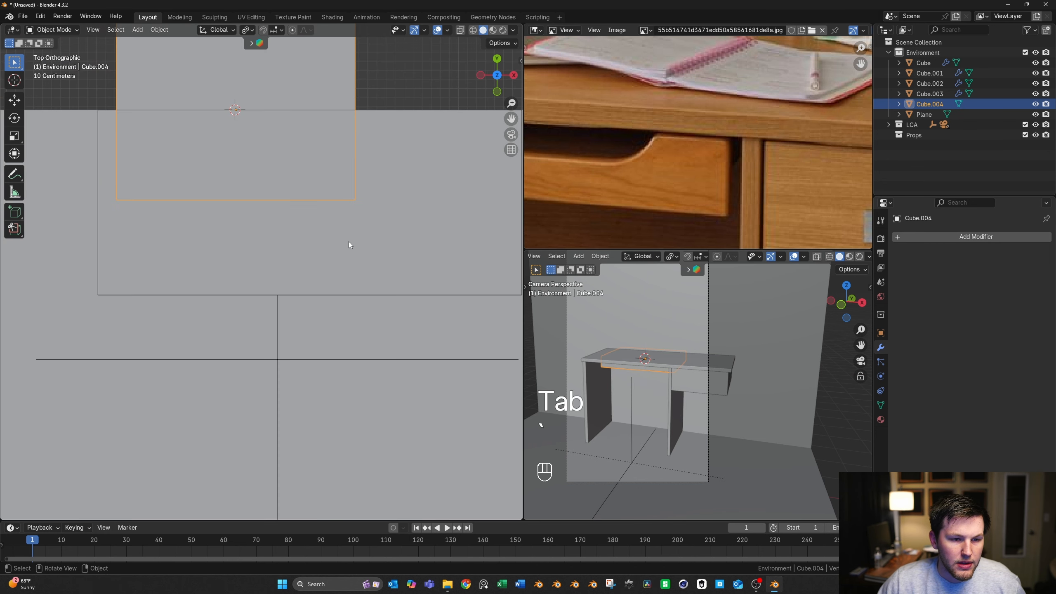
key("g")
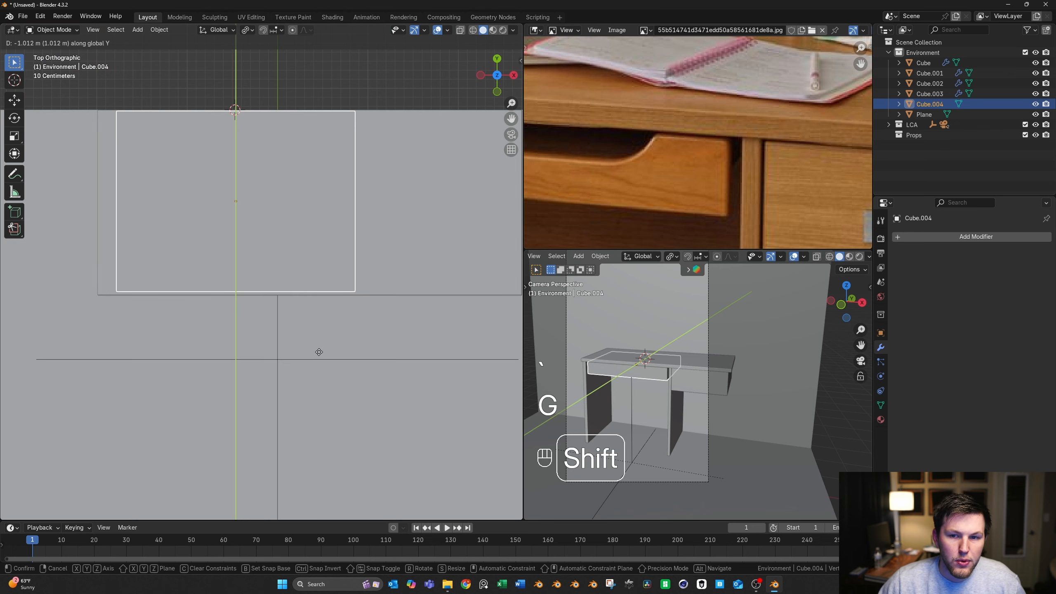
left_click(314, 365)
scroll(290, 303, "down", 3)
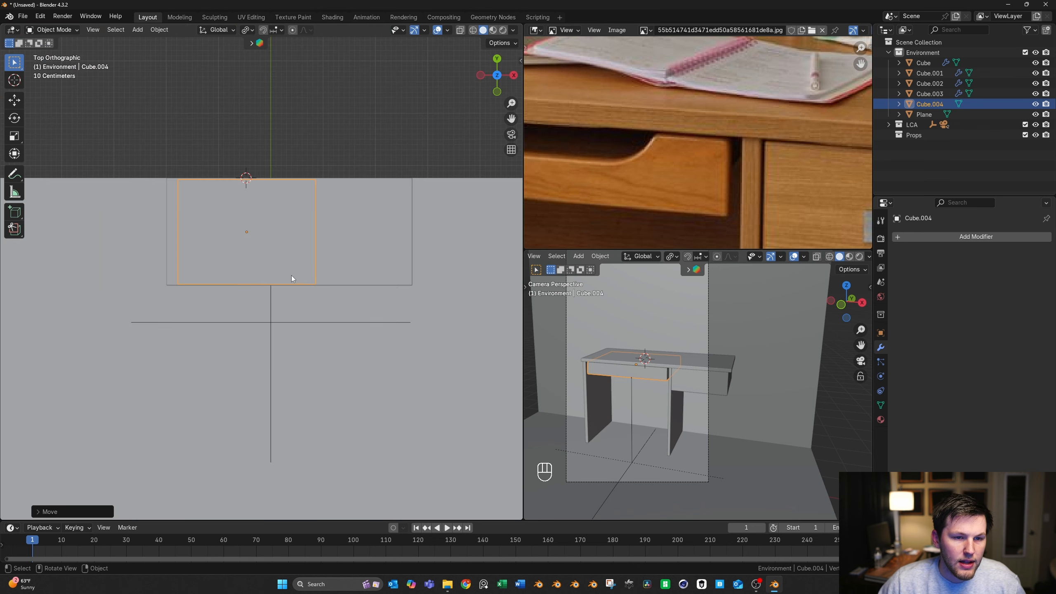
Select the drawer's back face with X-ray in the top view, pull it slightly forward from the wall, and return to Object Mode
middle_click_drag(292, 278, 332, 229)
key("Tab")
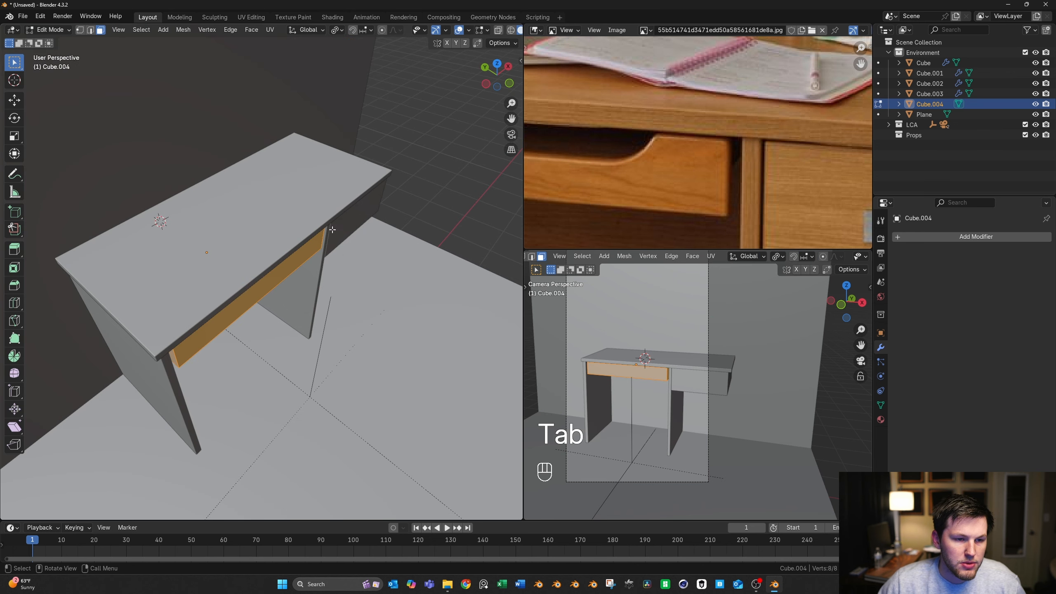
key("grave")
key("alt+z")
left_click_drag(83, 118, 376, 139)
key("g")
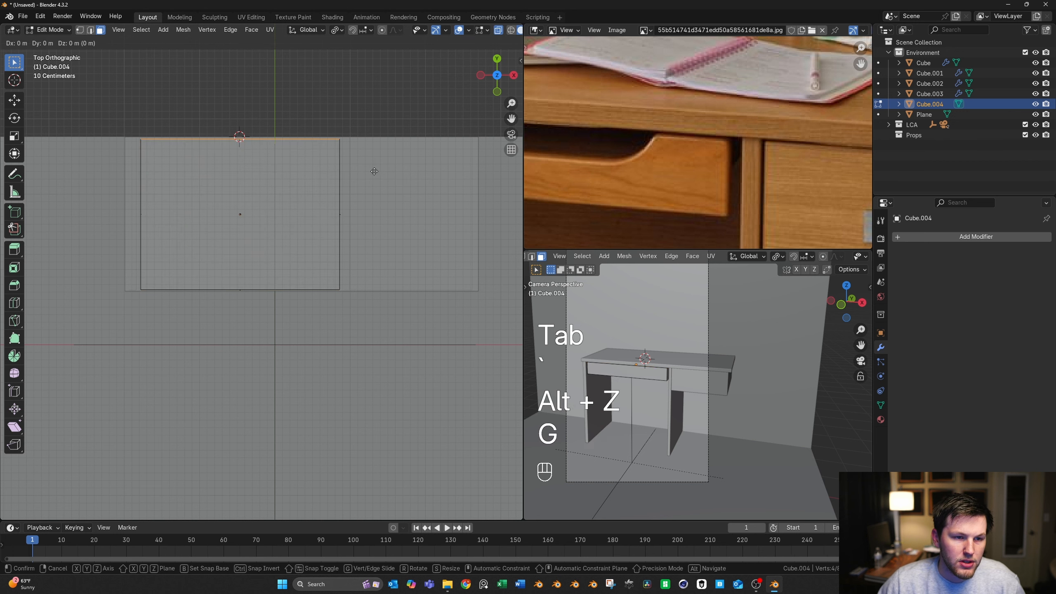
left_click(367, 178)
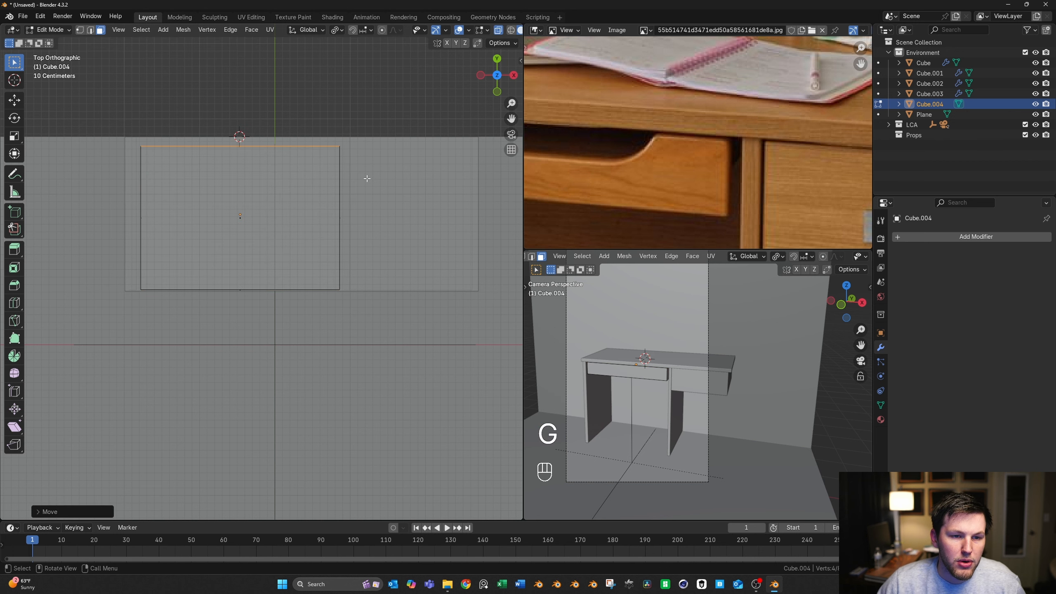
mouse_move(336, 184)
middle_mouse_down()
mouse_move(336, 146)
mouse_move(314, 202)
mouse_move(321, 191)
middle_mouse_up()
key("Tab")
key("alt+z")
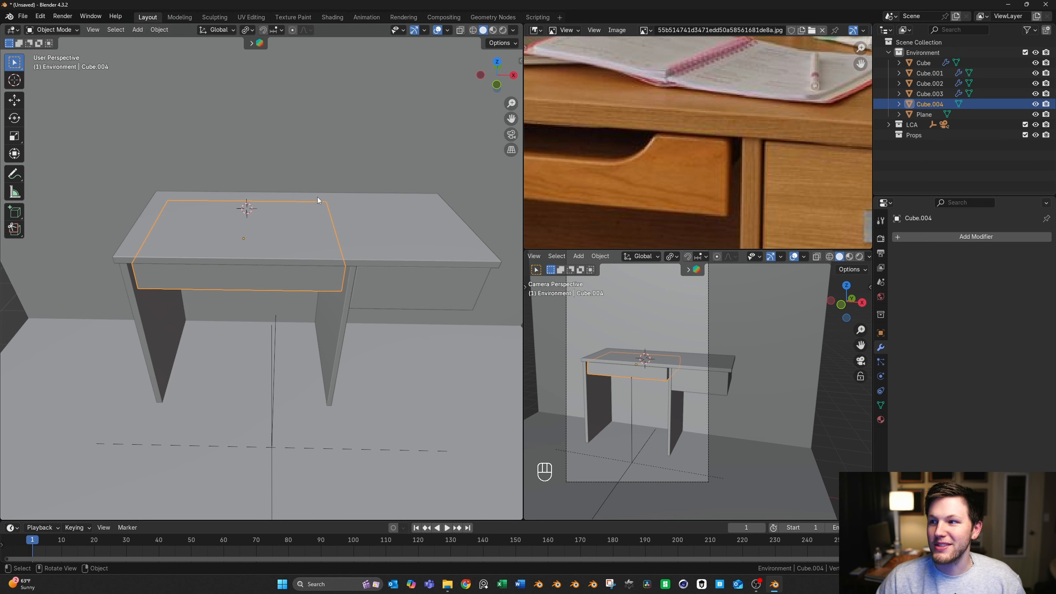
Isolate the shallow drawer in Local View and open its mesh in Edit Mode from the front orthographic view
key("KP_Divide")
scroll(340, 200, "up", 5)
scroll(296, 259, "down", 6)
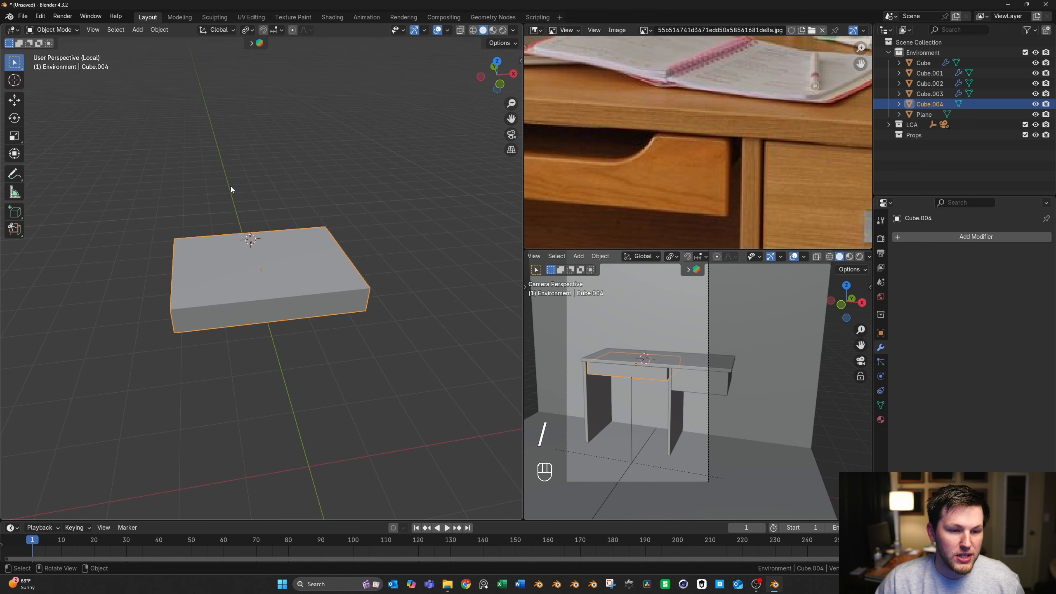
key("KP_1")
scroll(268, 254, "up", 4)
key("Tab")
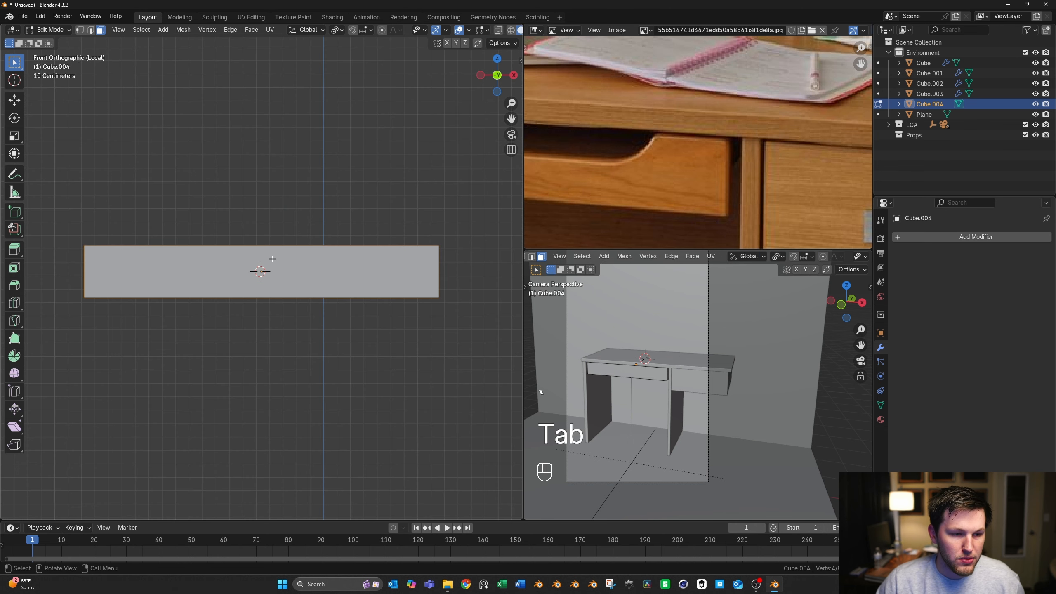
Add a centred vertical loop cut around the shallow drawer and bevel it into two loops with an offset of about 1 m
key("ctrl+r")
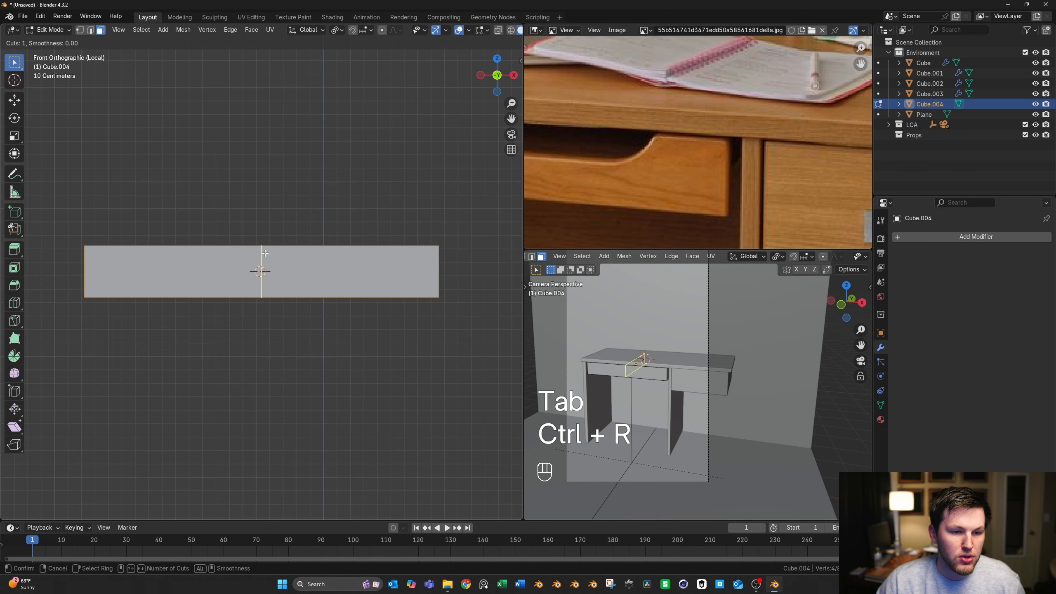
left_click(265, 253)
right_click(293, 253)
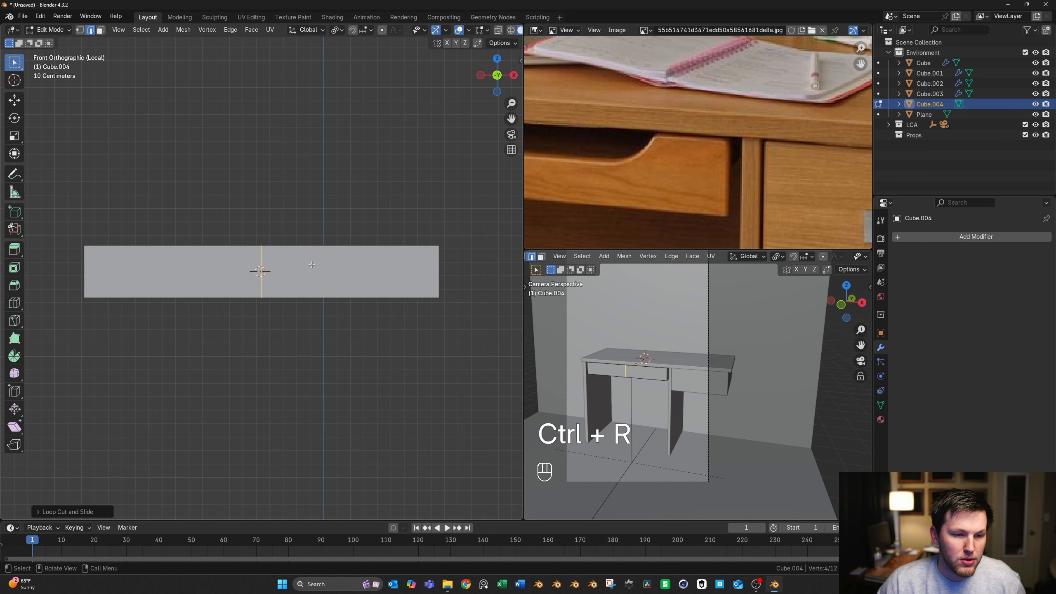
key("ctrl+b")
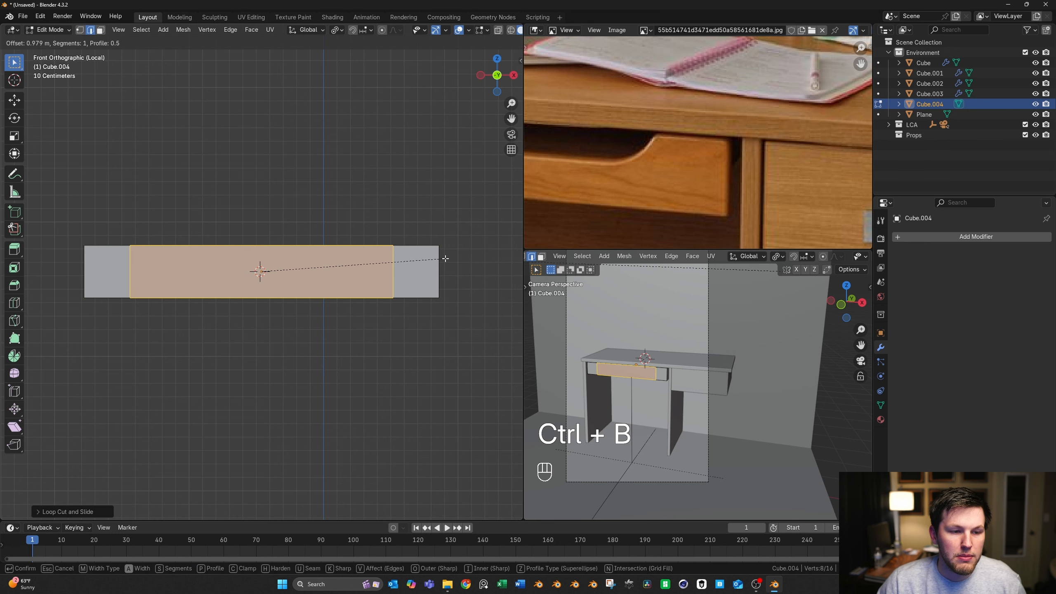
key("shift")
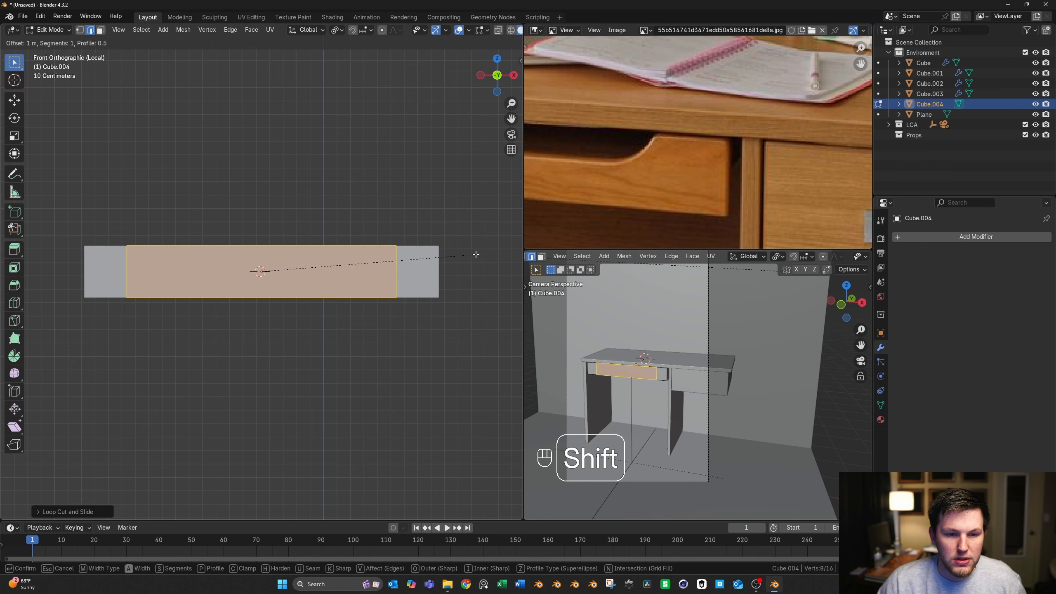
left_click(453, 253)
scroll(346, 264, "down", 1)
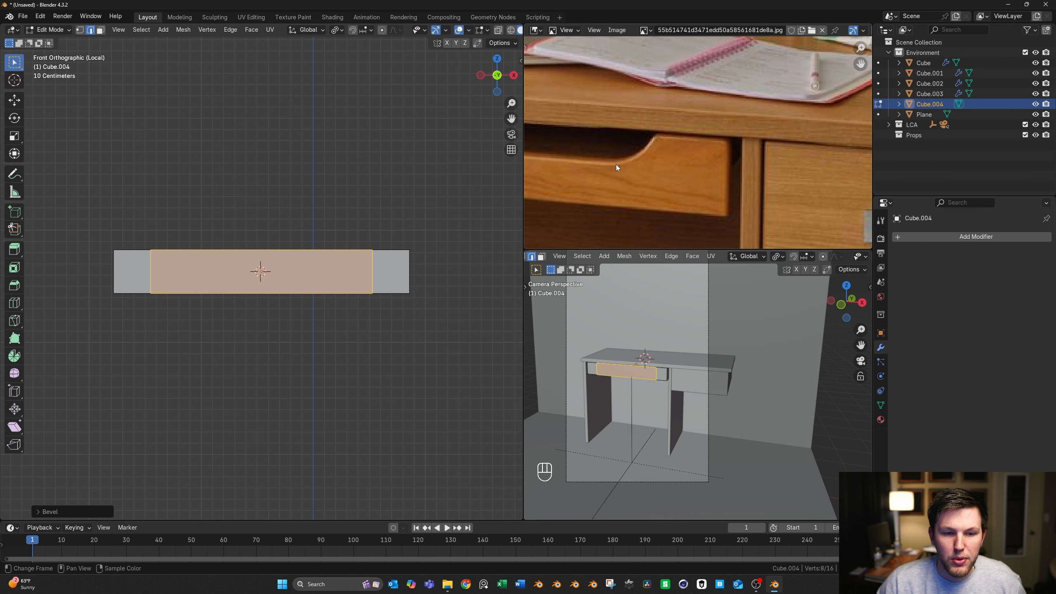
Turn on X-ray in the camera view to compare the drawer's new edge loops with the handle cutout in the reference photo
scroll(460, 257, "up", 3)
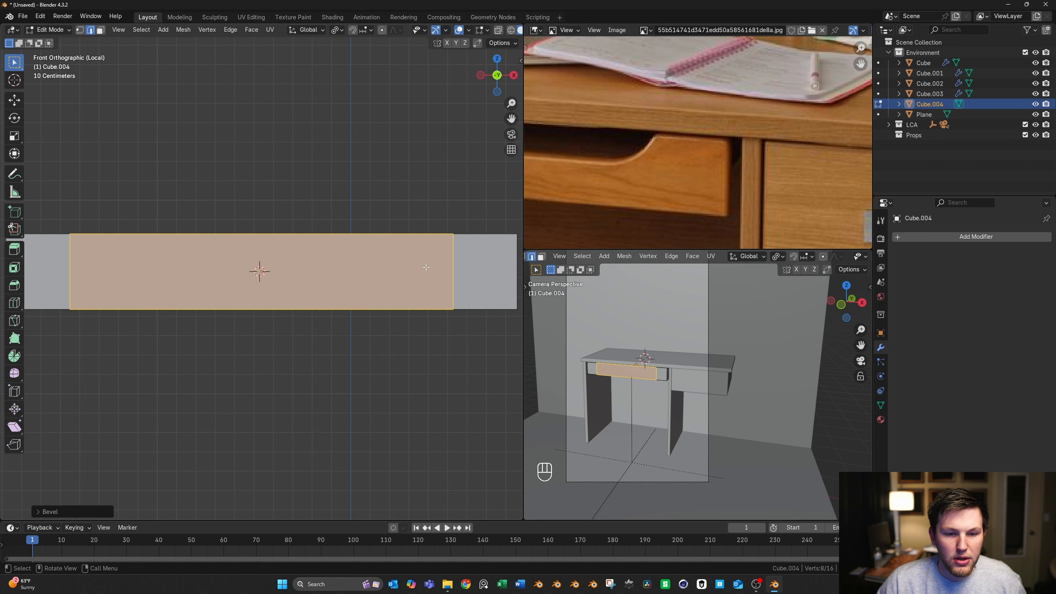
key("alt+z")
scroll(671, 388, "up", 5)
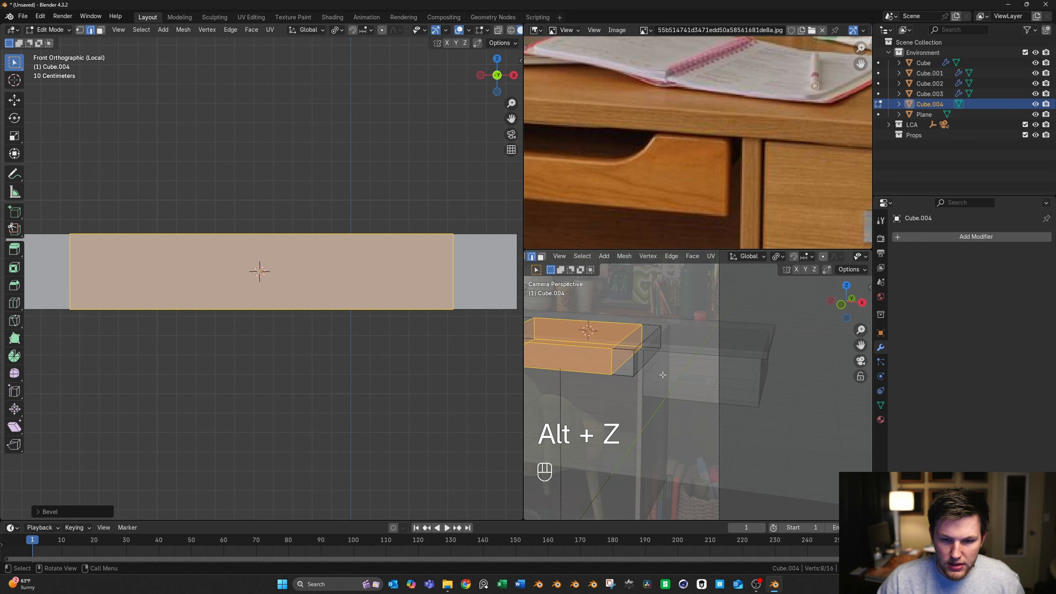
middle_click_drag(670, 388, 720, 377, "shift")
scroll(721, 378, "up", 6)
scroll(721, 378, "down", 8)
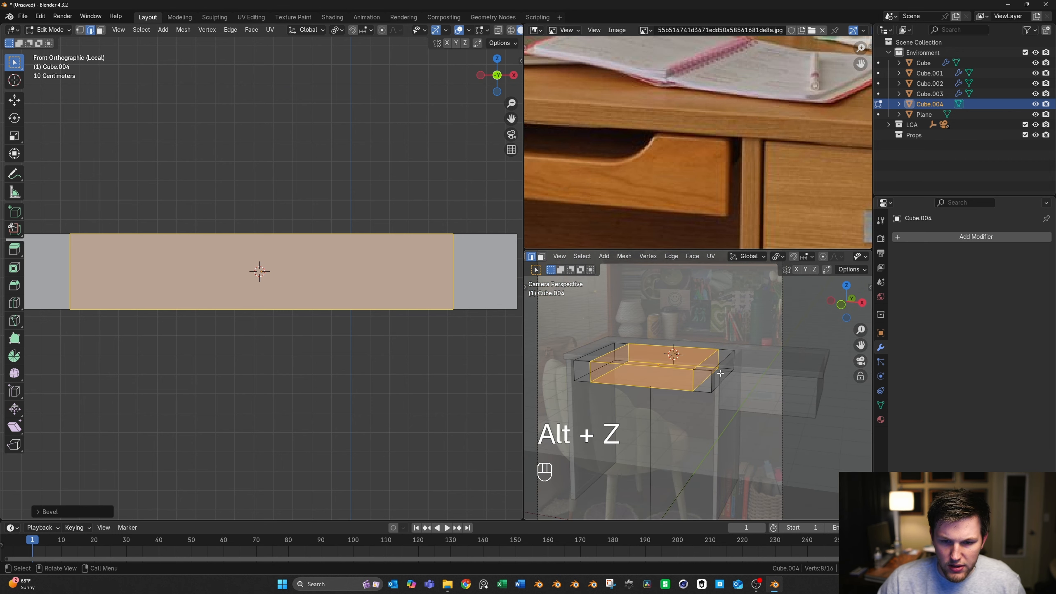
Return to Object Mode and hide the desktop, the side drawer box and both leg panels so only the shallow drawer covers the photo
key("Tab")
scroll(439, 288, "down", 2)
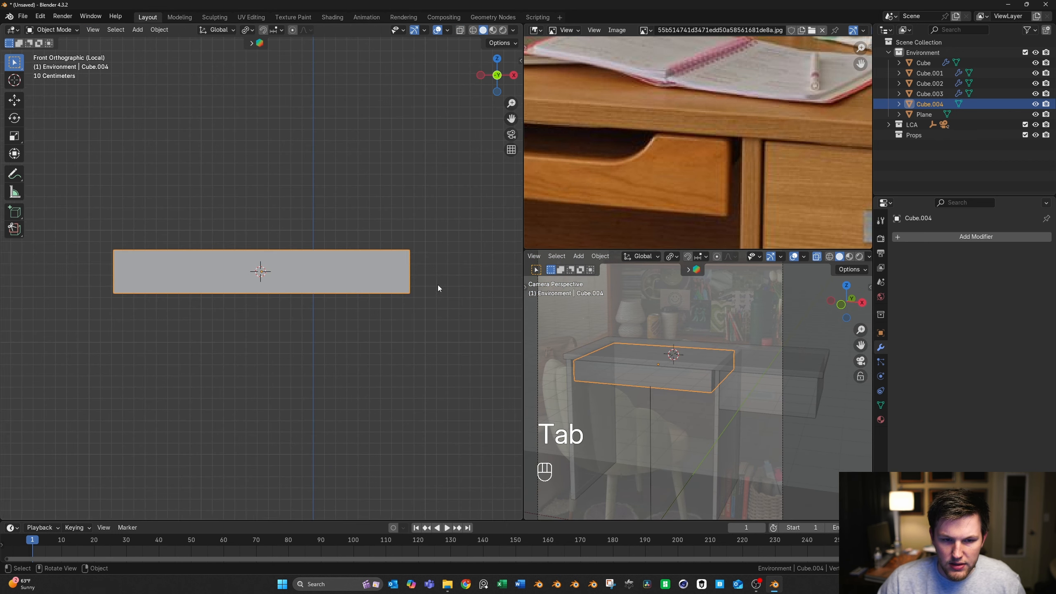
left_click(747, 356)
key("h")
left_click(745, 388)
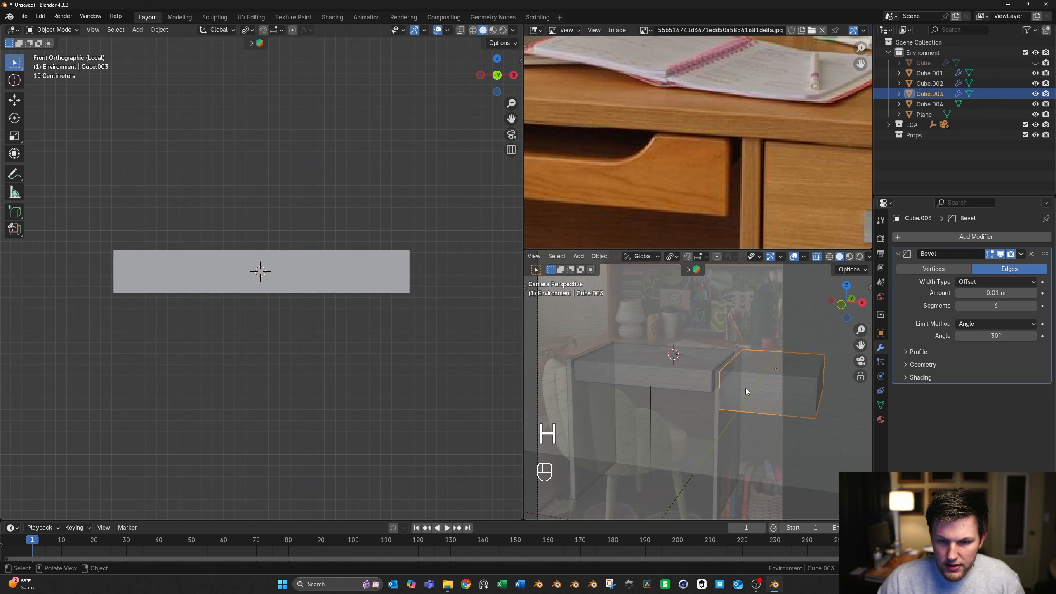
key("h")
left_click(721, 388)
key("h")
left_click(571, 414)
key("h")
scroll(705, 381, "up", 5)
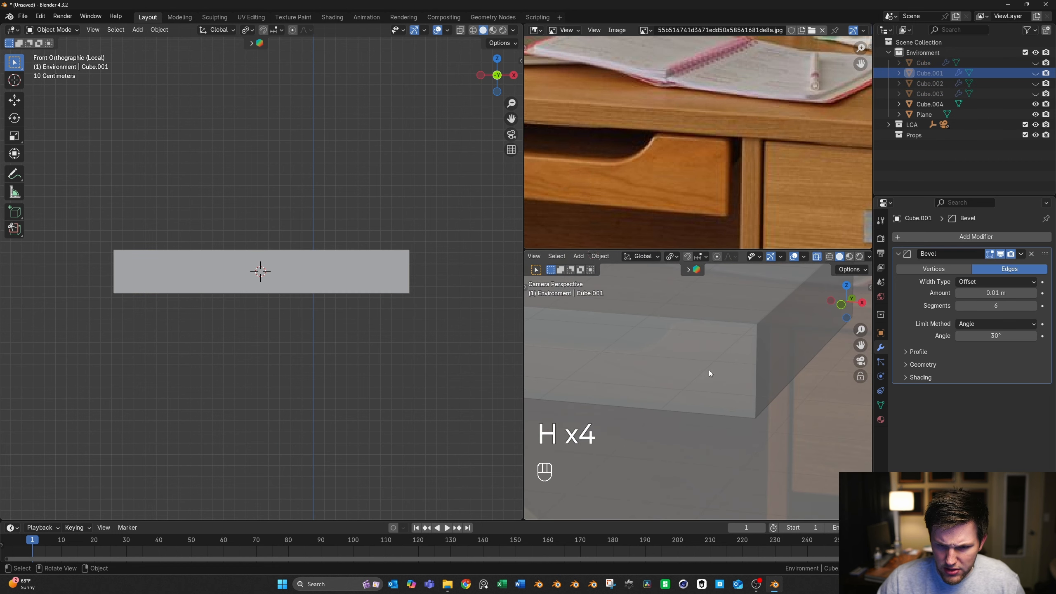
middle_click_drag(679, 335, 759, 350, "shift")
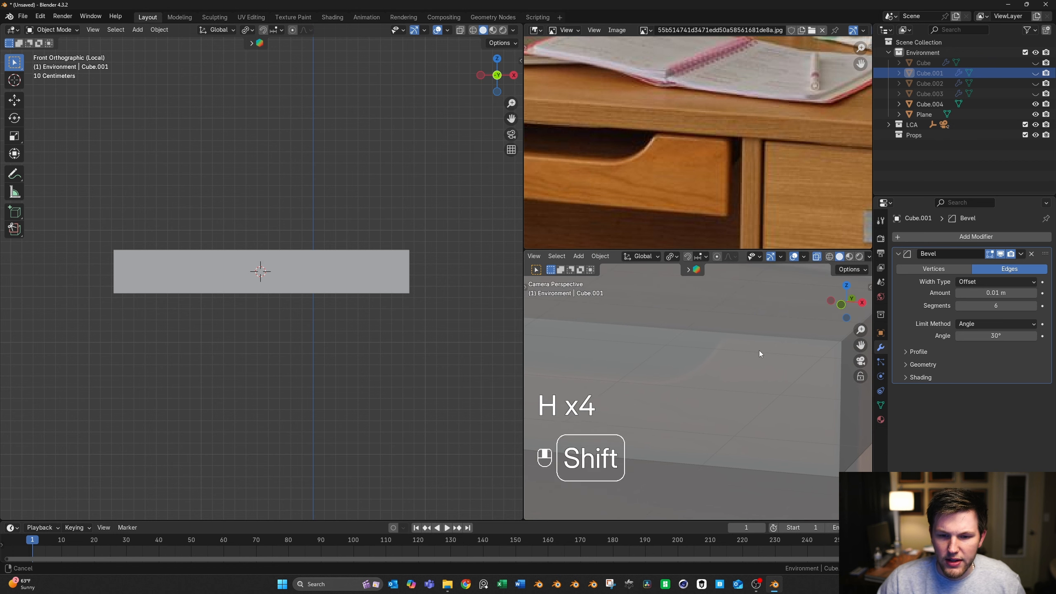
Reopen the shallow drawer's mesh in Edit Mode and select both vertical edge loops running around it
left_click(332, 271)
key("Tab")
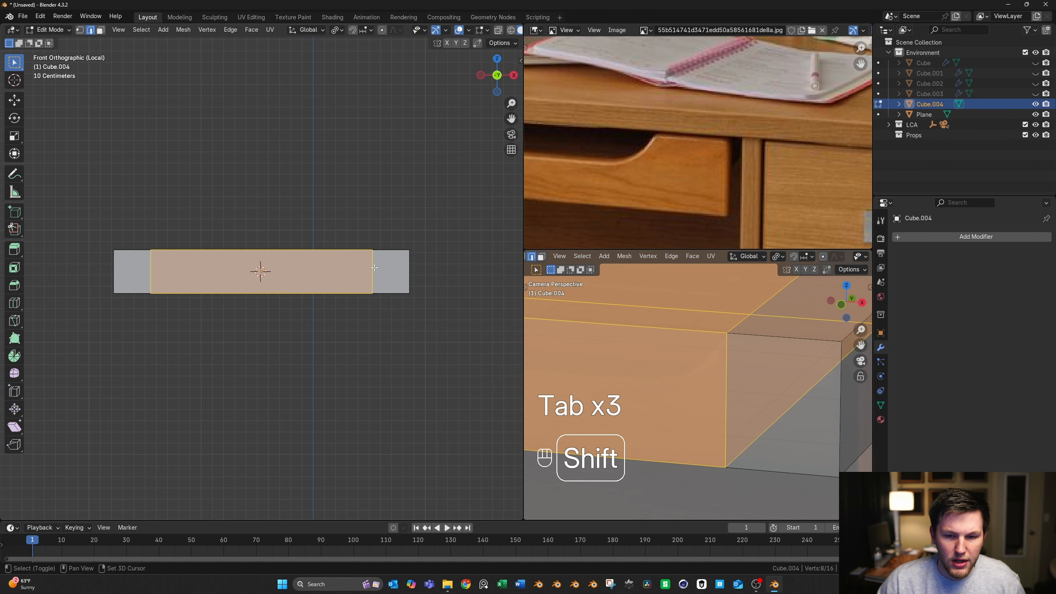
middle_click_drag(706, 329, 737, 357, "shift")
key("2")
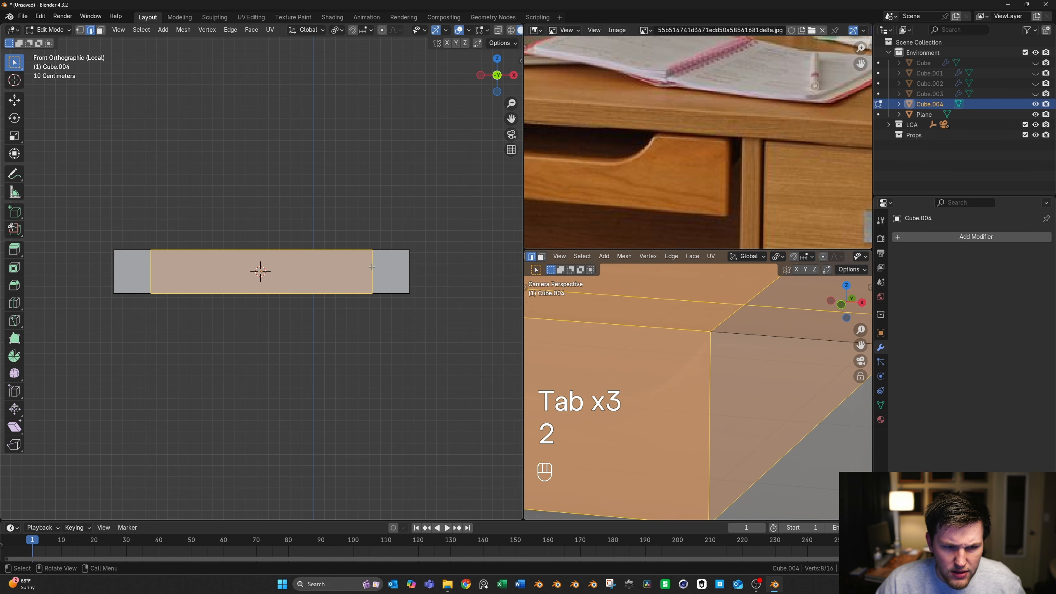
middle_click_drag(360, 266, 387, 274)
key("2")
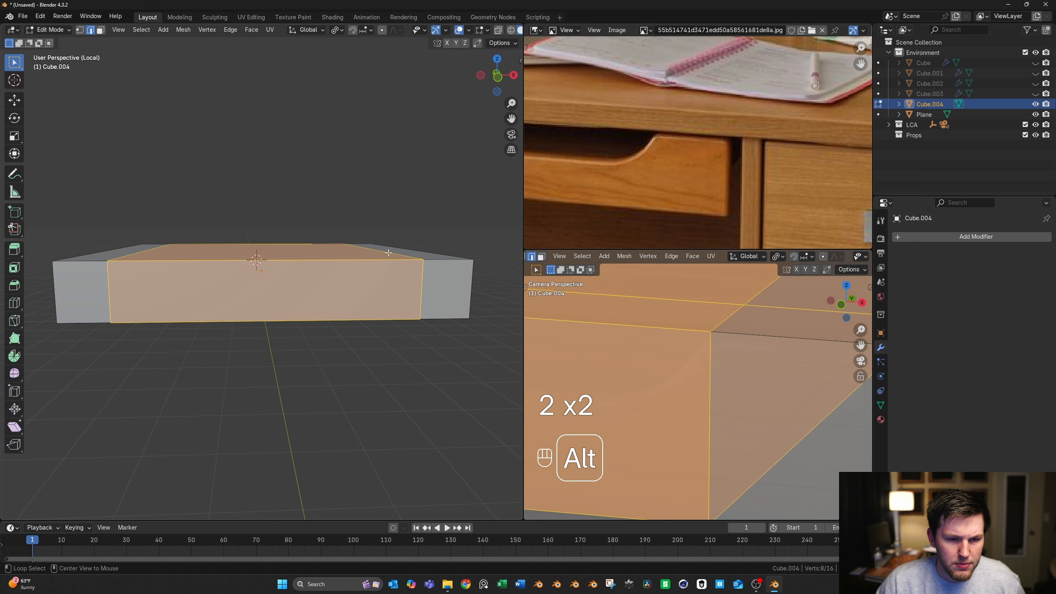
left_click(383, 252, "alt")
left_click(141, 254, "alt+shift")
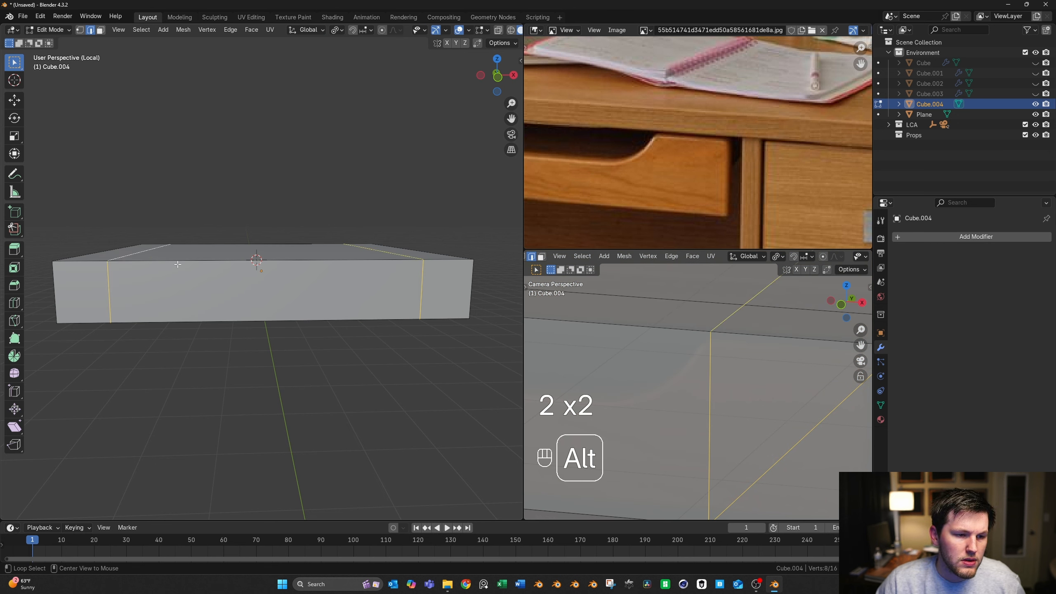
Switch to the front orthographic view and set the transform pivot point to Median Point
key("grave")
left_click(313, 227)
key("period")
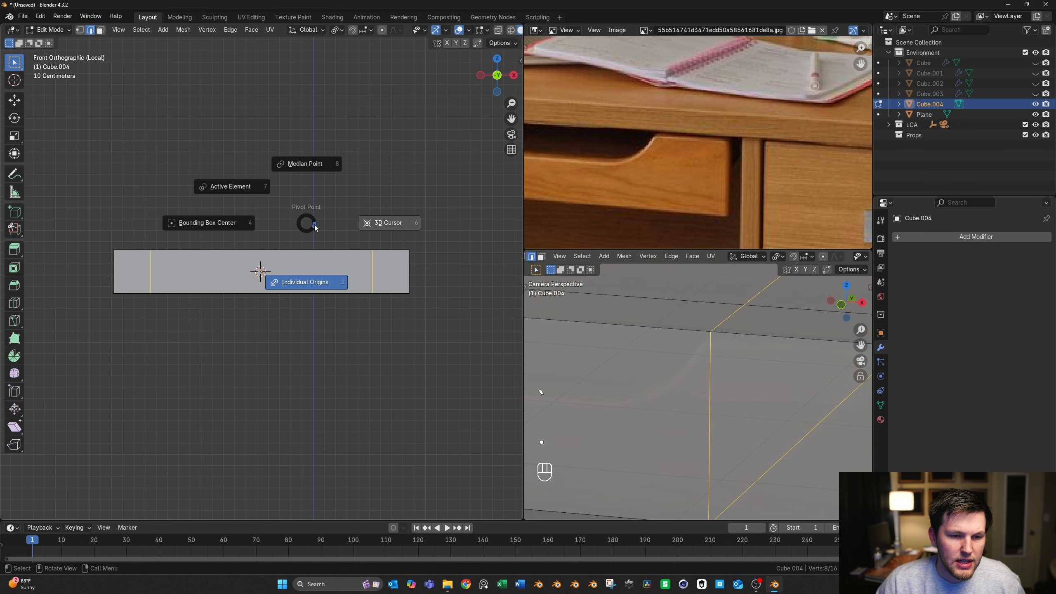
left_click(320, 164)
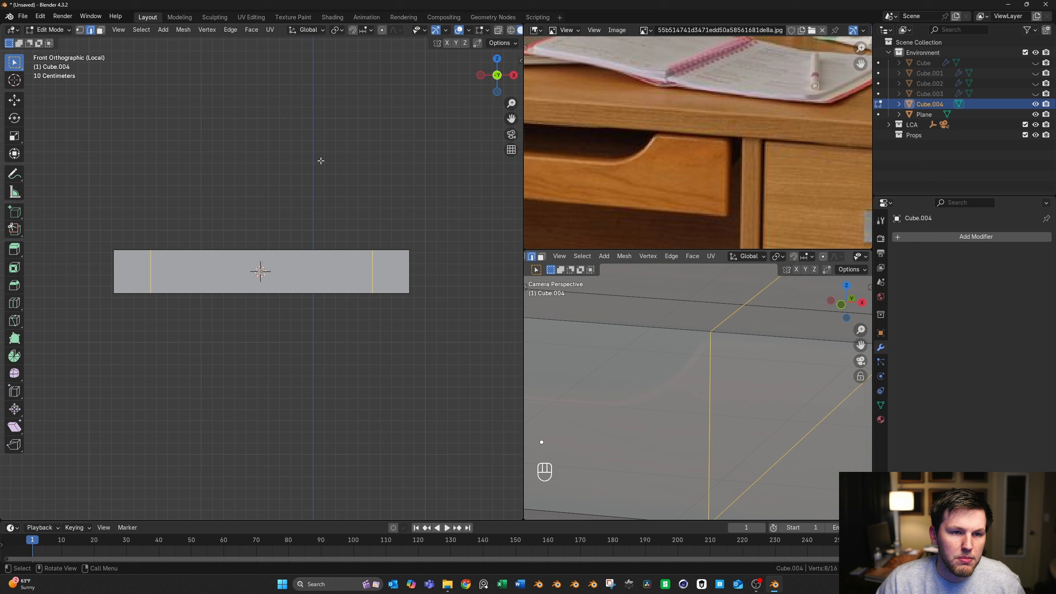
left_click(336, 31)
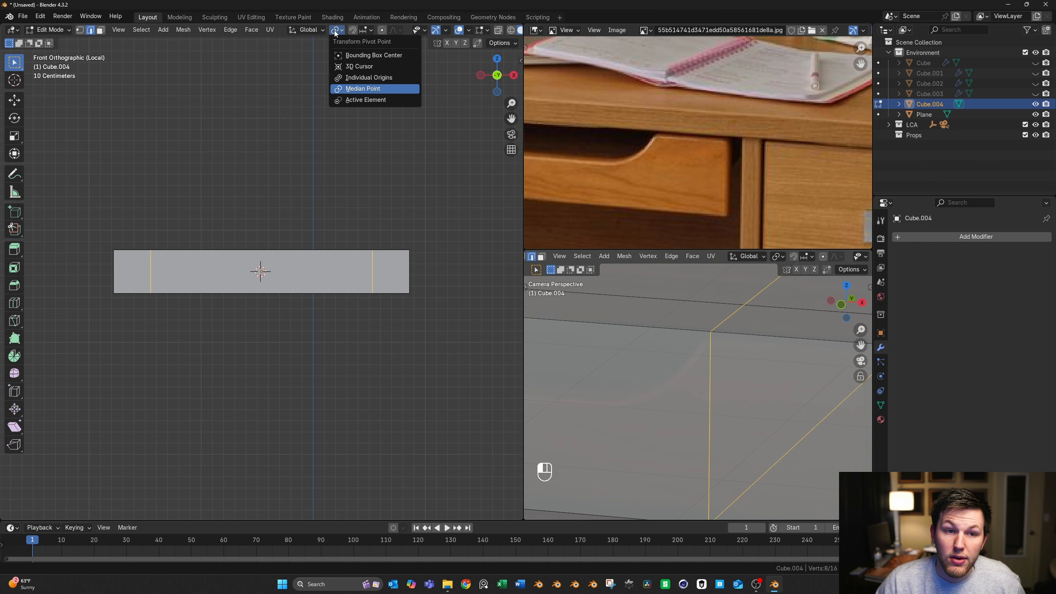
left_click(336, 33)
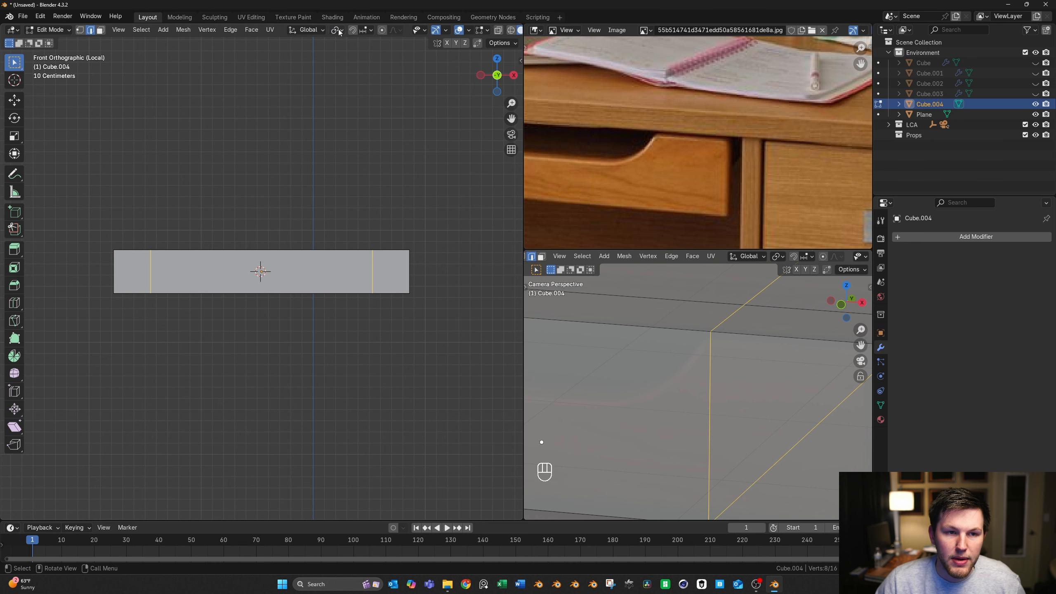
key("period")
middle_click_drag(410, 200, 356, 216, "shift")
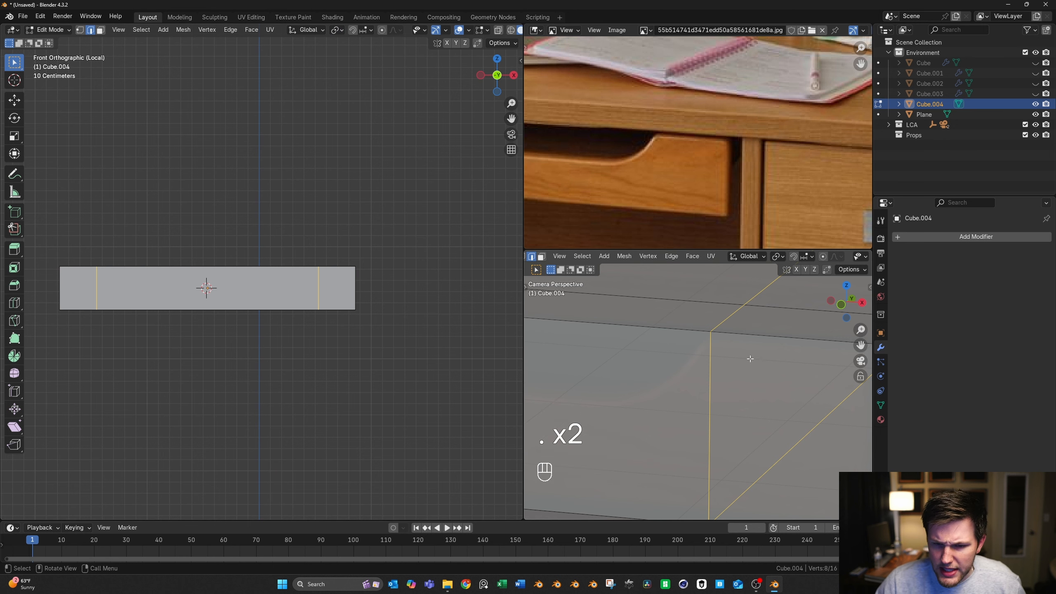
Scale the two vertical edge loops slightly inward along X to match the end of the handle cutout in the photo
scroll(713, 325, "down", 2, "shift")
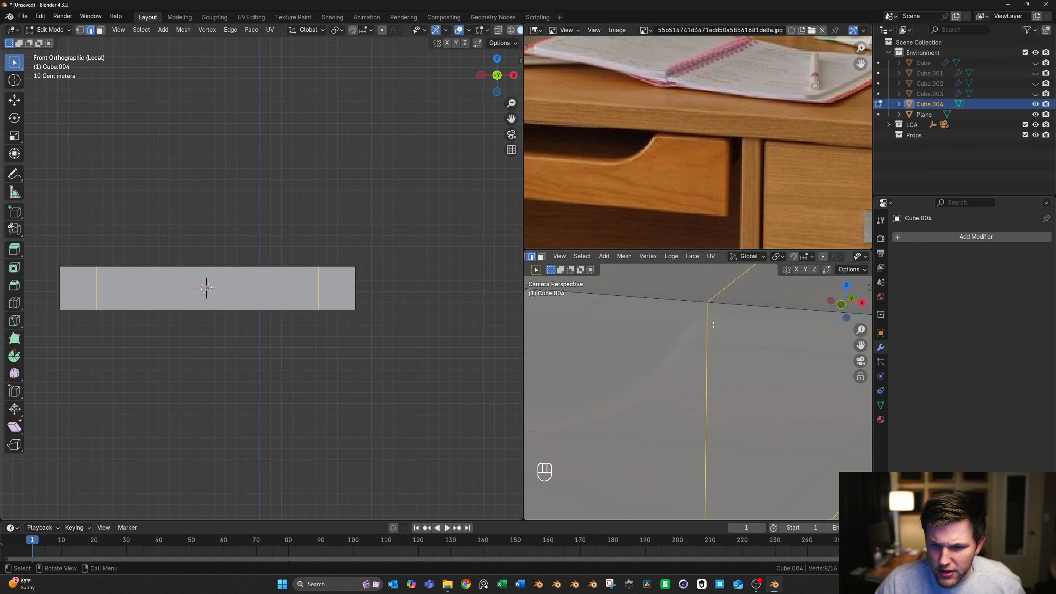
key("s")
key("x")
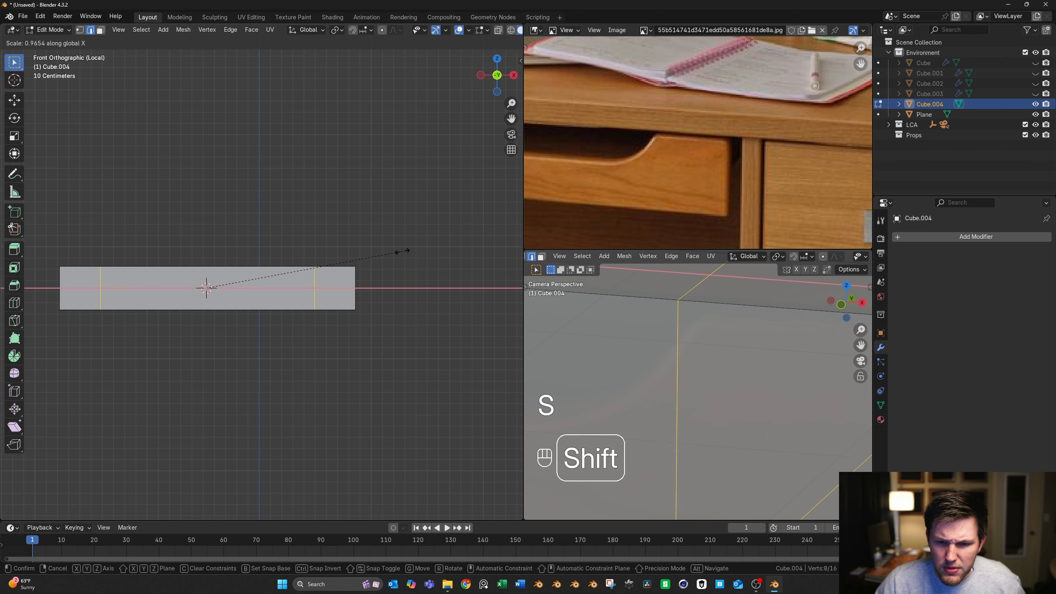
left_click(457, 250)
scroll(658, 384, "down", 5)
middle_click_drag(657, 385, 747, 359, "shift")
scroll(181, 294, "up", 2)
scroll(196, 292, "down", 1)
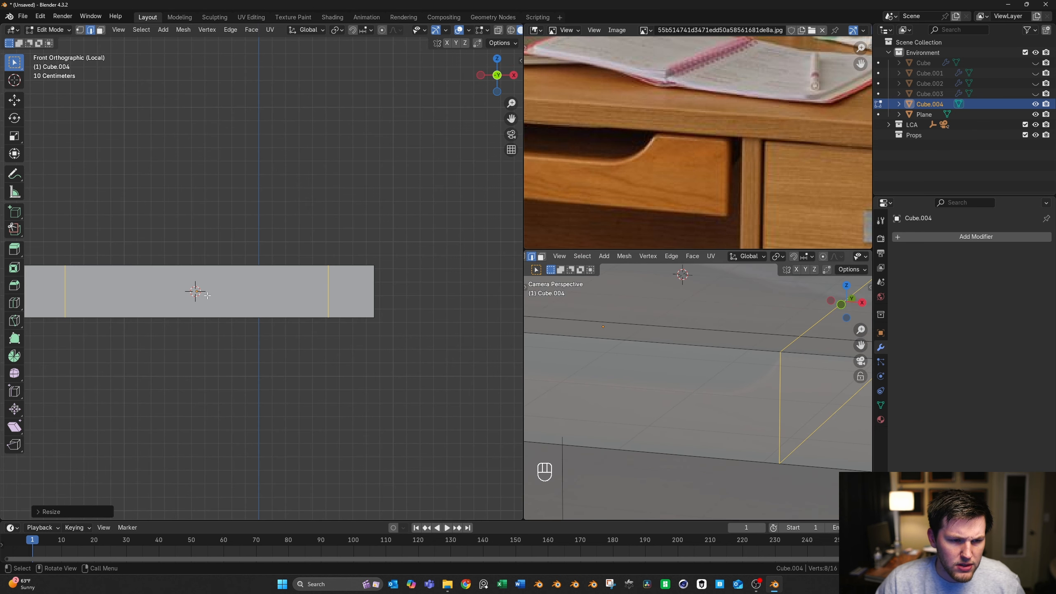
key("ctrl+r")
left_click(250, 287)
right_click(250, 287)
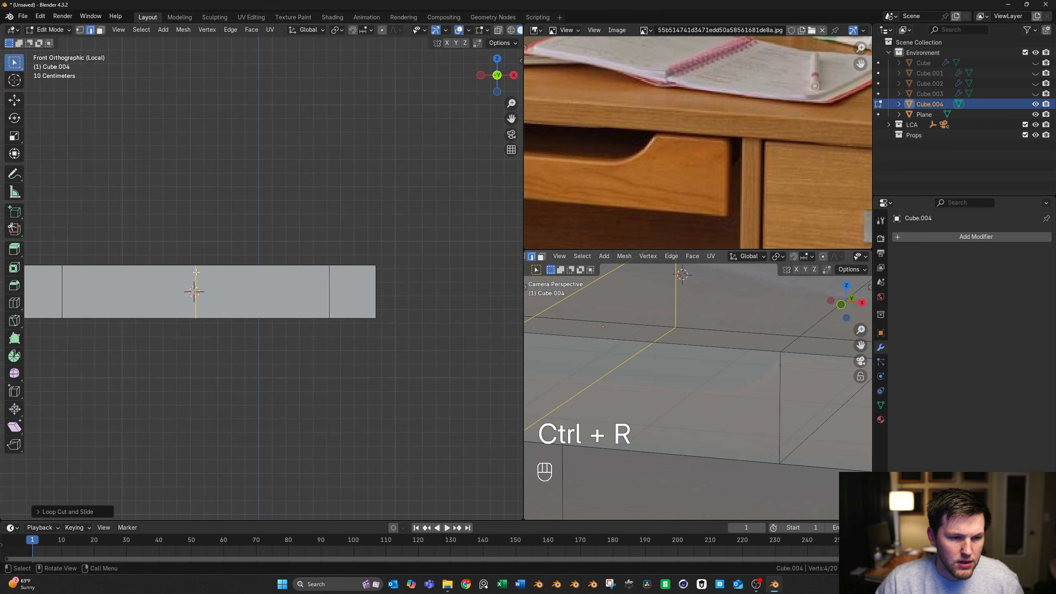
key("ctrl+b")
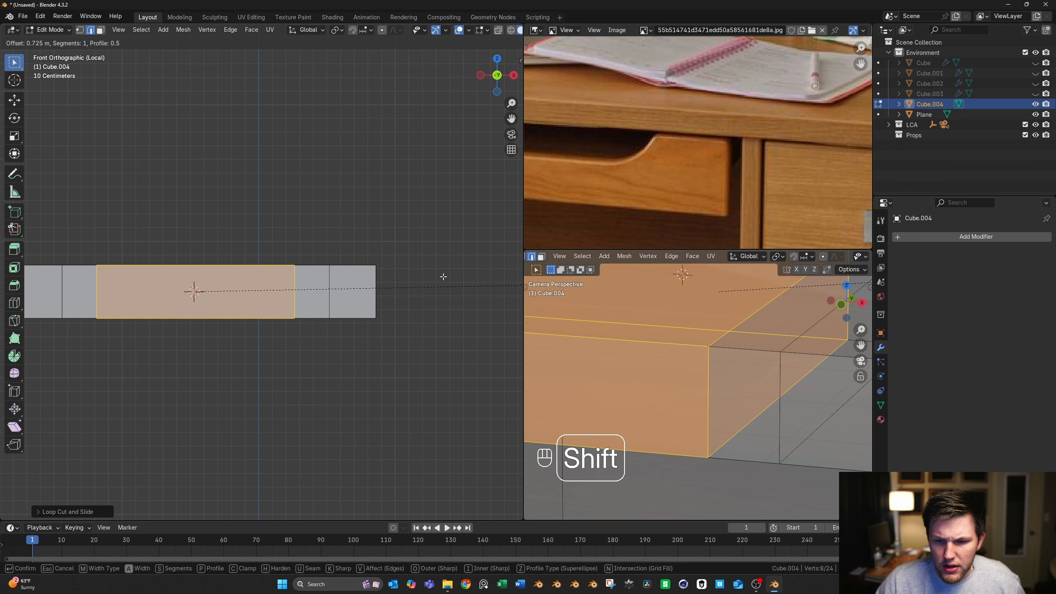
right_click(466, 287)
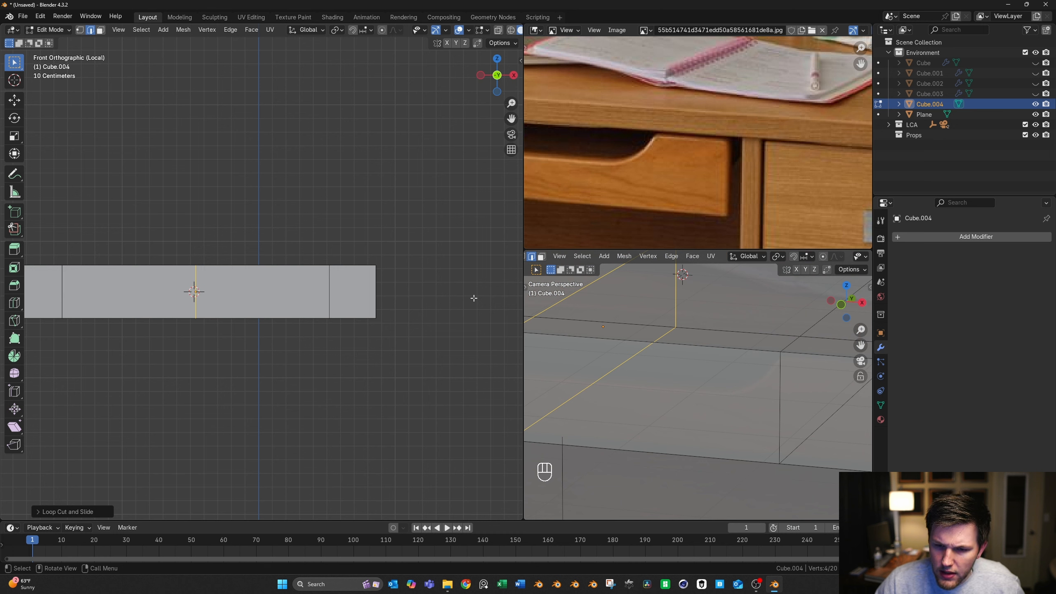
key("x")
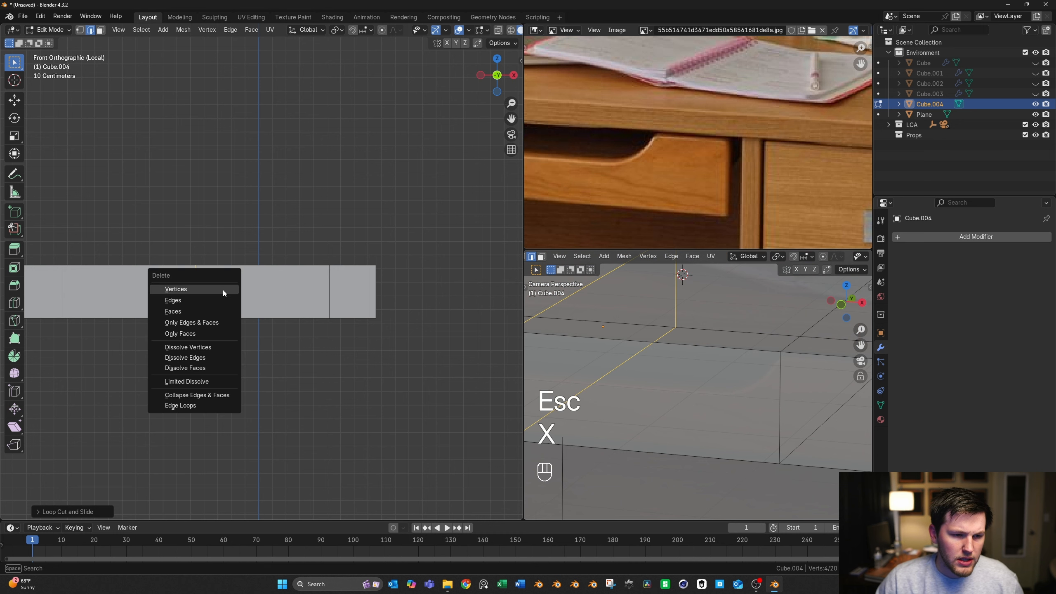
left_click(222, 290)
key("ctrl+z")
Add a horizontal loop cut around the drawer, slid slightly above the middle to match the bottom of the handle cutout
key("ctrl+r")
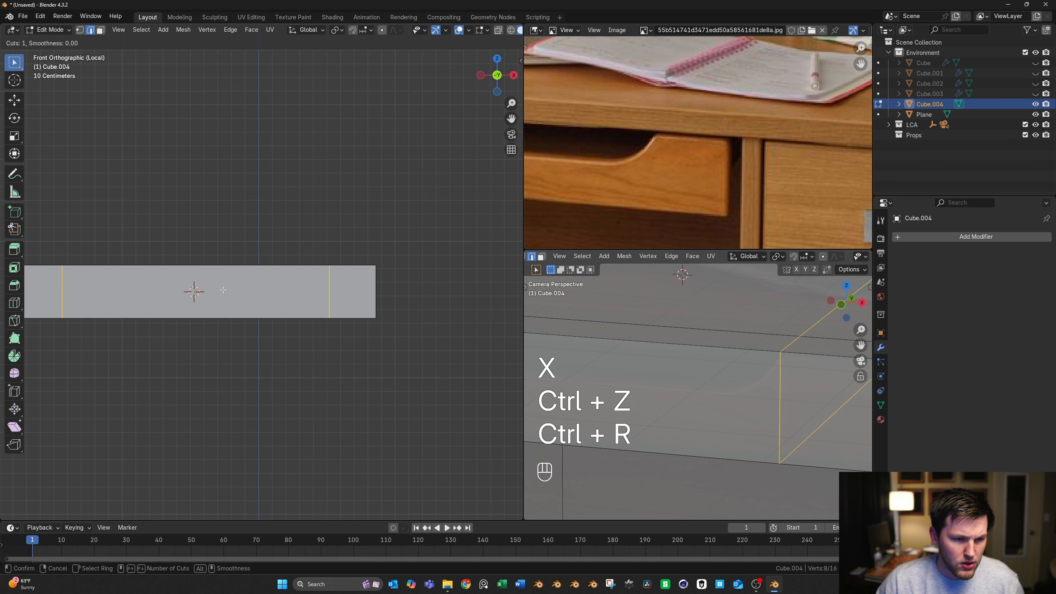
left_click(324, 292)
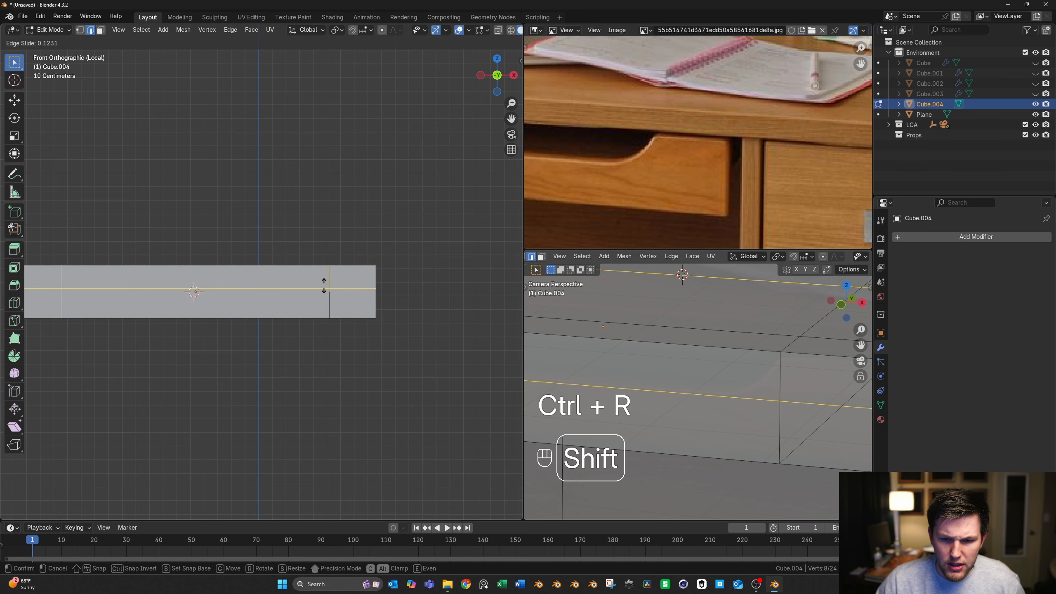
left_click(324, 291)
scroll(278, 282, "down", 1)
Delete the drawer's middle top face and the upper middle faces on its front and back to open the handle cutout
middle_click_drag(278, 282, 352, 293)
key("3")
left_click(248, 308)
left_click(266, 276, "shift")
left_click(339, 298, "shift")
key("x")
left_click(361, 302)
Select the four lower corner vertices of the handle cutout on the drawer's front and back, and switch to front view
key("2")
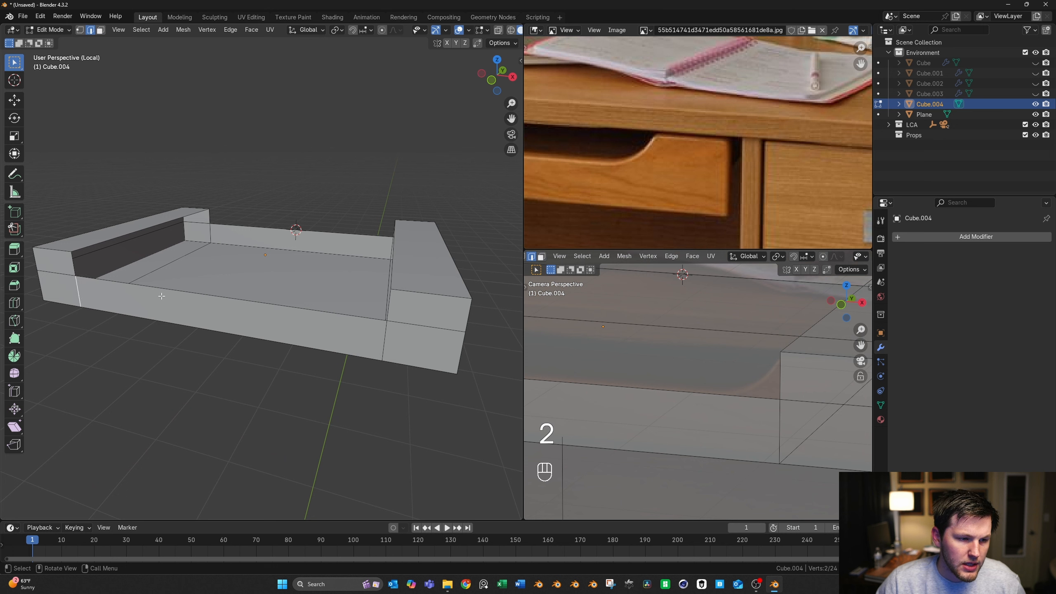
key("1")
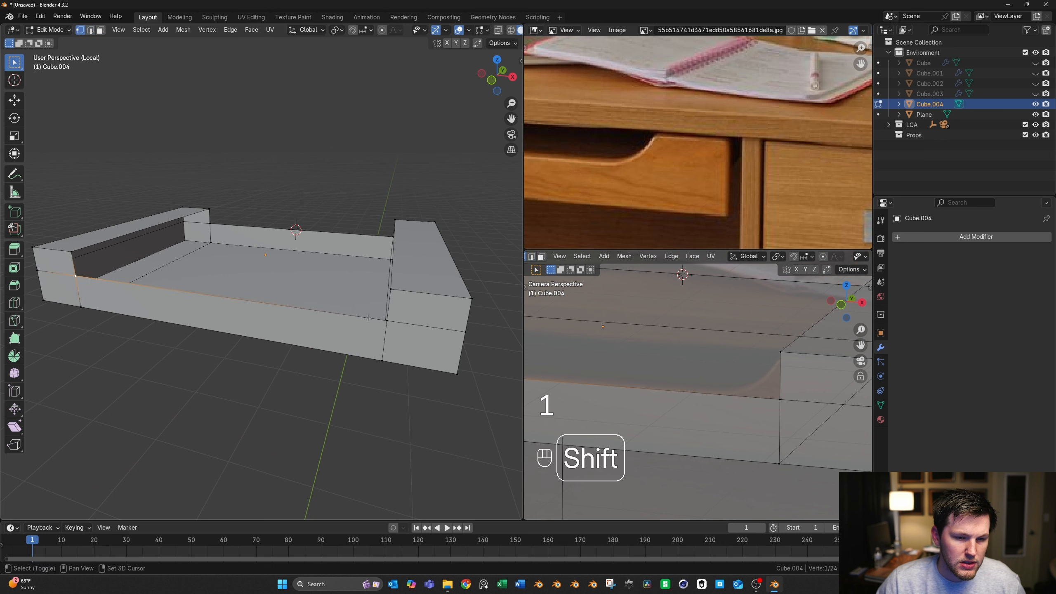
left_click(361, 307, "shift")
left_click(209, 225, "shift")
middle_click_drag(208, 225, 327, 229)
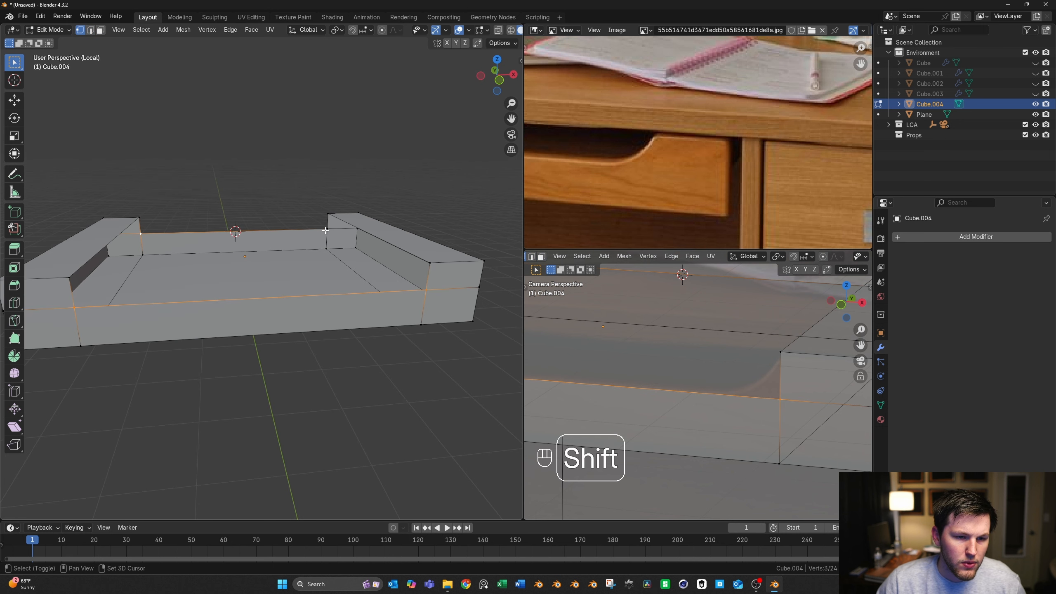
left_click(328, 229, "shift")
key("grave")
left_click(335, 228)
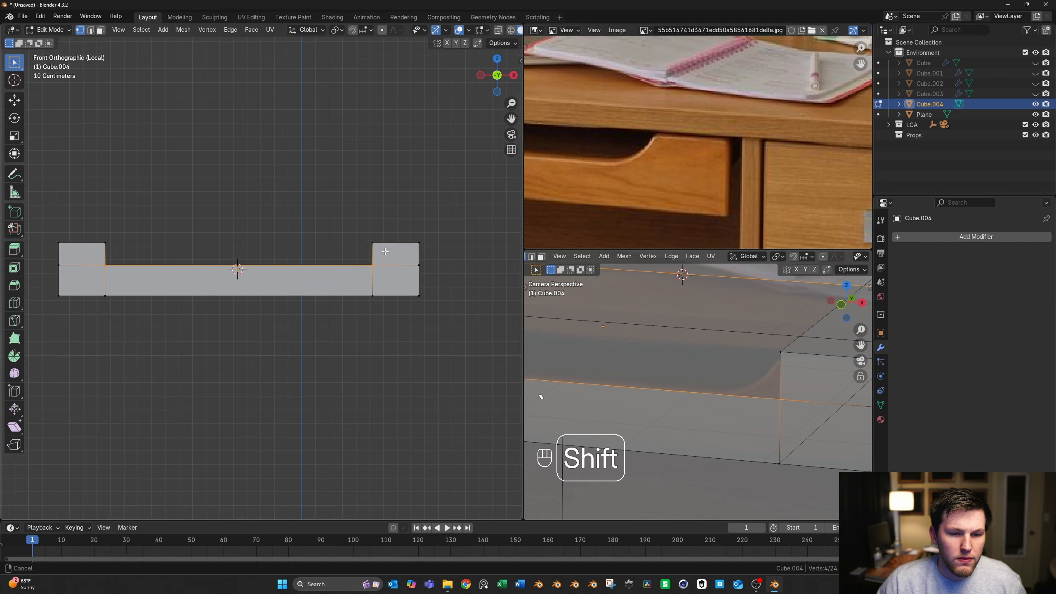
Bevel the edges at the selected cutout corners with 12 segments and an offset of about 0.159 m
scroll(233, 273, "up", 3)
middle_click_drag(148, 278, 277, 298, "shift")
key("ctrl+b")
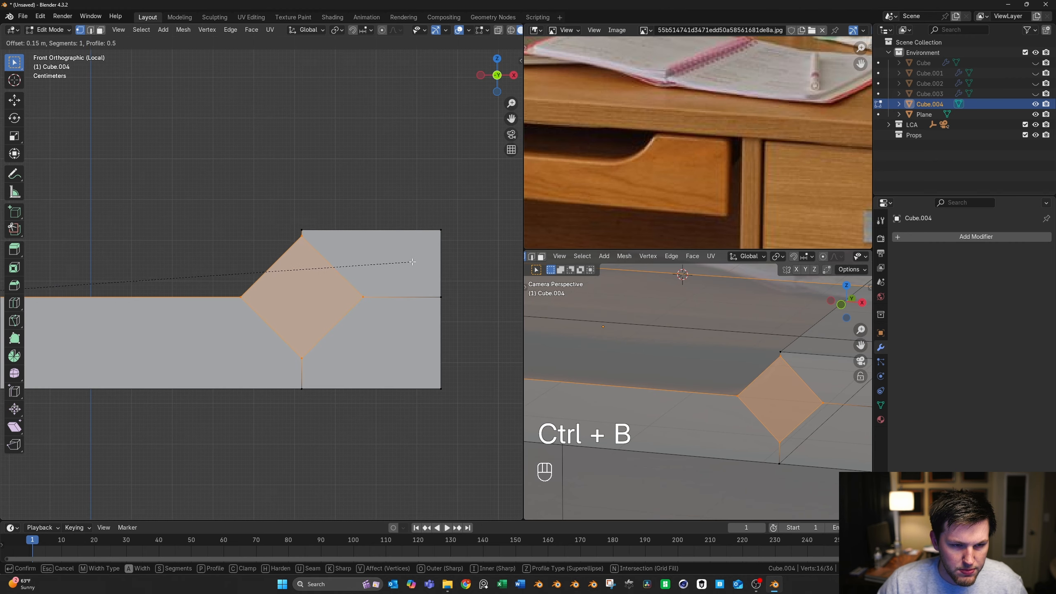
key("shift")
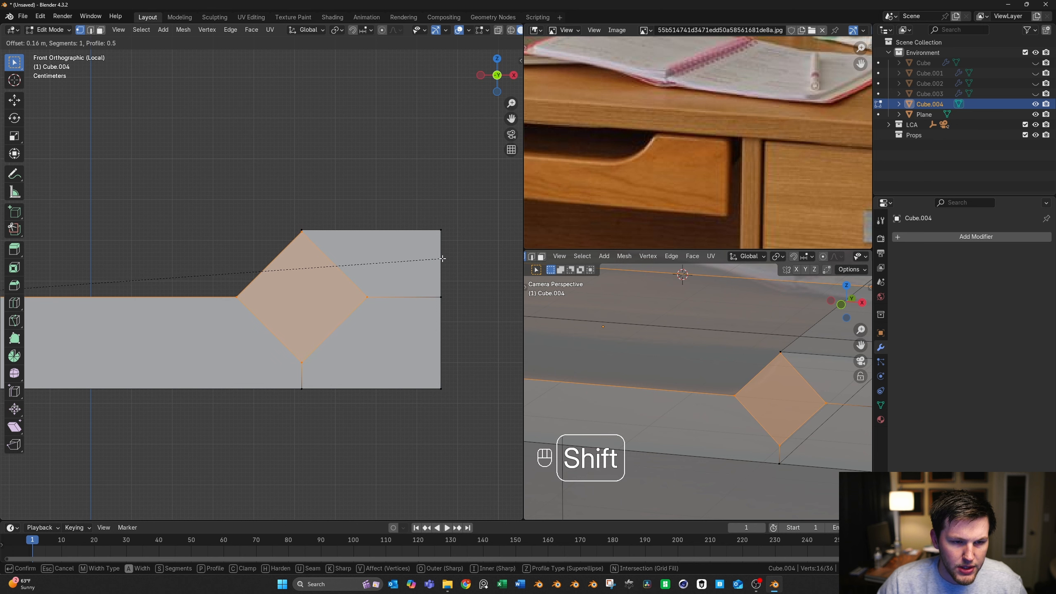
scroll(442, 259, "up", 6)
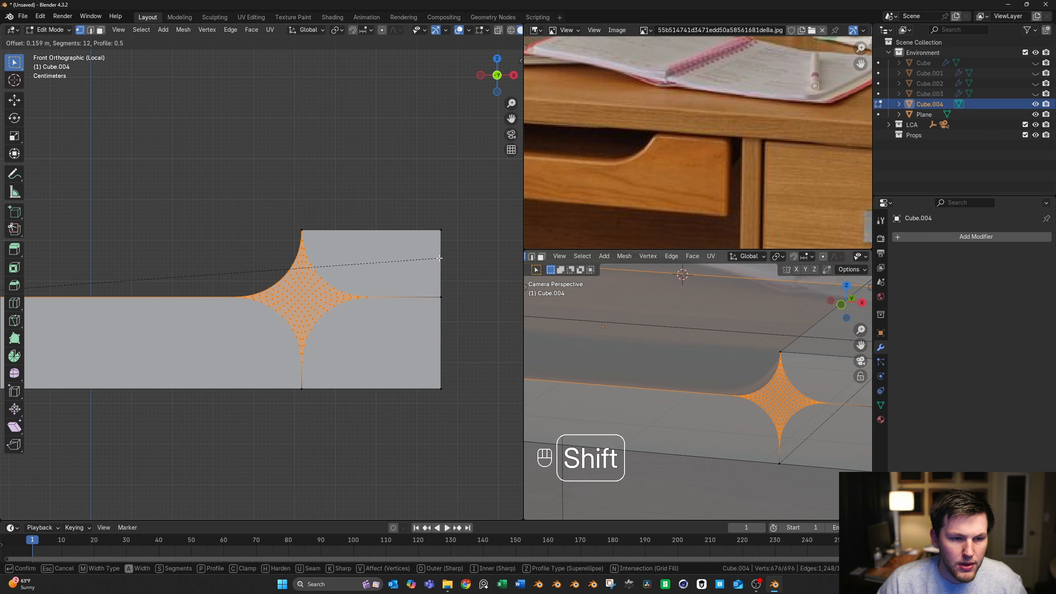
left_click(439, 258)
scroll(434, 275, "down", 6)
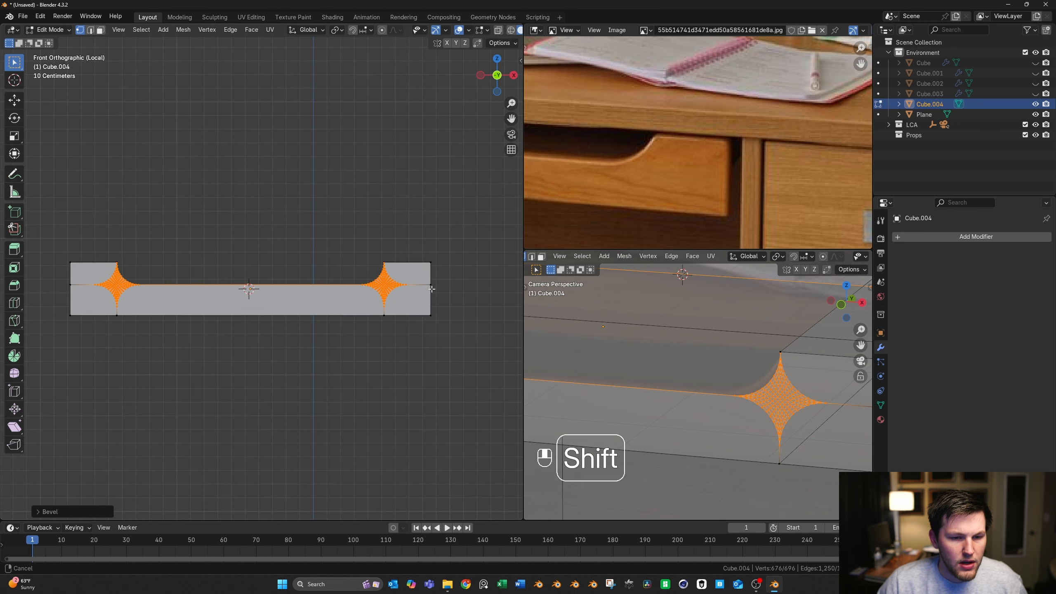
Set the pivot point to Median Point and try to scale the beveled cutout corners
key("period")
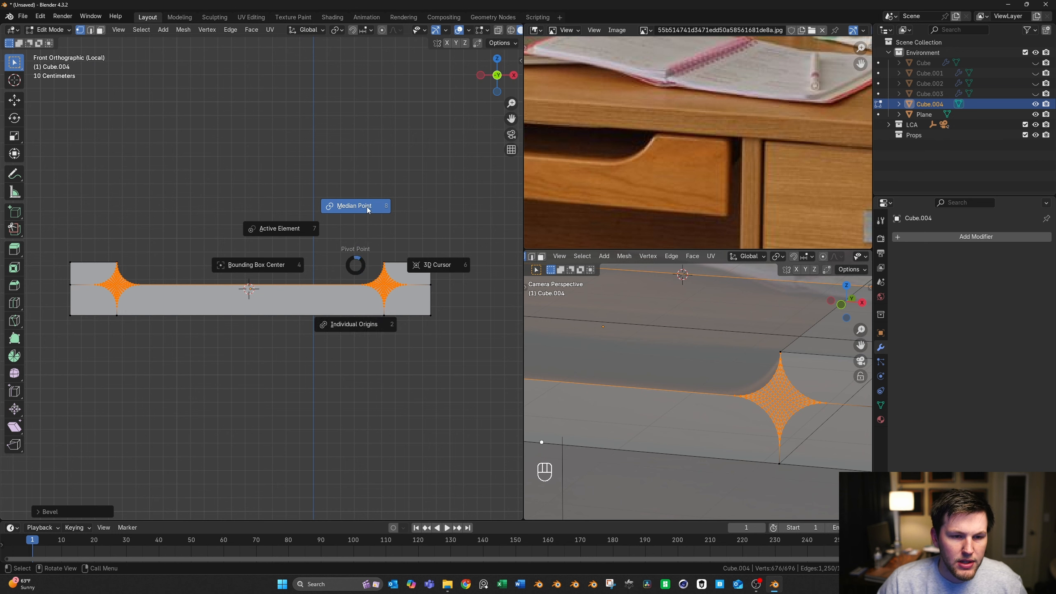
left_click(368, 206)
key("s")
right_click(424, 260)
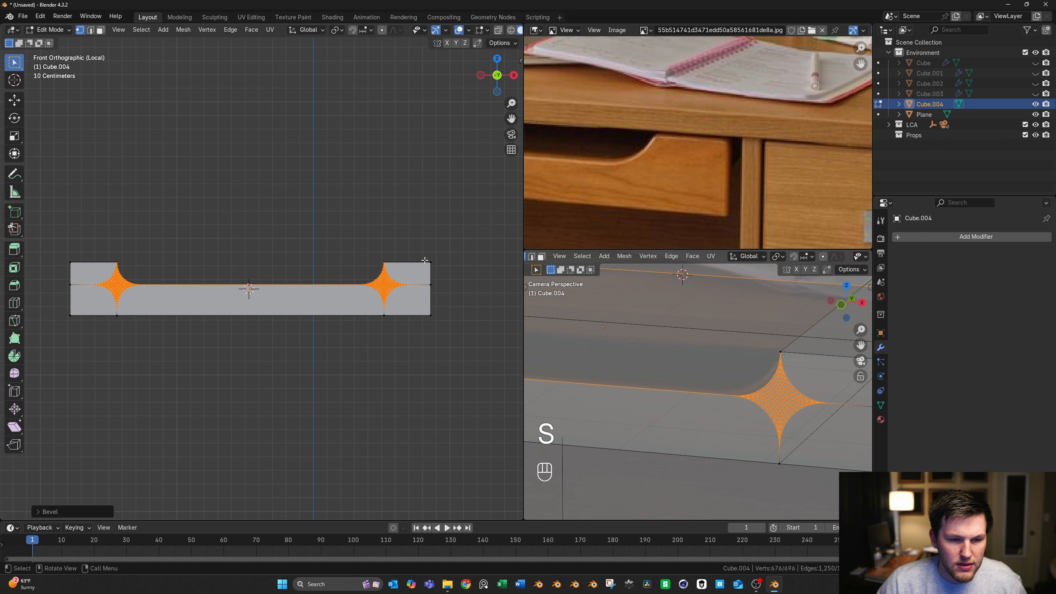
scroll(424, 260, "up", 3)
scroll(381, 273, "down", 2)
scroll(269, 286, "down", 1)
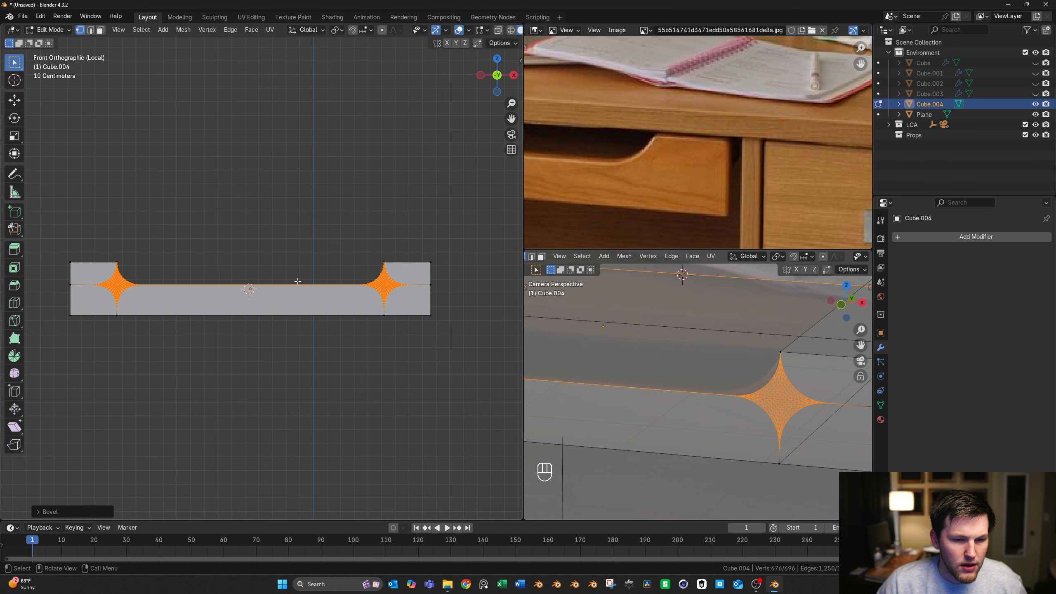
scroll(291, 281, "up", 2)
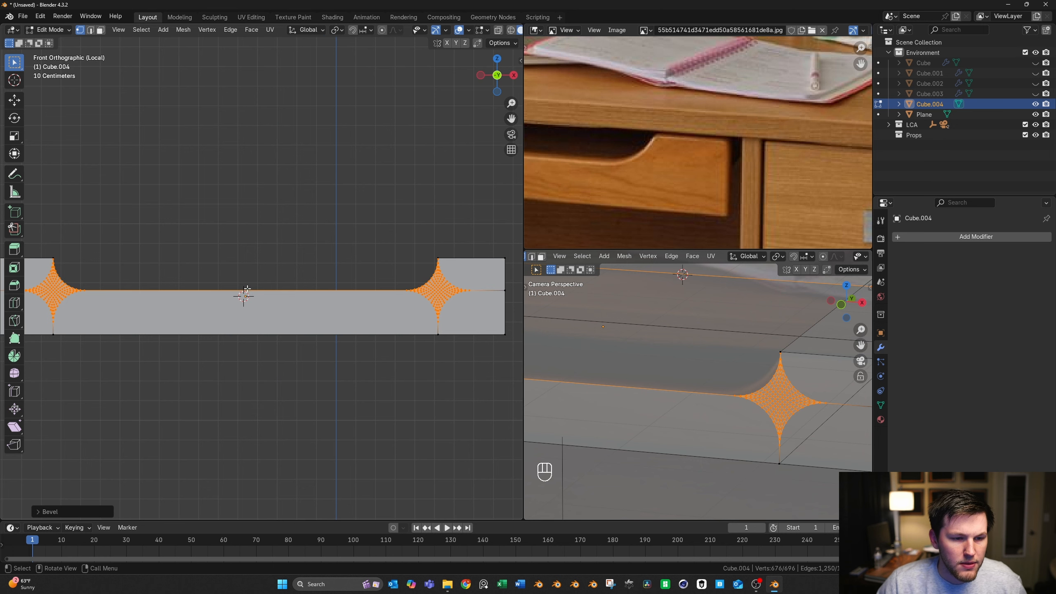
Set the pivot point to 3D Cursor and try to scale the beveled corners inward along X
key("period")
left_click(324, 273)
key("s")
key("x")
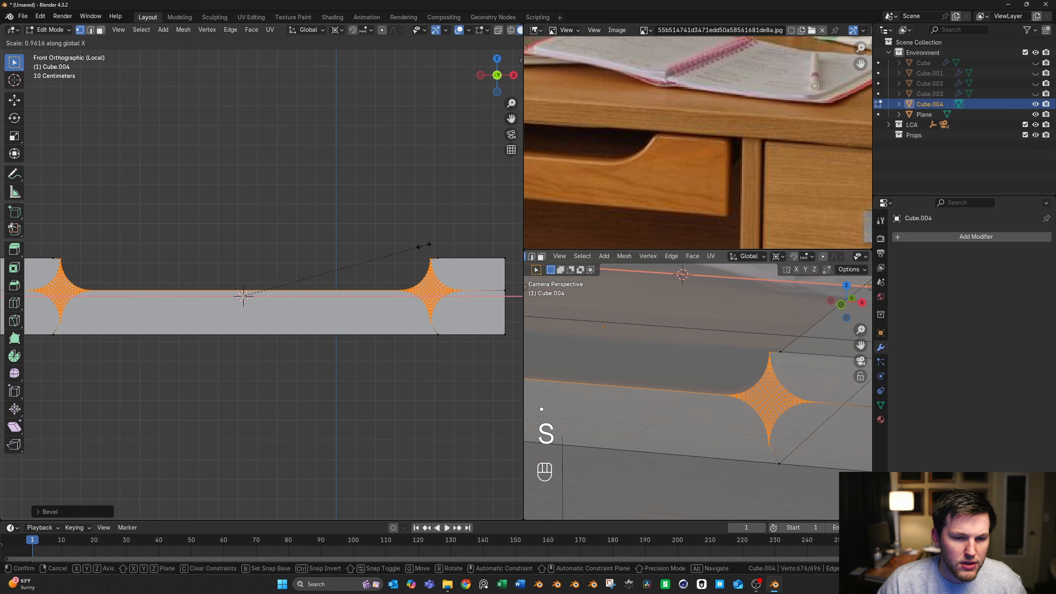
left_click(424, 246)
scroll(424, 250, "down", 1)
middle_click_drag(374, 270, 300, 278, "shift")
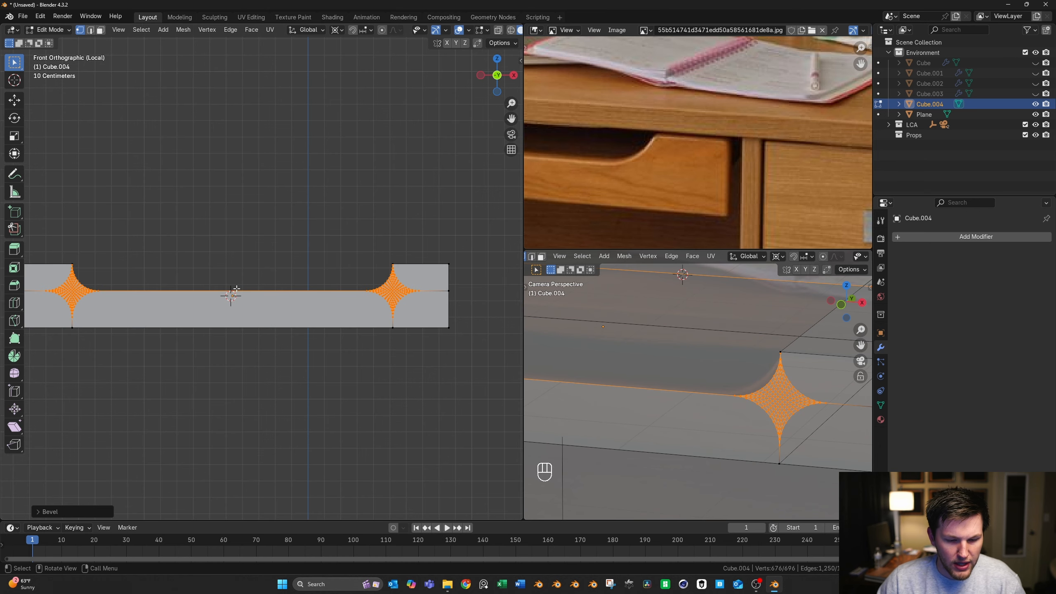
Turn on proportional editing and try to scale the beveled corners inward along X with it
key("o")
key("s")
key("x")
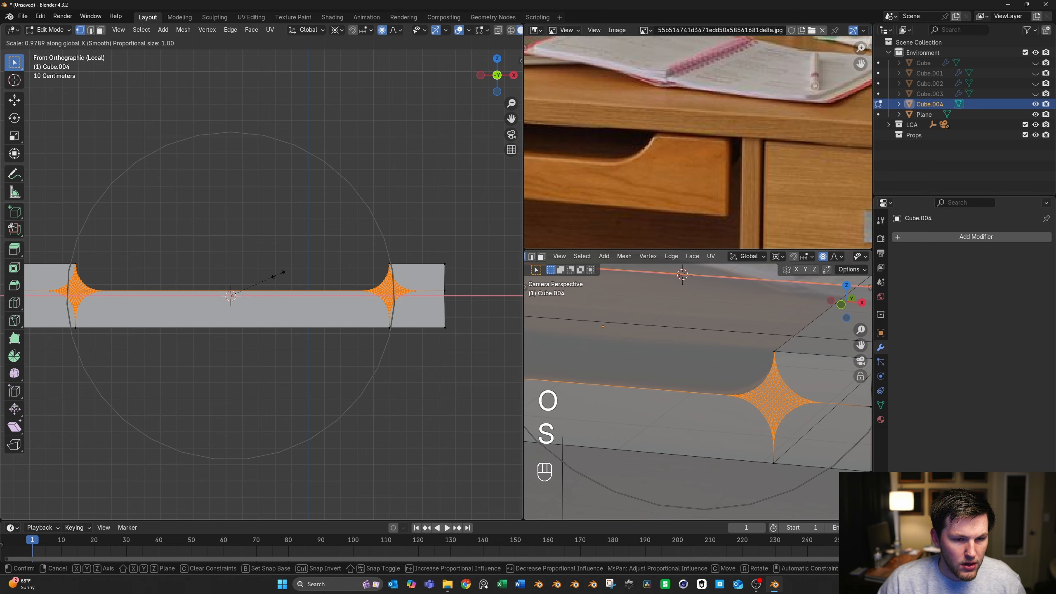
scroll(268, 276, "up", 4)
left_click(231, 295)
Return the drawer to Object Mode and examine the rounded handle cutout from an angle
key("Tab")
scroll(261, 267, "down", 3)
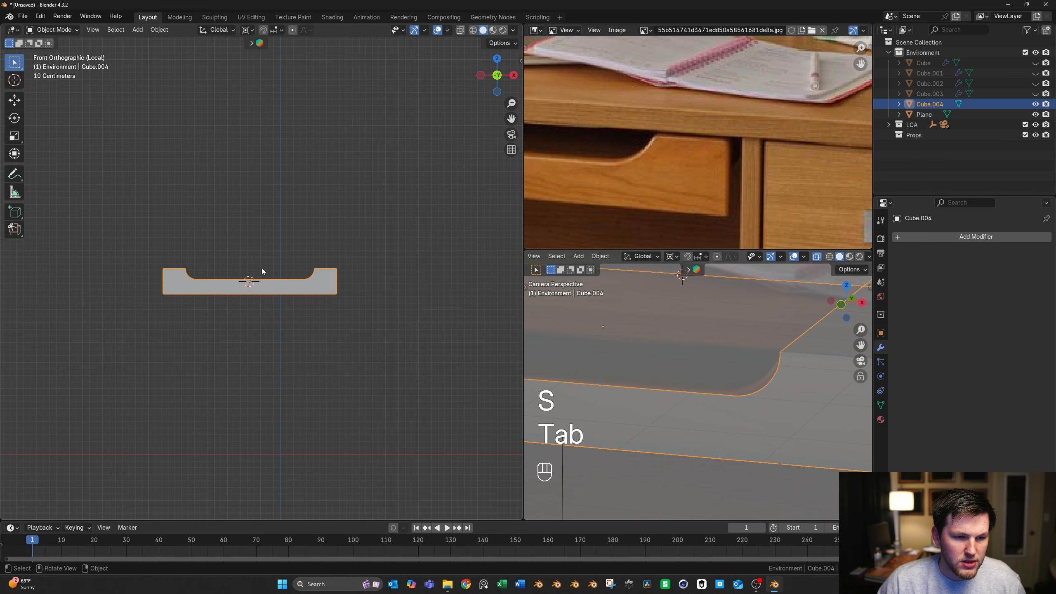
middle_click_drag(261, 267, 269, 289)
scroll(269, 287, "up", 6)
mouse_move(448, 266)
middle_mouse_down("shift")
mouse_move(370, 281)
mouse_move(390, 251)
mouse_move(373, 250)
mouse_move(436, 249)
middle_mouse_up("shift")
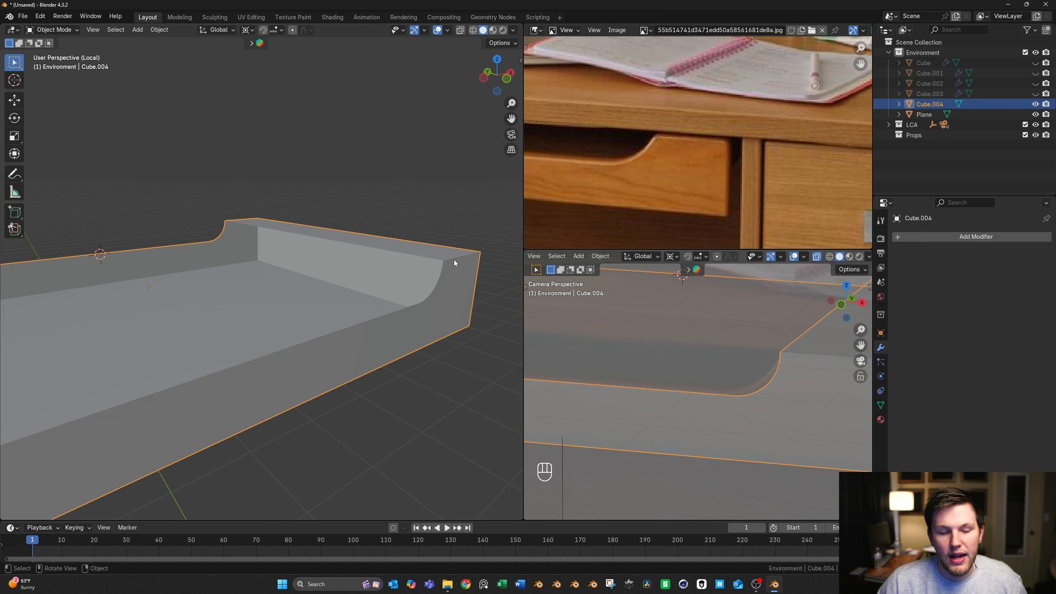
Add a Solidify modifier to the drawer and set its thickness to 0.03 m
left_click(921, 238)
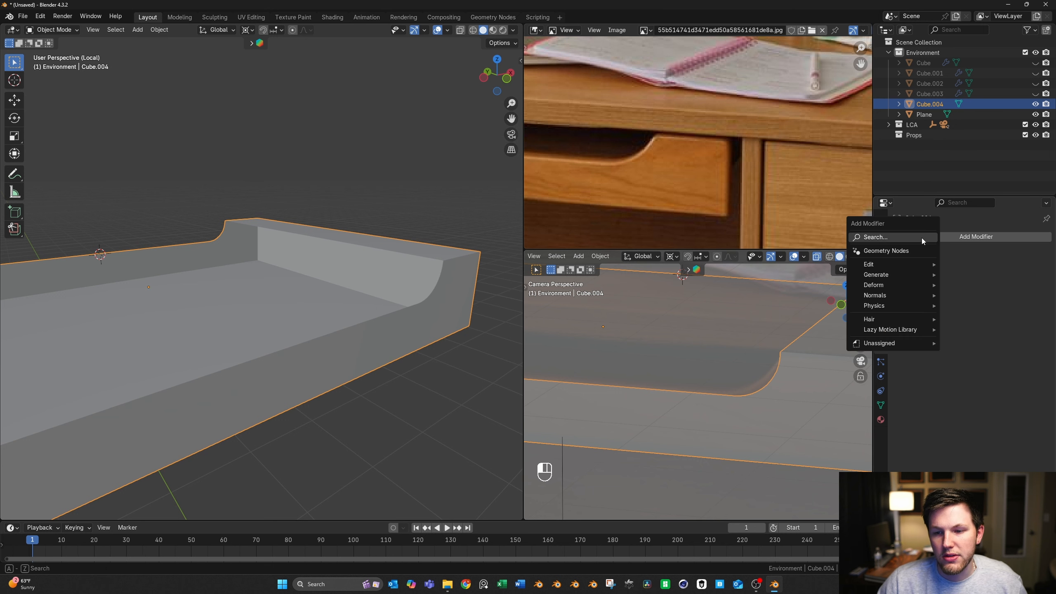
left_click(962, 239)
type("solid")
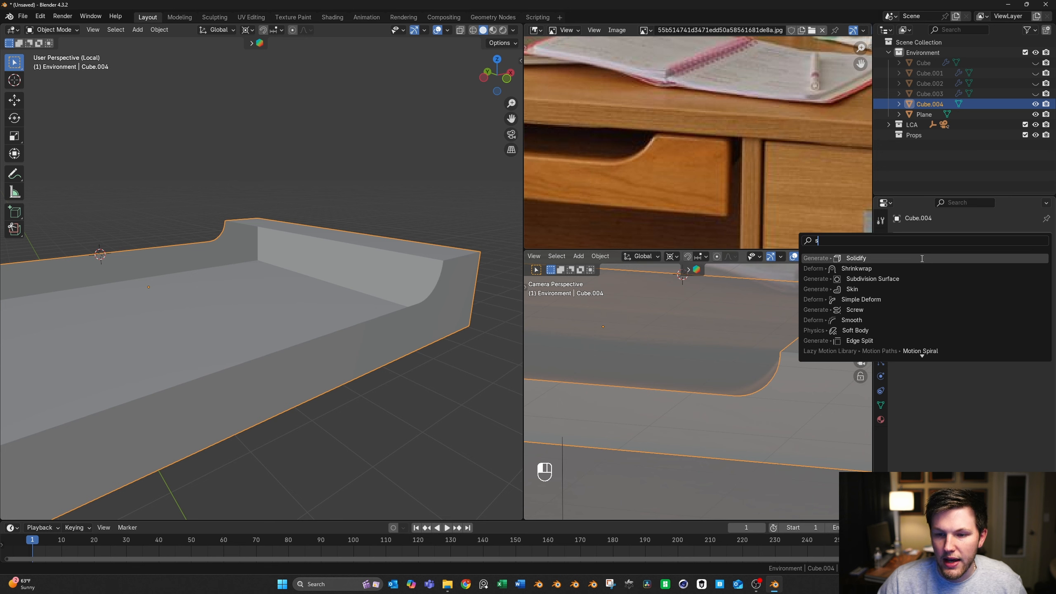
left_click(902, 263)
scroll(421, 276, "up", 5)
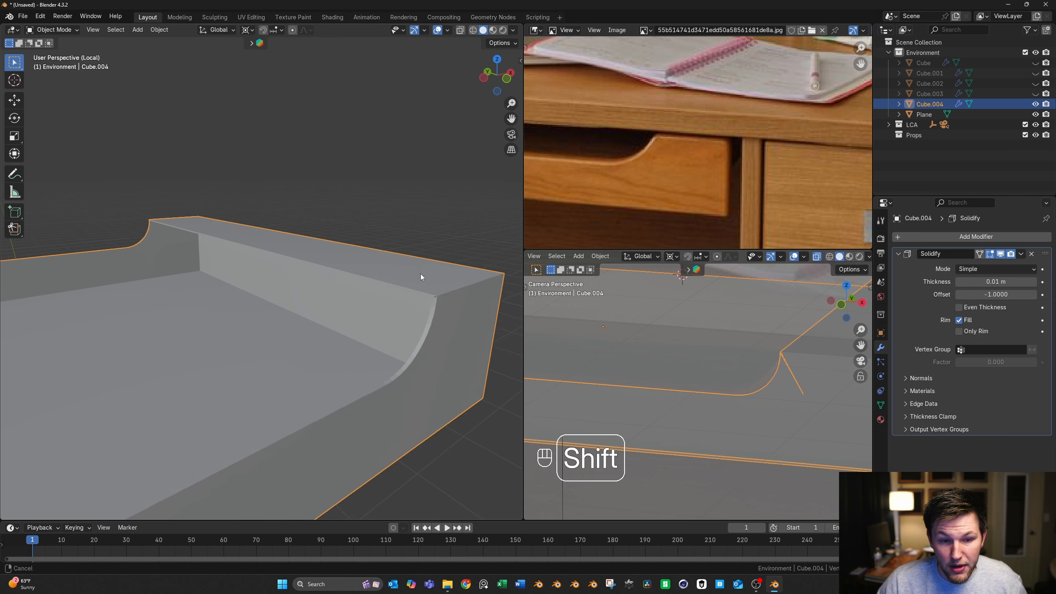
left_click_drag(1010, 282, 1039, 283, "shift")
middle_click_drag(452, 309, 399, 278, "shift")
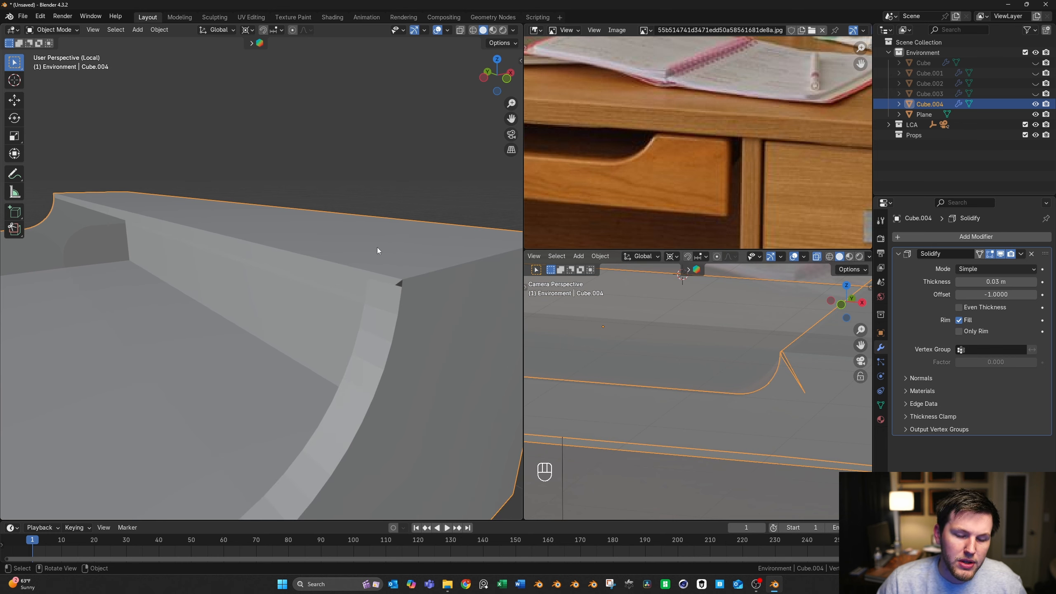
Apply Shade Auto Smooth to the solidified drawer
scroll(419, 291, "down", 5)
middle_click_drag(419, 291, 307, 292)
right_click(307, 292)
left_click(300, 258)
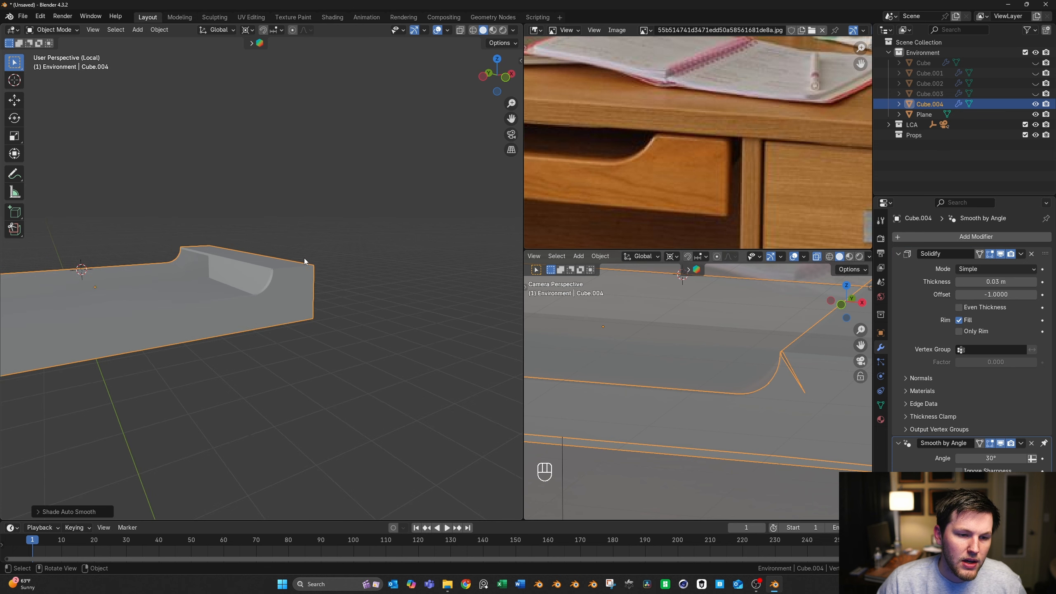
left_click(306, 253)
left_click(297, 286)
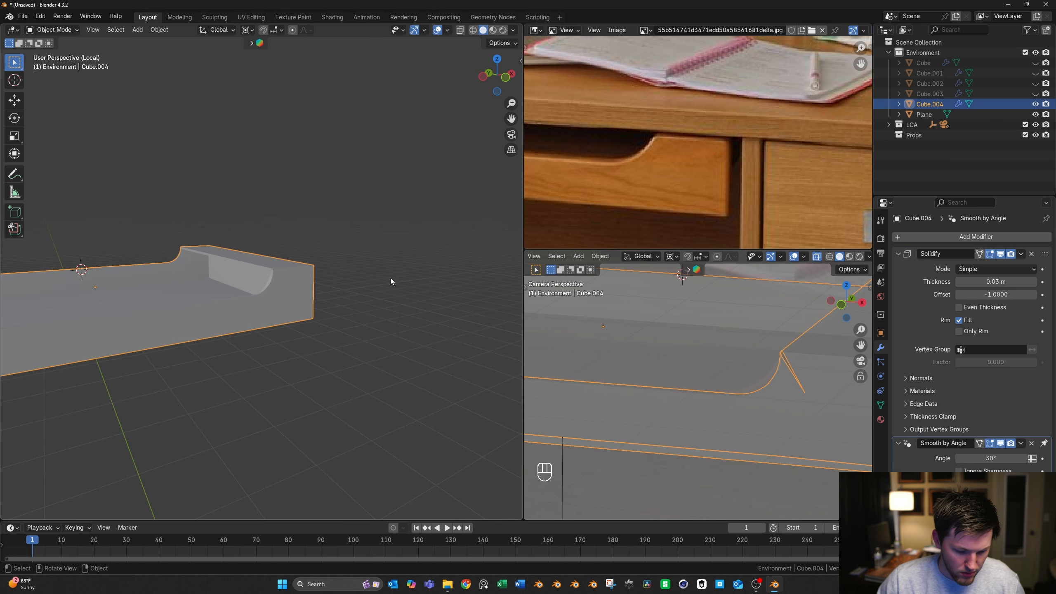
Leave local view and unhide all the desk parts around the drawer
key("slash")
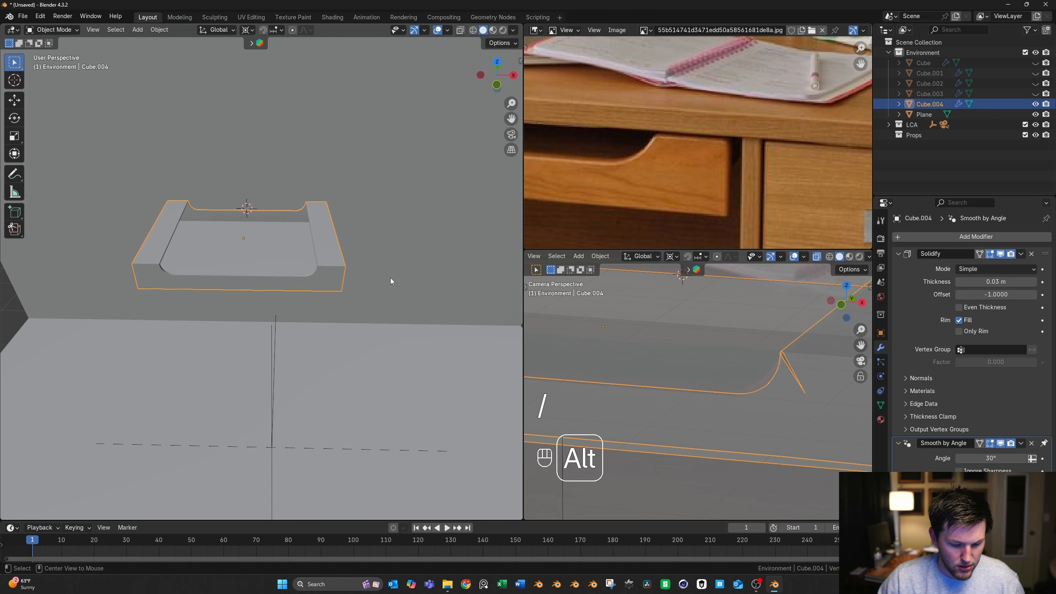
key("alt+h")
scroll(395, 287, "down", 3)
middle_click_drag(435, 252, 321, 279)
scroll(309, 267, "up", 4)
Copy the desktop's Bevel modifier to the drawer with the desktop as the active object
left_click(379, 264)
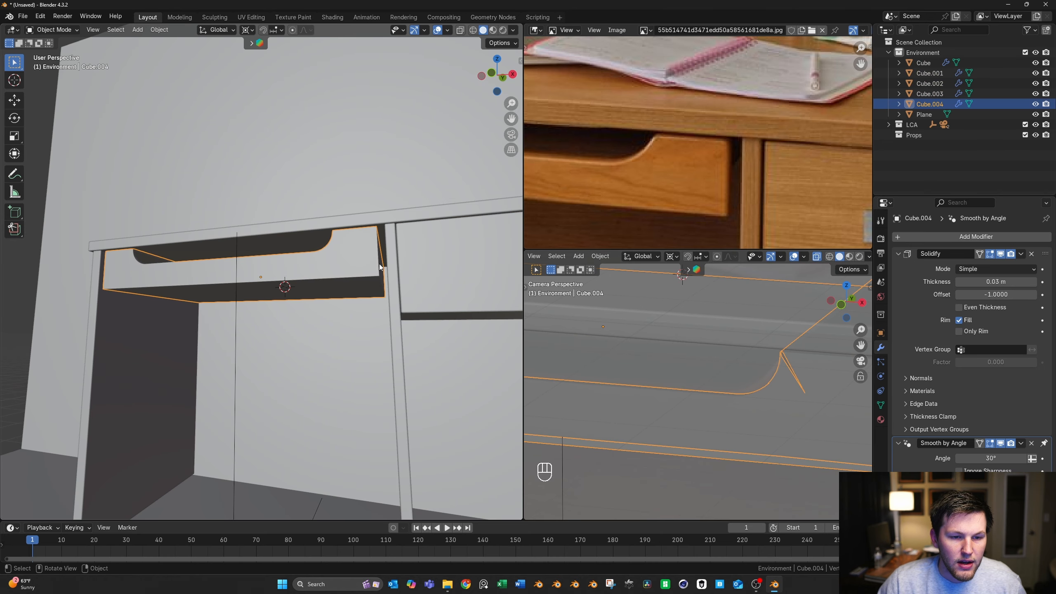
left_click(363, 223, "shift")
key("ctrl+l")
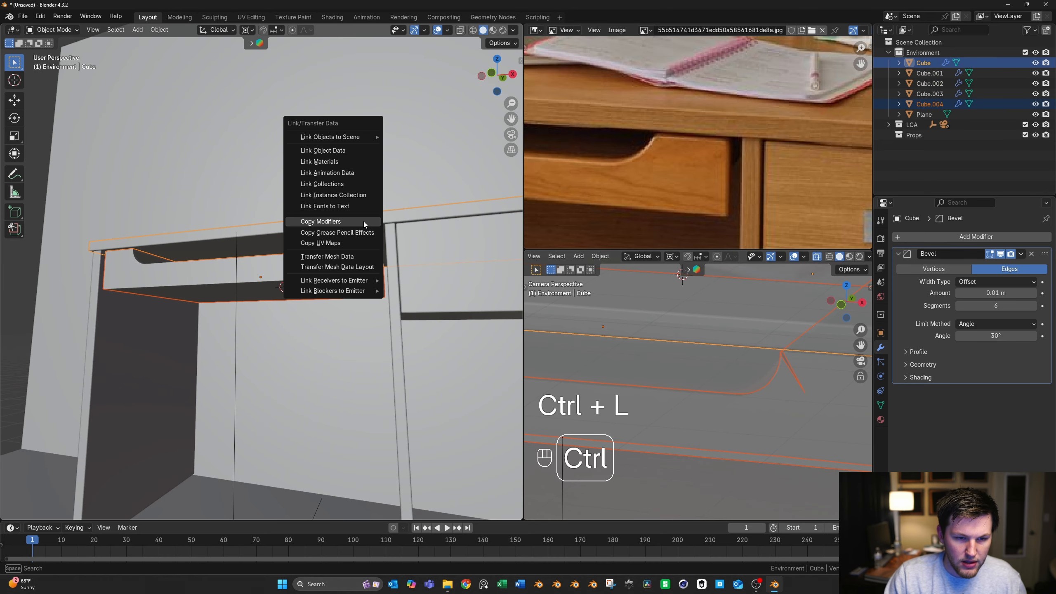
middle_click_drag(364, 221, 350, 258)
scroll(305, 282, "up", 4)
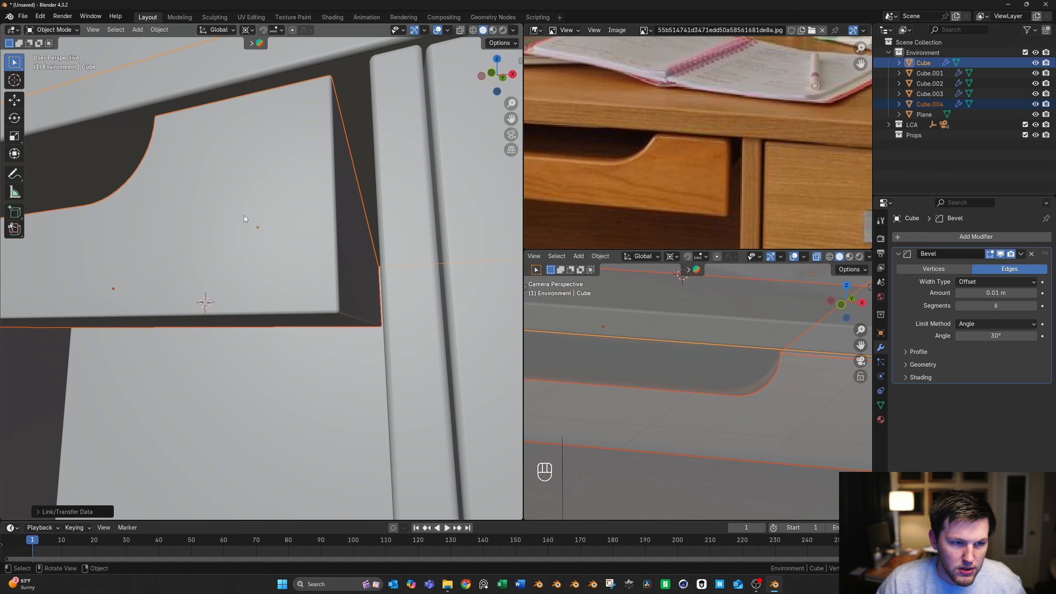
middle_click_drag(244, 215, 457, 261, "shift")
scroll(295, 226, "down", 3)
Try to extrude the drawer's floor faces by about -0.059 m along their normal, and undo the extrusion
left_click(282, 159)
scroll(290, 241, "down", 4)
middle_click_drag(255, 270, 283, 252)
middle_click_drag(265, 268, 210, 276, "shift")
scroll(316, 280, "up", 2)
left_click(317, 280)
scroll(318, 280, "up", 1)
key("Tab")
key("3")
left_click(299, 280)
left_click(328, 278, "shift")
left_click(159, 273, "shift")
key("e")
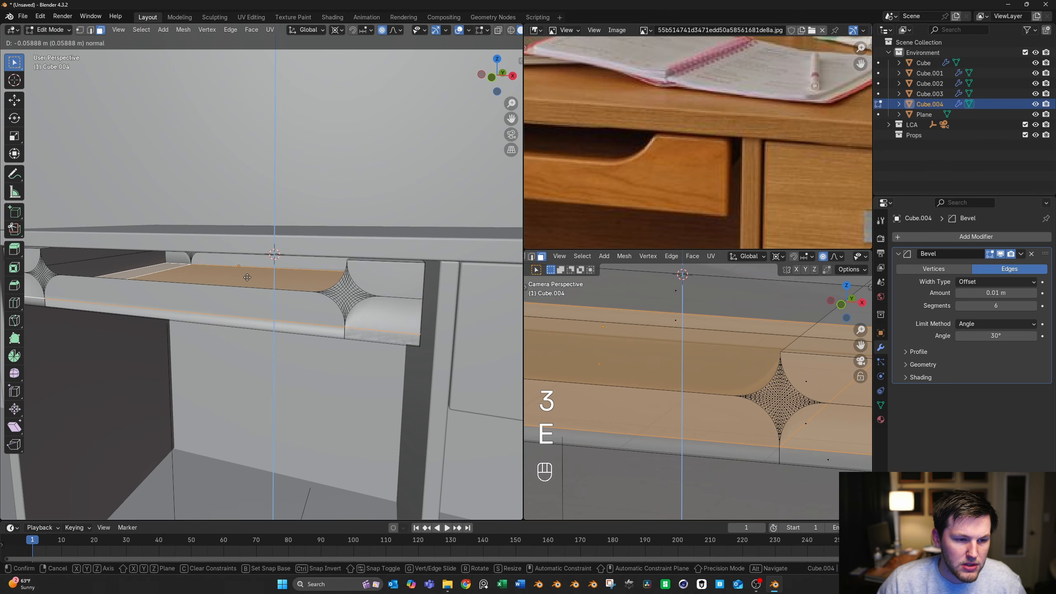
left_click(248, 276)
key("ctrl+z")
key("Tab")
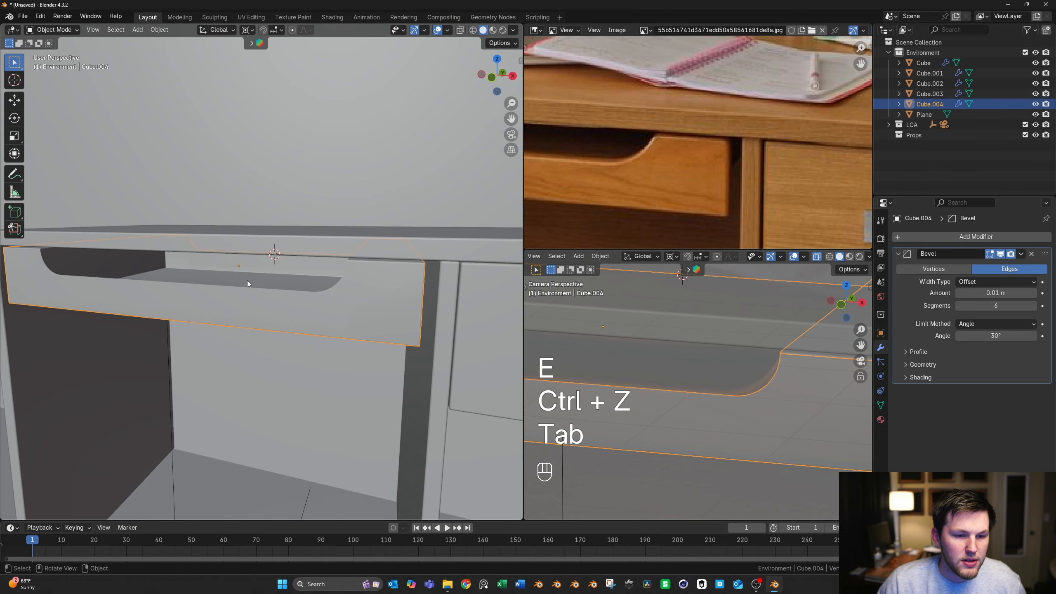
Try a much larger amount on the drawer's Bevel modifier and undo the change
scroll(247, 281, "down", 4)
scroll(262, 279, "up", 5)
middle_click_drag(286, 294, 396, 268)
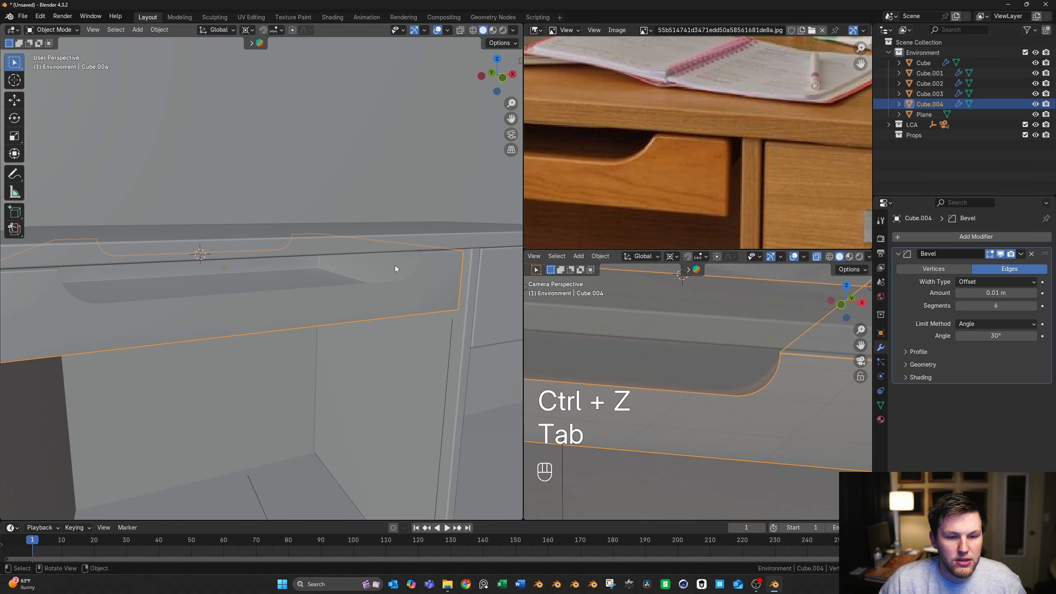
left_click_drag(1005, 296, 1026, 296, "shift")
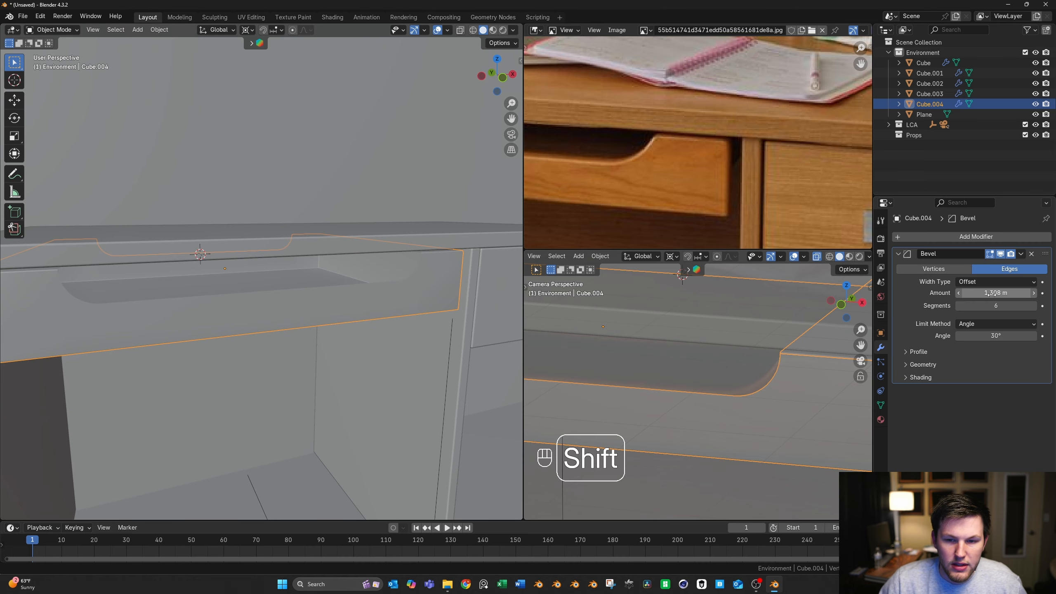
key("ctrl+z")
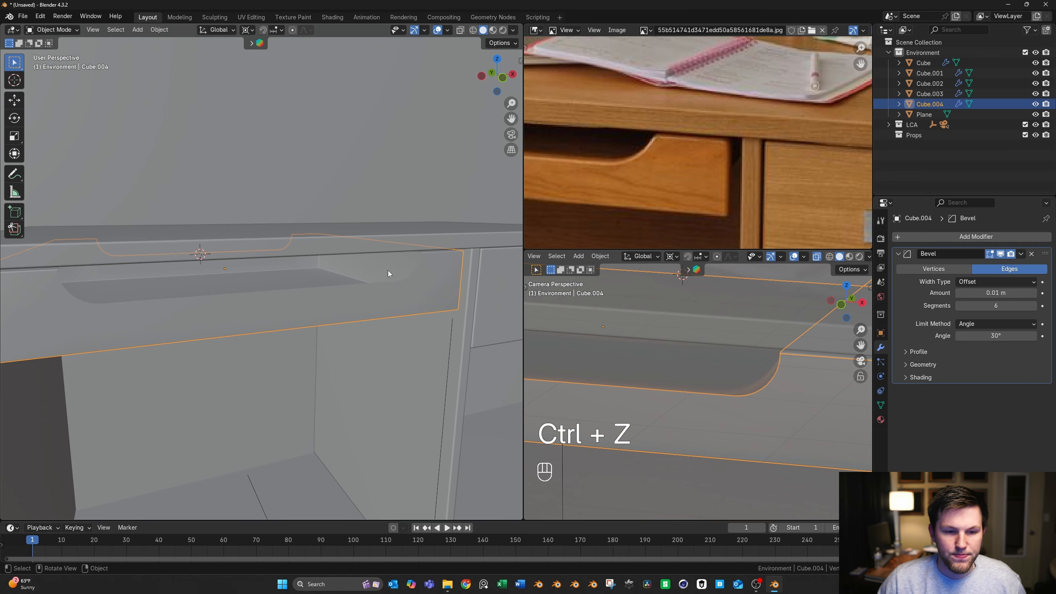
Collapse the drawer's Bevel modifier and add a Solidify modifier after it
left_click(899, 253)
left_click(906, 237)
type("s")
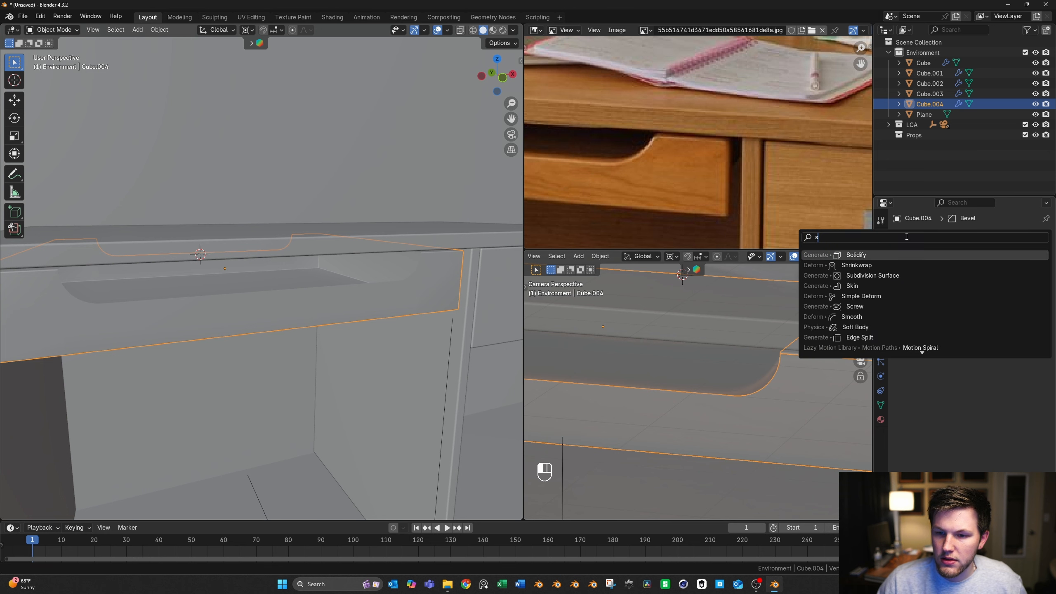
left_click(897, 254)
Apply Shade Auto Smooth to the drawer with the Bevel and Solidify modifiers
middle_click_drag(405, 259, 238, 267)
right_click(415, 291)
left_click(415, 290)
scroll(431, 290, "up", 4)
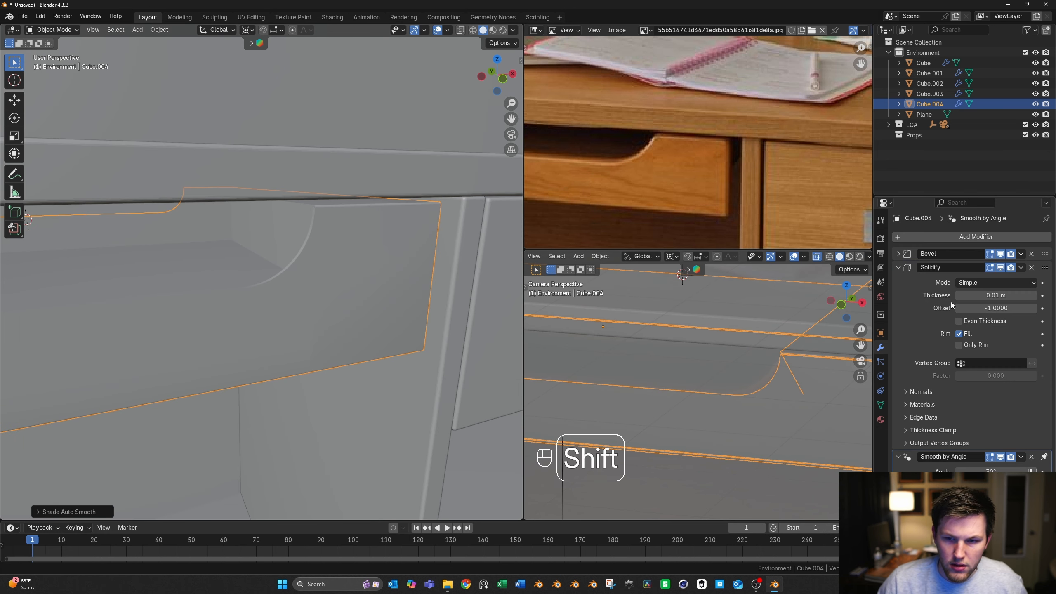
Set the drawer's Solidify thickness to about 0.102 m
left_click_drag(995, 295, 1016, 295)
middle_click_drag(418, 235, 373, 242)
scroll(360, 244, "down", 5)
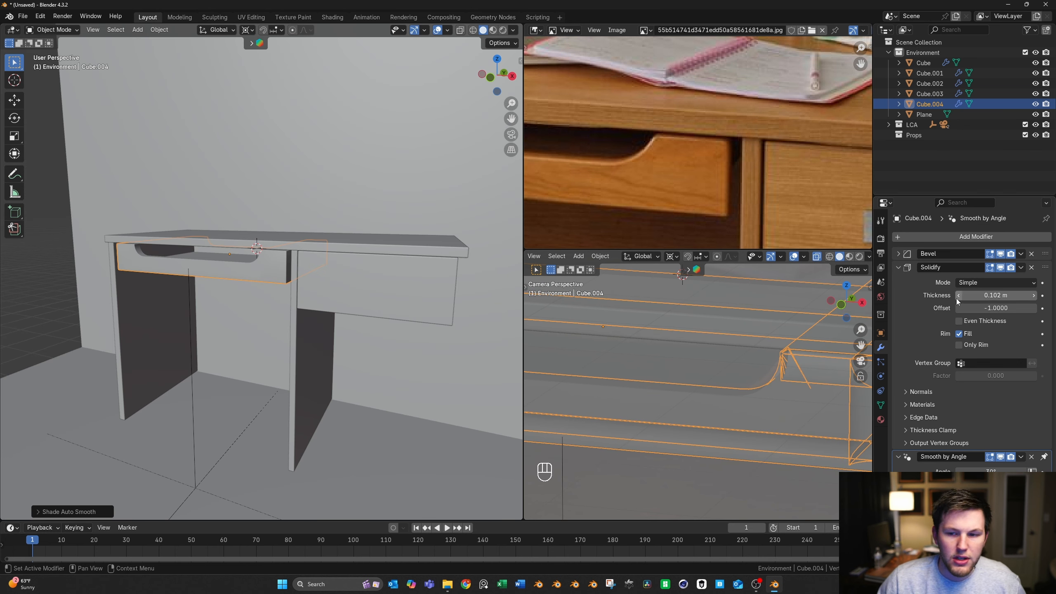
Reduce the drawer's Solidify thickness to 0.081 m
left_click_drag(999, 295, 990, 294, "shift")
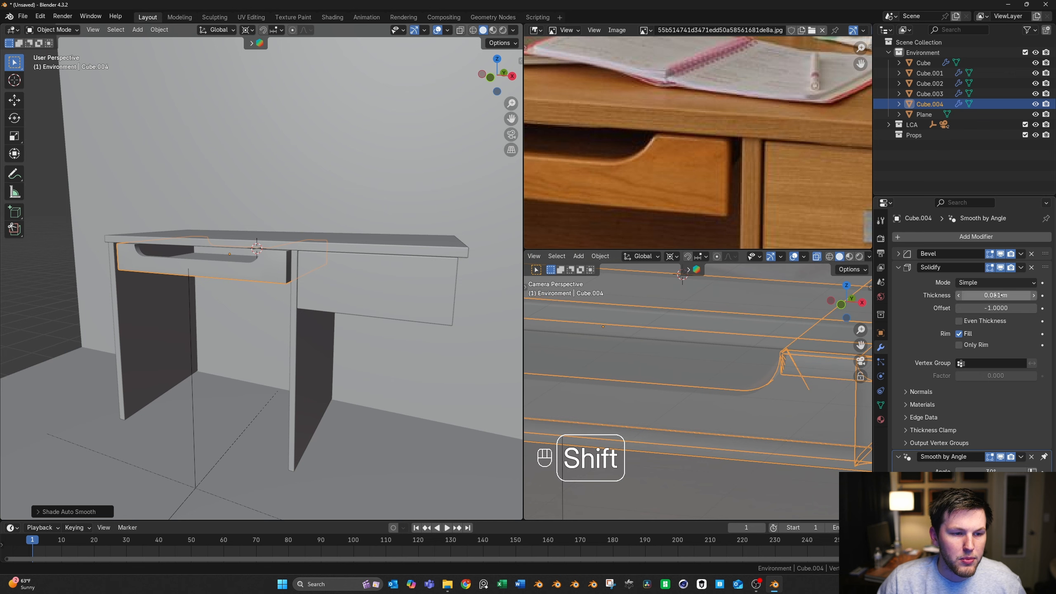
scroll(759, 299, "down", 8)
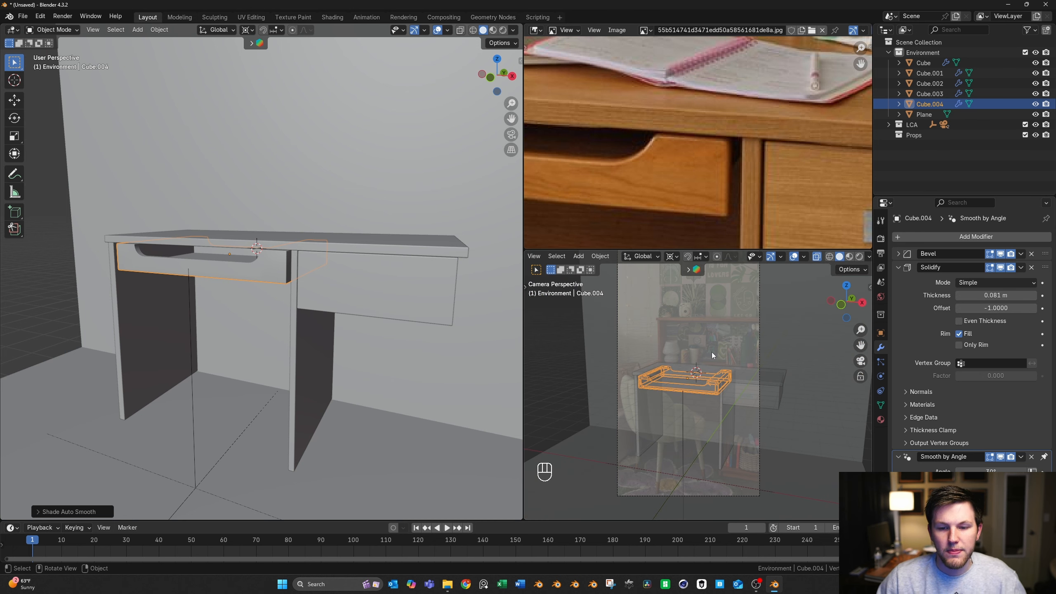
Duplicate the desk's outer left leg panel and place the copy above the desktop as a side for the hutch
left_click(117, 299)
scroll(677, 155, "down", 8)
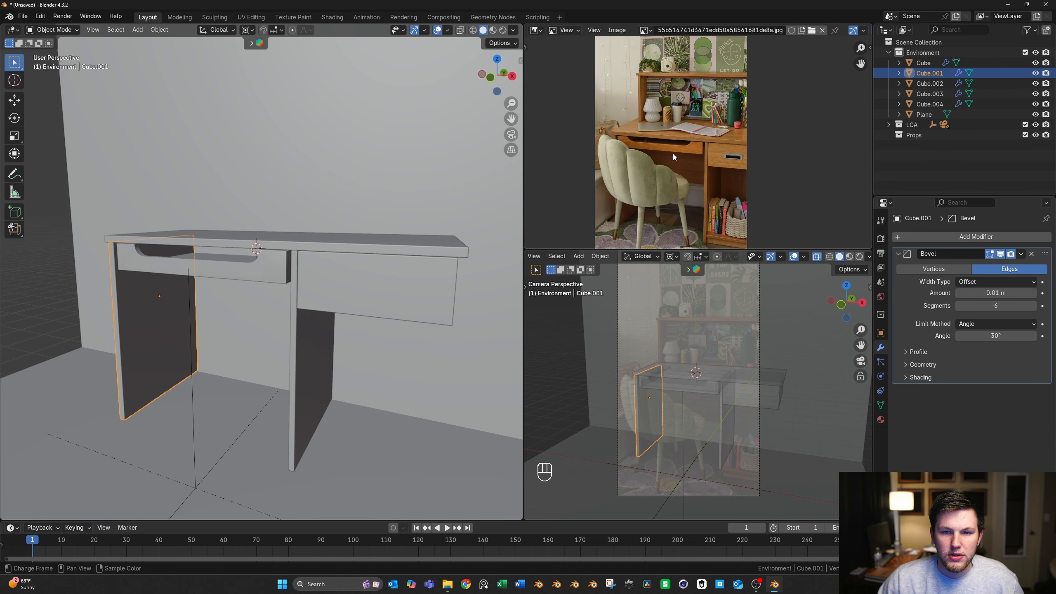
middle_click_drag(673, 154, 669, 195)
scroll(670, 195, "up", 4)
key("KP_1")
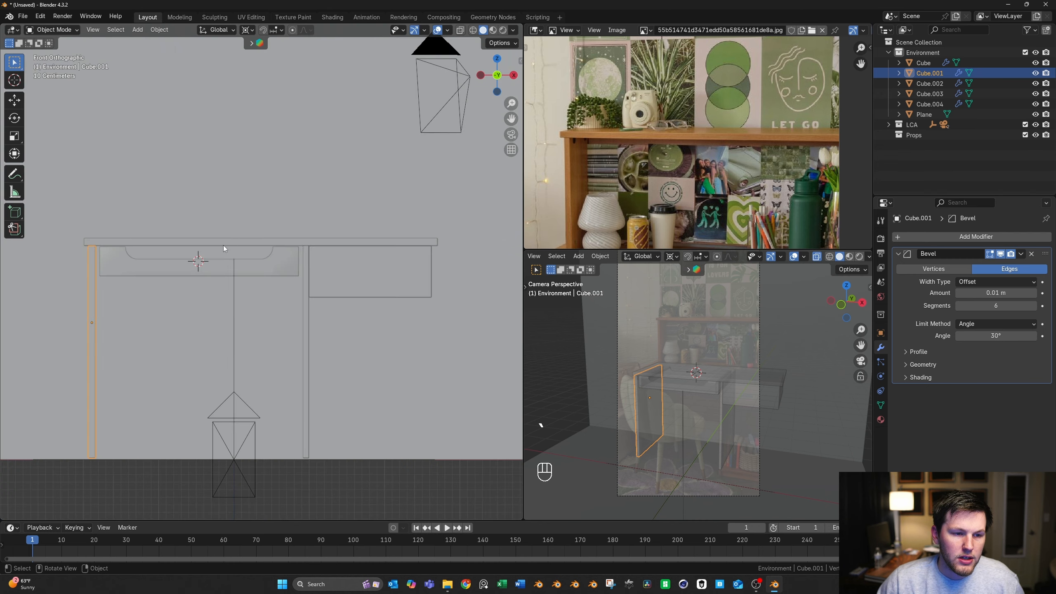
middle_click_drag(223, 245, 339, 270, "shift")
key("shift+d")
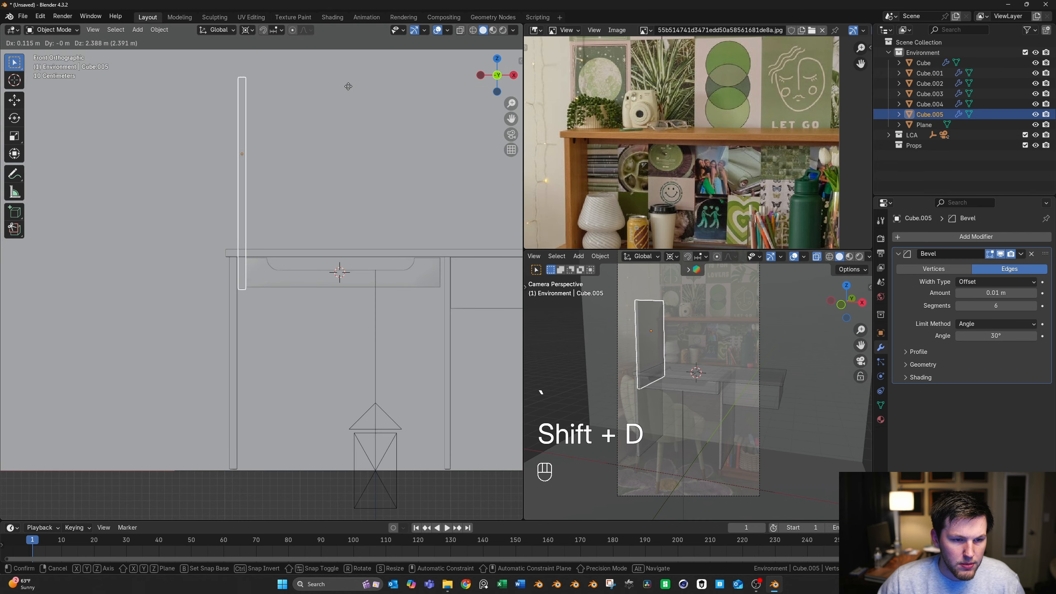
left_click(348, 90)
Move the duplicated panel's front face back along Y with proportional editing off, making it shallower like the hutch side in the photo
scroll(707, 366, "up", 4)
scroll(708, 365, "up", 3)
scroll(606, 160, "down", 2)
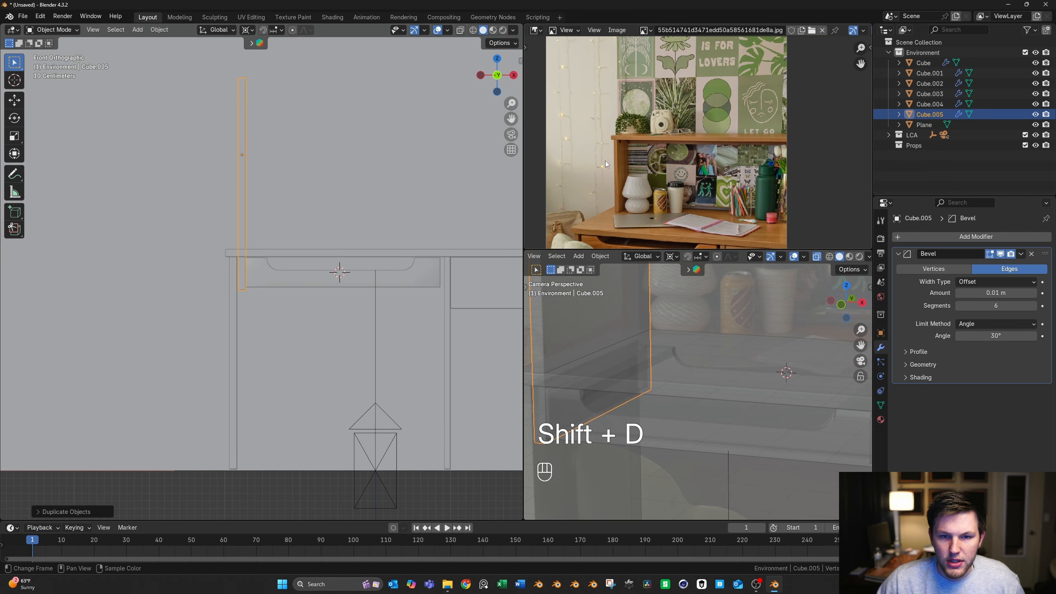
middle_click_drag(603, 213, 612, 199, "shift")
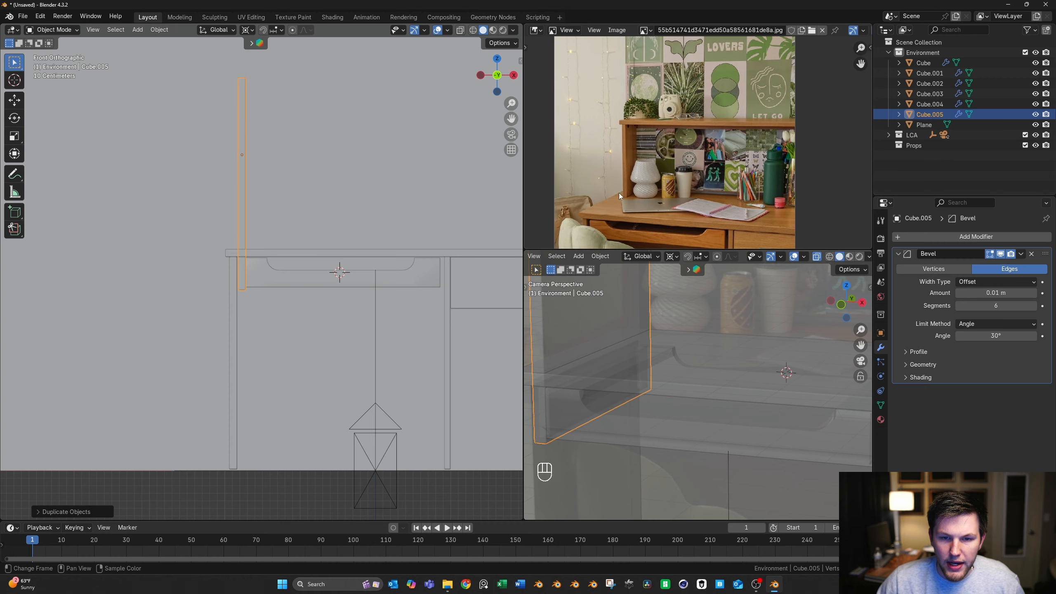
middle_click_drag(379, 235, 406, 300)
key("Tab")
key("3")
left_click(253, 231)
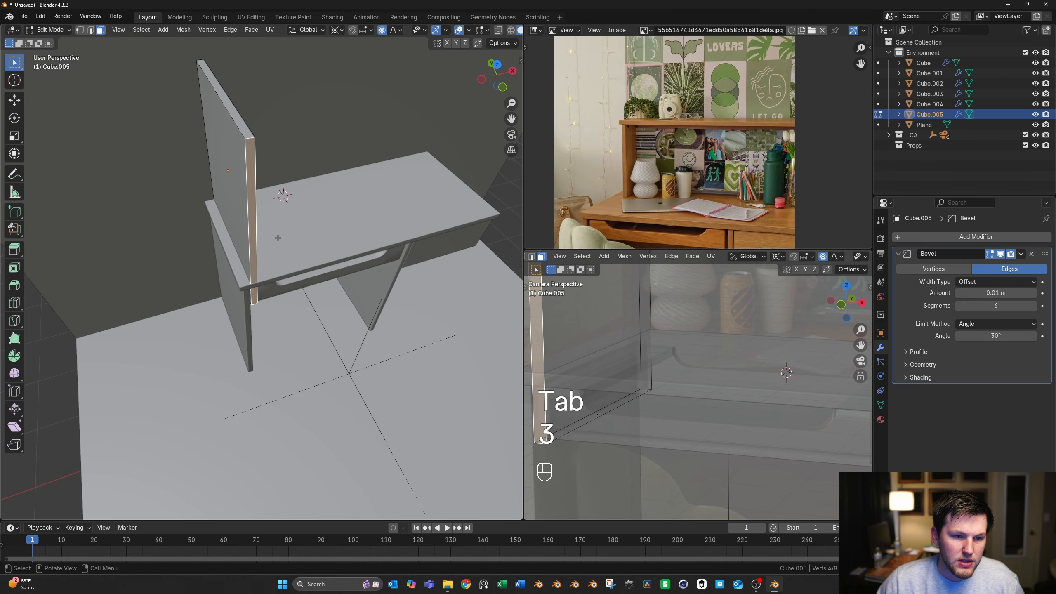
key("g")
right_click(277, 238)
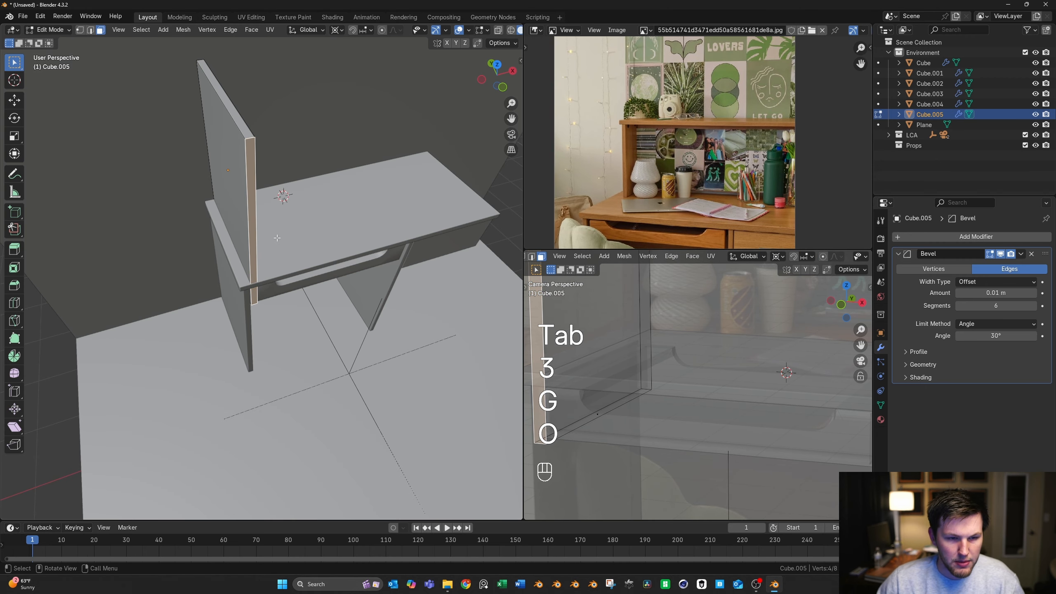
key("g")
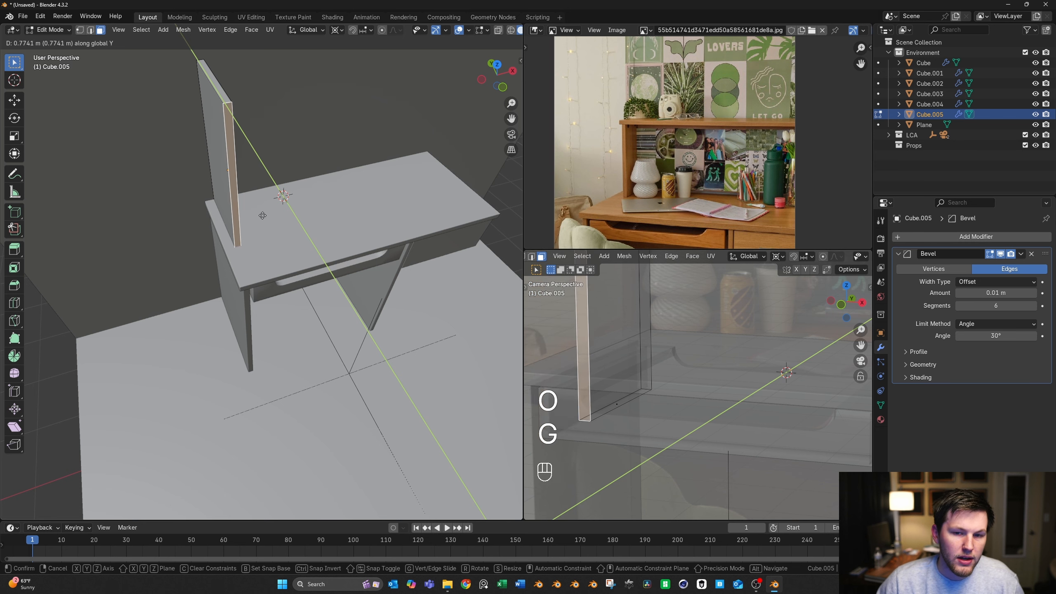
left_click(229, 138)
Refine the hutch panel's depth at its front face and shift the whole panel about 0.14 m along X to match the photo
scroll(339, 150, "up", 5)
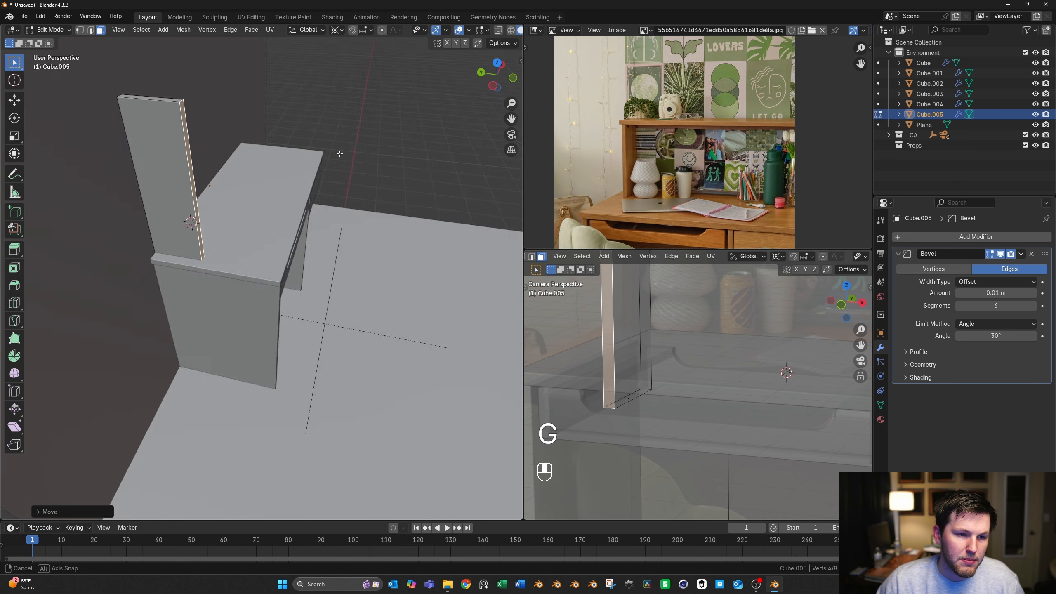
middle_click_drag(365, 142, 323, 234)
scroll(341, 204, "down", 5)
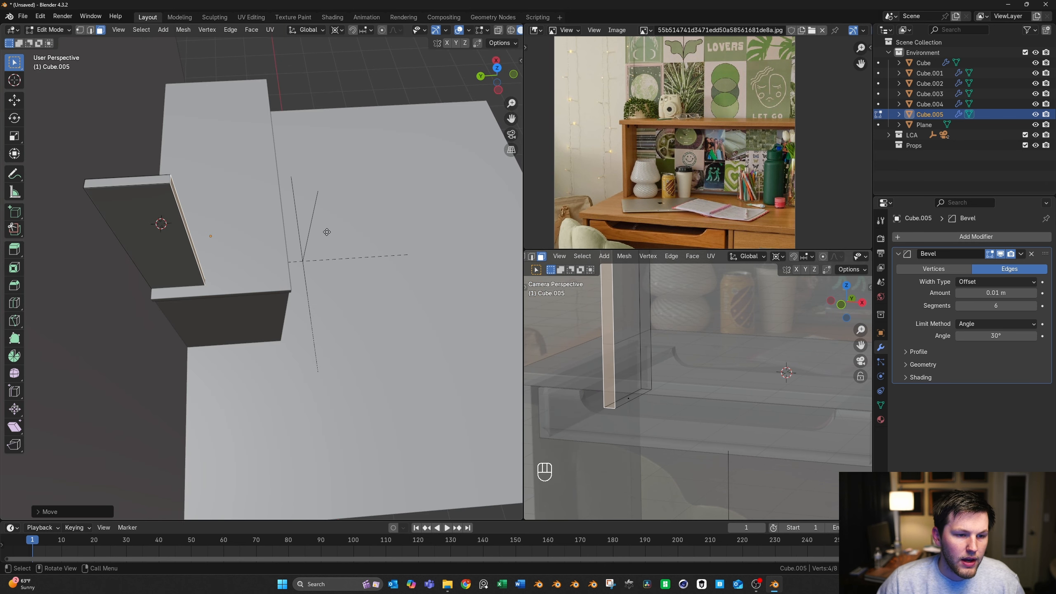
key("g")
key("Tab")
middle_click_drag(646, 315, 658, 340, "shift")
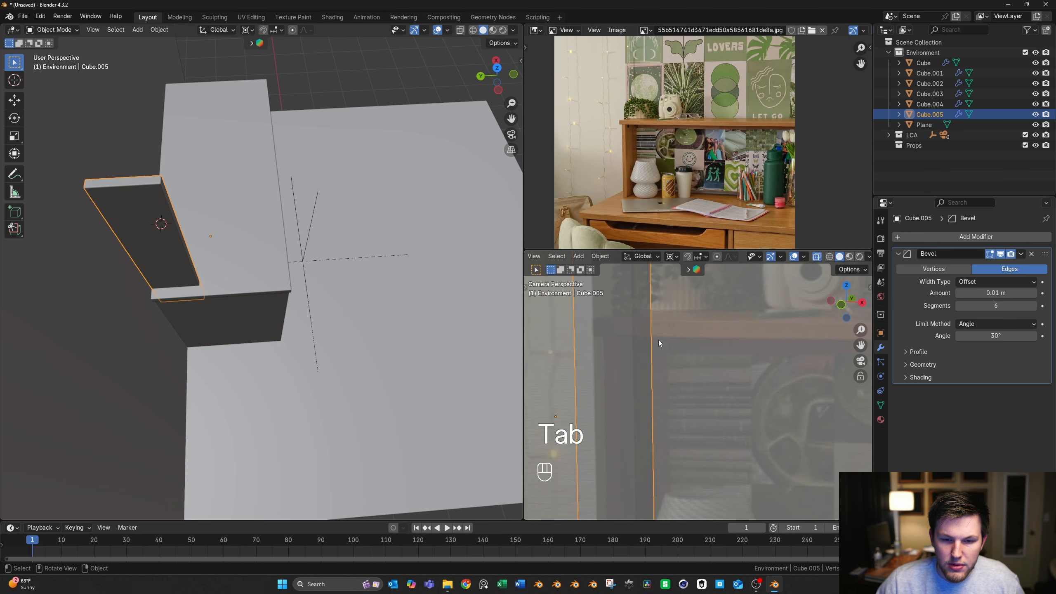
key("g")
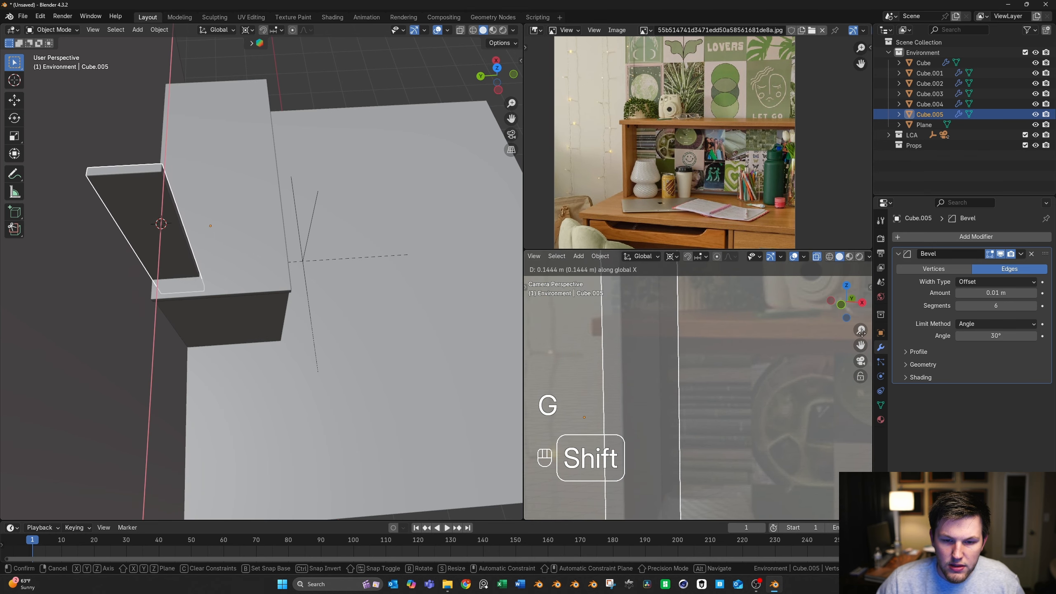
left_click(861, 333)
Select all of the hutch panel's geometry in Edit Mode and set the pivot point to Individual Origins
middle_click_drag(393, 258, 215, 327)
key("Tab")
scroll(266, 249, "up", 4)
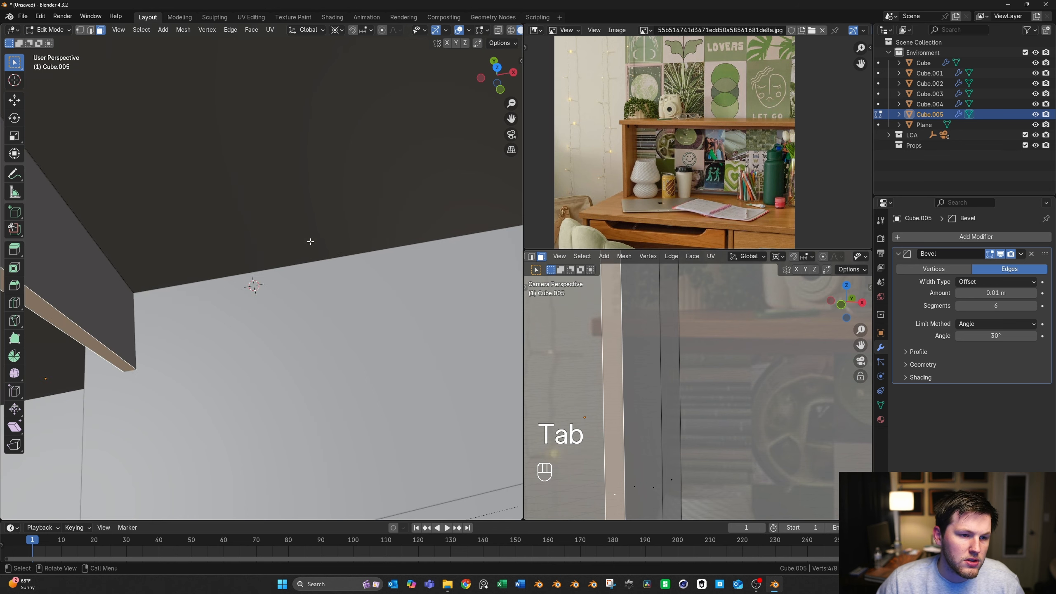
middle_click_drag(310, 241, 447, 236, "shift")
scroll(447, 235, "down", 1)
key("s")
key("x")
right_click(435, 233)
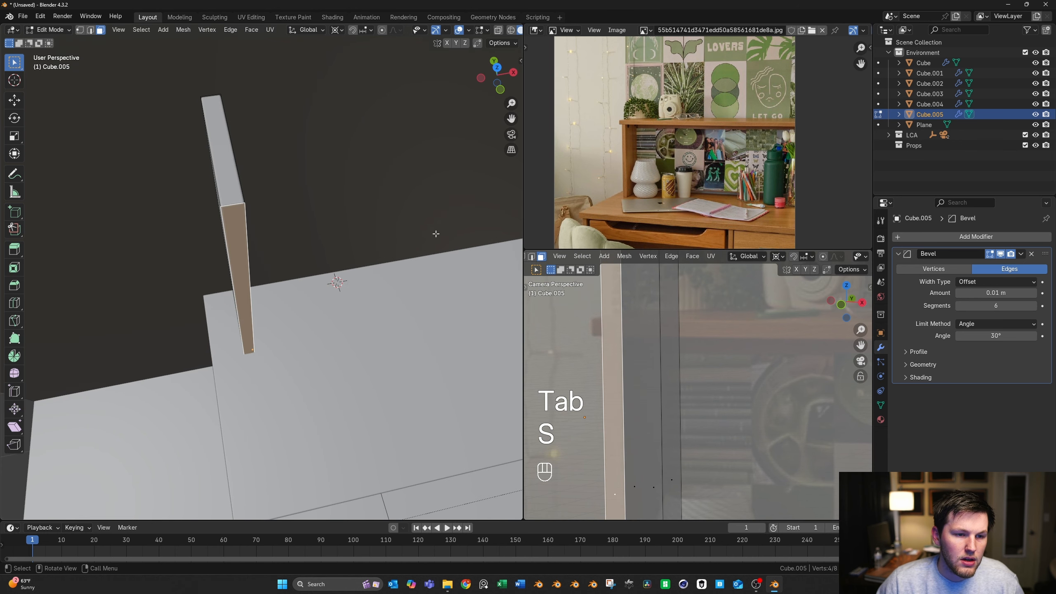
key("a")
key("s")
right_click(426, 233)
key("period")
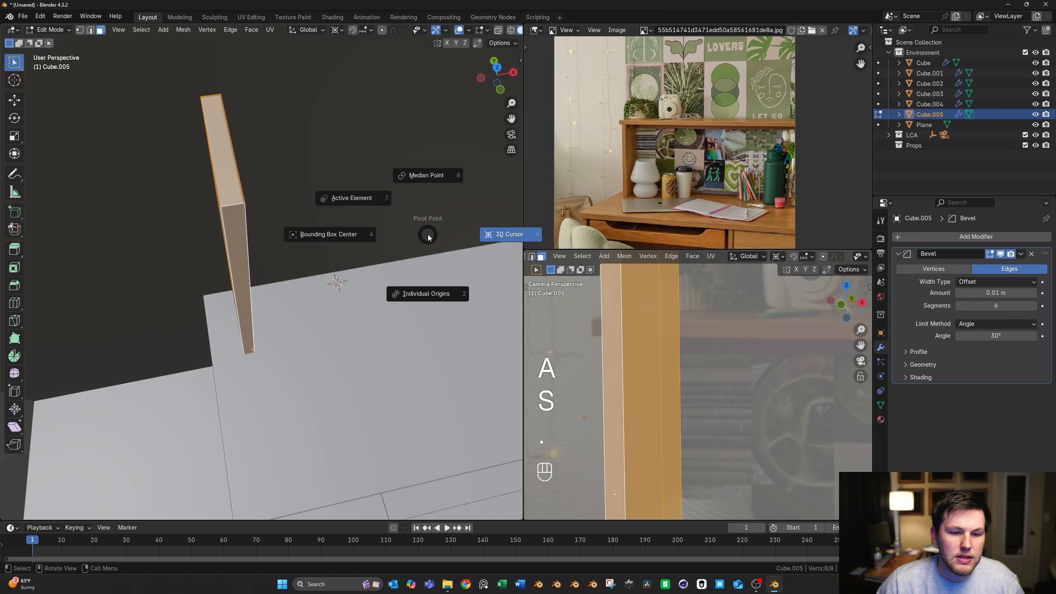
left_click(429, 289)
Scale the hutch panel thinner along X and shift it slightly sideways to line up with the photo
key("s")
key("x")
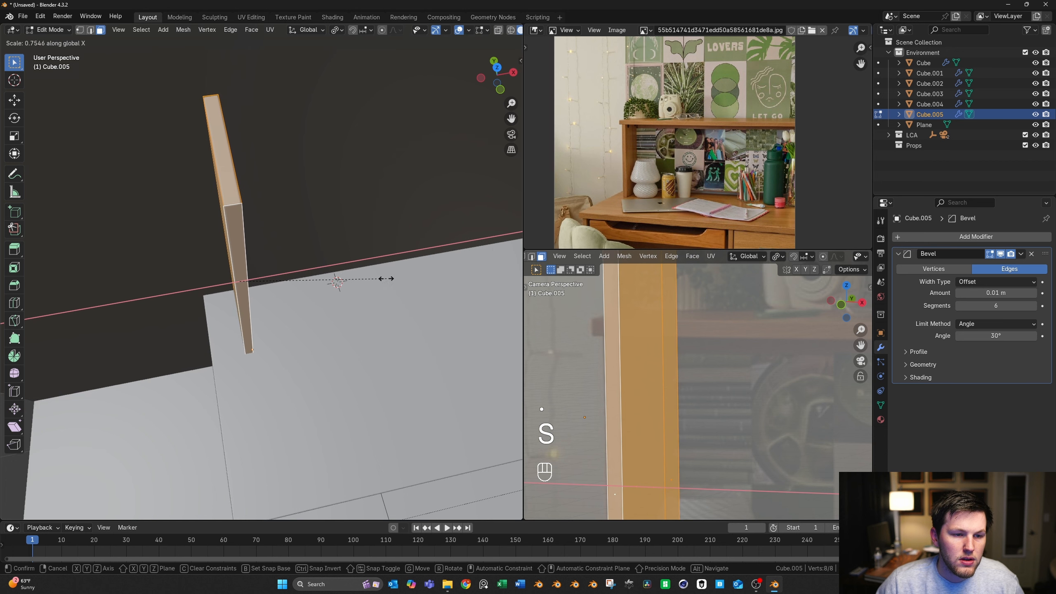
left_click(380, 277)
key("Tab")
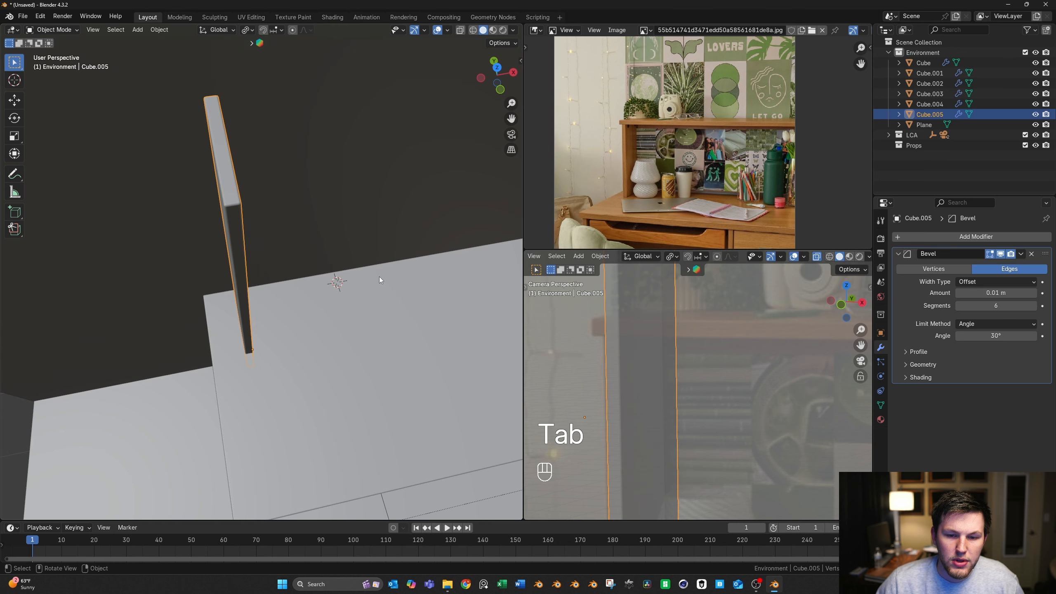
key("g")
left_click(357, 274, "shift")
scroll(358, 273, "down", 5)
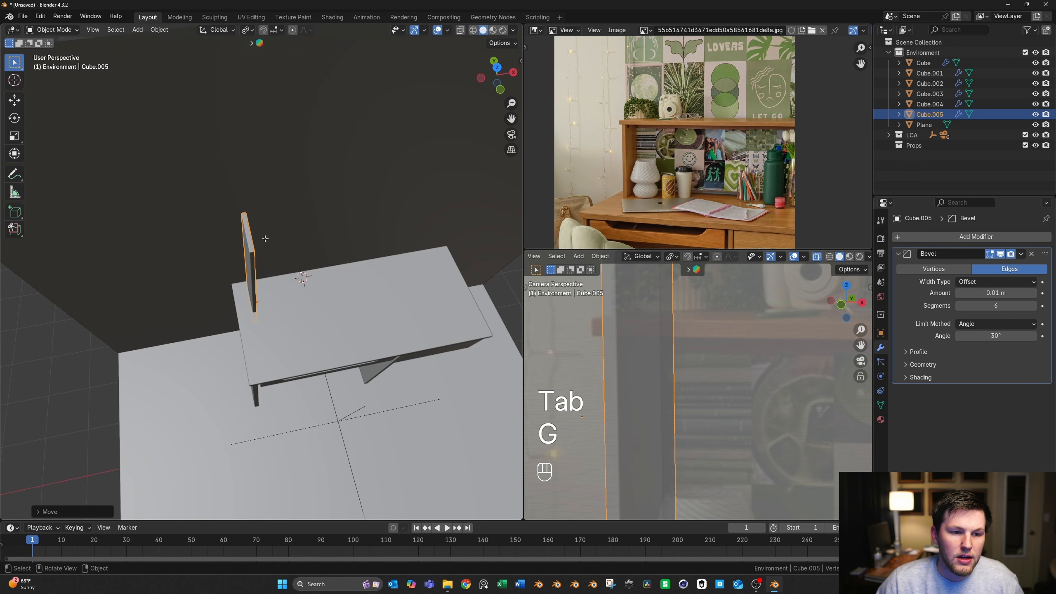
Lower the hutch panel's top face along Z to the underside of the shelf in the photo
key("Tab")
key("3")
left_click(252, 234)
middle_click_drag(340, 287, 319, 250)
middle_click_drag(319, 249, 319, 298, "shift")
scroll(319, 298, "up", 4)
key("g")
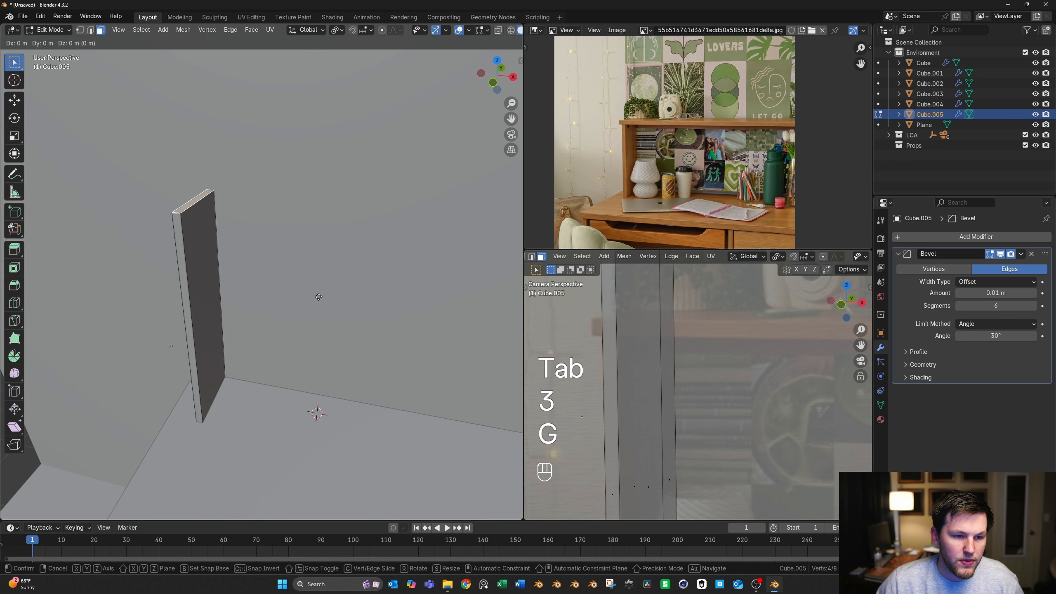
middle_click(318, 299)
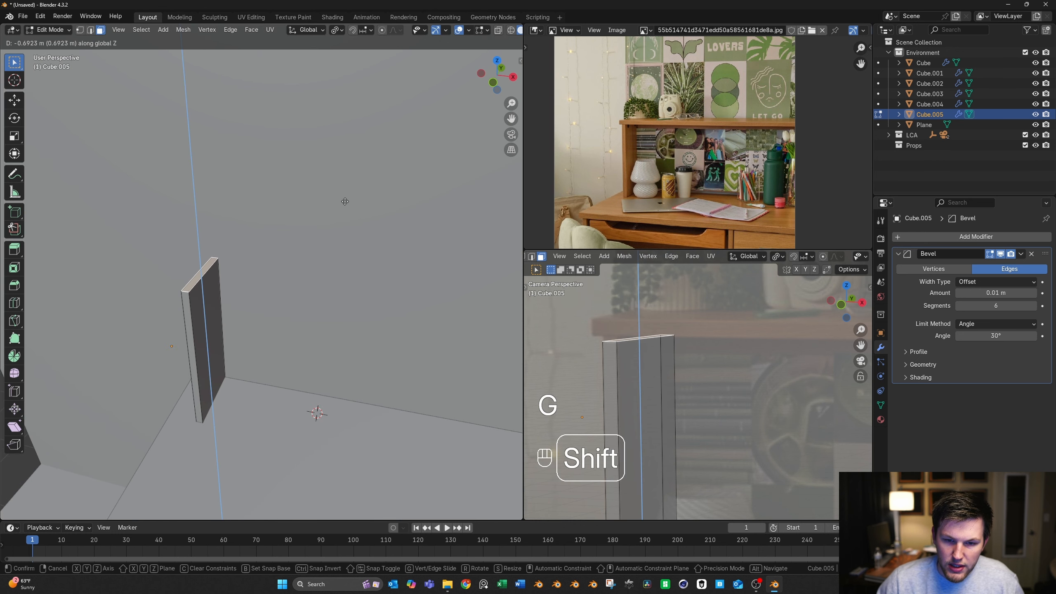
left_click(349, 178)
scroll(350, 178, "down", 5)
key("Tab")
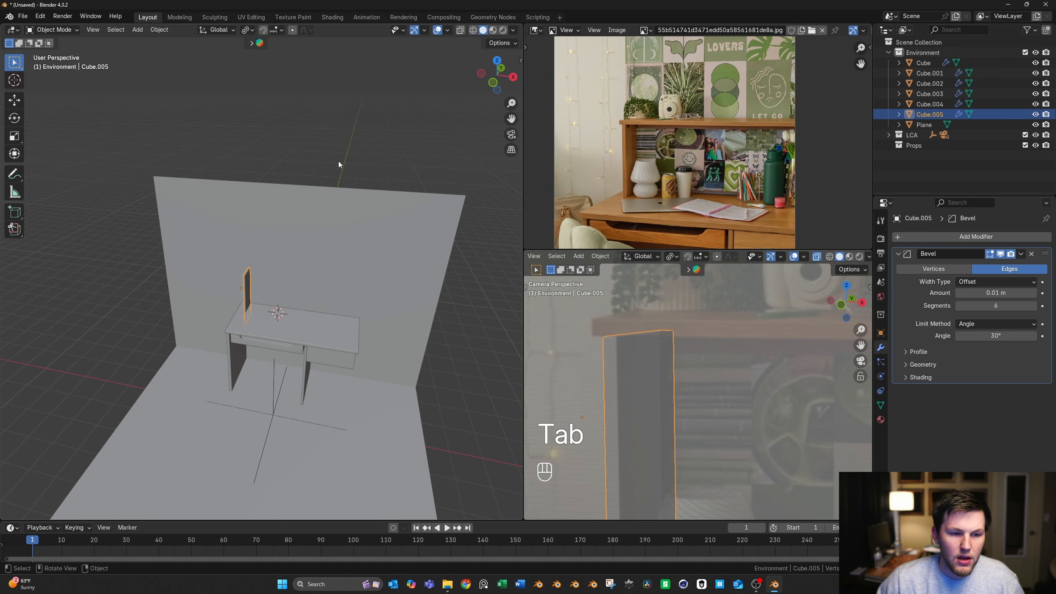
Raise the hutch panel's bottom face along Z to rest on the desktop surface
key("grave")
scroll(324, 230, "up", 6)
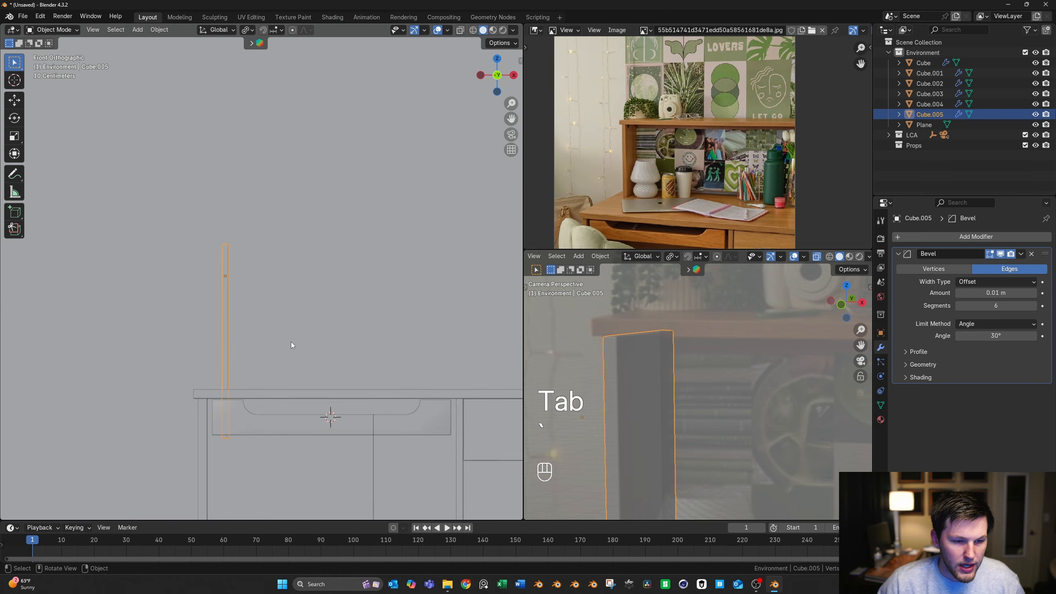
key("Tab")
mouse_move(278, 280)
middle_mouse_down()
mouse_move(306, 261)
mouse_move(258, 281)
middle_mouse_up()
key("3")
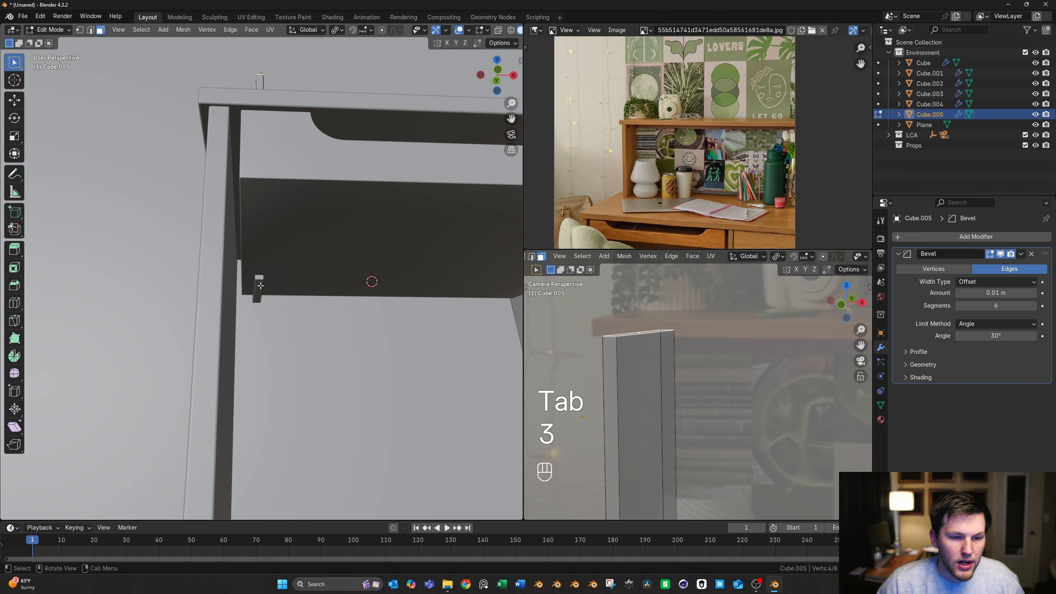
left_click(257, 291)
key("grave")
scroll(223, 238, "up", 3)
key("g")
key("z")
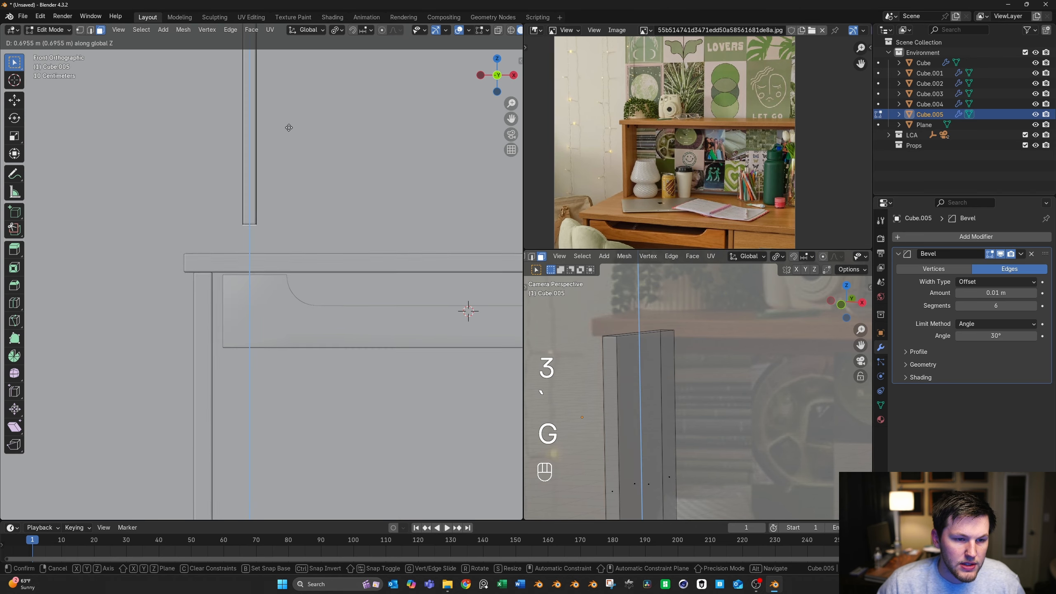
left_click(273, 411)
scroll(304, 186, "down", 5)
key("Tab")
Duplicate the hutch side panel and rotate the copy -90° in front view to form a horizontal shelf board
middle_click_drag(304, 186, 270, 266, "shift")
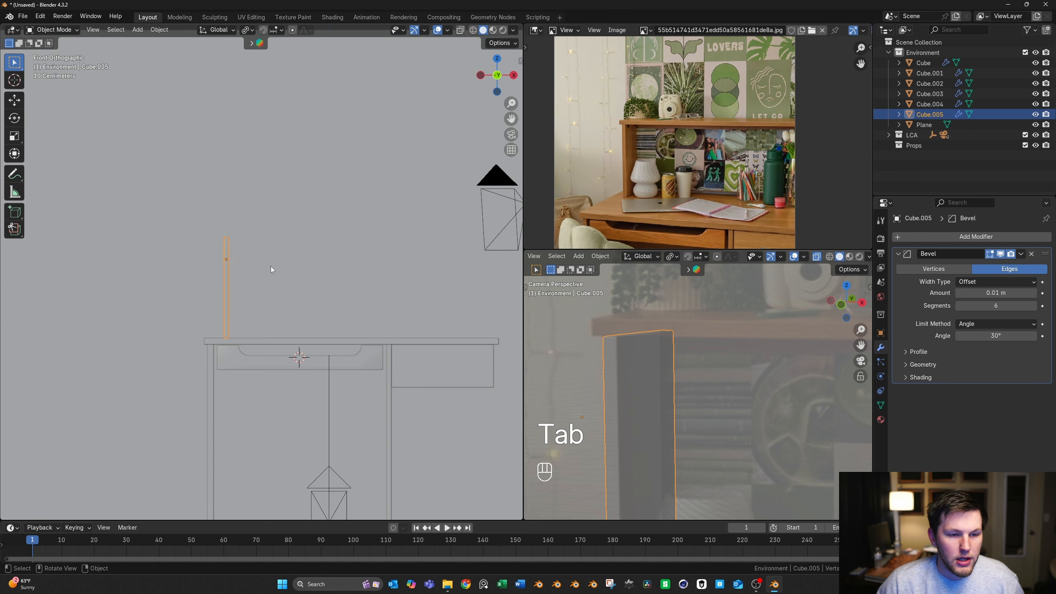
key("shift+d")
key("r")
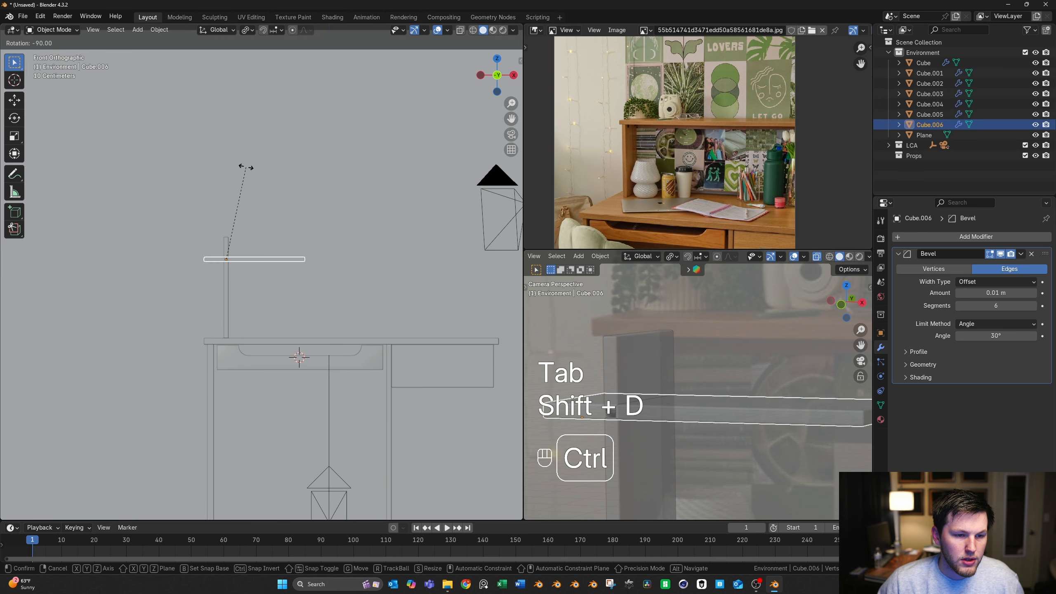
left_click(246, 167)
scroll(250, 221, "up", 6)
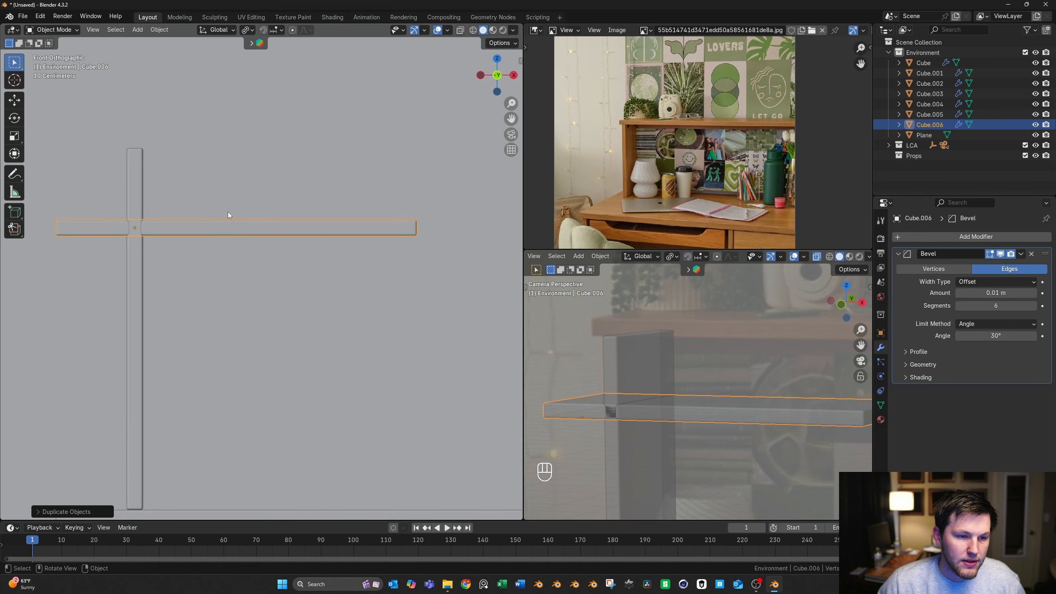
Raise the shelf board along Z until it sits on top of the hutch side panel
key("g")
key("z")
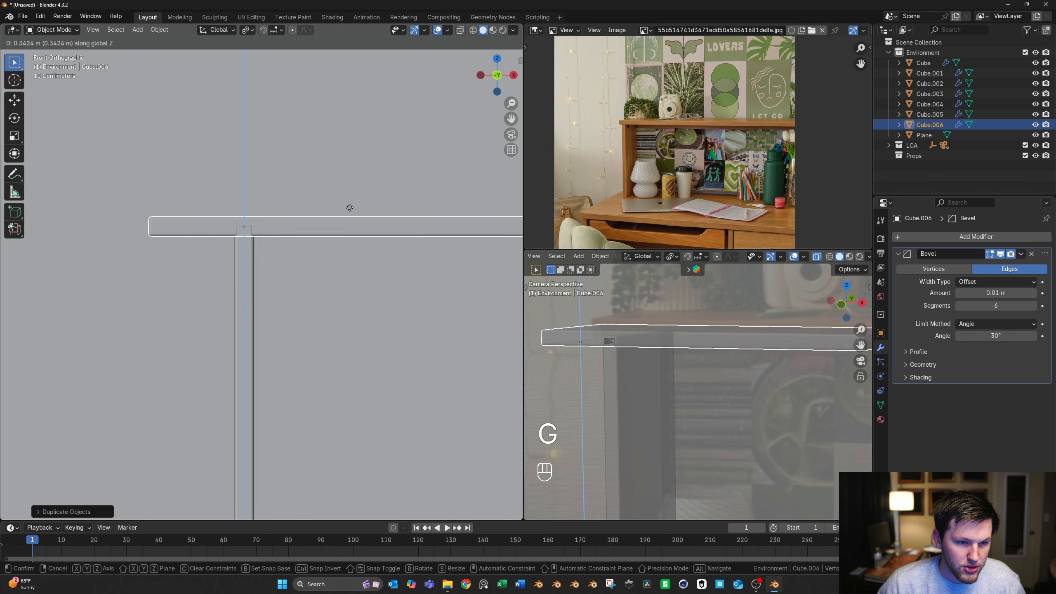
left_click(348, 188)
scroll(287, 232, "up", 3)
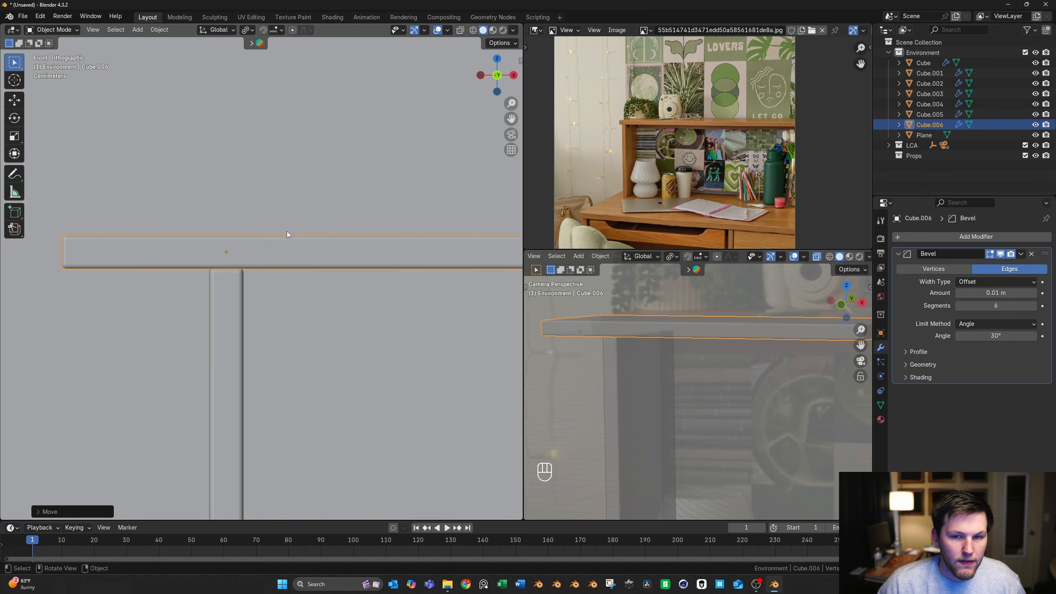
Shift the shelf board along X to leave a small overhang past the side panel, as in the photo
scroll(610, 110, "up", 6)
scroll(602, 153, "up", 1)
middle_click_drag(602, 154, 642, 159, "shift")
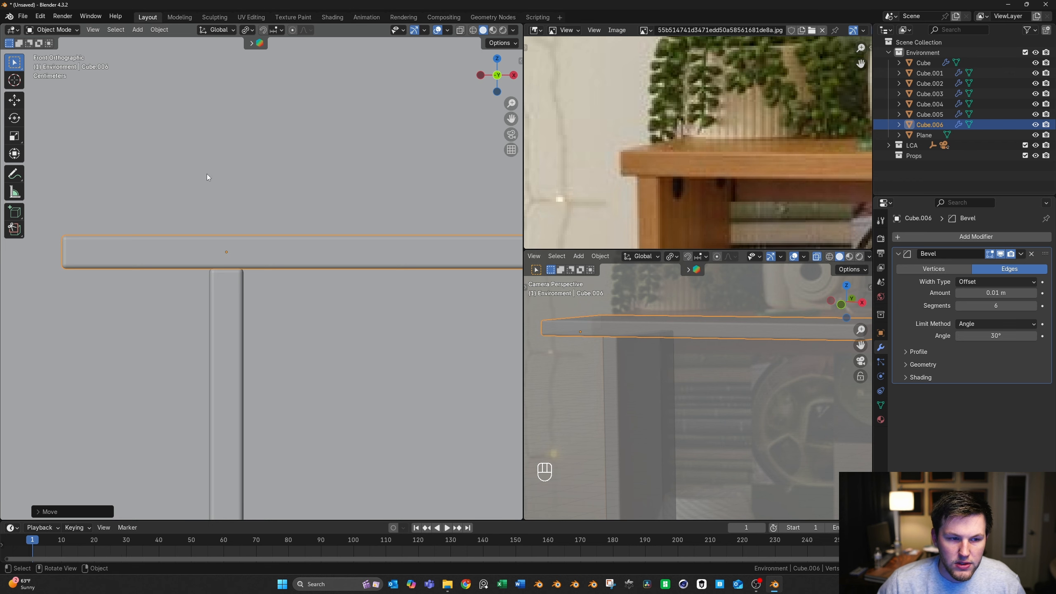
key("g")
key("x")
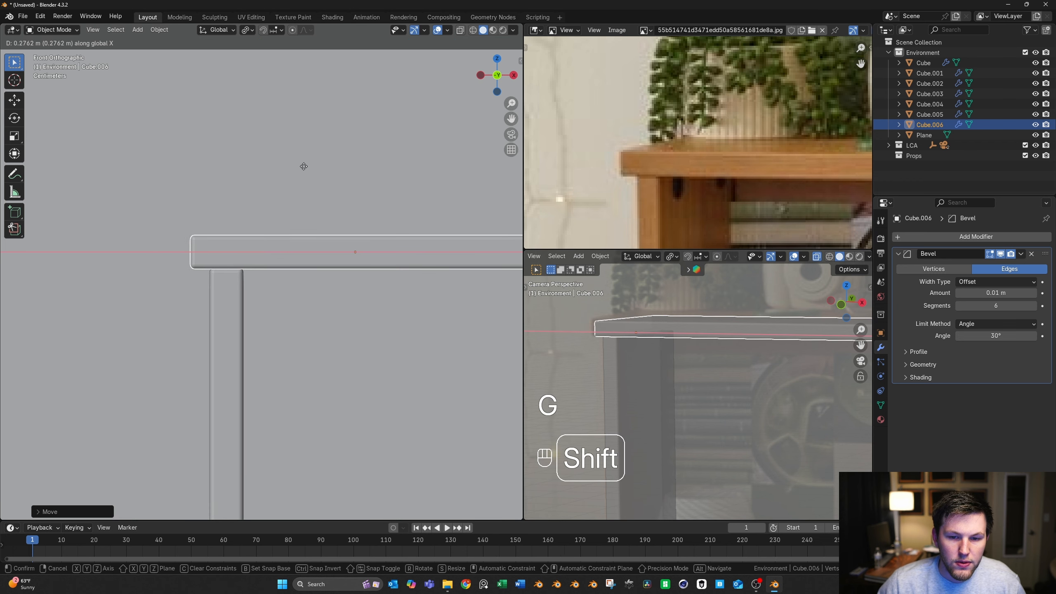
left_click(247, 157)
key("g")
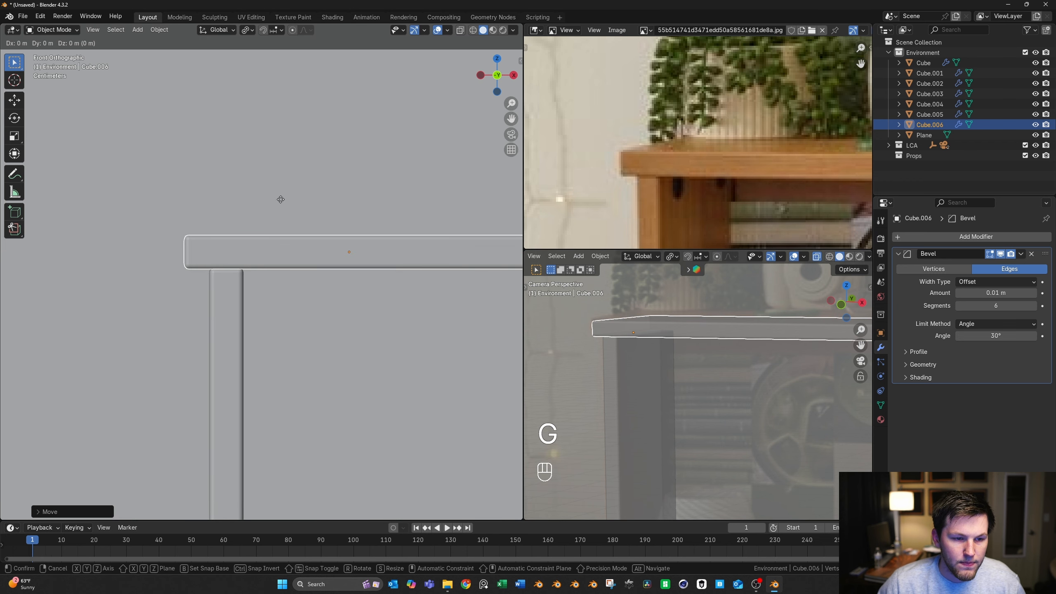
left_click(281, 202)
Extend the hutch shelf board's free end face along X until it spans roughly the width of the desk
scroll(374, 212, "down", 9)
middle_click_drag(420, 268, 225, 303, "shift")
key("Tab")
left_click(158, 281)
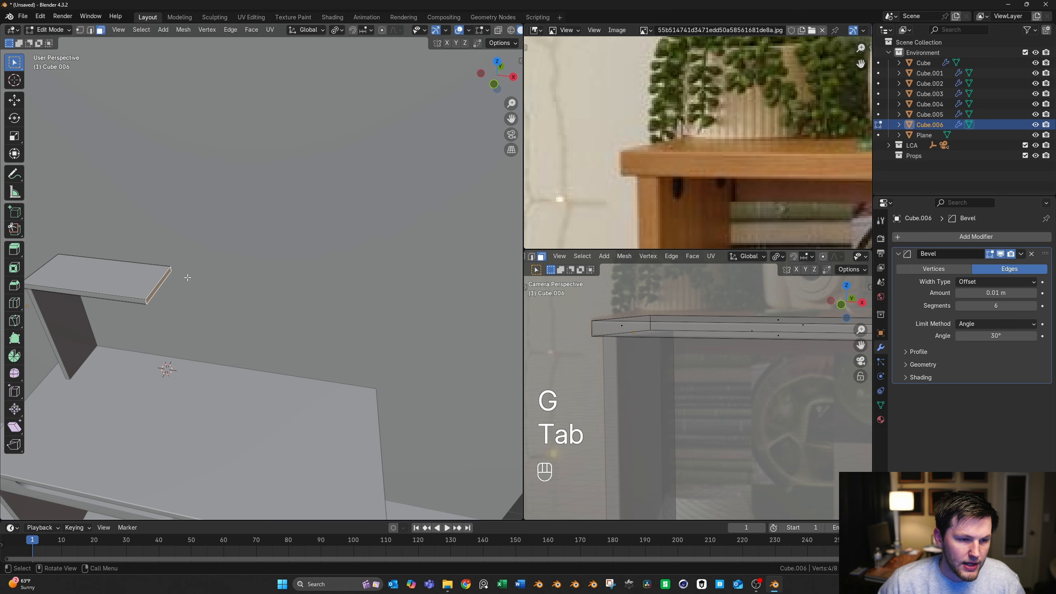
scroll(187, 277, "down", 8)
key("g")
left_click(259, 287)
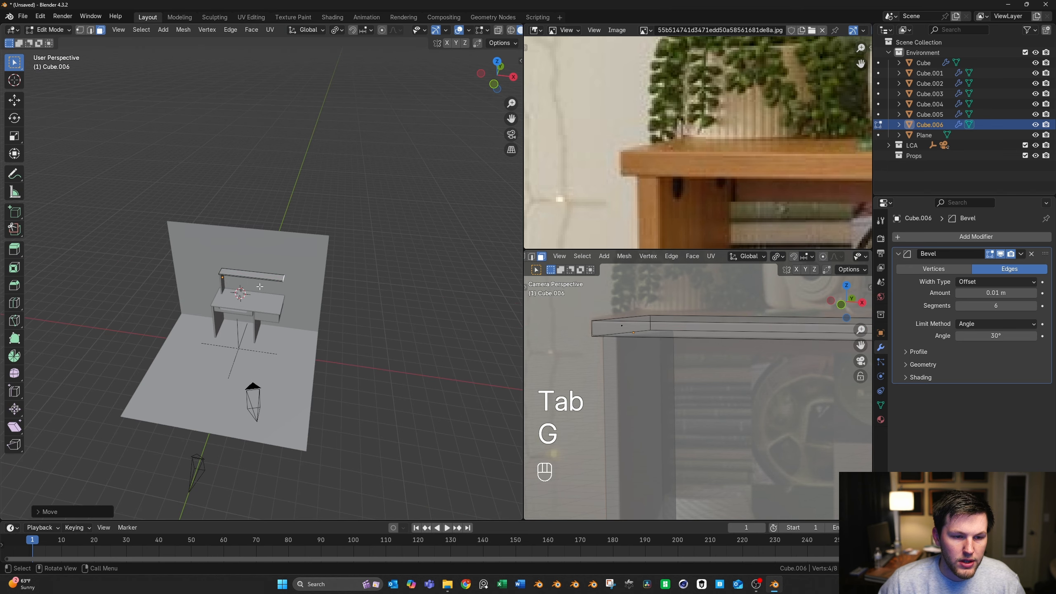
key("Tab")
Duplicate the hutch side panel and move the copy about 4.07 m along X to support the shelf's other end
scroll(715, 191, "down", 5)
middle_click_drag(847, 192, 707, 149, "shift")
scroll(762, 330, "down", 4)
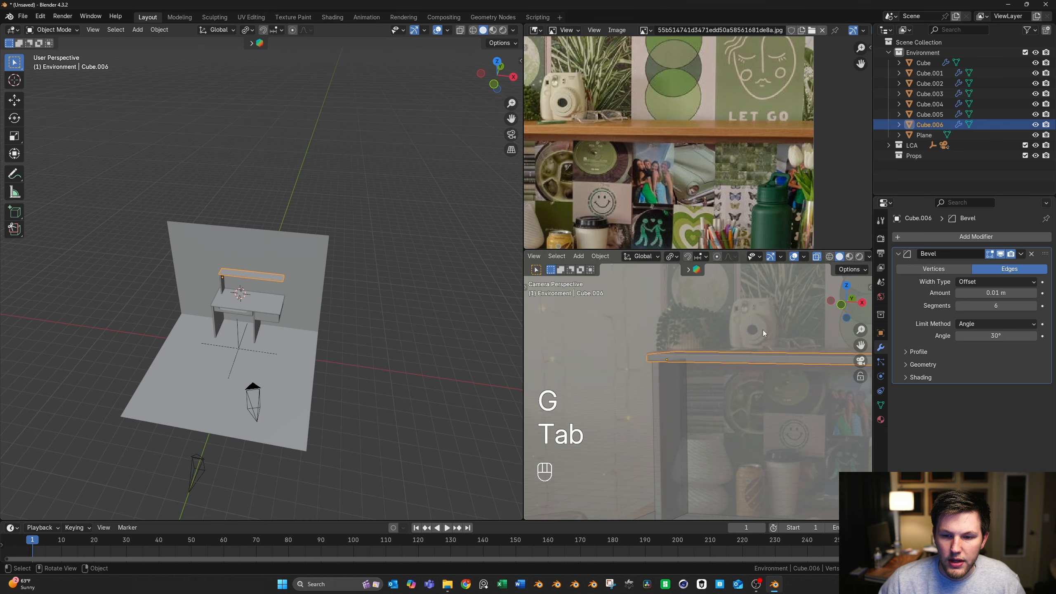
middle_click_drag(762, 330, 775, 361, "shift")
scroll(776, 342, "down", 3)
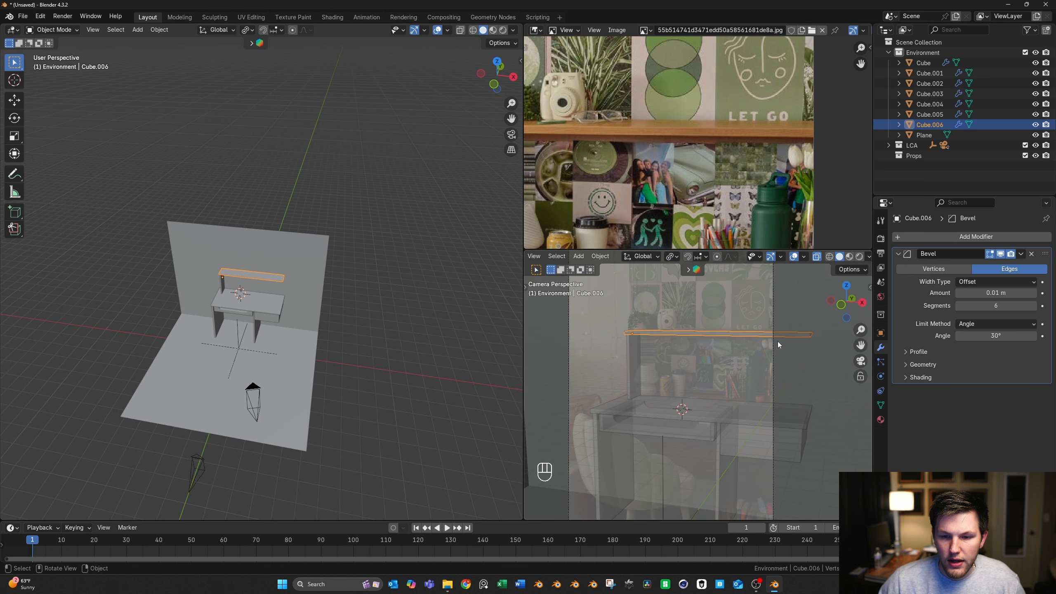
scroll(320, 283, "up", 4)
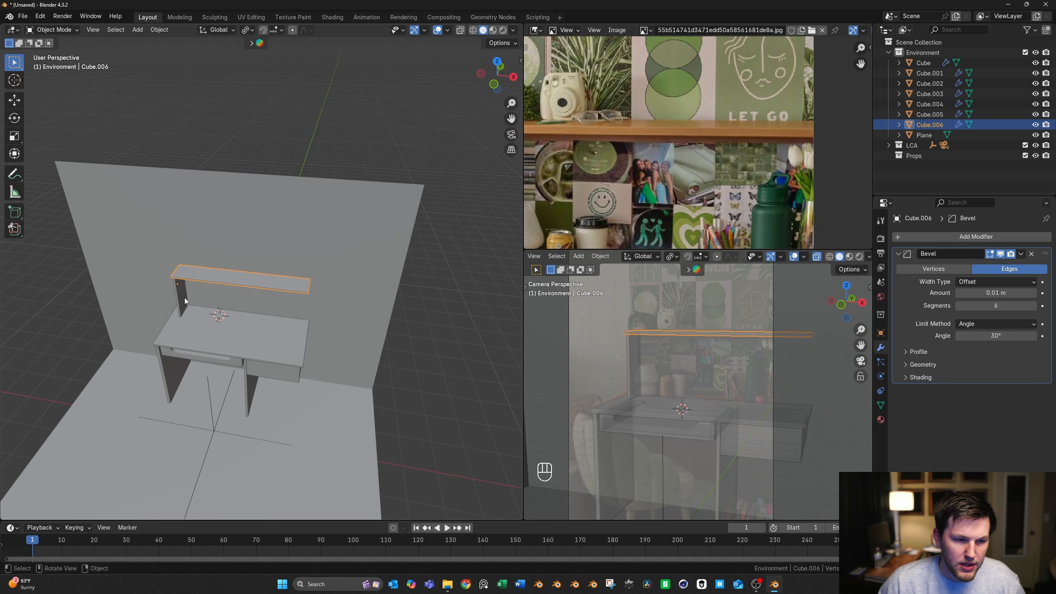
left_click(181, 287)
key("grave")
left_click(167, 259)
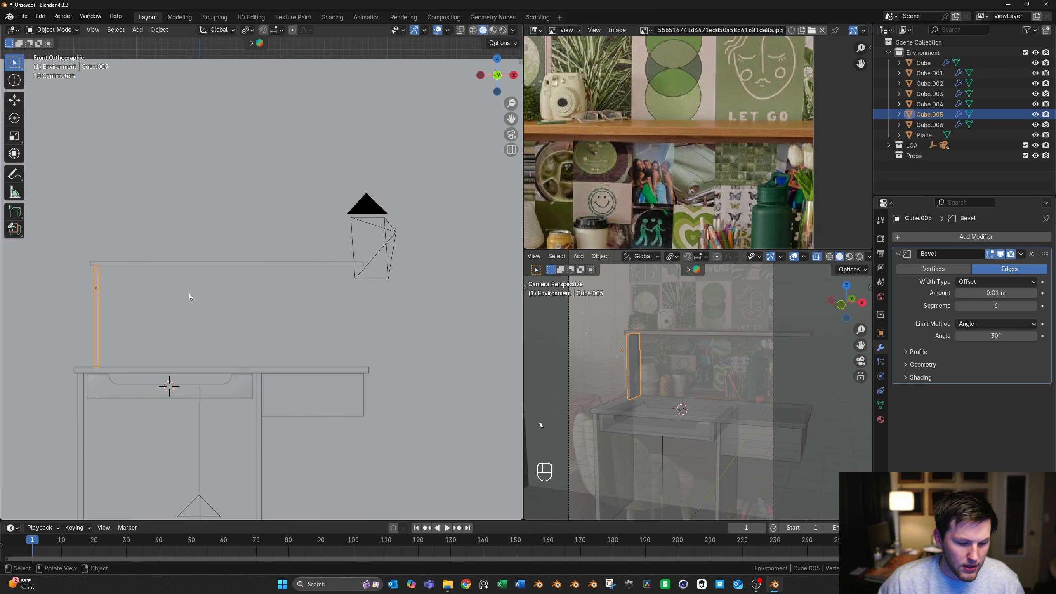
key("shift+d")
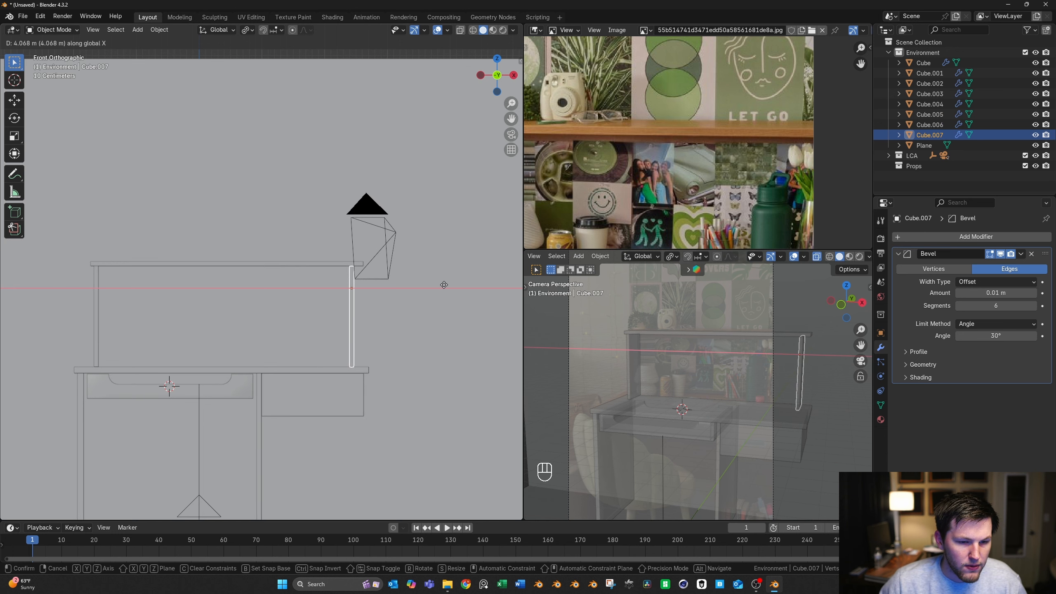
left_click(444, 285)
Pull the shelf board's far end face back along X to leave a small overhang past the second side panel
left_click(320, 264)
key("Tab")
scroll(256, 272, "up", 4)
key("g")
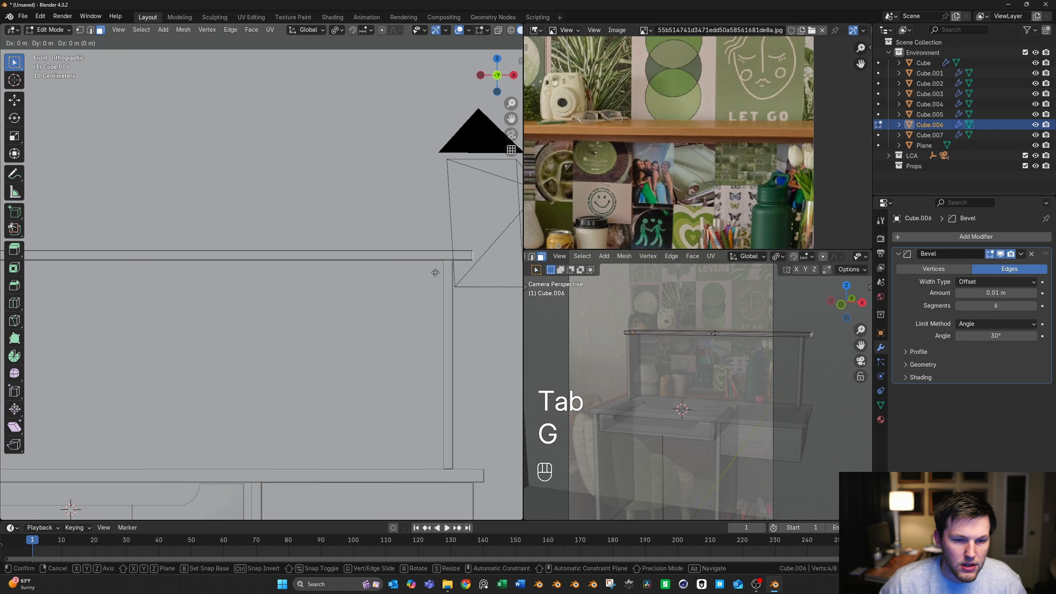
key("shift")
left_click(372, 263)
key("Tab")
scroll(346, 301, "down", 4)
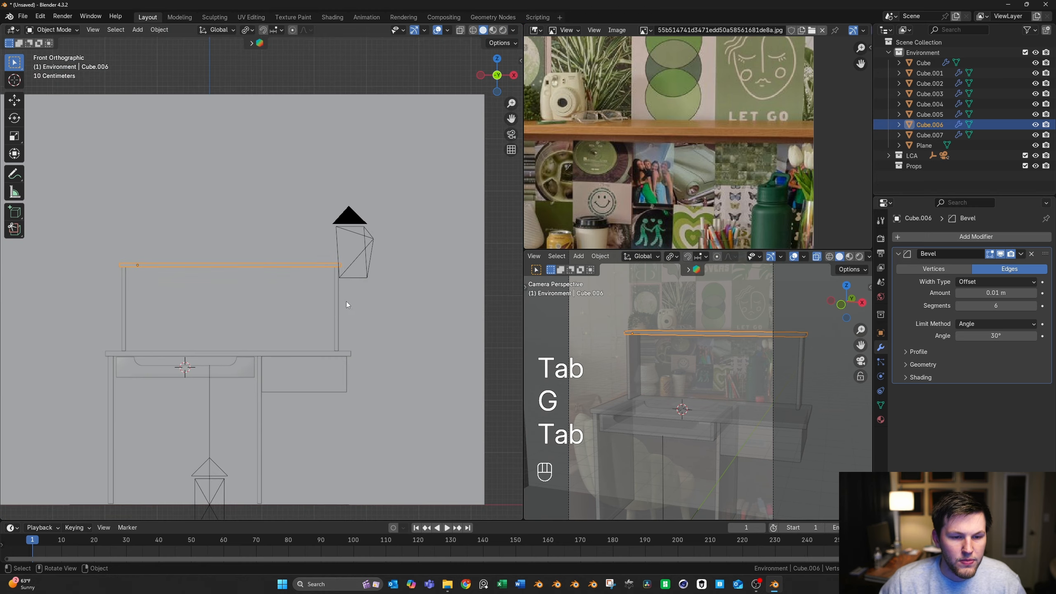
Examine the finished hutch and how the middle leg panel's foot lines up with the photo in the camera view
middle_click_drag(346, 301, 254, 316)
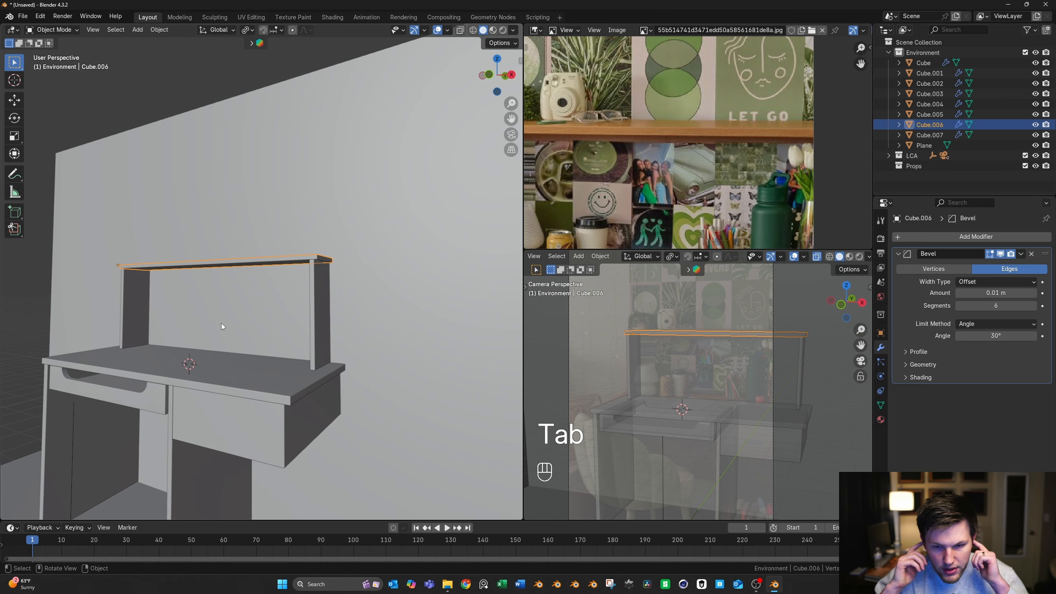
scroll(736, 388, "up", 3)
mouse_move(735, 387)
middle_mouse_down("shift")
mouse_move(698, 325)
mouse_move(715, 386)
mouse_move(686, 471)
mouse_move(727, 379)
middle_mouse_up("shift")
scroll(695, 397, "up", 2)
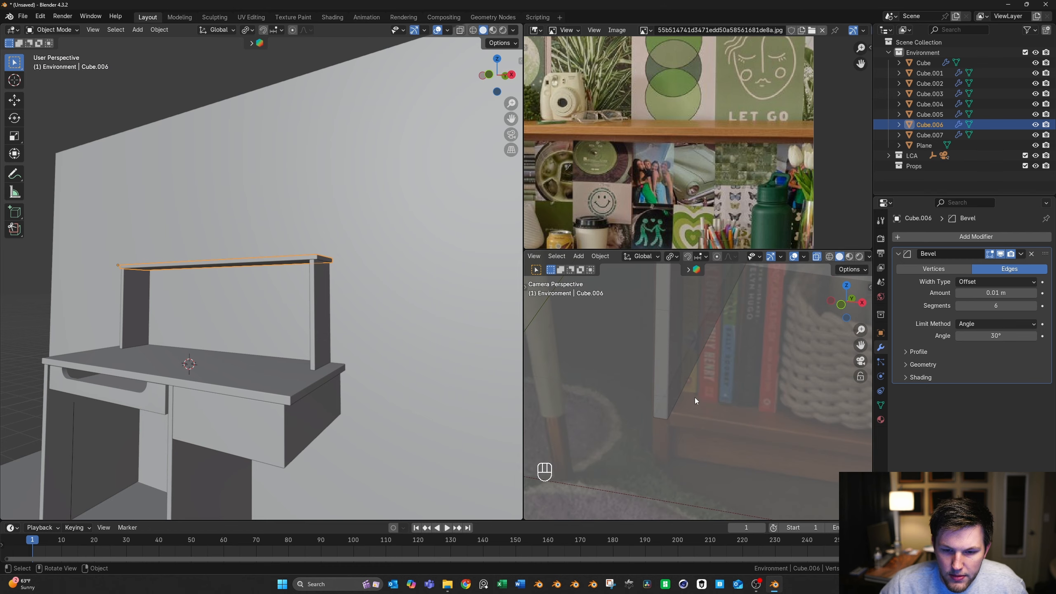
scroll(385, 395, "down", 3)
middle_click_drag(385, 395, 433, 387)
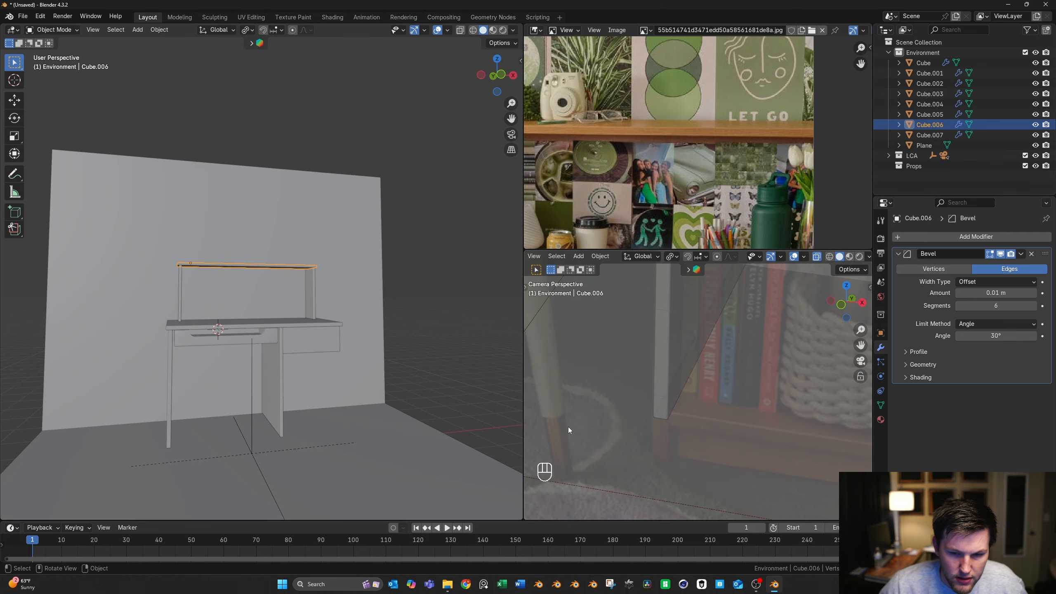
middle_click_drag(567, 427, 730, 423)
key("KP_0")
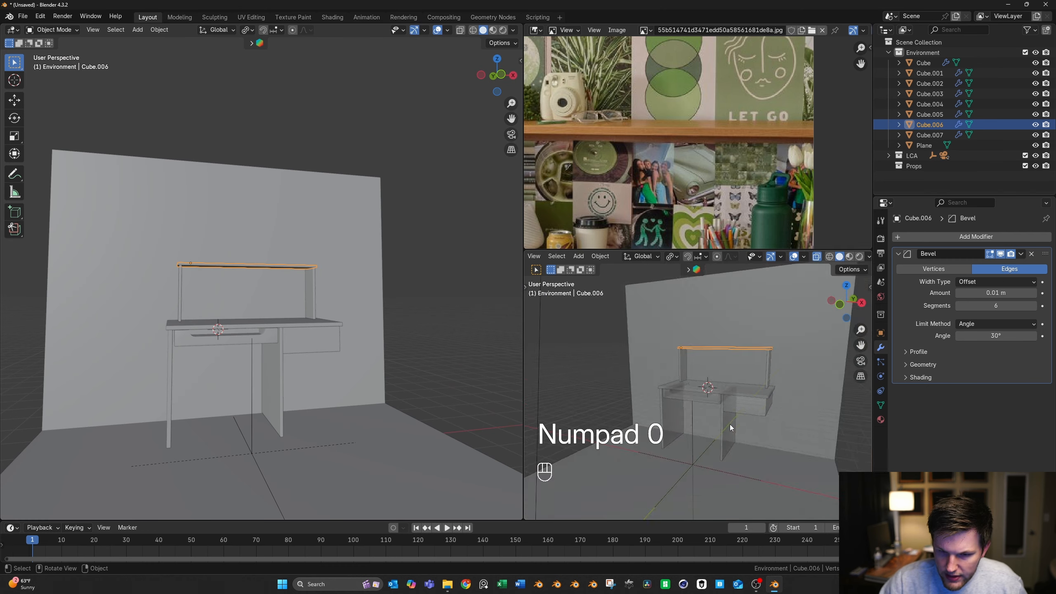
scroll(714, 395, "up", 4)
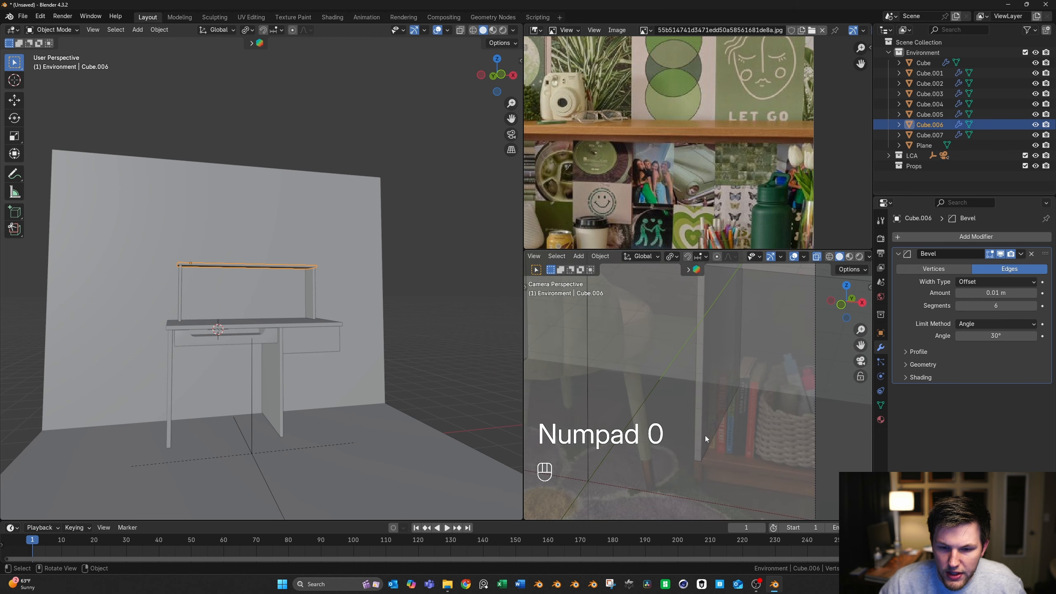
middle_click_drag(704, 436, 738, 426, "shift")
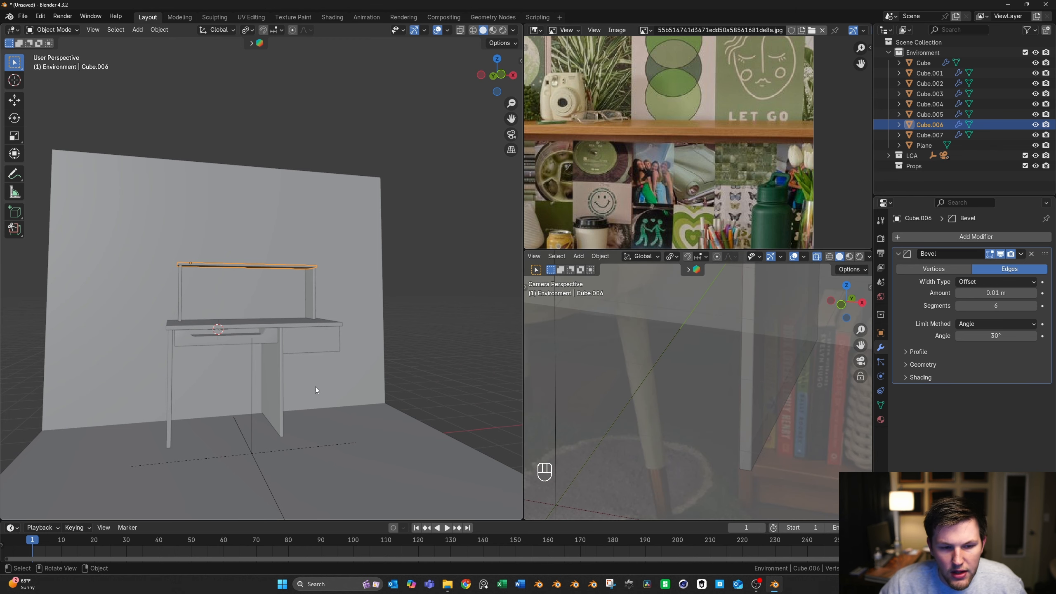
Try to extend the middle leg panel's front face about 0.44 m forward along Y
middle_click_drag(315, 390, 249, 401)
left_click(251, 401)
scroll(284, 400, "up", 3)
key("Tab")
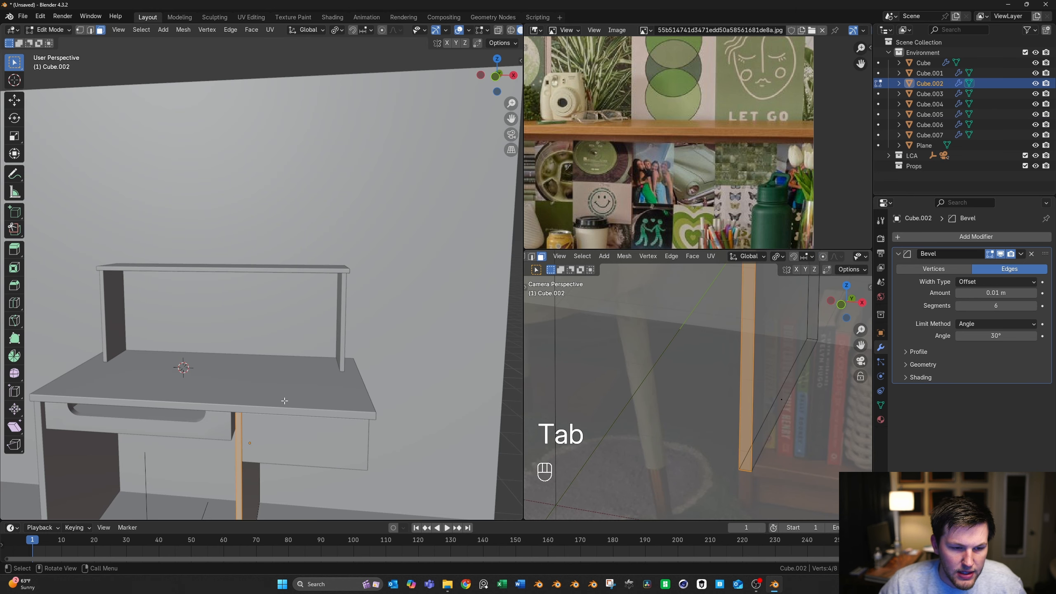
key("g")
key("y")
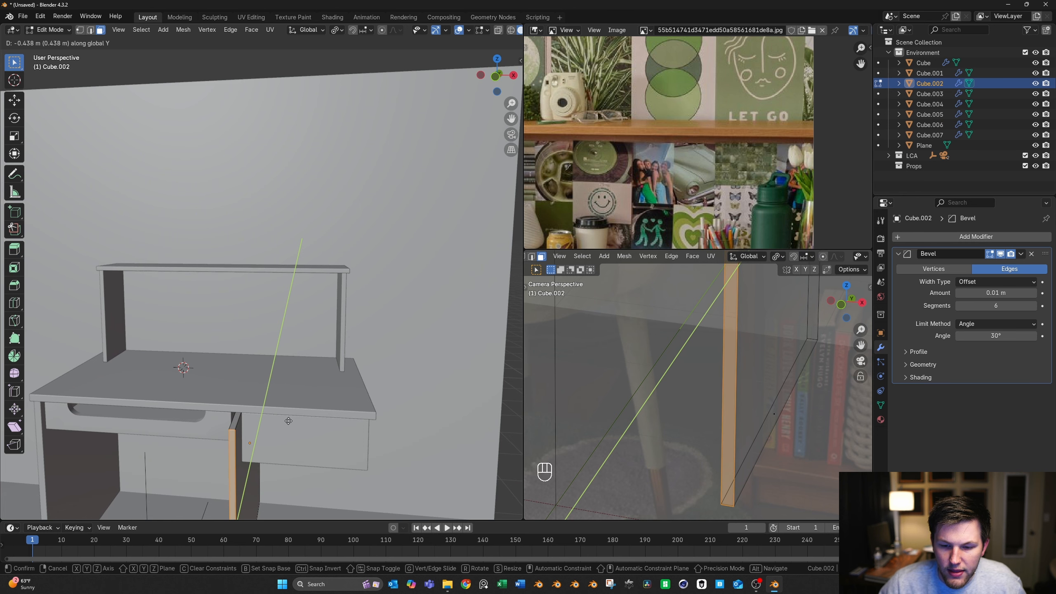
left_click(287, 420)
scroll(291, 418, "down", 3)
key("Tab")
middle_click_drag(293, 417, 282, 384)
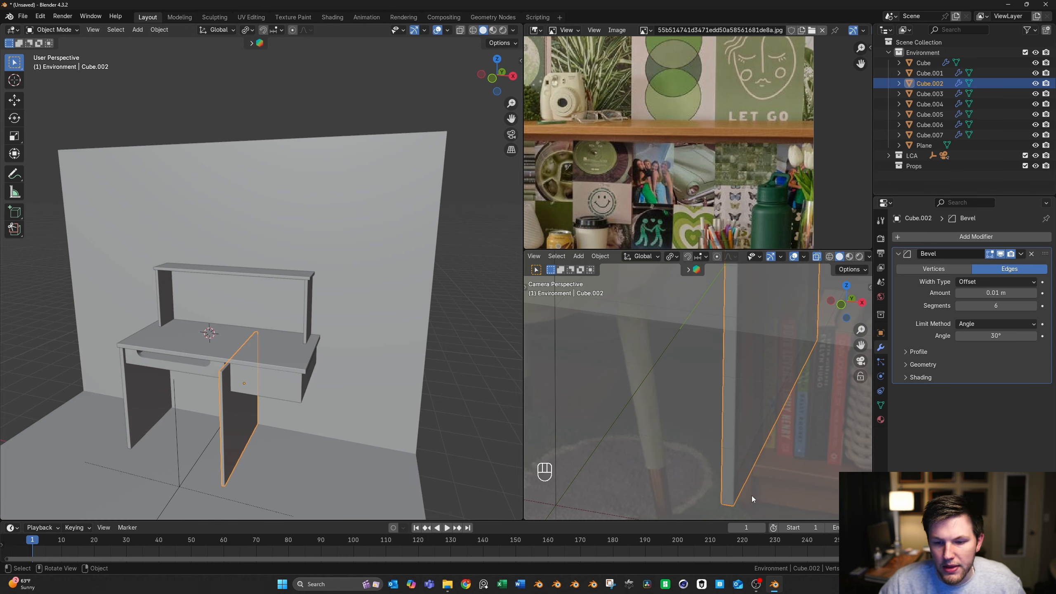
Try to shift the middle leg panel about 0.1 m along X, and undo this move and the front-face extension
key("g")
key("x")
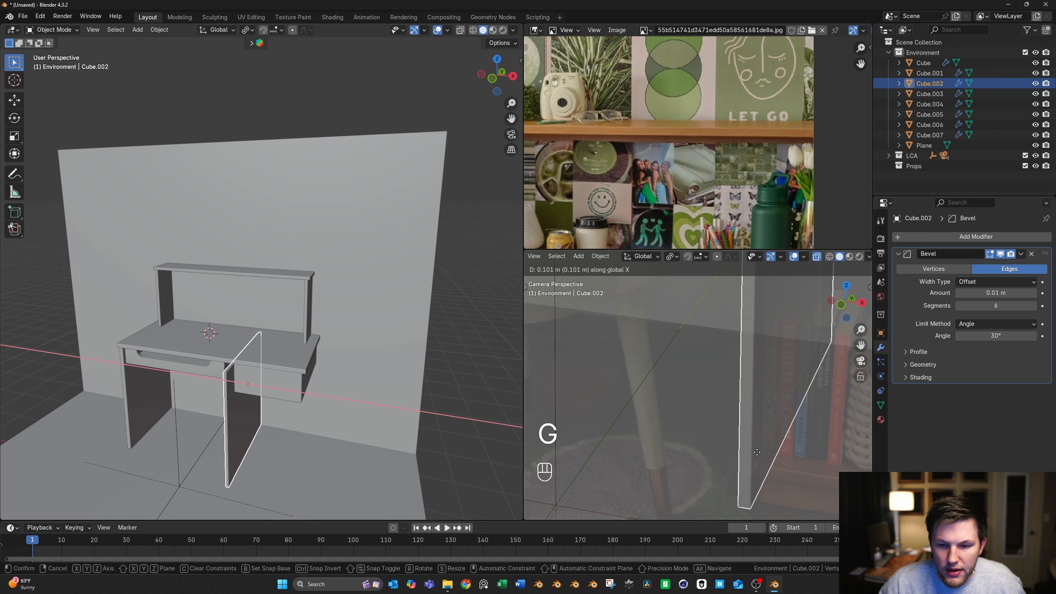
left_click(756, 452)
key("ctrl+z")
key("ctrl+z")
key("ctrl+z")
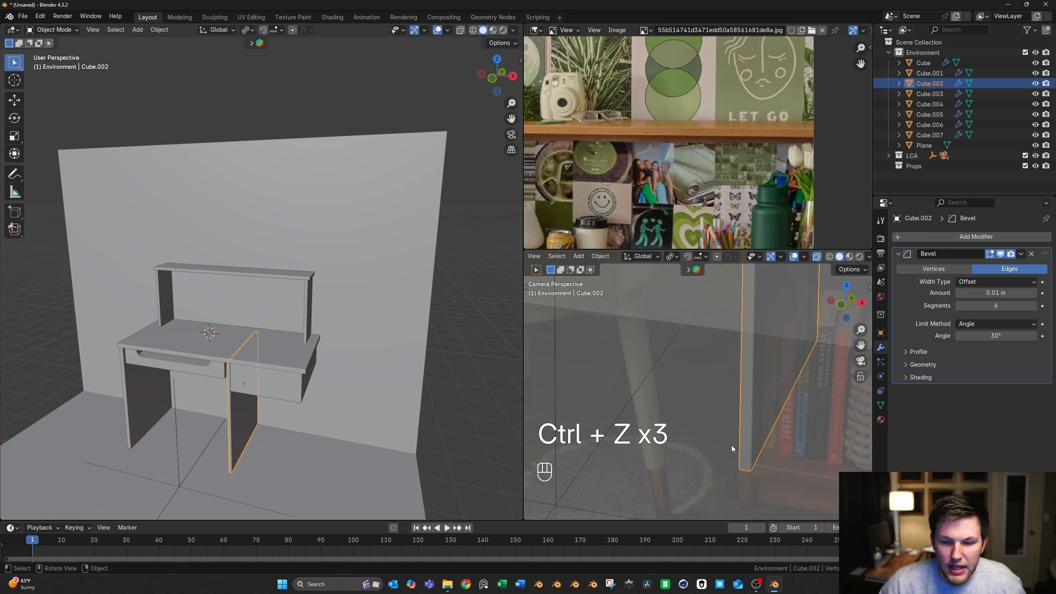
Duplicate the side drawer box in front view and place the copy directly below it, near the floor
scroll(731, 445, "down", 5)
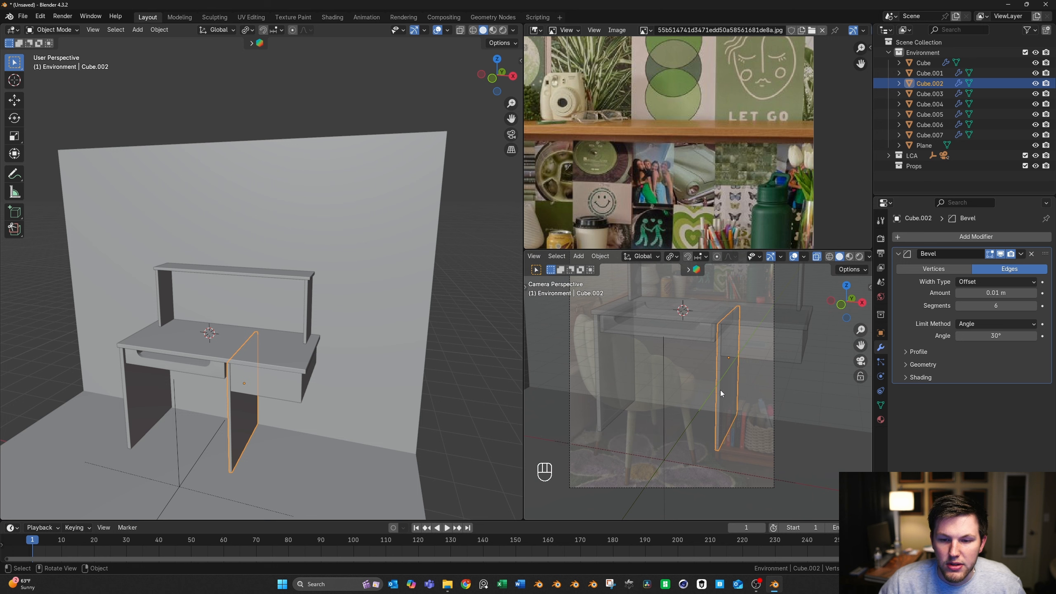
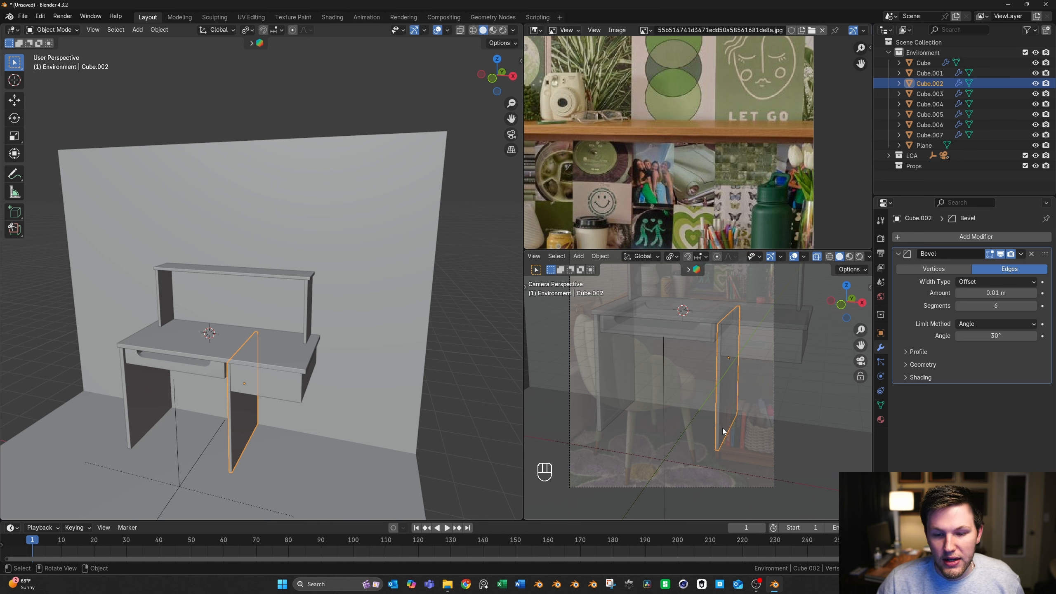
scroll(717, 462, "up", 5)
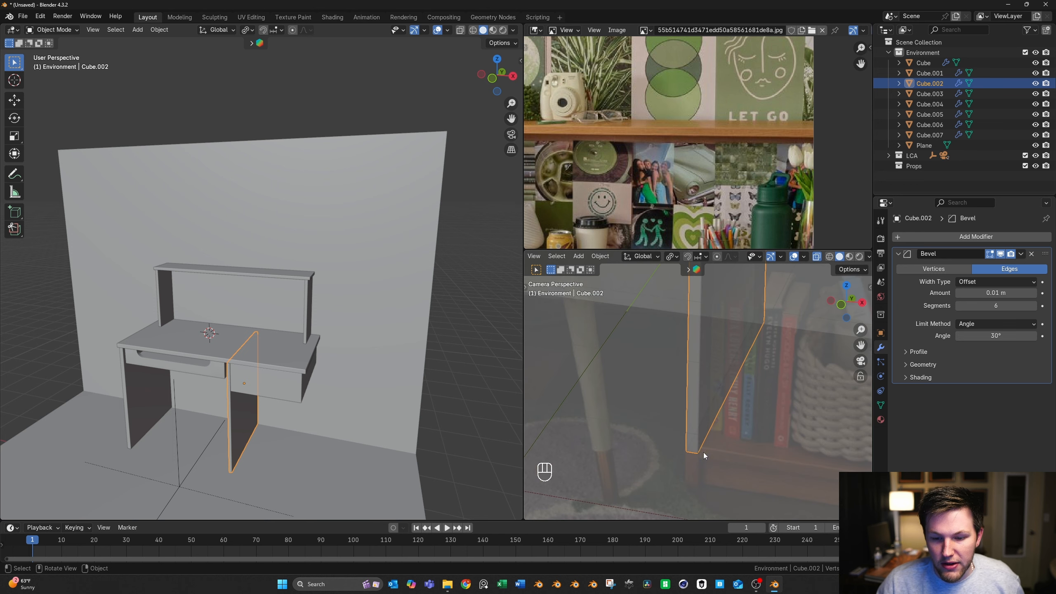
scroll(307, 370, "down", 4)
middle_click_drag(326, 385, 325, 357)
scroll(326, 357, "up", 4)
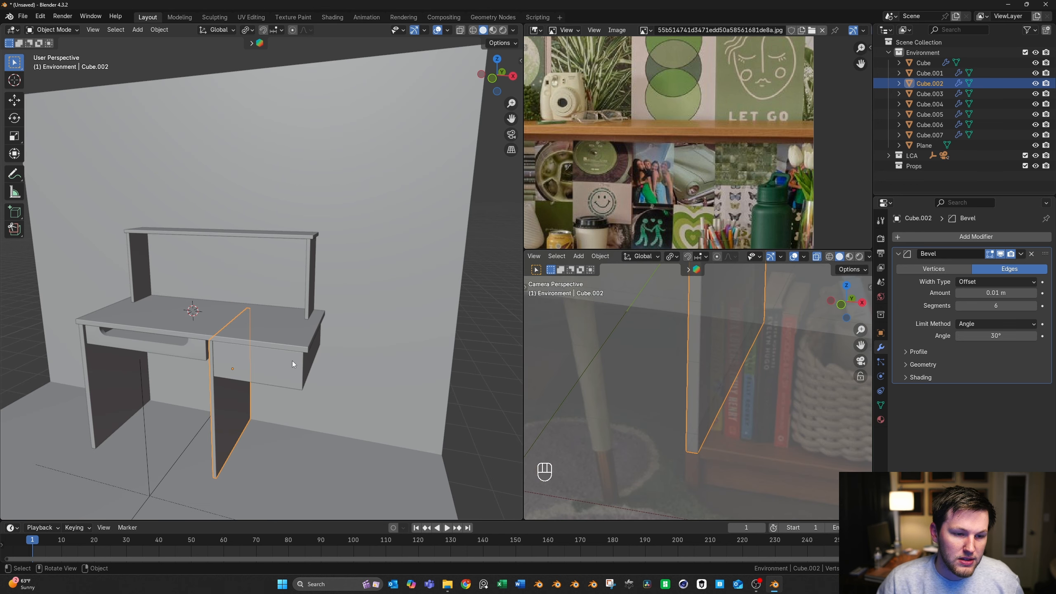
left_click(308, 370)
key("KP_1")
scroll(282, 322, "up", 3)
middle_click_drag(351, 268, 351, 239, "shift")
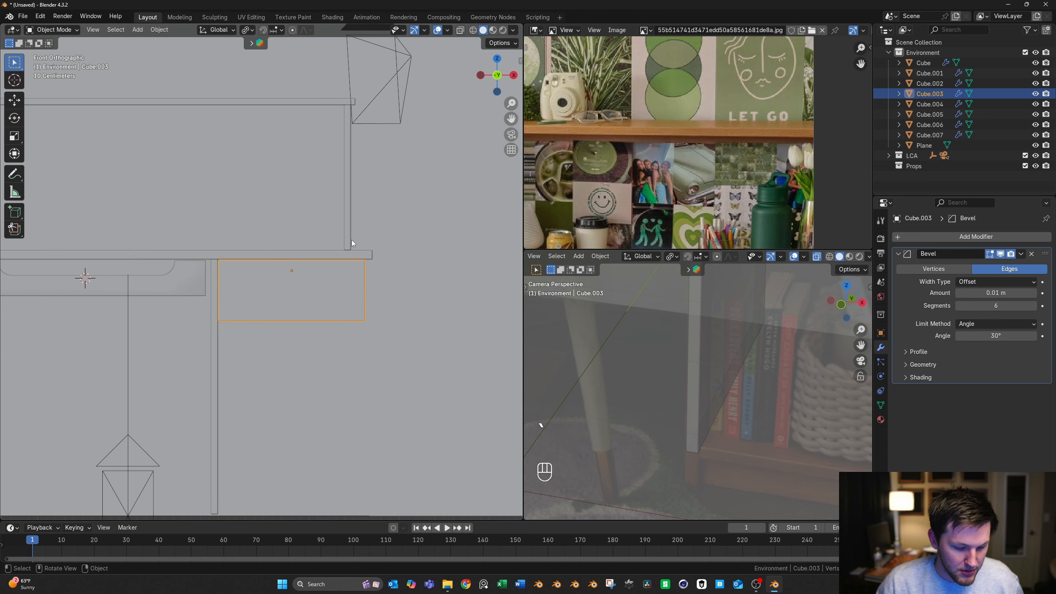
key("shift+d")
left_click(353, 362)
middle_click_drag(353, 362, 364, 261, "shift")
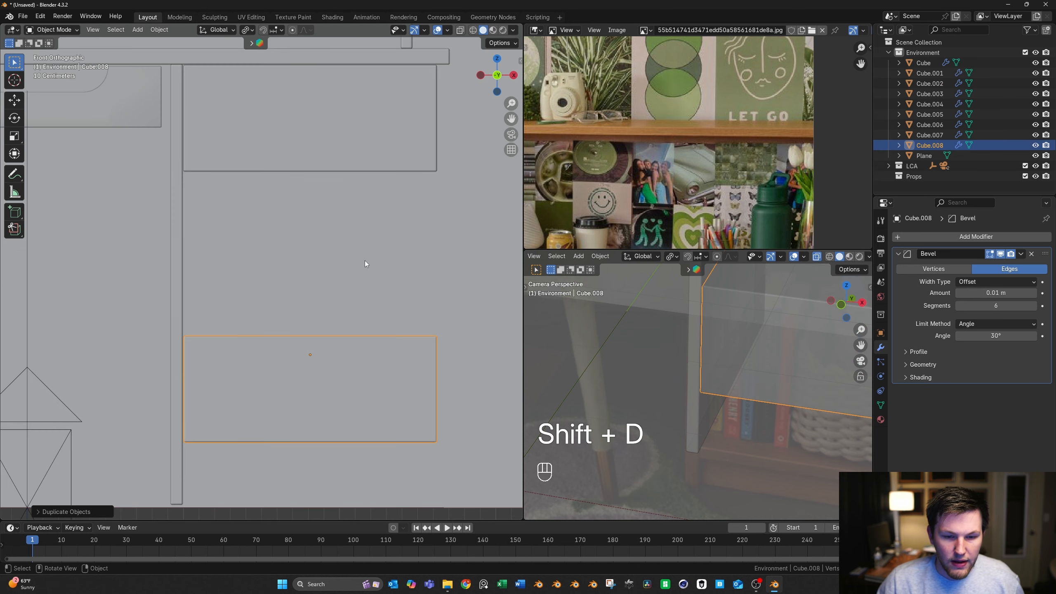
Scale the duplicated drawer box's entire mesh down along Z to form a low base slab
scroll(408, 301, "up", 1)
key("s")
key("Tab")
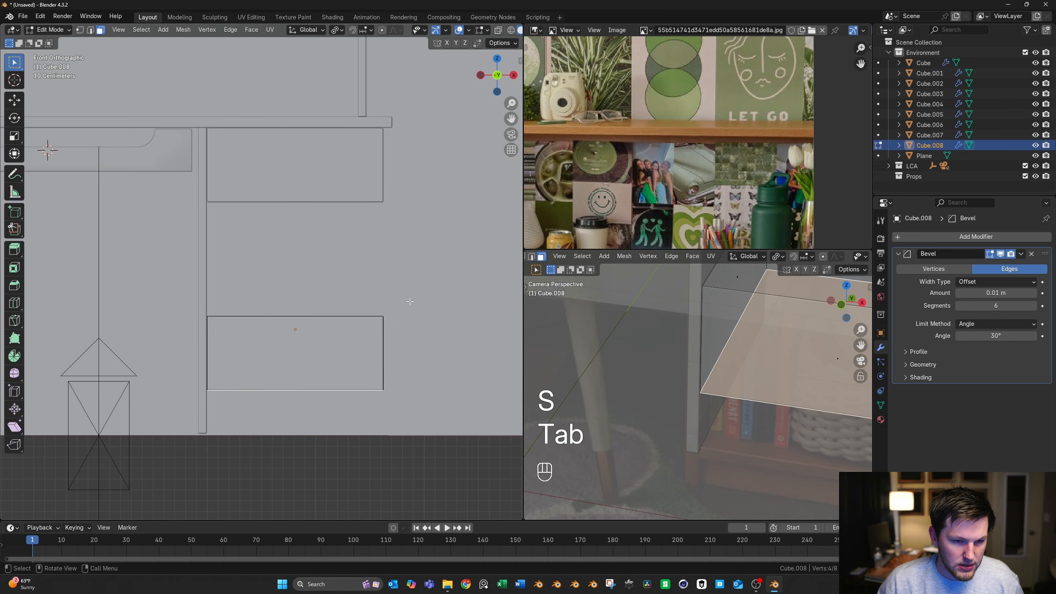
key("s")
right_click(435, 308)
key("a")
key("s")
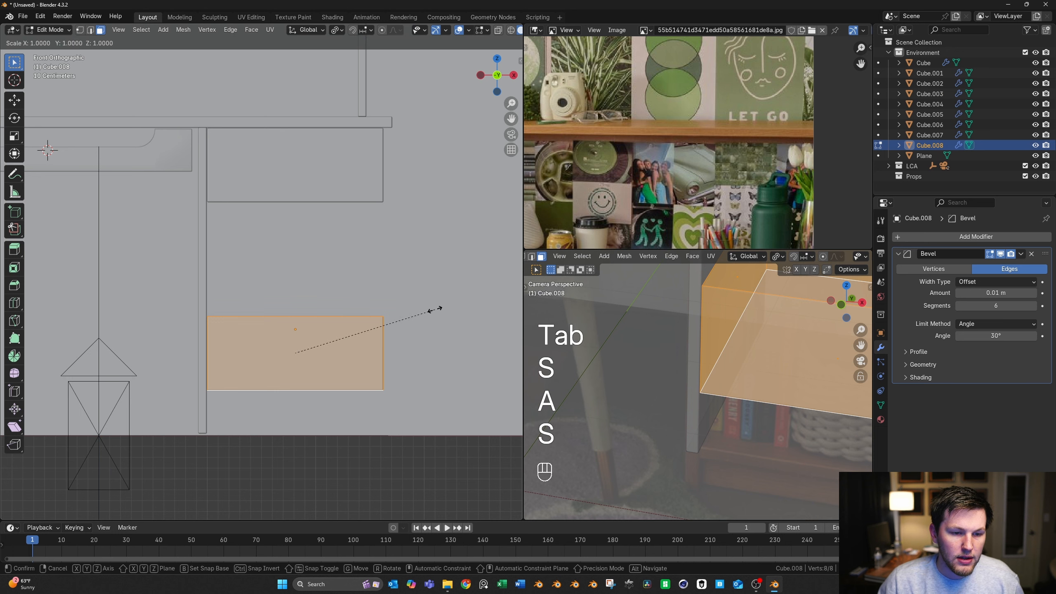
middle_click(421, 311)
left_click(341, 343)
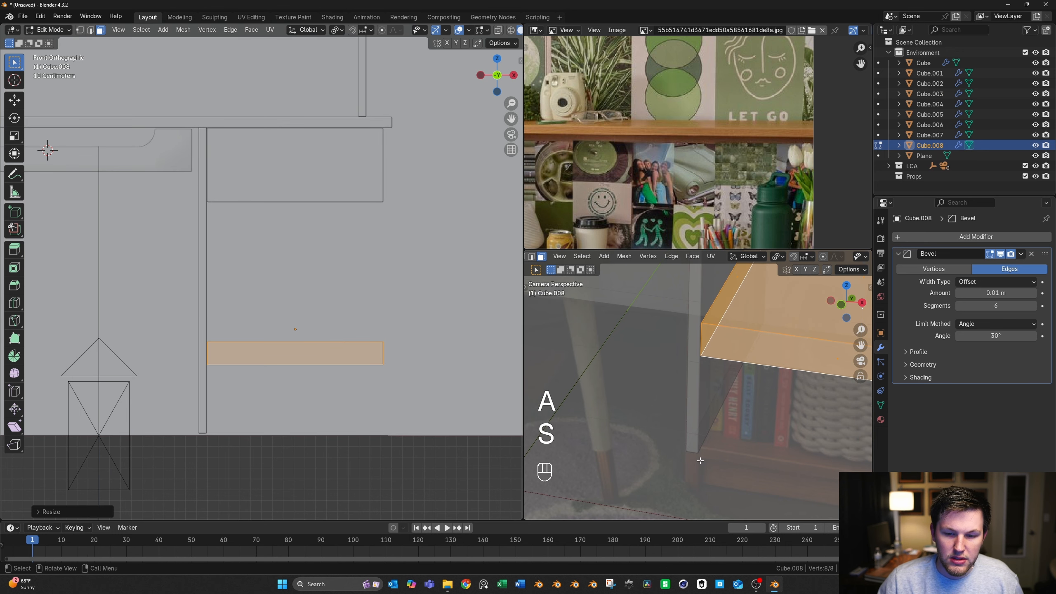
key("Tab")
Lower the base slab about 0.64 m along Z so it rests on the floor
scroll(328, 369, "up", 2)
key("g")
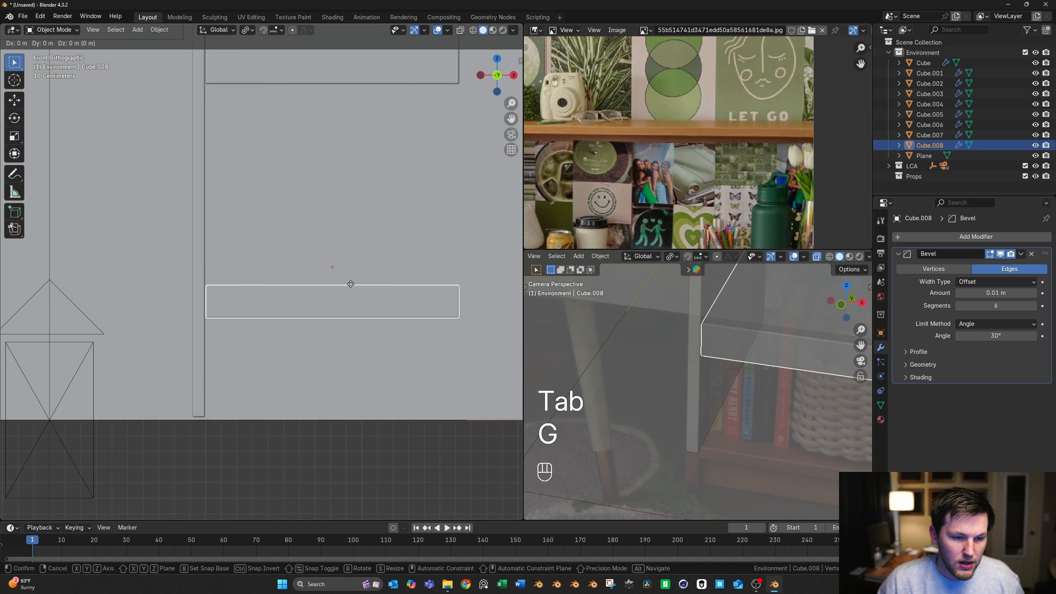
middle_click(346, 387)
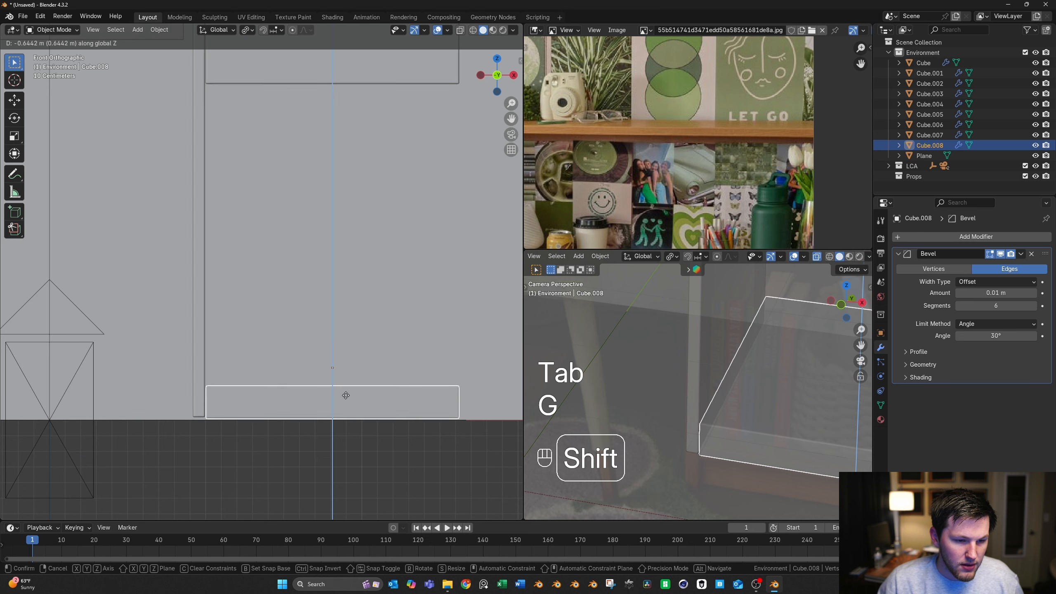
left_click(346, 399)
Move the middle leg panel's bottom face about 0.02 m down along Z to meet the floor, using X-ray to select it
left_click(214, 395)
scroll(373, 299, "up", 3)
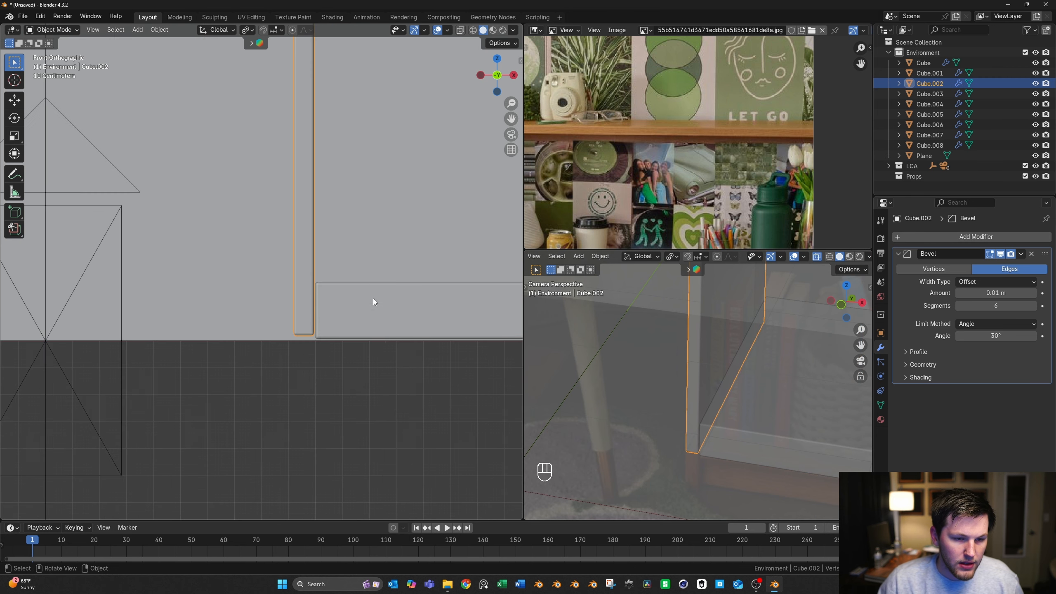
middle_click_drag(373, 298, 345, 196, "shift")
key("Tab")
scroll(374, 294, "up", 4)
key("alt+z")
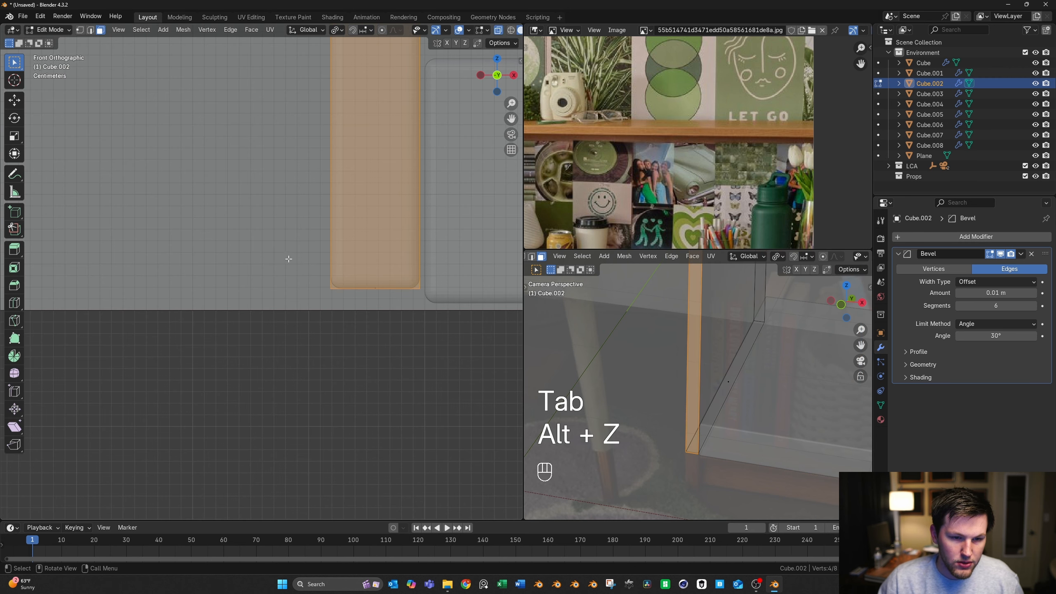
scroll(463, 320, "up", 2)
left_click(464, 319)
scroll(464, 319, "up", 1)
key("g")
middle_click(458, 337)
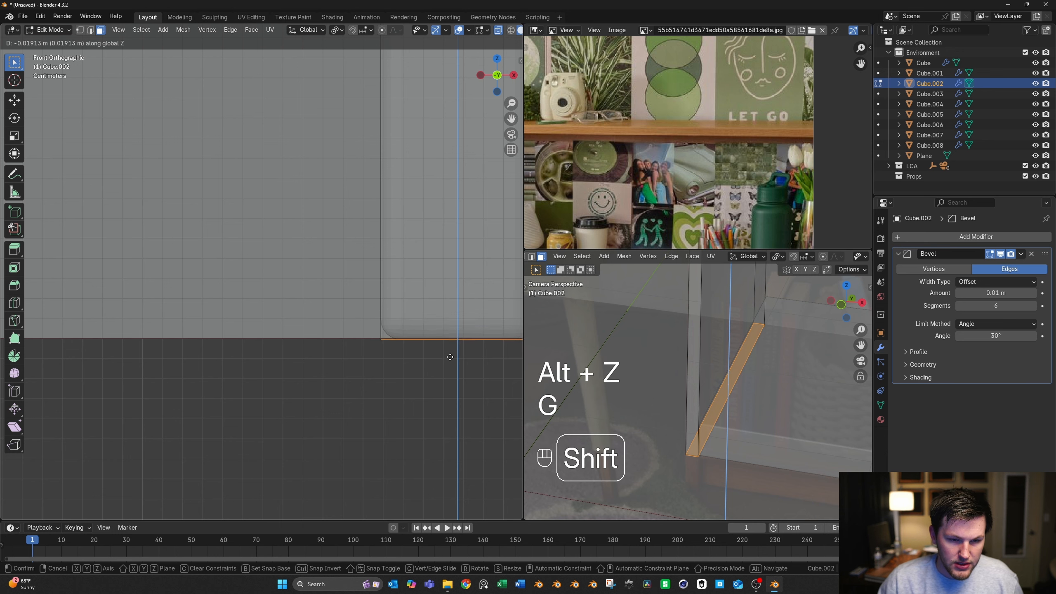
left_click(446, 343)
key("Tab")
Turn off X-ray display and open the low base slab's mesh for editing
middle_click_drag(419, 318, 328, 303)
key("alt+z")
scroll(326, 306, "down", 3)
left_click(305, 317)
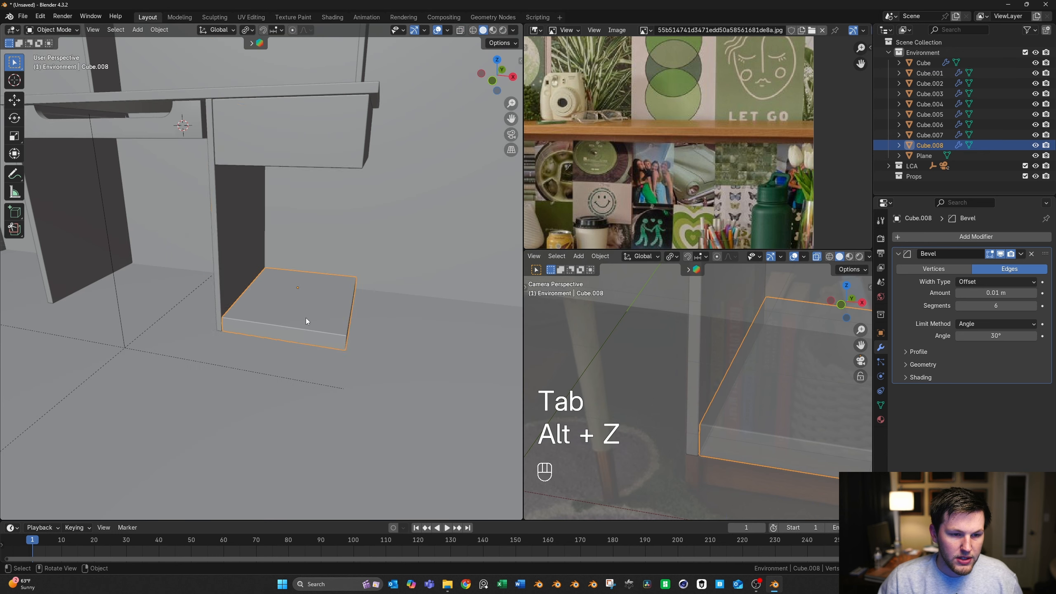
scroll(305, 318, "up", 2)
key("Tab")
Set the base slab's front face back about 0.05 m along Y, following the recessed plinth in the reference photo
scroll(703, 183, "down", 2)
middle_click_drag(723, 225, 684, 103, "shift")
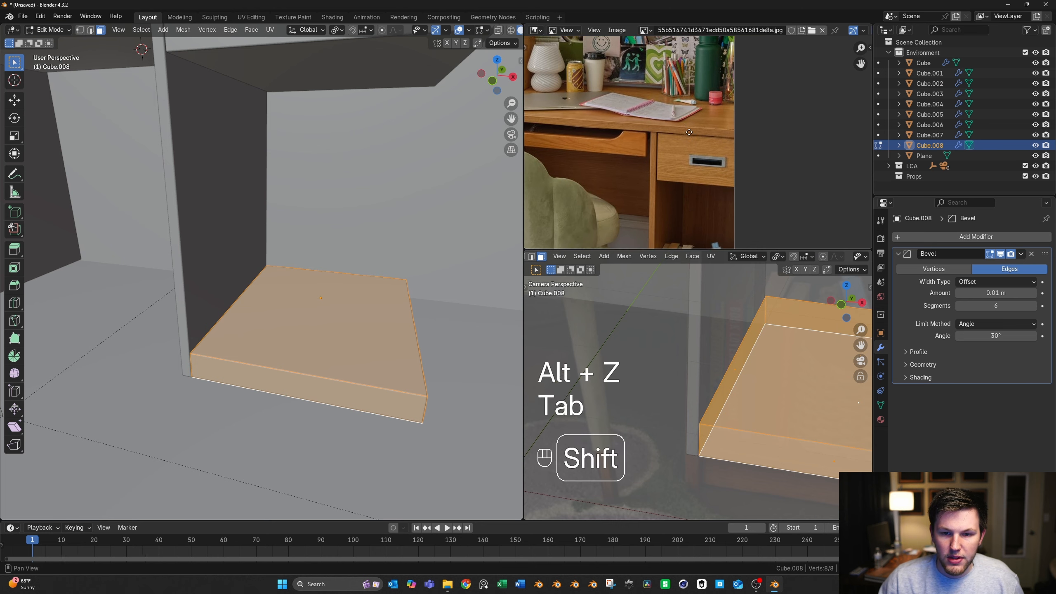
scroll(686, 216, "up", 2)
middle_click_drag(685, 225, 683, 85, "shift")
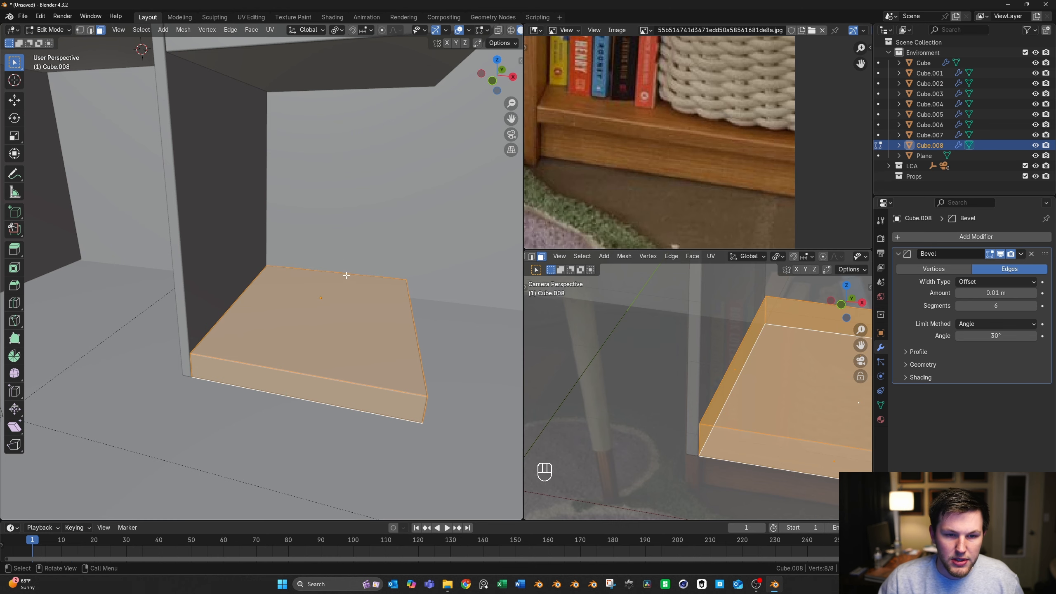
scroll(266, 415, "up", 3)
left_click(269, 438)
key("g")
key("y")
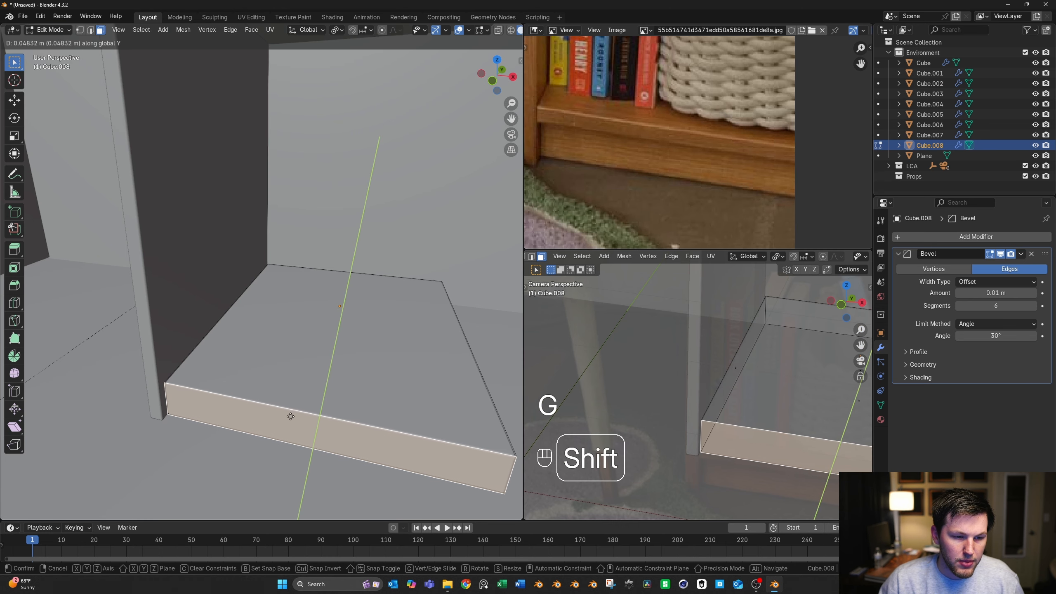
left_click(301, 403, "shift")
key("shift+g")
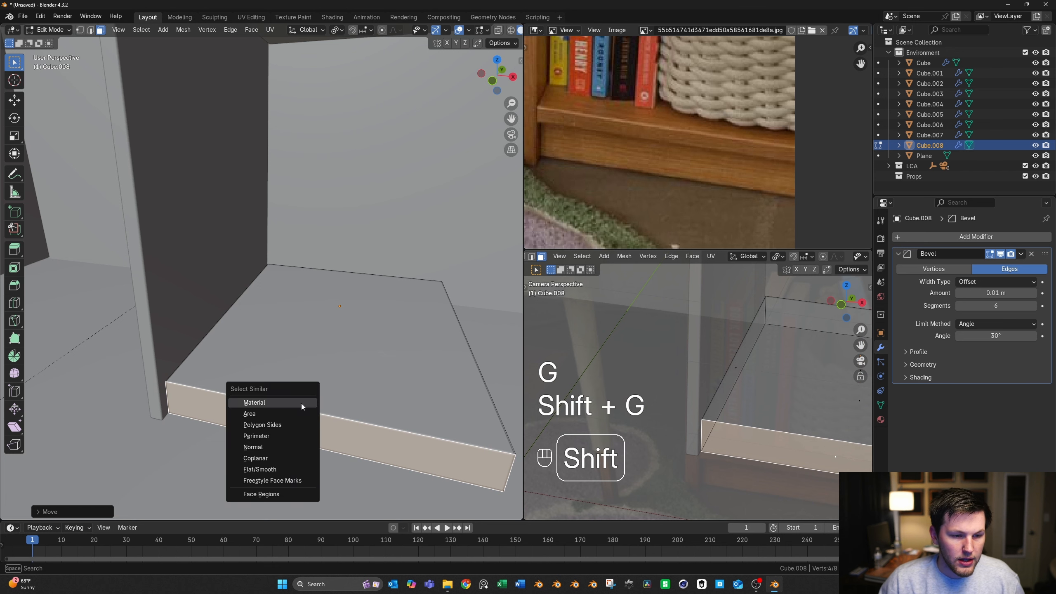
left_click(302, 403)
key("Tab")
Duplicate the base slab and raise the copy slightly along Z
scroll(327, 375, "down", 4)
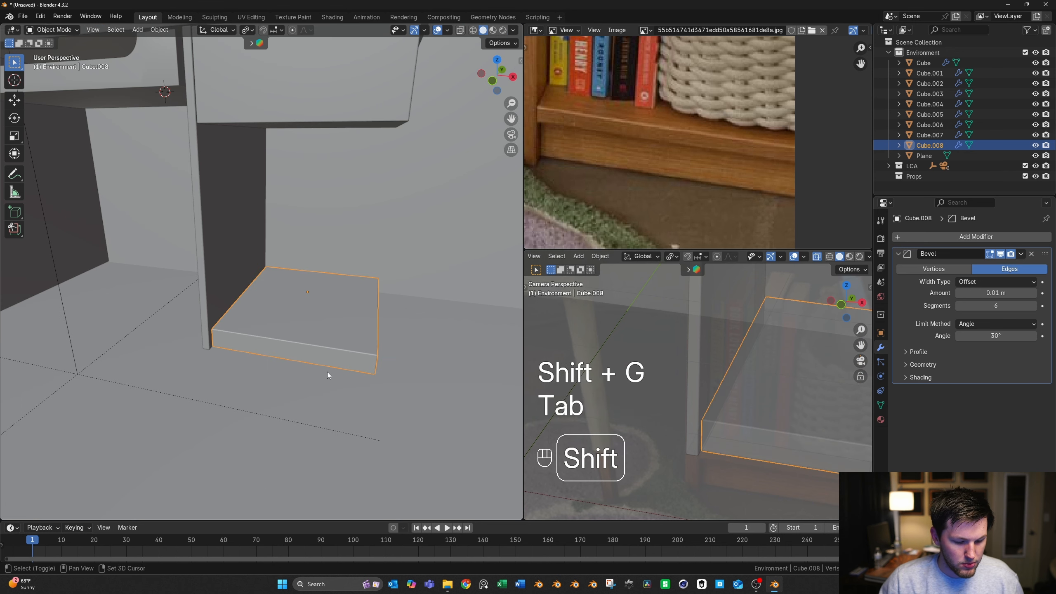
key("shift+d")
key("z")
left_click(325, 369)
Scale the entire mesh of the duplicated slab above the base
key("Tab")
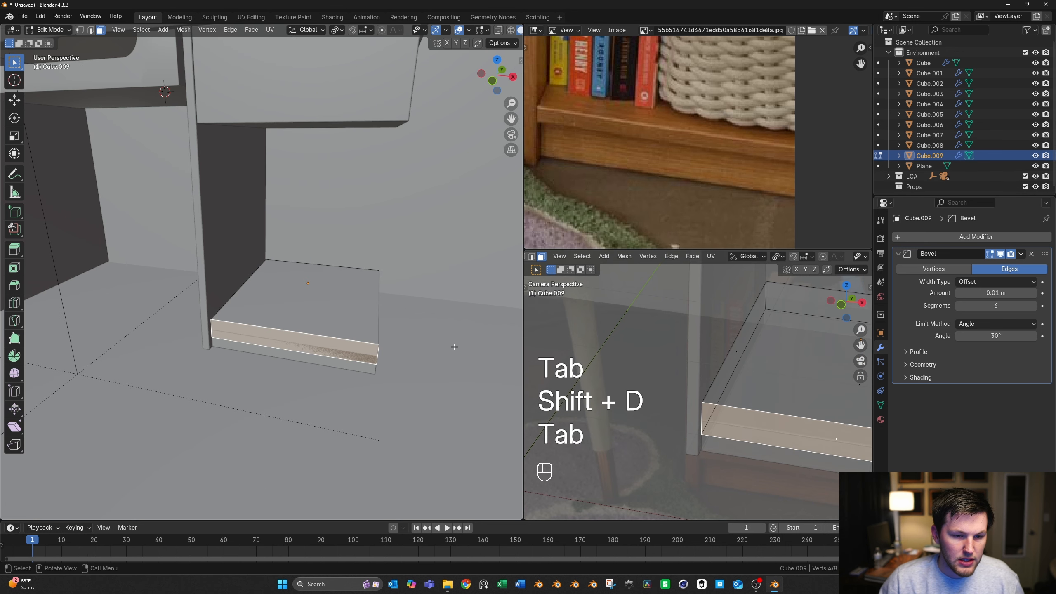
scroll(471, 346, "up", 4)
key("s")
key("a")
scroll(473, 345, "down", 3)
key("s")
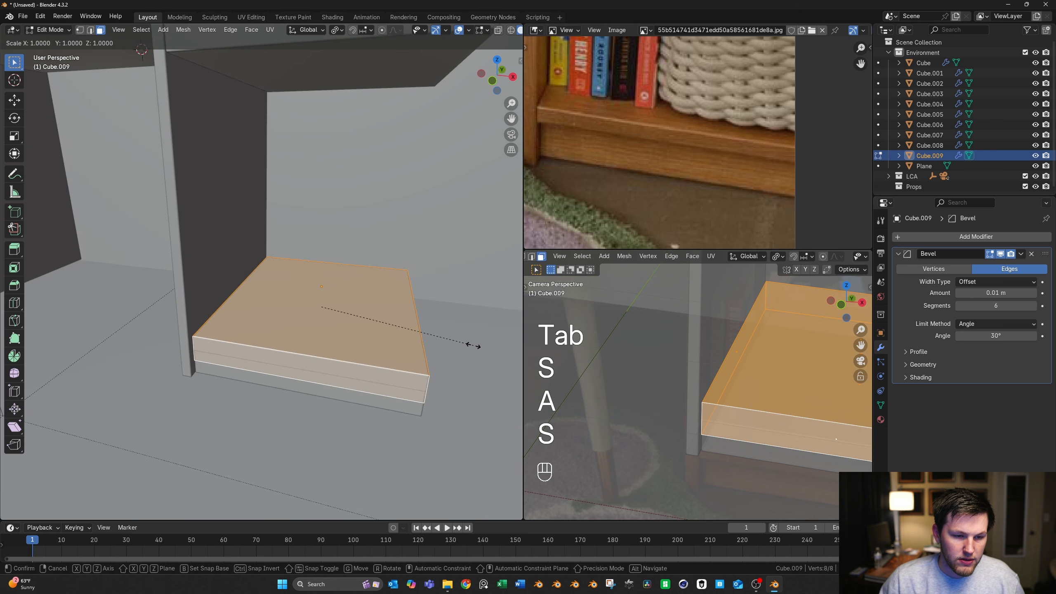
Flatten the upper board of the shelf base by scaling its mesh along Z to about 0.28
key("z")
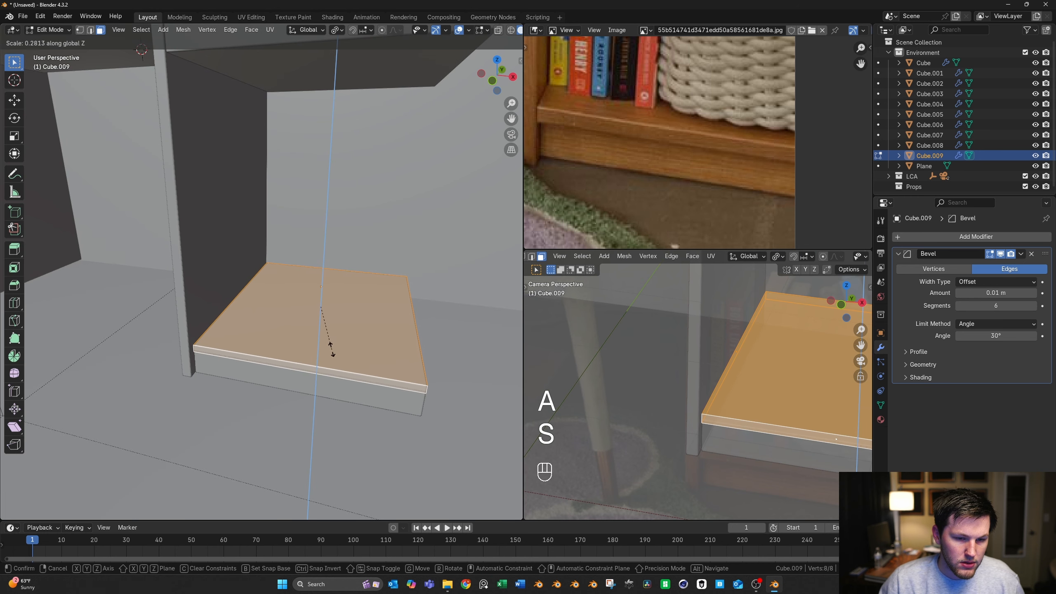
left_click(332, 358)
key("Tab")
In front view, move the thinned board along Z so it sits directly on top of the base block
middle_click_drag(332, 358, 337, 329)
key("grave")
scroll(312, 264, "up", 3)
middle_click_drag(317, 261, 241, 289, "shift")
scroll(242, 302, "up", 2)
key("g")
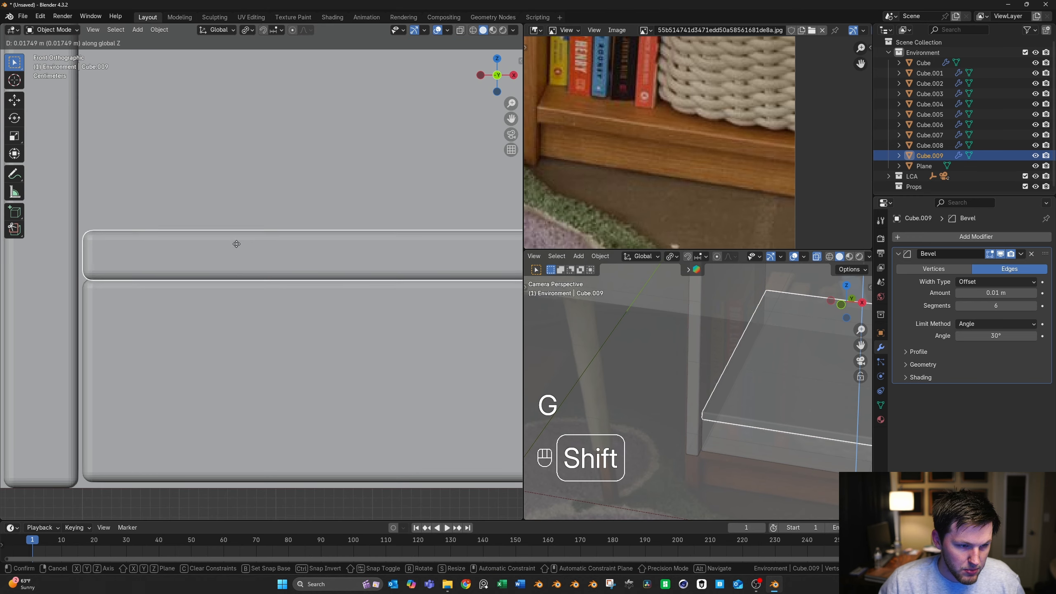
left_click(232, 252)
Pull the board's front face forward along Y so it slightly overhangs the base block, and return to Object Mode
middle_click_drag(233, 253, 225, 295)
scroll(588, 143, "down", 2)
middle_click_drag(311, 260, 356, 202, "shift")
scroll(307, 286, "down", 3)
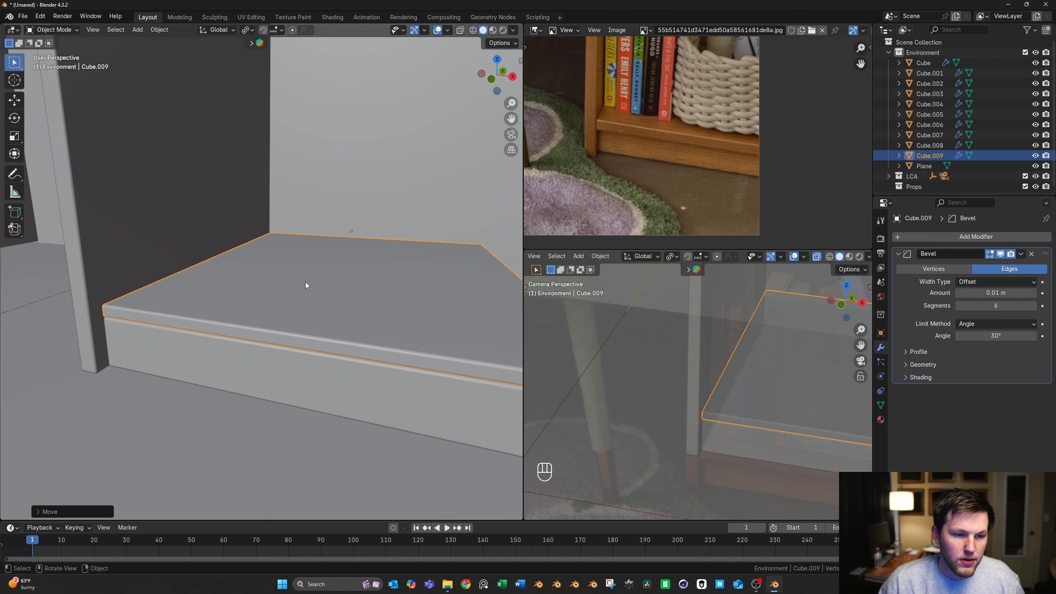
key("Tab")
key("3")
scroll(244, 311, "down", 1)
middle_click_drag(244, 311, 285, 288)
scroll(285, 288, "up", 2)
key("g")
key("y")
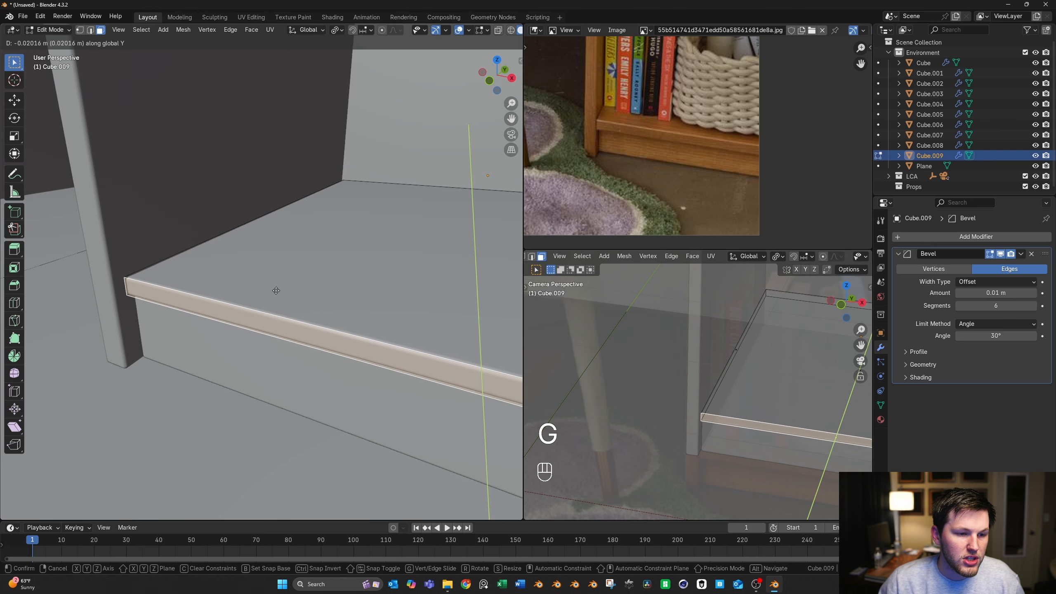
key("shift")
left_click(149, 302)
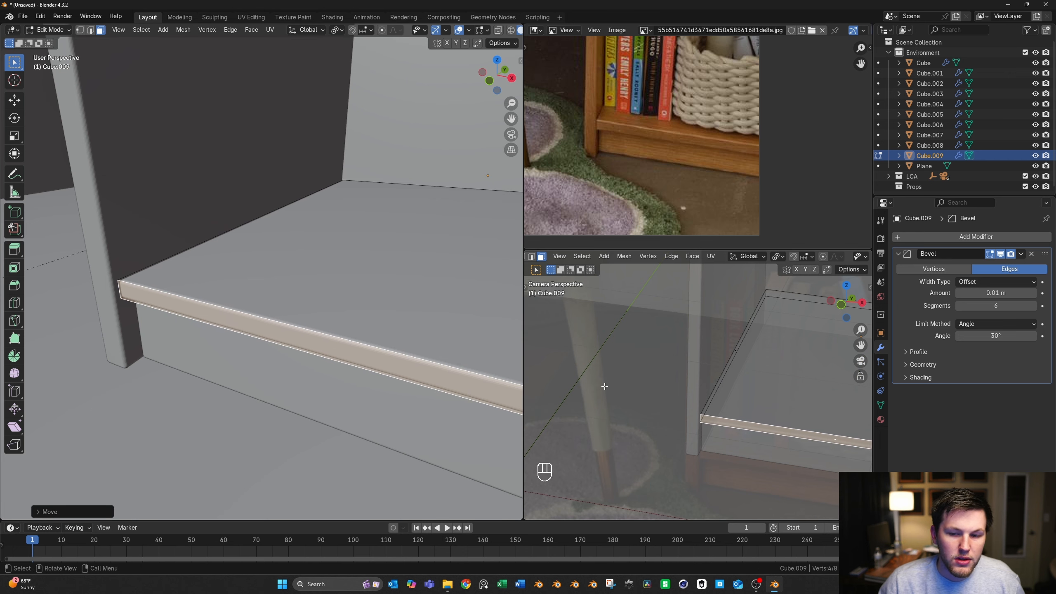
scroll(384, 321, "down", 5)
middle_click_drag(383, 321, 318, 243)
key("Tab")
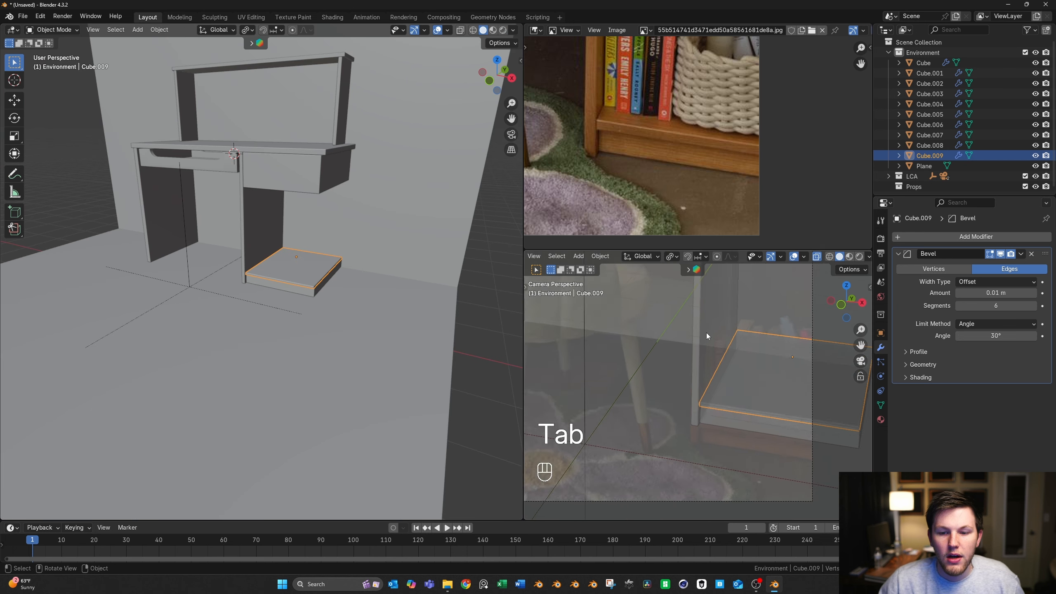
Compare the desk model with the reference overlay in camera view by switching X-ray off and on
scroll(707, 332, "up", 3)
key("alt+z")
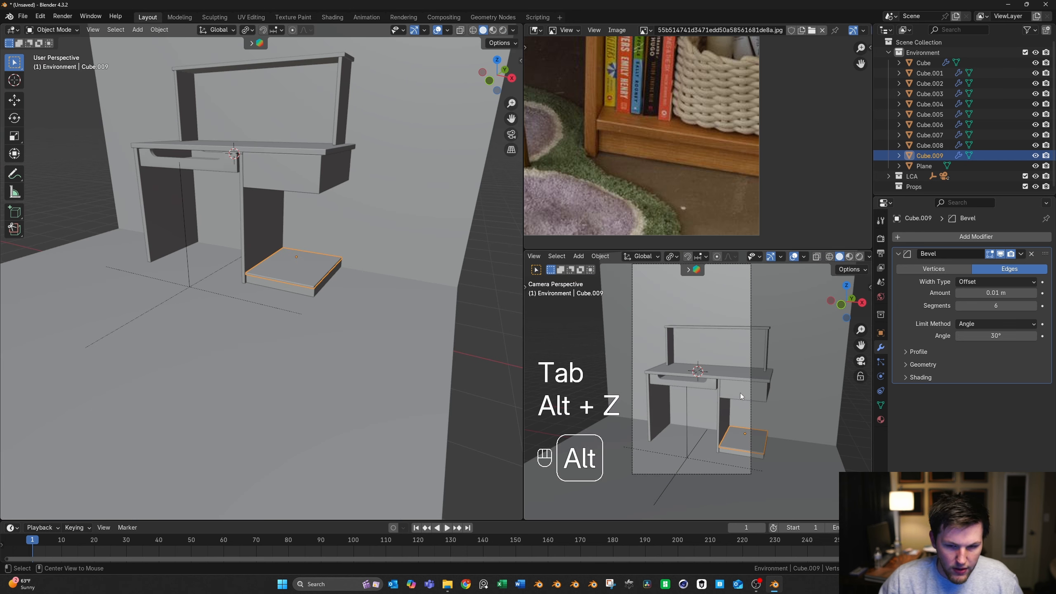
key("alt+z")
key("alt+z")
key("alt+z")
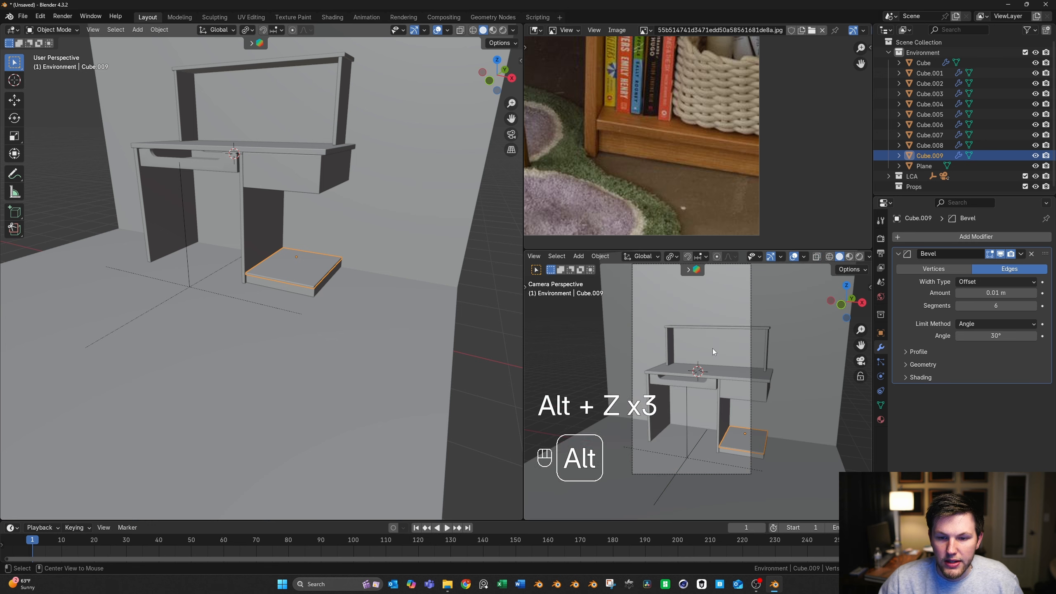
scroll(726, 380, "up", 2)
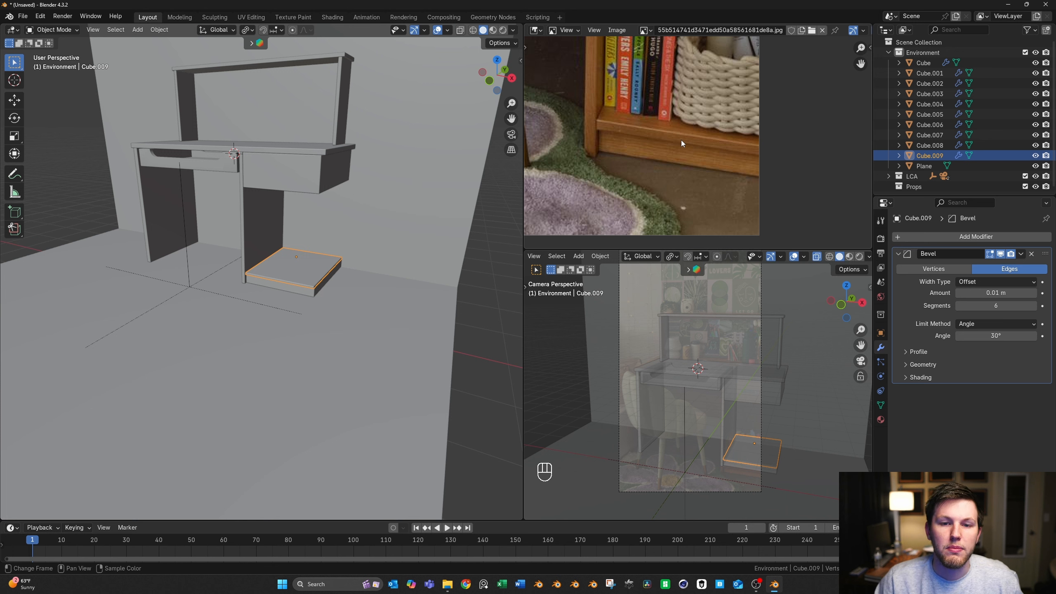
Examine the reference photo's chair, desk, bookshelf, tabletop items and wall posters
scroll(681, 144, "down", 6)
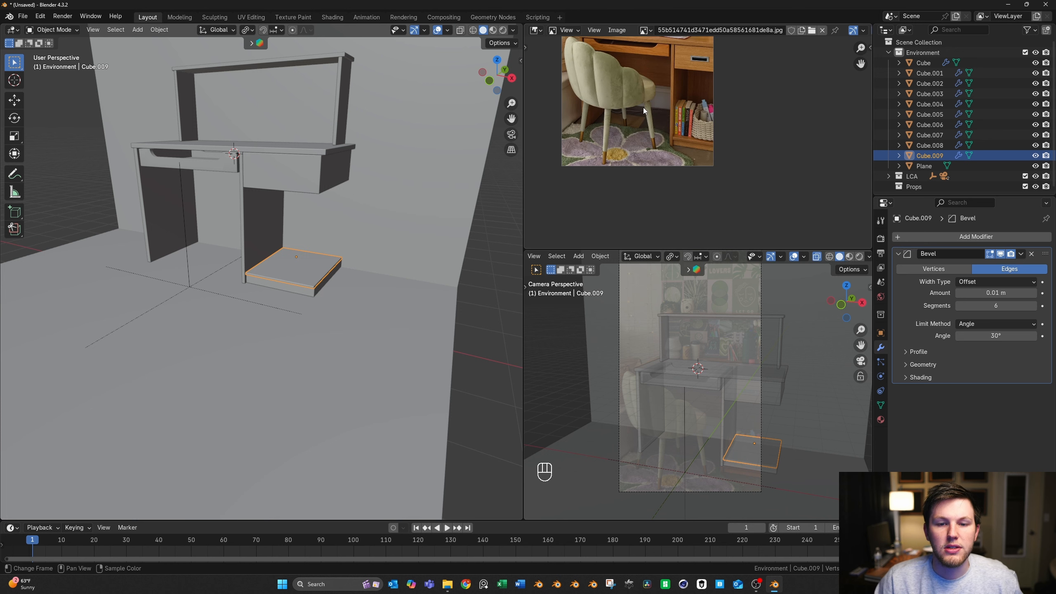
scroll(665, 125, "up", 1)
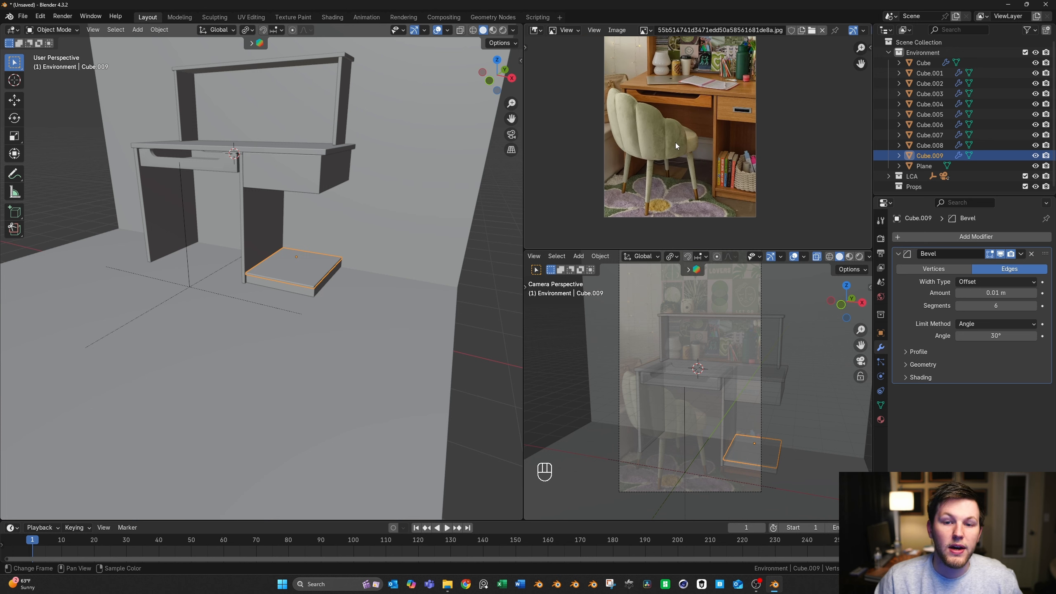
scroll(674, 142, "up", 2)
scroll(675, 141, "up", 2, "shift")
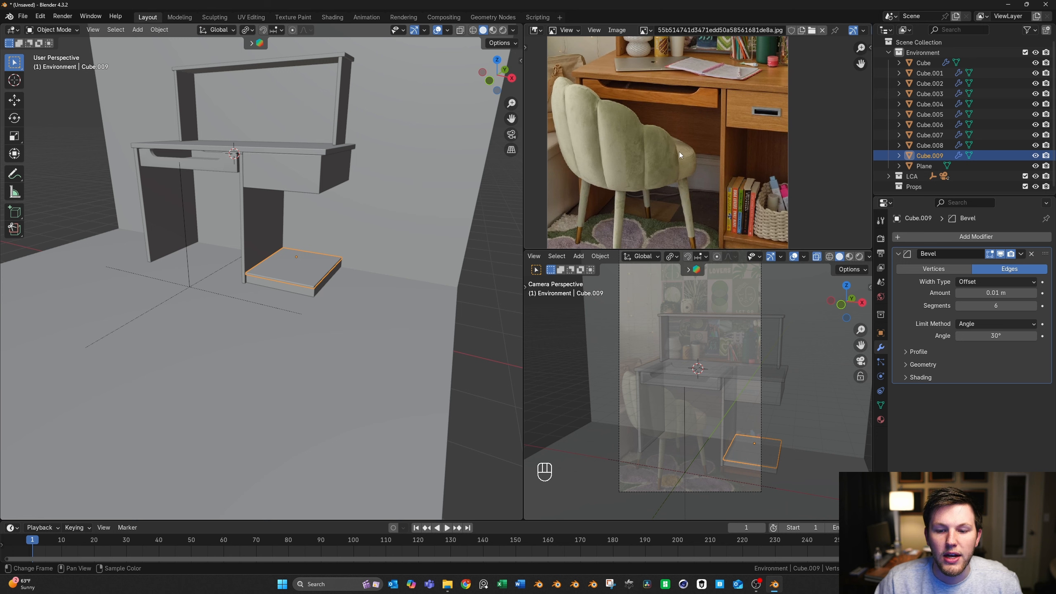
scroll(707, 122, "down", 1)
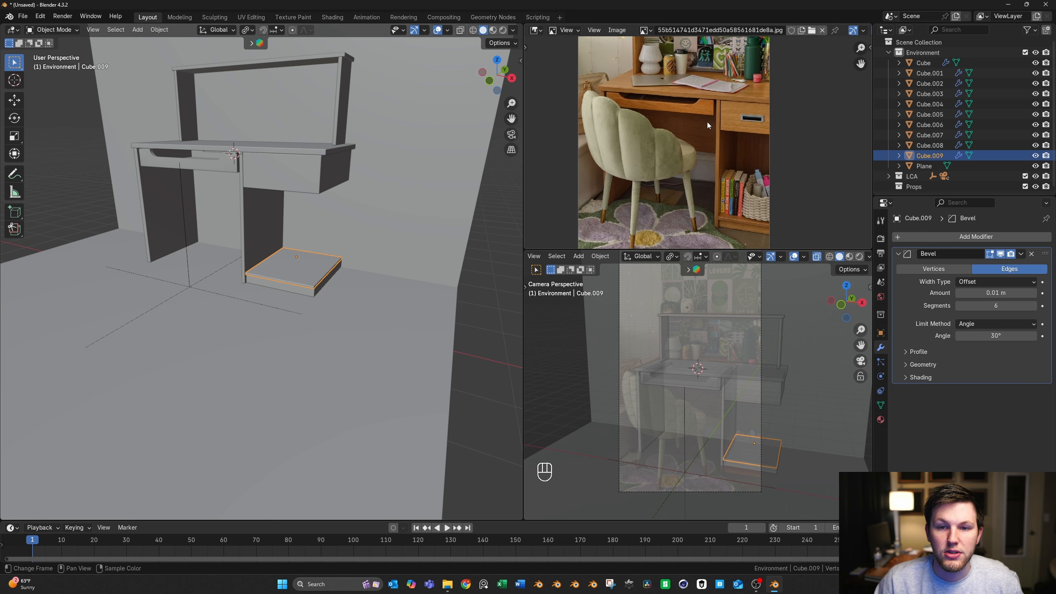
scroll(681, 162, "up", 2, "shift")
scroll(707, 164, "down", 1)
scroll(707, 162, "up", 2, "shift")
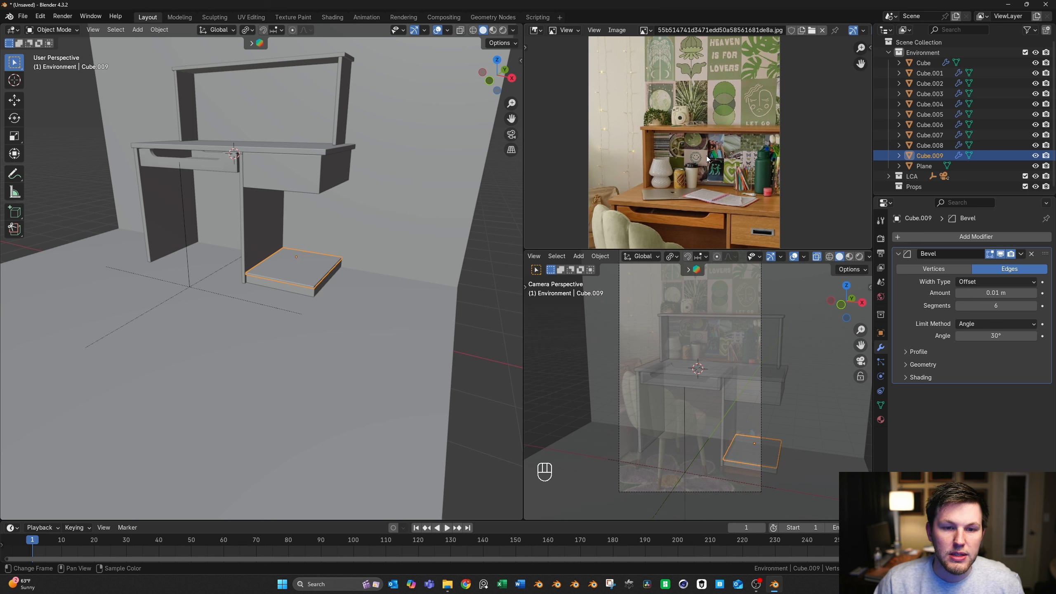
middle_click_drag(716, 173, 706, 157)
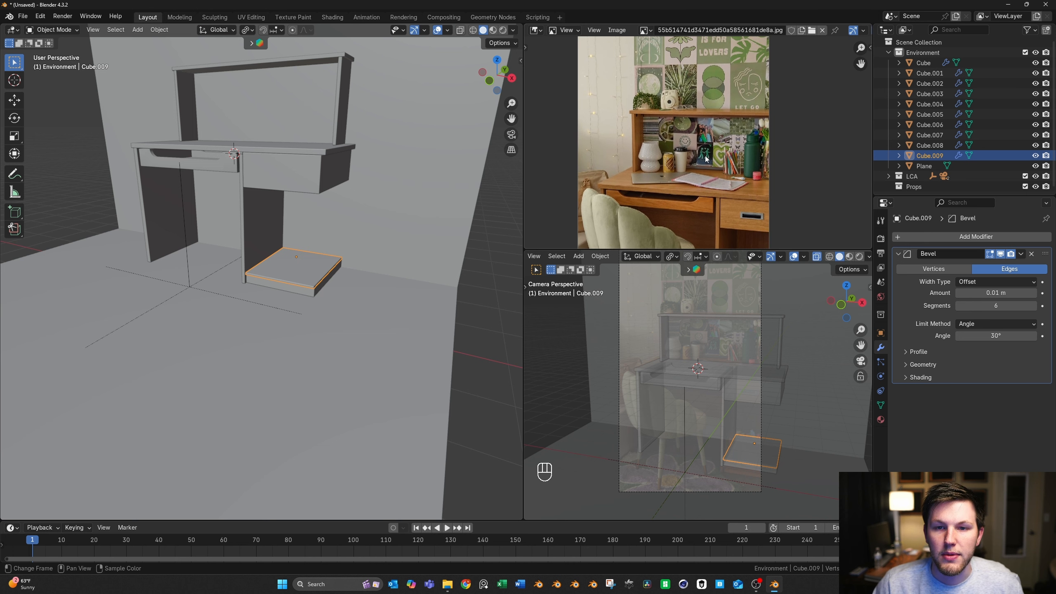
scroll(713, 177, "down", 2)
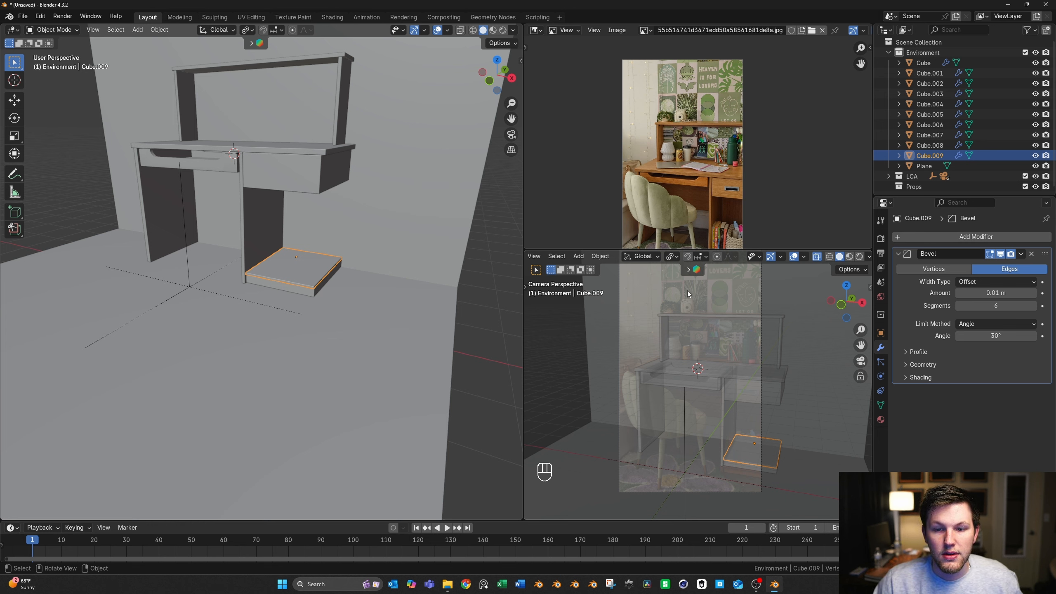
Save the project to the Desktop under the file name Interior Desk
left_click(22, 16)
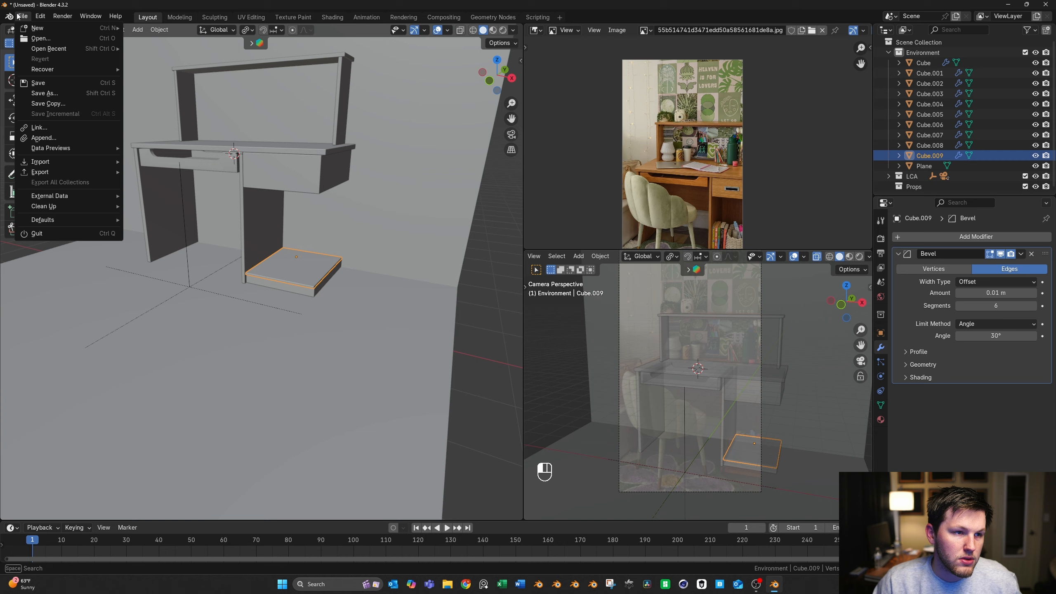
left_click(47, 93)
left_click(291, 317)
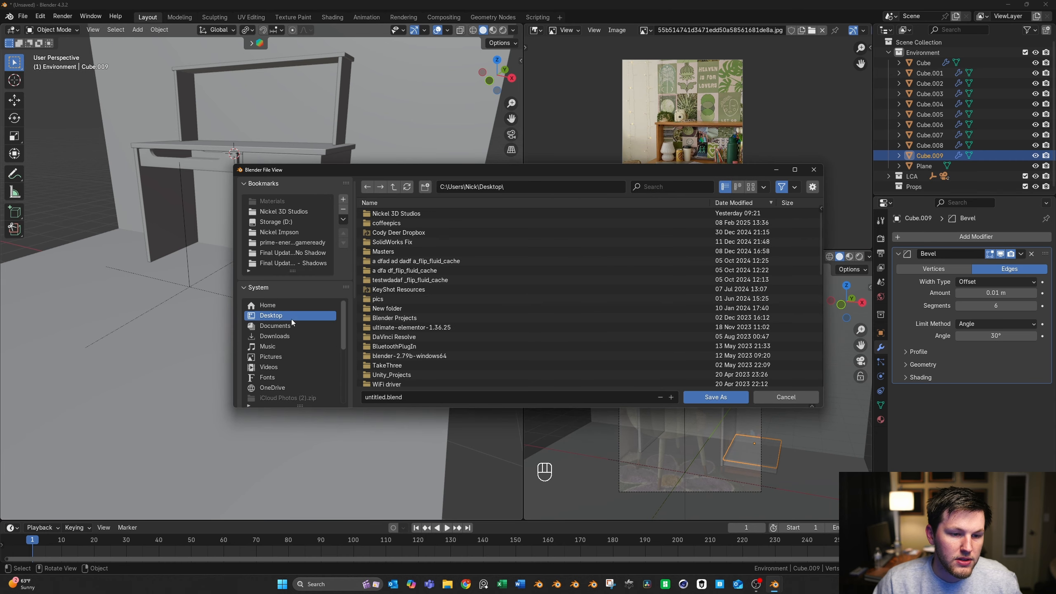
left_click(416, 398)
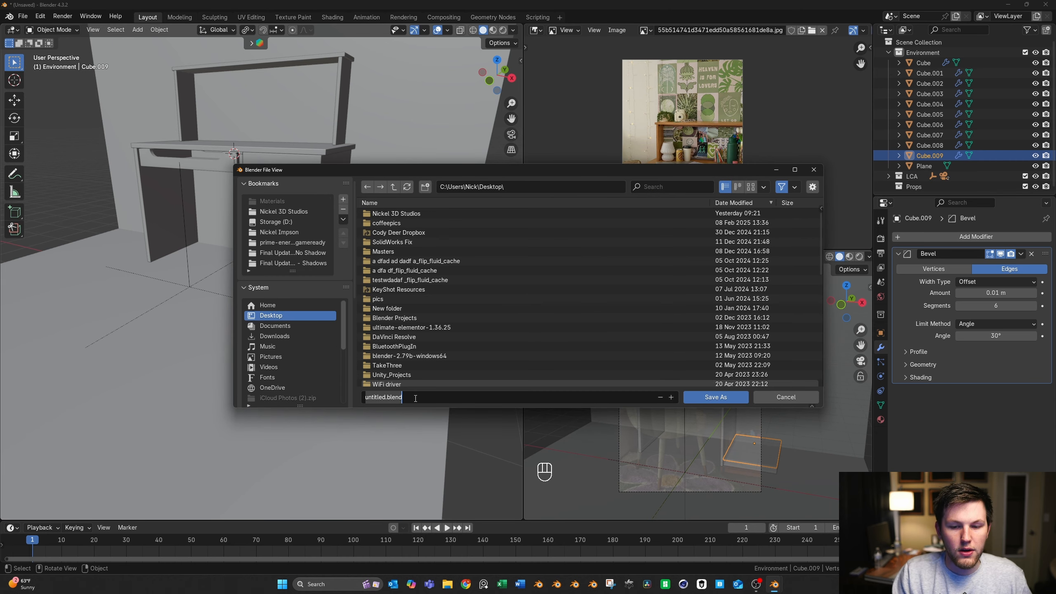
type("Interi")
key("BackSpace")
key("BackSpace")
key("BackSpace")
key("BackSpace")
key("BackSpace")
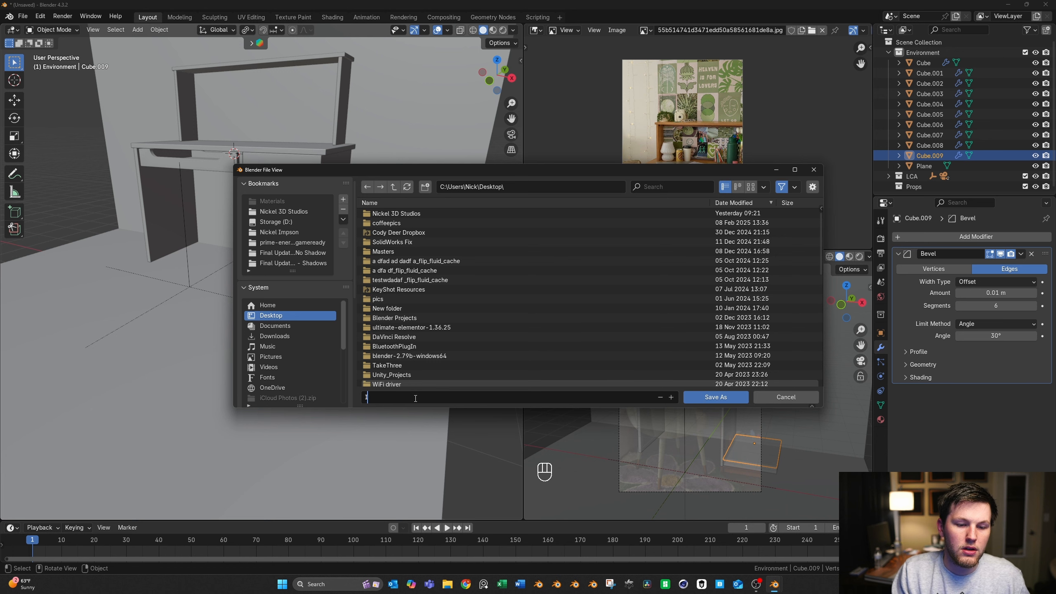
type("nterior Desk")
key("Return")
key("Return")
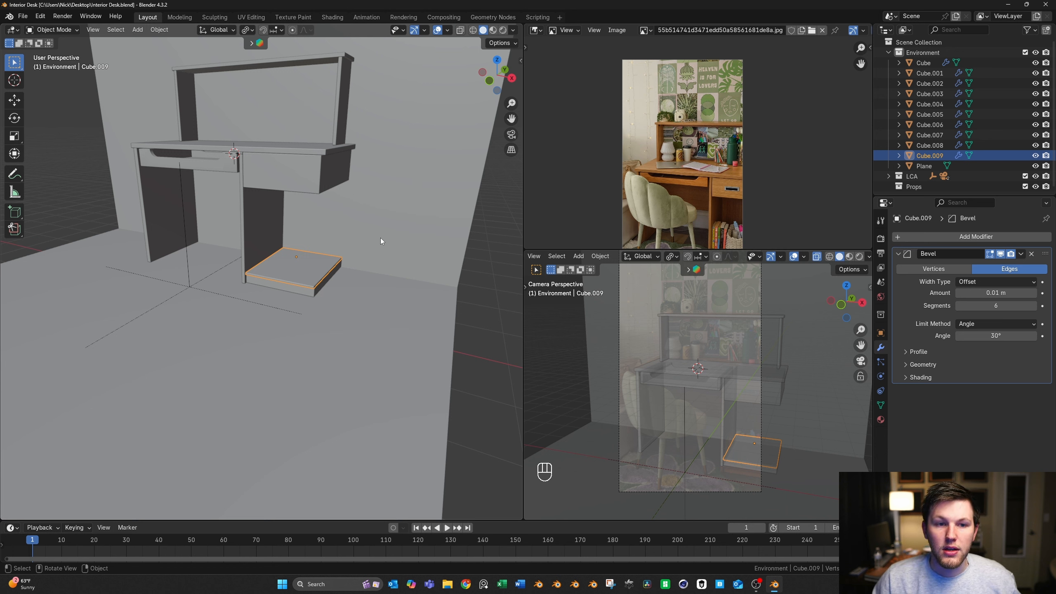
Set the world background strength to 0.3 and use a Sky Texture as its color
left_click(880, 296)
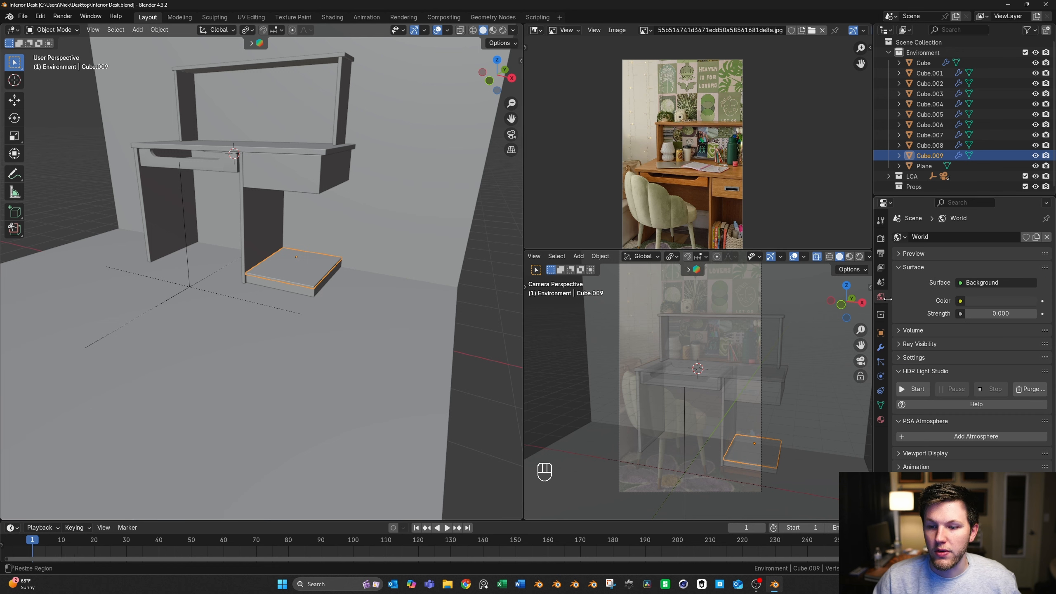
left_click(1000, 314)
type(".3")
key("Return")
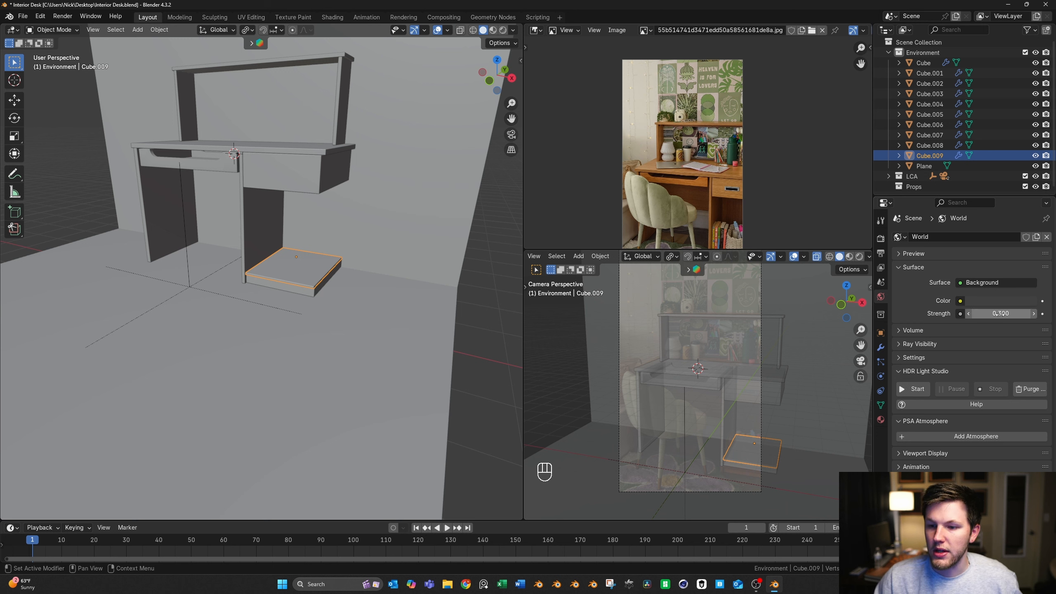
left_click(960, 300)
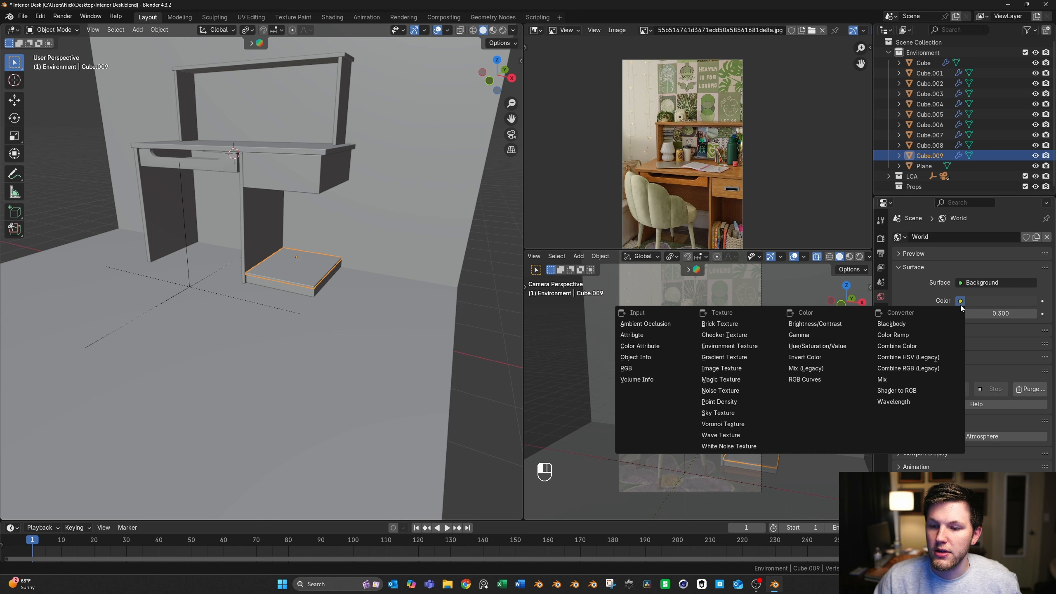
left_click(961, 304)
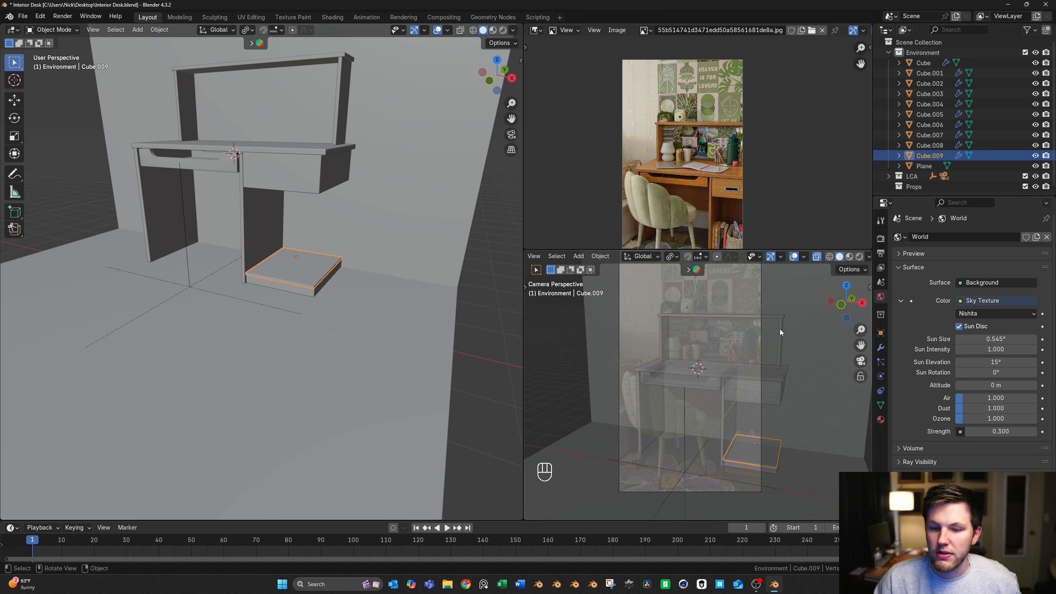
Show the camera view with rendered shading and set the sky's sun rotation to 255° and sun elevation to 10°
key("z")
left_click(726, 325)
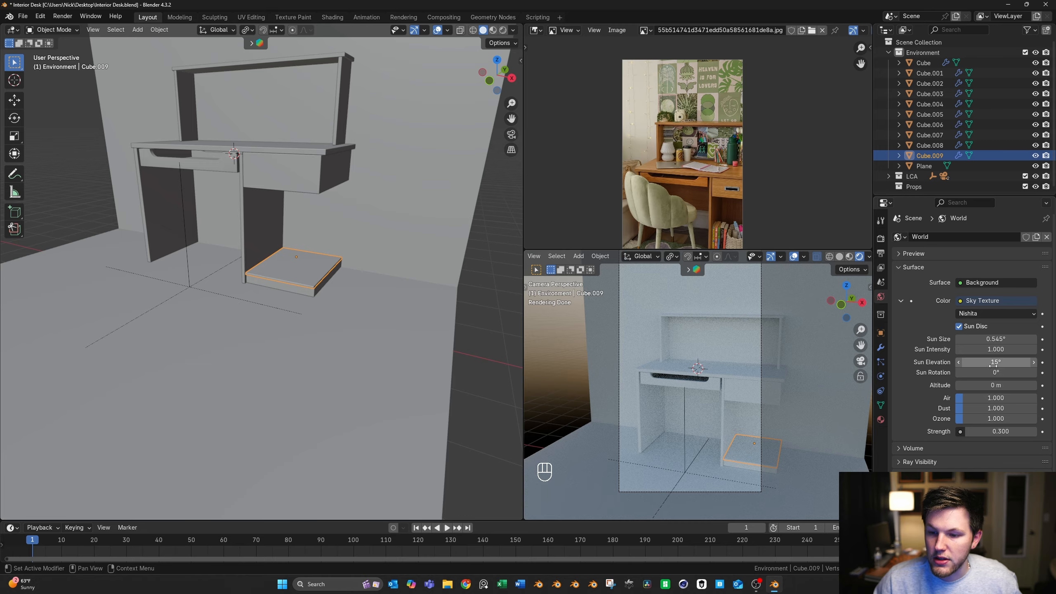
left_click_drag(986, 372, 1048, 373)
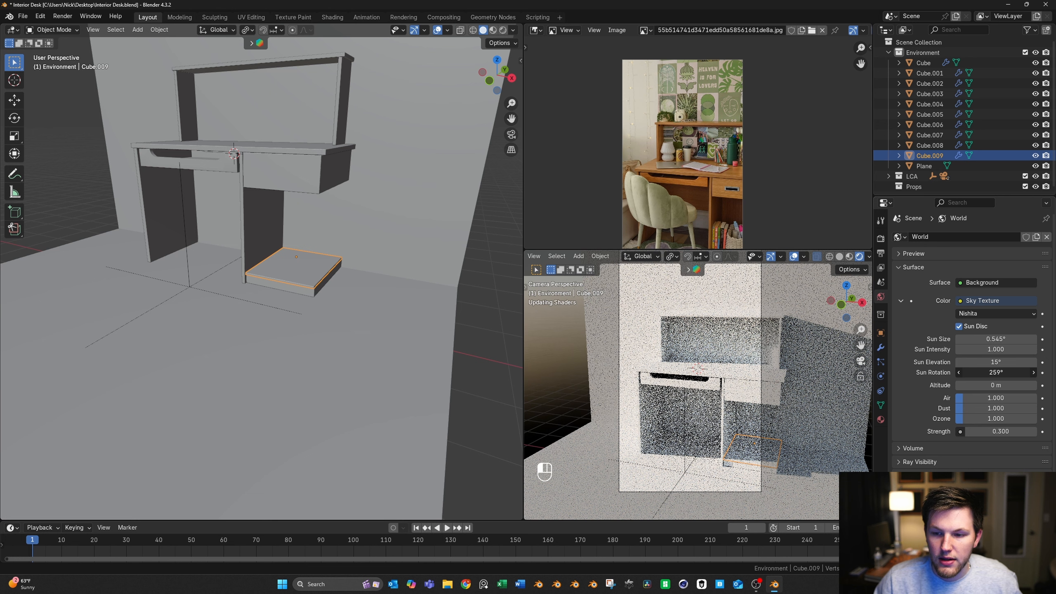
left_click(993, 361)
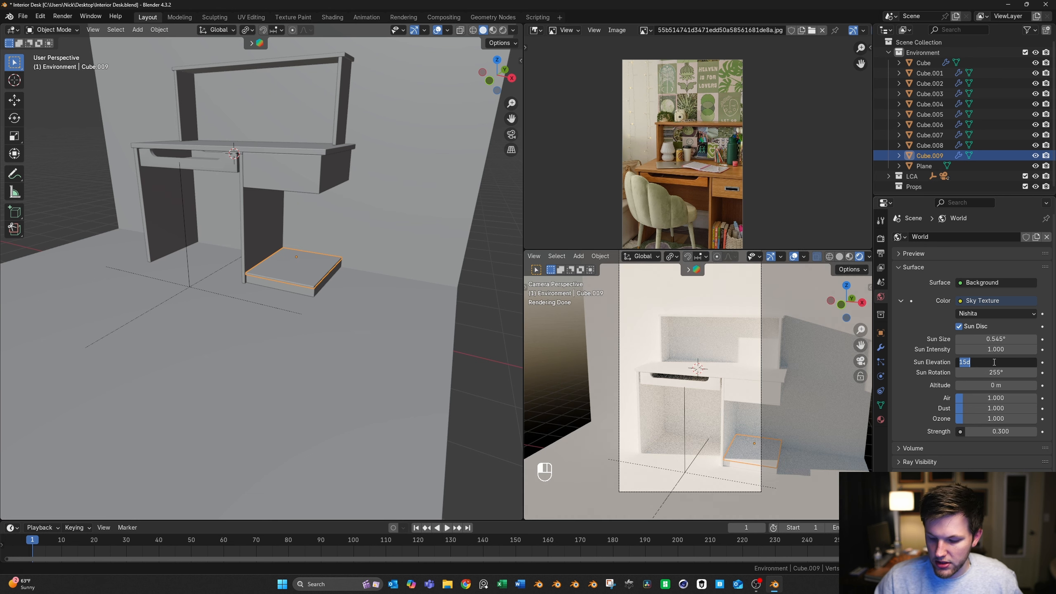
type("10")
key("Return")
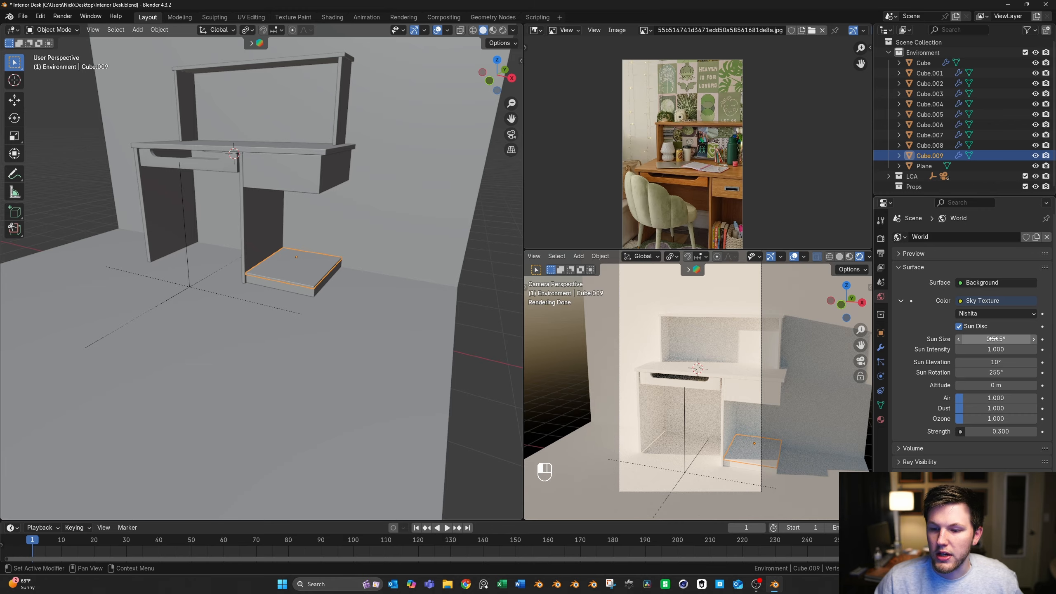
Try sun sizes of 0.01° and 0.001° on the sky texture to judge the shadows under the desk
scroll(775, 424, "up", 6)
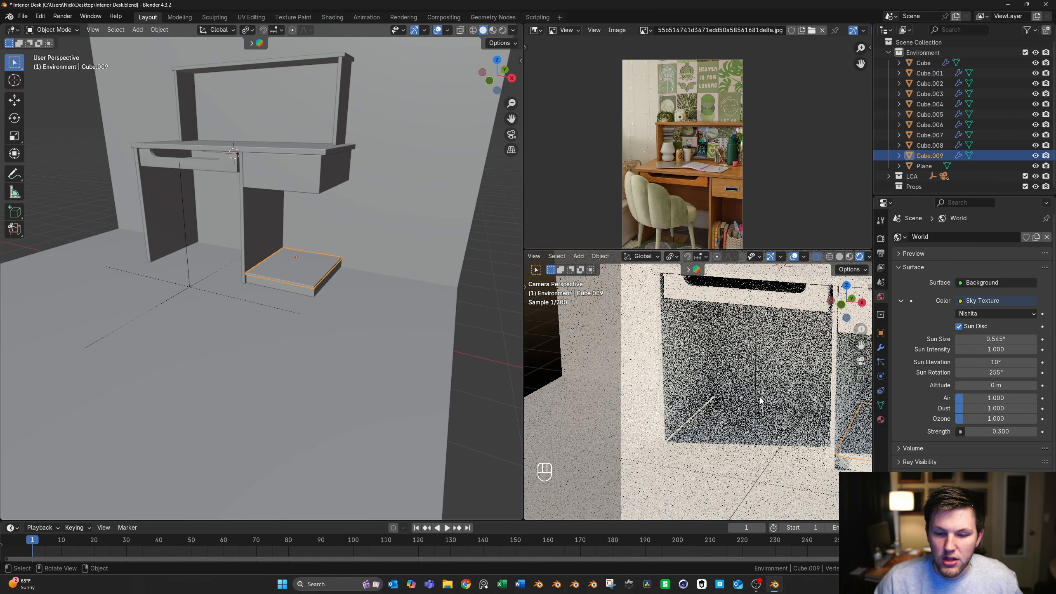
left_click(996, 338)
key("BackSpace")
type("0.01")
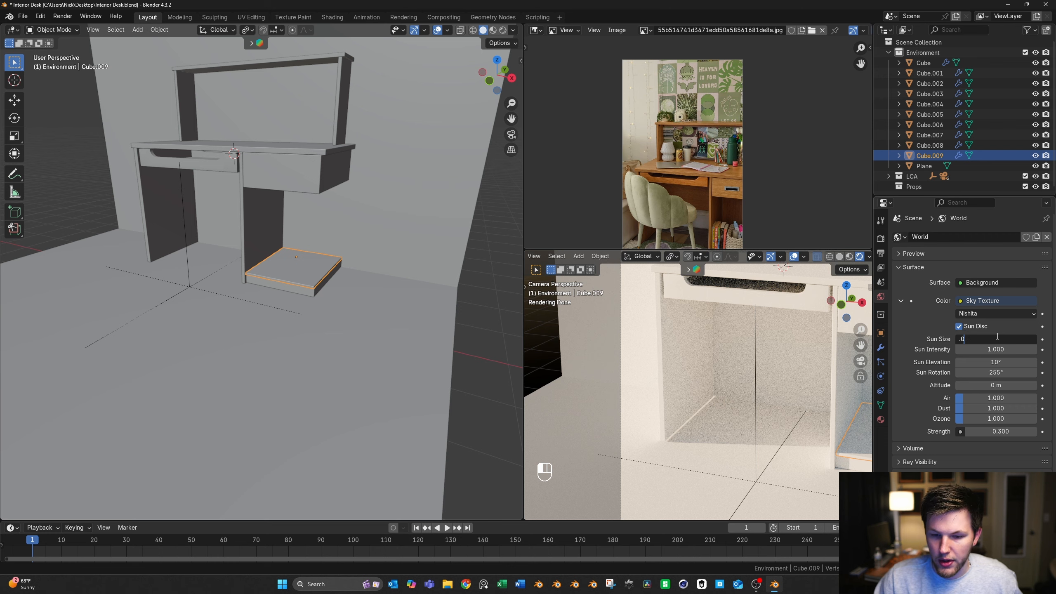
key("Return")
left_click(1018, 339)
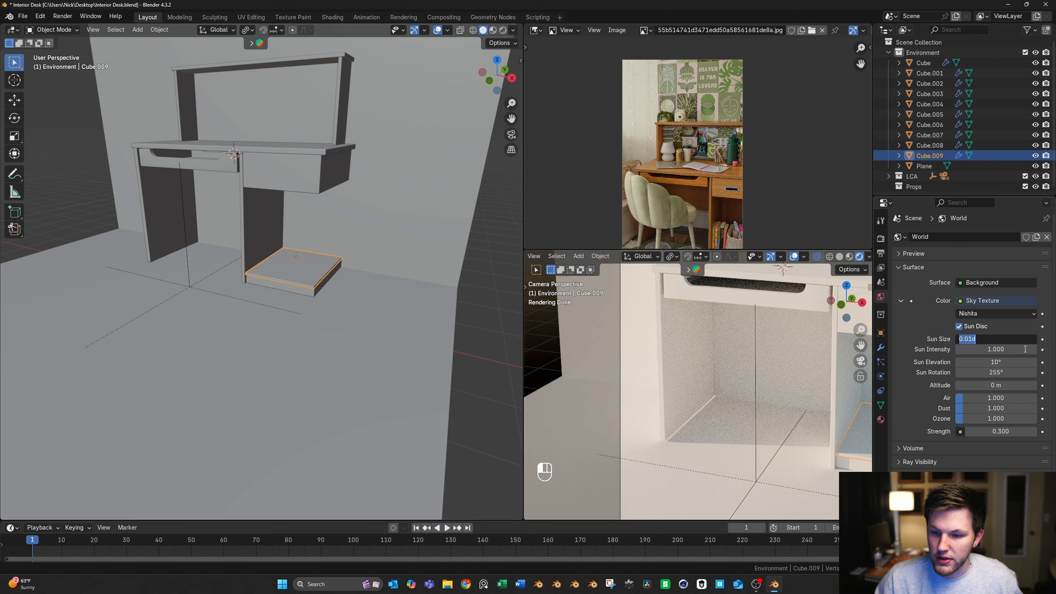
key("BackSpace")
type("0.001")
key("Return")
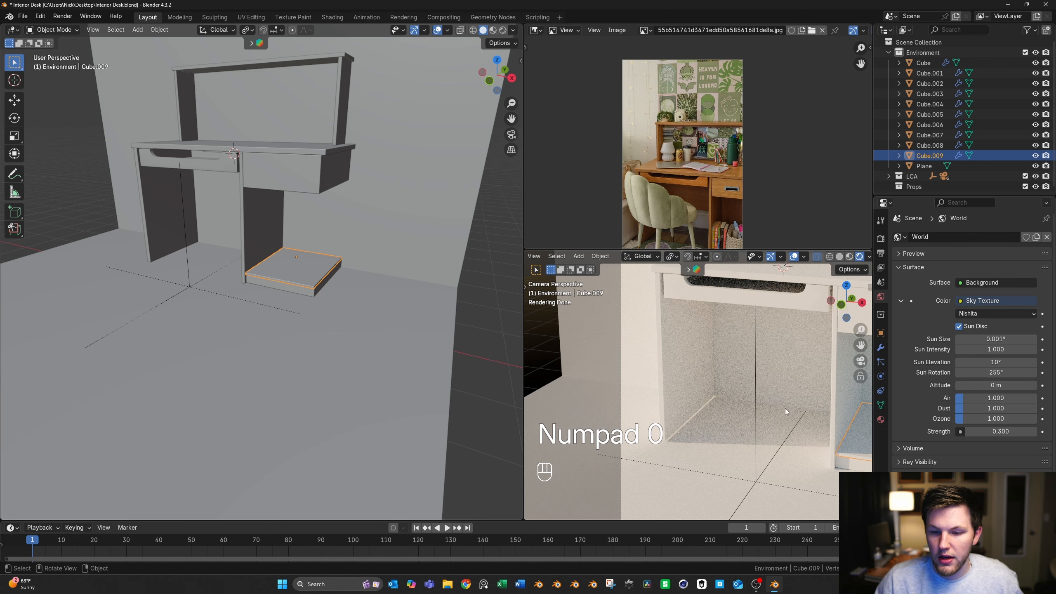
Set the sky texture's sun size to 20° to soften the shadows
left_click(989, 339)
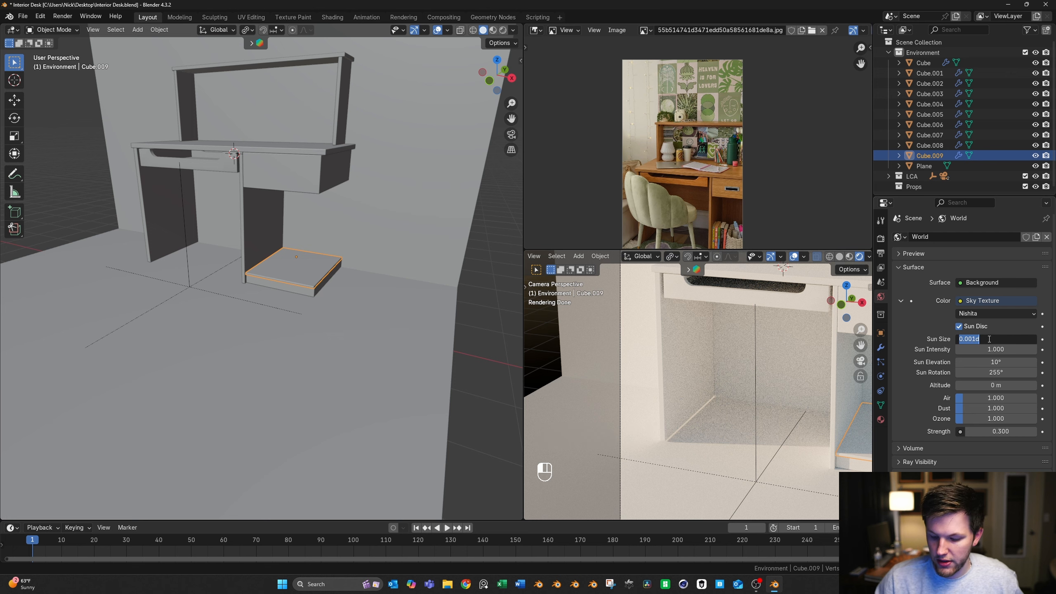
type("20")
key("Return")
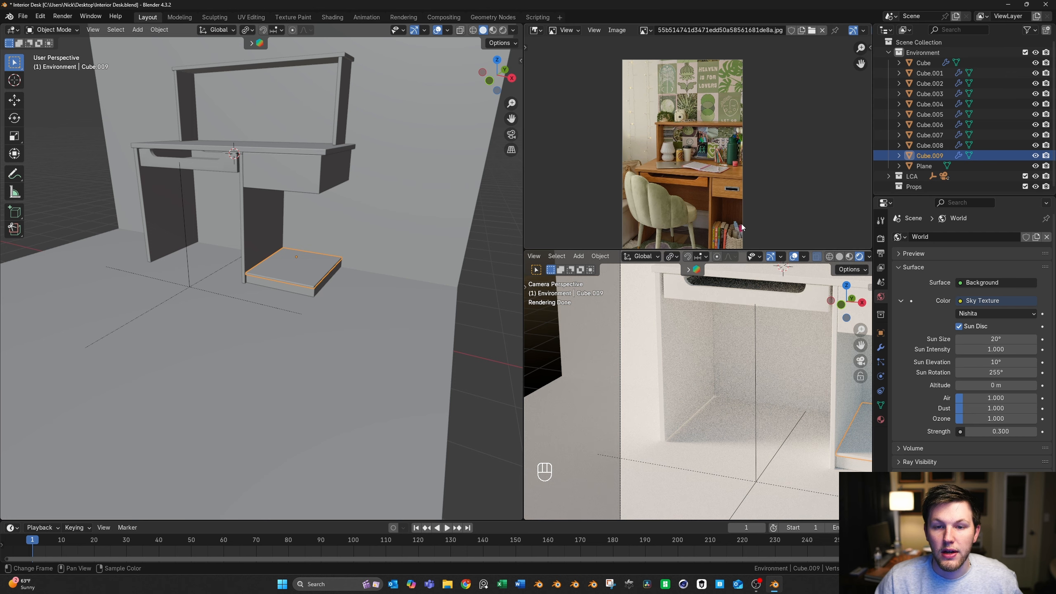
Set the sky texture's sun intensity to 0.35 and its sun rotation to -123°
key("ctrl+z")
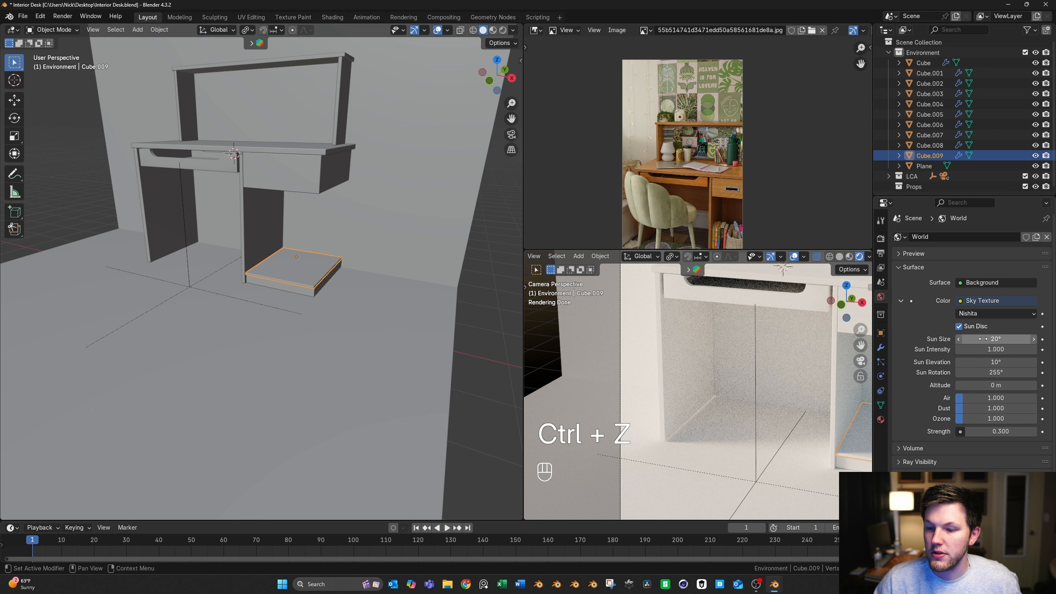
left_click(996, 349)
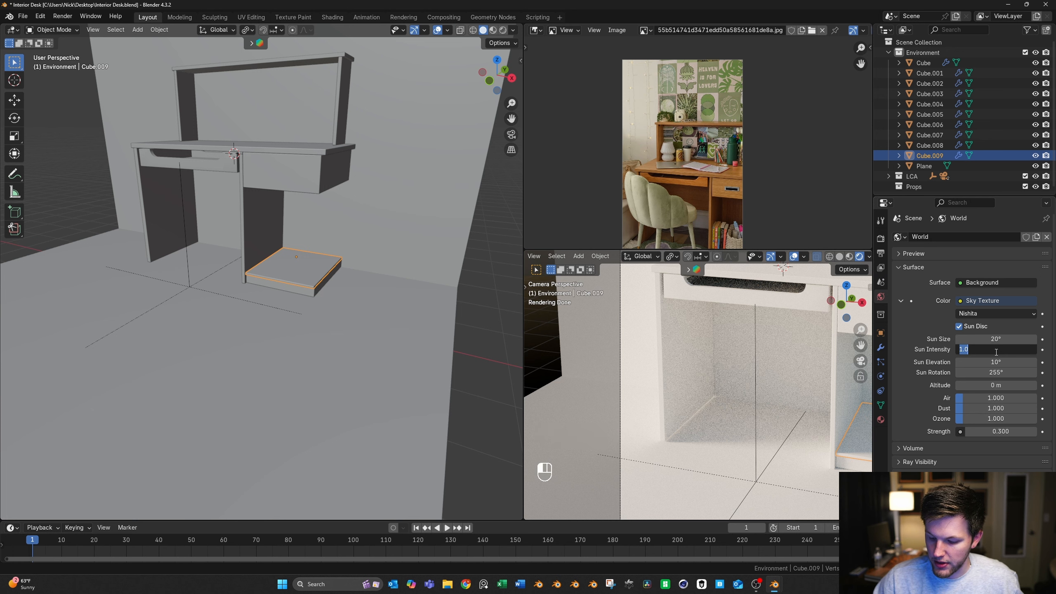
type(".35")
key("Return")
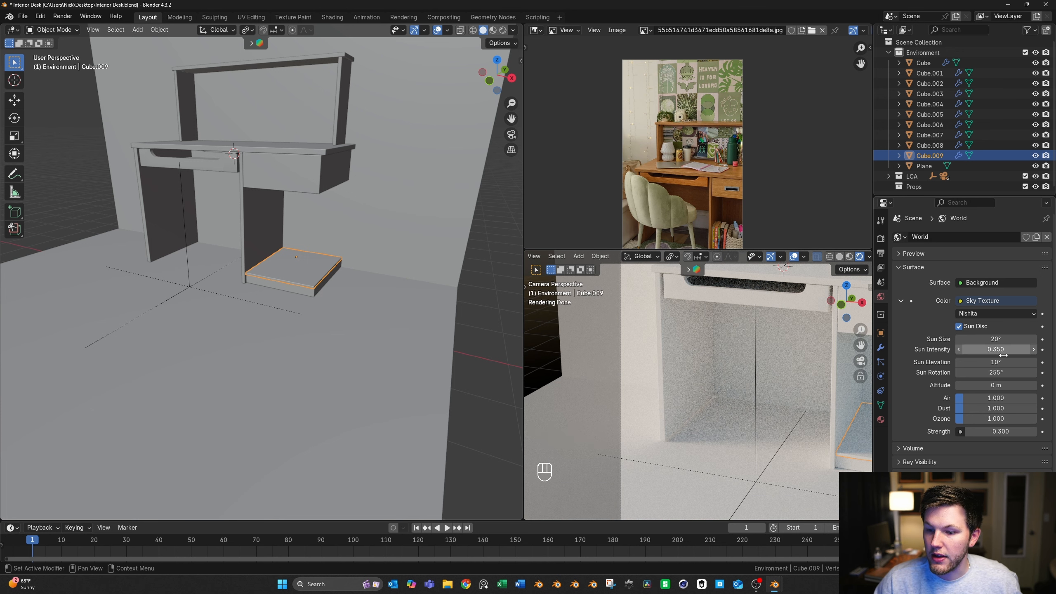
left_click(1003, 373)
type("-125")
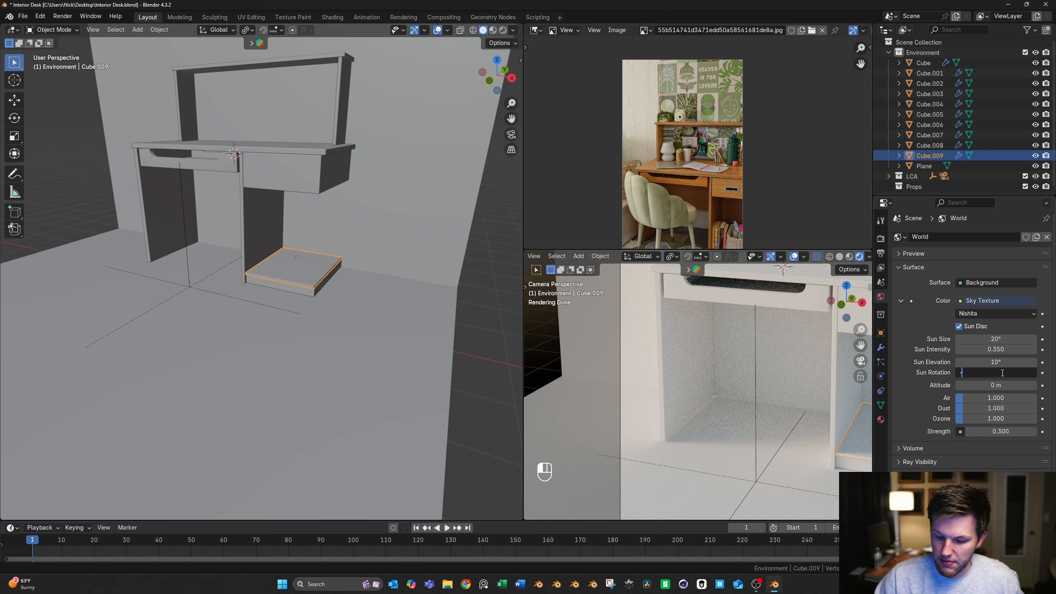
key("Return")
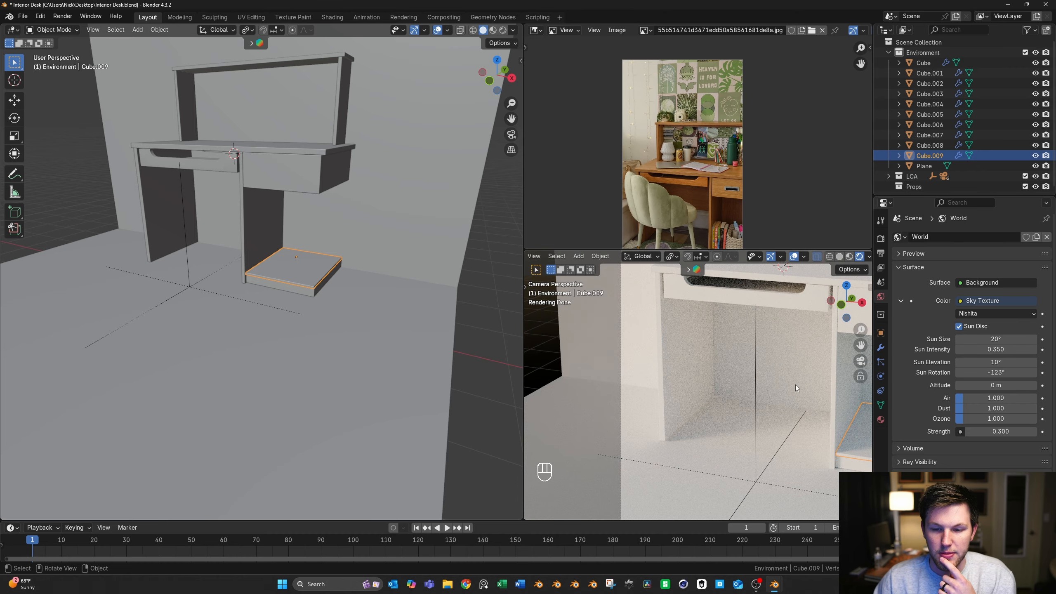
Limit the rendered preview to a region around the camera frame, and enlarge that viewport with its overlays hidden
scroll(777, 354, "down", 5)
scroll(742, 362, "down", 1)
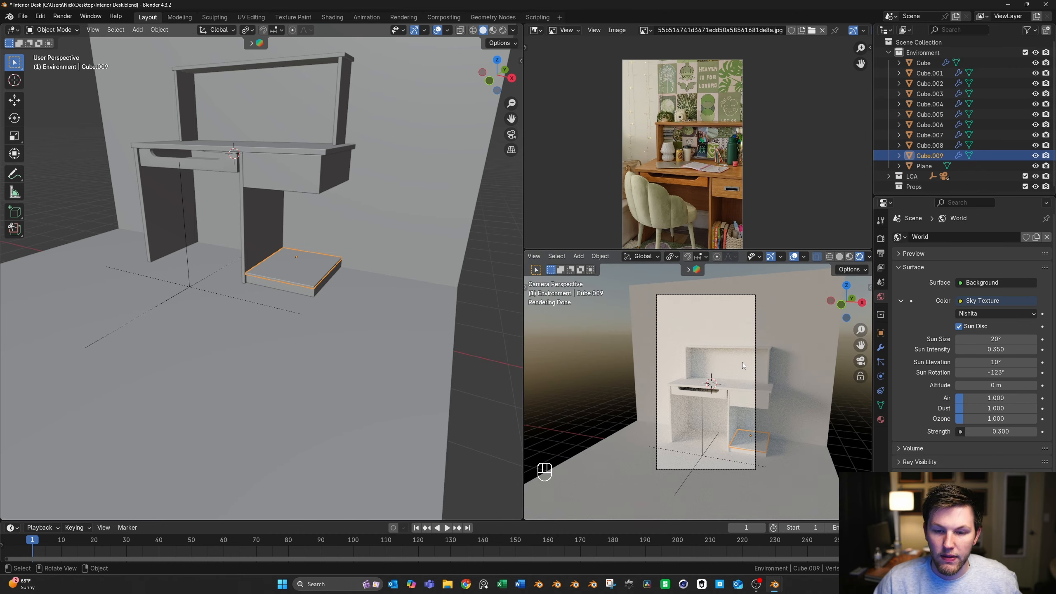
key("ctrl+b")
left_click_drag(643, 285, 787, 487)
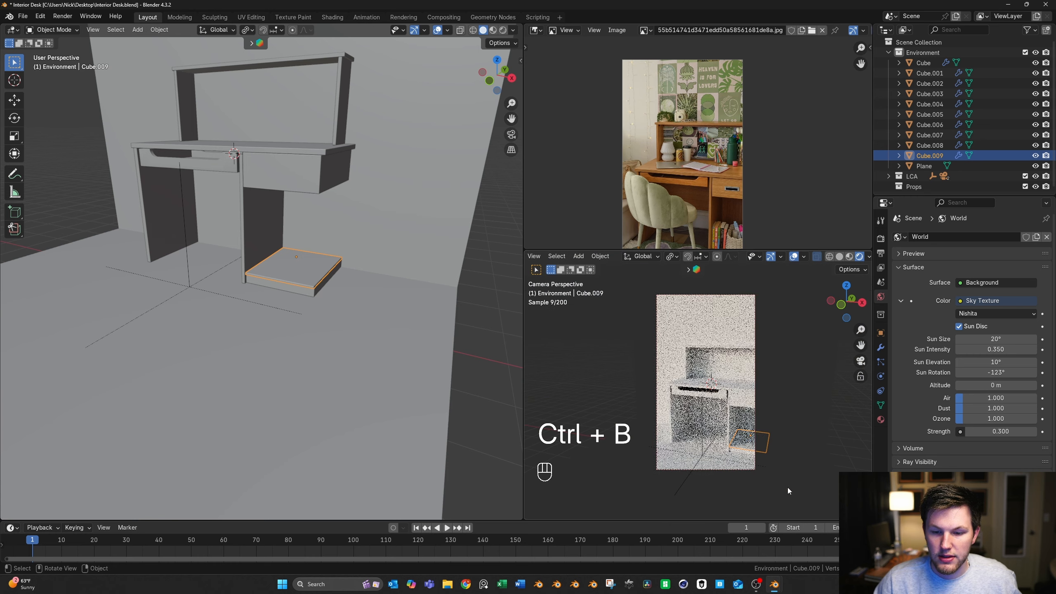
scroll(782, 415, "up", 2)
middle_click_drag(758, 379, 736, 359, "shift")
left_click(793, 257)
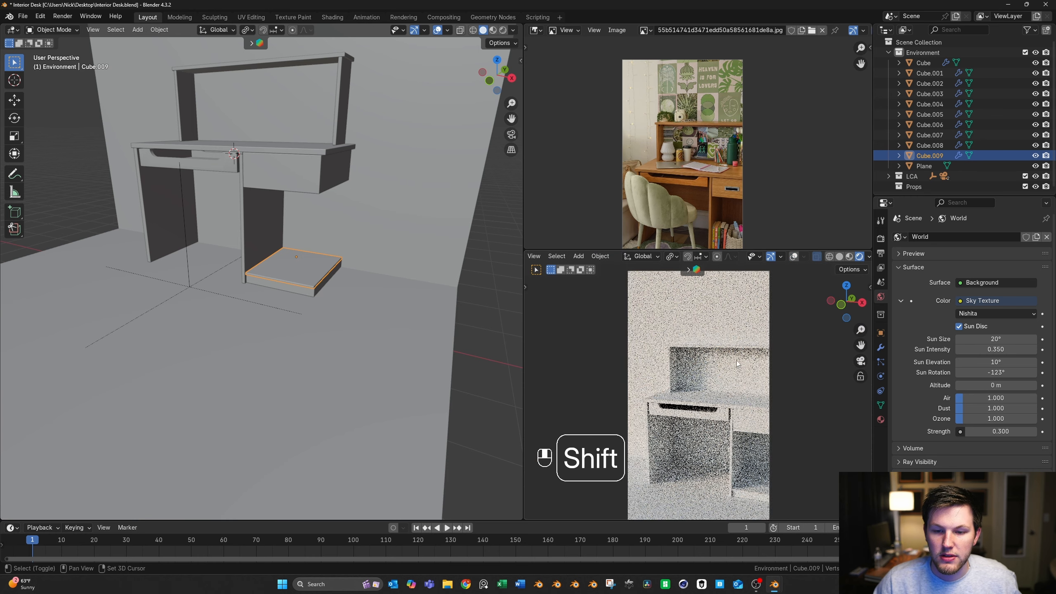
left_click_drag(731, 250, 731, 189)
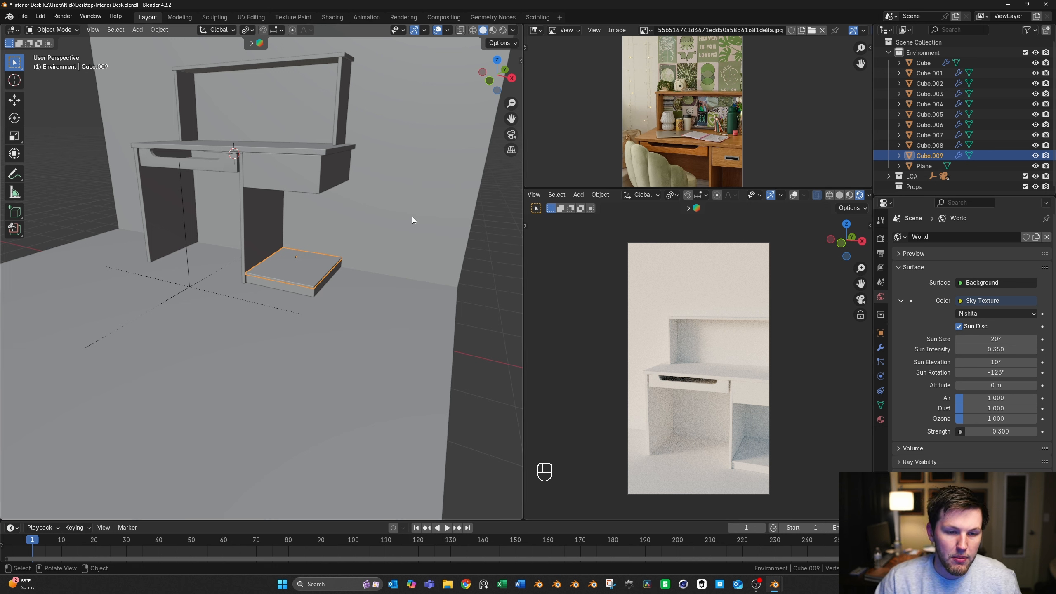
Open the iMeshh asset library with enough width to browse it and search for "chair"
key("n")
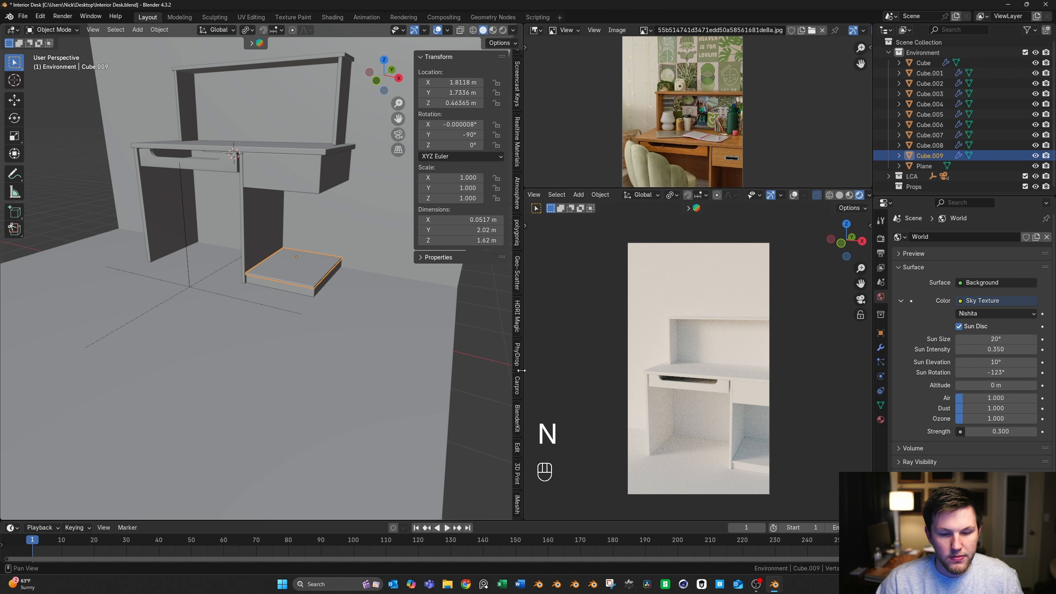
left_click(517, 504)
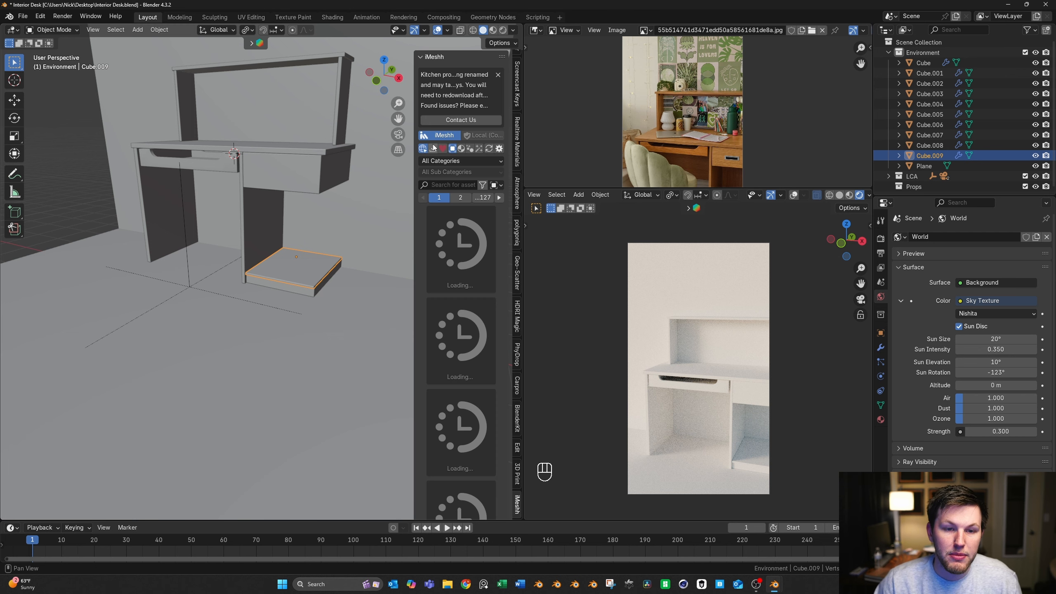
left_click_drag(413, 143, 294, 143)
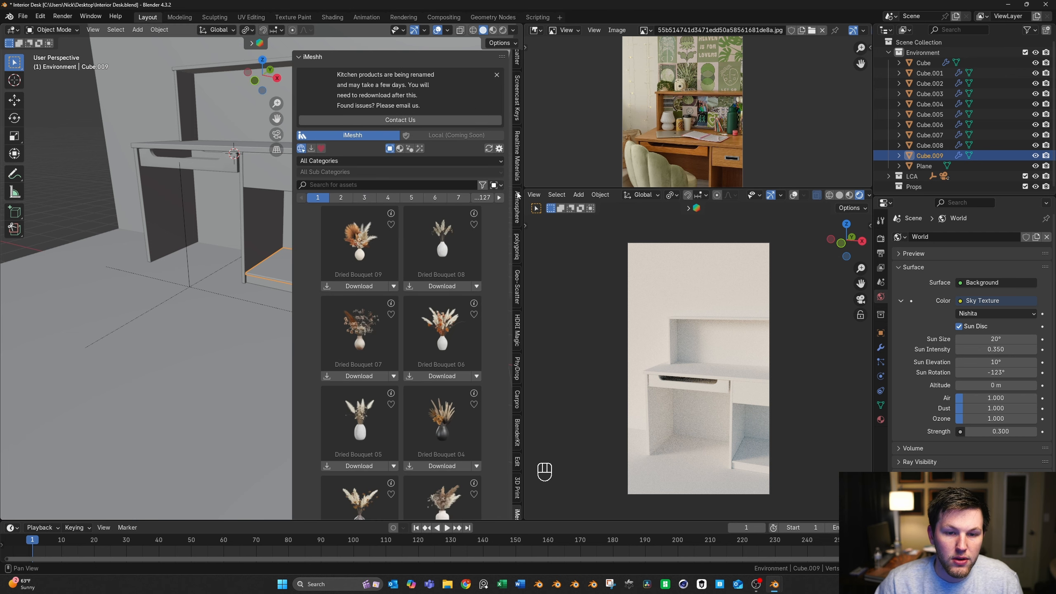
left_click_drag(522, 196, 698, 196)
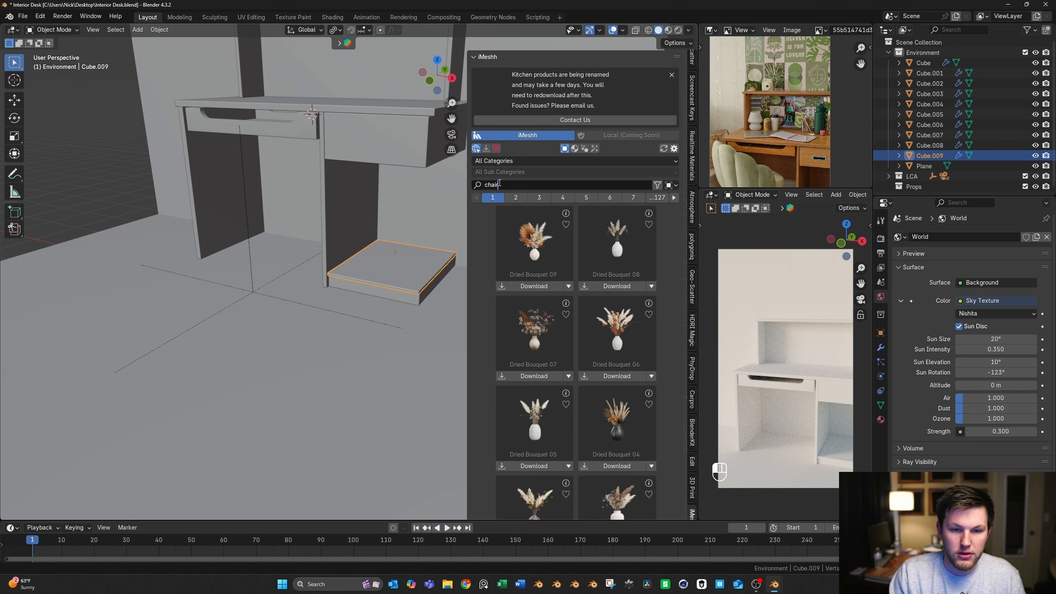
key("Return")
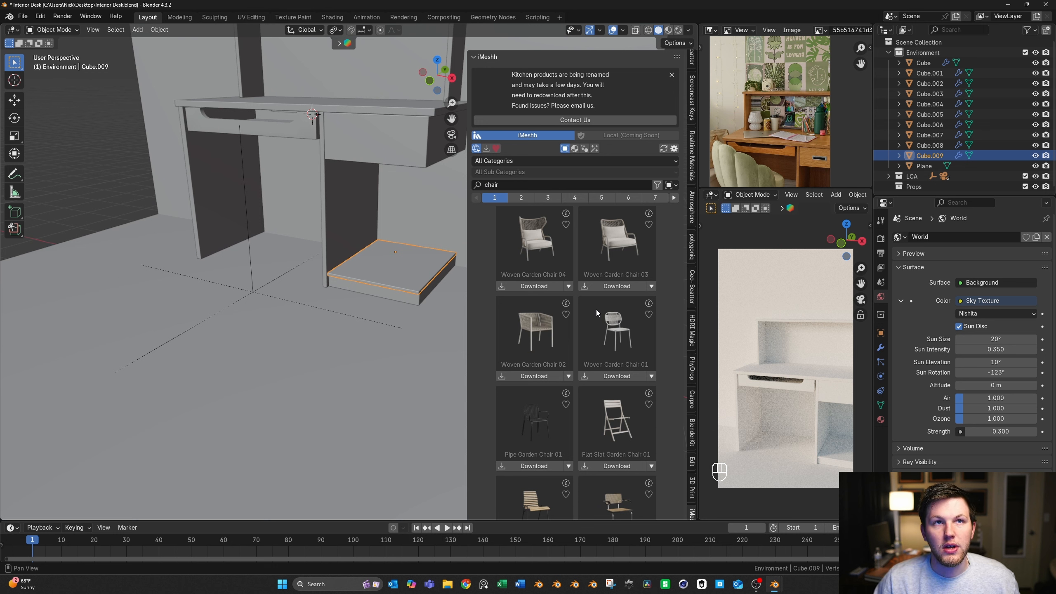
Look through the chair models and narrow the library search to "leather chair"
scroll(590, 351, "down", 12)
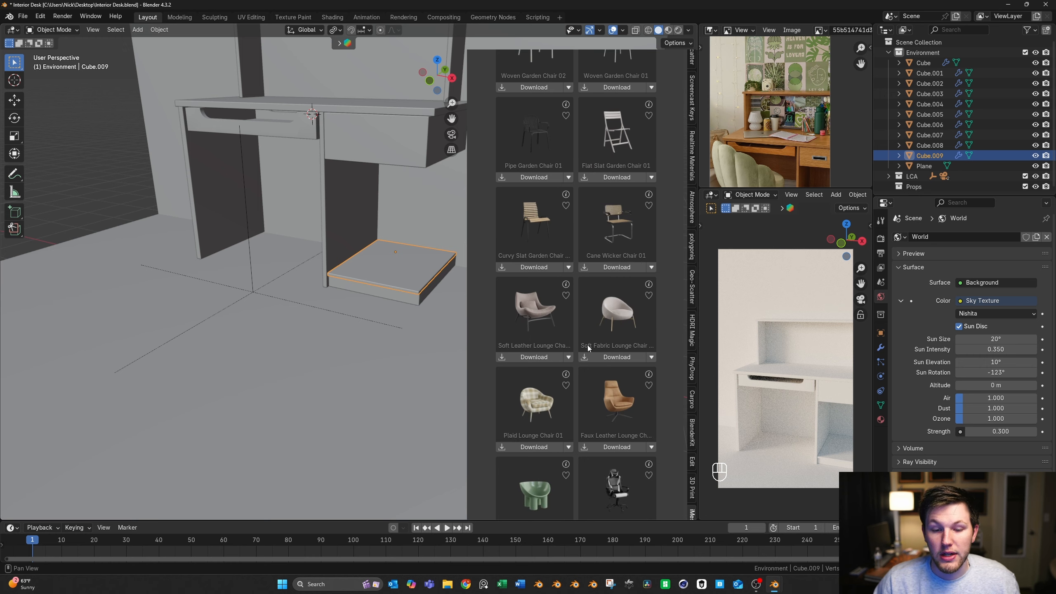
scroll(583, 344, "up", 10)
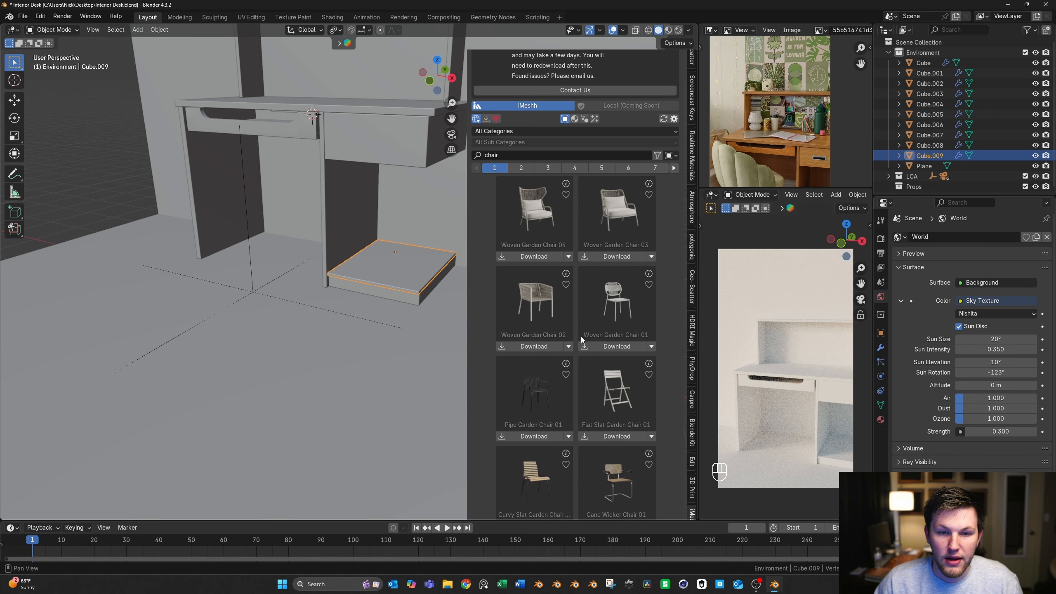
scroll(581, 337, "up", 1)
left_click(521, 183)
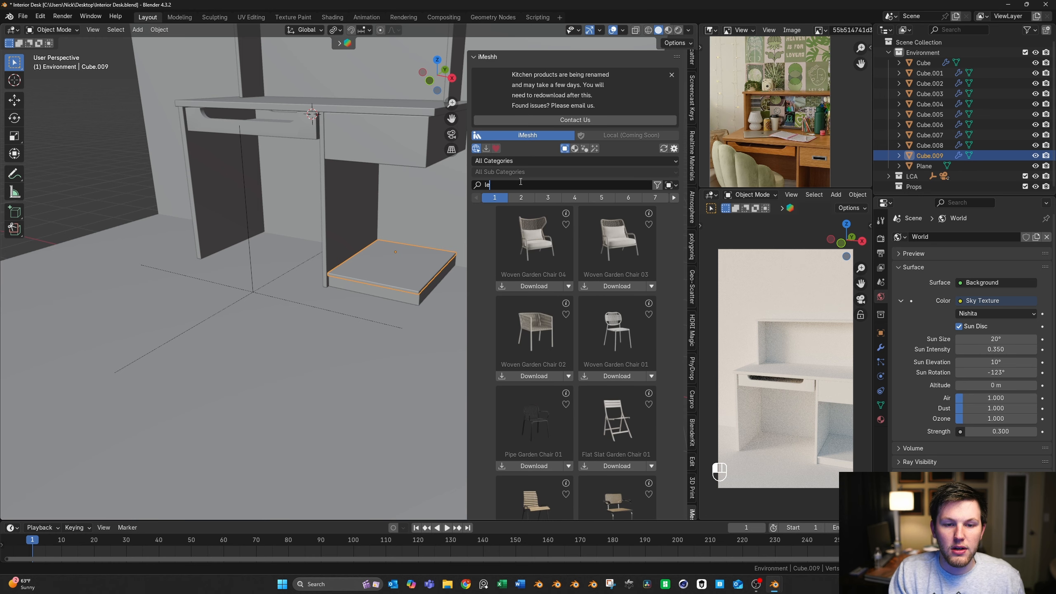
type("leather chair")
key("Return")
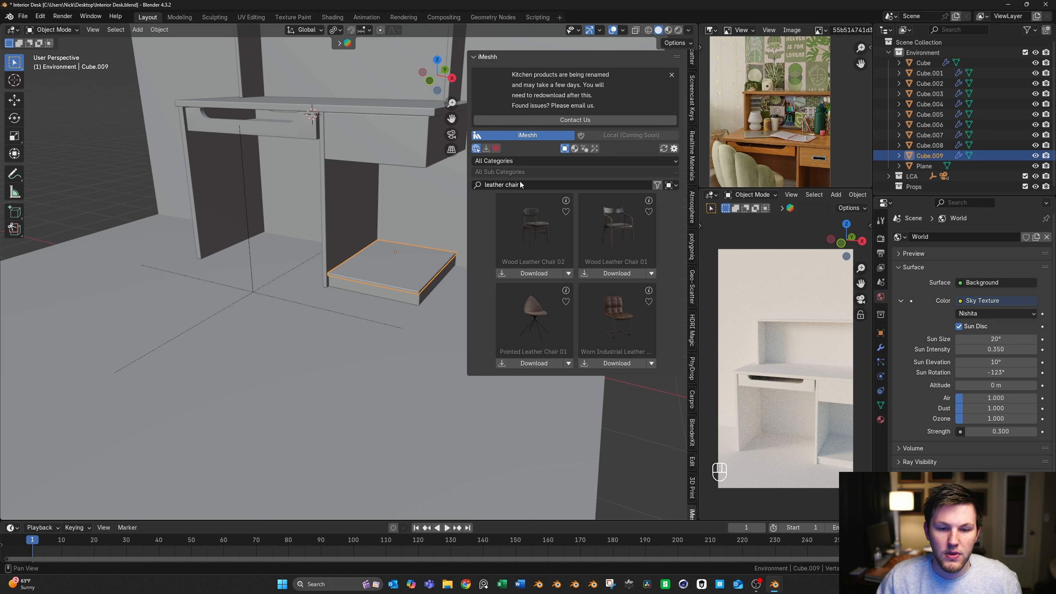
Search the library for "chair" again and append the Leather Gold Office Chair on the floor in front of the desk's open leg space
left_click(543, 183)
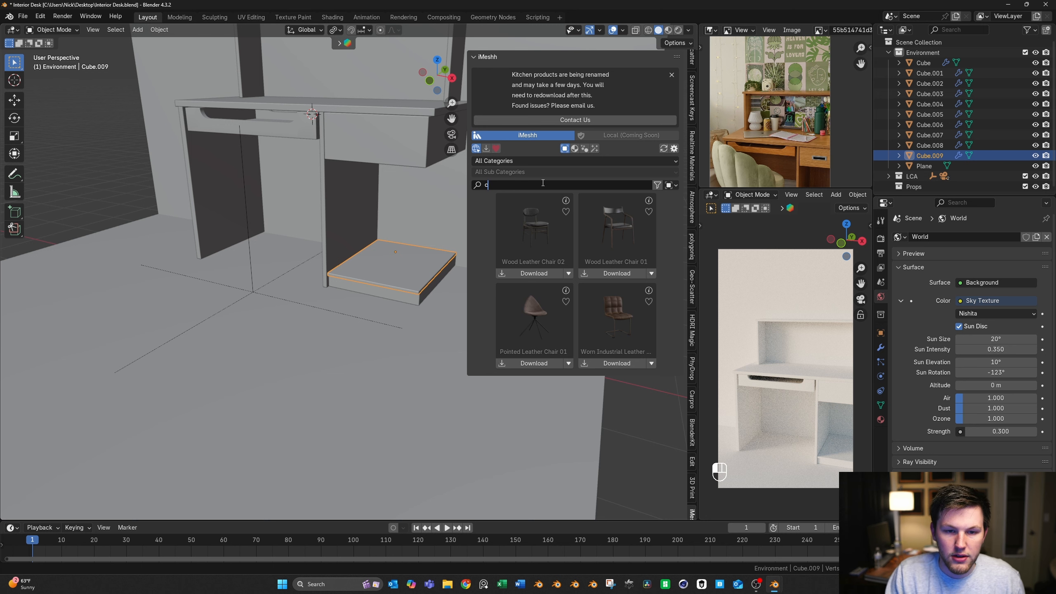
type("chair")
key("Return")
scroll(658, 378, "down", 14)
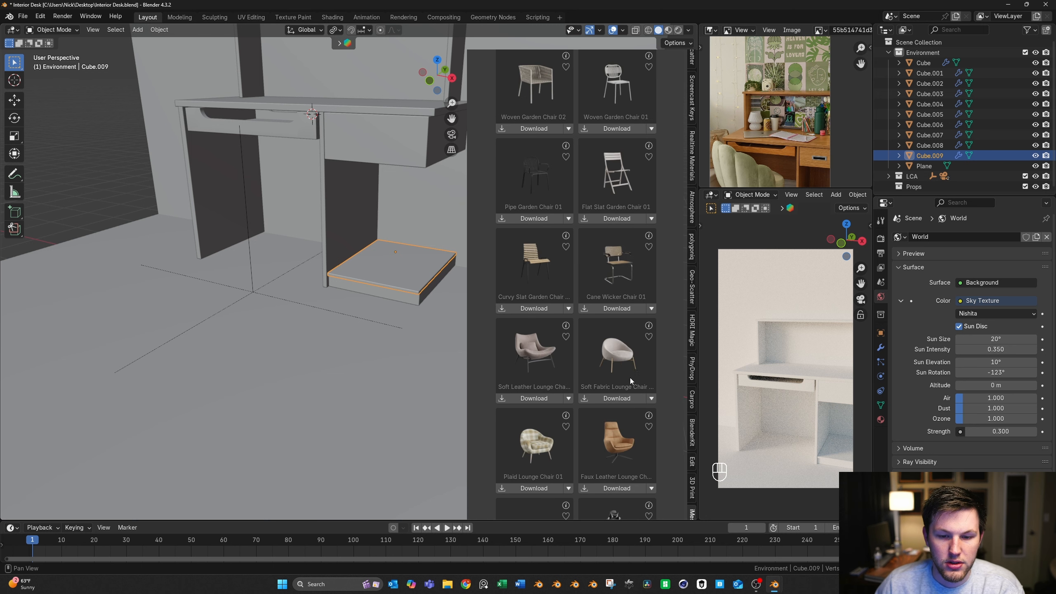
left_click(521, 510)
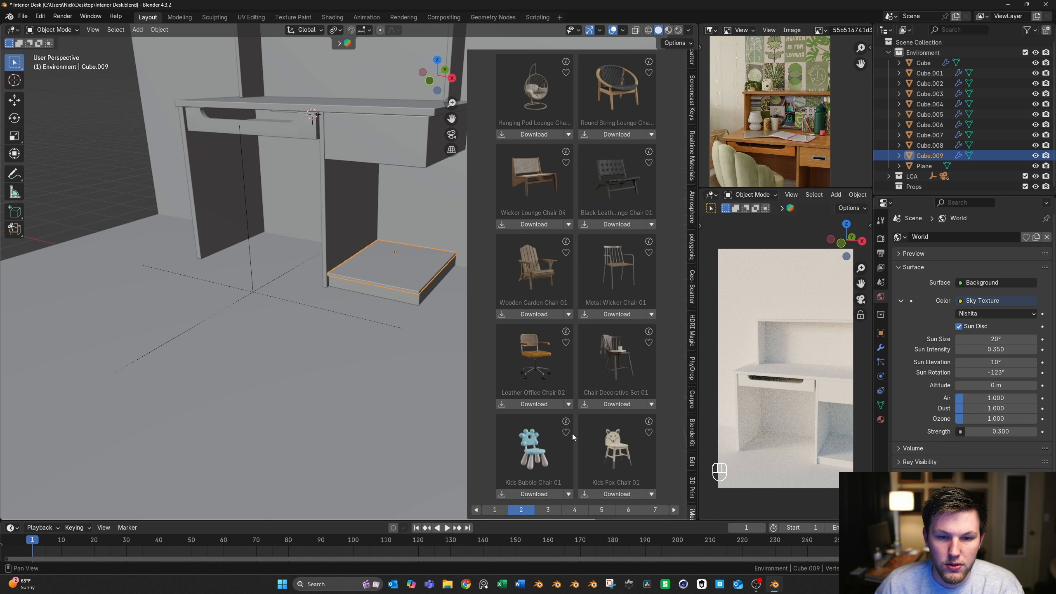
left_click(548, 511)
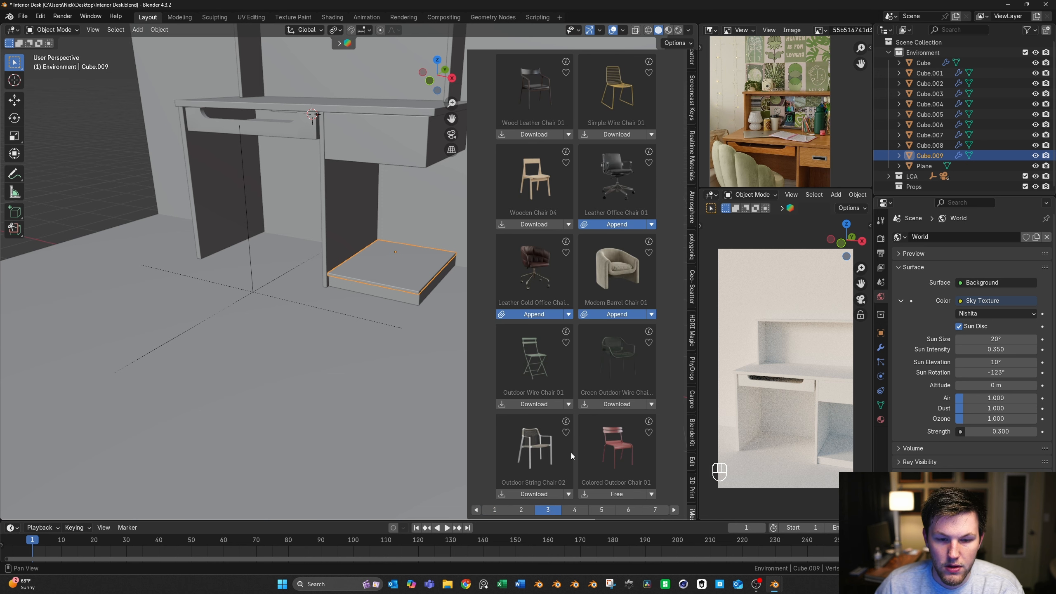
right_click(214, 289, "shift")
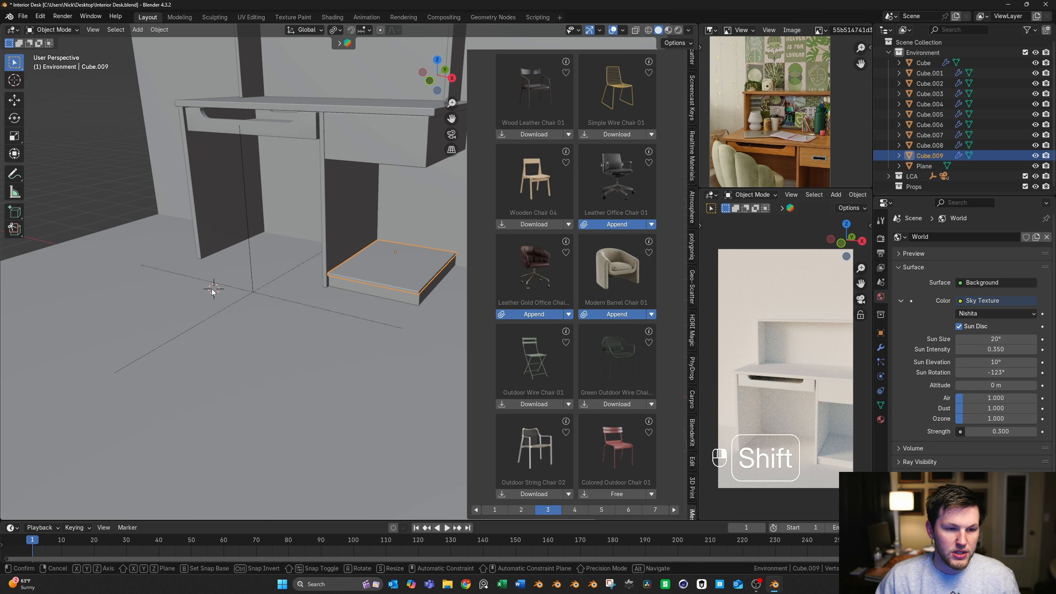
left_click(540, 315)
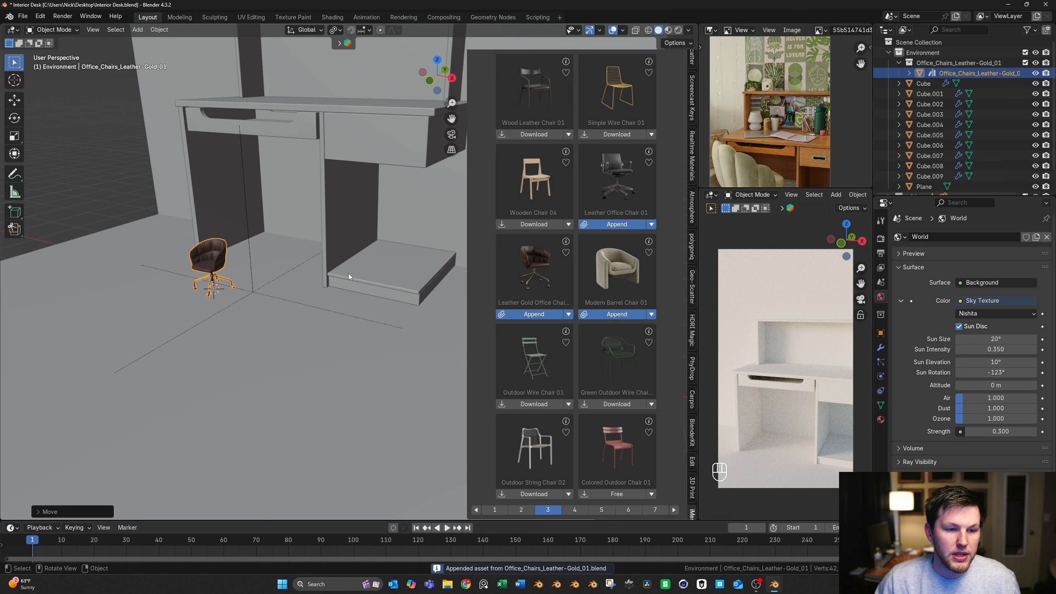
Move the Office_Chairs_Leather-Gold_01 collection out of Environment into the Props collection
left_click(908, 62)
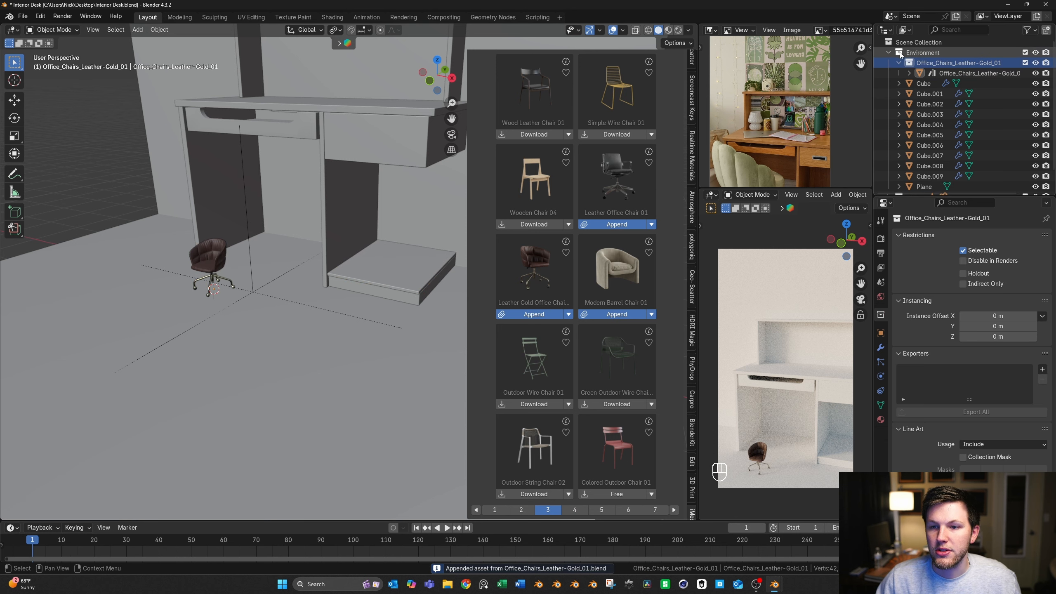
left_click(888, 52)
left_click(888, 52)
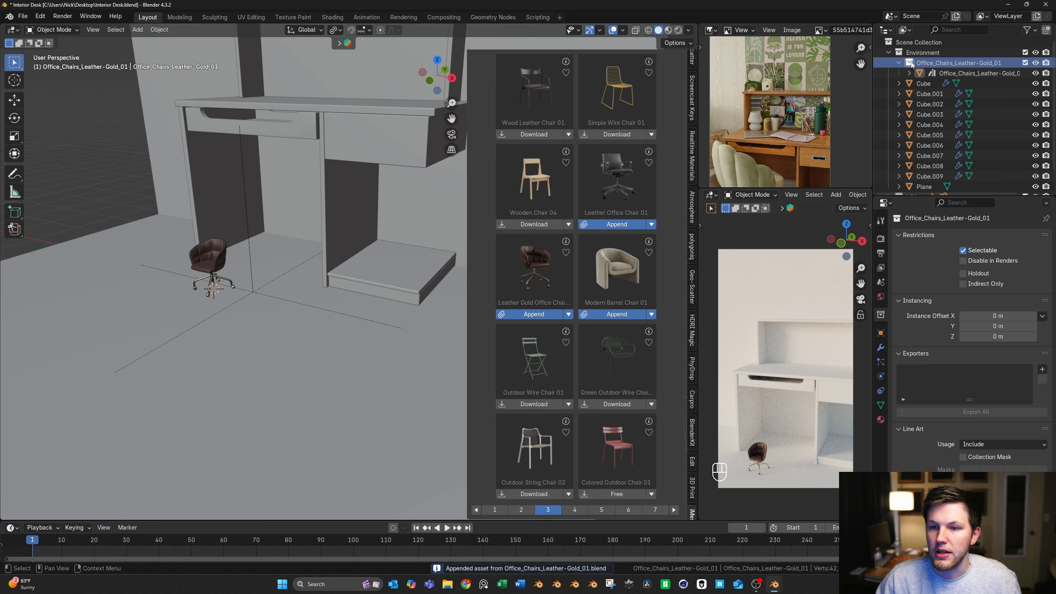
left_click_drag(911, 63, 895, 166)
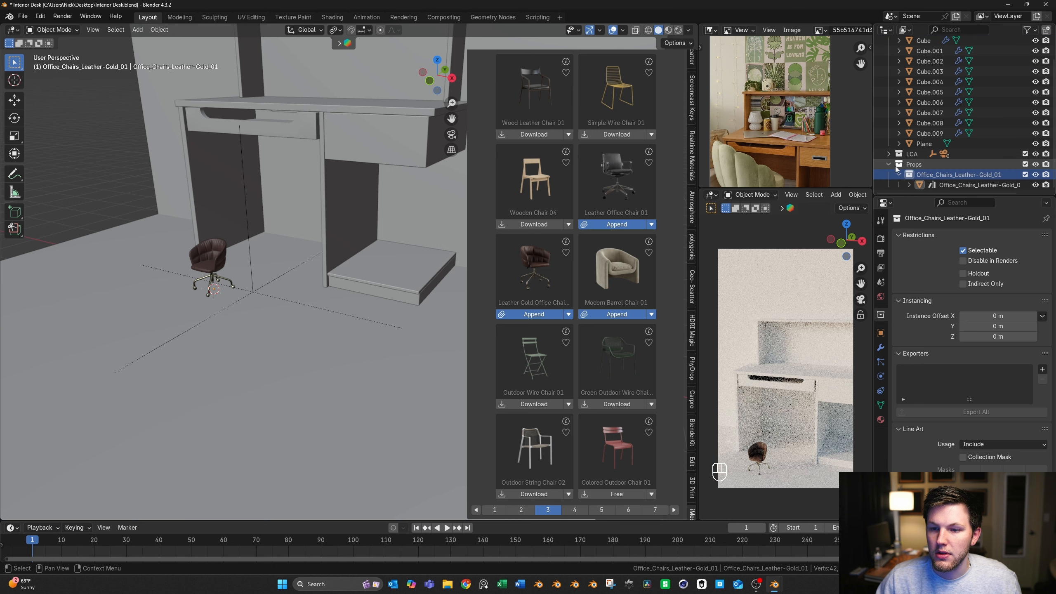
In top view, scale the office chair up to match the desk and rotate it to face the desk at a slight angle
left_click(964, 185)
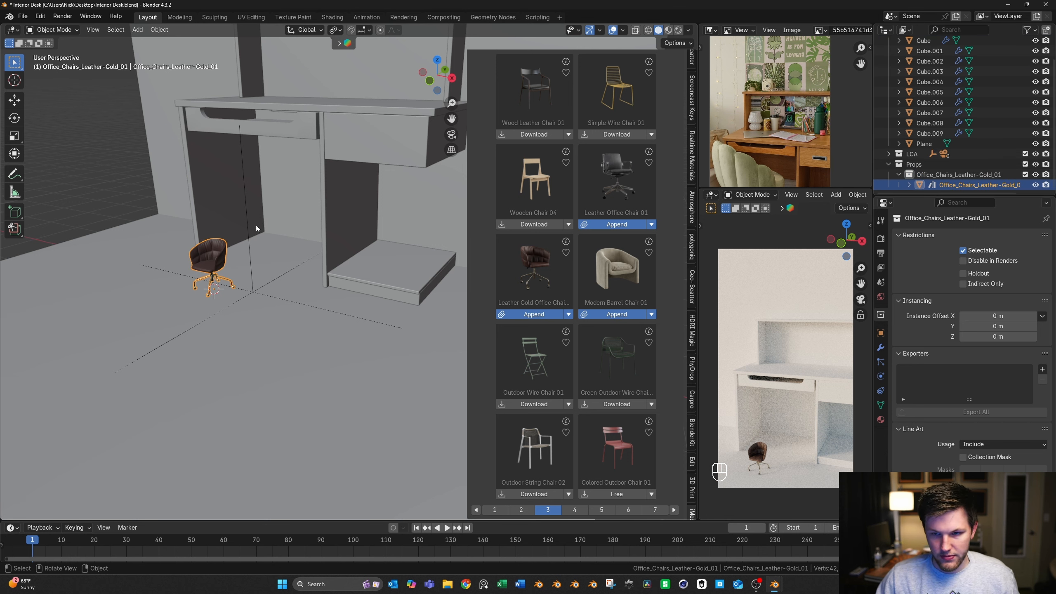
key("KP_7")
key("s")
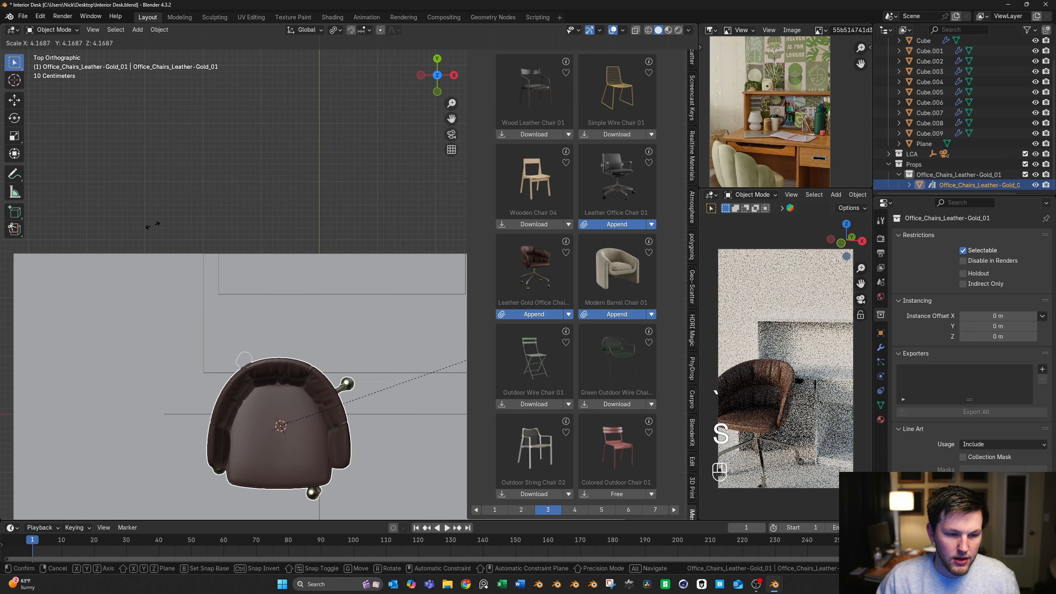
left_click(224, 246)
key("grave")
scroll(316, 241, "down", 4)
key("r")
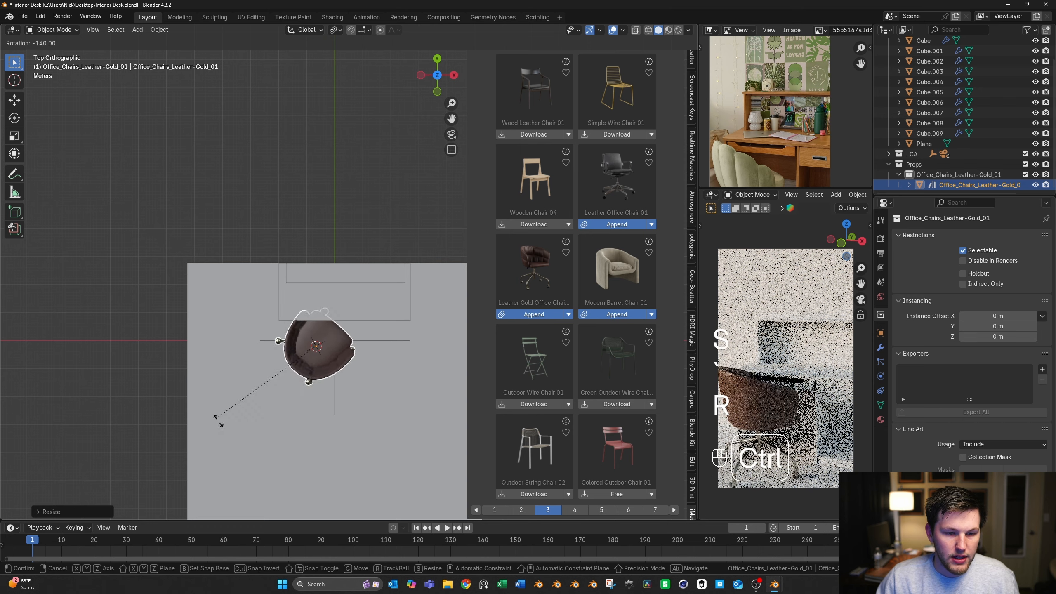
left_click(269, 441, "ctrl")
Refine the office chair's size and position in front of the desk's leg space so it suits the camera view
key("s")
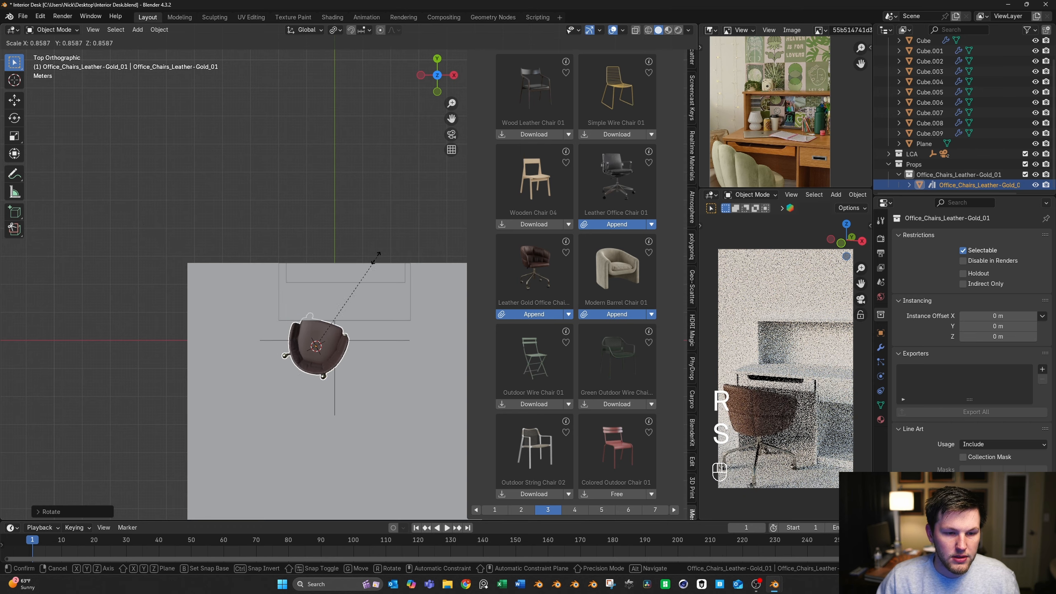
left_click(388, 259)
middle_click_drag(389, 259, 348, 249)
key("grave")
left_click(341, 206)
key("g")
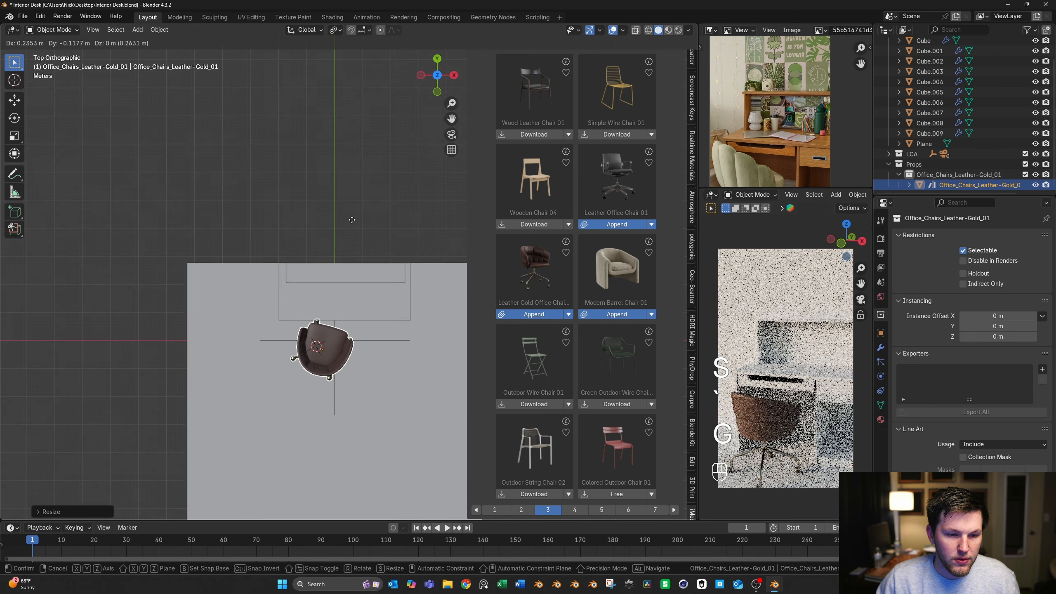
left_click(346, 221)
key("s")
left_click(360, 213)
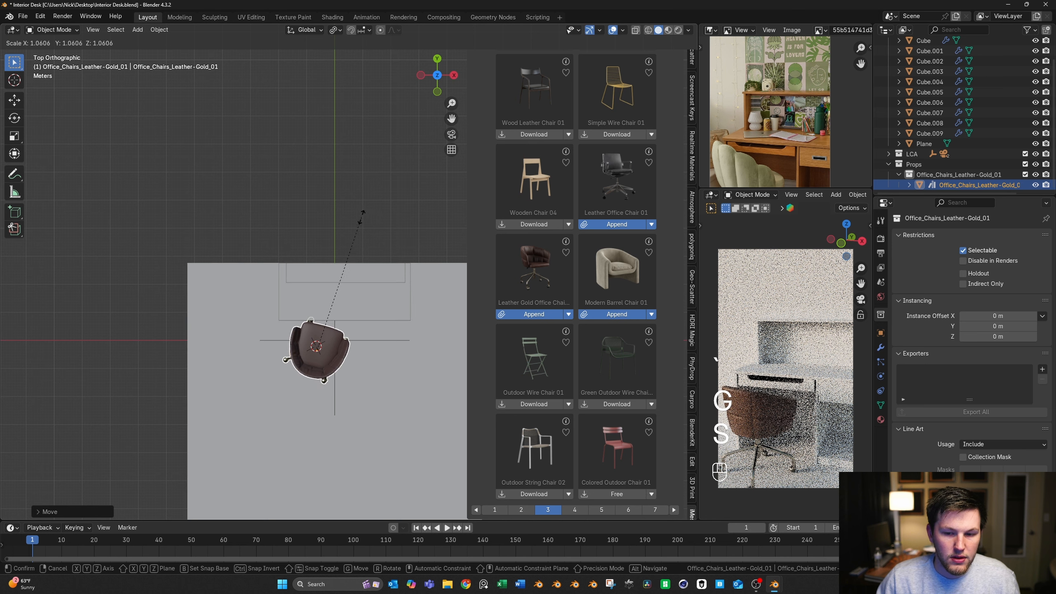
Search the iMeshh library for "rug"
scroll(549, 167, "up", 15)
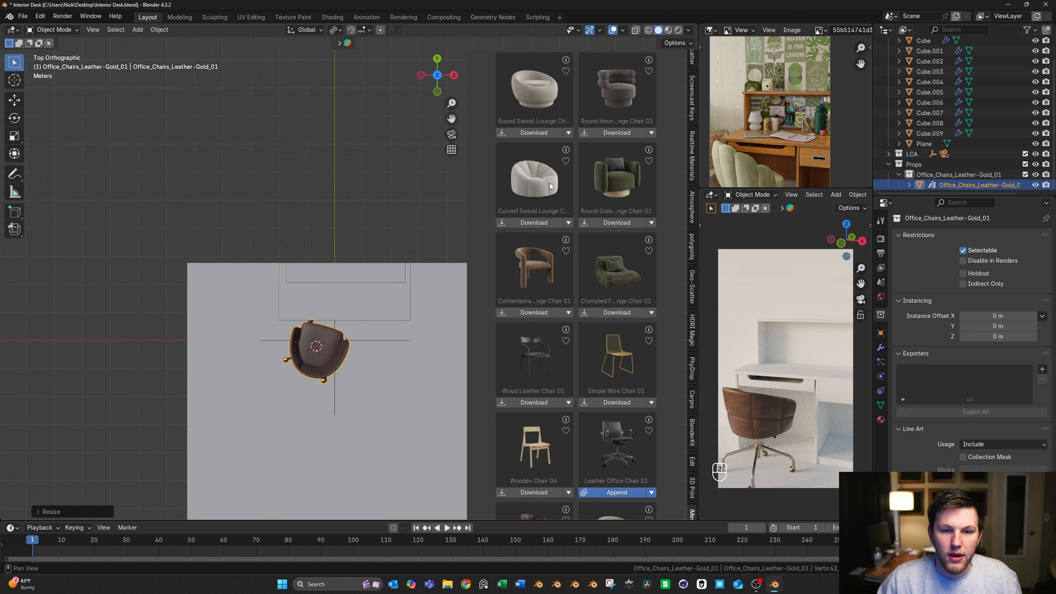
left_click(531, 186)
key("BackSpace")
key("BackSpace")
key("BackSpace")
key("BackSpace")
key("BackSpace")
type("rug")
key("Return")
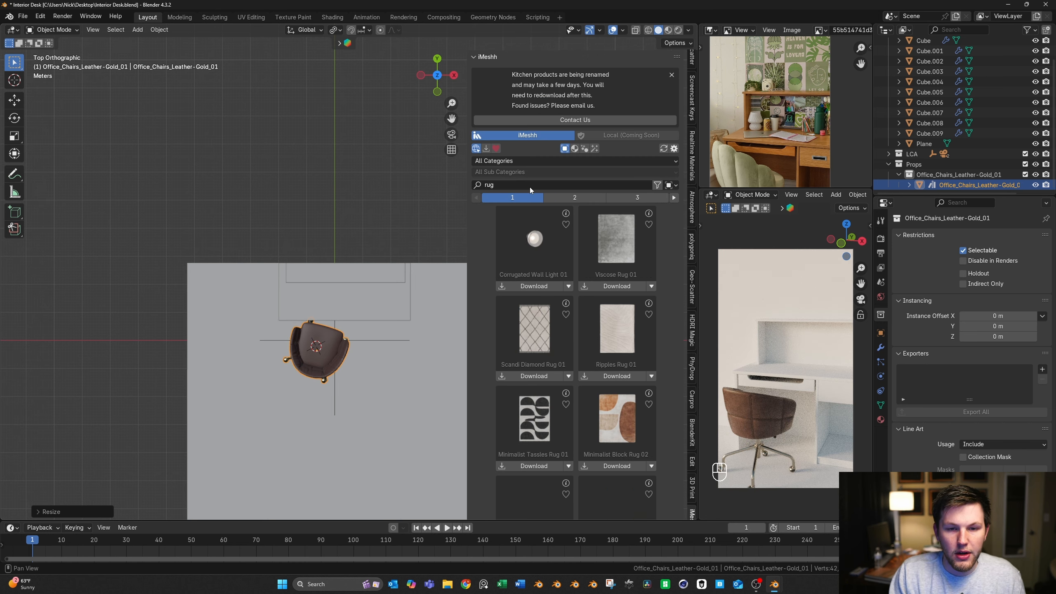
Browse to the second page of rug results and append Geometric Rug 01 on the floor under the office chair
scroll(555, 257, "down", 5)
scroll(554, 256, "down", 10)
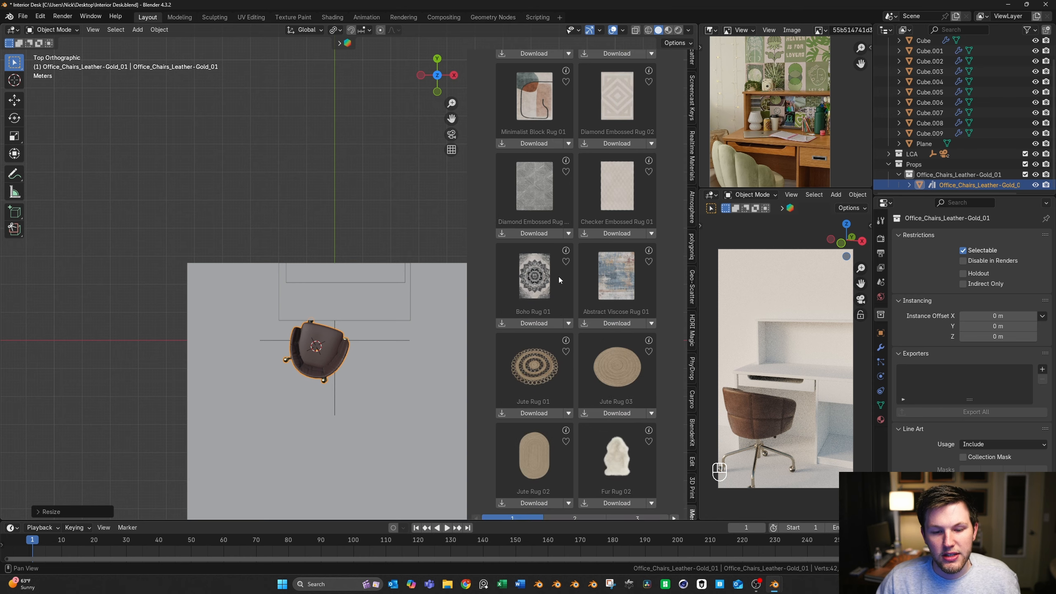
left_click(564, 510)
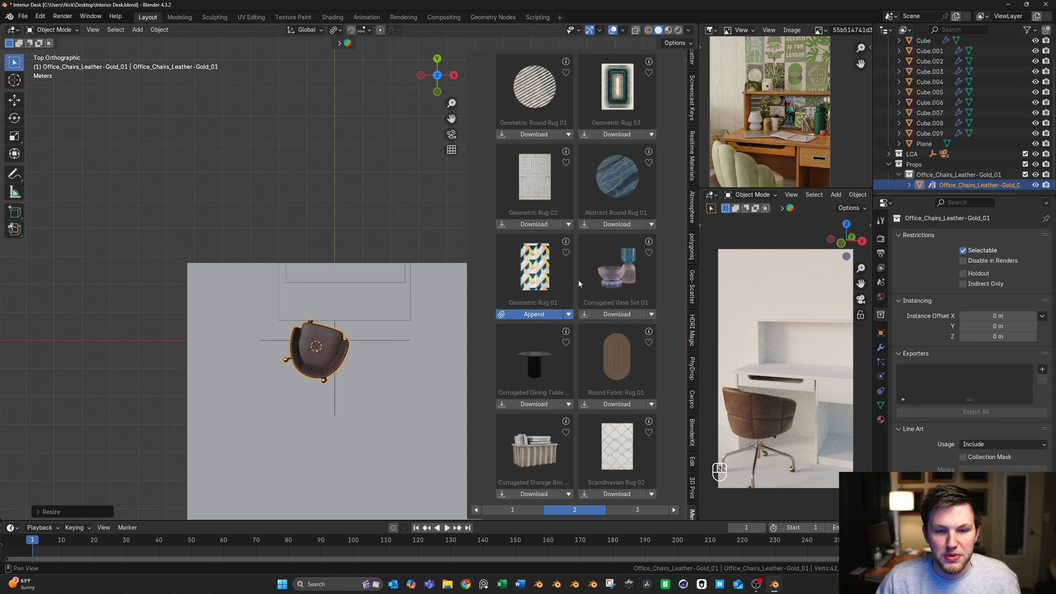
middle_click_drag(366, 333, 342, 257)
left_click(540, 315)
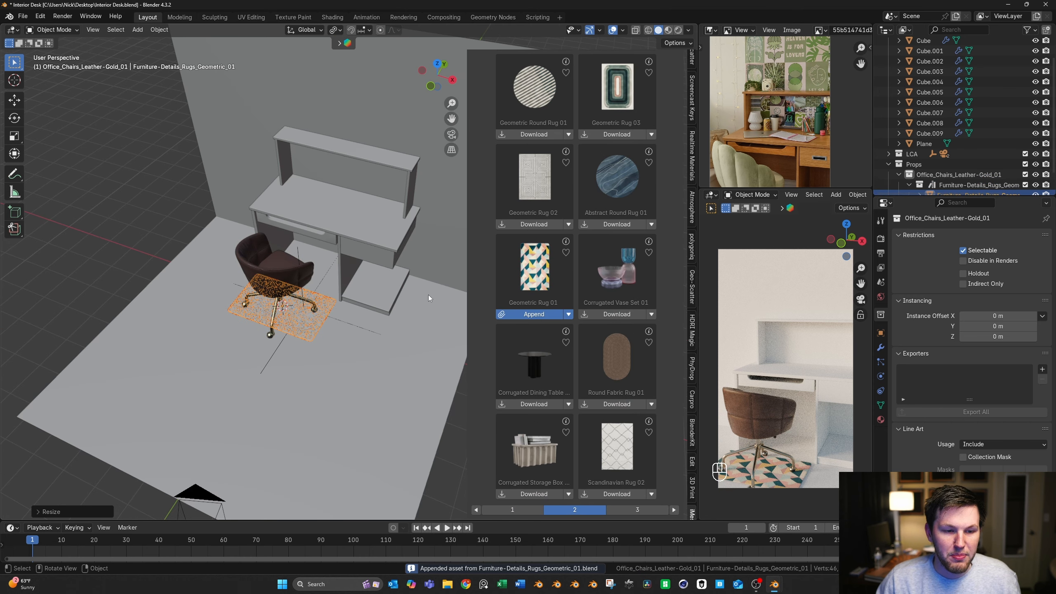
Move the Furniture-Details_Rugs_Geometric_01 collection out of the office chair's collection directly into Props
scroll(971, 162, "down", 1)
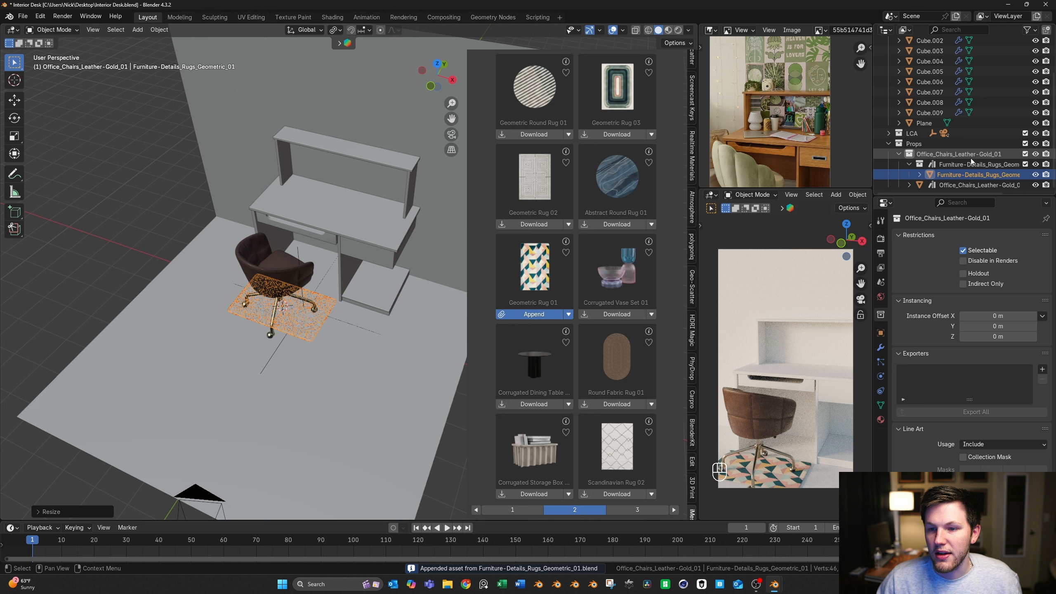
left_click(924, 165)
left_click_drag(923, 164, 914, 144)
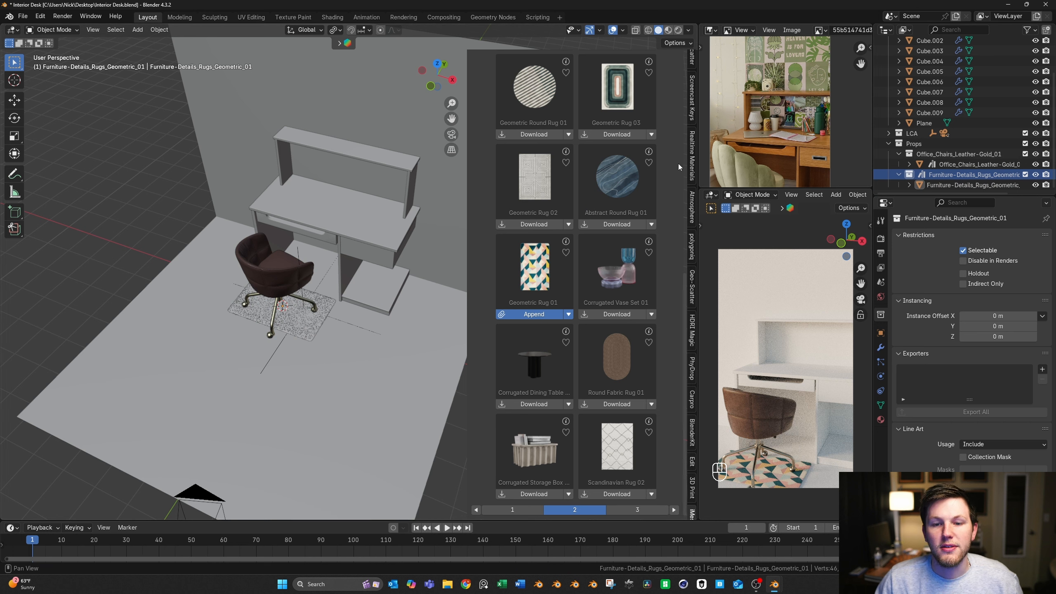
Set the geometric rug's X and Y scale to 2
left_click(943, 186)
scroll(671, 90, "up", 6)
scroll(691, 90, "up", 6)
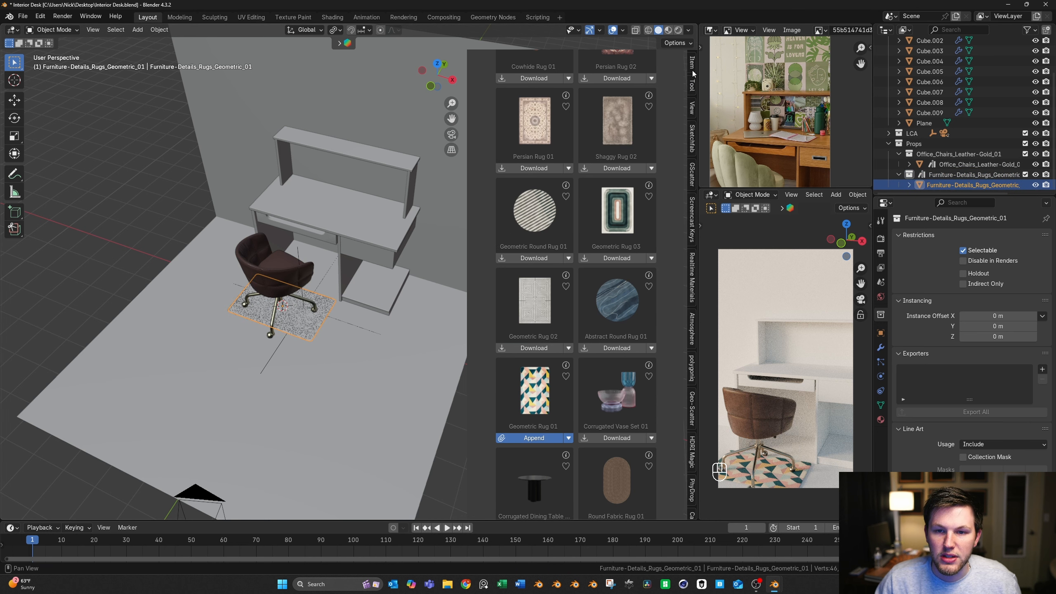
left_click(691, 62)
mouse_move(587, 178)
left_mouse_down()
mouse_move(587, 198)
mouse_move(588, 188)
left_mouse_up()
key("Escape")
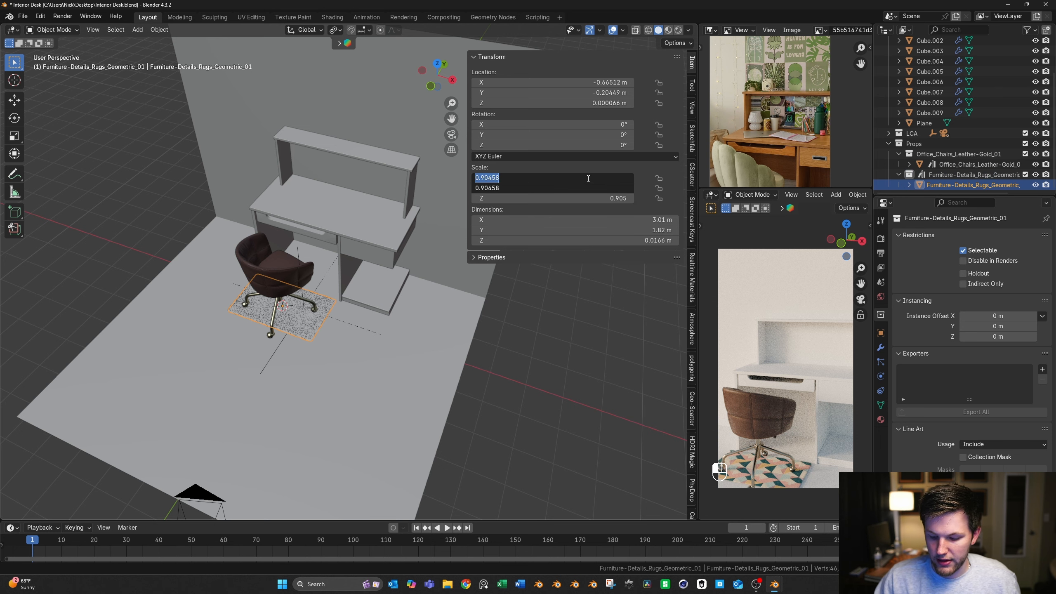
type("2")
key("Return")
In top view, move the rug away from the desk and slightly towards negative X, keeping part of it beneath the chair
key("KP_7")
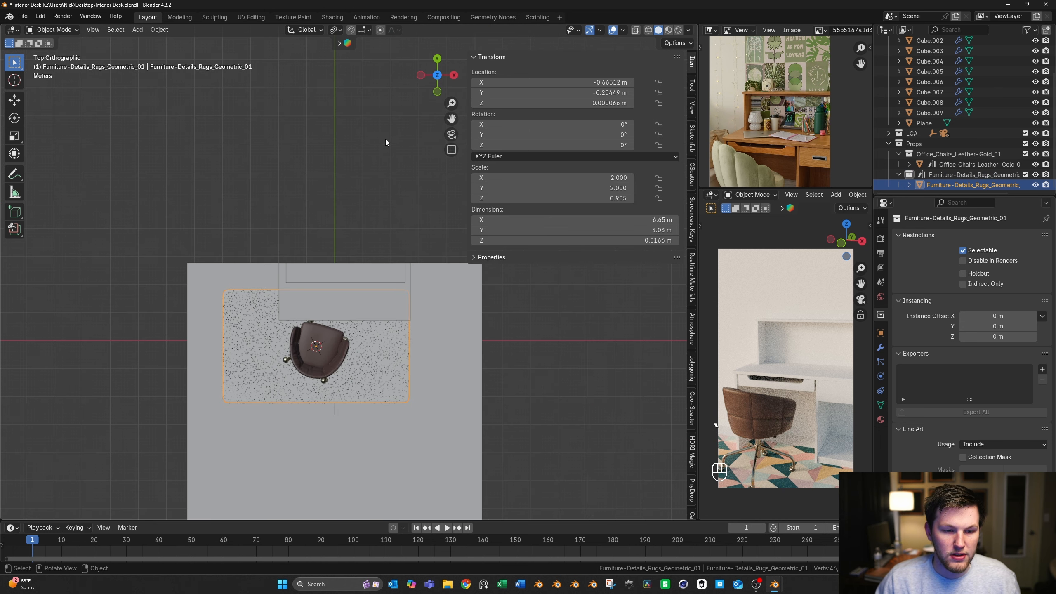
key("g")
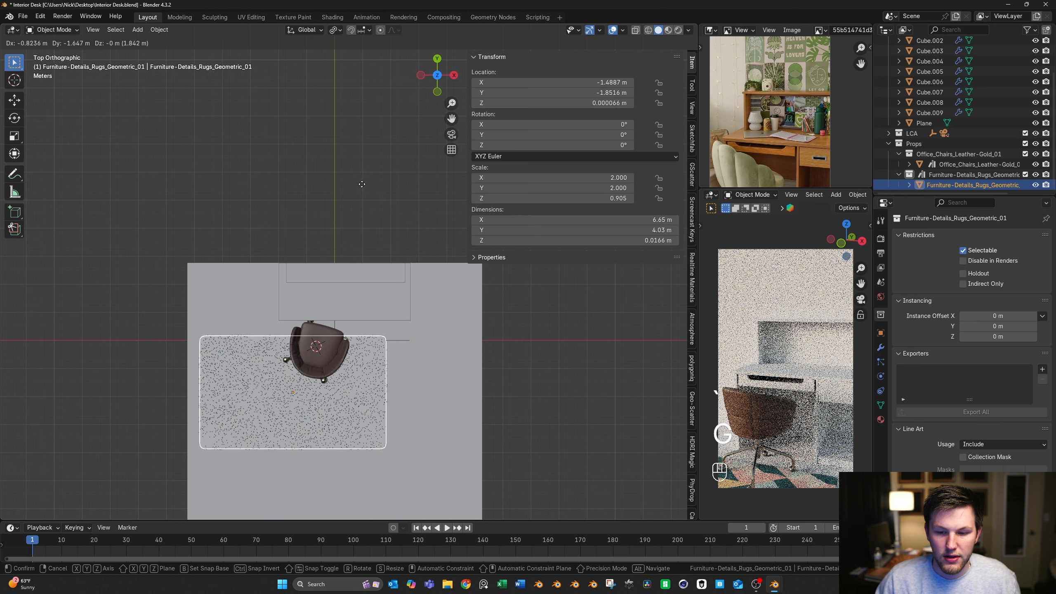
left_click(359, 184)
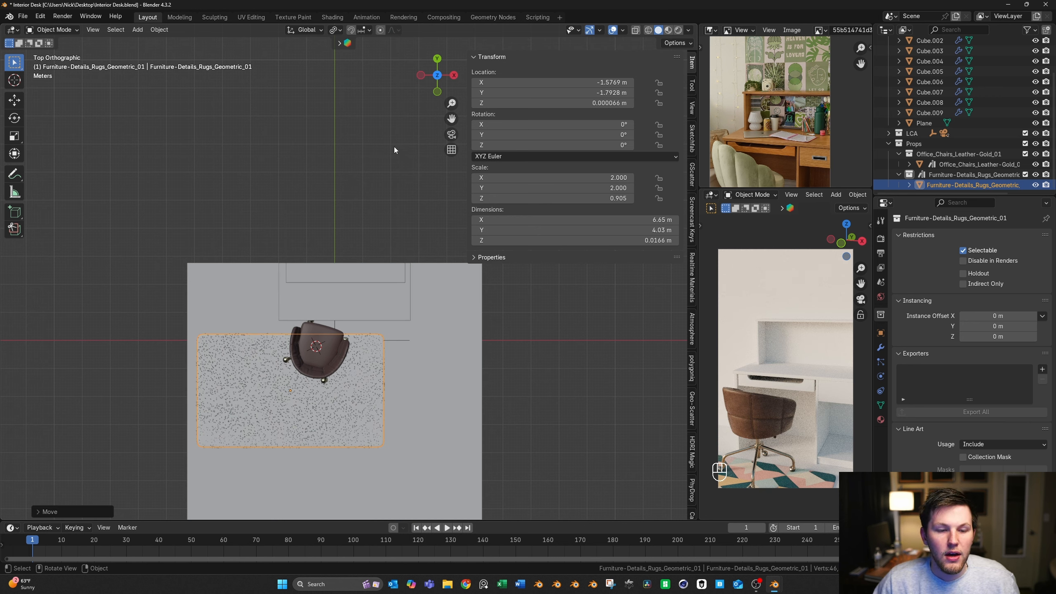
Check the desktop items in the reference photo and search the iMeshh library for "laptop"
scroll(770, 127, "up", 2)
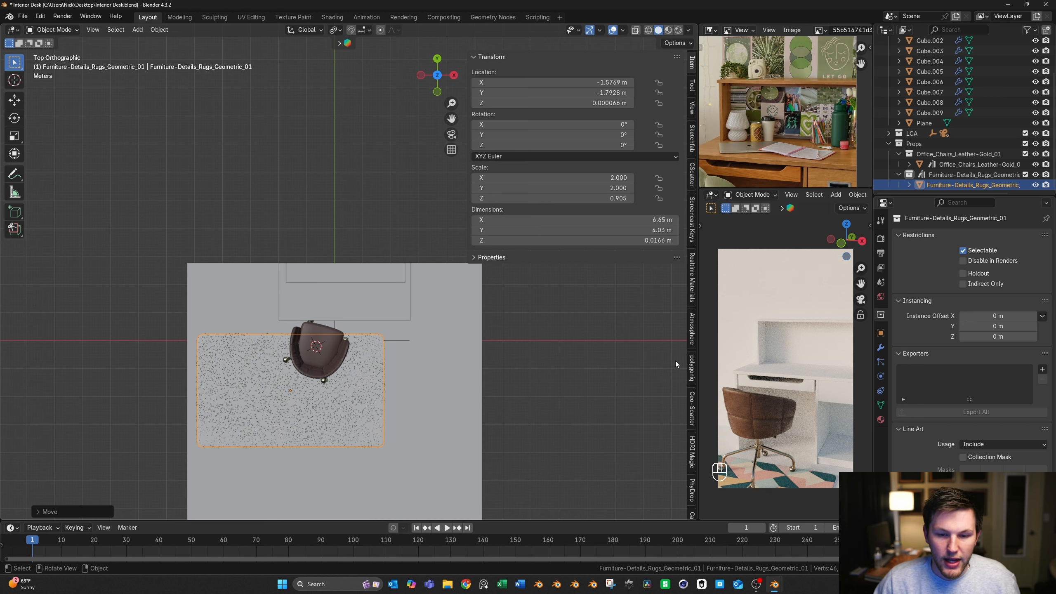
scroll(694, 390, "down", 5)
scroll(693, 416, "down", 1)
left_click(693, 501)
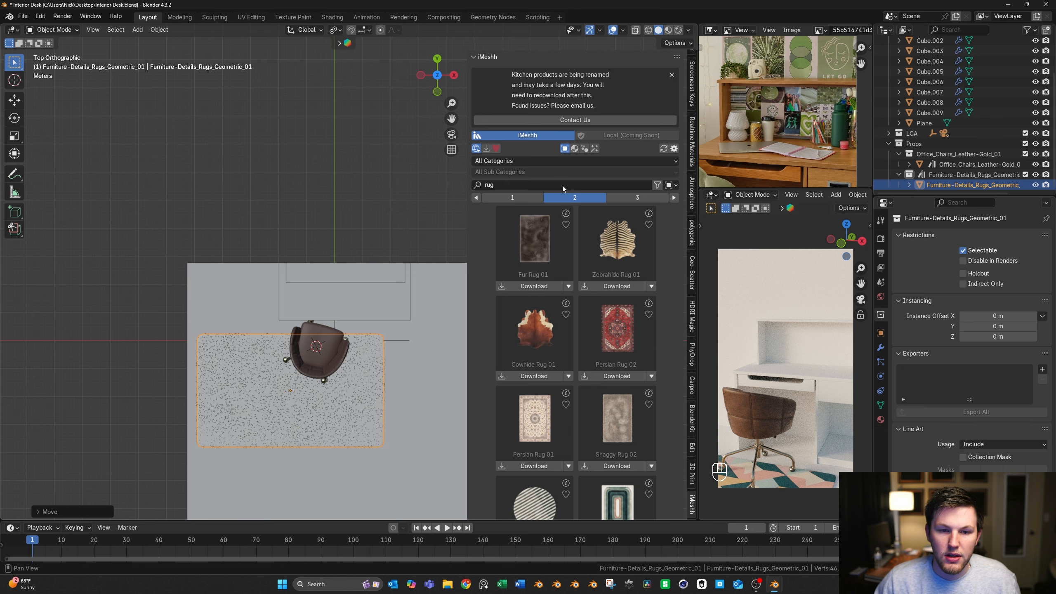
left_click(565, 184)
type("laptop")
key("Return")
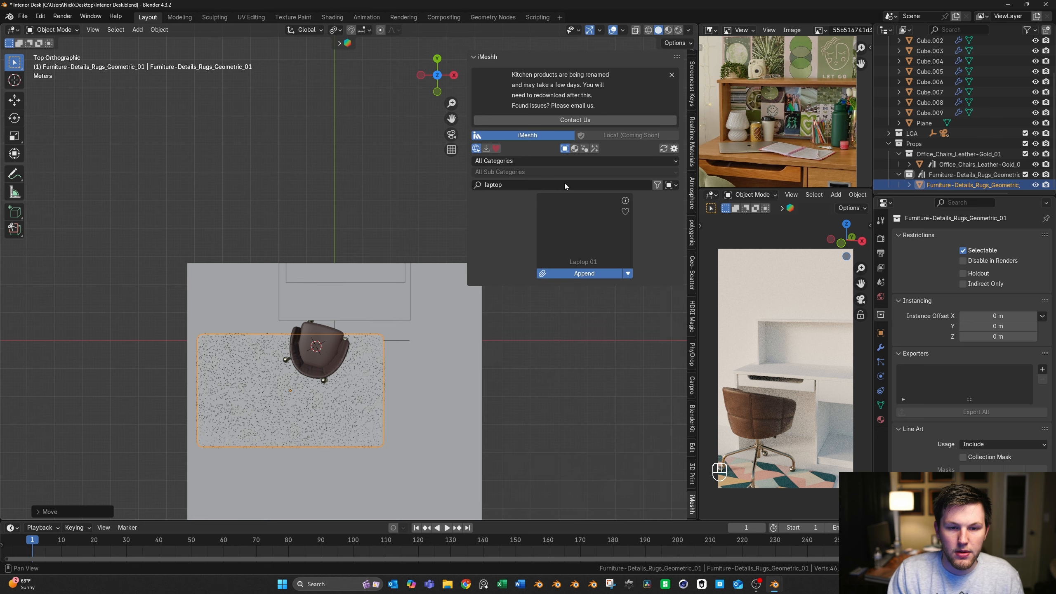
Append Laptop 01 on the desktop above the wide drawer and select its open version
middle_click_drag(432, 266, 309, 220)
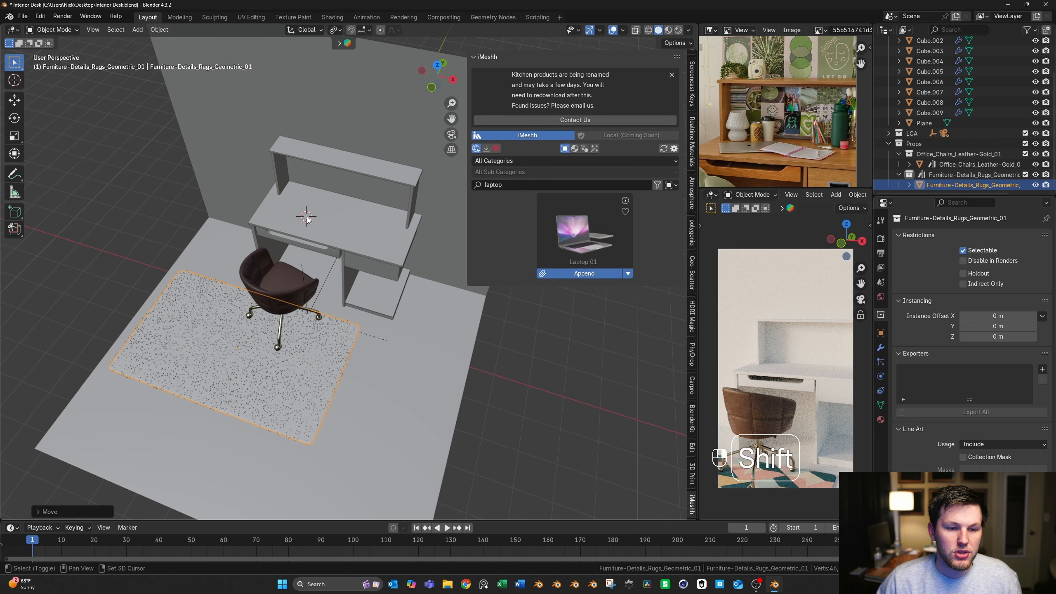
left_click(580, 273)
scroll(292, 213, "up", 4)
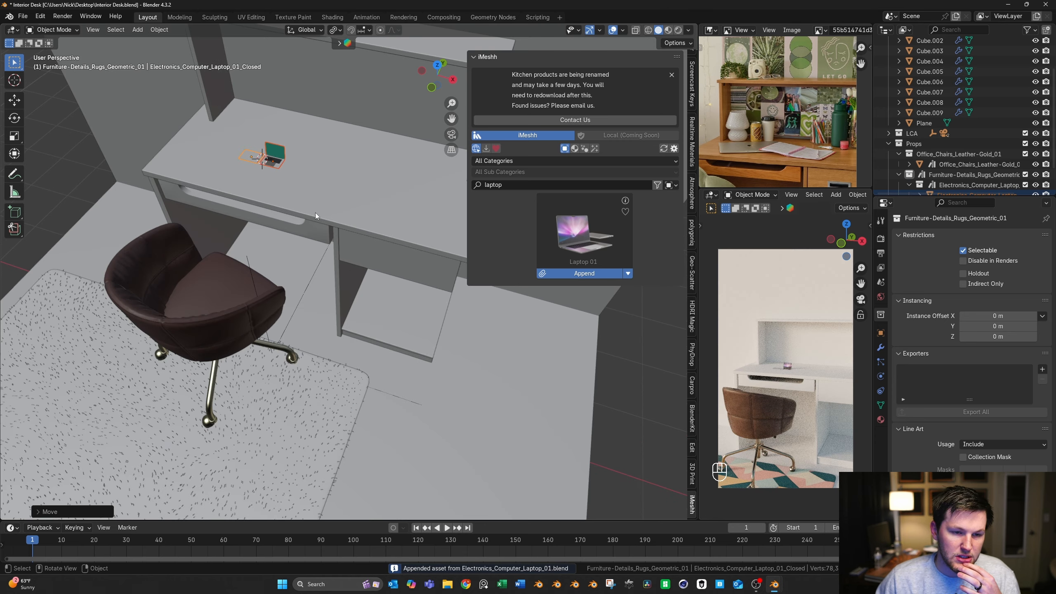
middle_click_drag(315, 212, 338, 200, "shift")
scroll(339, 203, "up", 2)
left_click(316, 199)
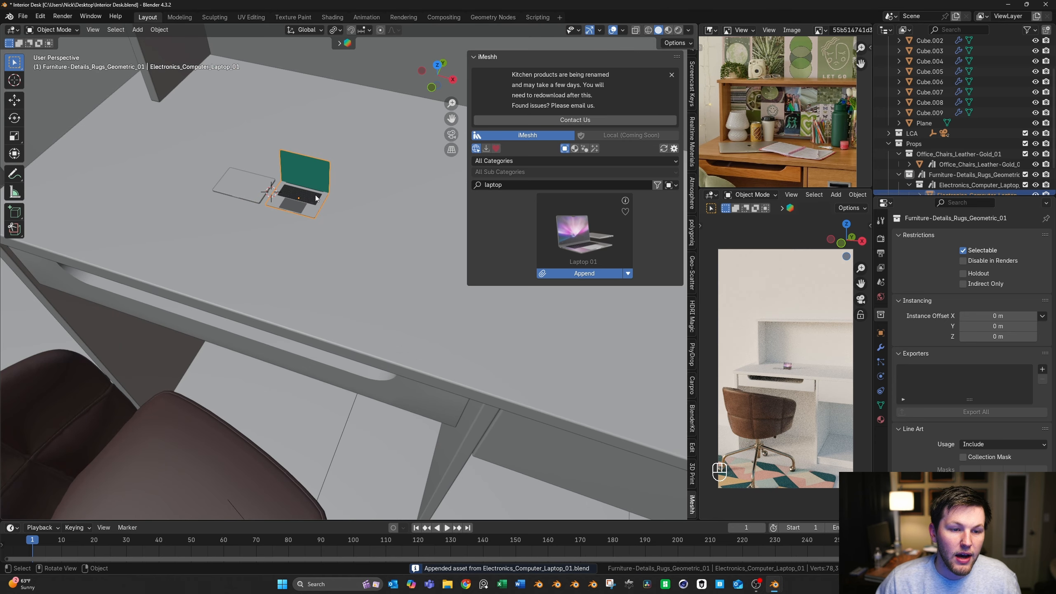
Move the Electronics_Computer_Laptop_01 collection directly into Props and collapse the chair and rug collections
scroll(920, 167, "down", 3)
left_click(920, 155)
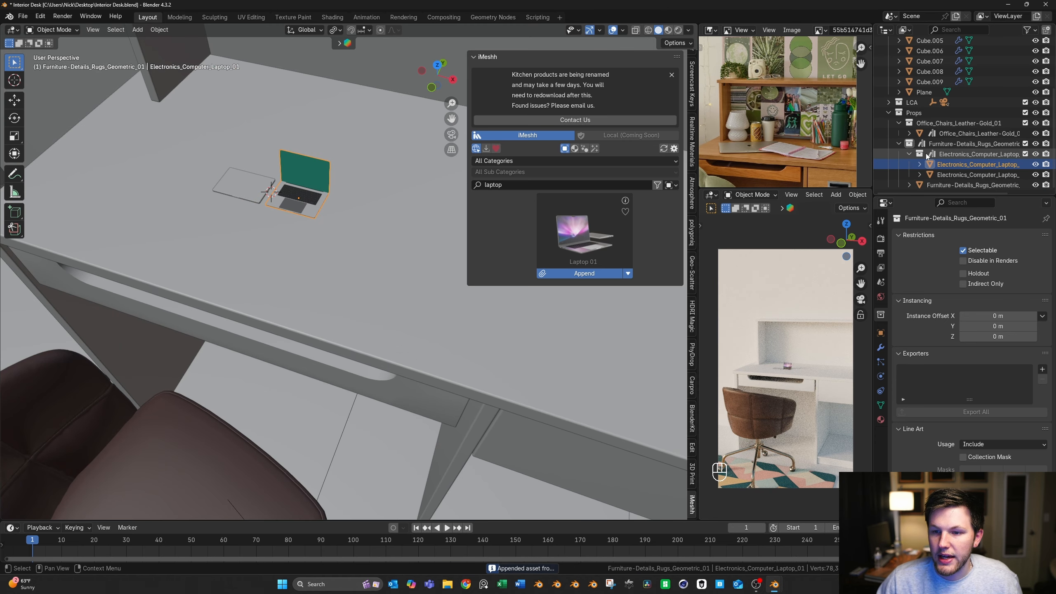
left_click_drag(920, 155, 908, 115)
left_click(898, 123)
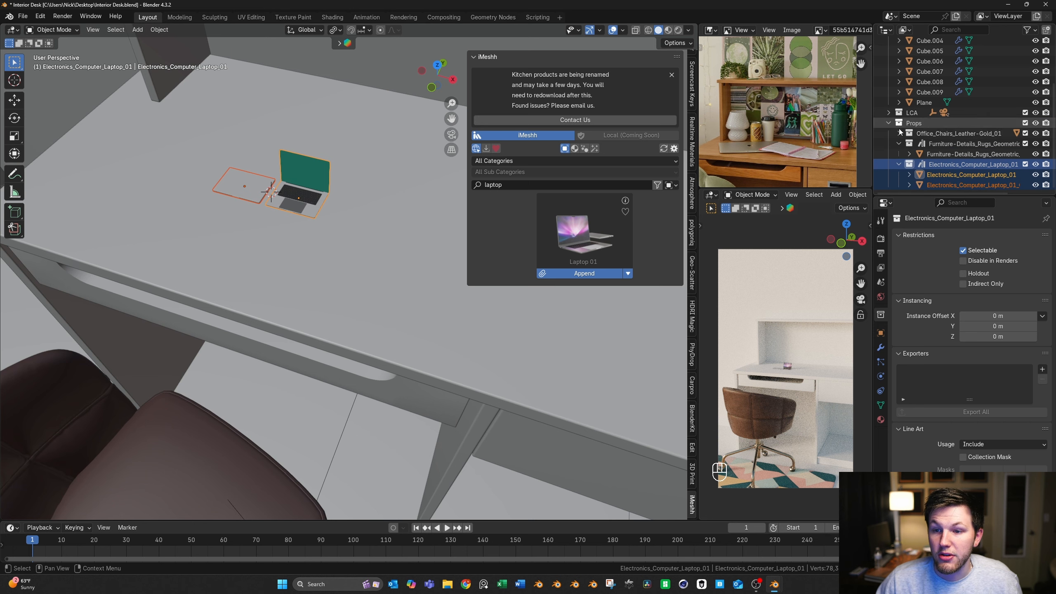
left_click(898, 133)
Delete the open laptop, keeping only the closed one on the desk
left_click(956, 175)
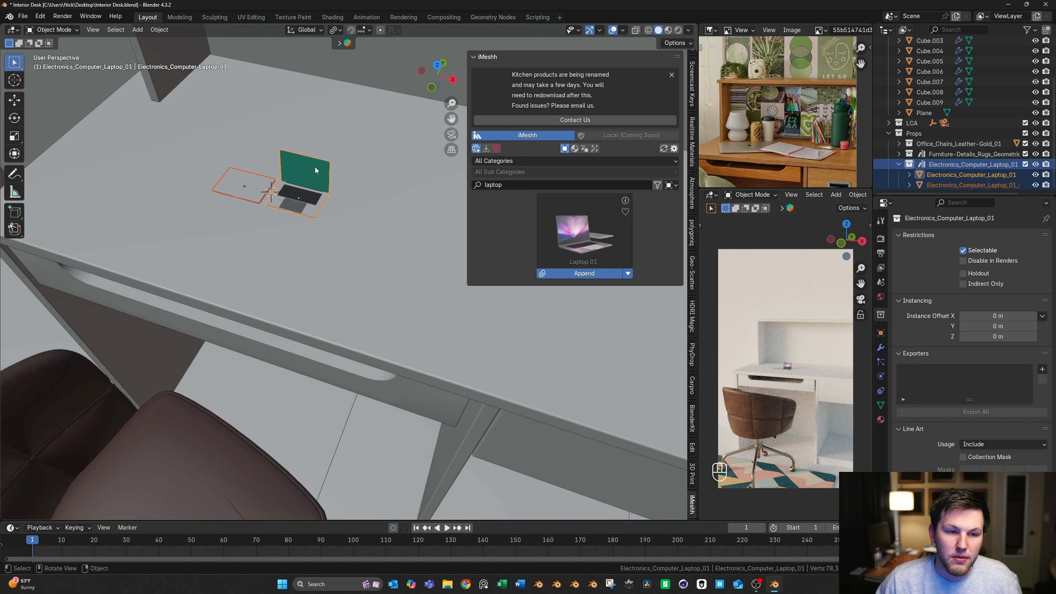
key("x")
left_click(300, 166)
In top view, scale up the closed laptop, rotate it to an angle and place it on the desktop behind the chair's seat edge
key("KP_7")
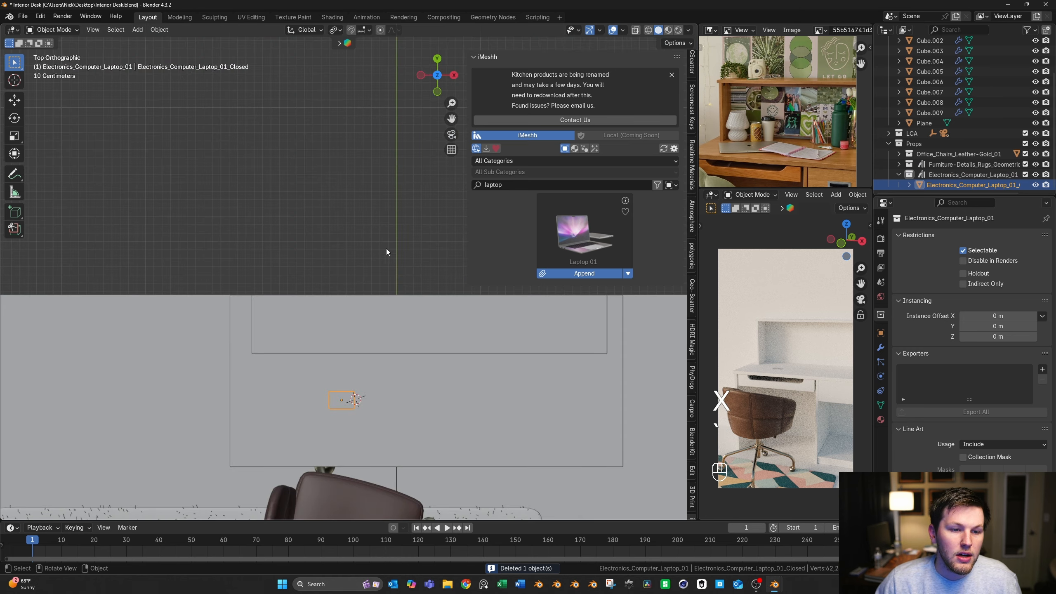
key("s")
left_click(511, 375)
key("r")
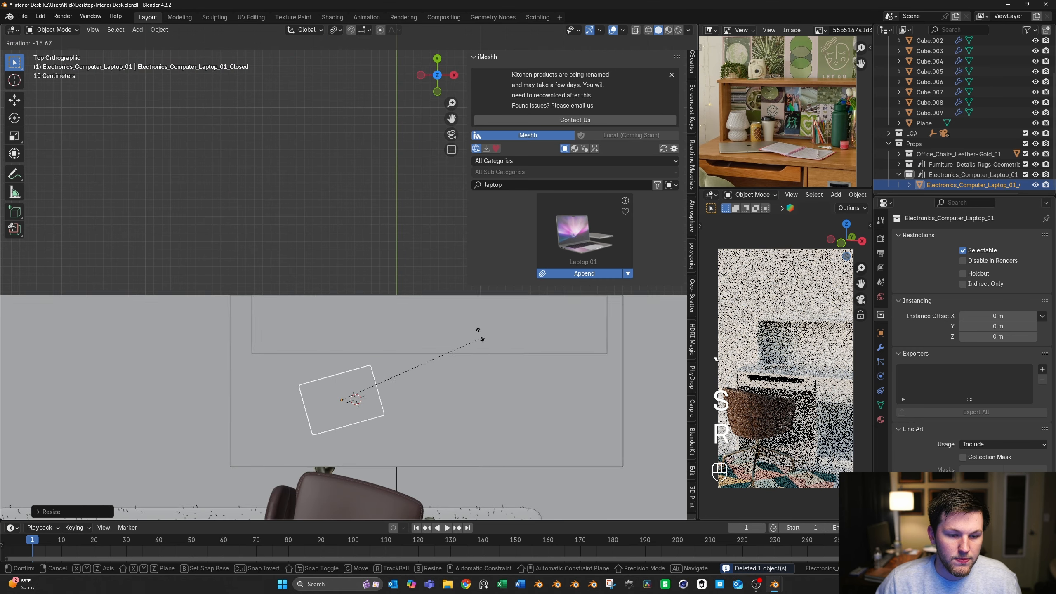
left_click(459, 320)
key("g")
left_click(455, 331)
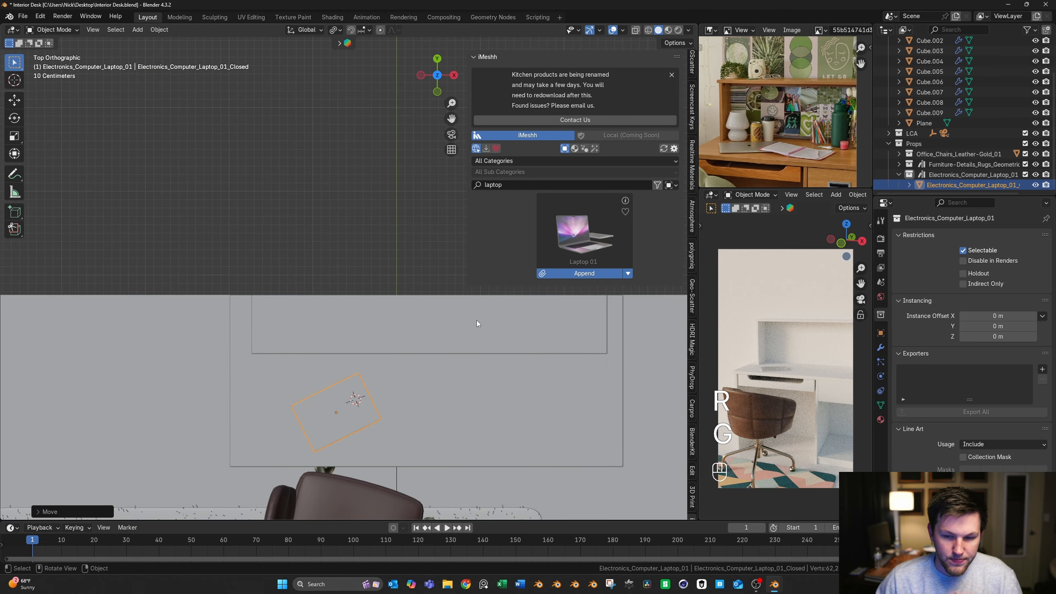
Fine-tune the closed laptop's position on the desktop and scale it down slightly
key("g")
left_click(376, 383)
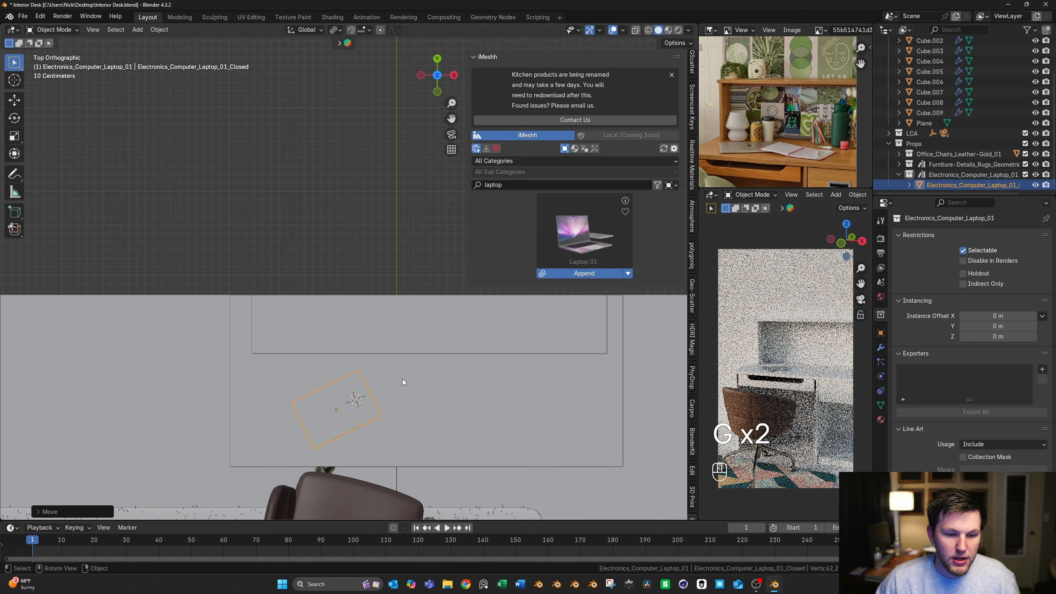
key("s")
left_click(395, 380)
Search the iMeshh library for "notebook" and broaden the search to "note"
scroll(785, 112, "down", 3)
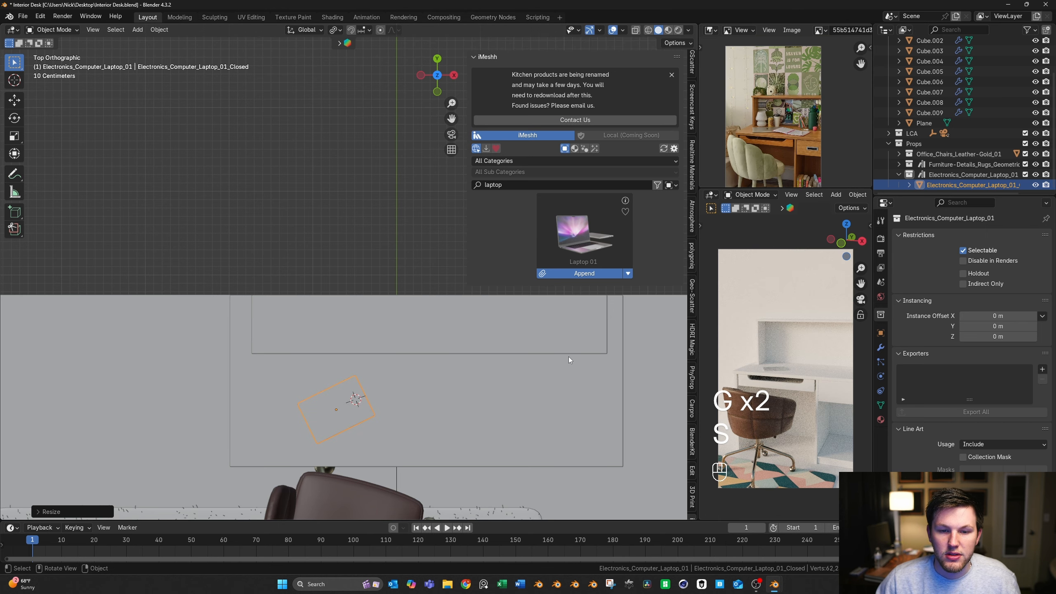
middle_click_drag(569, 356, 576, 202)
left_click(557, 188)
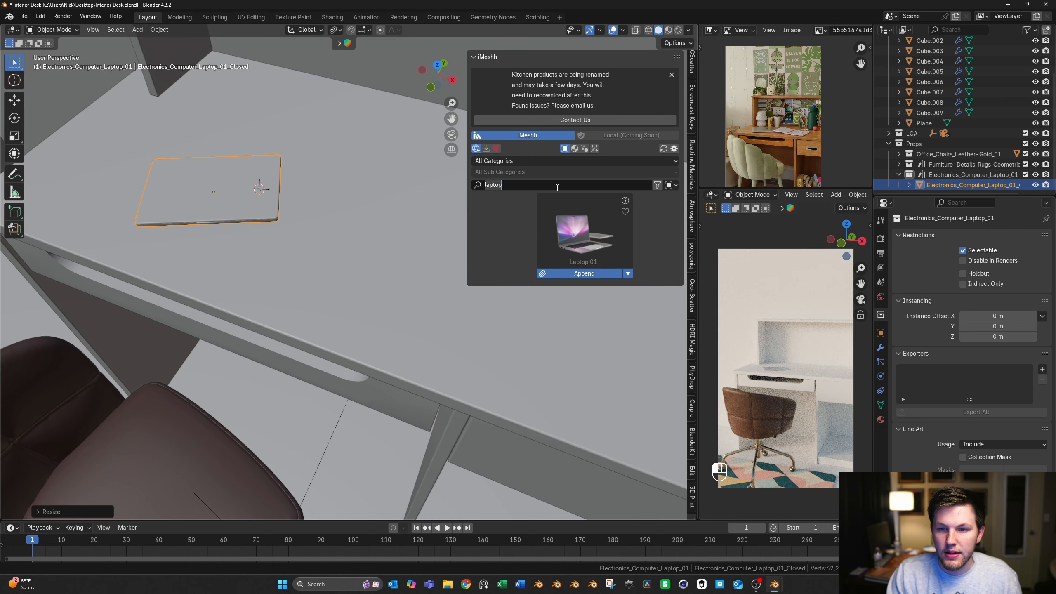
type("notebook")
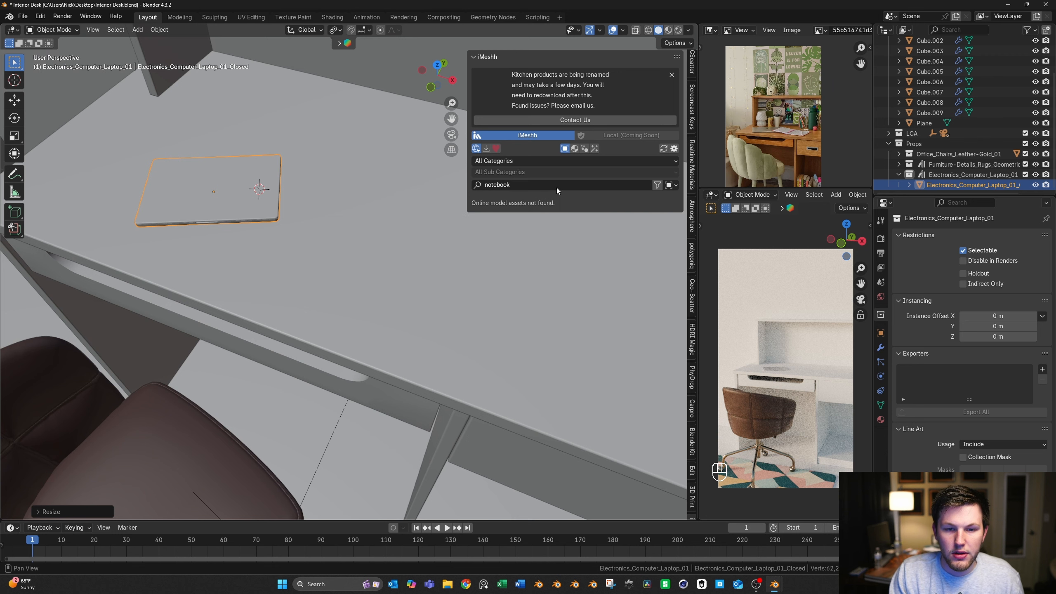
key("ctrl+a")
type("note")
key("Return")
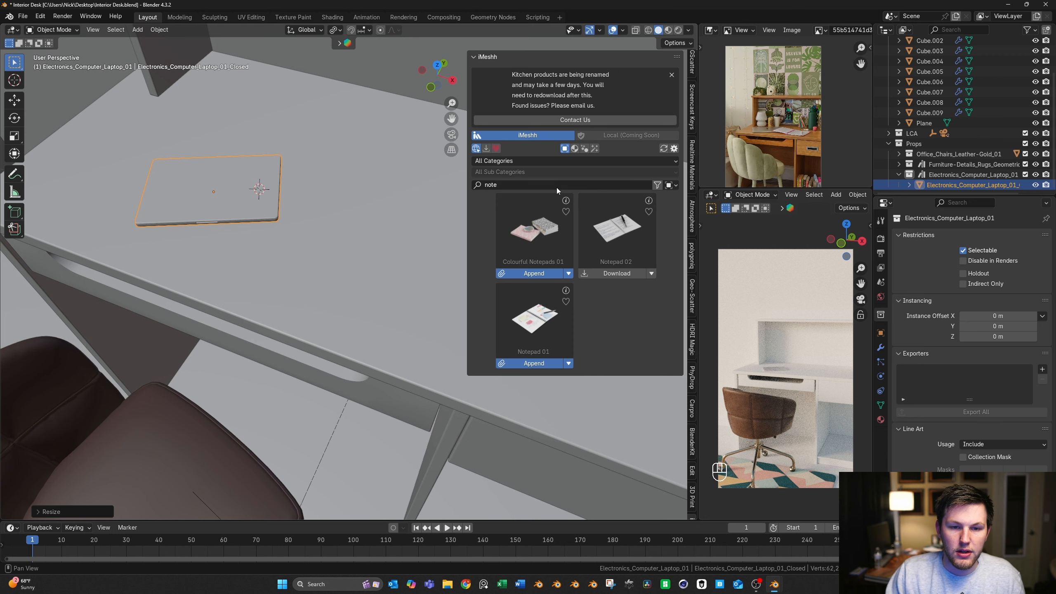
Append Notepad 01 on the desktop beside the laptop and move its Office_Decor_Notepad_01 collection directly into Props
right_click(409, 232, "shift")
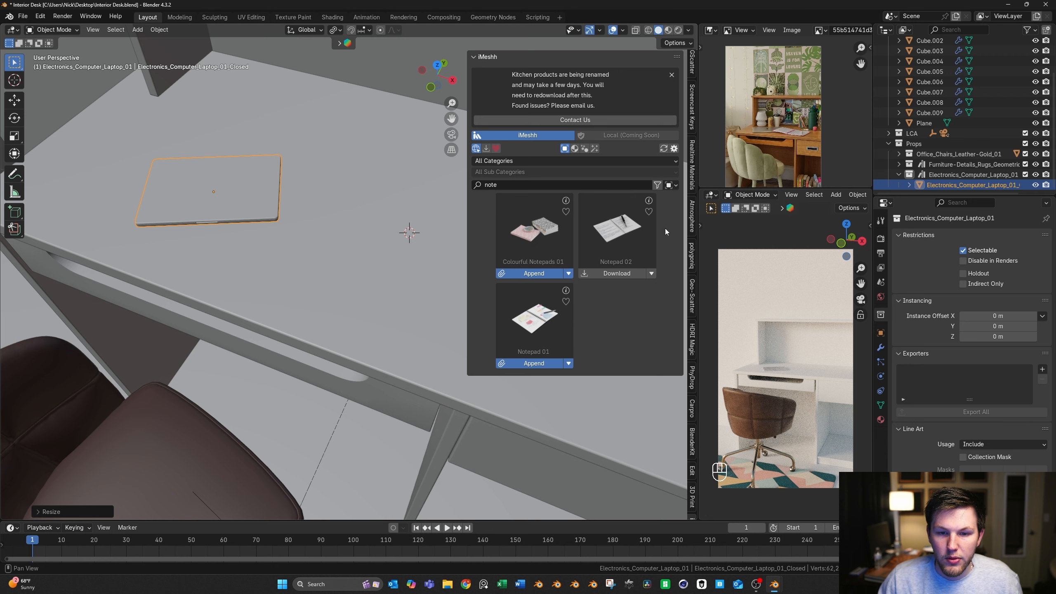
left_click(537, 363)
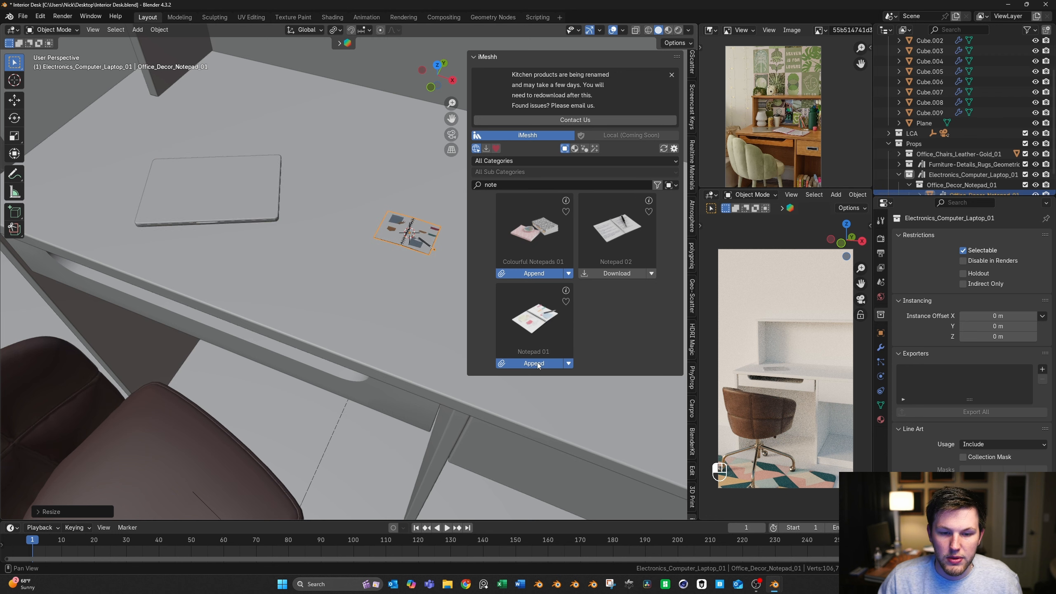
scroll(929, 140, "down", 2)
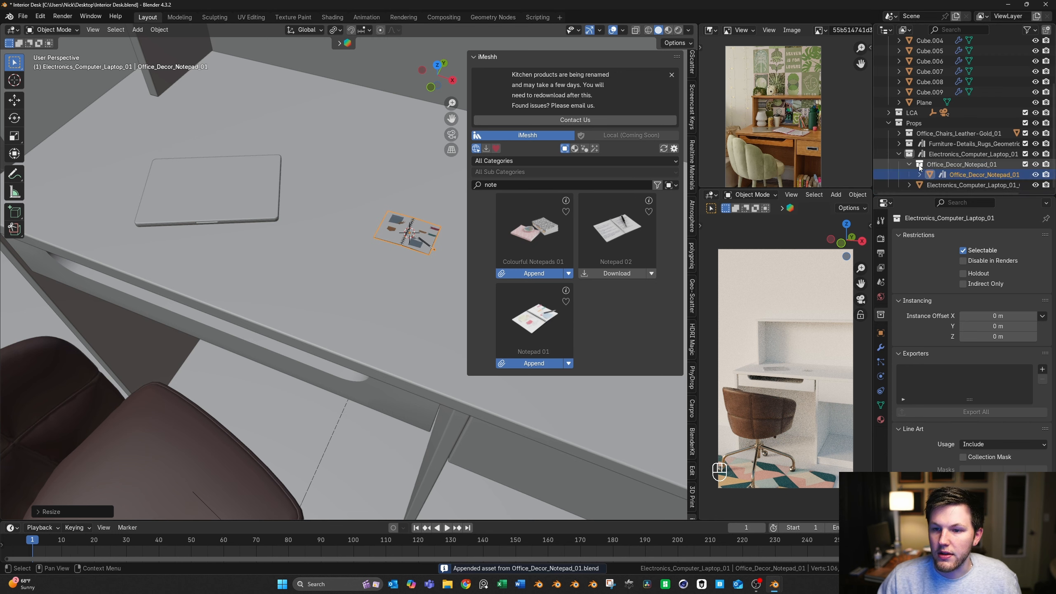
left_click_drag(956, 164, 915, 123)
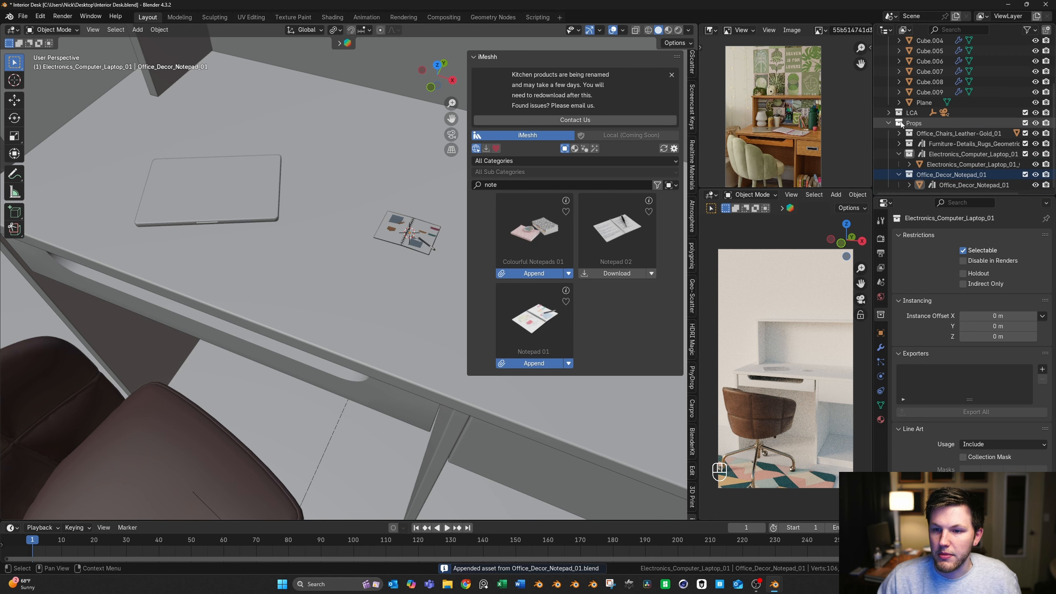
Scale up the notepad on the desktop, rotate it to an angle in top view, place it beside the laptop and fine-tune its size
left_click(940, 188)
key("s")
left_click(467, 254)
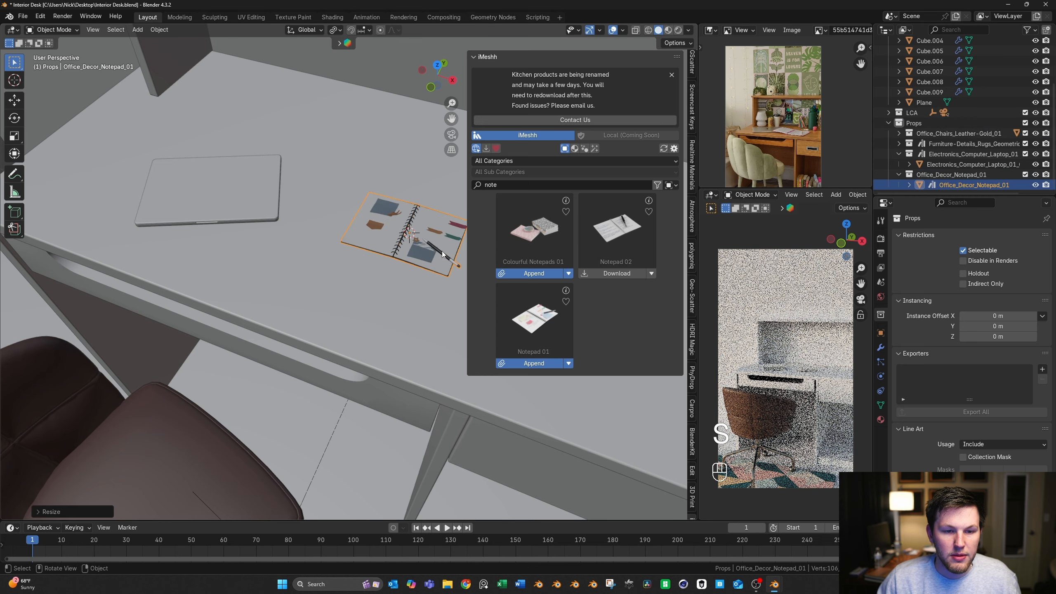
key("grave")
key("r")
left_click(421, 226)
key("g")
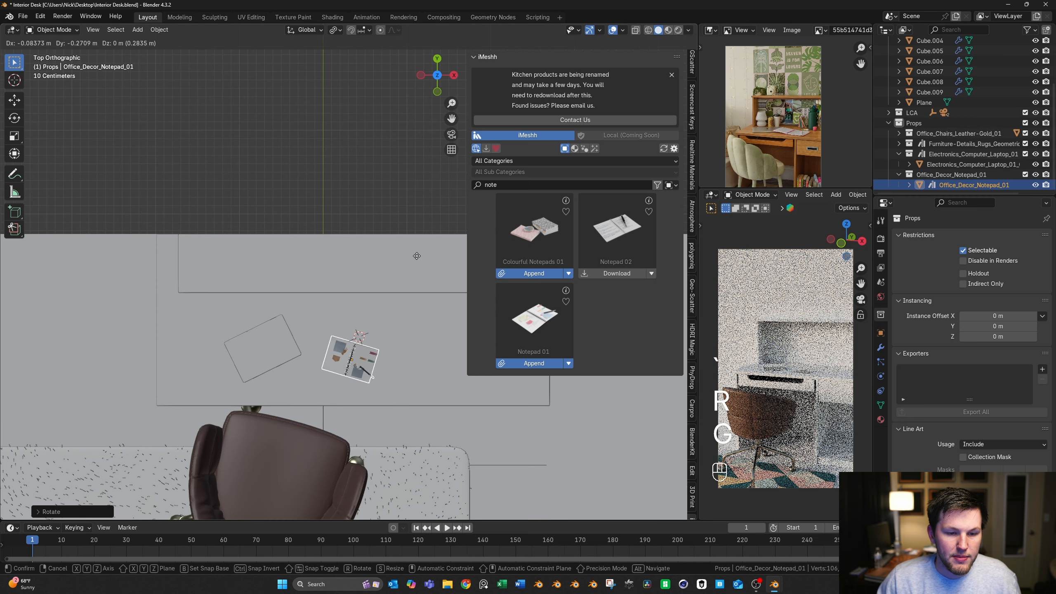
left_click(428, 247)
key("s")
left_click(430, 248)
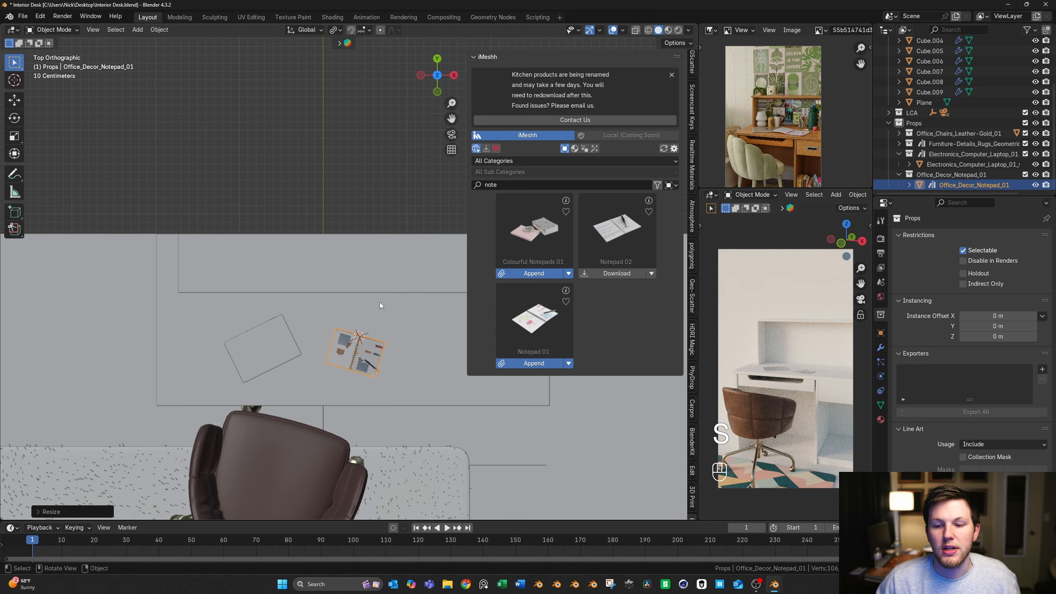
Hide the main viewport's sidebar and widen the area holding the reference image and the camera render view
middle_click_drag(445, 288, 344, 314)
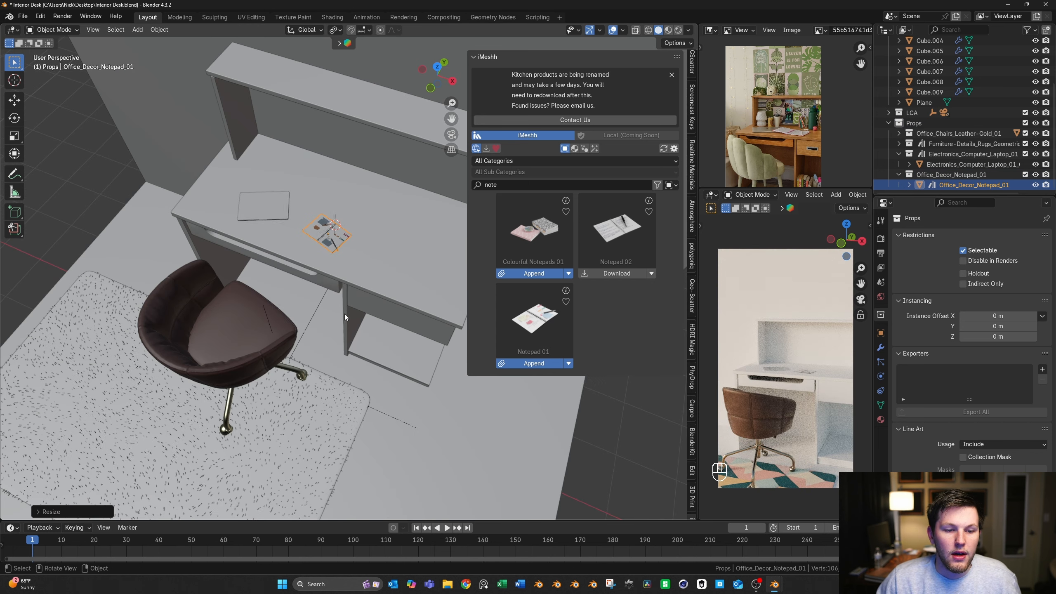
key("n")
middle_click_drag(373, 278, 457, 281)
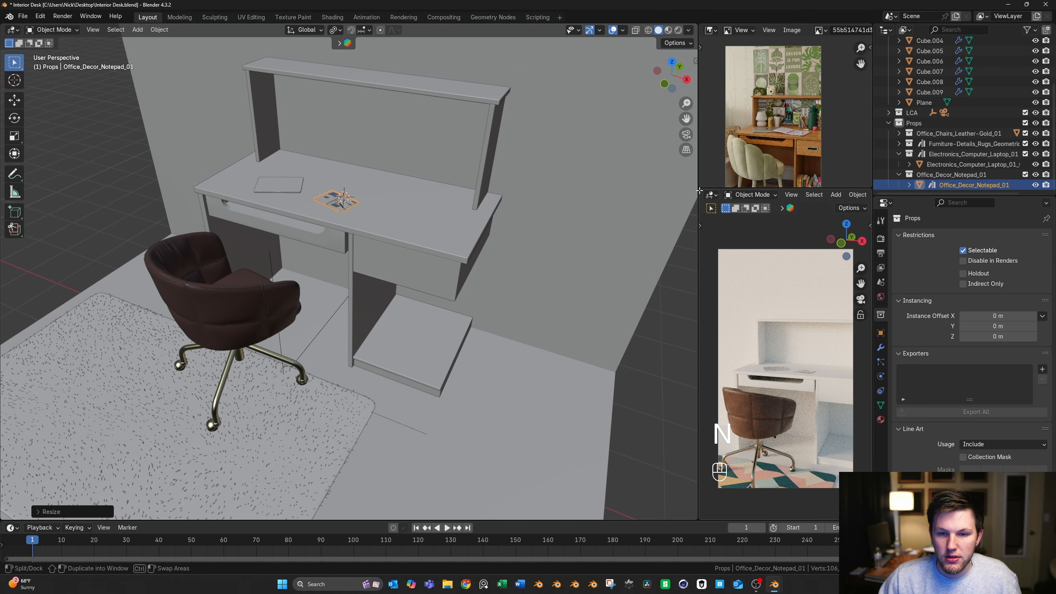
left_click_drag(699, 260, 566, 259)
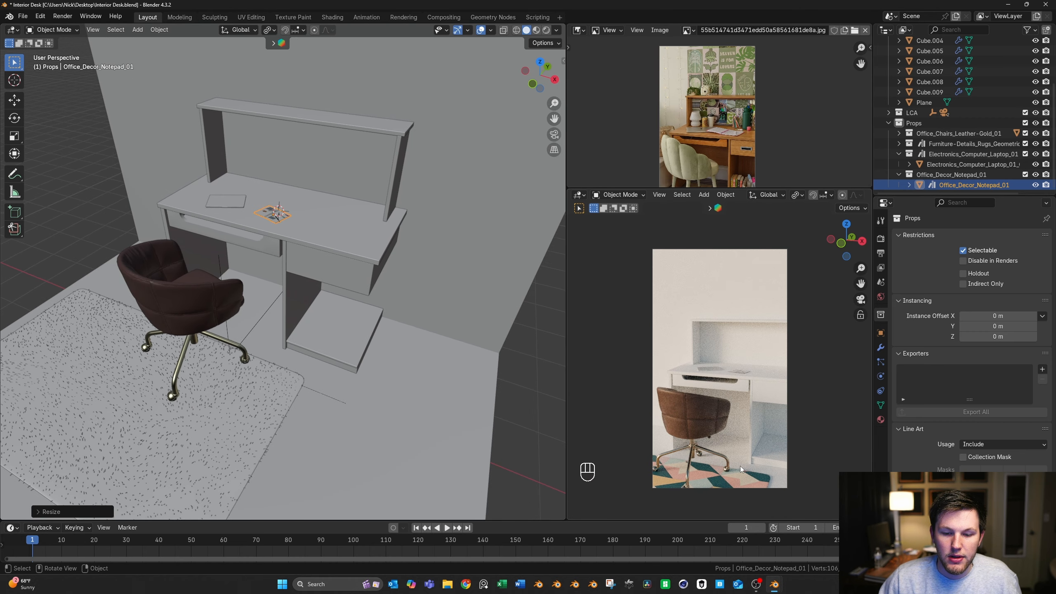
Open Greyscalegorilla Studio, find the Greyscalegorilla Connect add-on in Blender's preferences and update its port to establish the connection
left_click(702, 584)
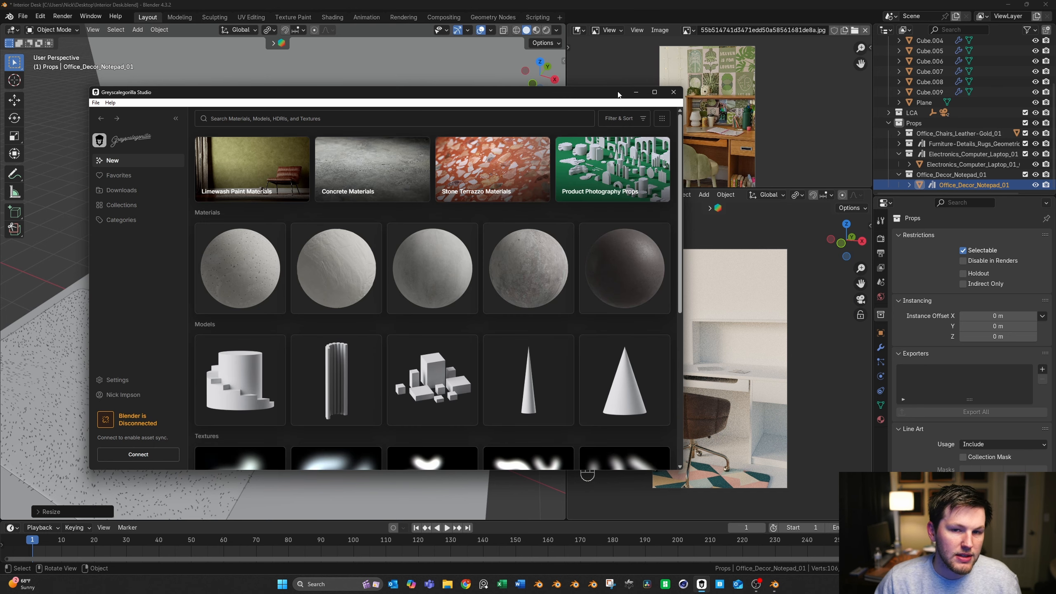
left_click(636, 91)
left_click(40, 15)
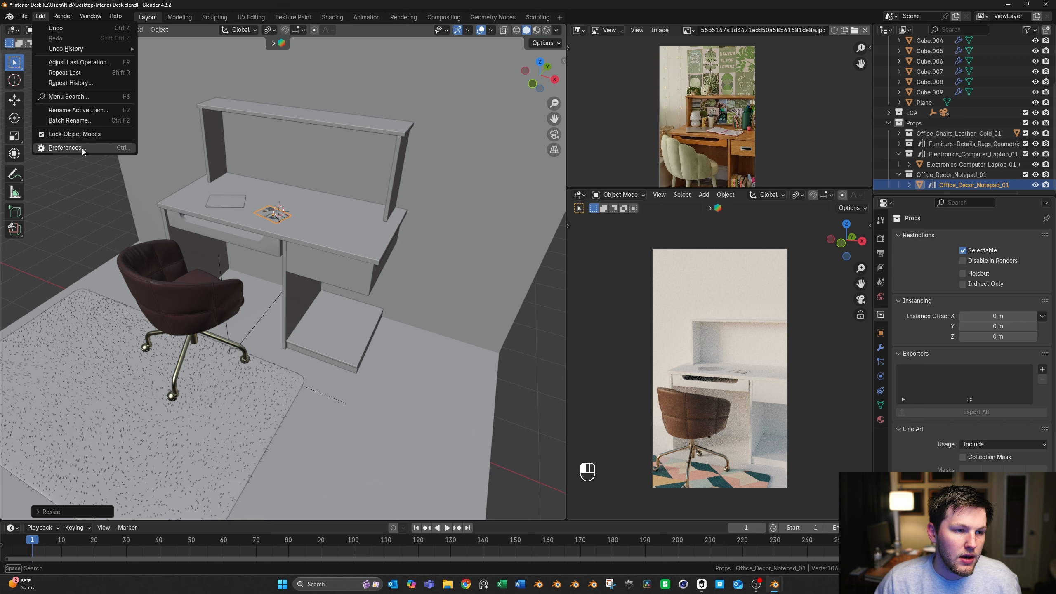
mouse_move(775, 586)
mouse_move(817, 533)
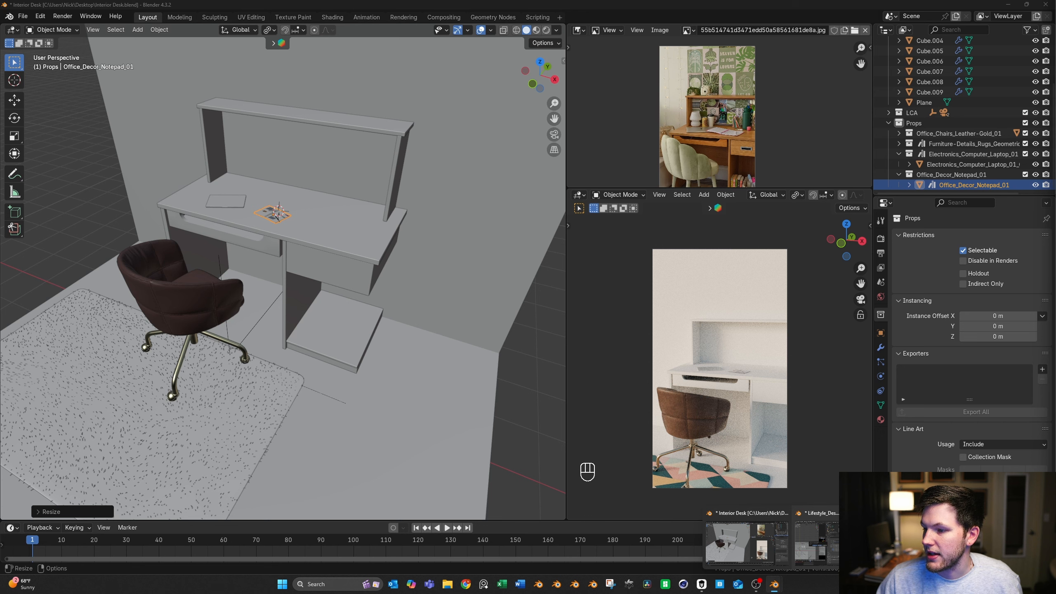
left_click(41, 16)
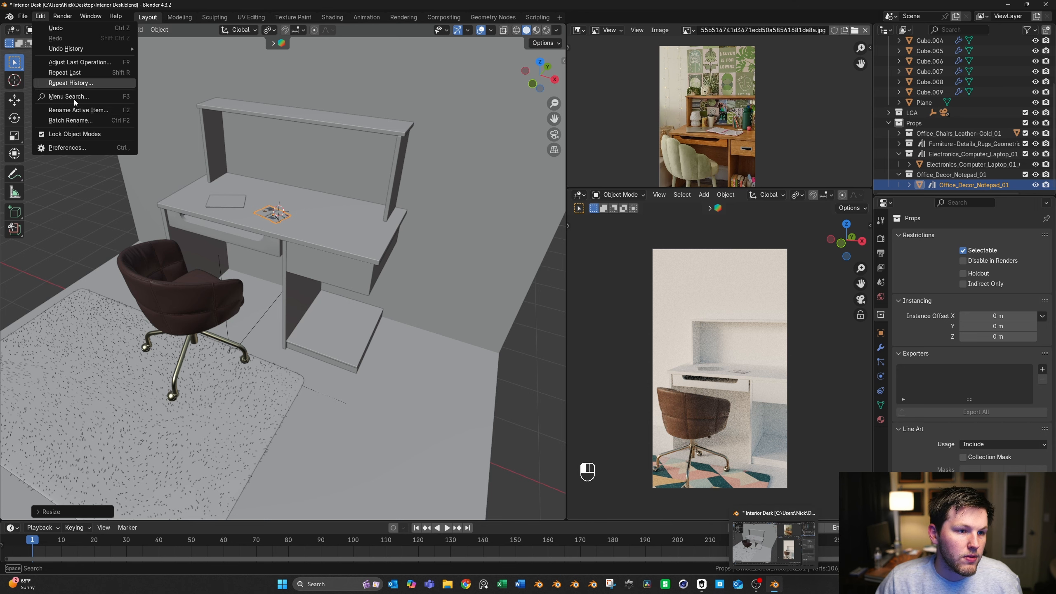
left_click(54, 146)
left_click(168, 22)
type("gre")
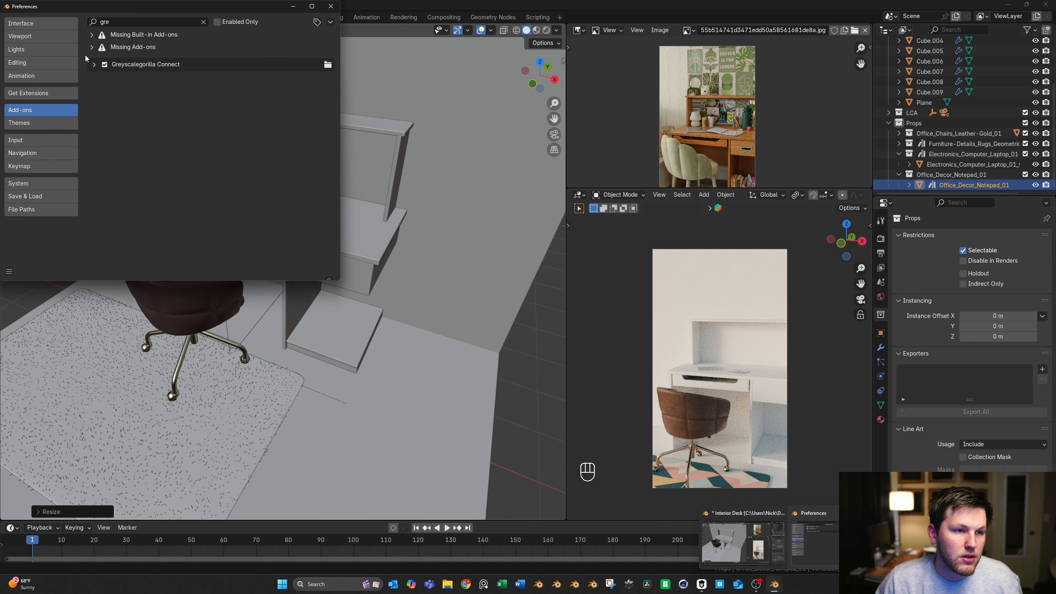
left_click(94, 64)
left_click(189, 161)
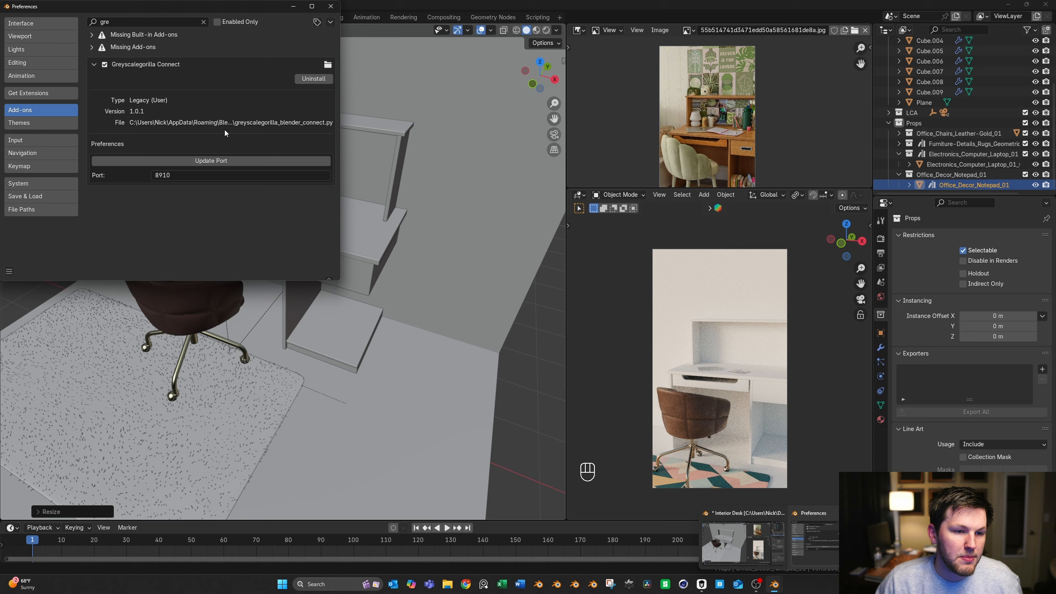
left_click(330, 7)
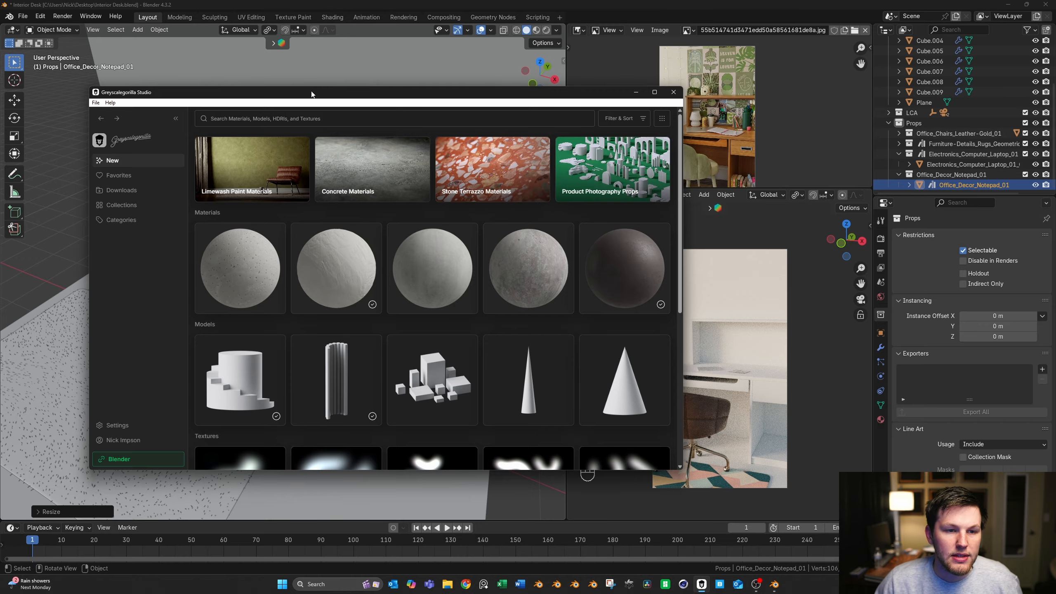
In Greyscalegorilla Studio, search for "wood" and browse the materials for a warm wood that suits the desk
left_click_drag(312, 94, 392, 100)
left_click(361, 123)
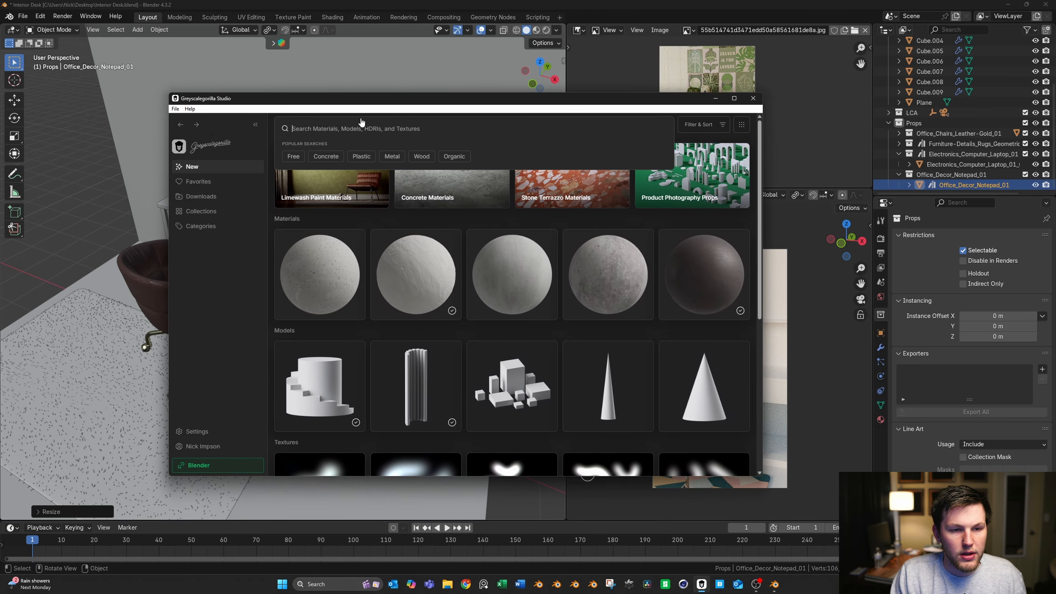
type("wood")
key("Return")
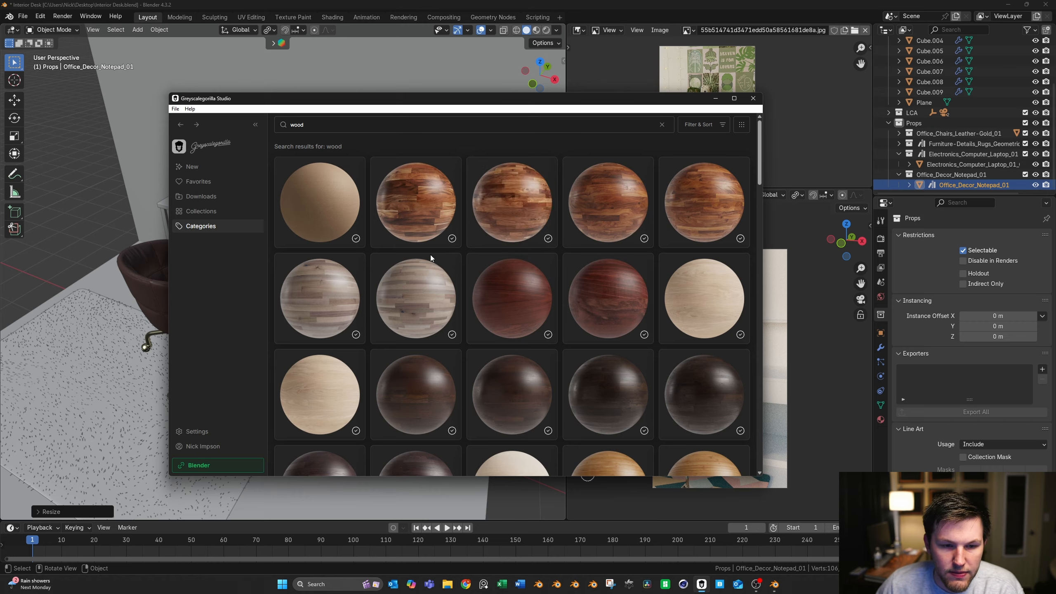
scroll(431, 254, "down", 5)
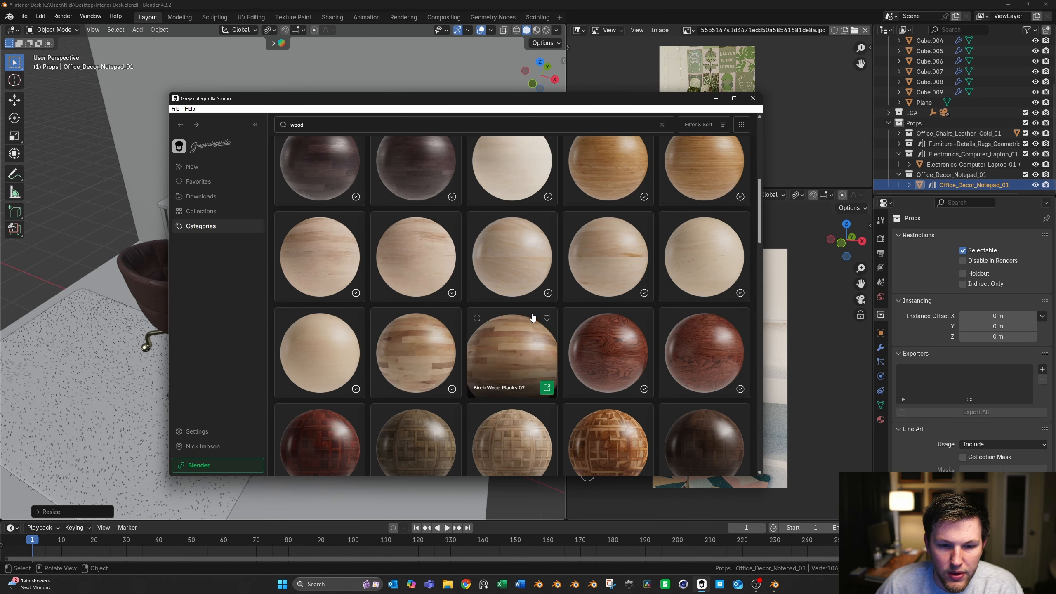
scroll(532, 317, "down", 6)
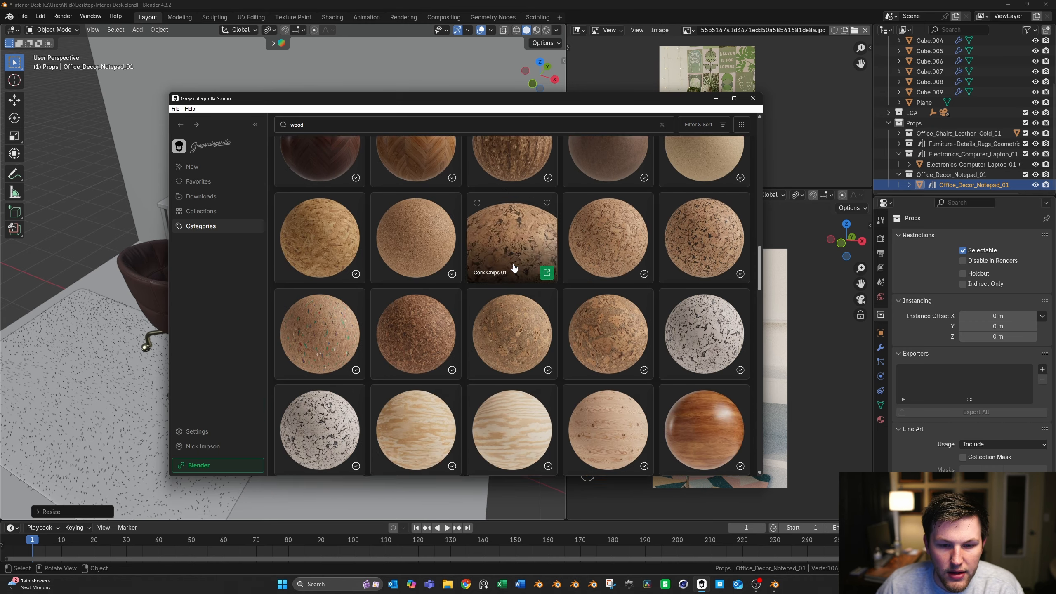
scroll(514, 268, "down", 4)
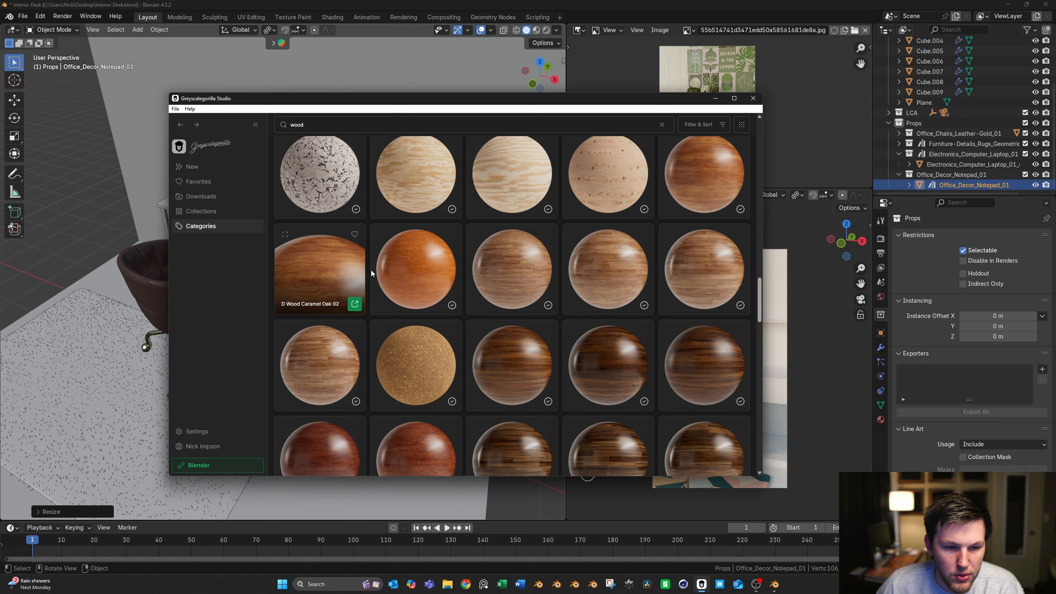
scroll(358, 268, "down", 2)
scroll(374, 249, "up", 2)
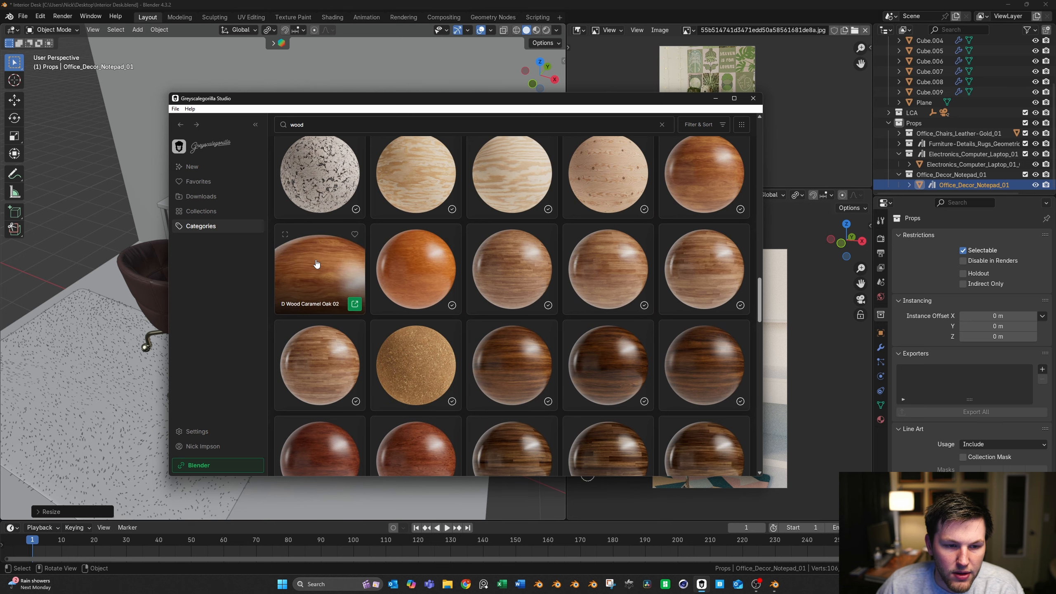
scroll(593, 217, "up", 4)
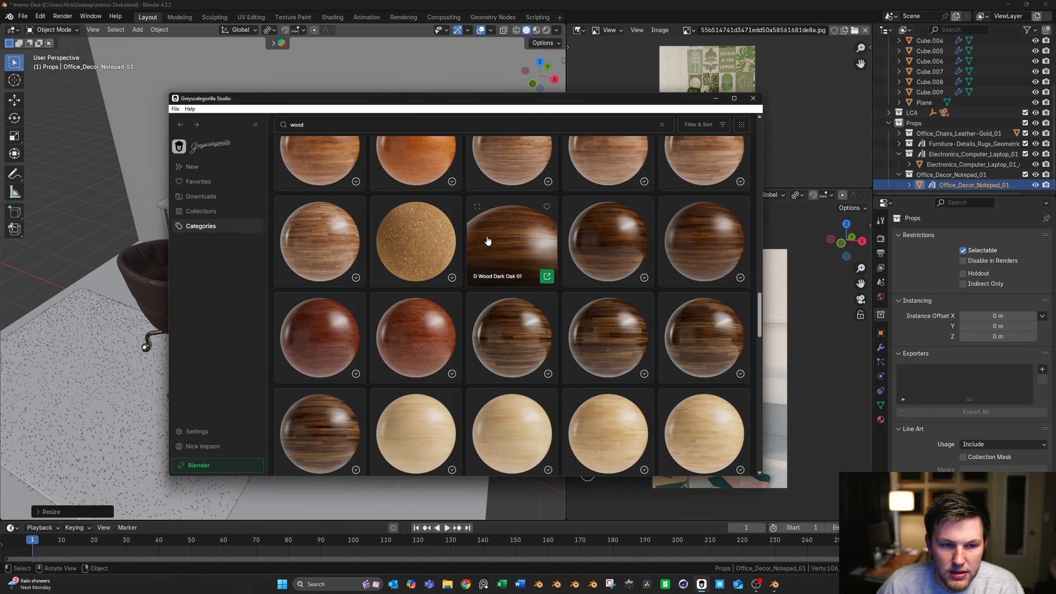
scroll(700, 185, "up", 2)
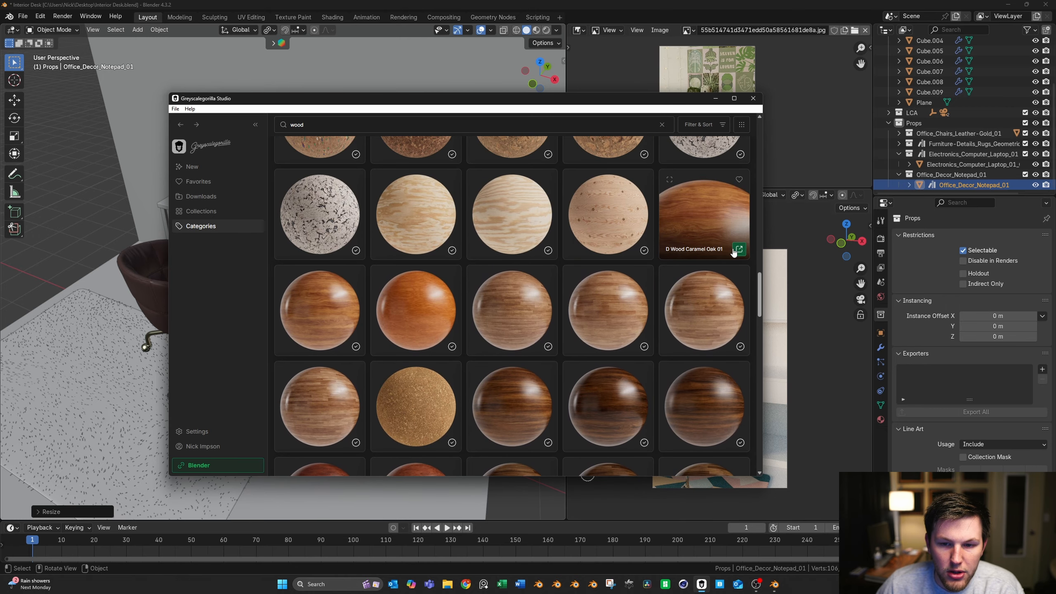
Send D Wood Caramel Oak 01 to Blender and assign D_Wood_Caramel_Oak_01 to the desktop slab
left_click(738, 249)
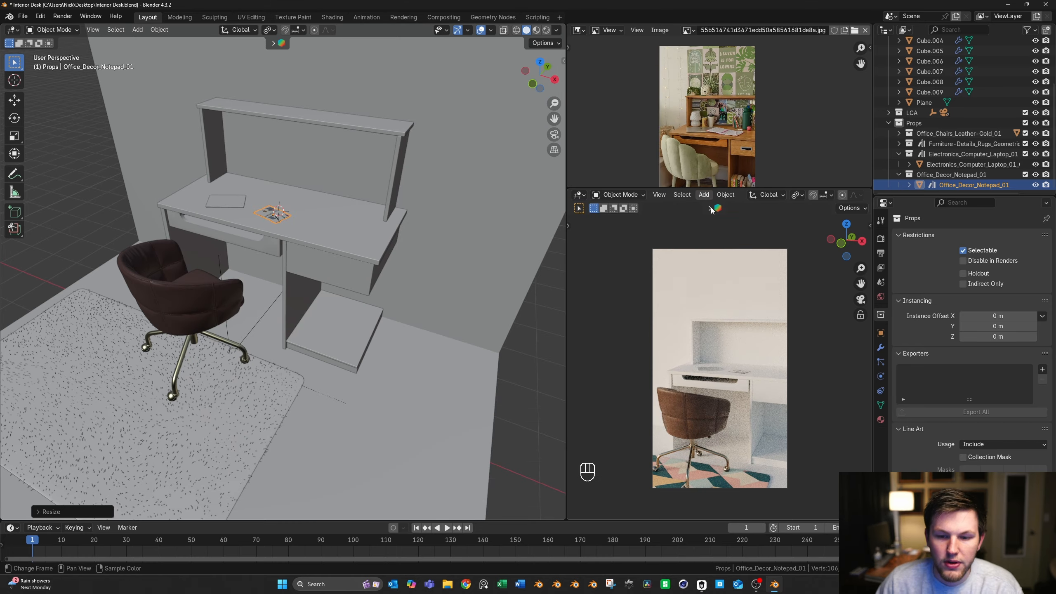
left_click(776, 386)
left_click(880, 419)
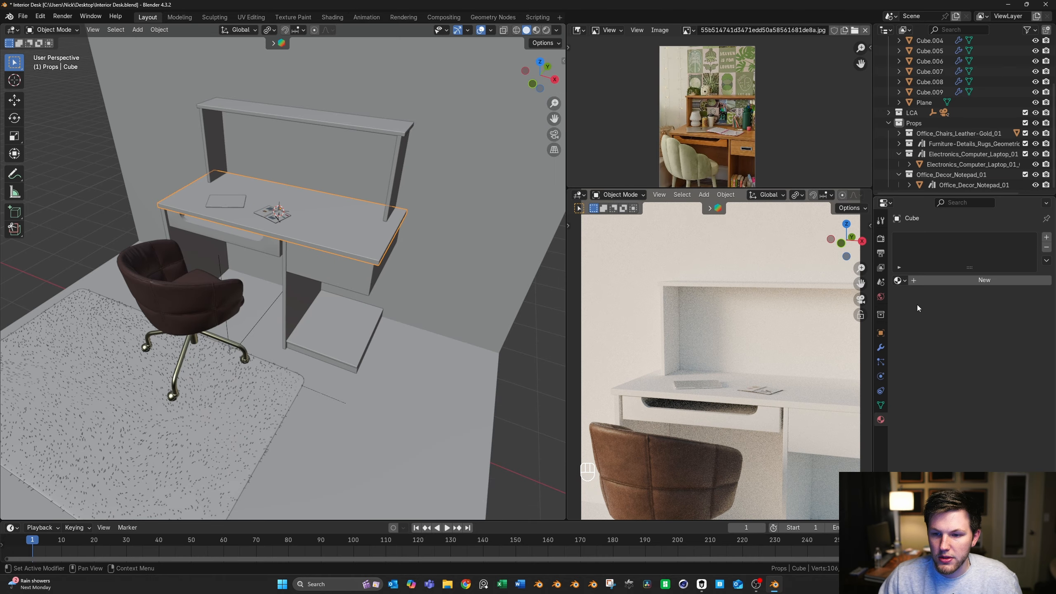
left_click(898, 280)
type("d")
left_click(781, 296)
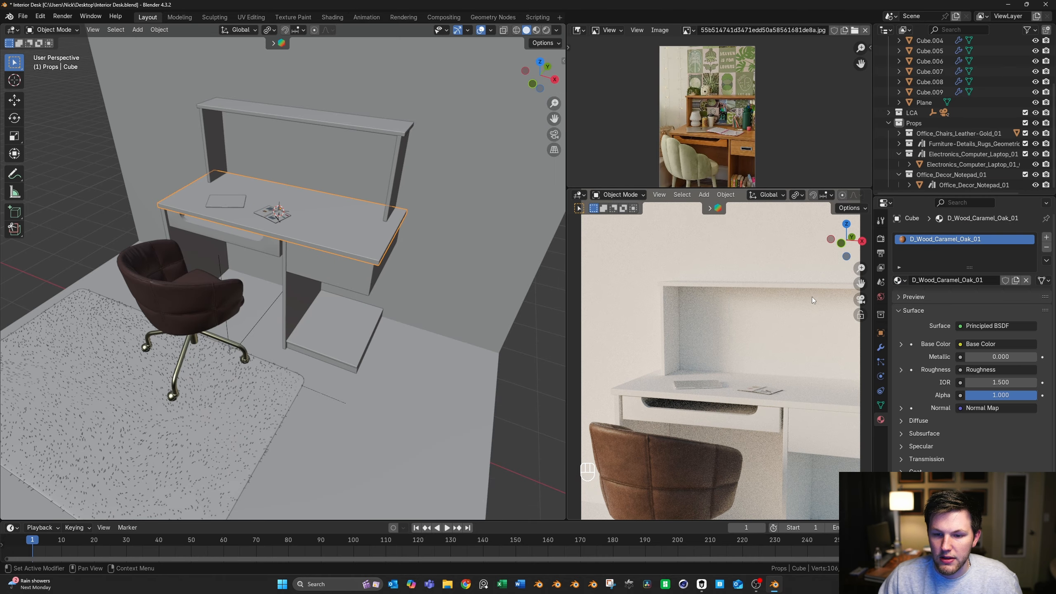
Select all other desk parts, including the drawers, side panels and upper shelf, and link the desktop's oak material to them
middle_click_drag(434, 246, 355, 261)
scroll(355, 263, "up", 3)
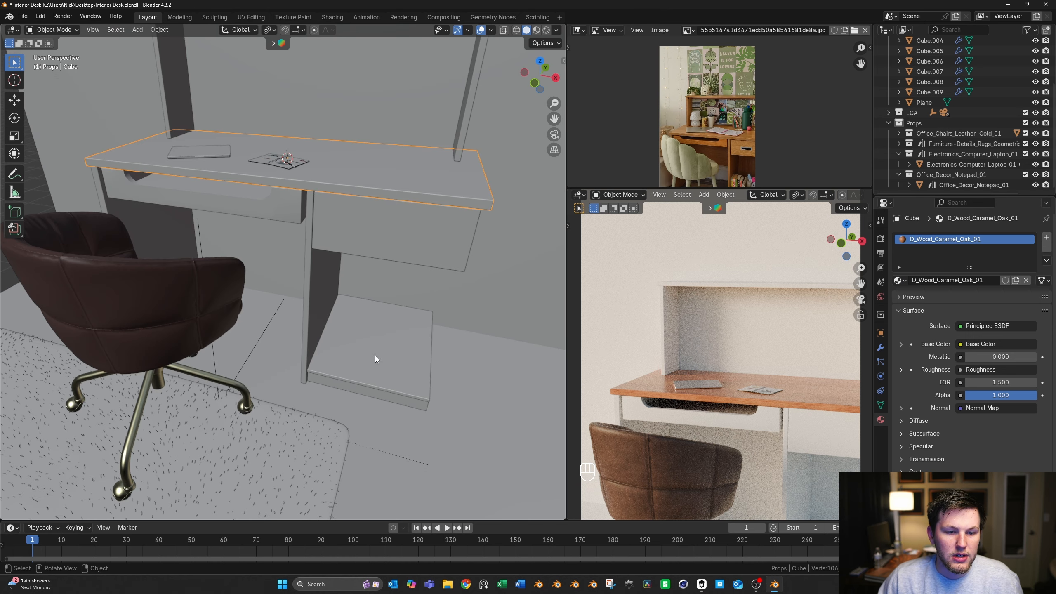
left_click(372, 362)
left_click(328, 240, "shift")
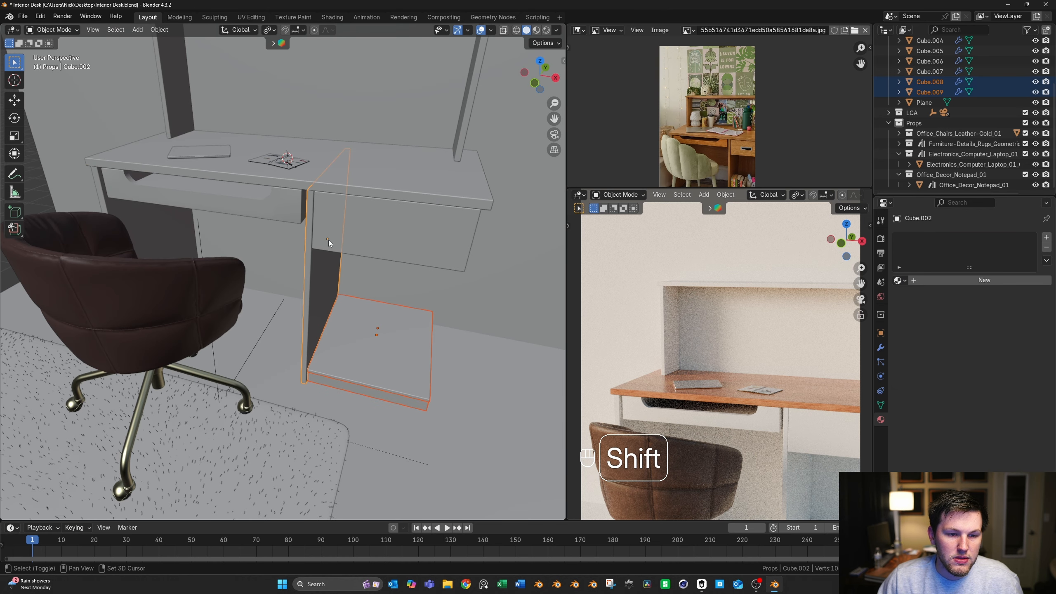
left_click(301, 209, "shift")
left_click(460, 126, "shift")
scroll(460, 126, "up", 5, "shift")
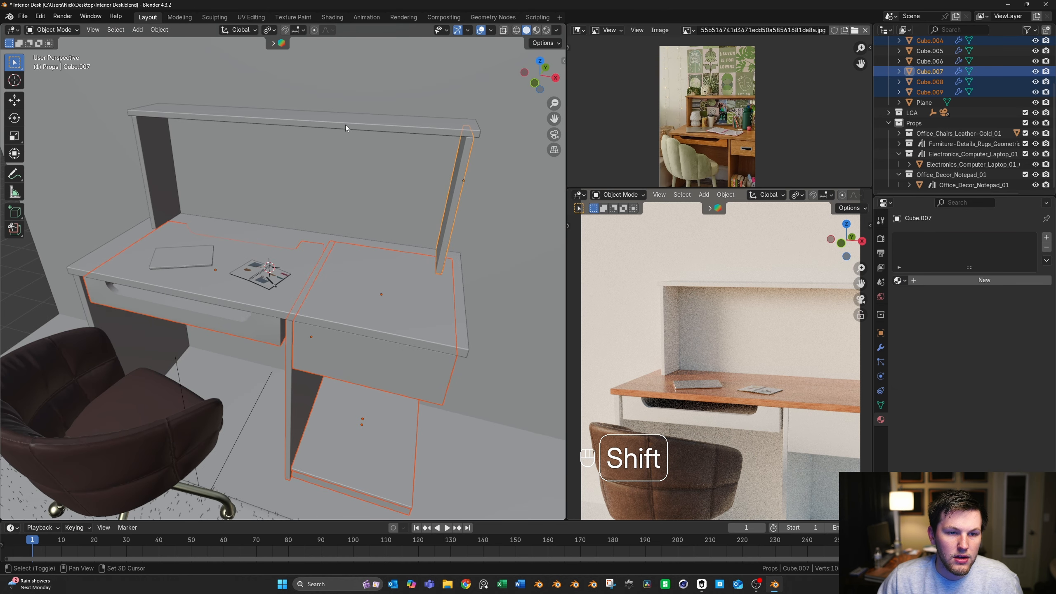
left_click(344, 125, "shift")
left_click(167, 141, "shift")
left_click(373, 324, "shift")
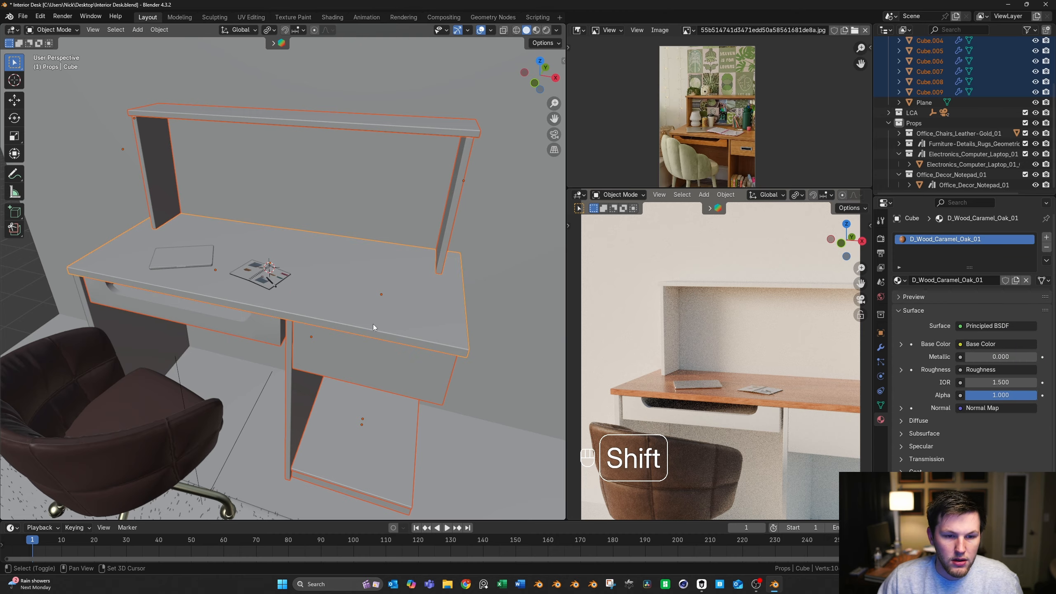
key("ctrl+l")
key("m")
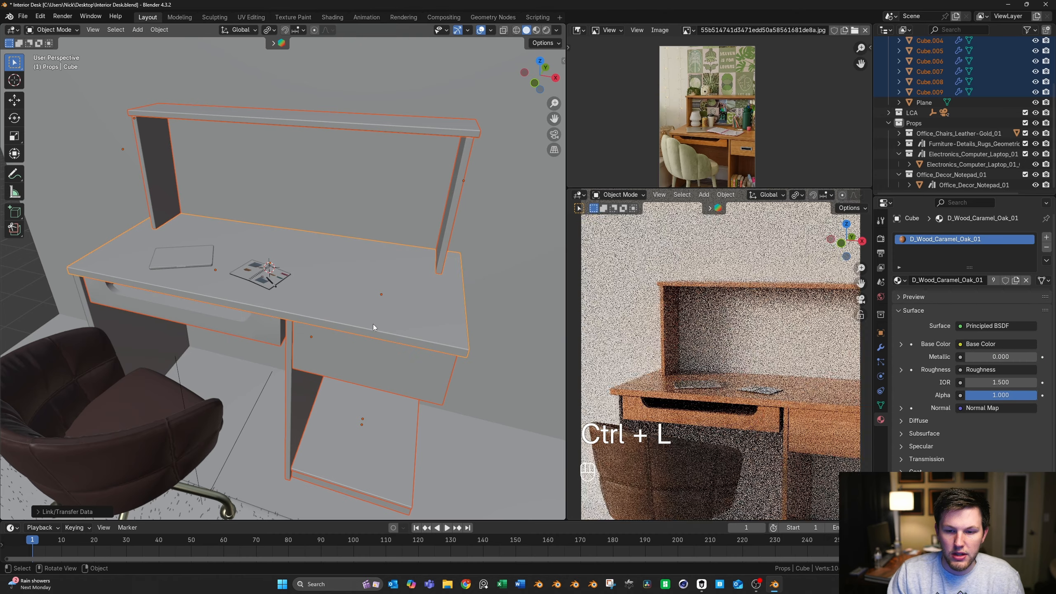
Compare the wood grain with the reference photo, then UV unwrap all faces of the desk parts with Cube Projection
scroll(779, 168, "up", 4)
scroll(808, 137, "up", 3)
middle_click_drag(765, 175, 789, 104, "shift")
scroll(768, 327, "up", 2)
mouse_move(768, 327)
middle_mouse_down("shift")
mouse_move(744, 295)
mouse_move(782, 316)
middle_mouse_up("shift")
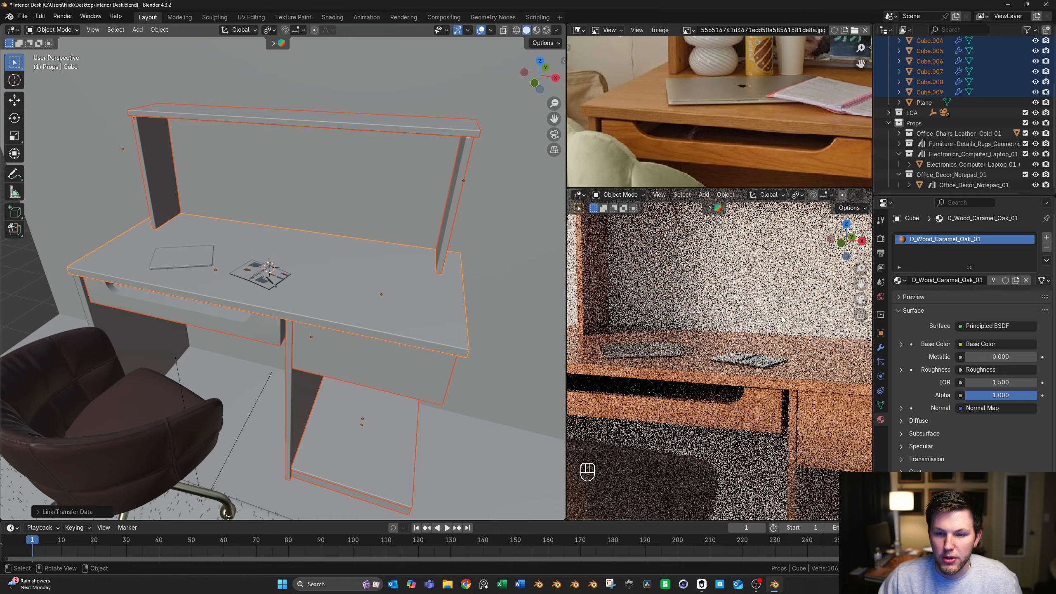
middle_click_drag(804, 363, 761, 386, "shift")
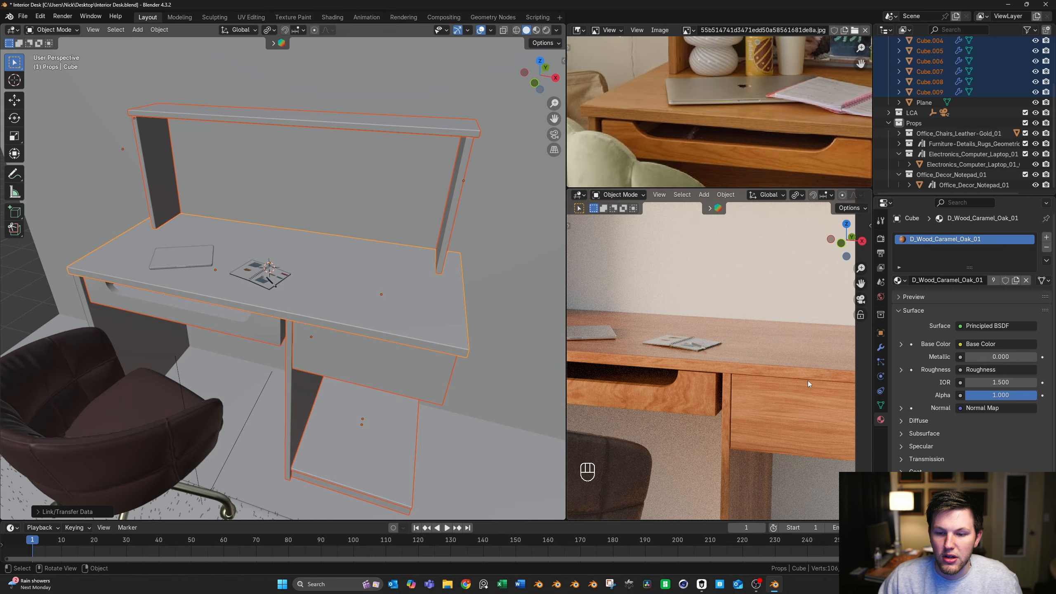
scroll(383, 313, "down", 2)
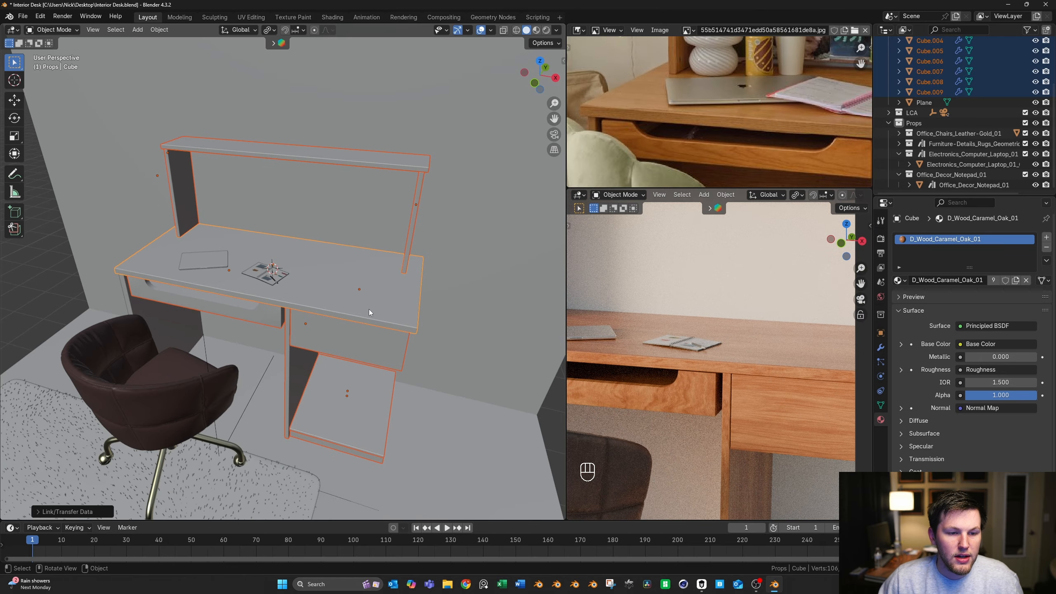
key("Tab")
key("a")
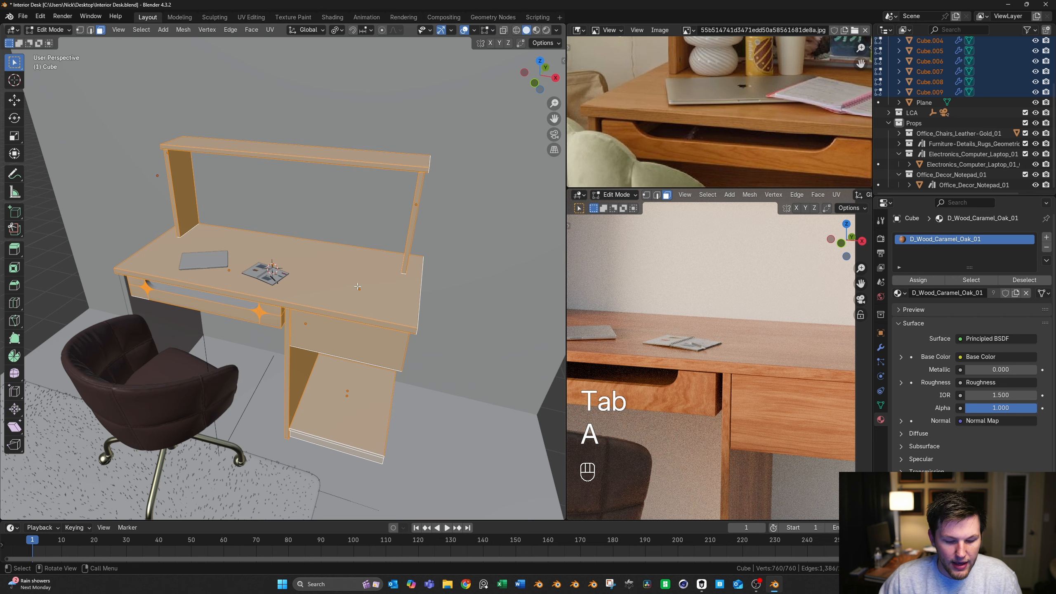
key("u")
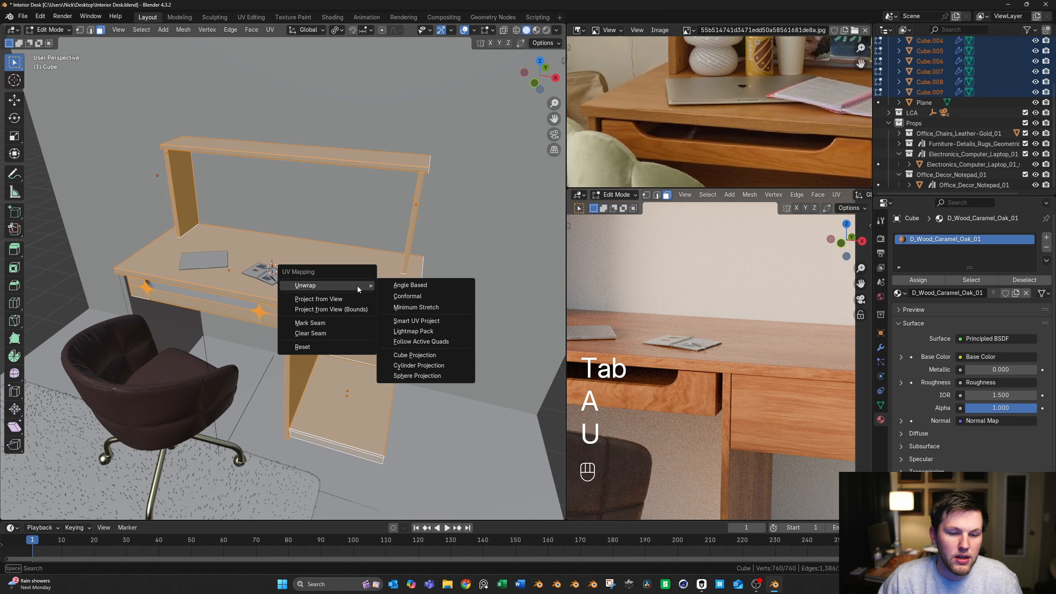
left_click(414, 355)
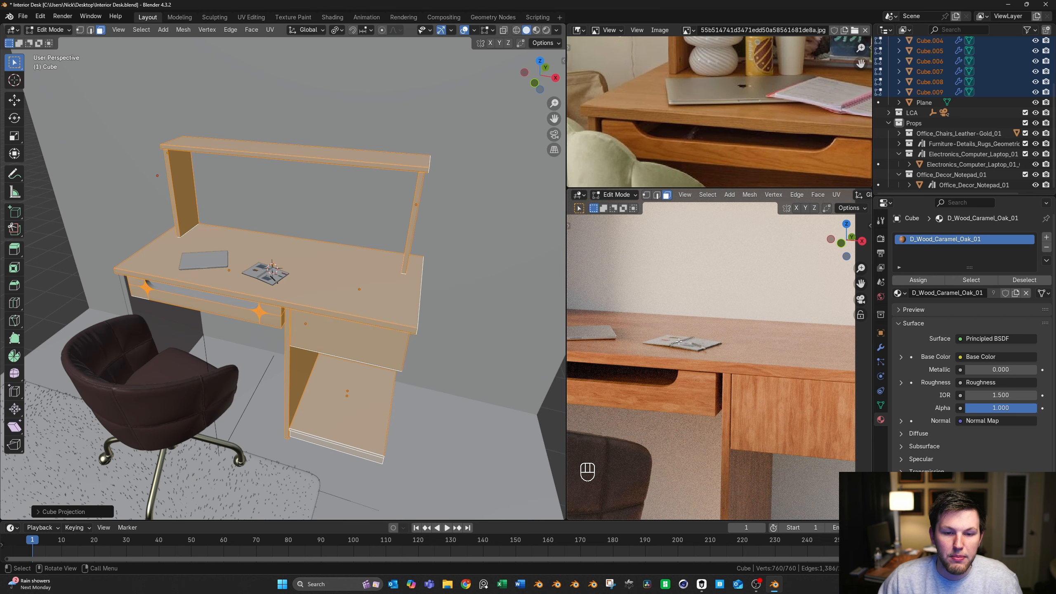
Return to Object Mode and select the plane that forms the room's wall and floor
scroll(679, 341, "down", 3)
scroll(454, 308, "up", 2)
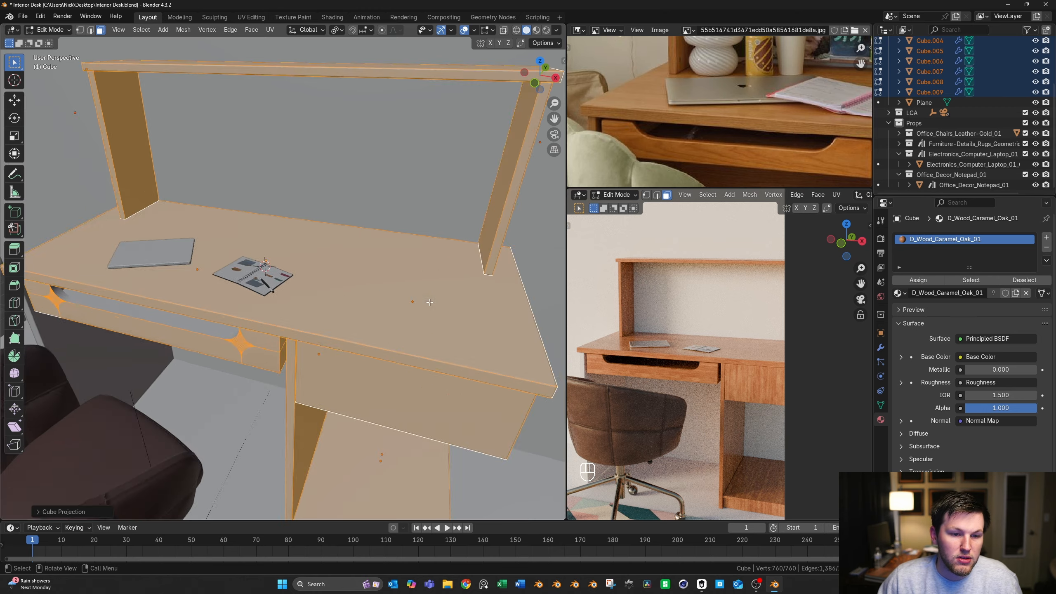
scroll(453, 308, "down", 3)
key("Tab")
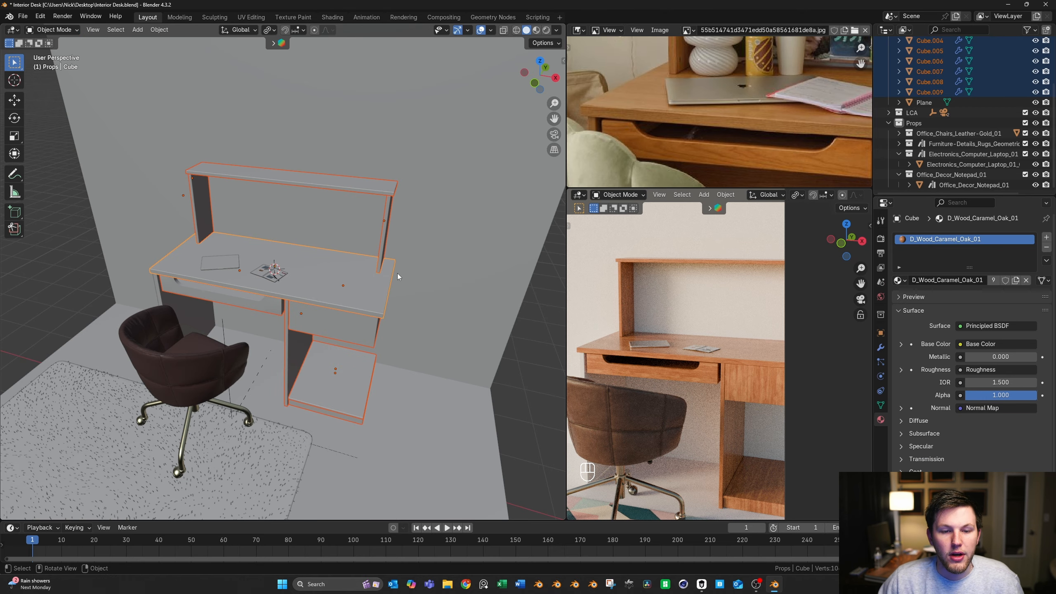
middle_click_drag(416, 388, 397, 375, "shift")
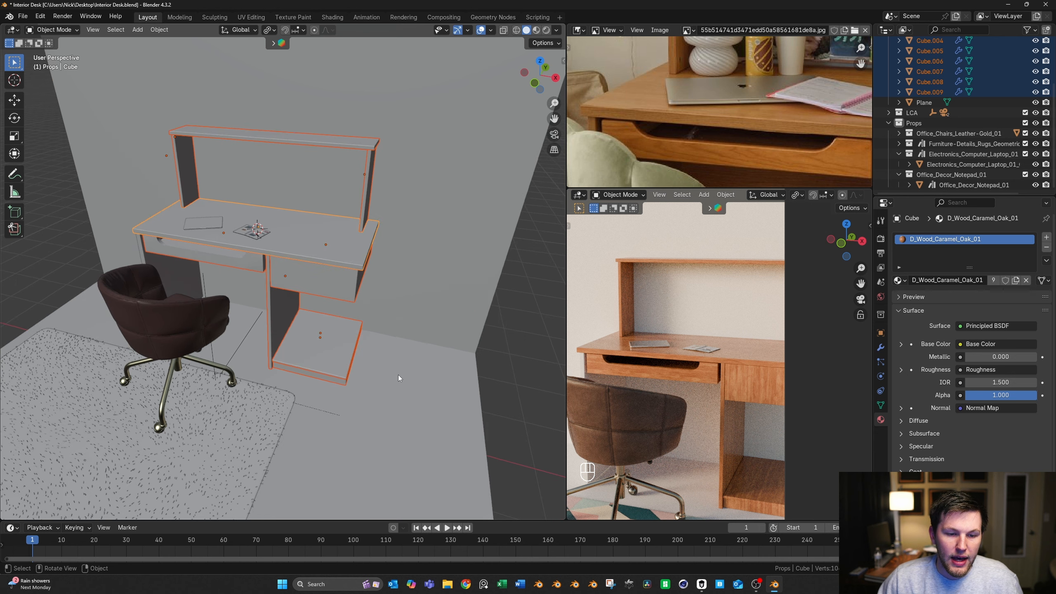
left_click(410, 376)
Clear the "wood" search in Greyscalegorilla Studio, look through the wood materials and check the floor area of the reference photo in Blender
left_click(701, 583)
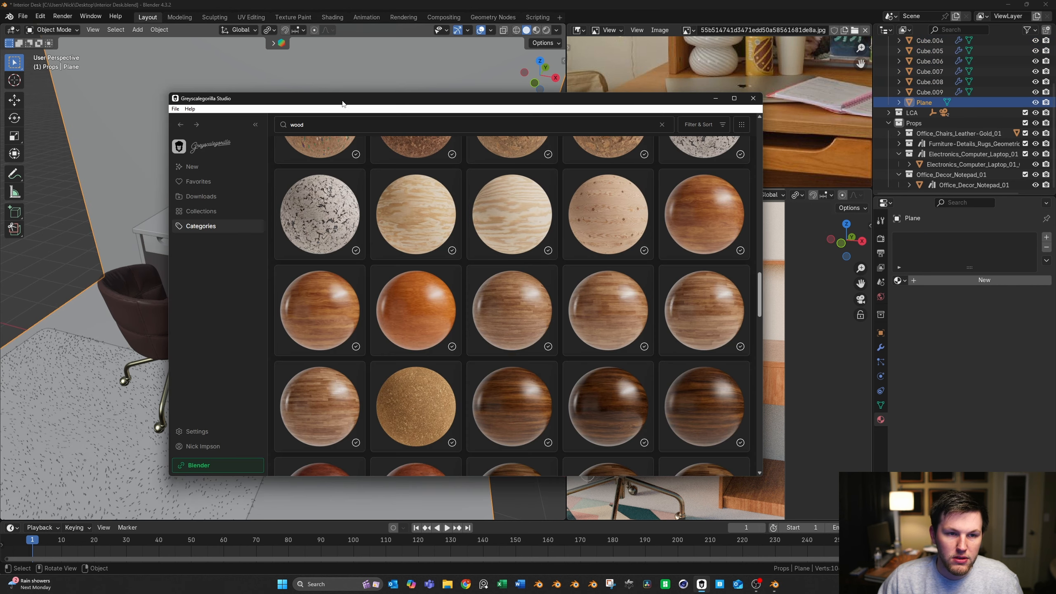
left_click(325, 129)
key("Escape")
scroll(580, 236, "down", 8)
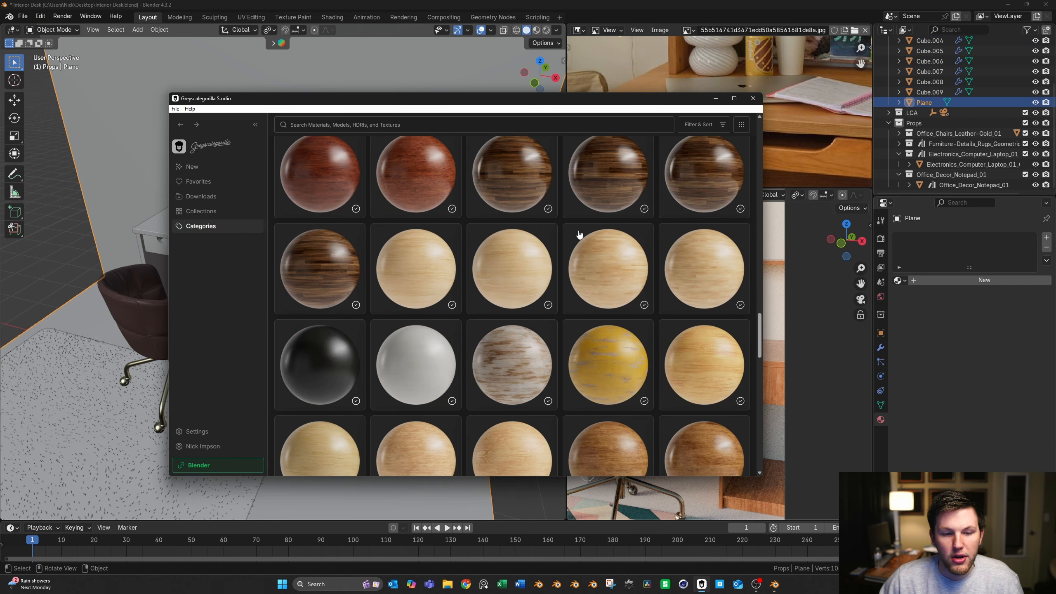
scroll(582, 220, "up", 7)
scroll(615, 205, "up", 1)
scroll(791, 124, "down", 4)
middle_click_drag(792, 125, 787, 112)
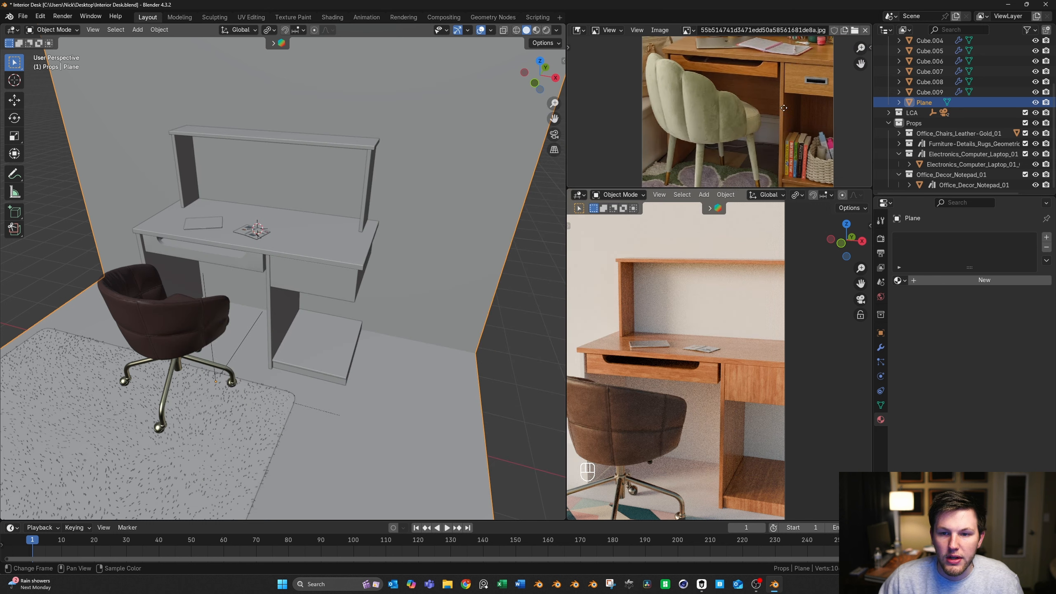
scroll(784, 147, "up", 5)
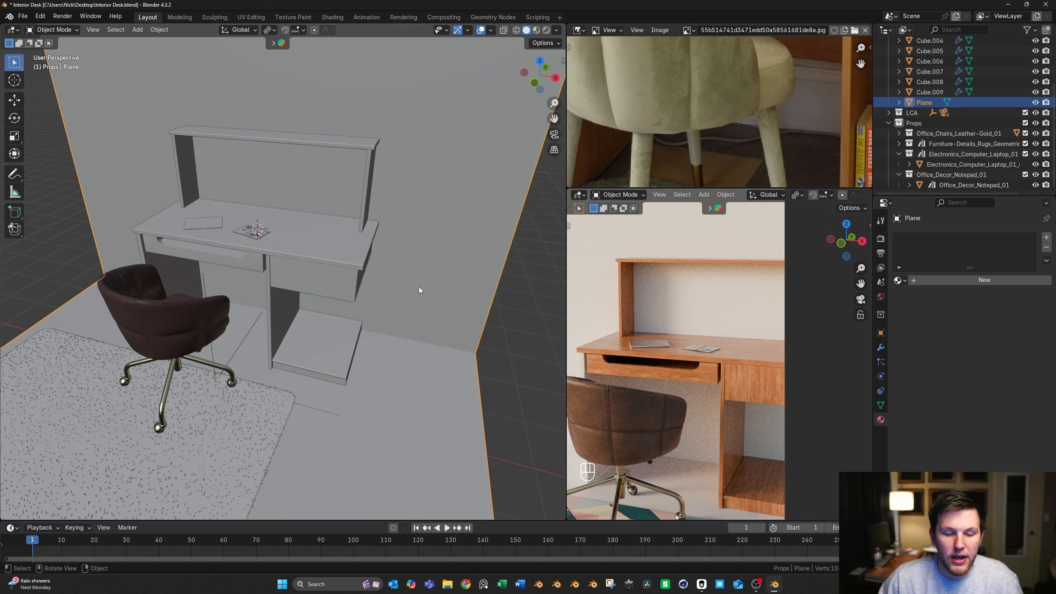
Browse the wood plank materials in Greyscalegorilla Studio and send Oak Wood Planks Medium 01 to Blender for the floor
left_click(702, 587)
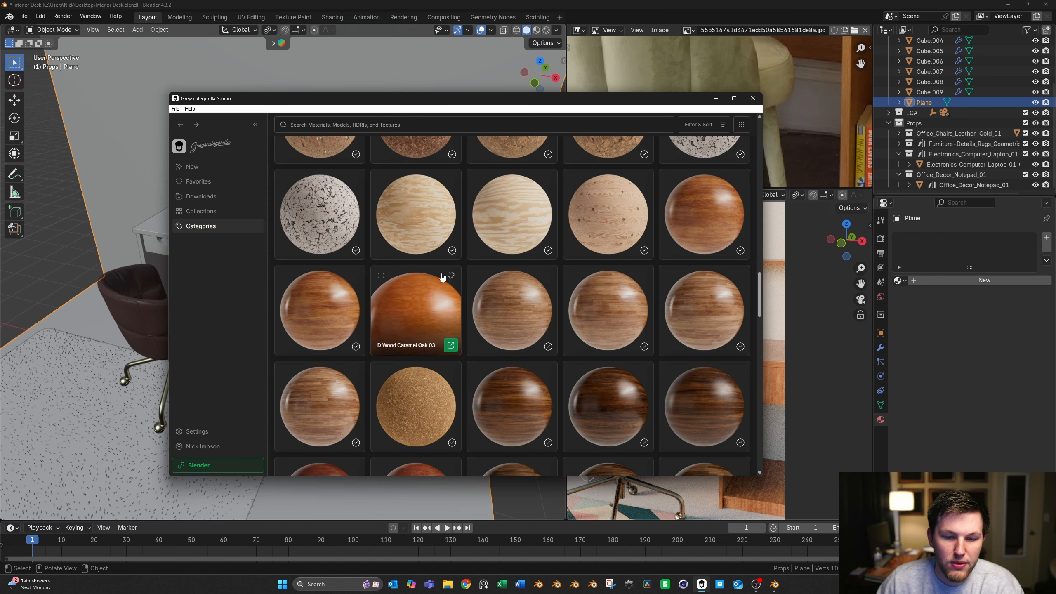
scroll(437, 281, "down", 3)
scroll(542, 264, "down", 10)
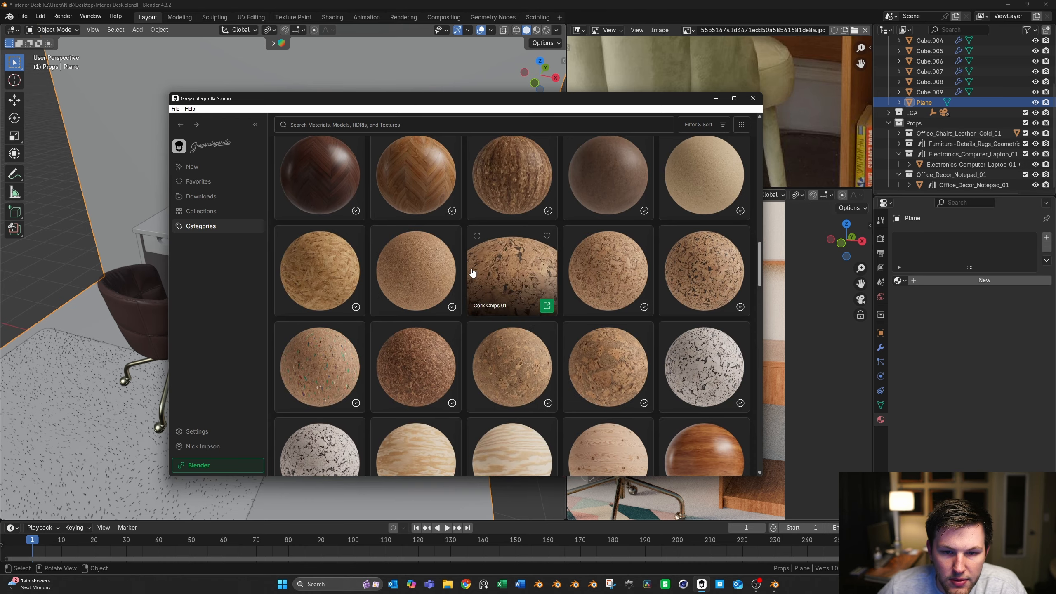
scroll(473, 272, "down", 10)
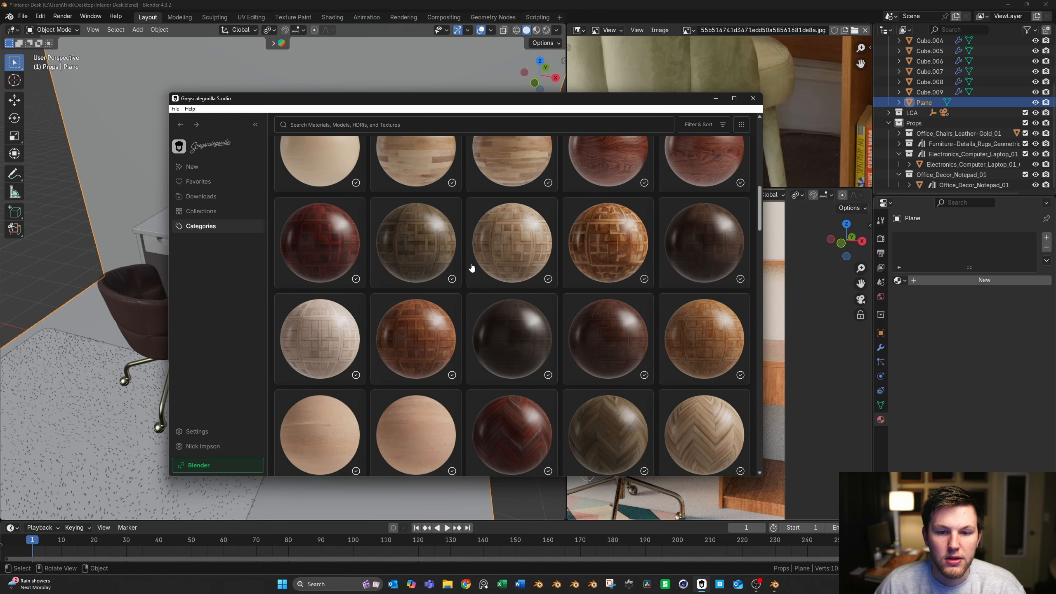
scroll(473, 268, "down", 10)
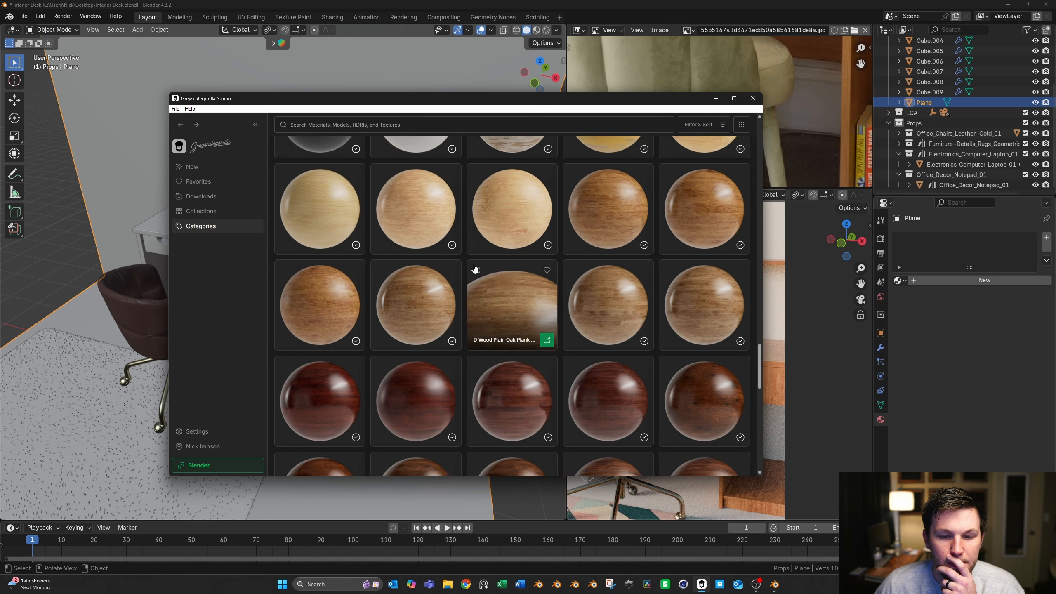
scroll(468, 267, "down", 8)
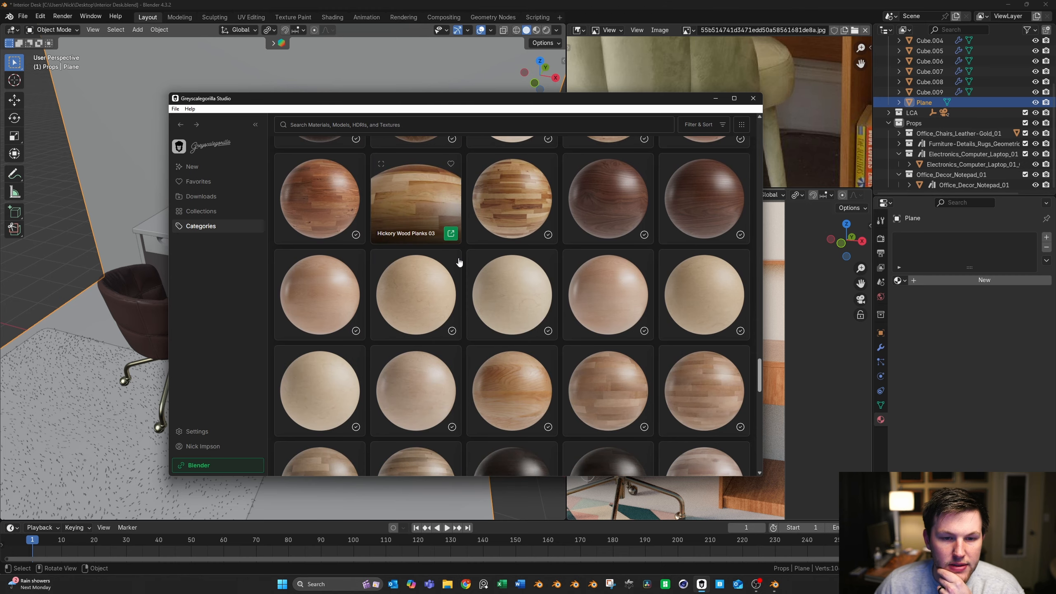
scroll(590, 238, "down", 2)
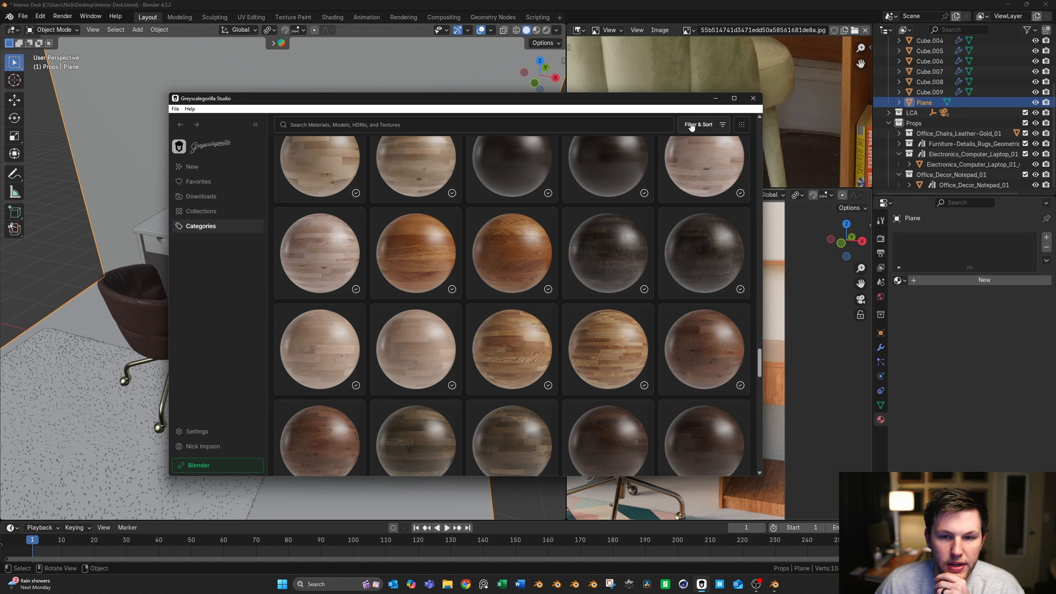
Search the material library for "limewash", send Cloudy Limewash Olive to Blender and return to the scene
left_click(386, 127)
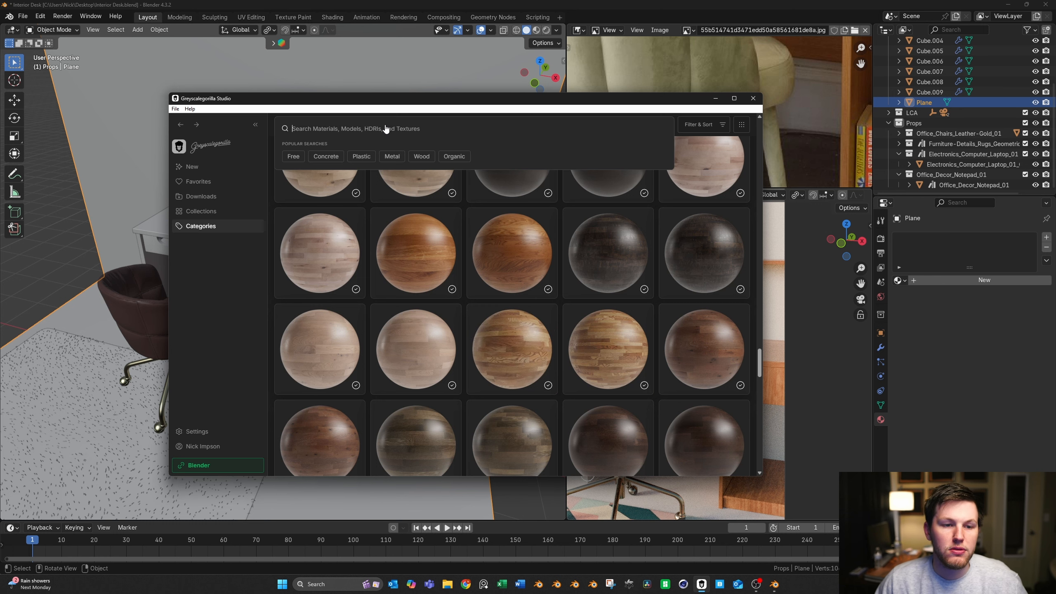
type("limewash")
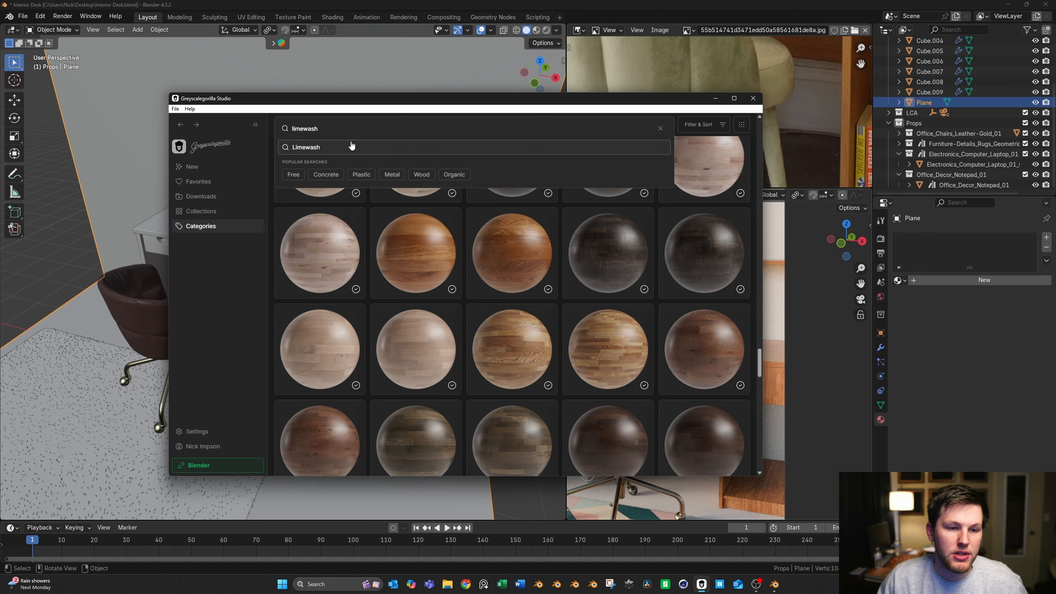
left_click(329, 149)
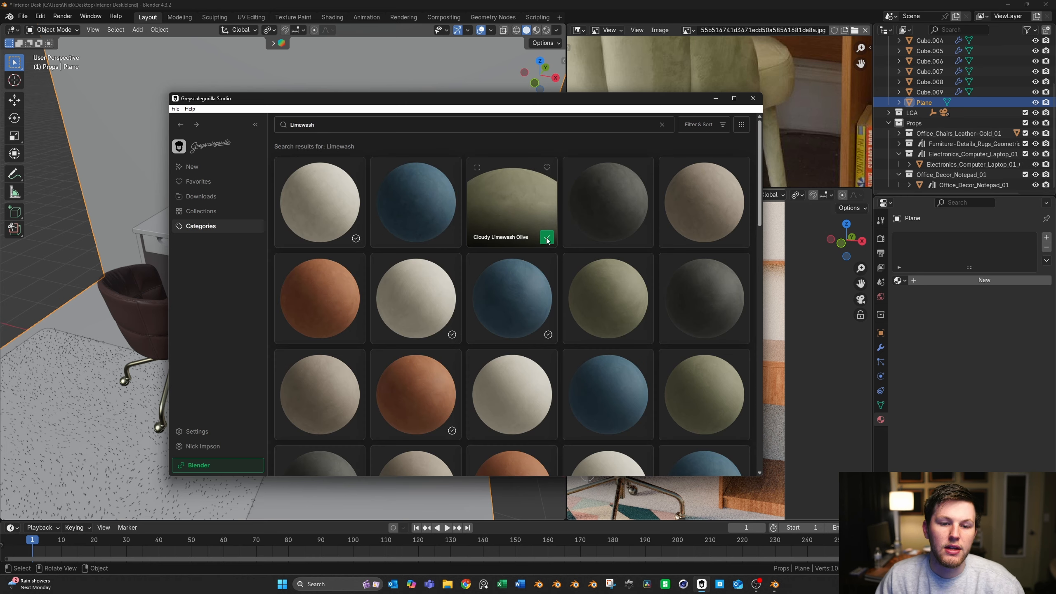
left_click(720, 100)
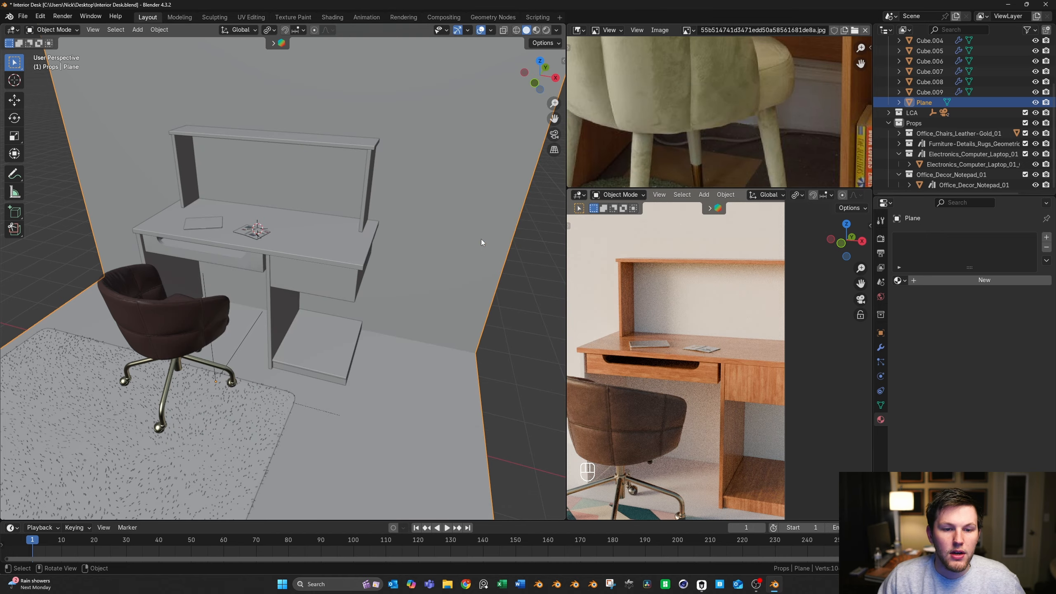
Assign the Cloudy_Limewash_Olive material to the whole room plane
left_click(902, 279)
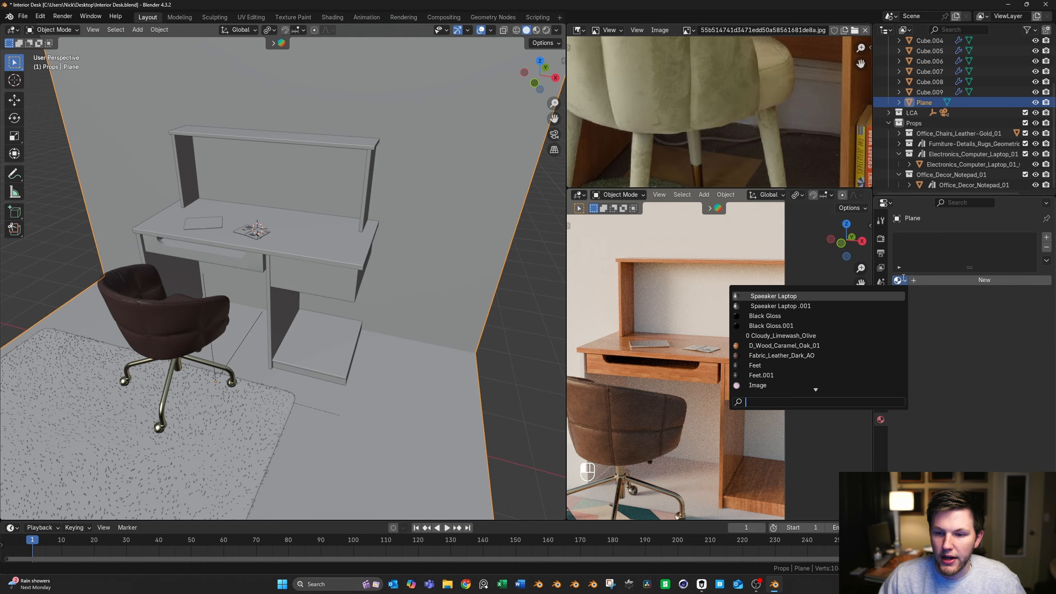
type("limewash")
key("Return")
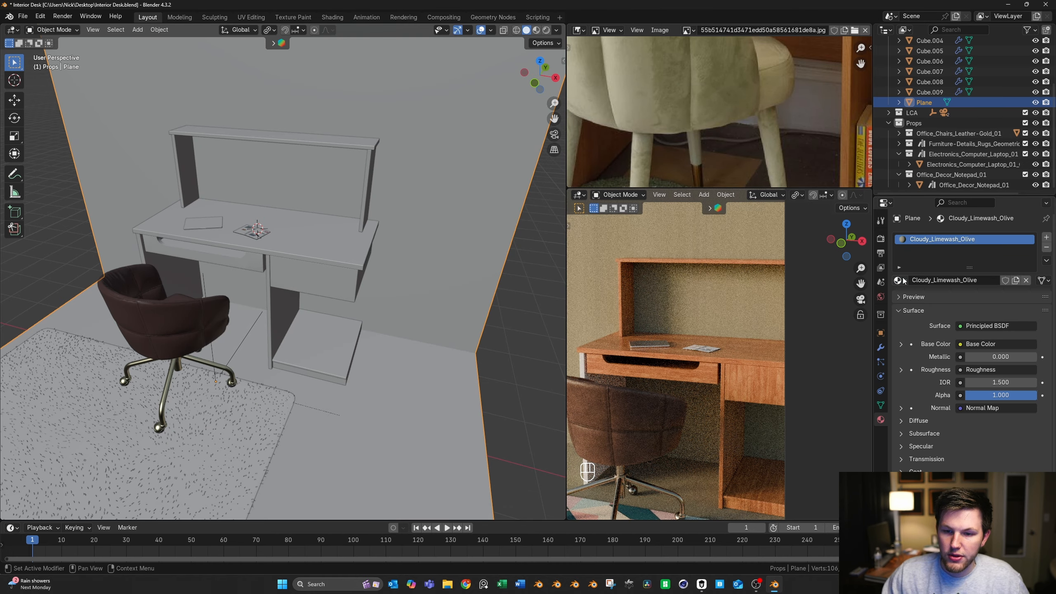
Switch the room plane's material to Oak_Wood_Planks_Medium_01
left_click(902, 280)
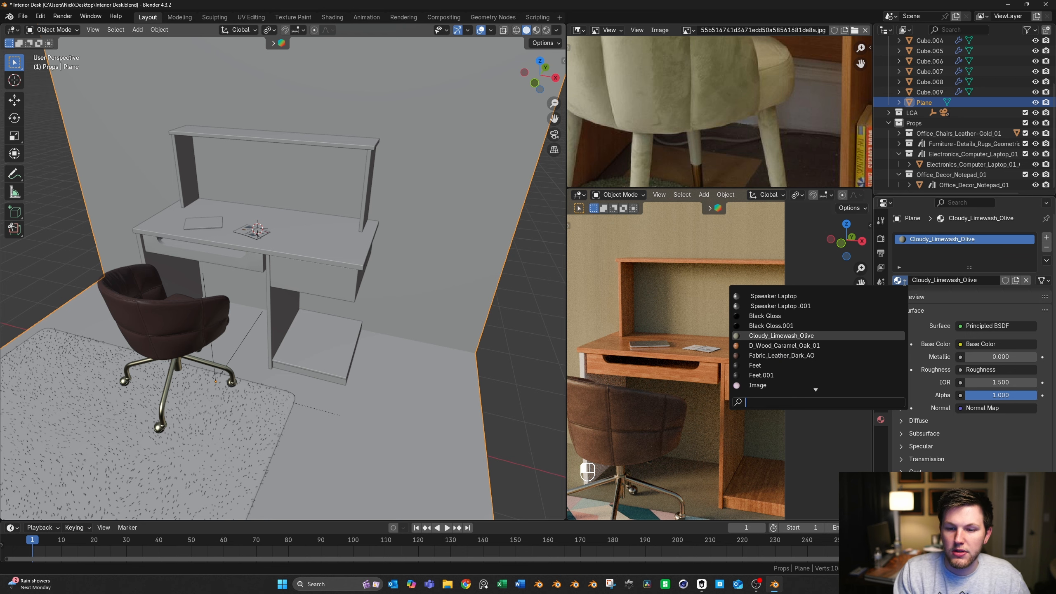
type("plank")
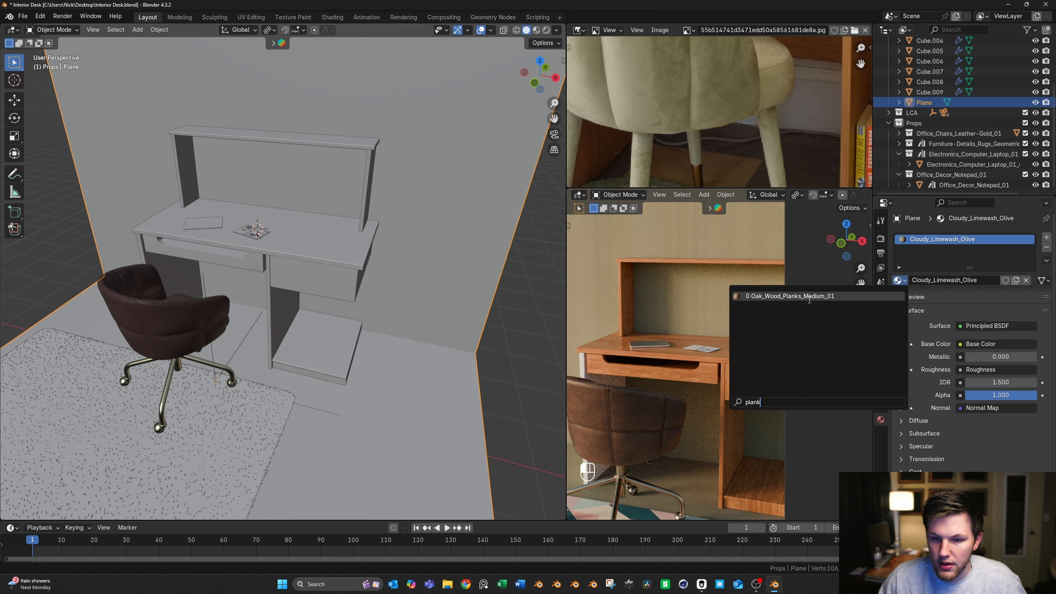
left_click(808, 297)
UV unwrap all faces of the room plane with Cube Projection
scroll(409, 258, "down", 5)
key("Tab")
key("a")
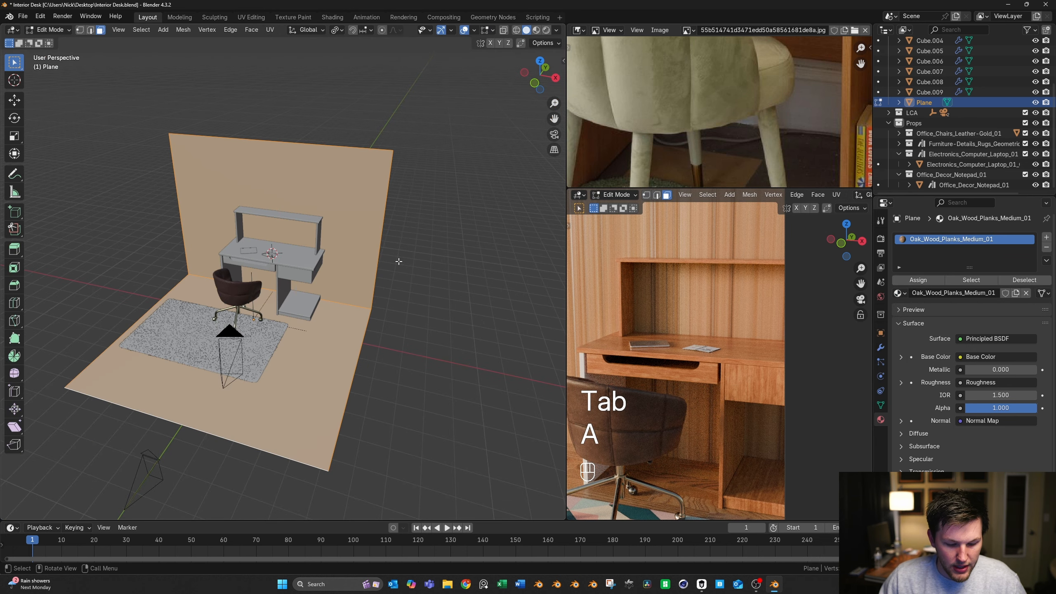
key("u")
mouse_move(400, 264)
left_click(452, 331)
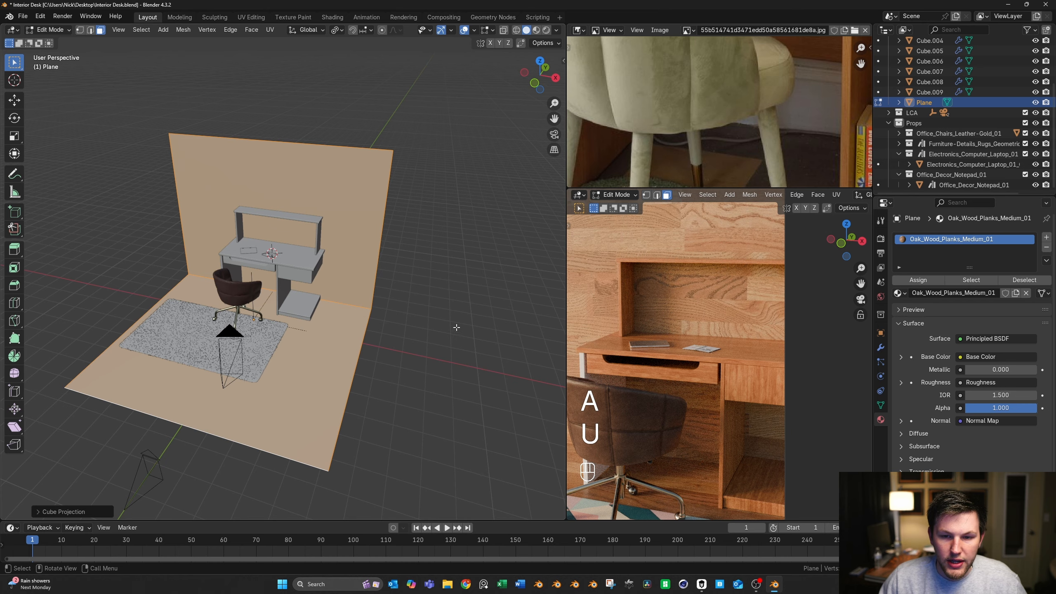
Select the floor face in Edit Mode and add a second material slot with Cloudy_Limewash_Olive to the room plane
scroll(420, 286, "down", 5)
scroll(419, 285, "up", 4)
key("Tab")
key("Tab")
key("3")
left_click(324, 337)
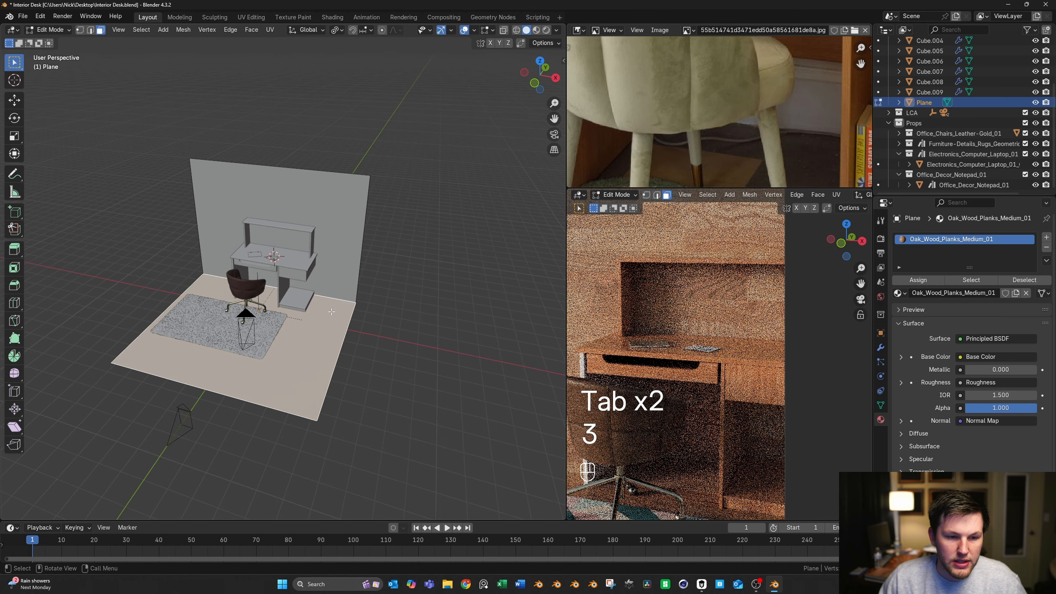
left_click(1046, 237)
left_click(899, 310)
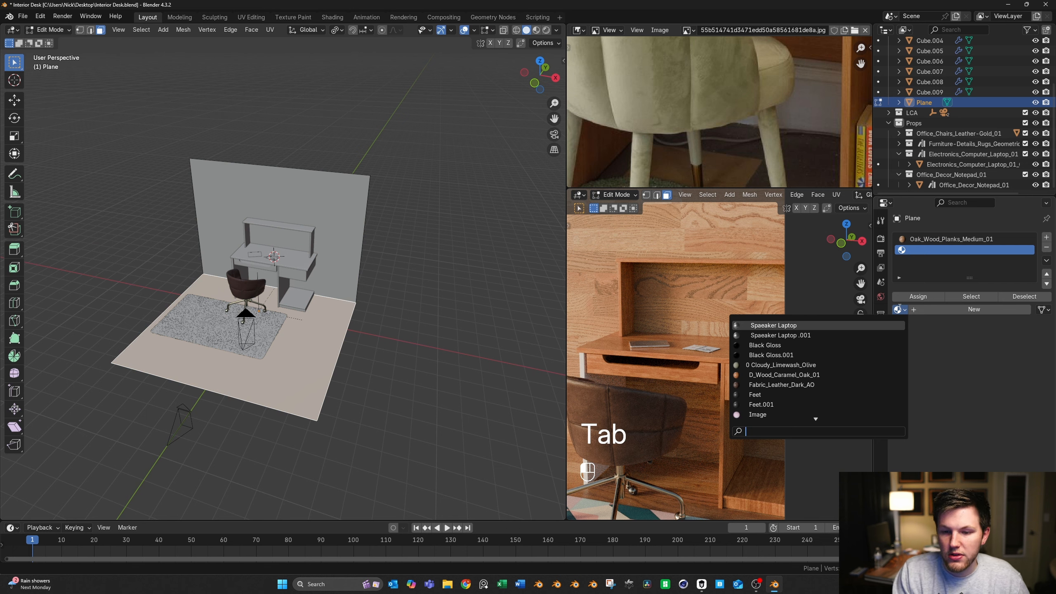
type("olive")
key("Return")
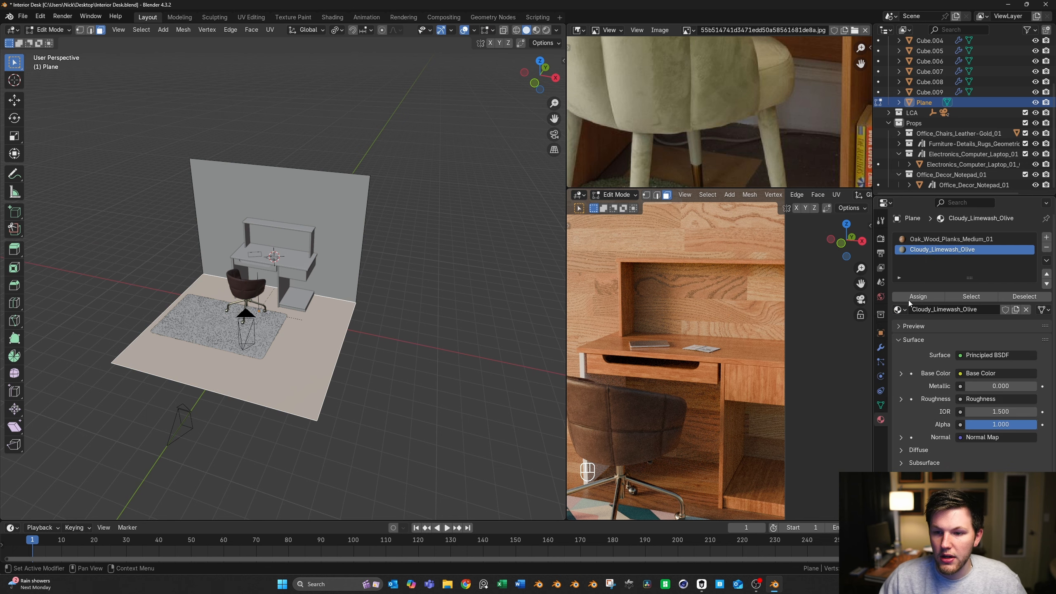
Assign Cloudy_Limewash_Olive to the back wall face and check which material the floor face uses
left_click(360, 206)
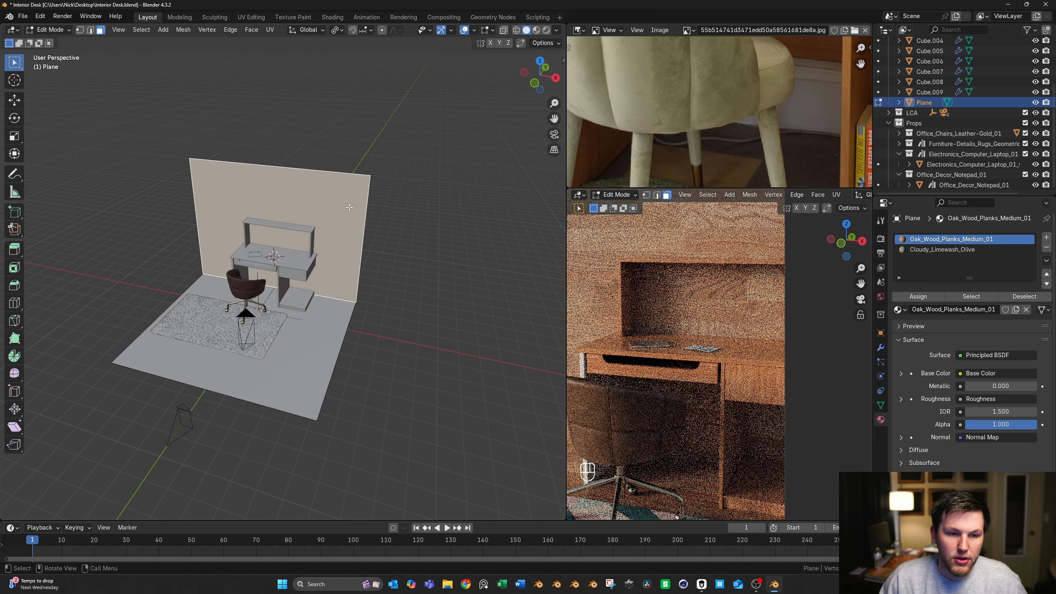
left_click(920, 296)
left_click(309, 299)
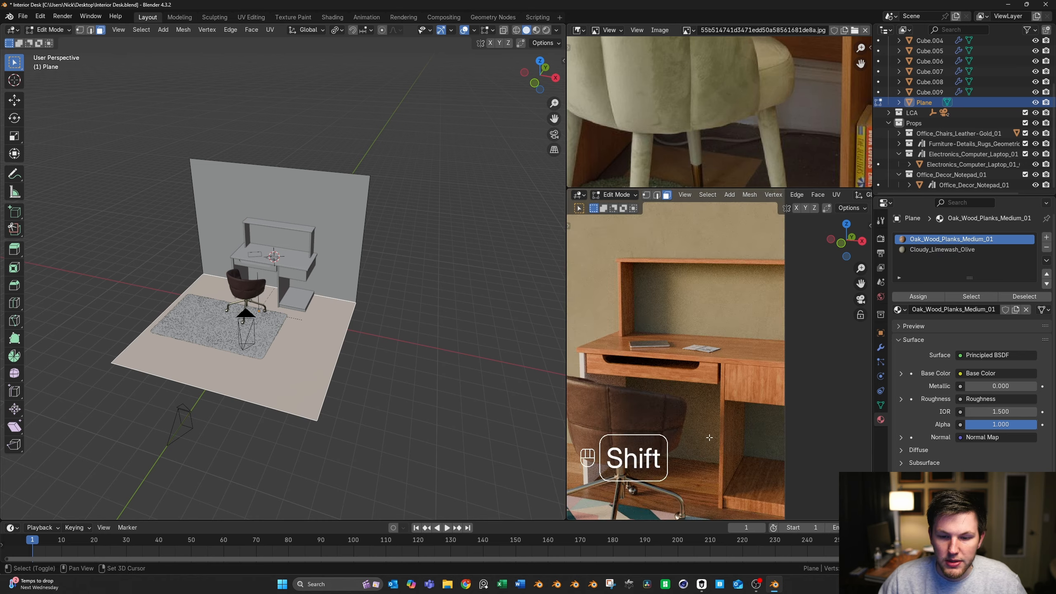
Inspect the rendered floor up close, return to Object Mode and replace the reference image view with the Shader Editor
middle_click_drag(620, 407, 675, 402, "shift")
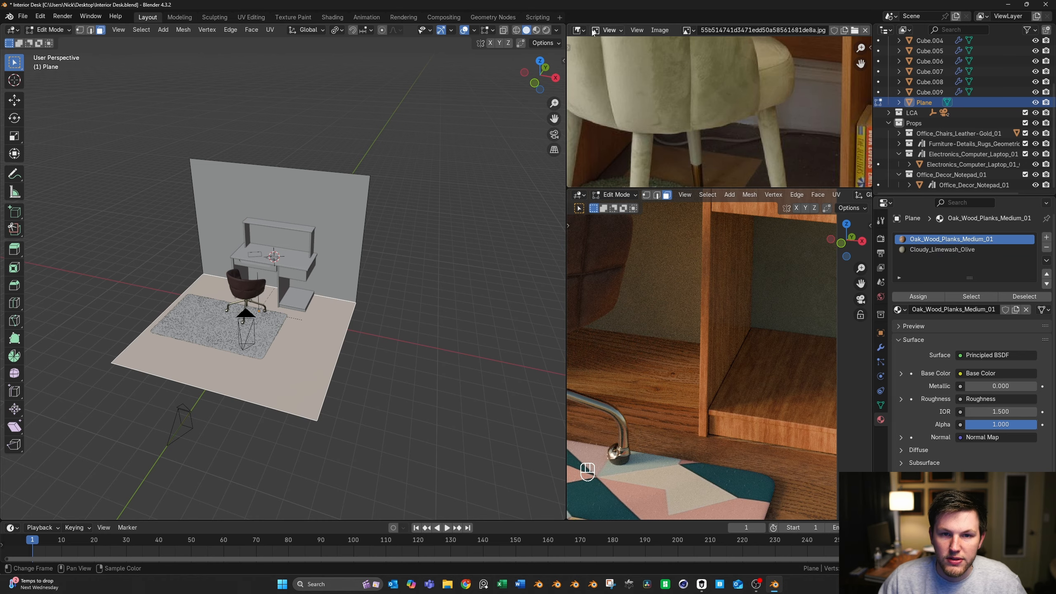
scroll(661, 104, "down", 4)
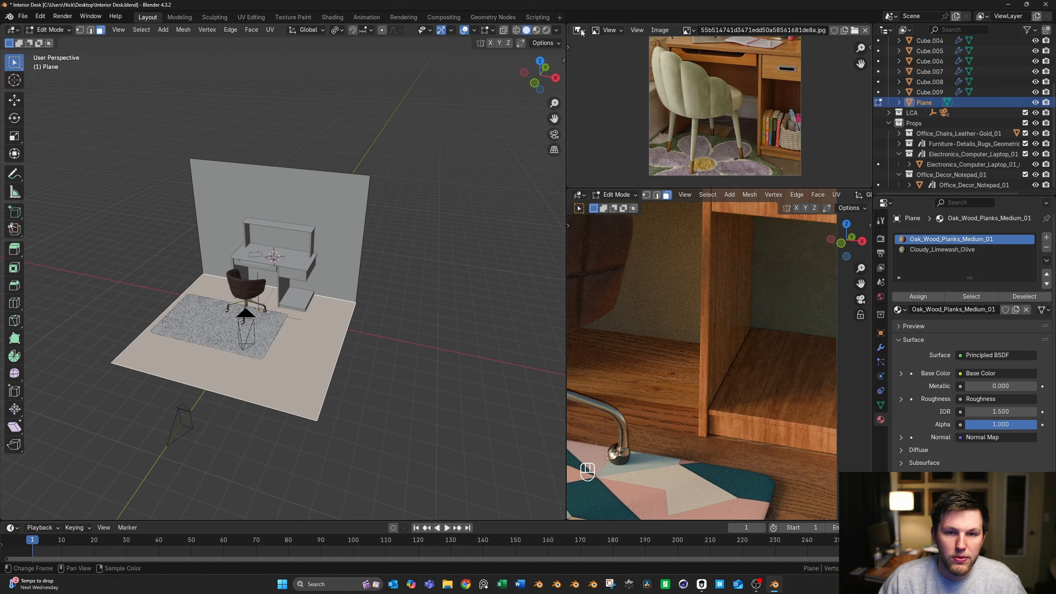
key("Tab")
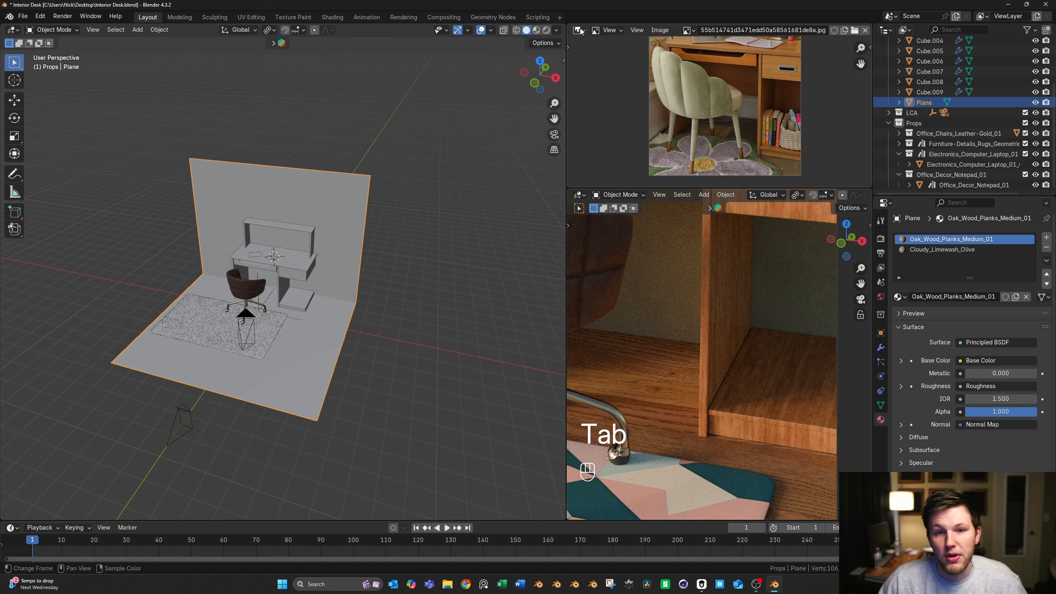
left_click(578, 30)
left_click(598, 104)
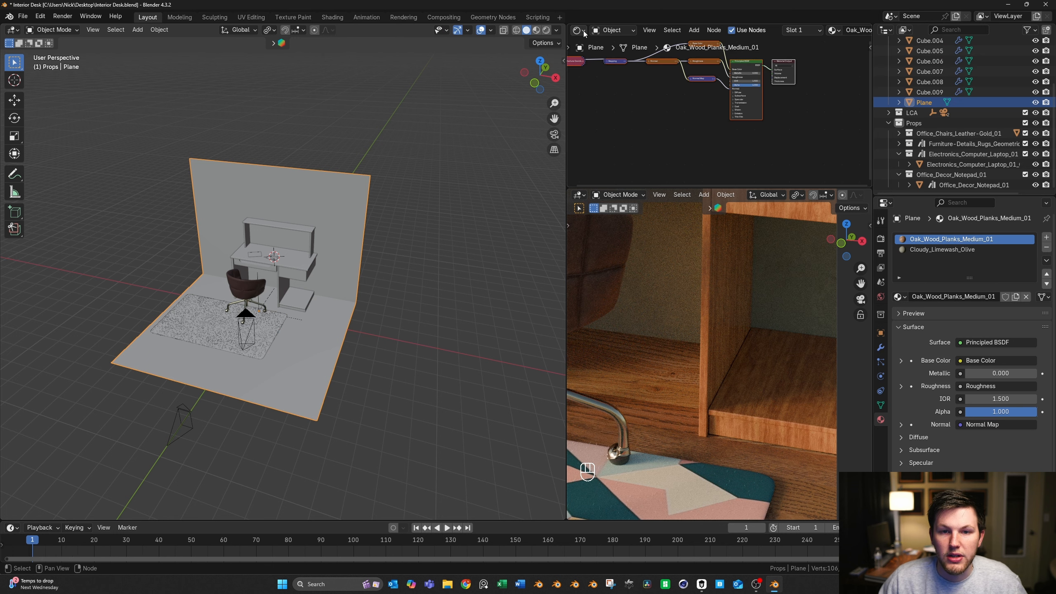
Expand the Mapping node of Oak_Wood_Planks_Medium_01 and set its X, Y and Z scale to 2
scroll(682, 106, "up", 5)
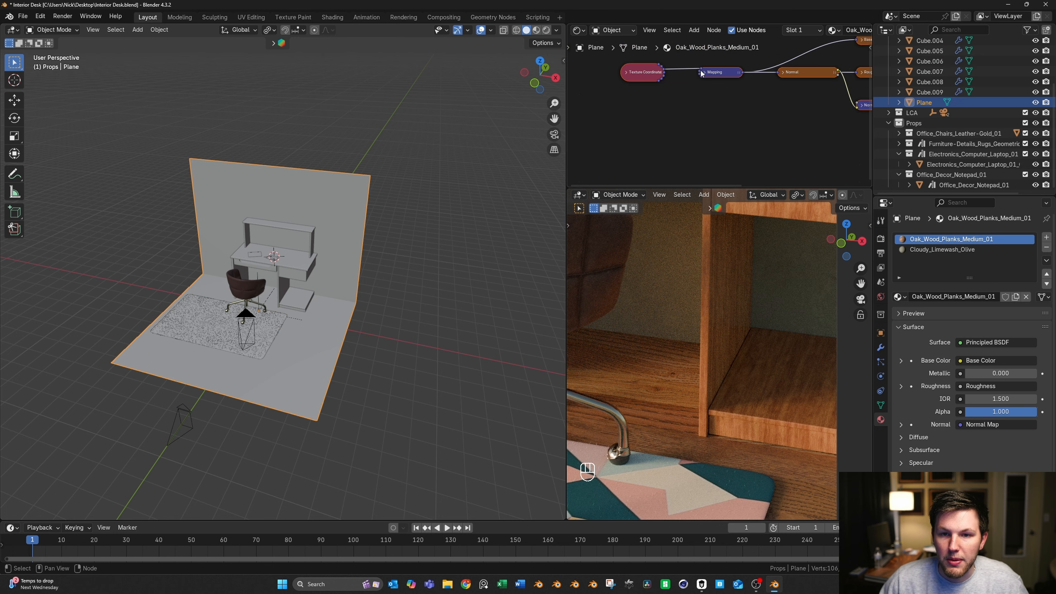
left_click(702, 72)
scroll(721, 96, "up", 2)
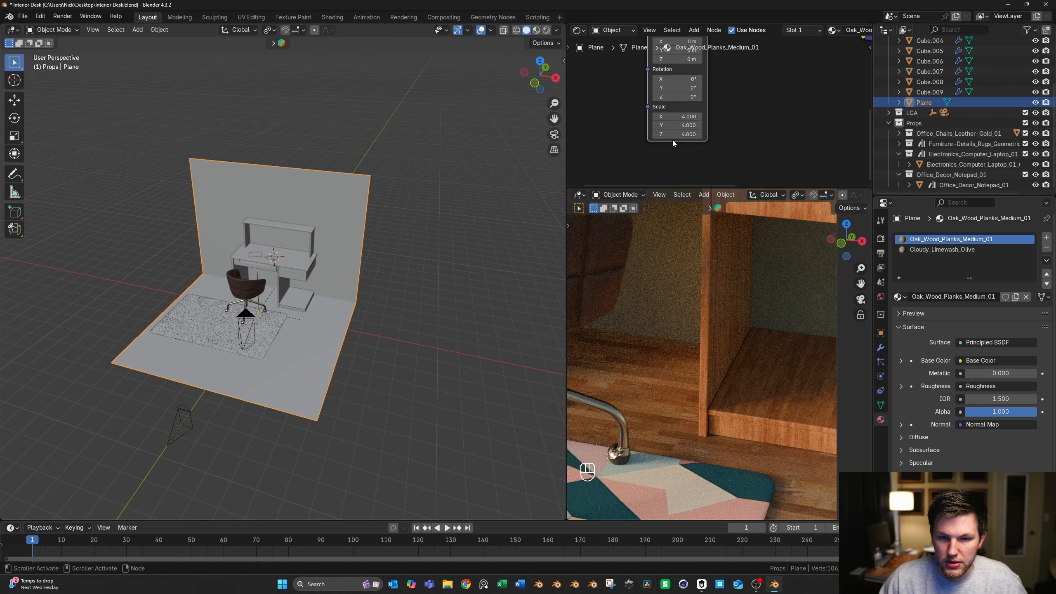
type("2")
key("Return")
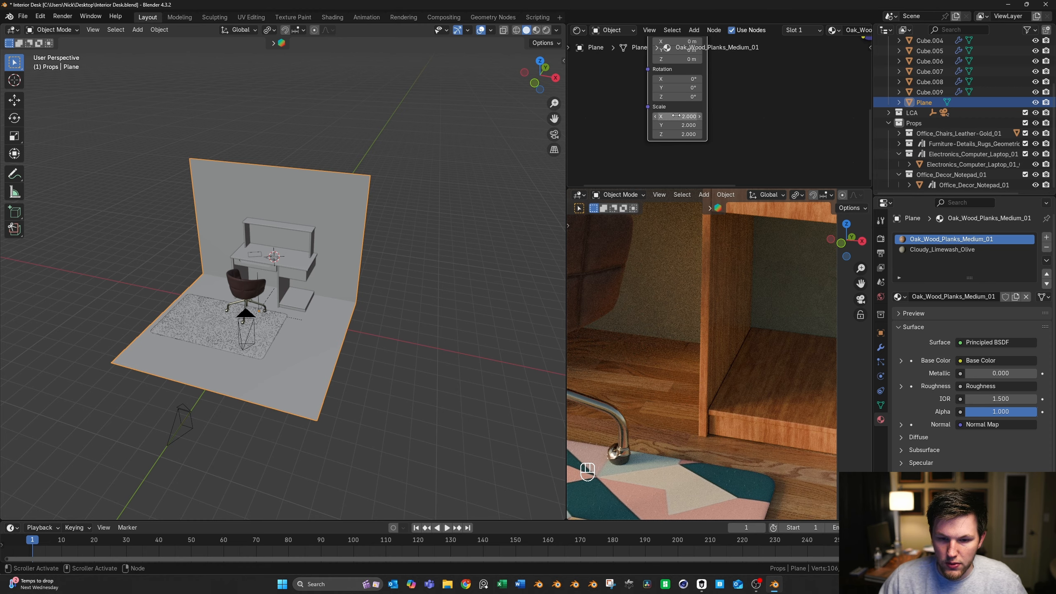
Expand the Mapping node of the plane's Cloudy_Limewash_Olive material and set its X, Y and Z scale to 3
key("Home")
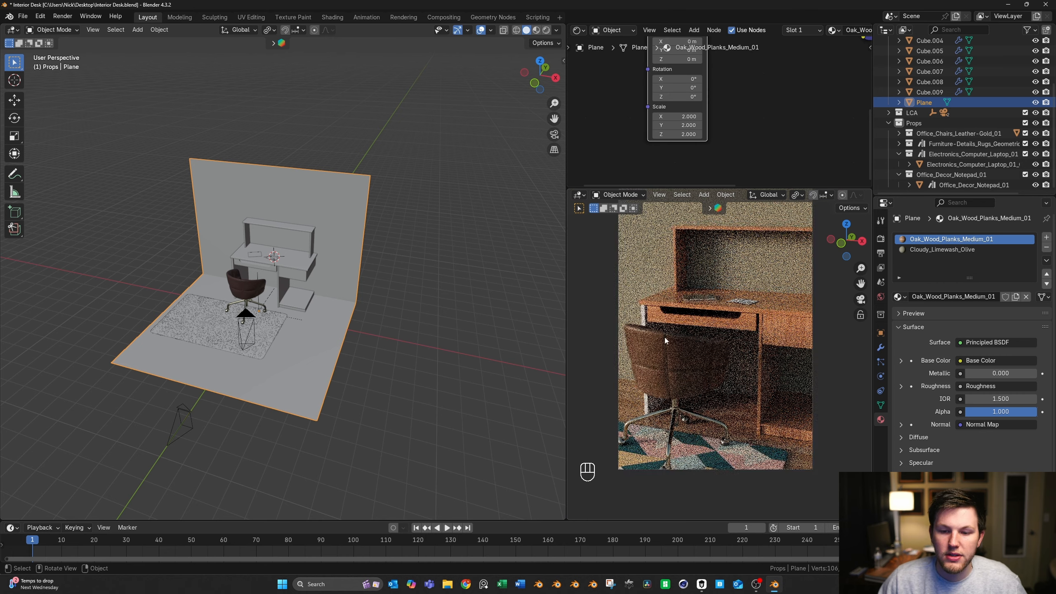
left_click(941, 249)
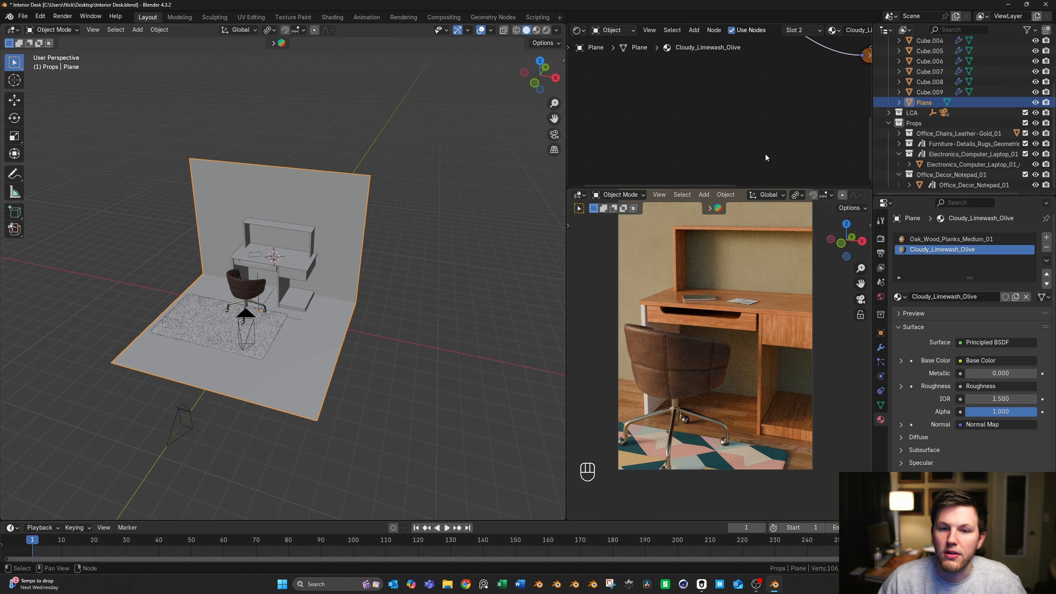
scroll(718, 107, "down", 2)
middle_click_drag(727, 80, 797, 129)
scroll(758, 104, "up", 2)
middle_click_drag(758, 80, 700, 90)
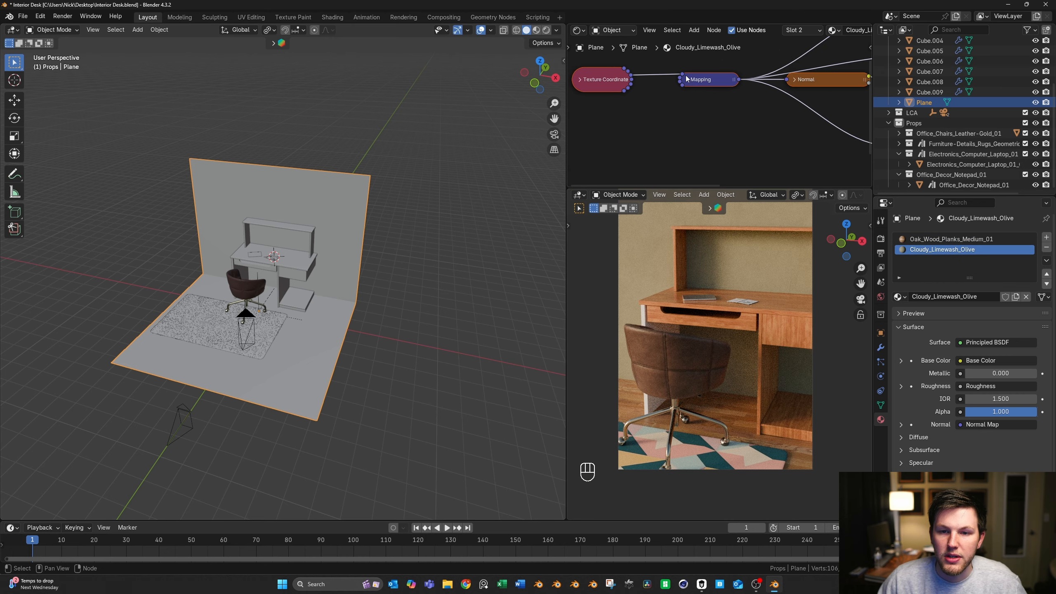
left_click(685, 75)
middle_click_drag(764, 123, 728, 71)
key("Return")
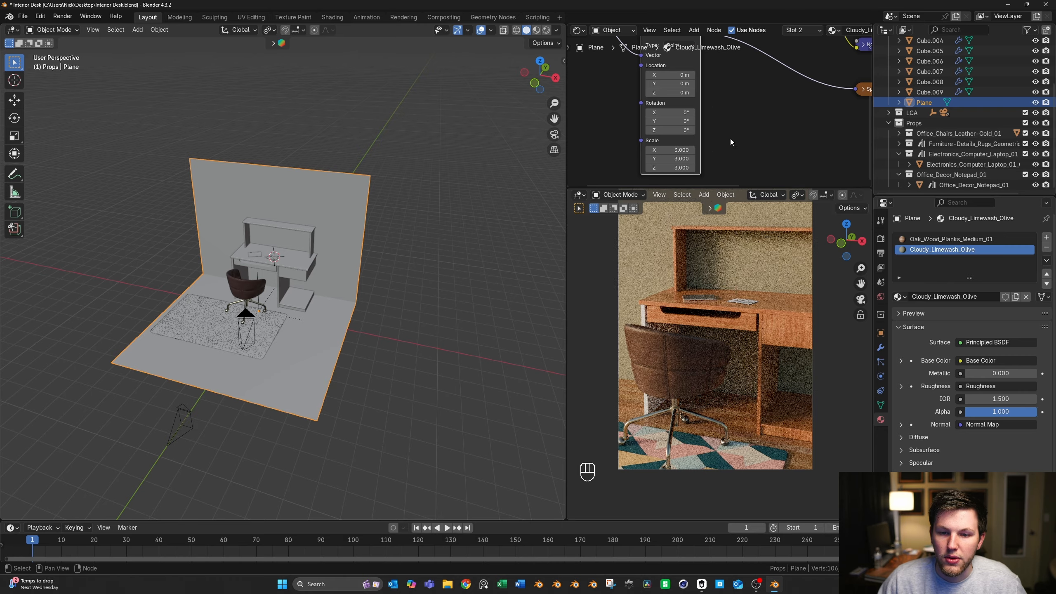
Inspect the rendered wall texture up close and set the limewash Mapping scale to 2 on all axes
middle_click_drag(759, 268, 745, 374, "shift")
scroll(712, 337, "up", 4)
middle_click_drag(679, 310, 750, 290, "shift")
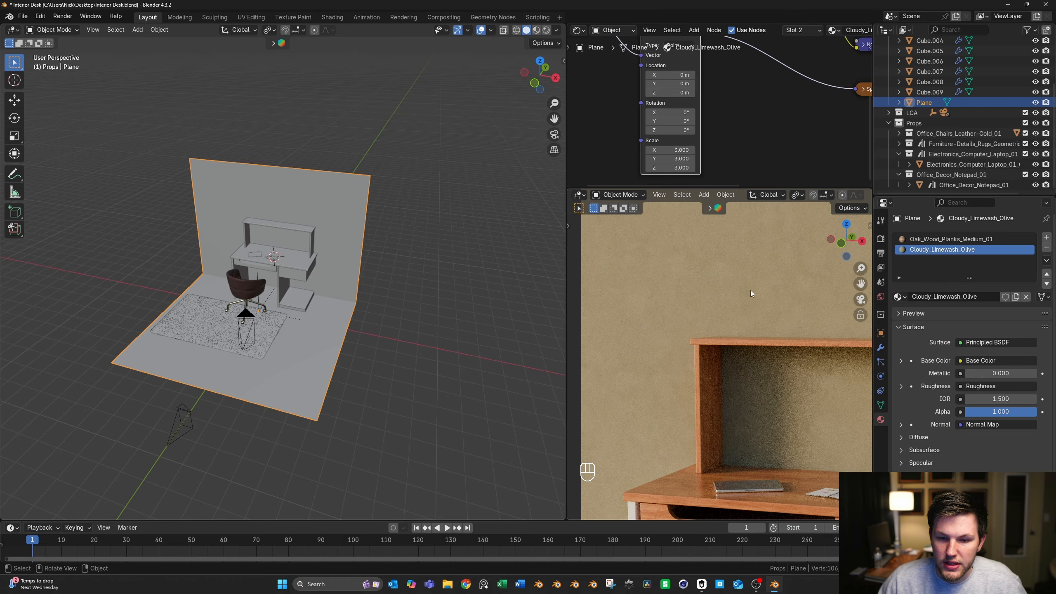
type("2")
key("Return")
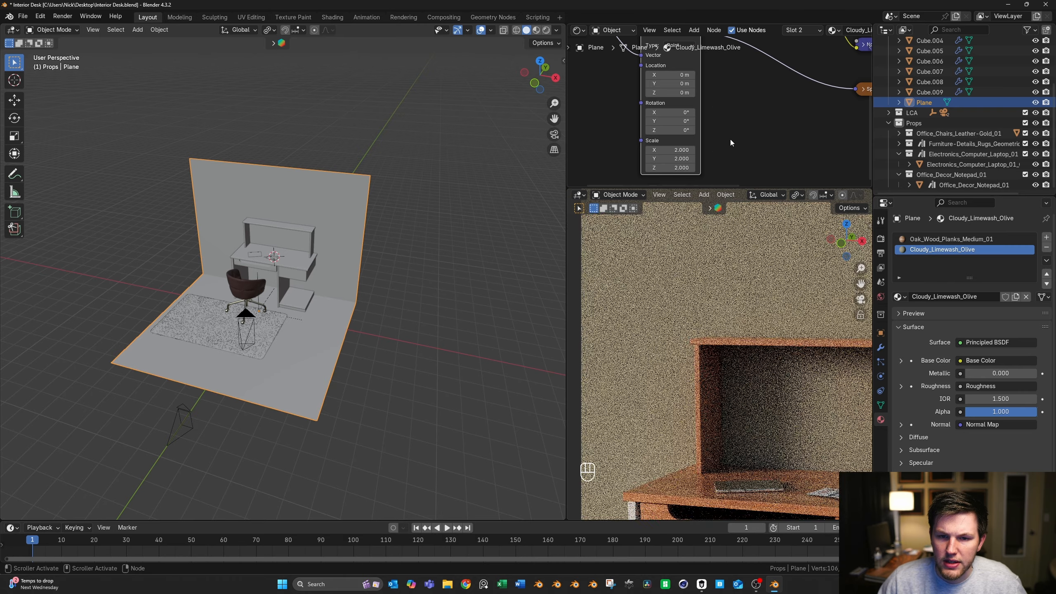
key("KP_0")
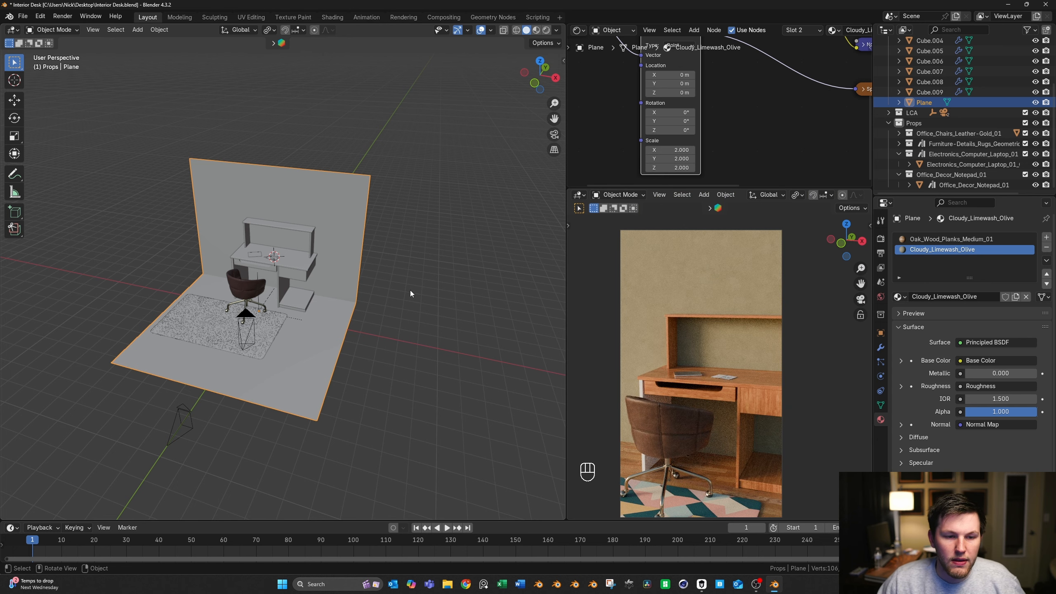
scroll(420, 289, "up", 2)
Switch to Greyscalegorilla Studio and search its library for "baseboard"
left_click(701, 584)
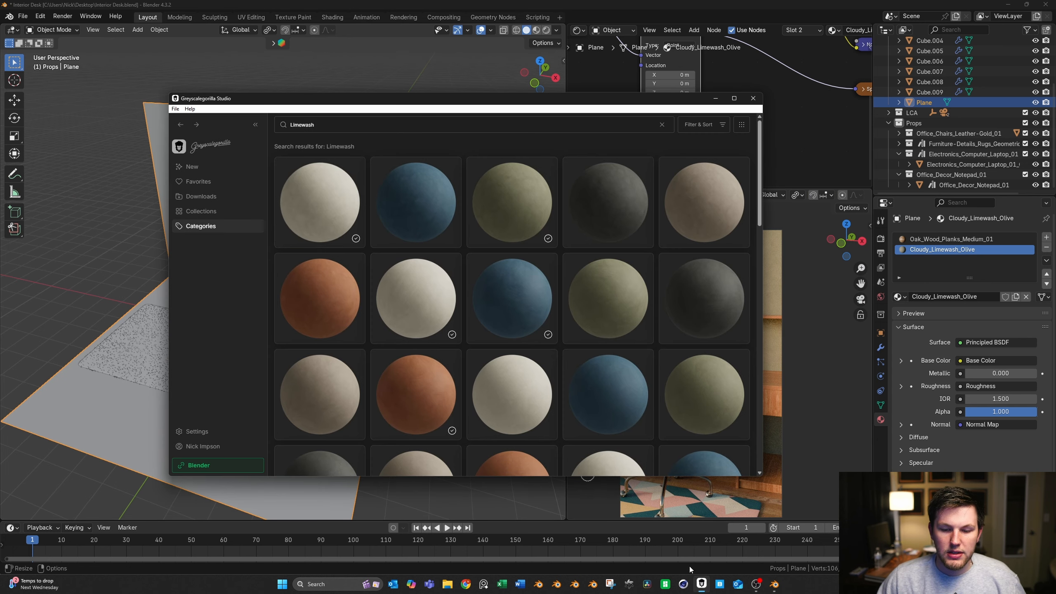
left_click(318, 132)
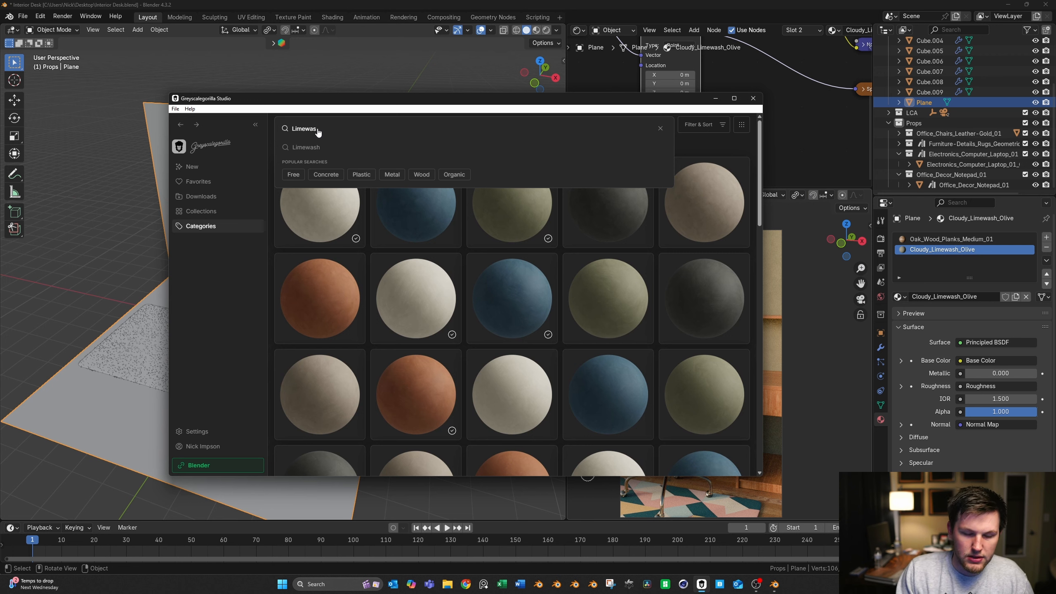
key("BackSpace")
key("BackSpace")
key("BackSpace")
key("BackSpace")
key("BackSpace")
key("BackSpace")
key("BackSpace")
key("BackSpace")
type("baseboard")
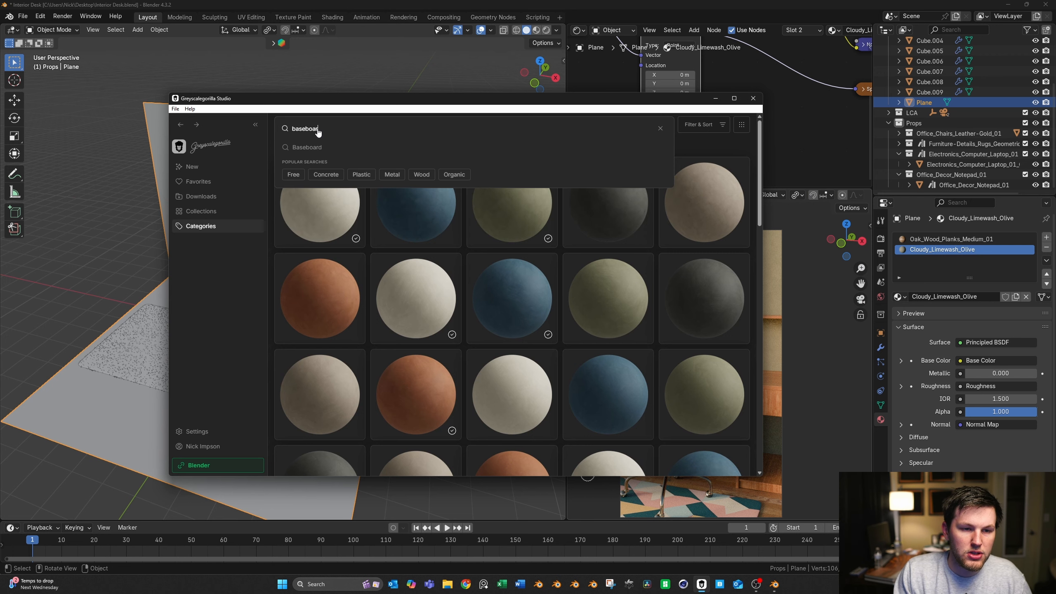
key("Return")
Make Environment the active collection in Blender and import the Bolection High Baseboard from Greyscalegorilla Studio
left_click(911, 123)
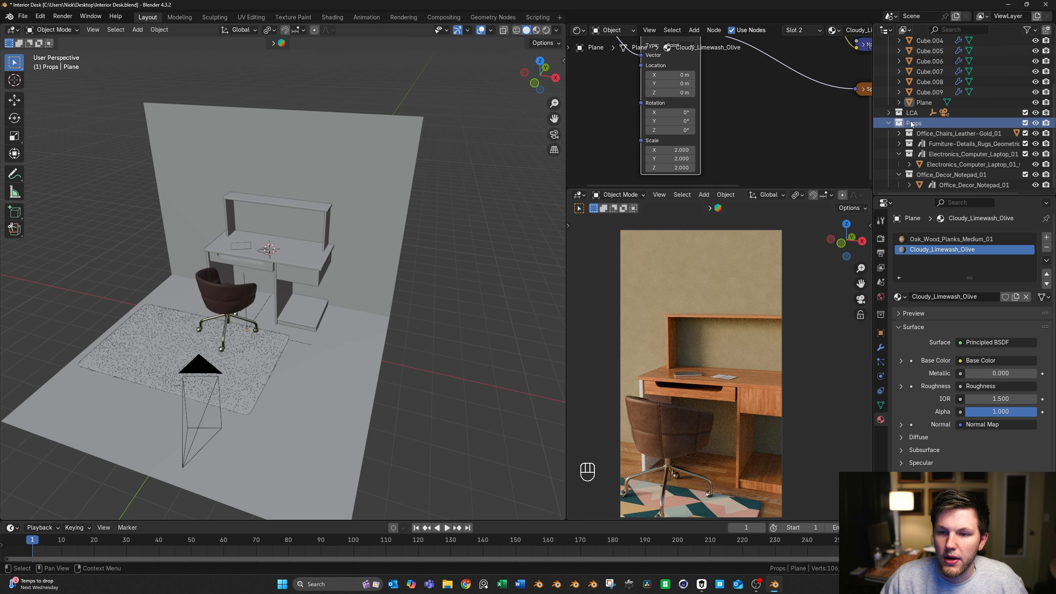
scroll(911, 123, "up", 4)
left_click(923, 50)
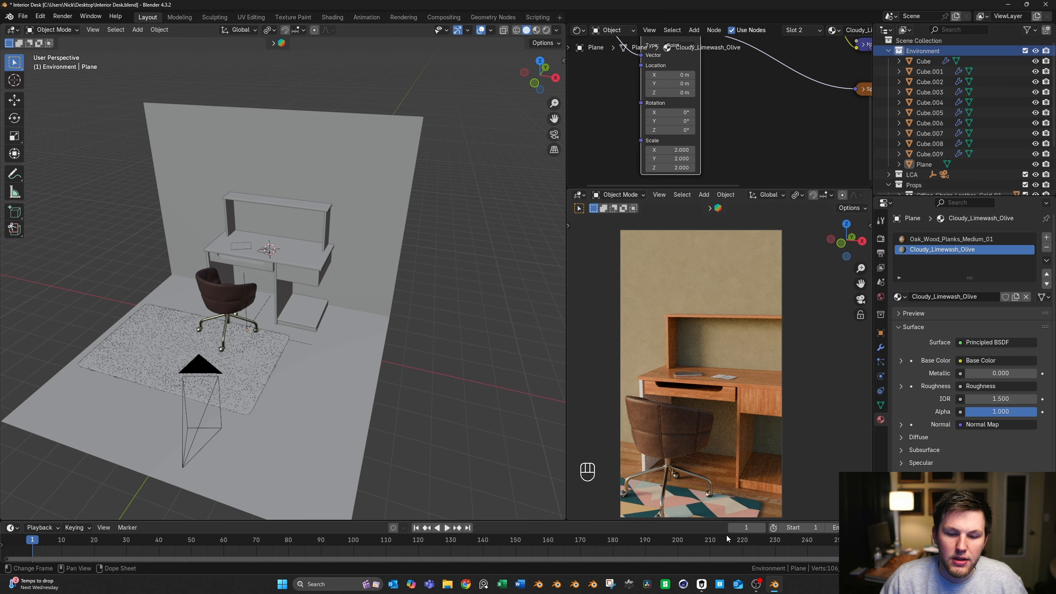
left_click(701, 584)
mouse_move(550, 240)
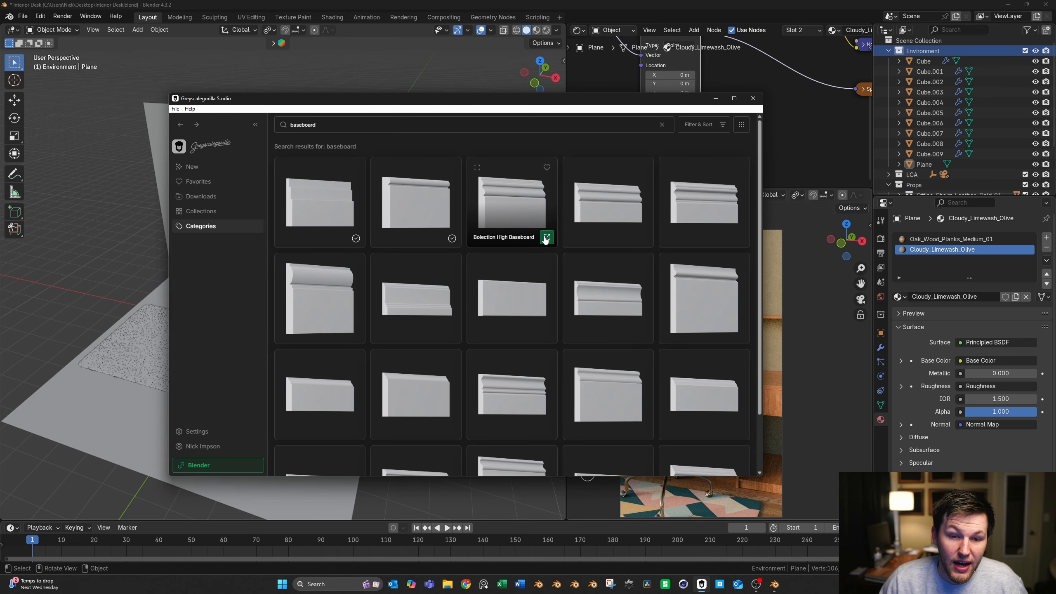
left_click(546, 237)
left_click(714, 98)
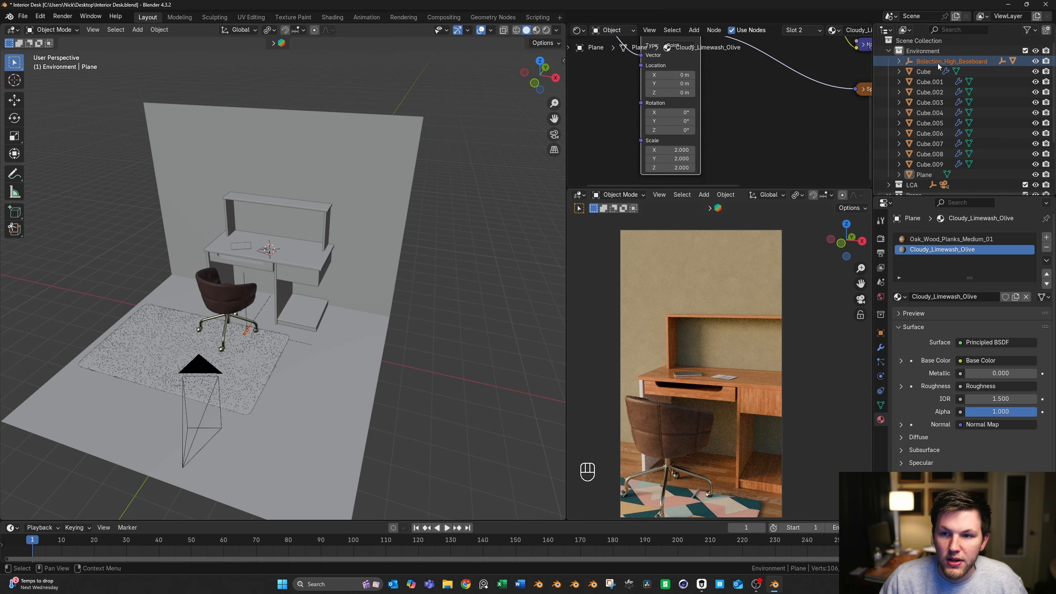
Move the imported baseboard upward from the floor beside the office chair
scroll(331, 318, "up", 5)
key("g")
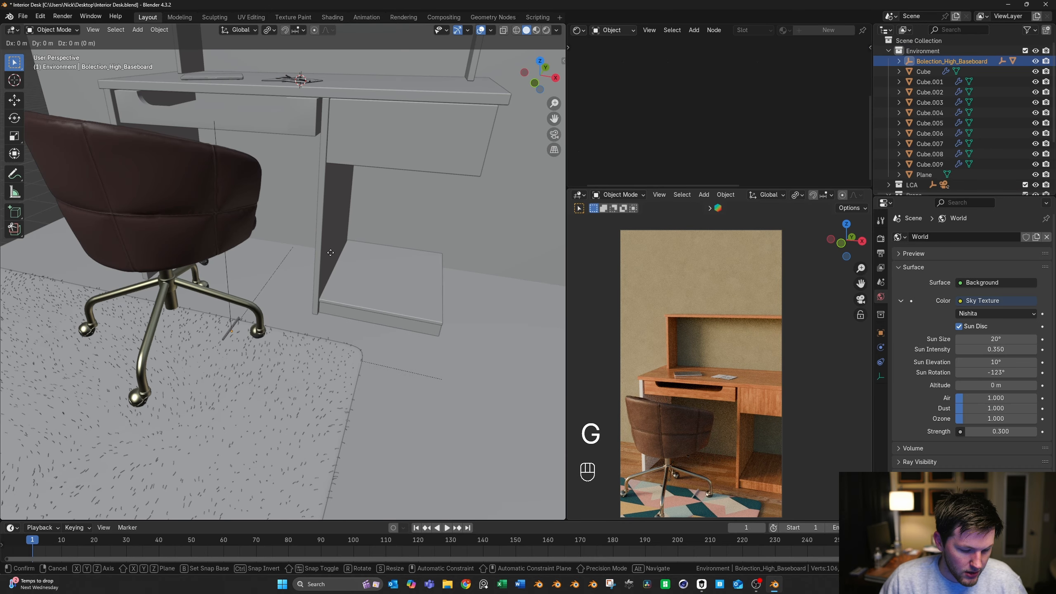
left_click(320, 249)
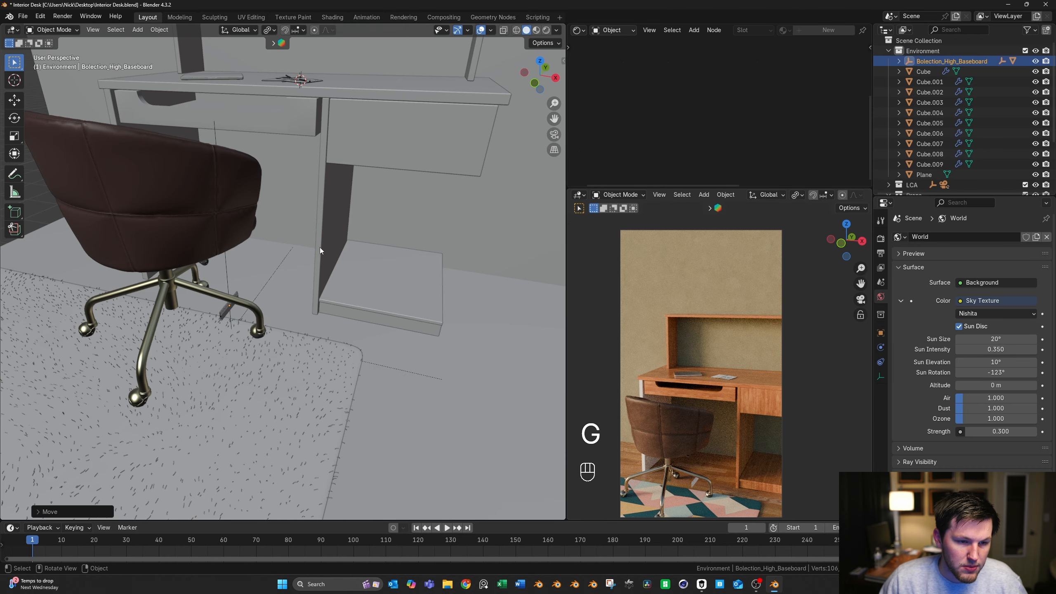
left_click(226, 259)
key("grave")
key("r")
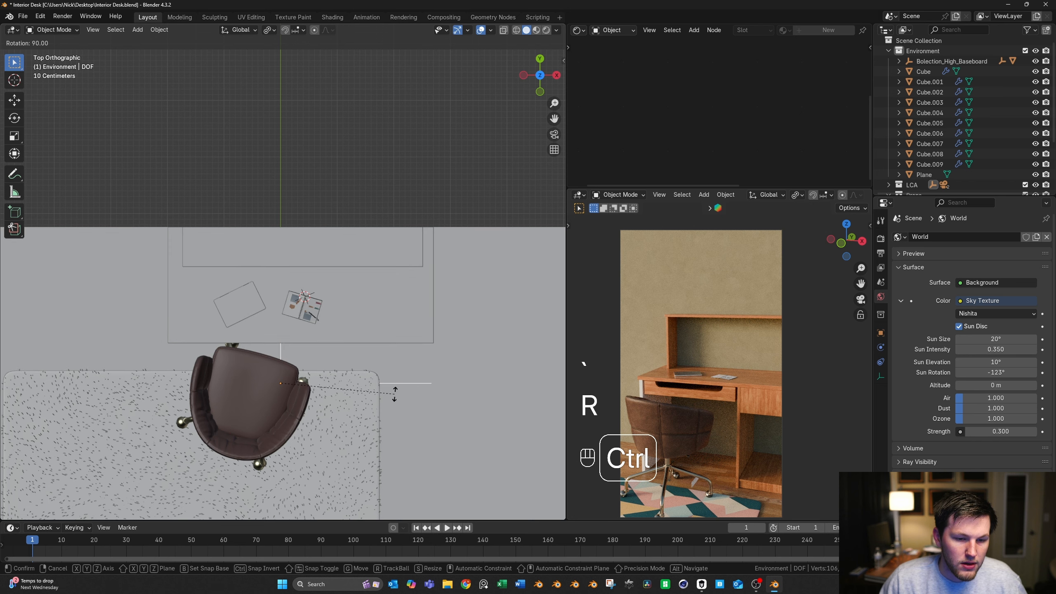
left_click(385, 394)
key("g")
key("y")
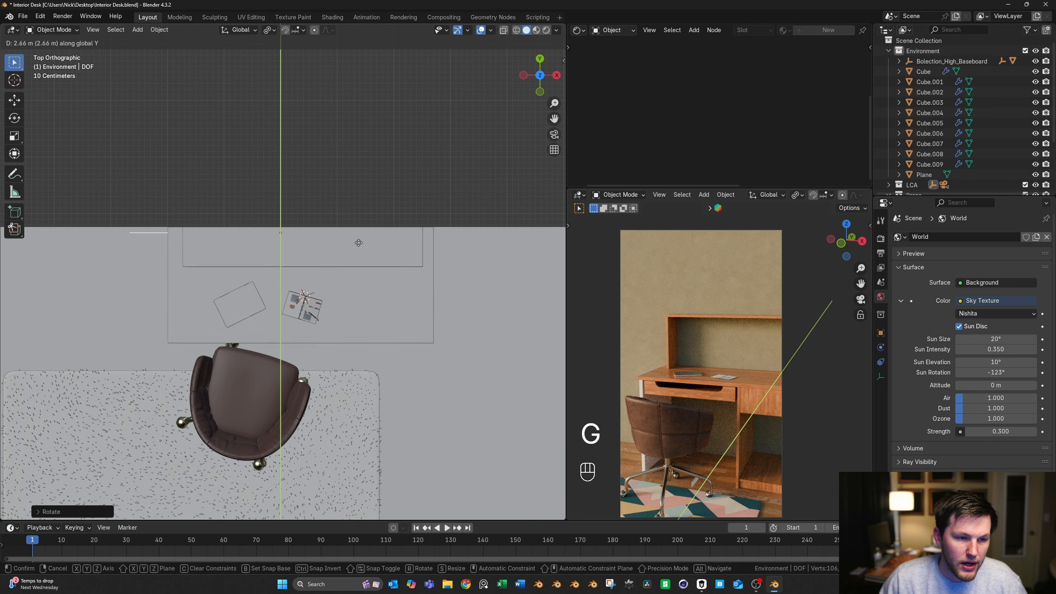
left_click(358, 243)
key("g")
left_click(547, 244)
middle_click_drag(547, 244, 417, 239)
scroll(402, 201, "up", 3)
key("g")
key("z")
left_click(397, 191)
key("ctrl+z")
scroll(417, 239, "down", 5)
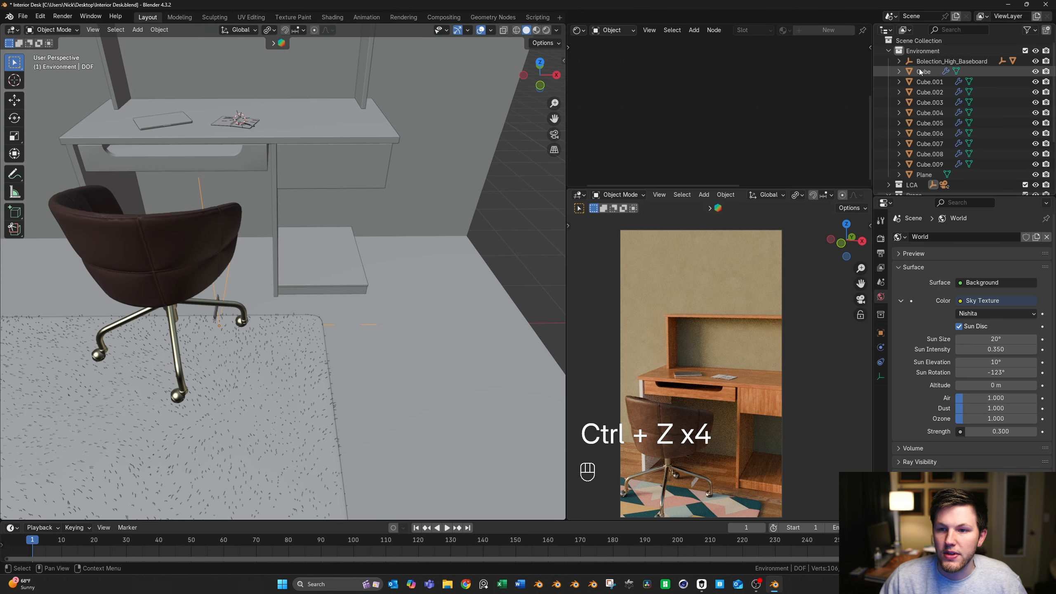
Select Bolection_High_Baseboard and move it in top view to the back wall beside the desk's lower shelf
key("KP_7")
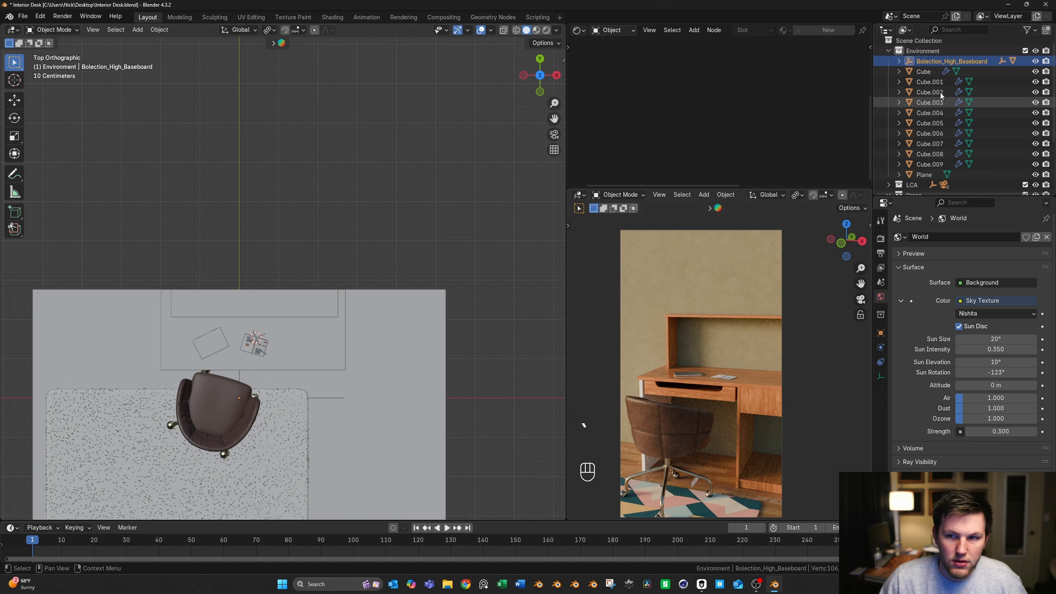
left_click(944, 62)
key("g")
left_click(217, 278)
scroll(216, 278, "up", 5)
middle_click_drag(217, 278, 388, 249)
Rotate the baseboard about the Z axis in snapped increments so that it runs parallel to the back wall
key("r")
key("z")
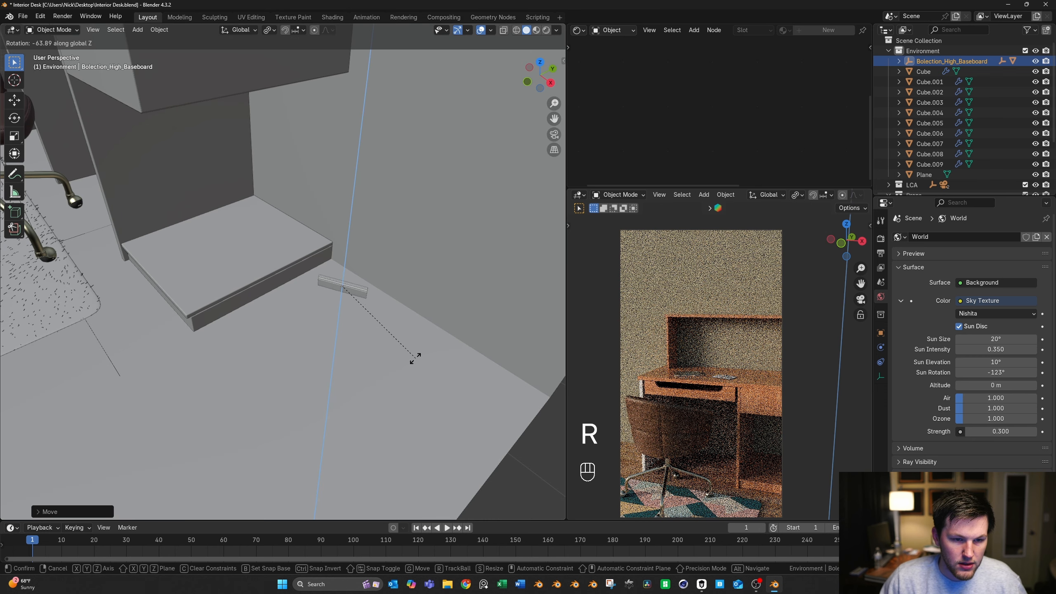
key("shift")
key("ctrl")
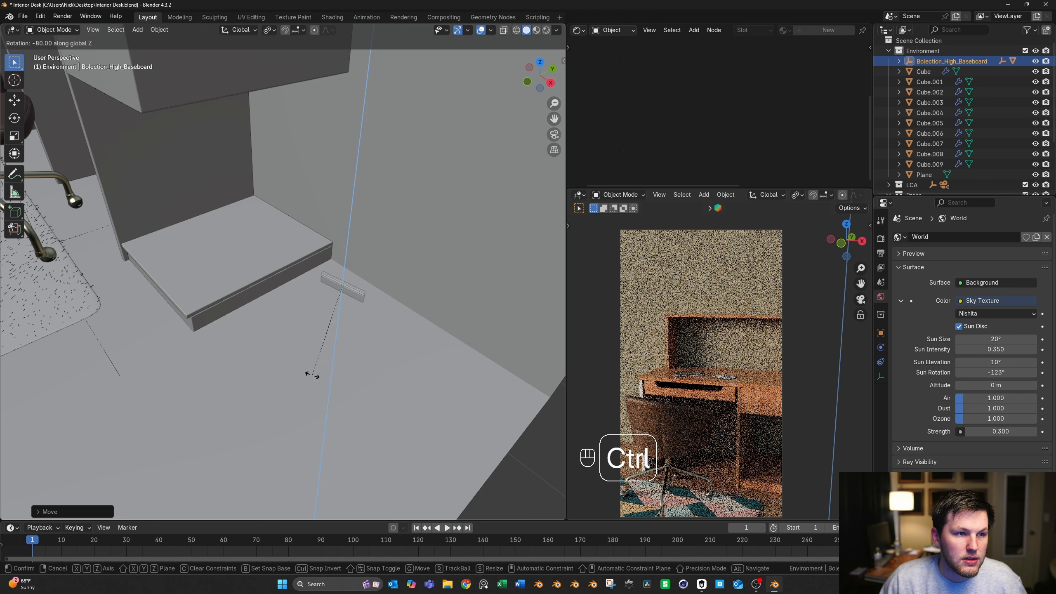
left_click(294, 376)
Stretch the baseboard mesh along its length in Edit Mode past both ends of the back wall, and return to Object Mode
key("Tab")
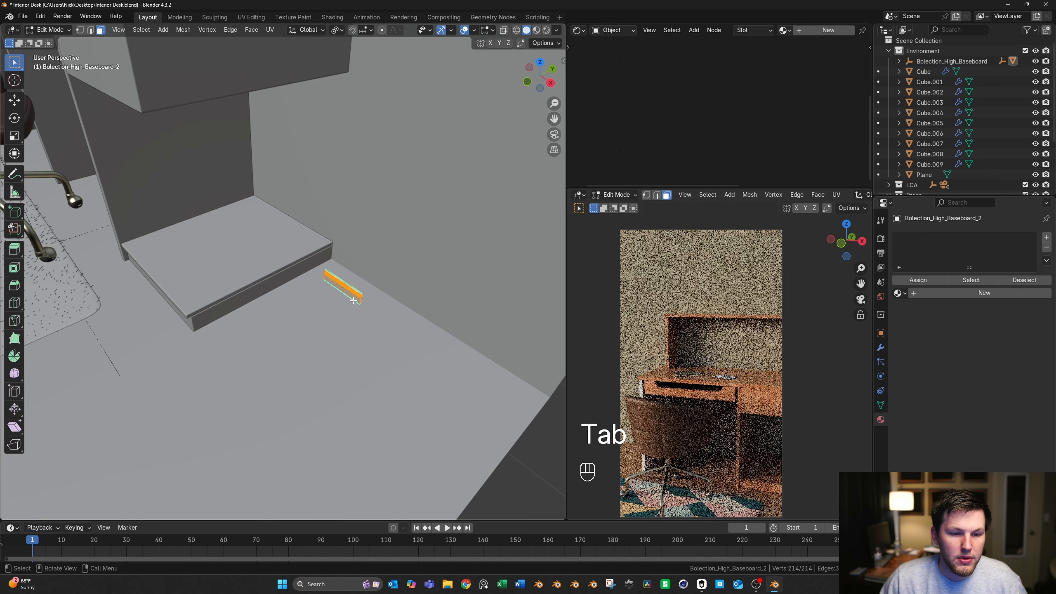
key("s")
left_click(82, 350)
scroll(291, 323, "down", 6)
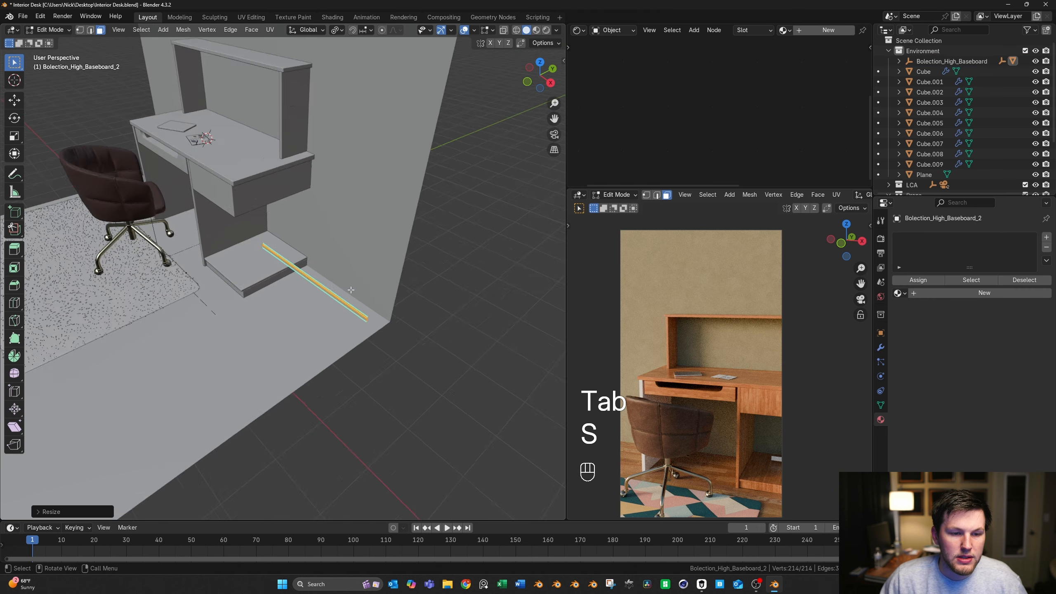
middle_click_drag(291, 322, 358, 326)
key("s")
middle_click(393, 326)
left_click(119, 346)
key("Tab")
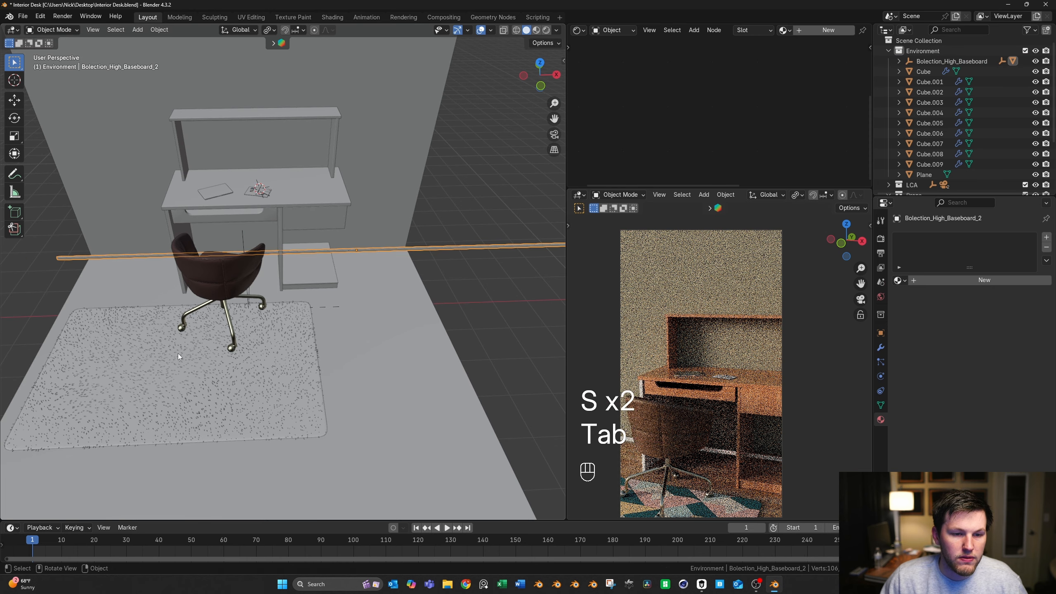
Select the baseboard's parent empty and move it in the right side view to the corner between back wall and floor
left_click(937, 62)
key("grave")
scroll(278, 219, "up", 4)
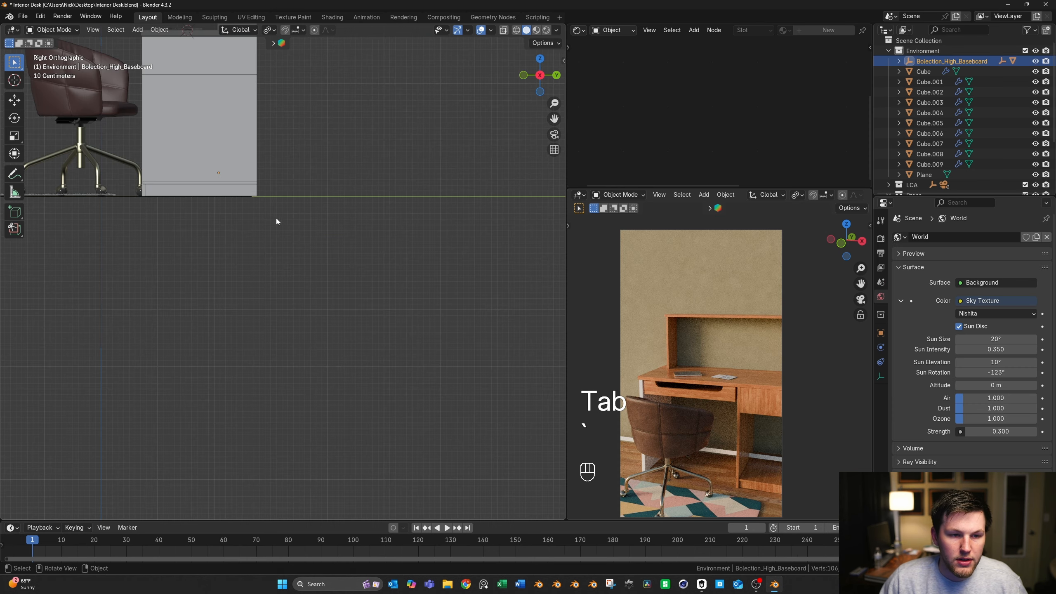
middle_click_drag(270, 207, 296, 299, "shift")
scroll(295, 299, "up", 4)
key("g")
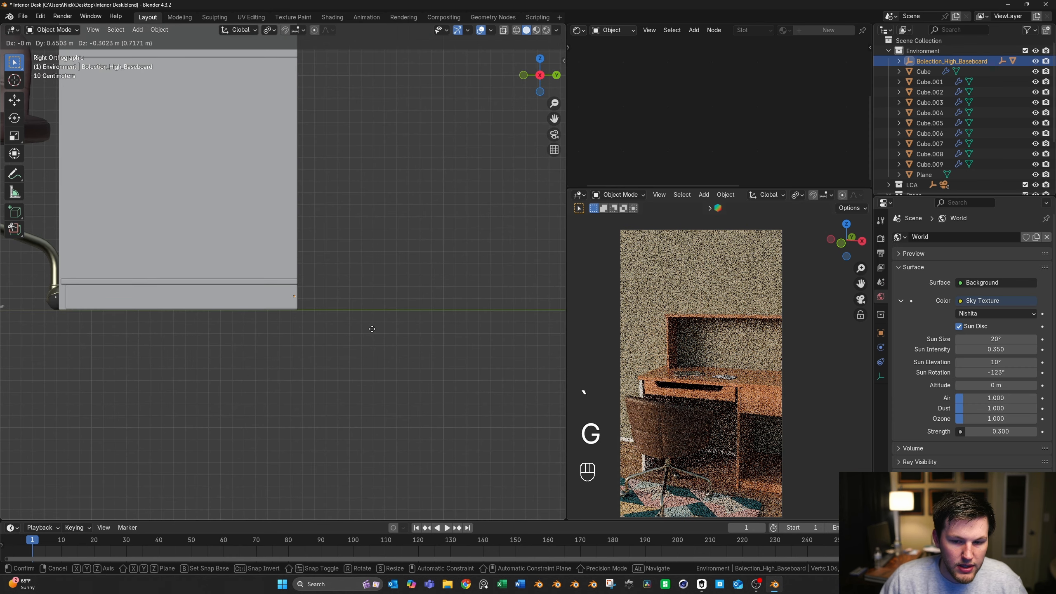
left_click(369, 328)
Lower the baseboard along Z by about 0.05 m to floor level
middle_click_drag(369, 329, 318, 266)
key("g")
middle_click(317, 265)
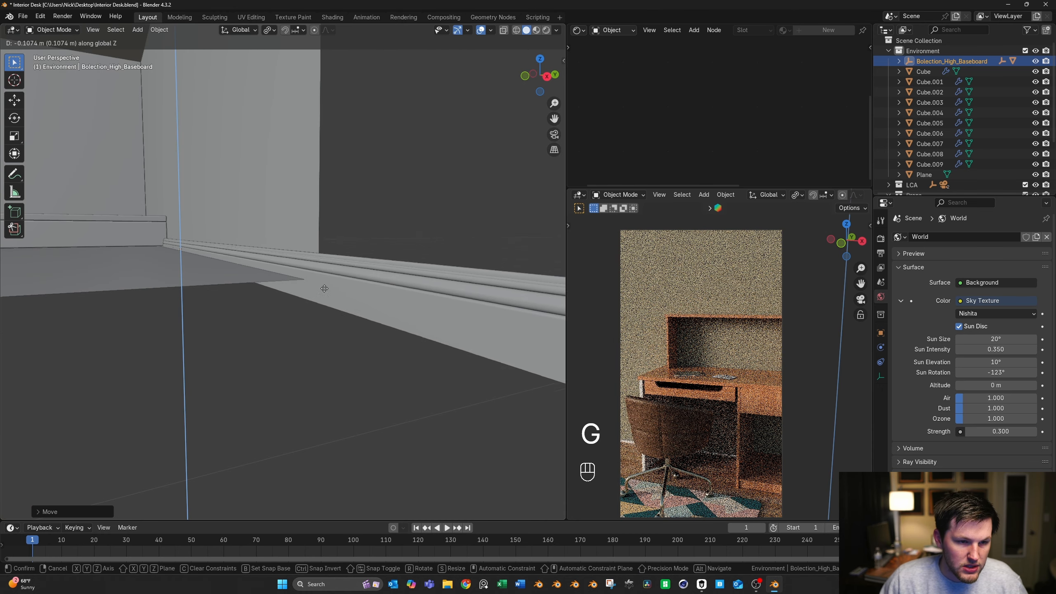
key("shift")
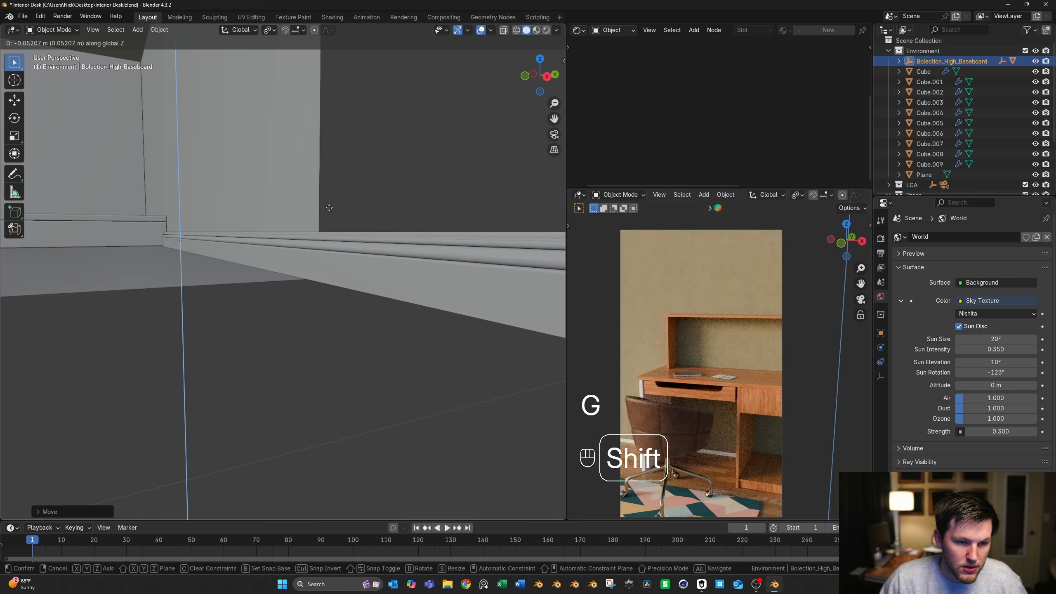
left_click(328, 211)
Shift the baseboard along Y by about 0.02 m toward the back wall
middle_click_drag(328, 211, 321, 234)
key("g")
key("x")
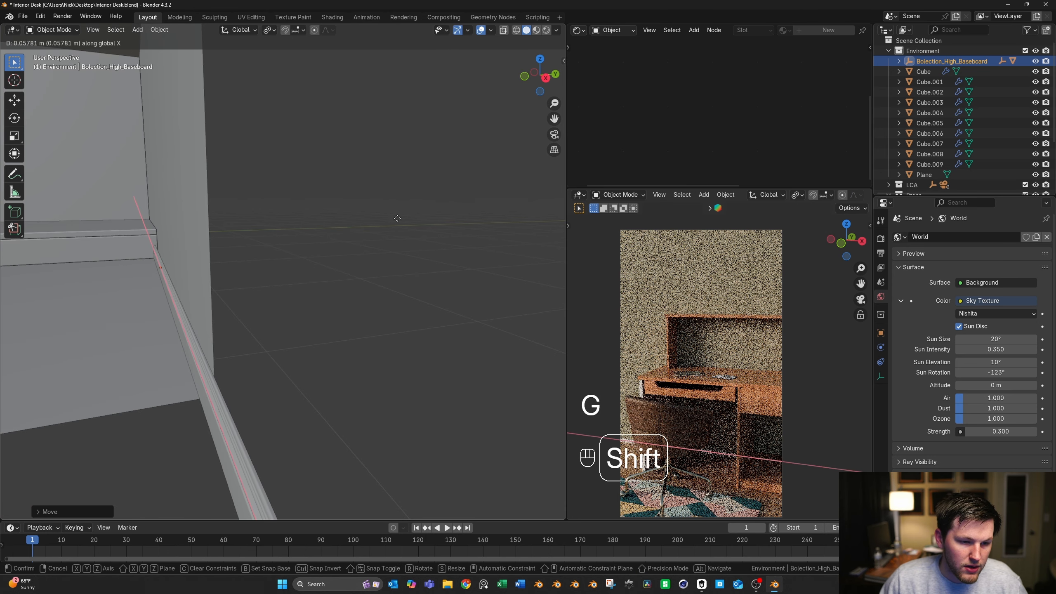
key("y")
key("shift")
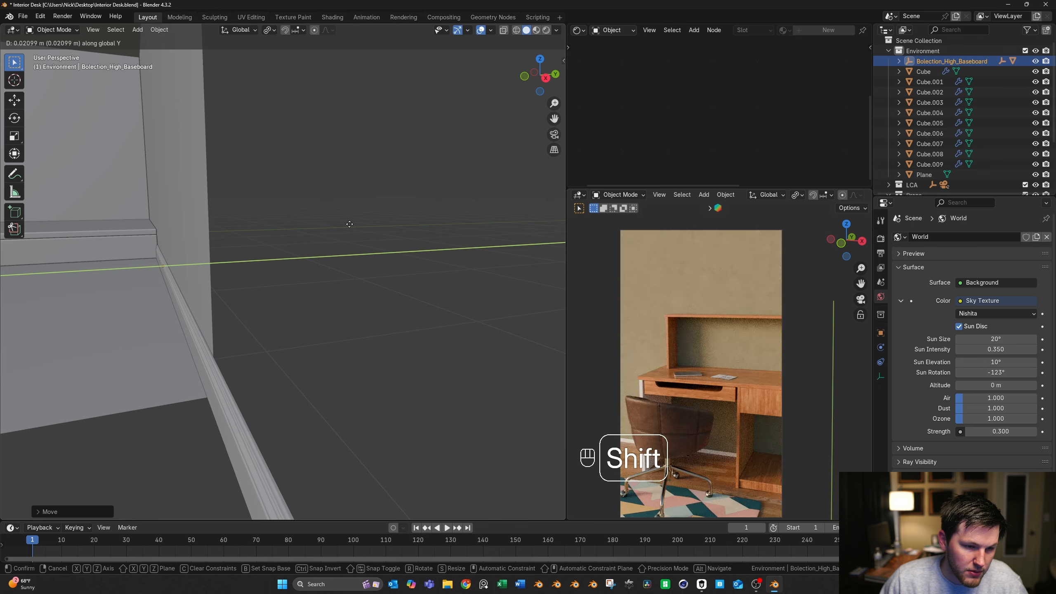
left_click(353, 224)
Link the desktop's D_Wood_Caramel_Oak_01 material to the desk's outer side panel and check the render
scroll(706, 434, "up", 1)
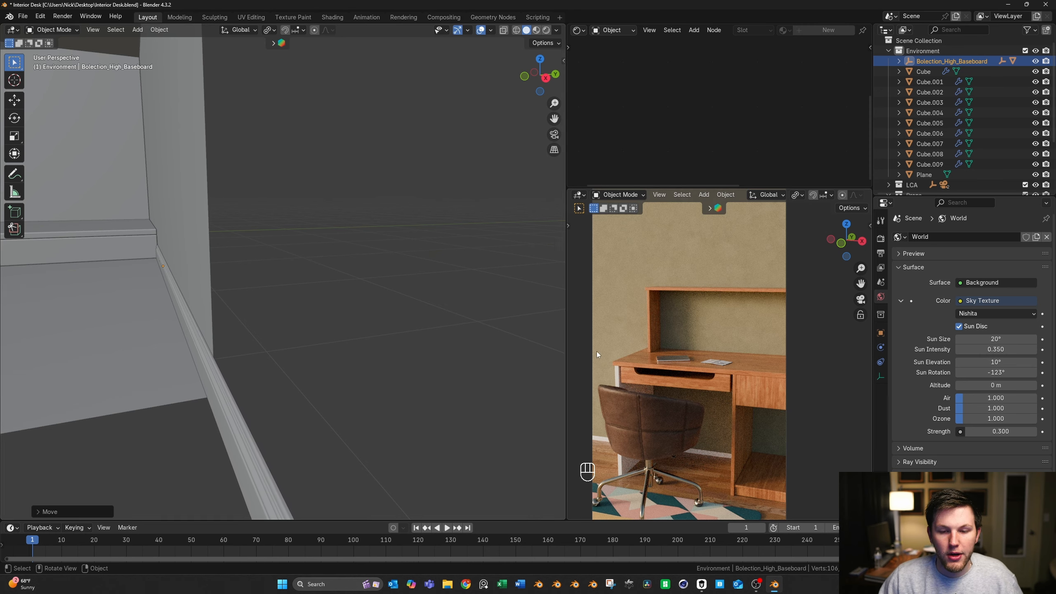
middle_click_drag(456, 314, 247, 283)
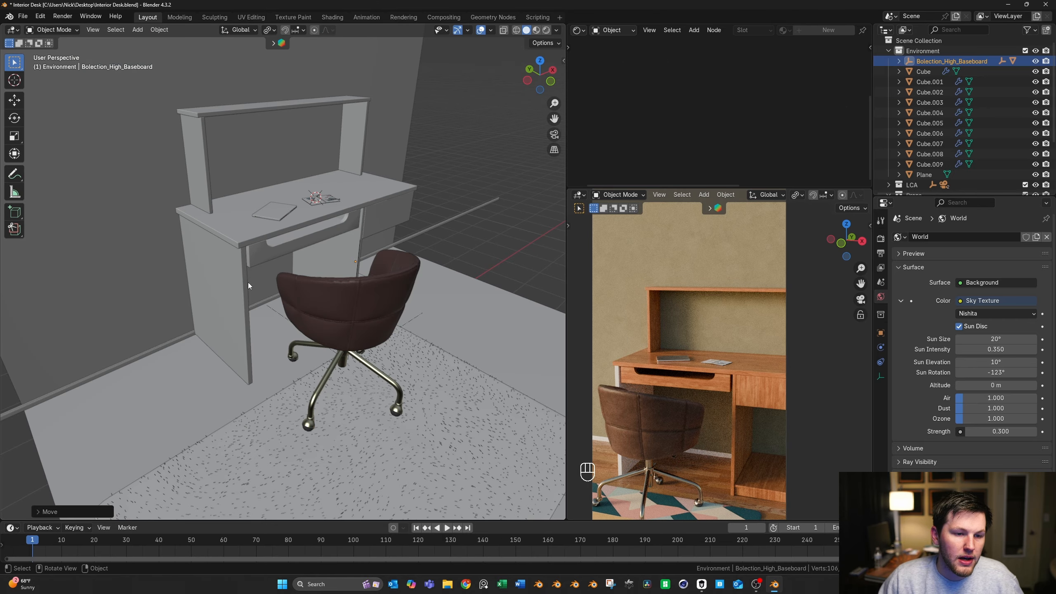
left_click(247, 282)
left_click(246, 236, "shift")
key("ctrl+l")
left_click(246, 236)
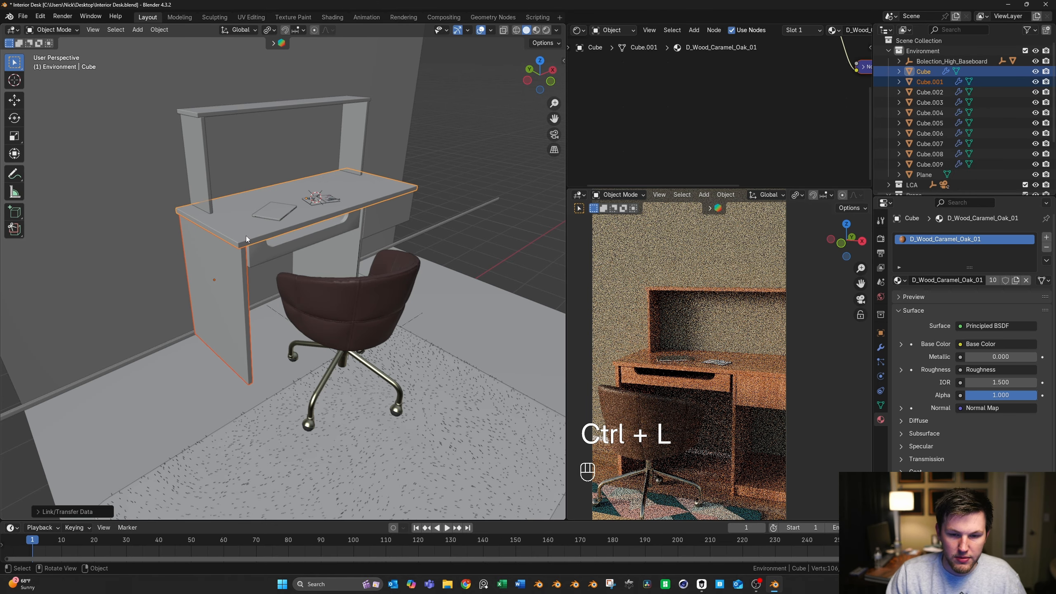
middle_click_drag(708, 343, 726, 342, "shift")
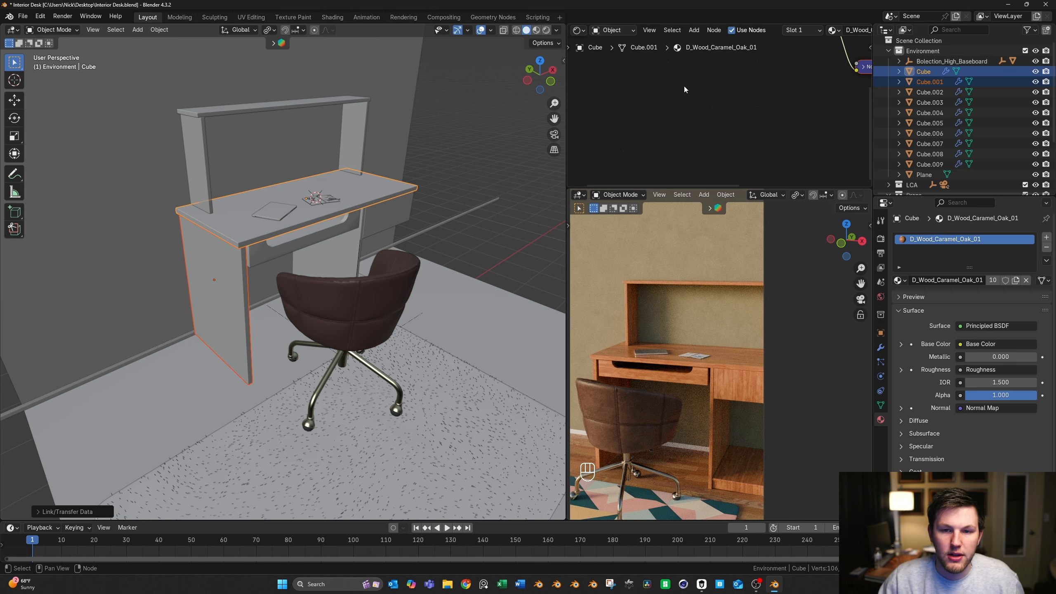
Switch the small shader editor back to the reference photo and compare its desktop wood with the rendered desk up close
left_click(578, 30)
left_click(603, 68)
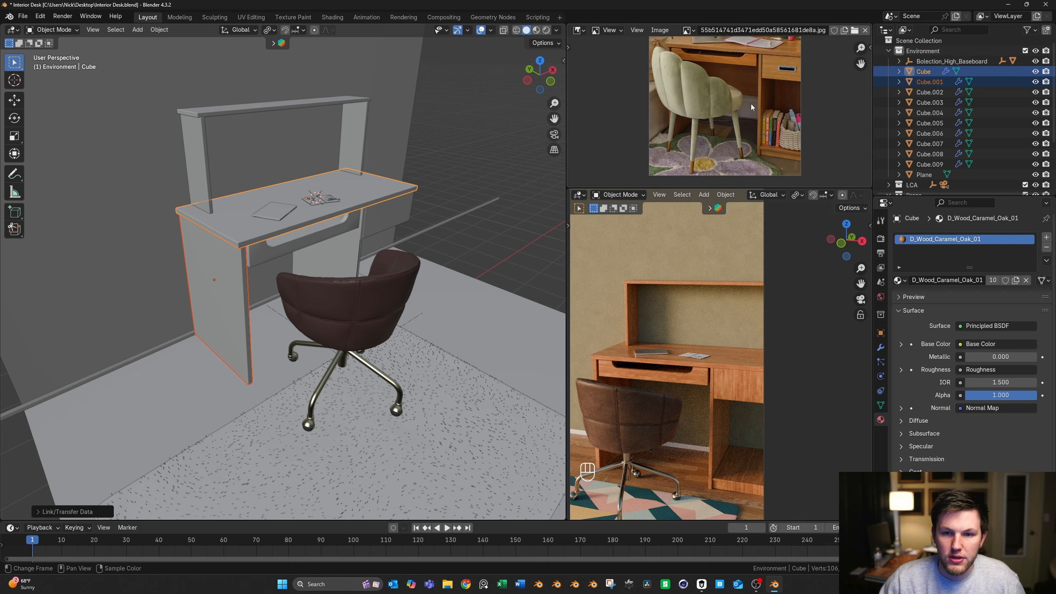
scroll(763, 87, "up", 3)
middle_click_drag(763, 87, 709, 165, "shift")
middle_click_drag(728, 108, 746, 134, "shift")
scroll(712, 327, "up", 4)
middle_click_drag(706, 325, 791, 319, "shift")
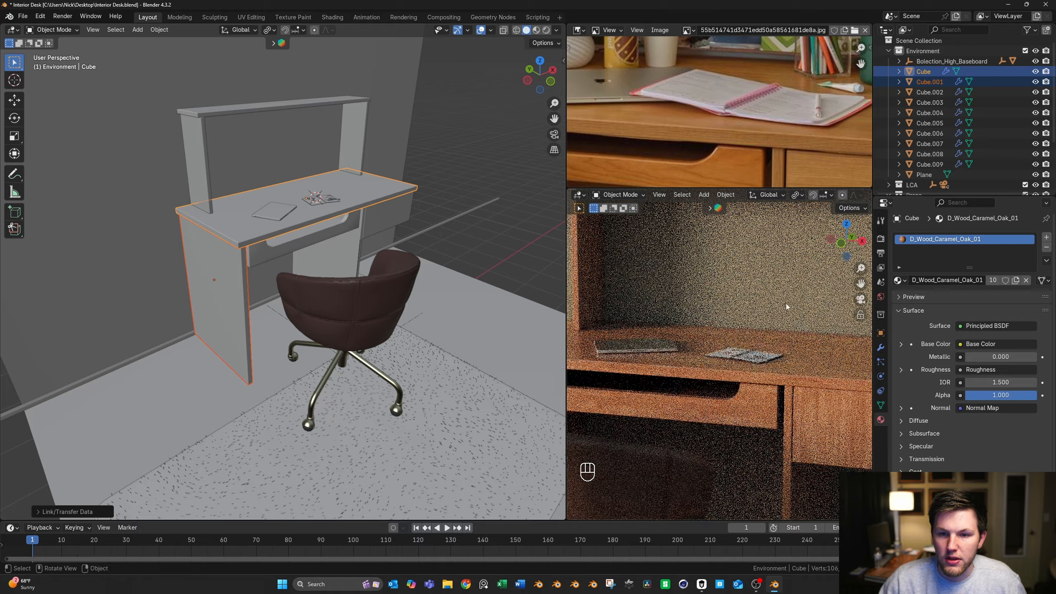
scroll(755, 120, "up", 2)
scroll(769, 322, "up", 4)
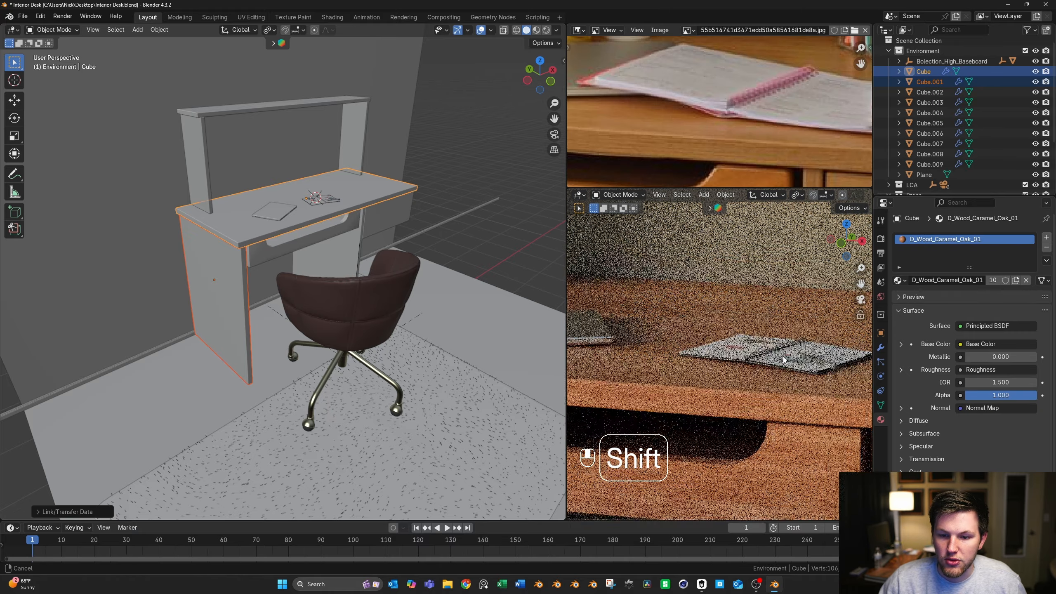
middle_click_drag(780, 369, 679, 330, "shift")
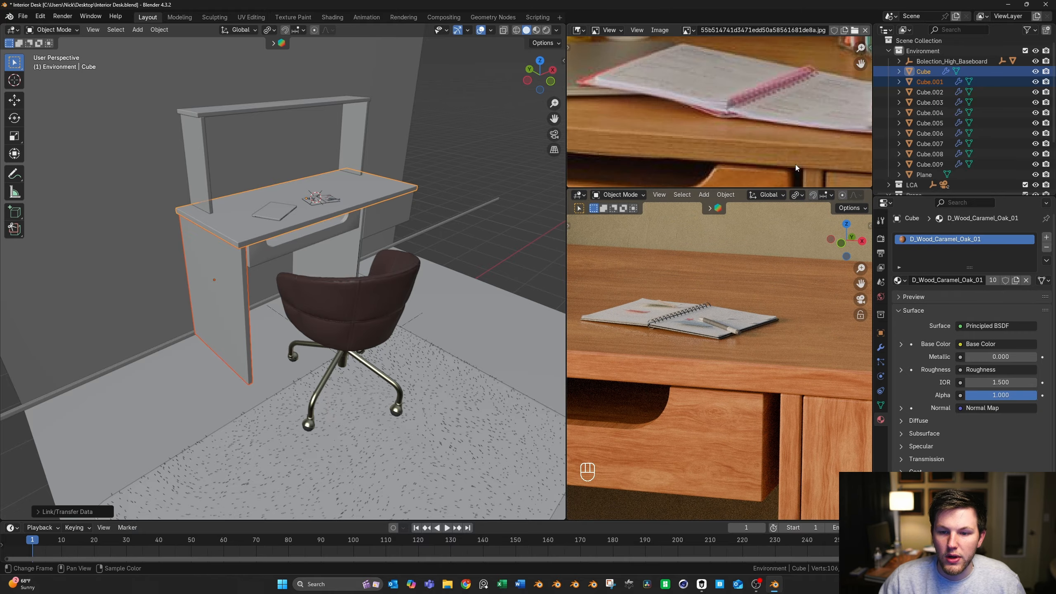
Change the large 3D viewport to the Shader Editor and shift the Principled BSDF and Material Output nodes away from the texture nodes
left_click(11, 29)
left_click(50, 123)
middle_click_drag(369, 166, 142, 175)
left_click_drag(216, 162, 316, 262)
left_click_drag(266, 212, 399, 198)
Insert a Hue/Saturation/Value node between the Base Color texture and the Principled BSDF
middle_click_drag(311, 171, 266, 237)
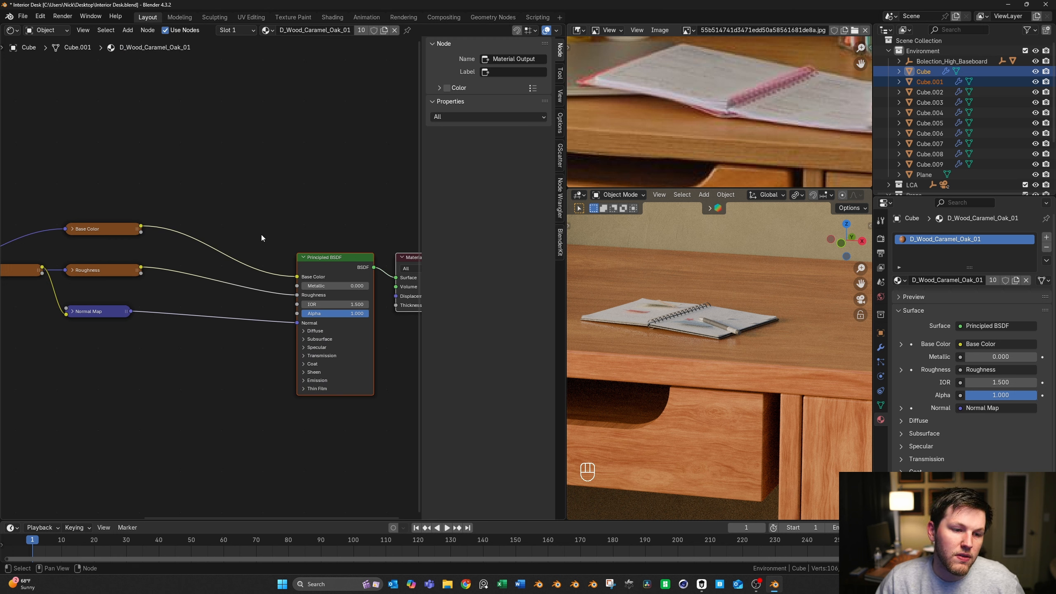
key("q")
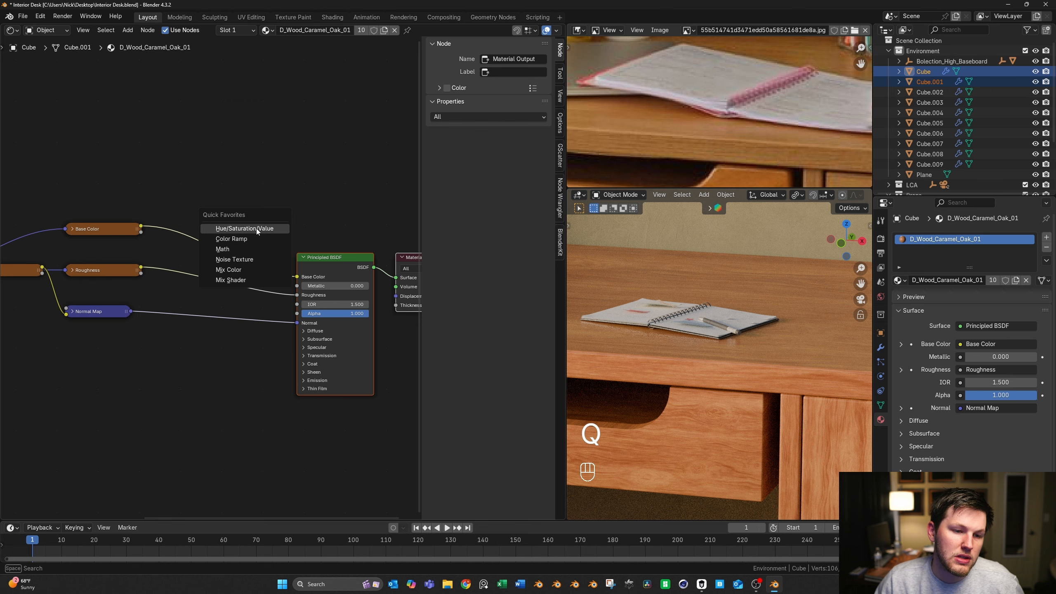
left_click(255, 228)
left_click(253, 217)
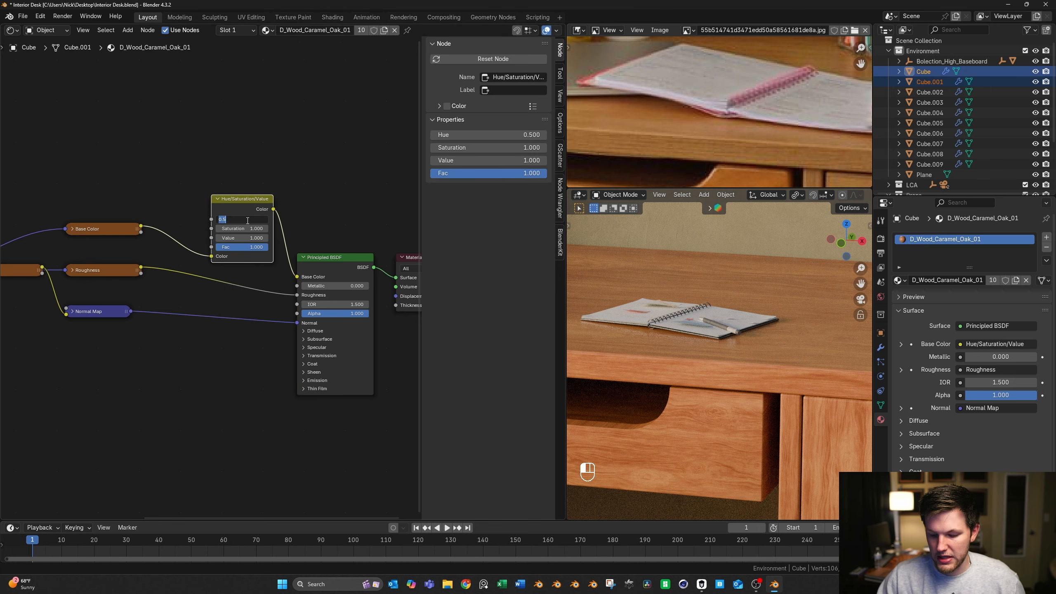
Try Hue values of 0.4 and 0.48 and toggle the node's mute to compare the wood colour
key("Return")
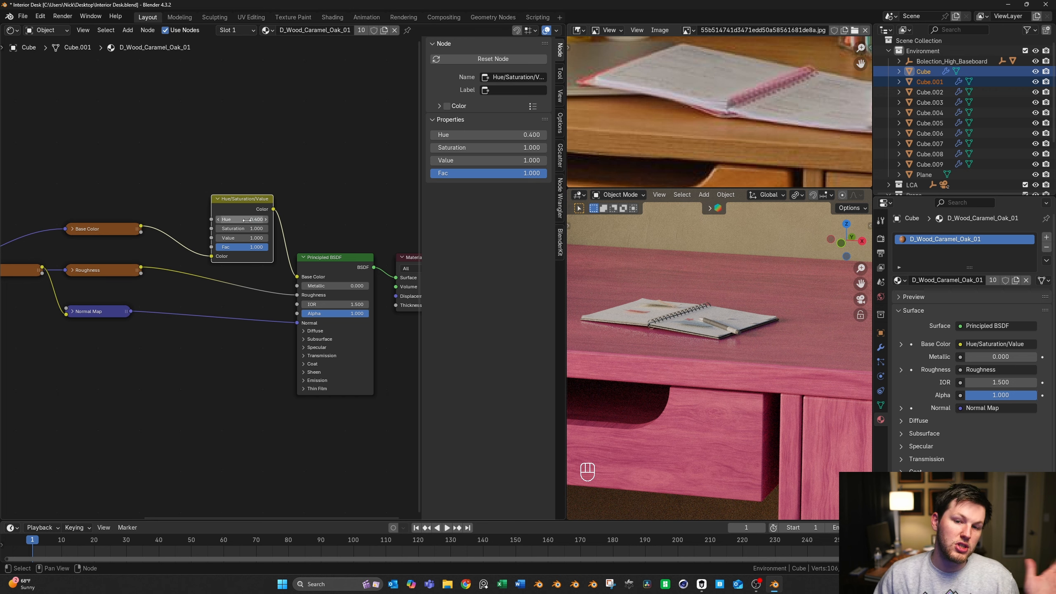
left_click(246, 220)
type(".4")
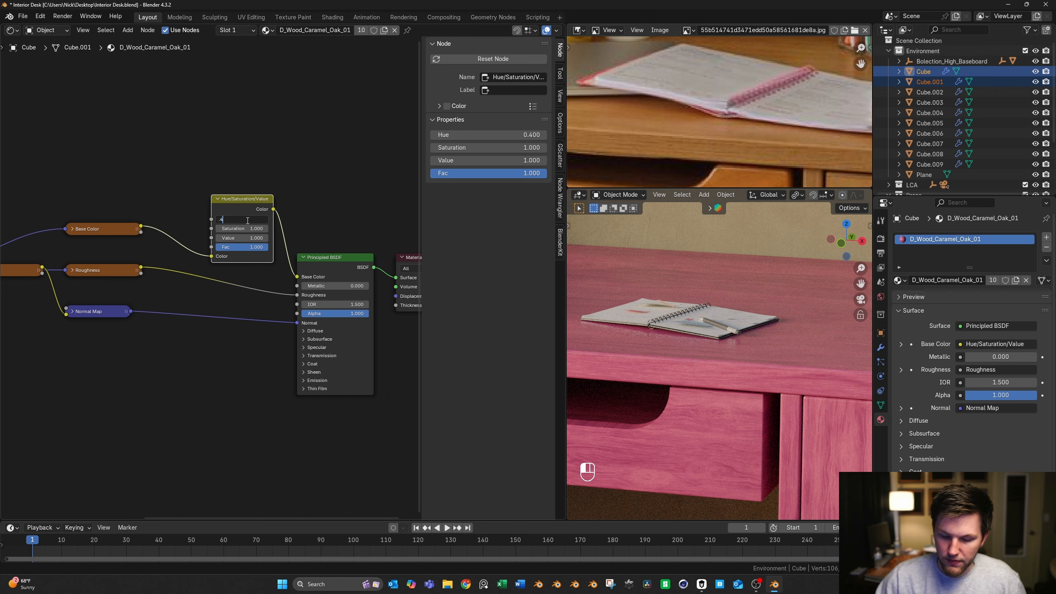
type("8")
key("Return")
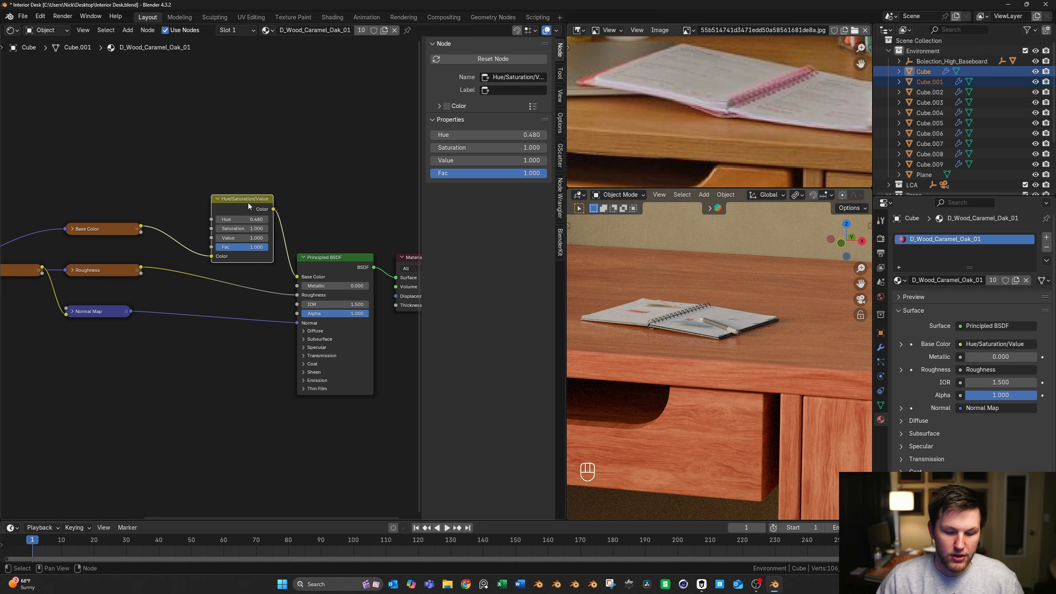
key("m")
key("m")
key("m")
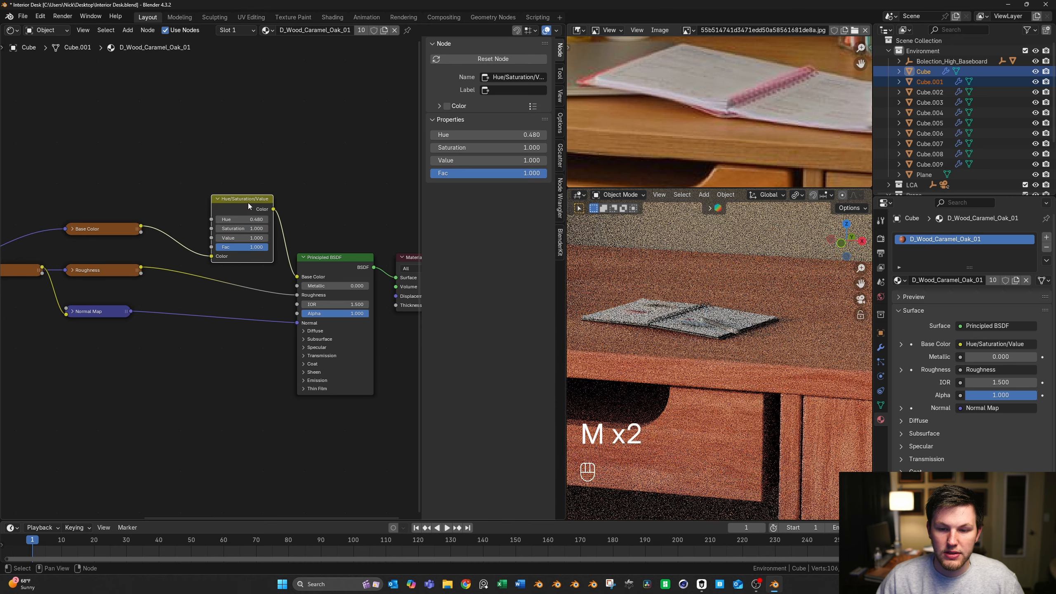
key("m")
Fine-tune the Hue of the wood colour through 0.52 and 0.51 to 0.515
left_click(248, 219)
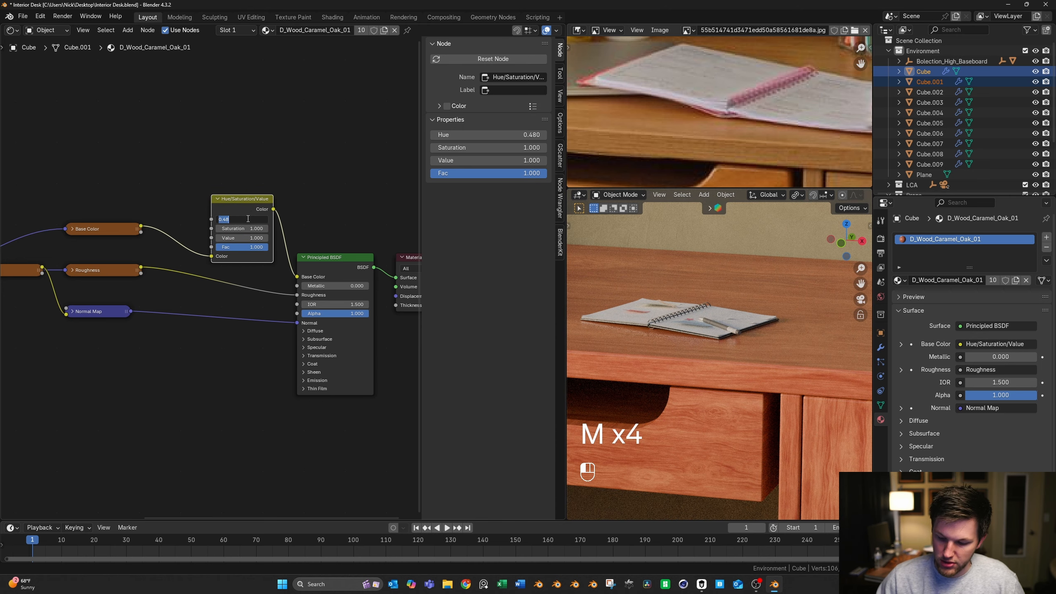
type(".52")
key("Return")
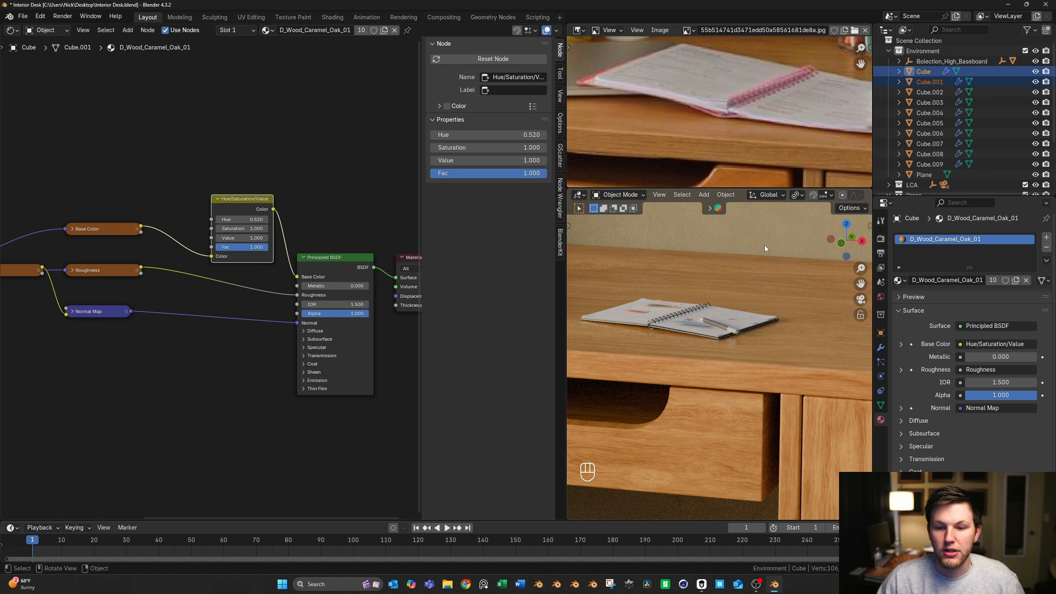
left_click(250, 219)
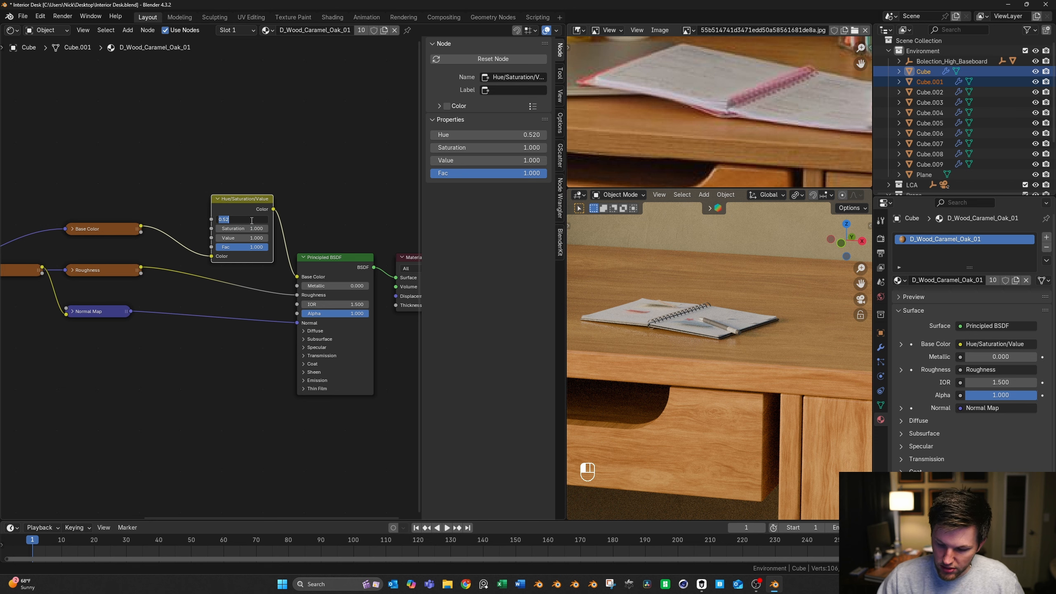
type(".51")
key("Return")
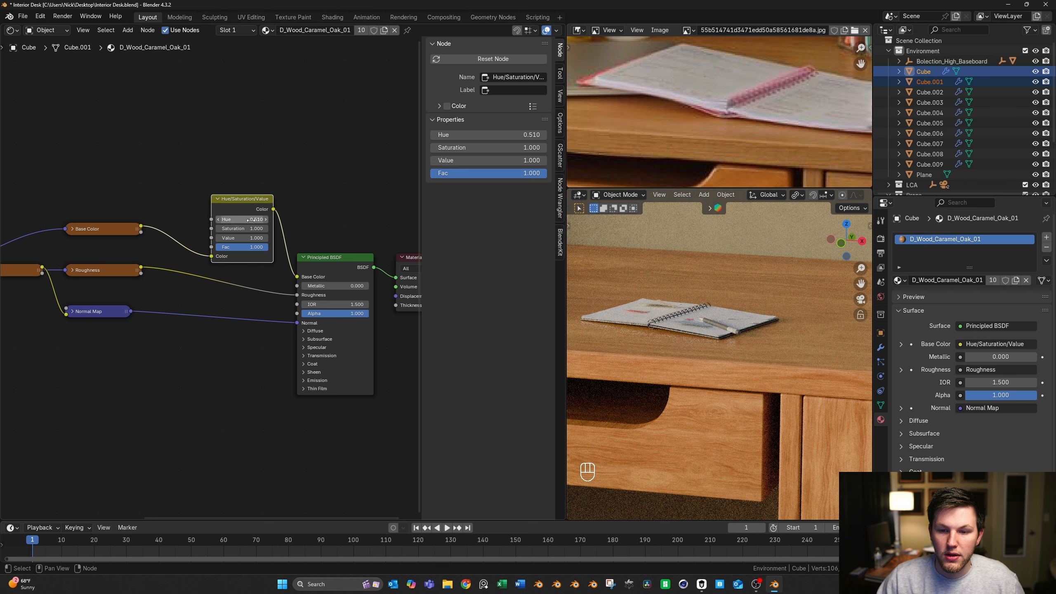
left_click(250, 219)
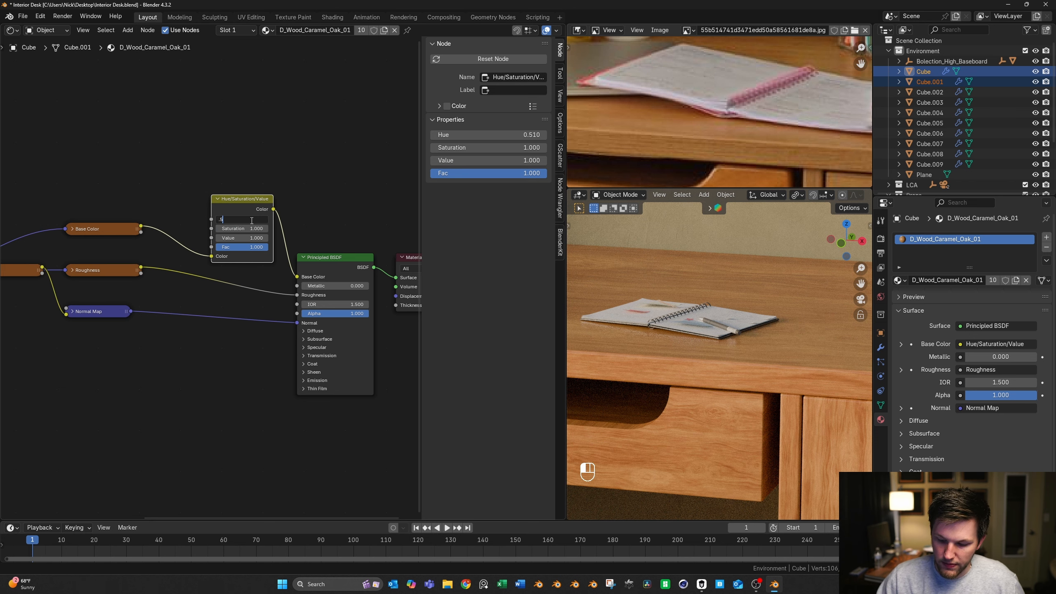
key("Return")
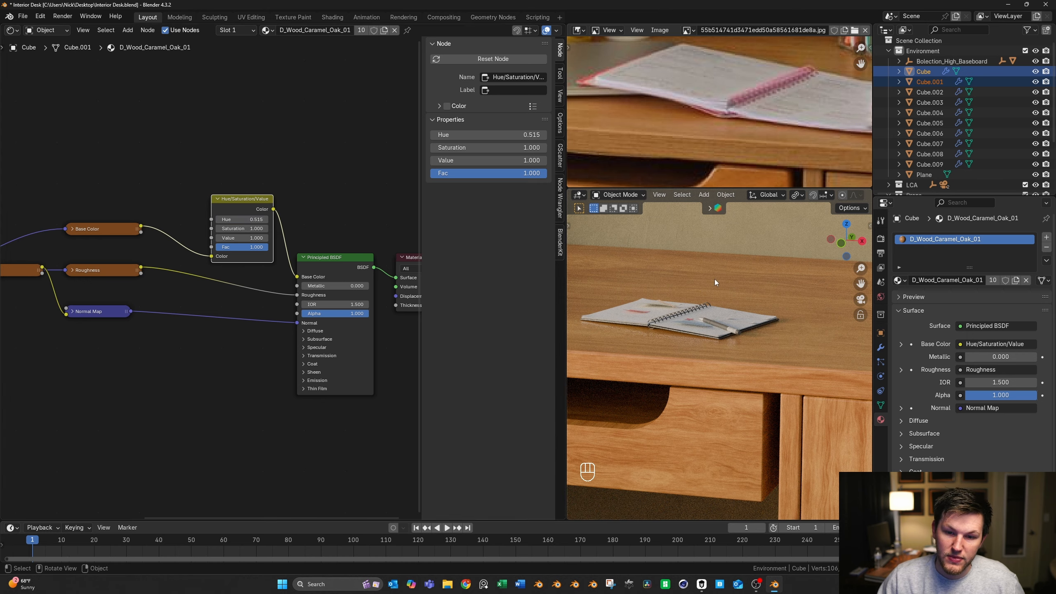
Mute and unmute the Hue/Saturation/Value node to compare the wood with and without the correction
left_click(252, 219)
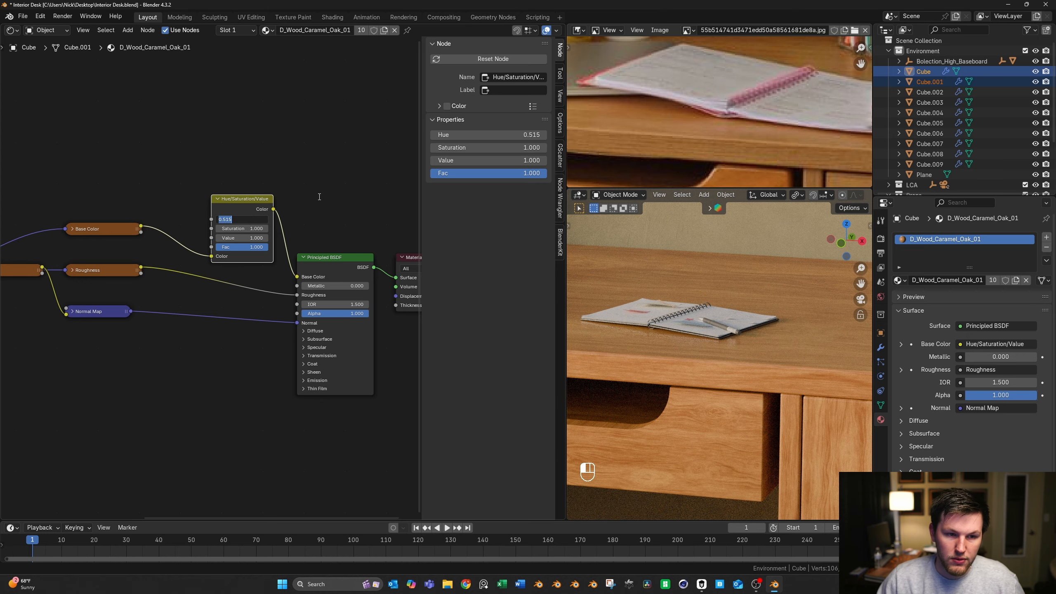
key("Return")
key("m")
key("m")
key("m")
key("m")
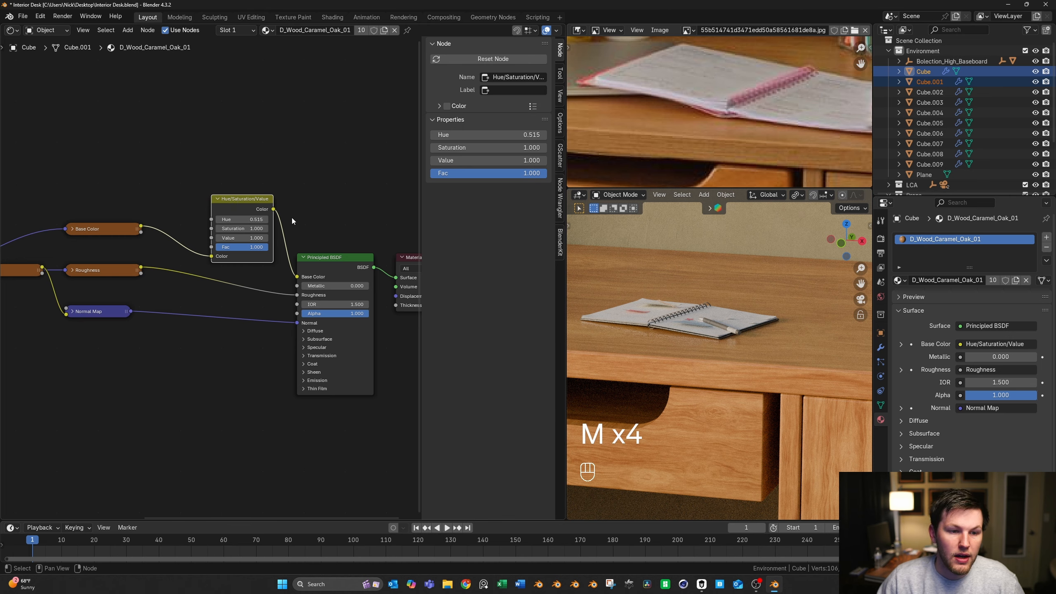
Move the shader and output nodes further along and insert a Mix Color node between Hue/Saturation/Value and the Principled BSDF
middle_click_drag(324, 216, 168, 218)
left_click_drag(169, 218, 309, 475)
left_click_drag(208, 266, 338, 266)
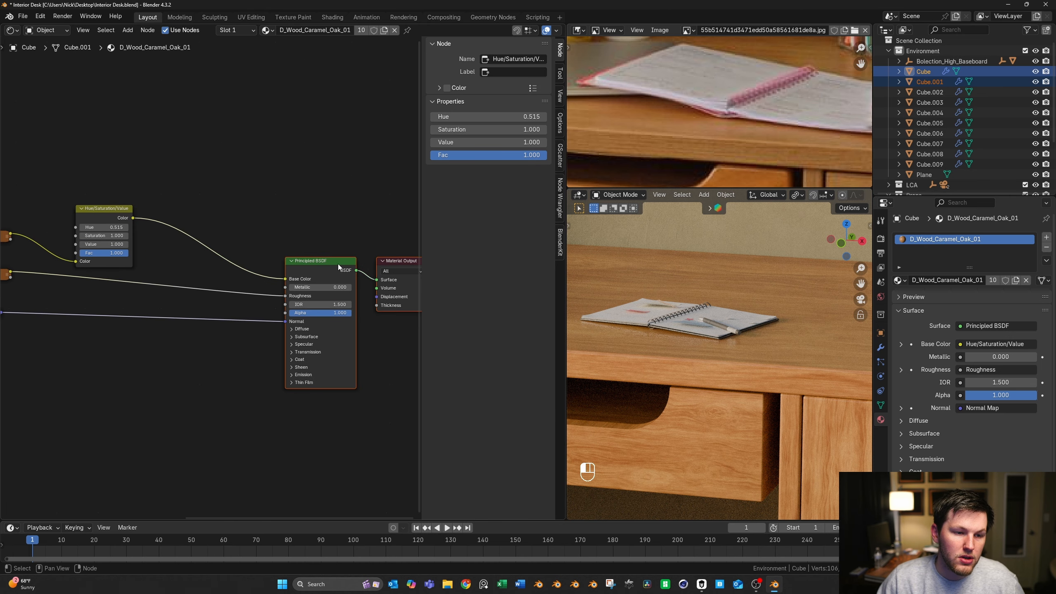
key("q")
left_click(278, 291)
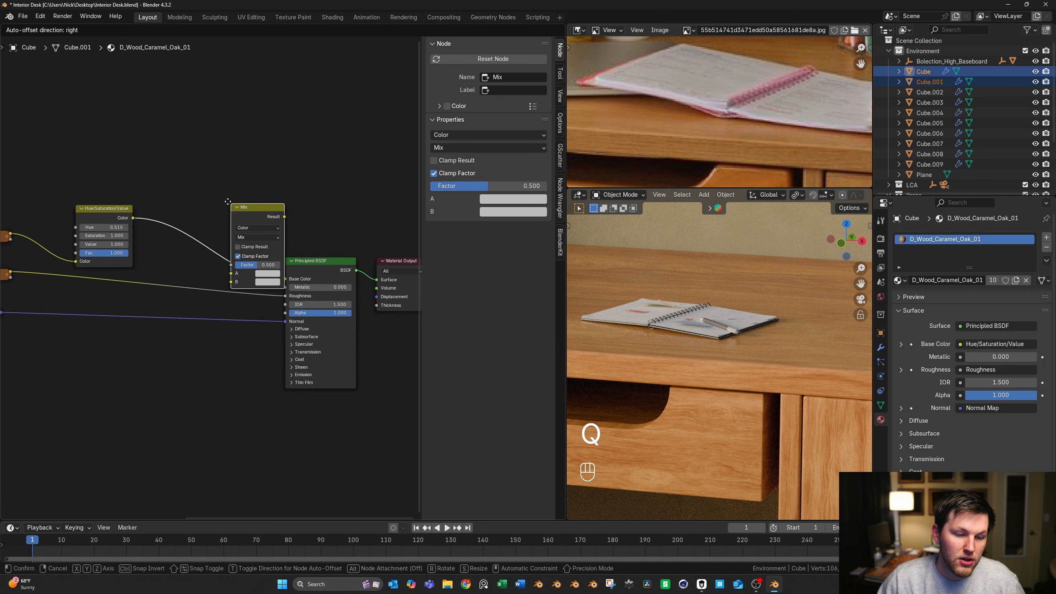
left_click(224, 237)
Set the Mix node's Factor to about 0.393 and its blending mode to Multiply
scroll(232, 222, "up", 2)
mouse_move(231, 222)
left_mouse_down()
mouse_move(219, 223)
mouse_move(262, 222)
mouse_move(225, 224)
left_mouse_up()
left_click(201, 187)
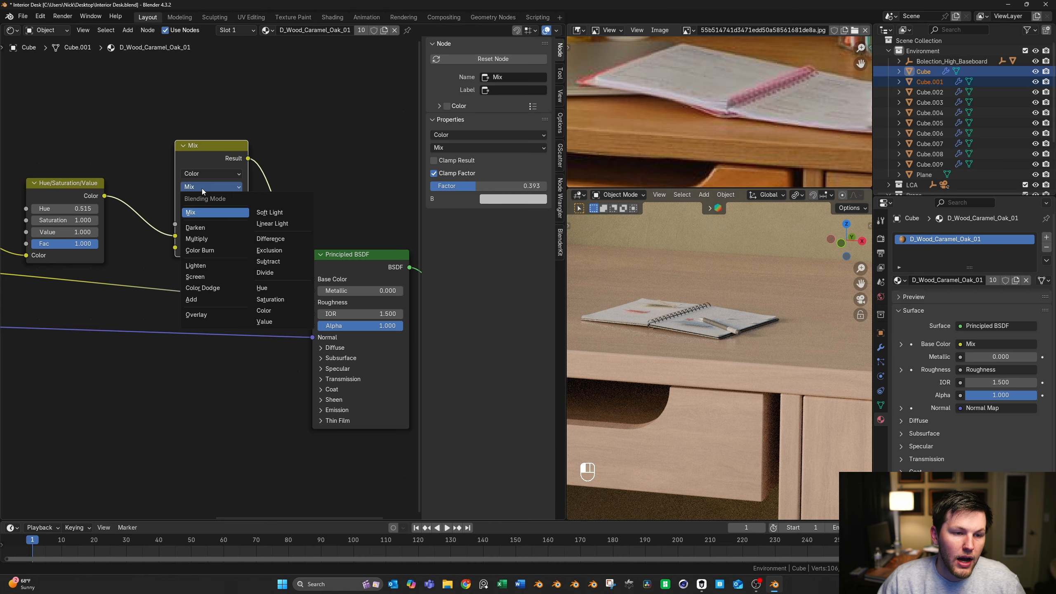
left_click(211, 239)
Try a saturated dark orange, about #AB6A00, as the Mix node's B colour
scroll(234, 234, "up", 5)
left_click(246, 231)
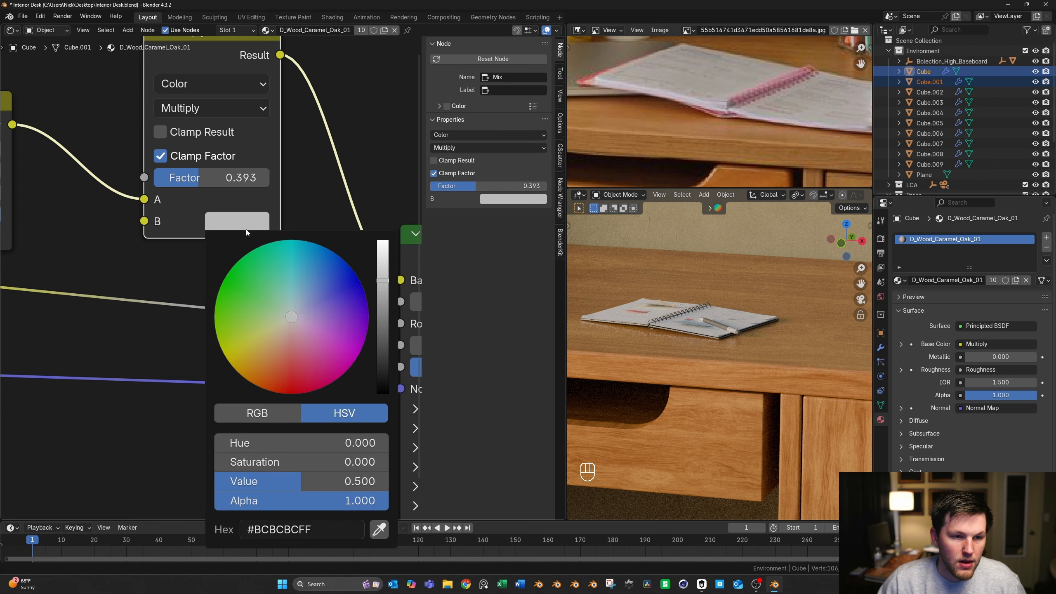
left_click_drag(291, 317, 260, 387)
left_click_drag(382, 280, 383, 291)
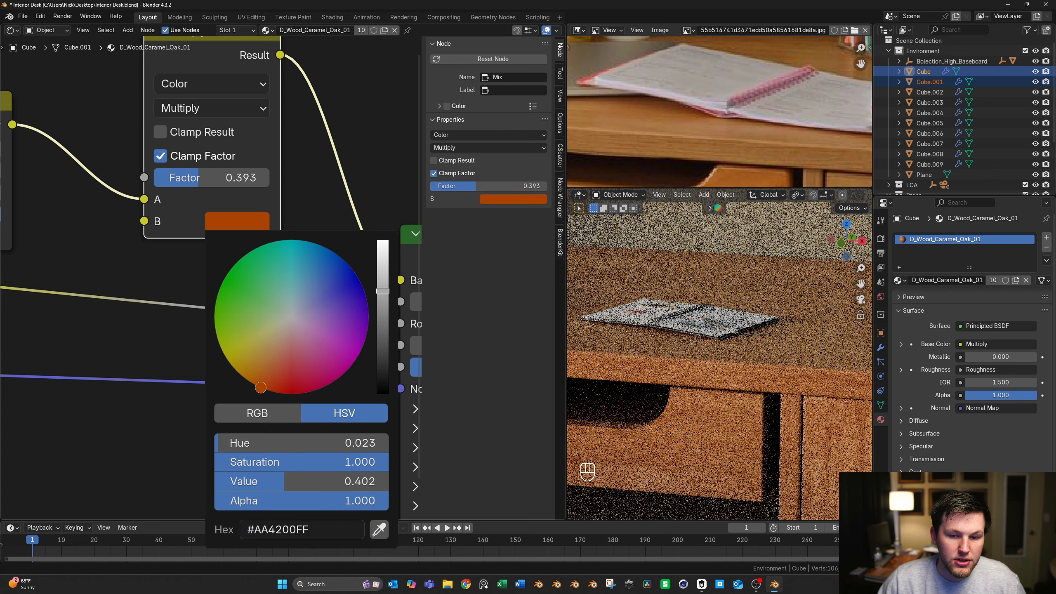
mouse_move(261, 387)
left_mouse_down()
mouse_move(243, 369)
mouse_move(247, 380)
left_mouse_up()
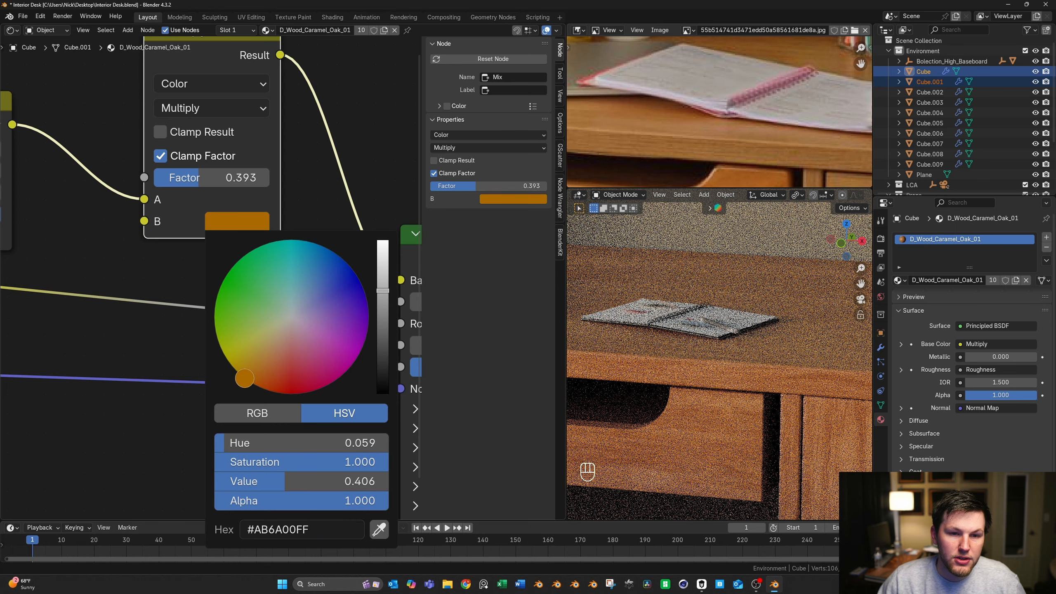
Sample the Mix node's B colour from the desk's wood in the reference photo with the eyedropper
left_click(242, 220)
left_click(242, 219)
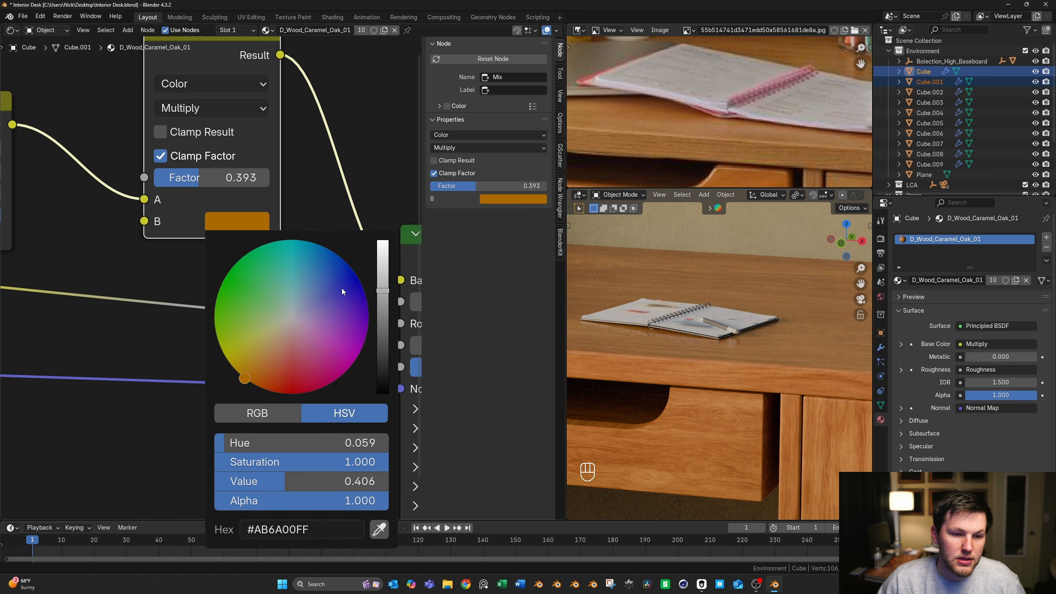
left_click(379, 529)
left_click(736, 178)
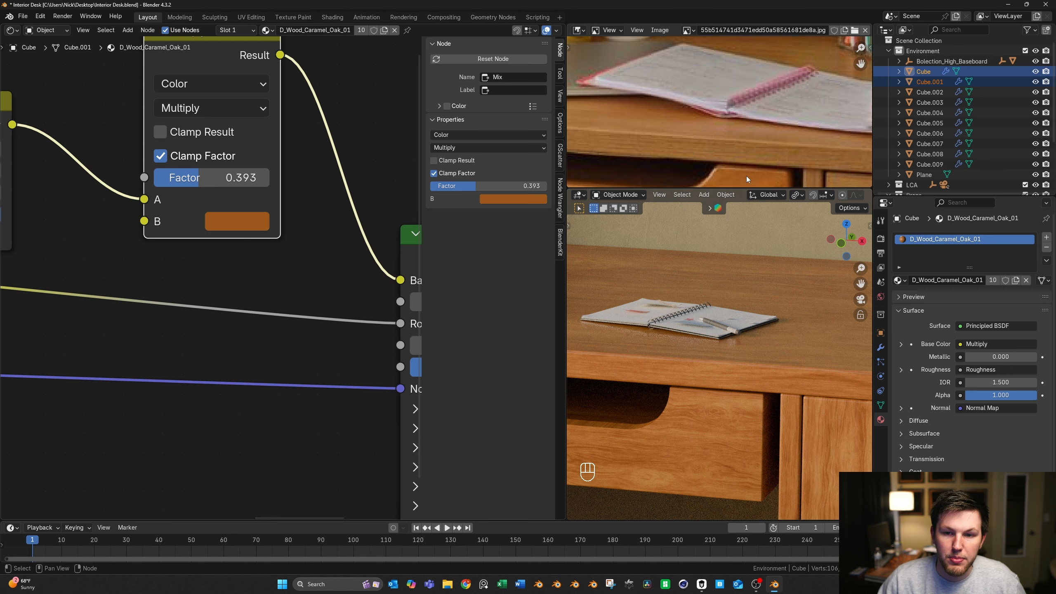
Turn off Clamp Factor on the Mix node, compare the wood with it muted, and lower its Factor to about 0.347
scroll(282, 225, "up", 2)
middle_click_drag(286, 247, 280, 256)
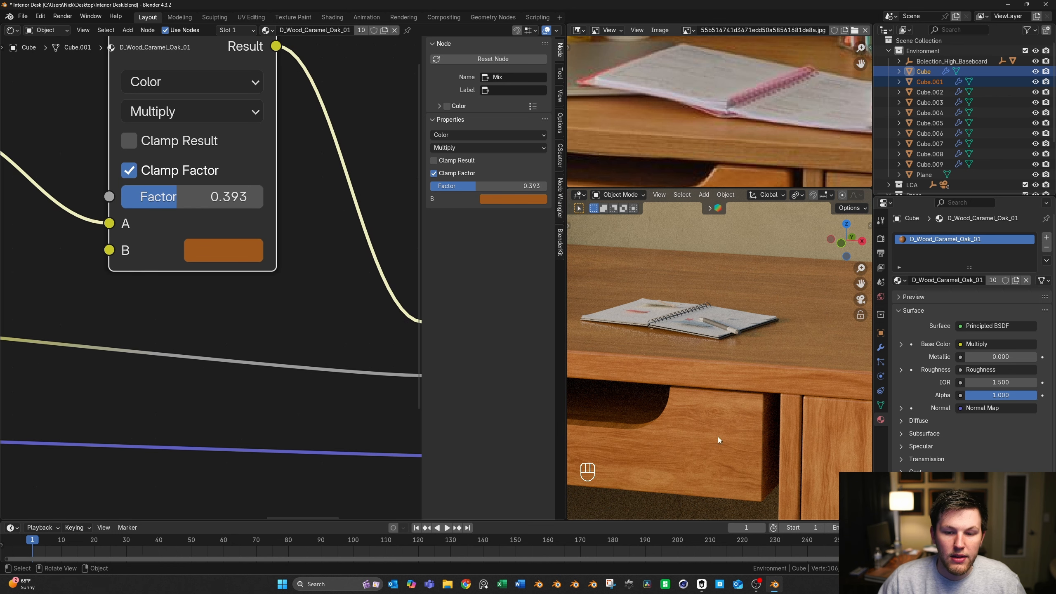
left_click(257, 176)
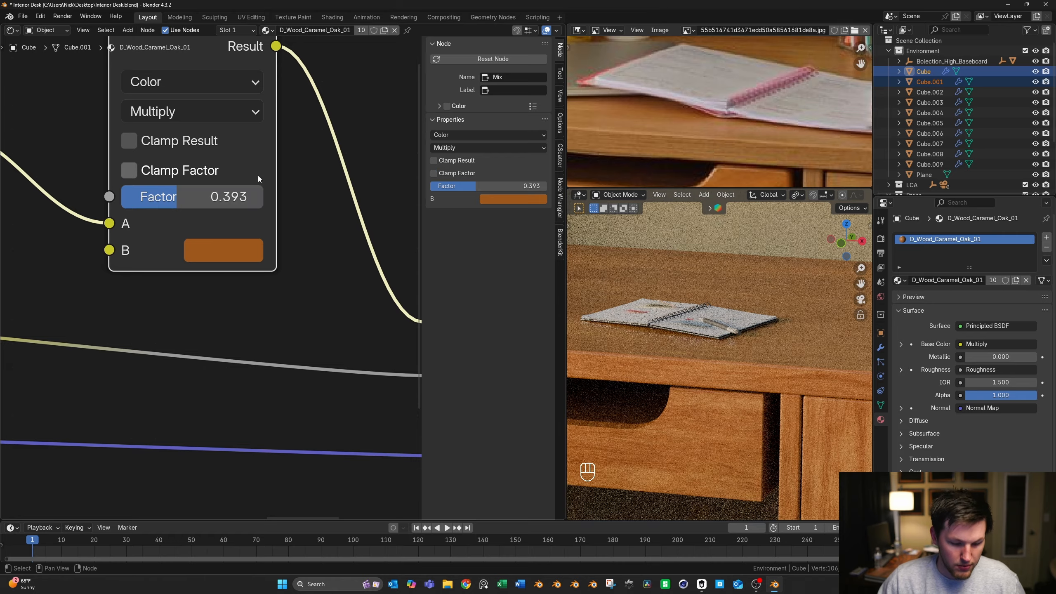
key("m")
key("m")
key("m")
key("m")
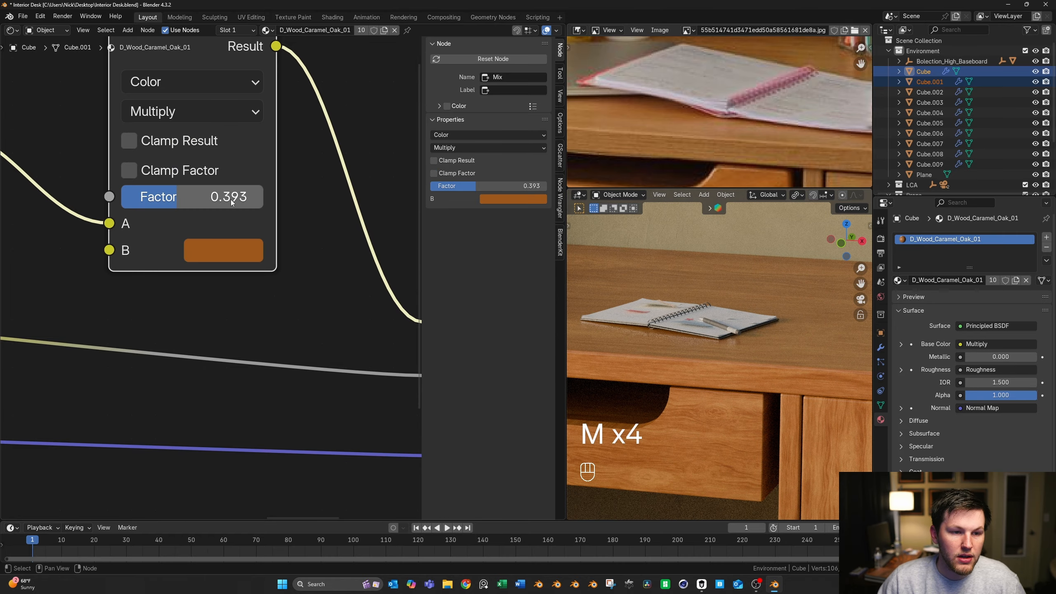
mouse_move(231, 200)
left_mouse_down()
mouse_move(197, 199)
mouse_move(226, 200)
left_mouse_up()
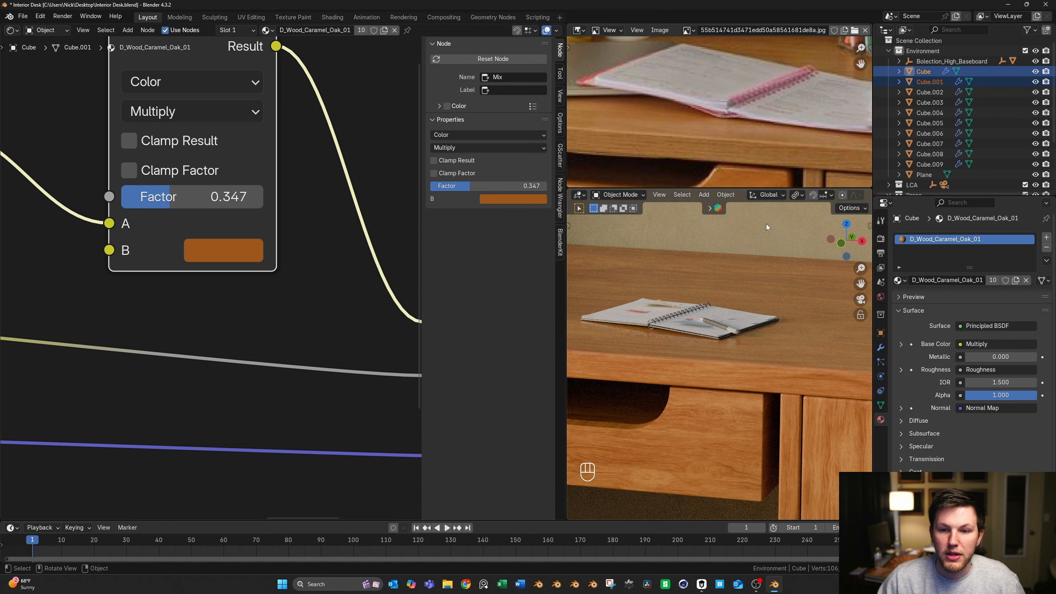
Compare the whole rendered desk with the reference photo and change the Shader Editor back to the 3D Viewport
scroll(752, 342, "down", 5)
scroll(751, 342, "down", 5)
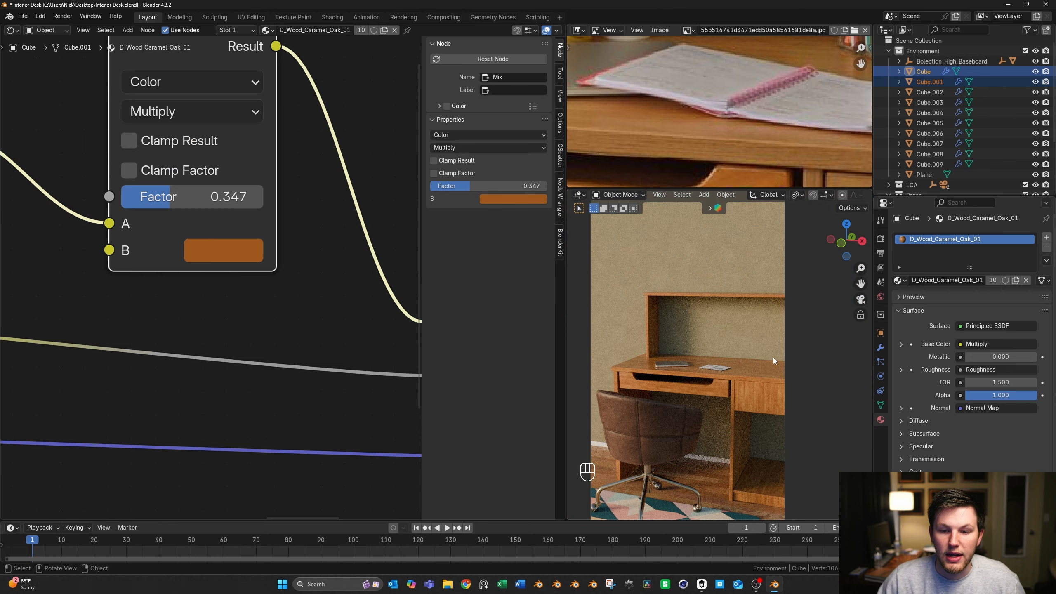
scroll(731, 137, "down", 6)
key("shift+Home")
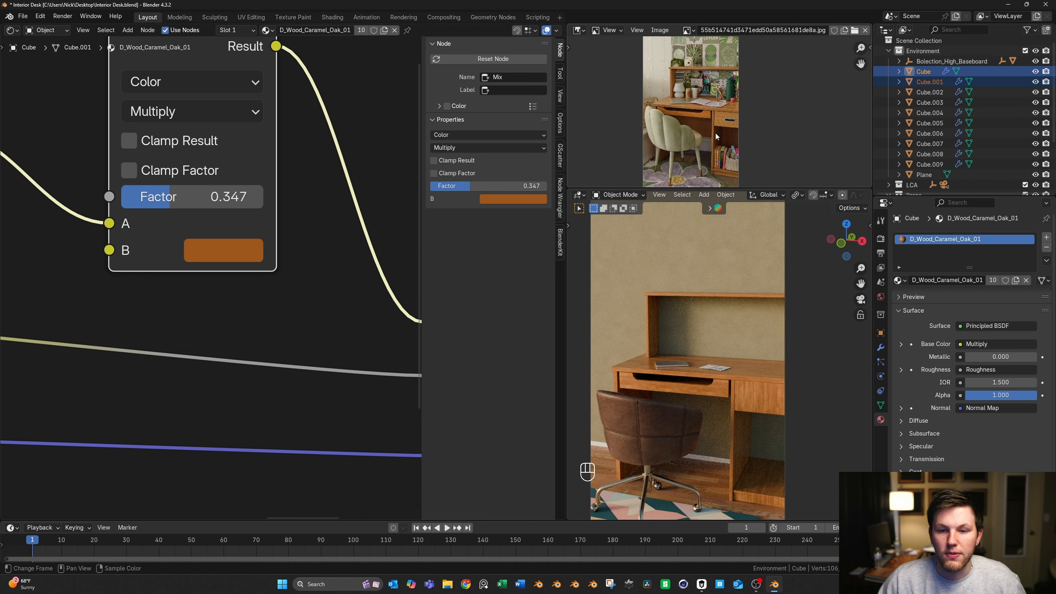
scroll(683, 134, "up", 6)
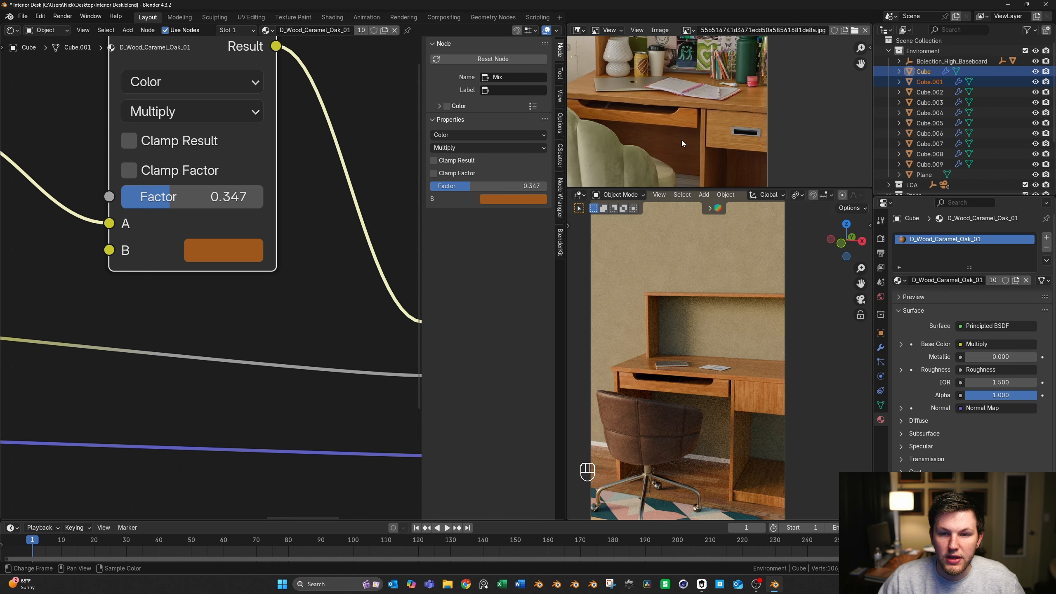
left_click(12, 30)
left_click(32, 47)
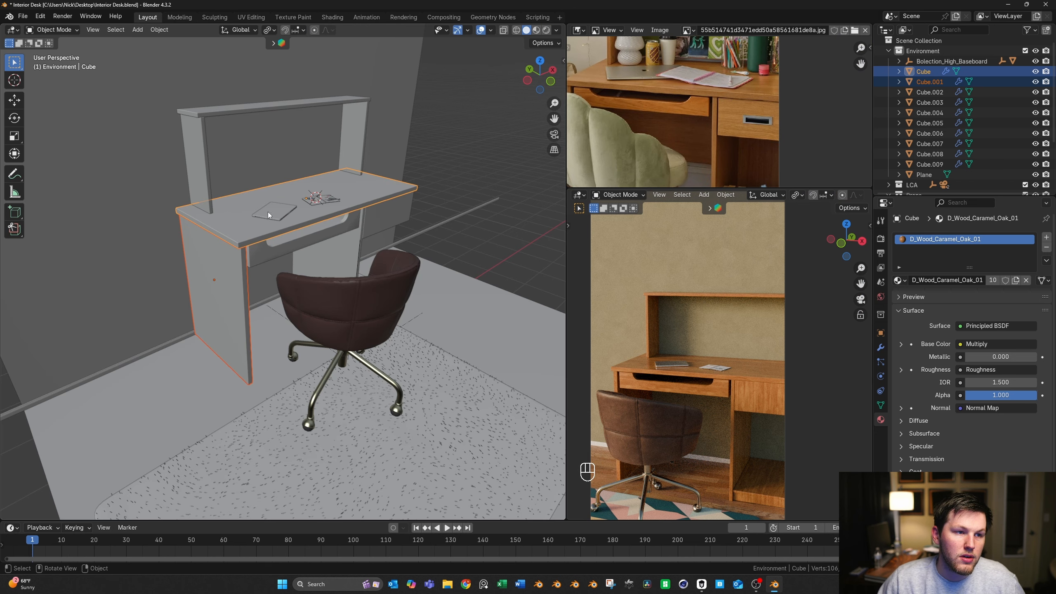
Duplicate the desk hutch's side panel and rotate the copy -90° in top view
middle_click_drag(267, 212, 208, 220)
middle_click_drag(443, 254, 467, 272, "shift")
scroll(367, 249, "up", 9)
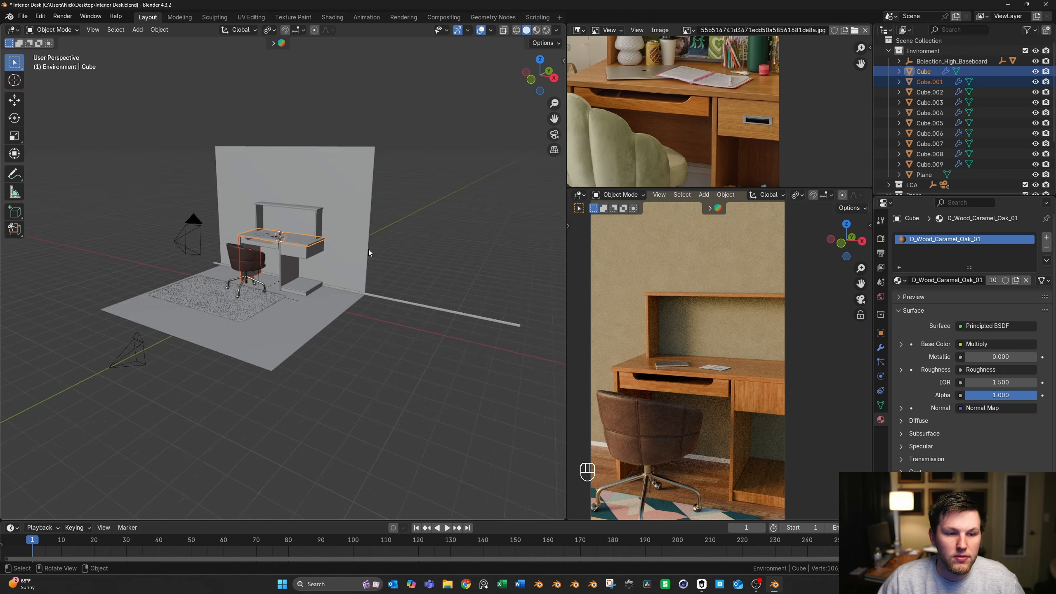
scroll(293, 256, "up", 2)
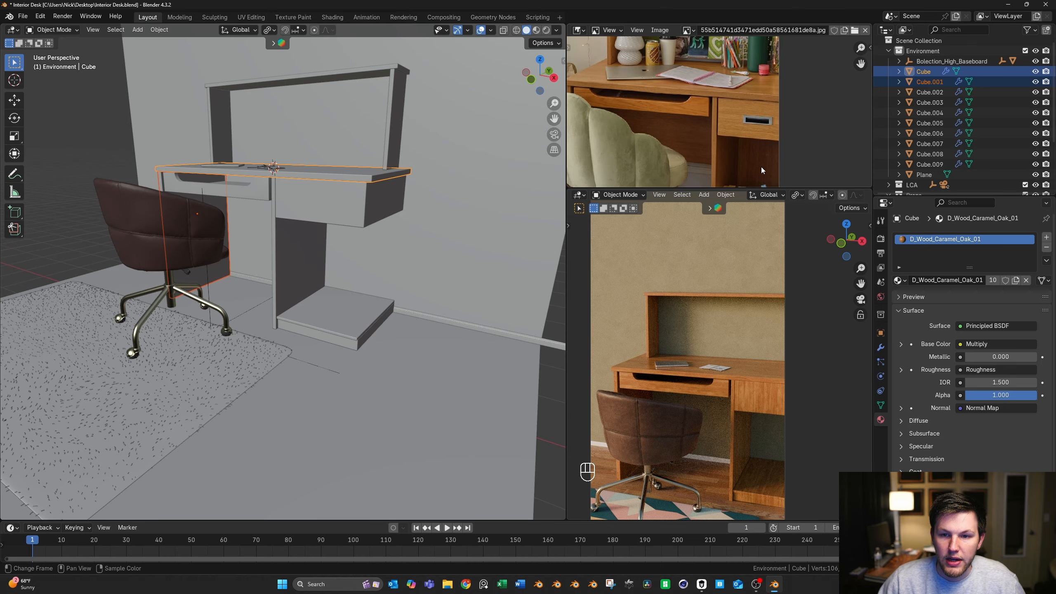
scroll(761, 167, "down", 6)
scroll(246, 209, "up", 3)
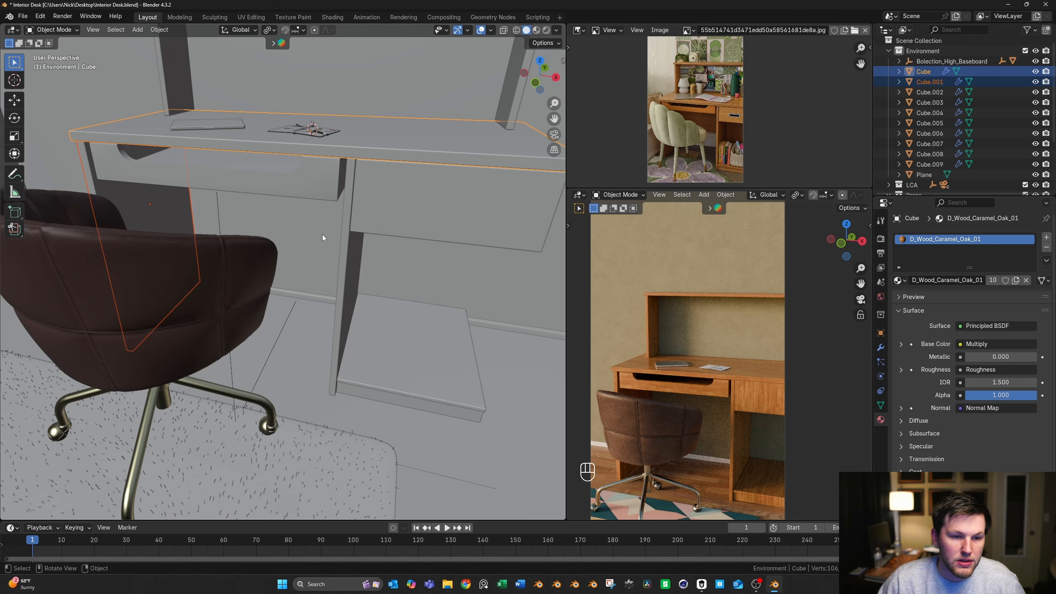
scroll(322, 235, "down", 4)
middle_click_drag(258, 125, 241, 196)
left_click(241, 196)
key("KP_7")
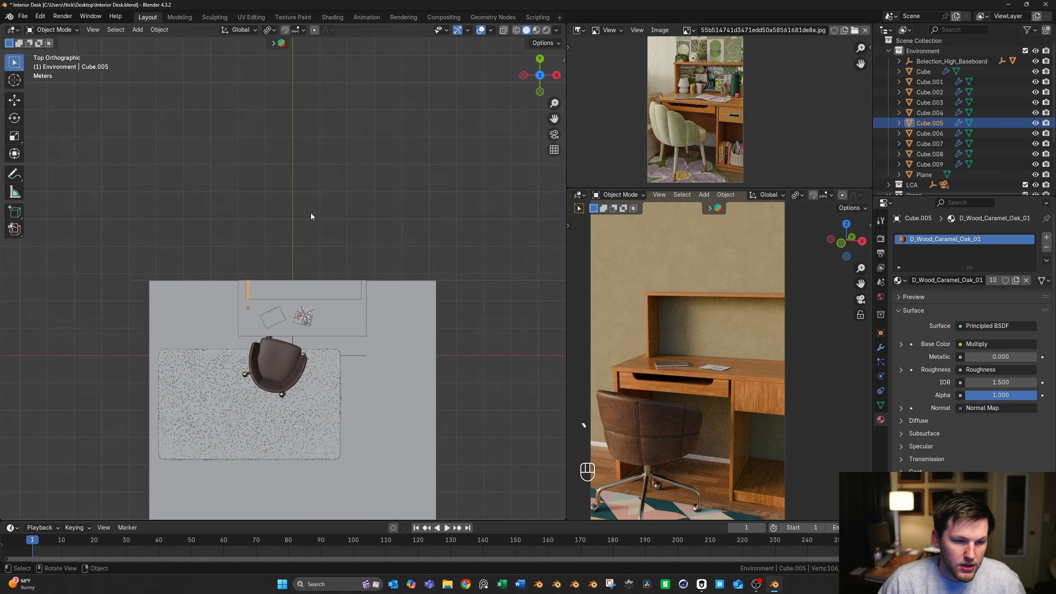
key("shift+d")
key("r")
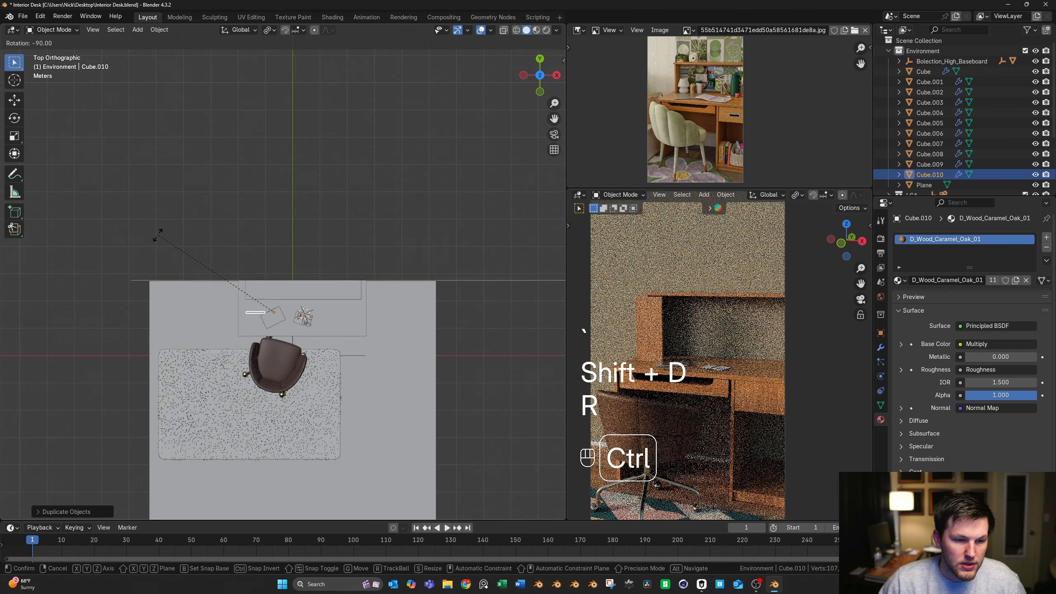
left_click(155, 235)
Move the rotated panel against the wall at the desk's rear left corner in top view
scroll(269, 313, "up", 7)
key("g")
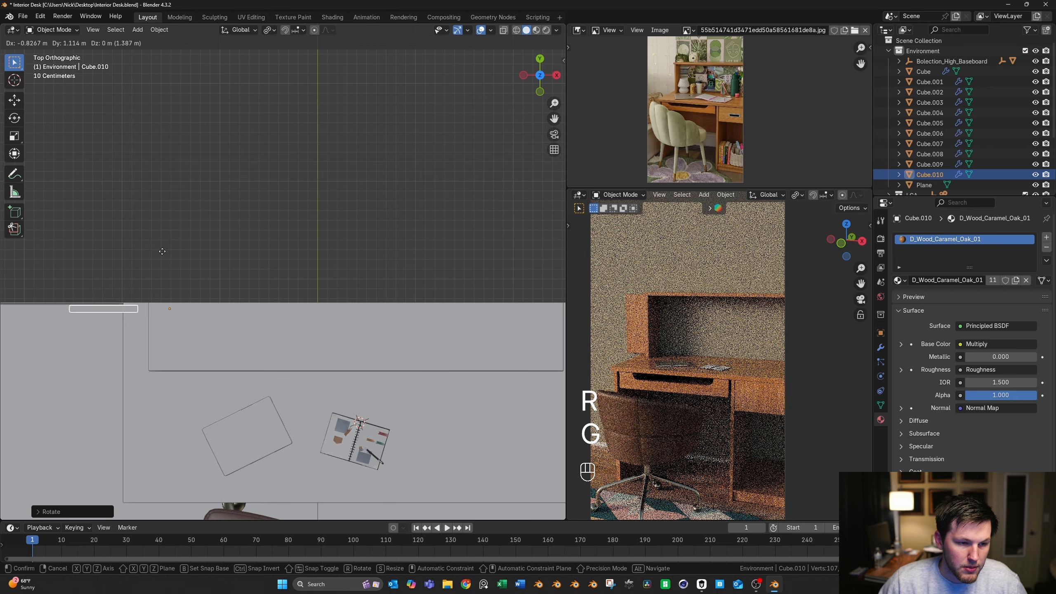
left_click(163, 263)
scroll(163, 262, "up", 5)
key("g")
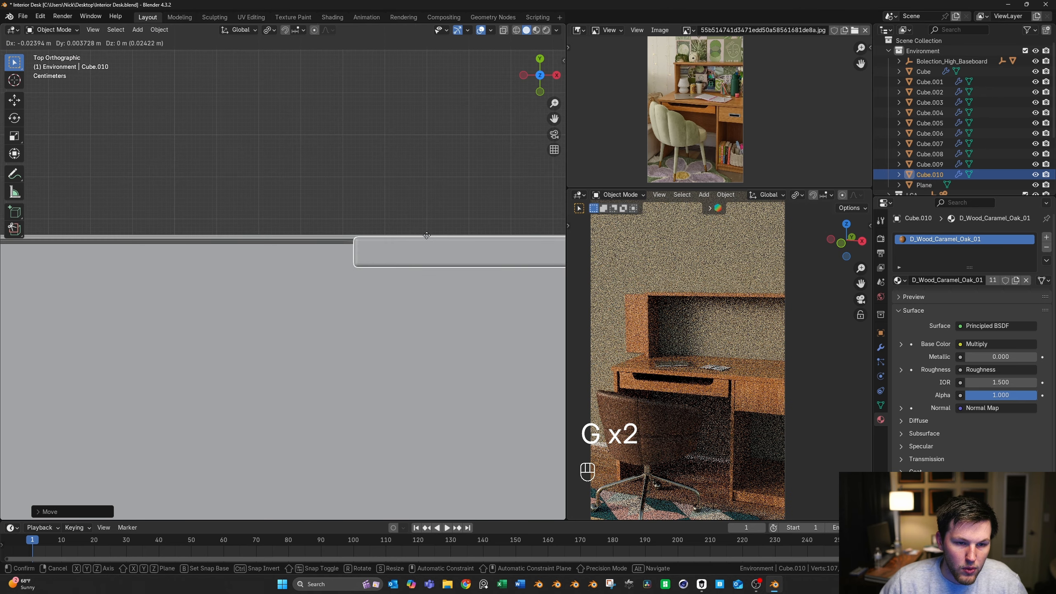
left_click(417, 226)
Lower the panel in front view to directly beneath the desktop, lined up with the desk's left leg
key("grave")
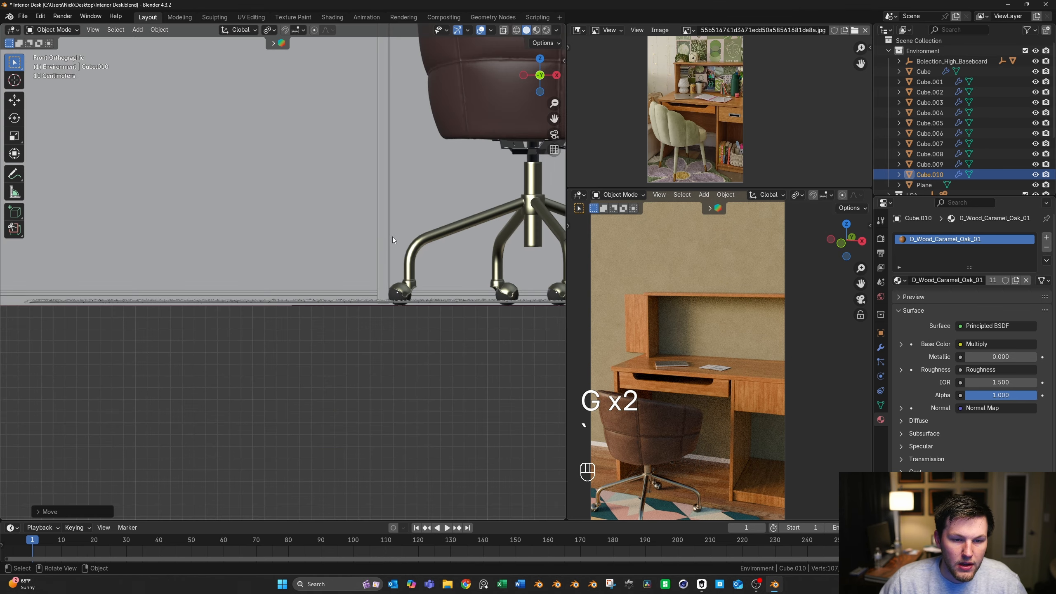
scroll(392, 240, "down", 6)
key("g")
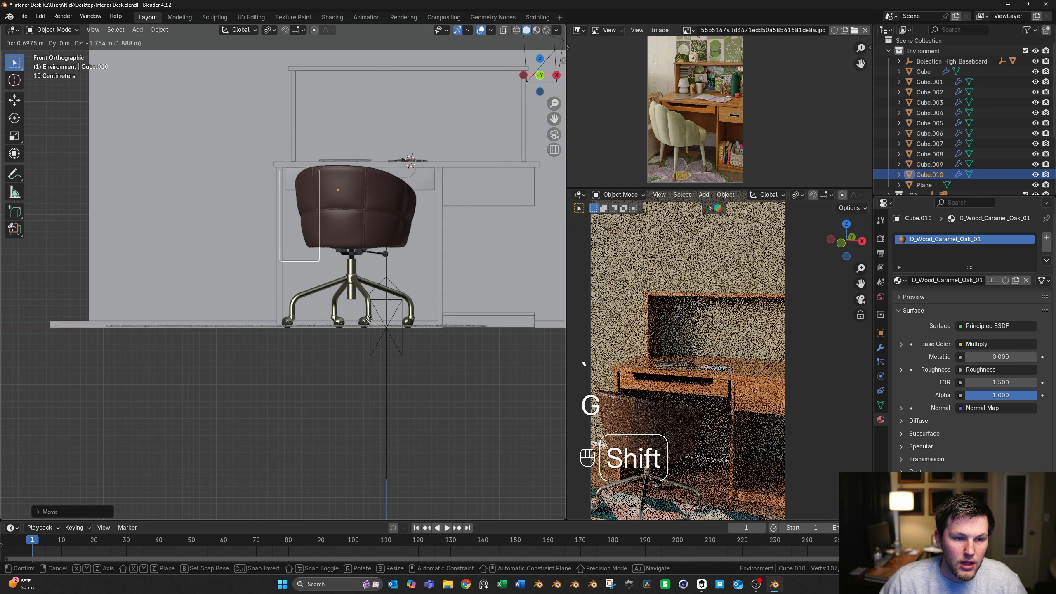
left_click(339, 246)
With X-ray on, stretch the panel's right side along X to the desk's right end
key("Tab")
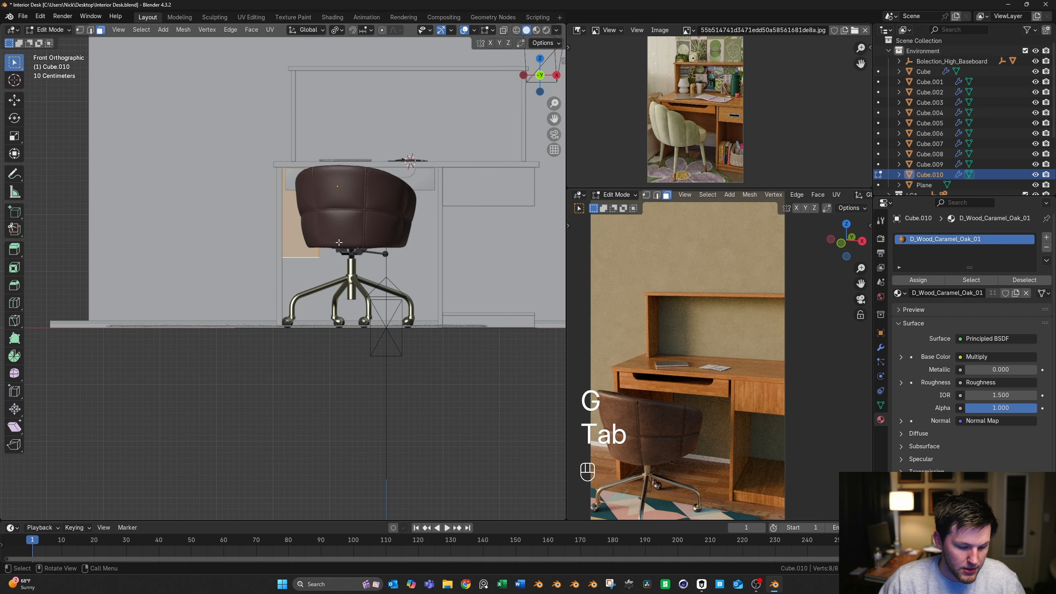
key("alt+z")
key("g")
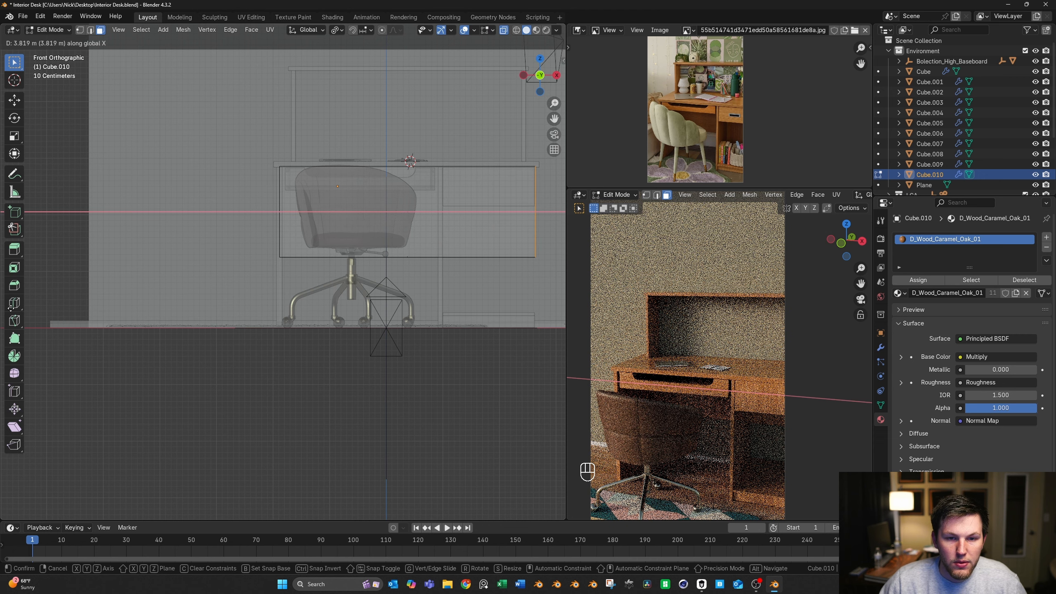
left_click(388, 280)
Extend the back panel's bottom edge down along Z to just above the floor and return to Object Mode
left_click(520, 258)
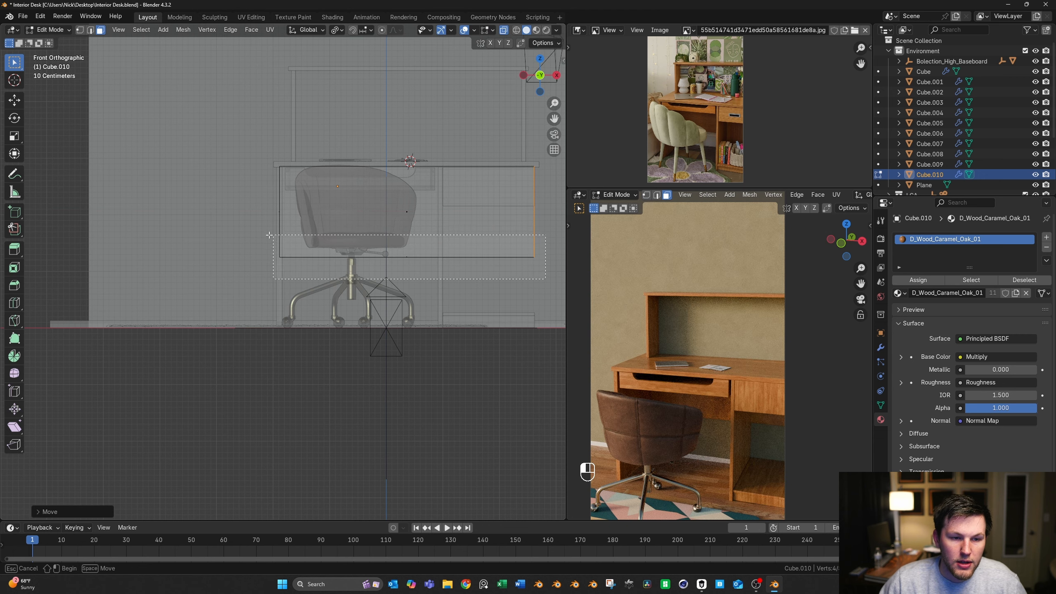
key("g")
key("z")
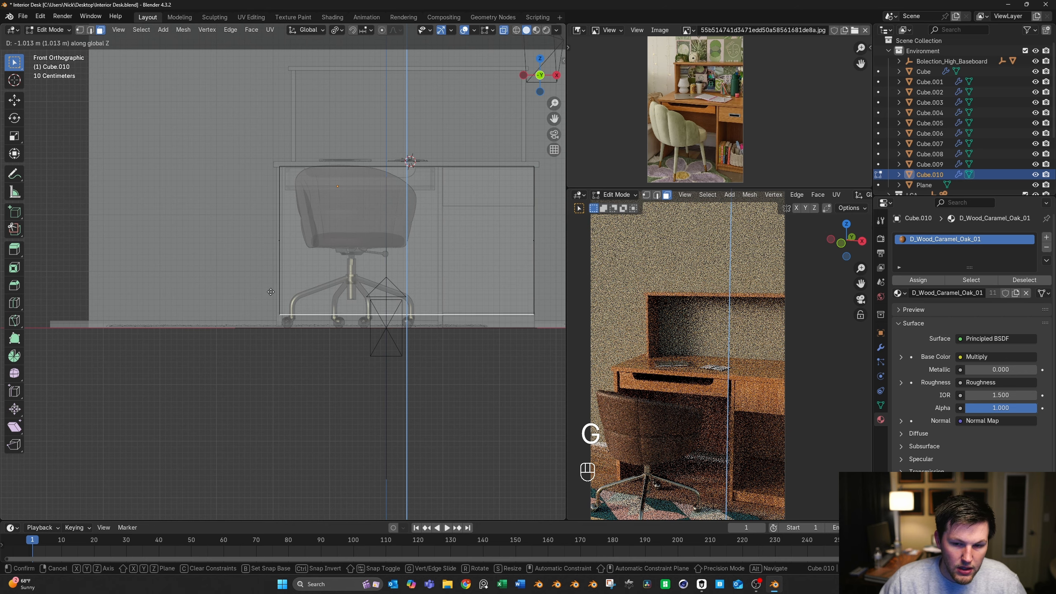
left_click(271, 296)
scroll(336, 304, "up", 3)
middle_click_drag(336, 304, 273, 216, "shift")
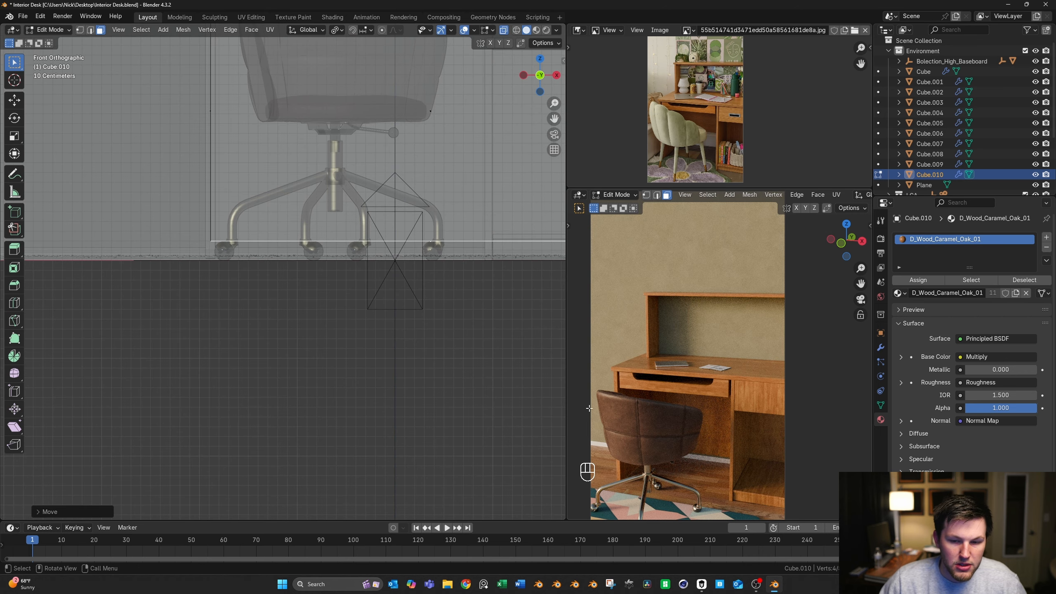
key("g")
left_click(451, 206)
scroll(452, 206, "down", 1)
key("Tab")
scroll(473, 245, "down", 1)
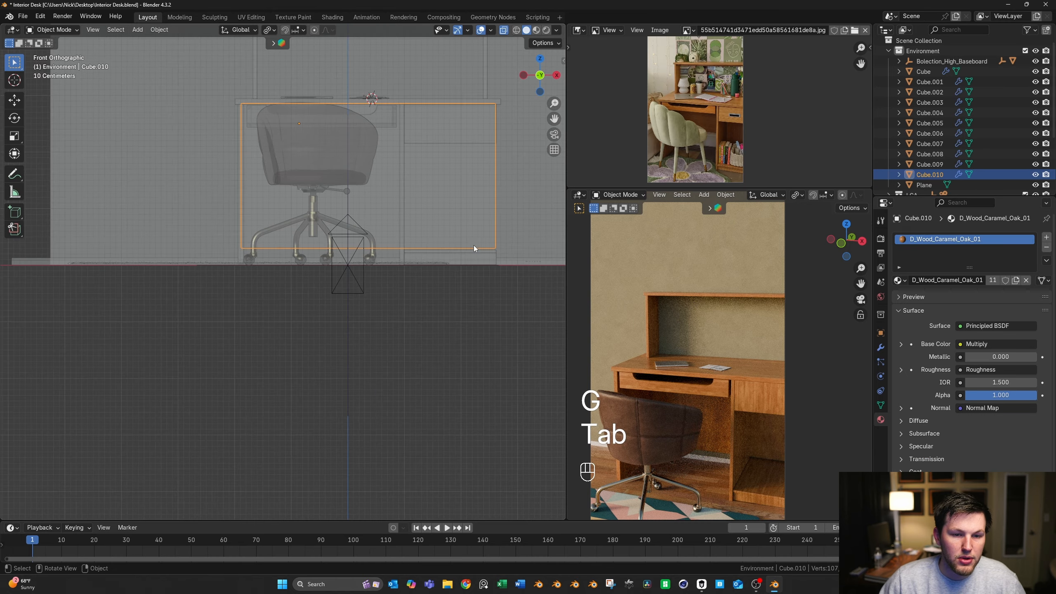
Scale up the Bolection_High_Baseboard object at the foot of the wall
middle_click_drag(473, 245, 412, 274)
left_click(338, 333)
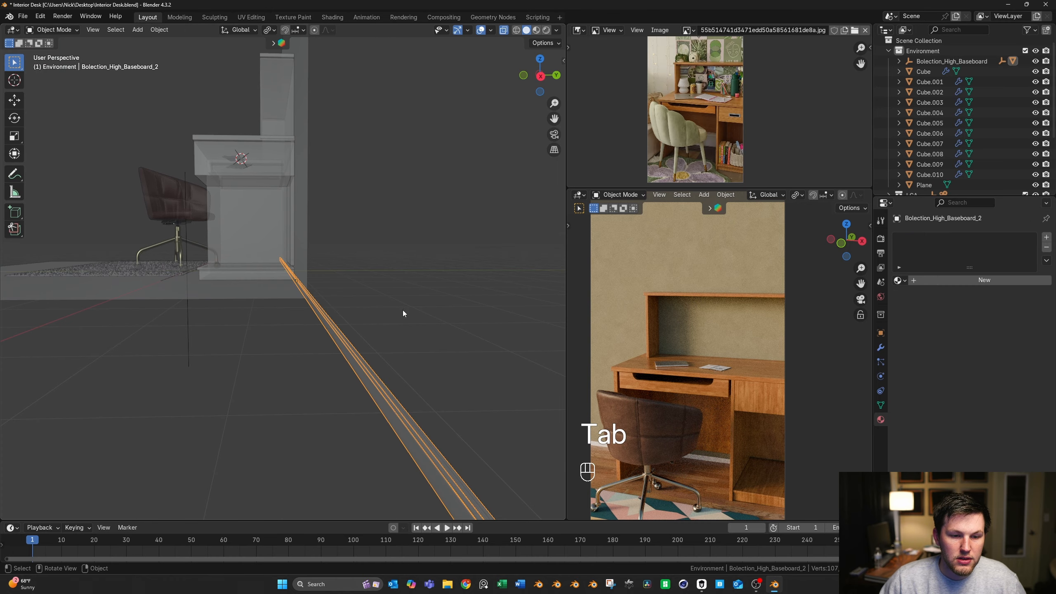
key("s")
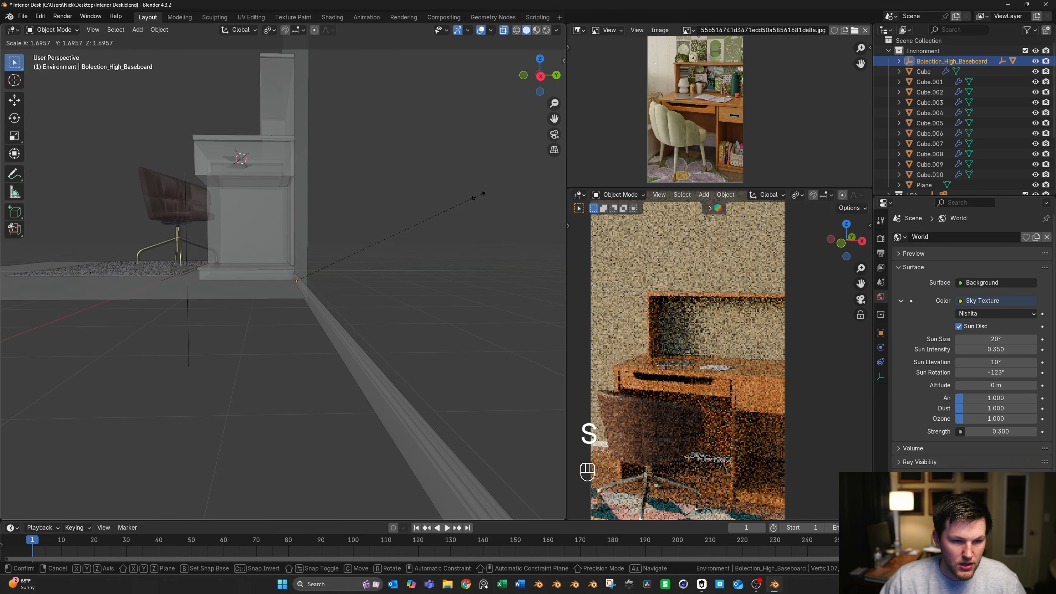
left_click(389, 245)
Shift the baseboard slightly along Y against the wall and raise it along Z above the floor
key("grave")
middle_click_drag(424, 249, 405, 289)
key("g")
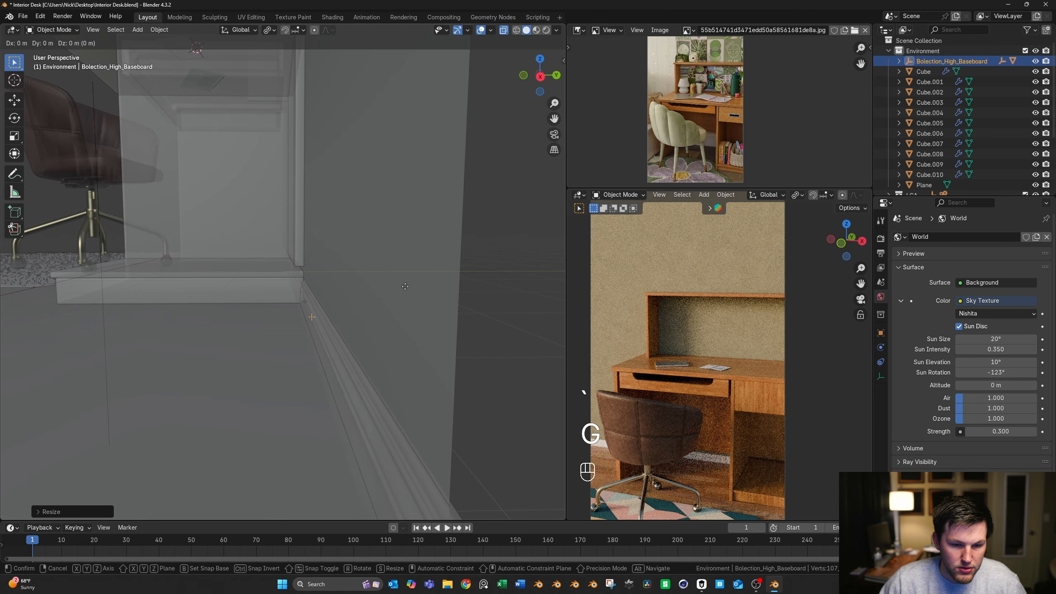
middle_click(391, 285)
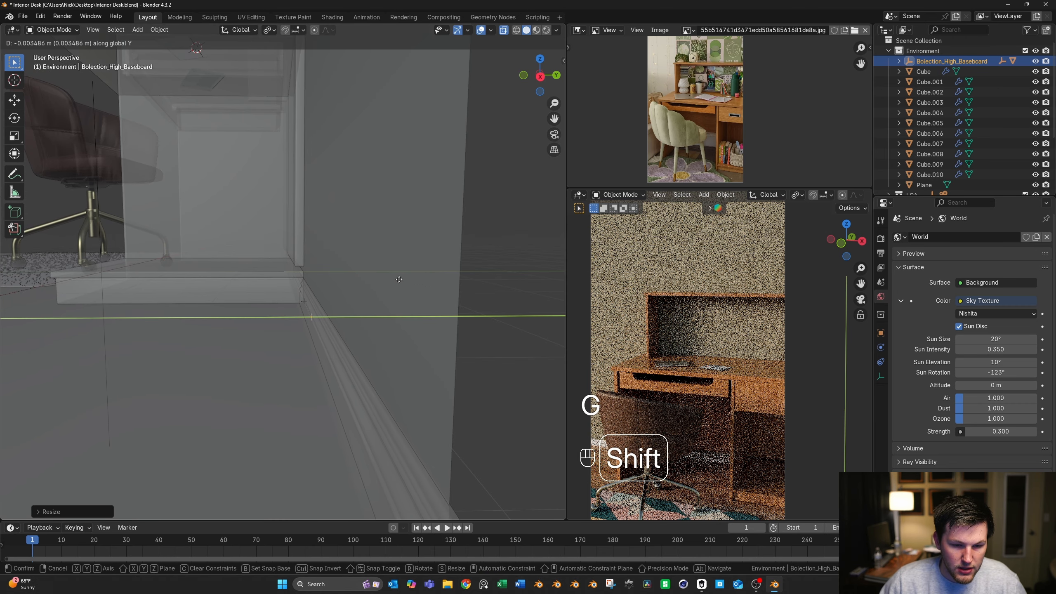
left_click(403, 281)
middle_click_drag(406, 282, 417, 264)
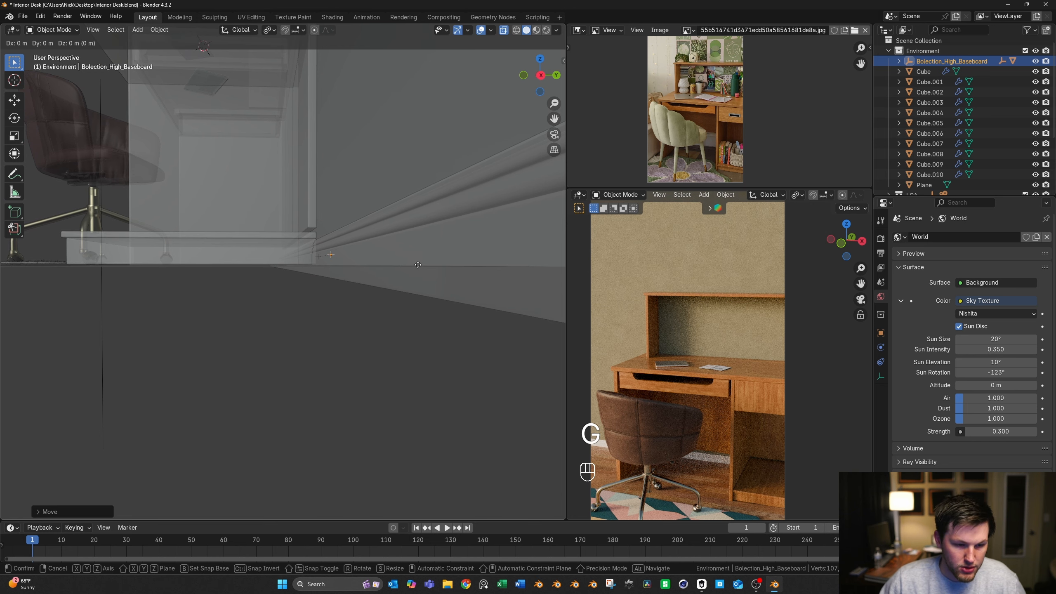
key("g")
middle_click(419, 266)
left_click(413, 144)
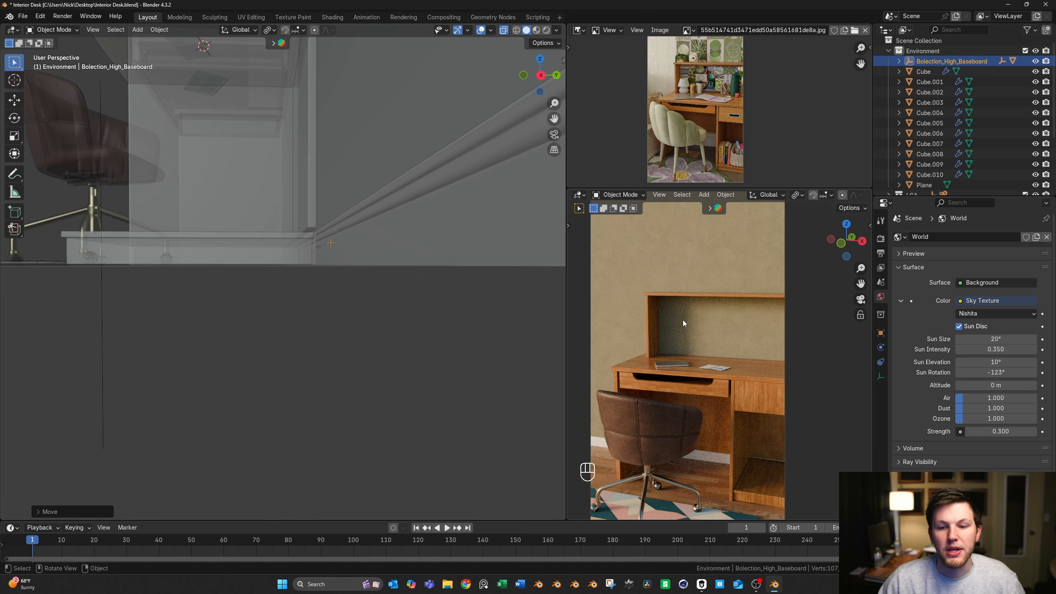
Compare the rendered desk with the whole reference photo and open the iMeshh asset library
middle_click_drag(667, 290, 706, 329, "shift")
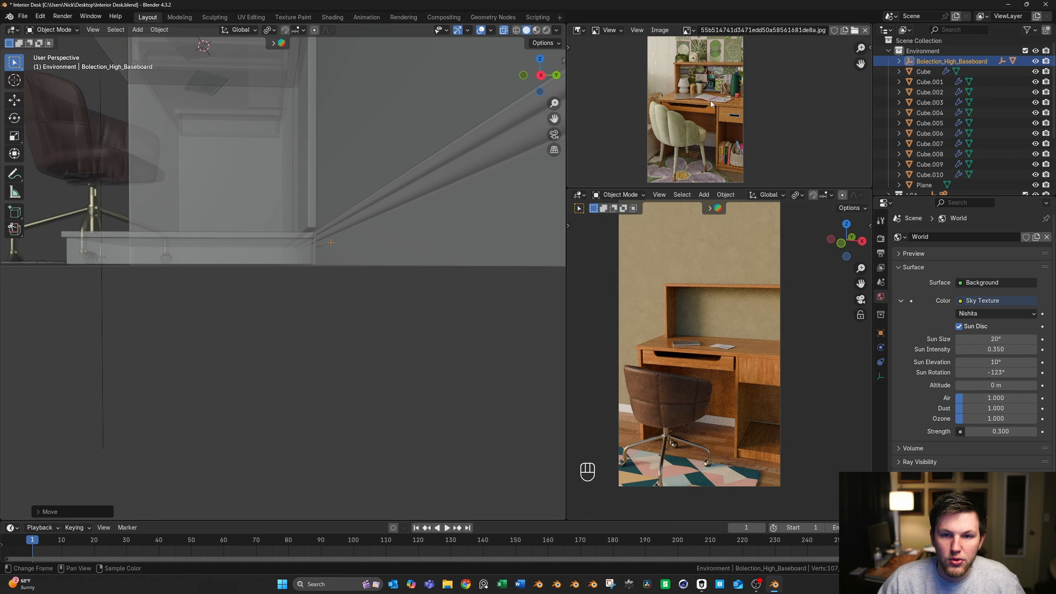
scroll(710, 101, "down", 2)
scroll(740, 332, "up", 1)
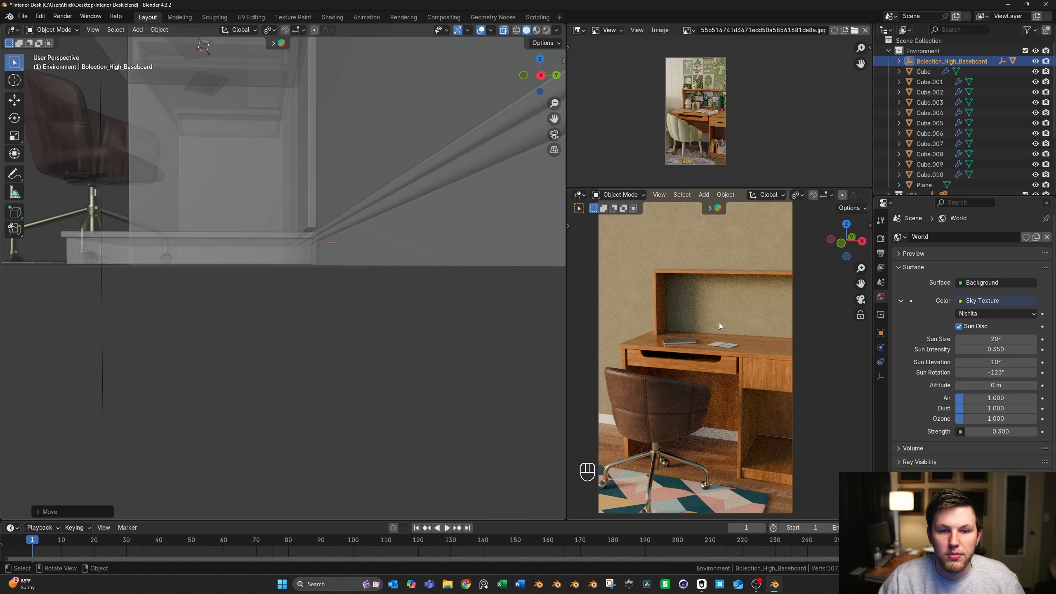
key("n")
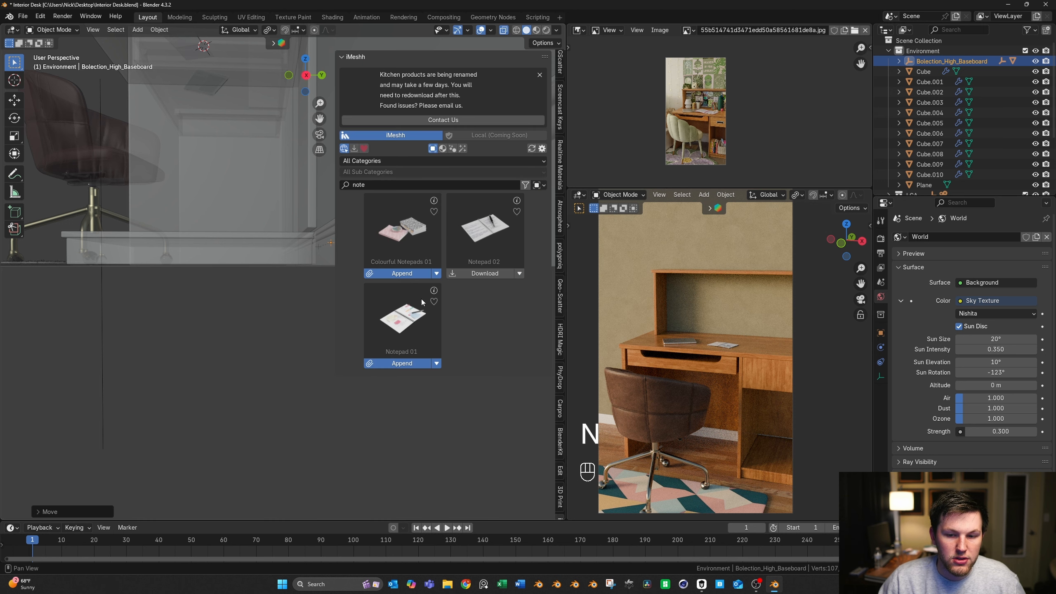
key("Escape")
key("Escape")
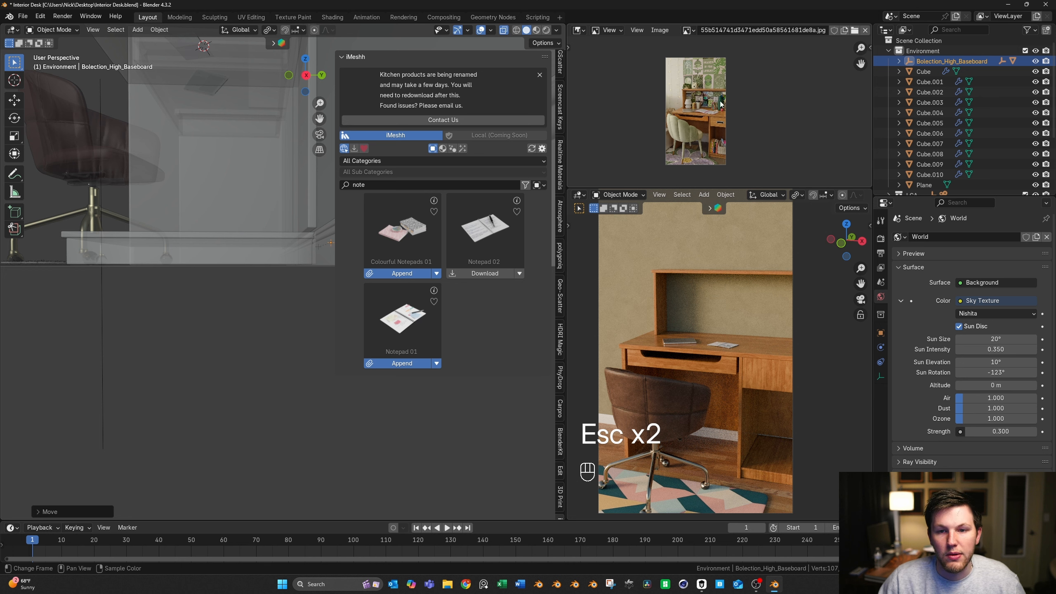
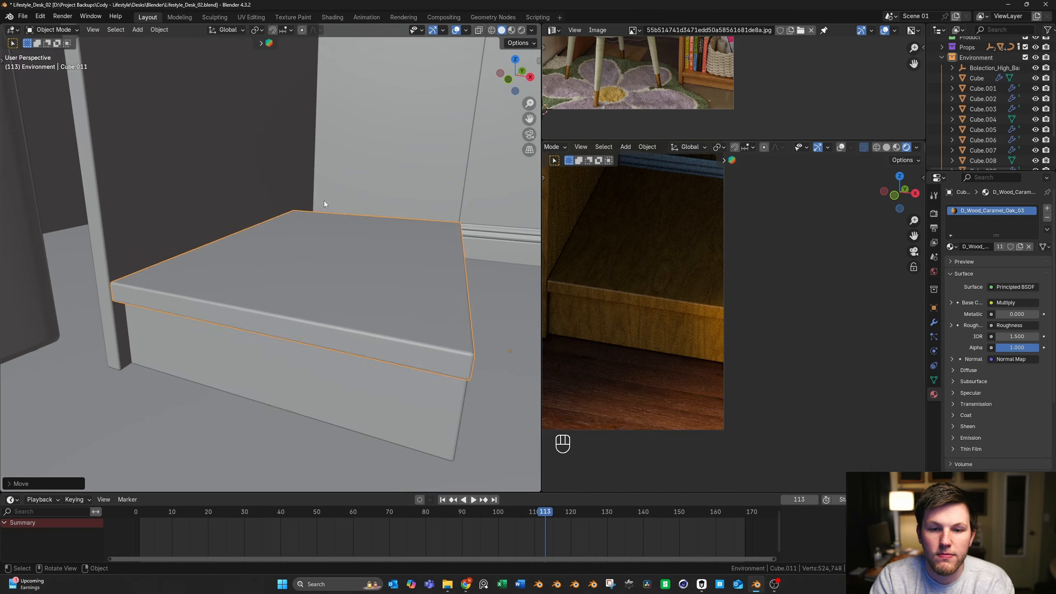
Move the selected Cube.005 and Cube.007 desk parts slightly along Y toward the wall
scroll(323, 201, "down", 5)
key("g")
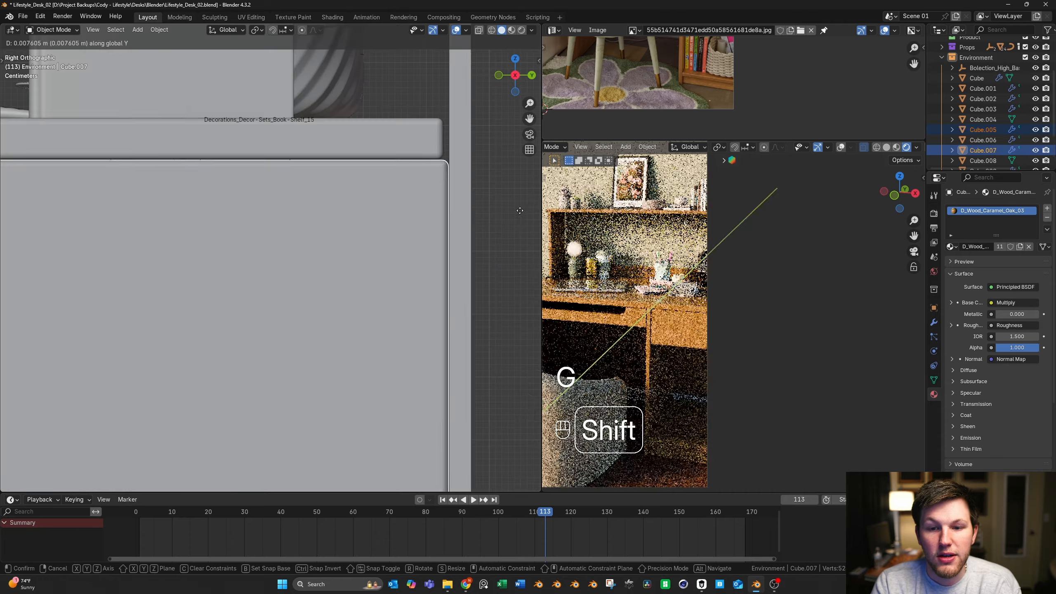
left_click(477, 245)
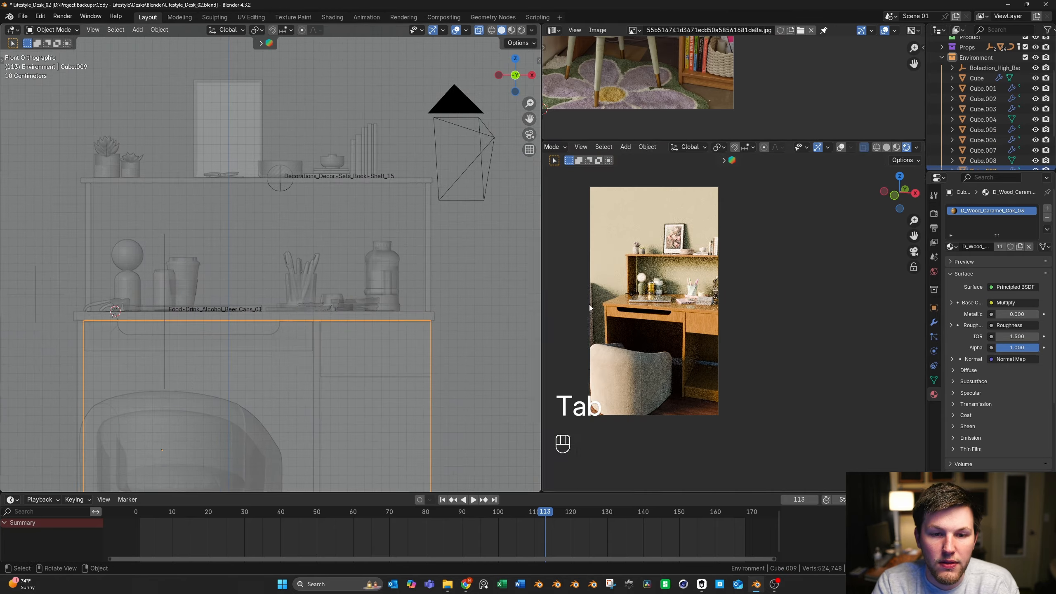
Append the Geometric Rug 01 asset from iMeshh and put its collection inside Props
scroll(634, 86, "down", 3)
key("n")
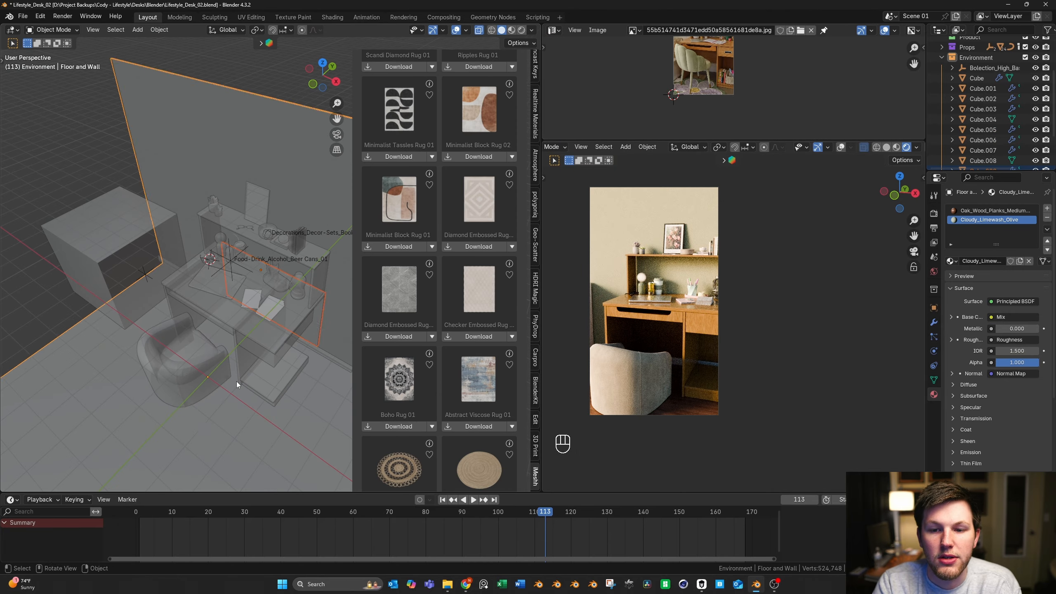
scroll(417, 268, "down", 3)
left_click(410, 389)
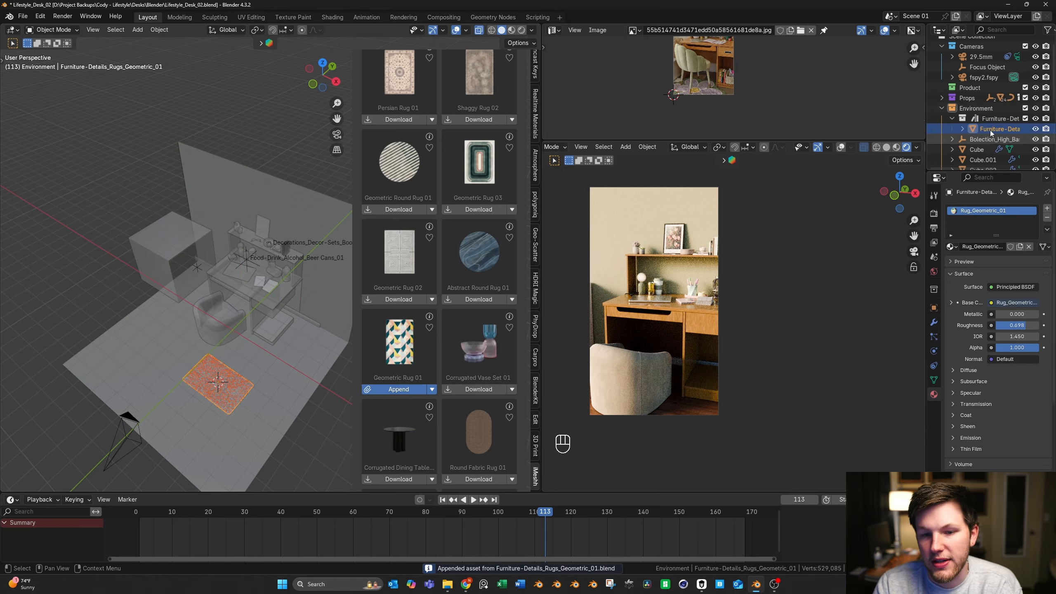
left_click(952, 126)
Scale the rug to 1.5, rotate it to 90° about Z, and place it in front of the desk
left_click(218, 381)
key("s")
key("KP_7")
key("g")
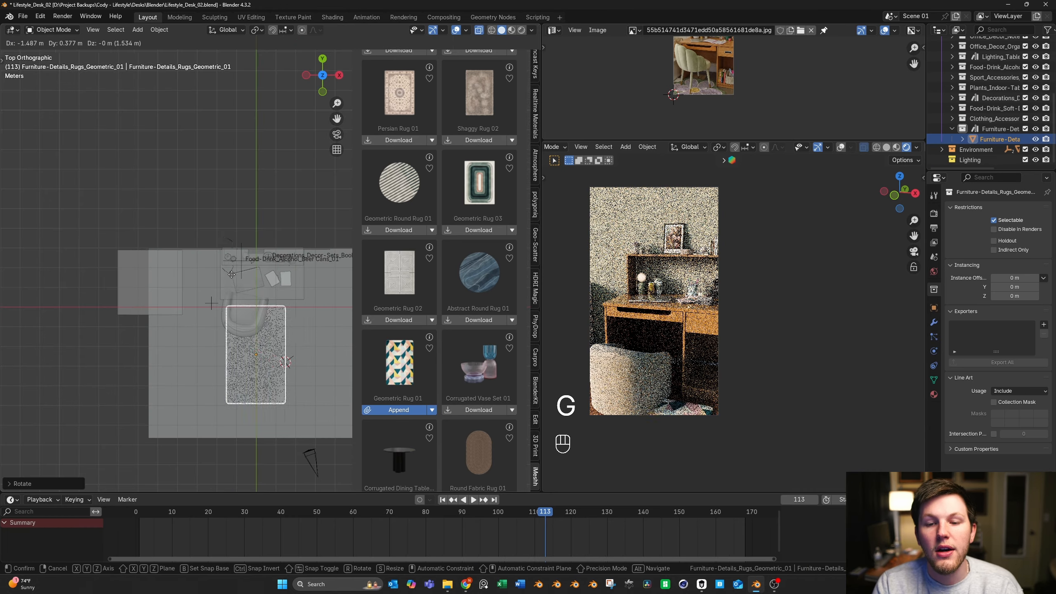
left_click(257, 353)
Lower the rug onto the floor to a Z location of about -0.035 m and turn it to 180° about Z
key("KP_3")
scroll(112, 384, "up", 9)
key("g")
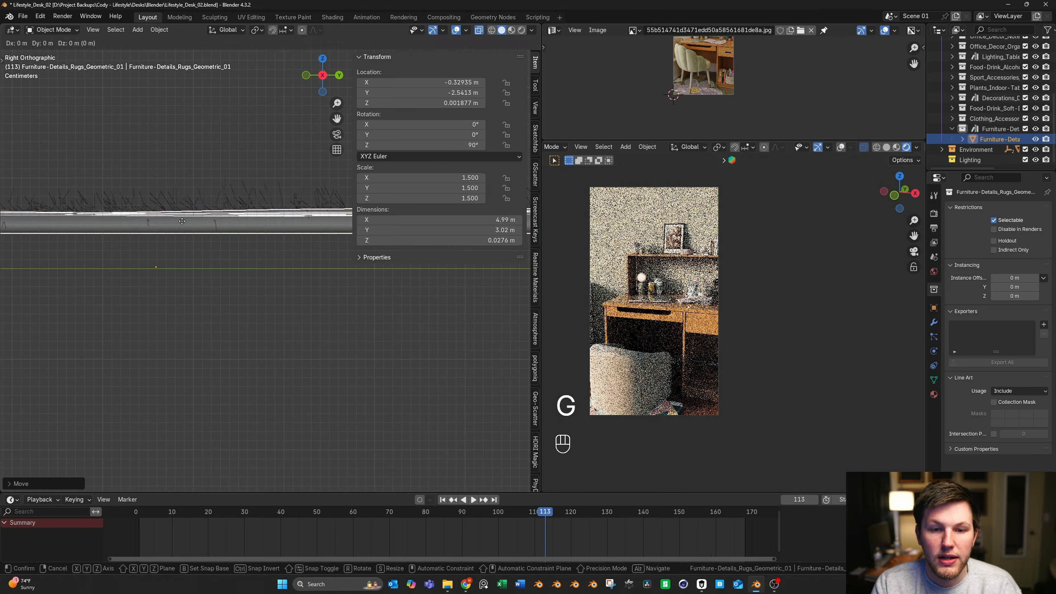
key("KP_Decimal")
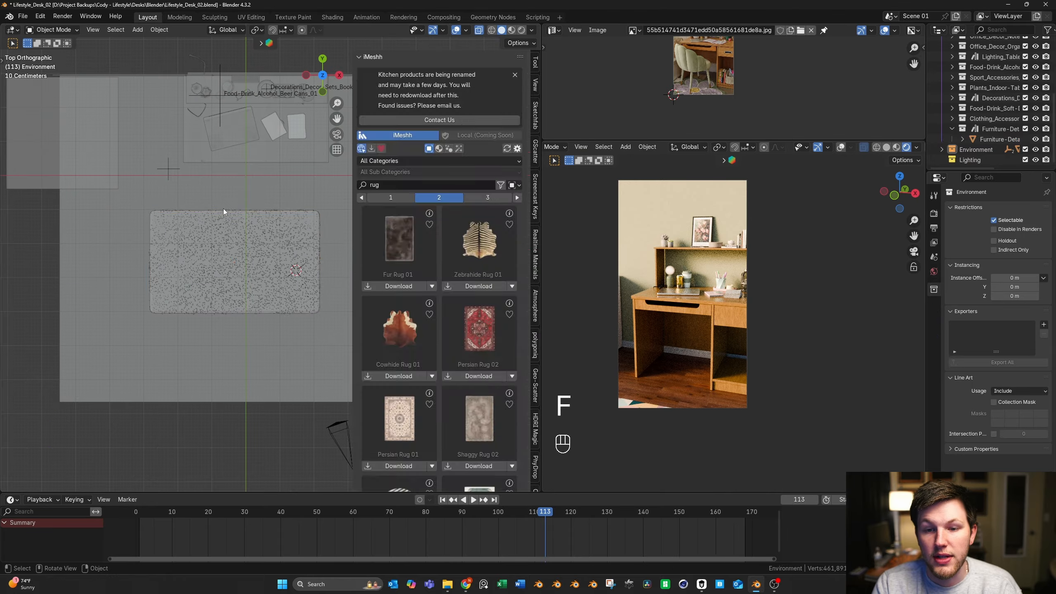
Reposition the rug on the floor to about X -0.826 m, Y -1.753 m
key("g")
left_click(736, 320)
middle_click_drag(281, 244, 420, 198)
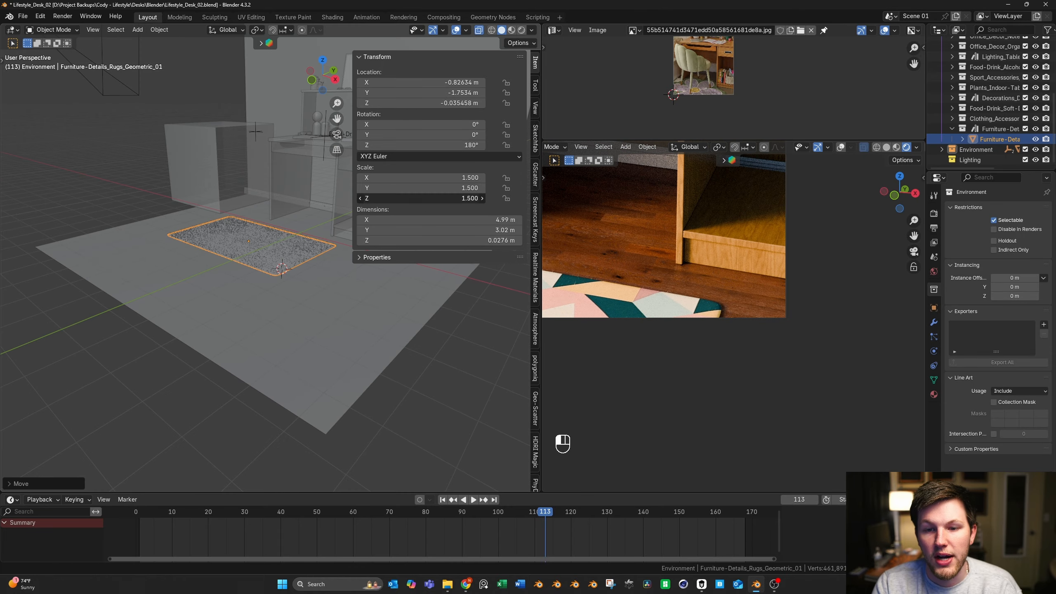
Enlarge the reference photo's area and compare its desk accessories and layout with the rendered scene
middle_click_drag(306, 222, 317, 243)
middle_click_drag(655, 245, 693, 283, "shift")
scroll(693, 283, "down", 6)
scroll(702, 83, "up", 5)
middle_click_drag(698, 87, 806, 89)
left_click_drag(706, 141, 706, 395)
middle_click_drag(187, 109, 204, 132)
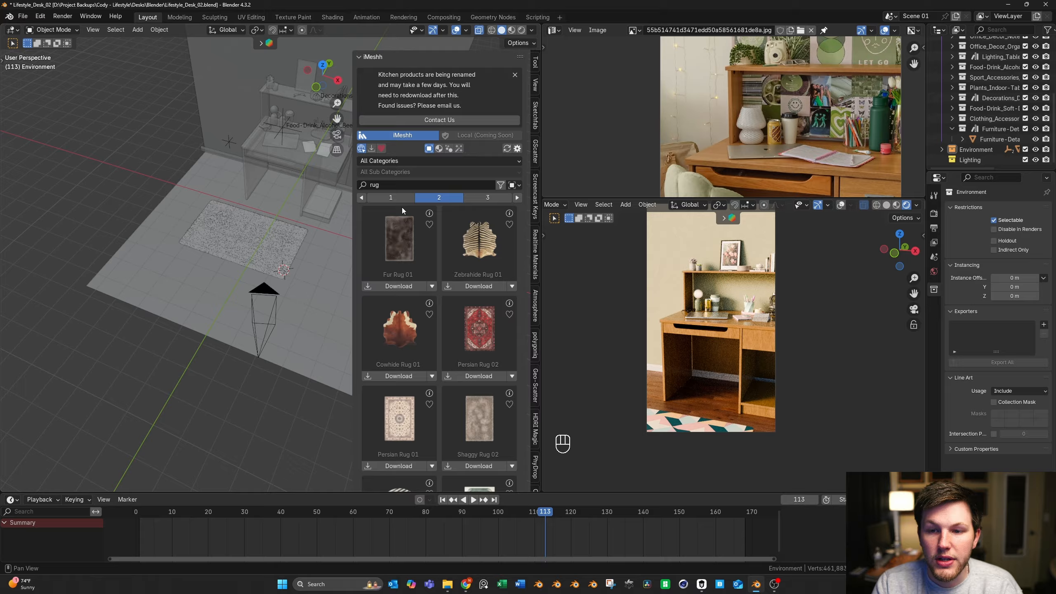
Turn the geometric rug to 90° about Z and move it on the floor in front of the desk
key("KP_Decimal")
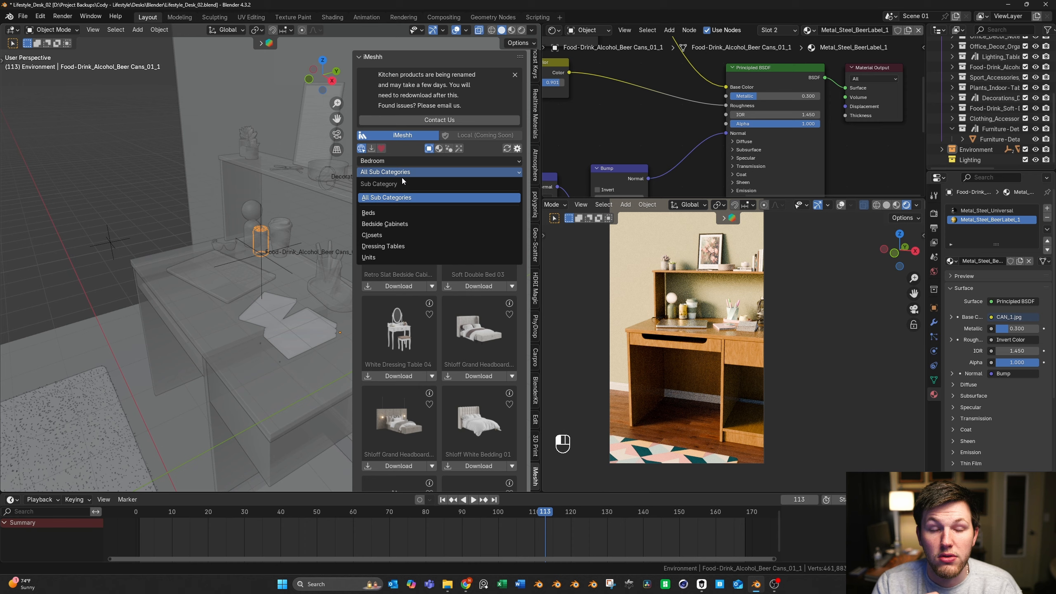
left_click(440, 254)
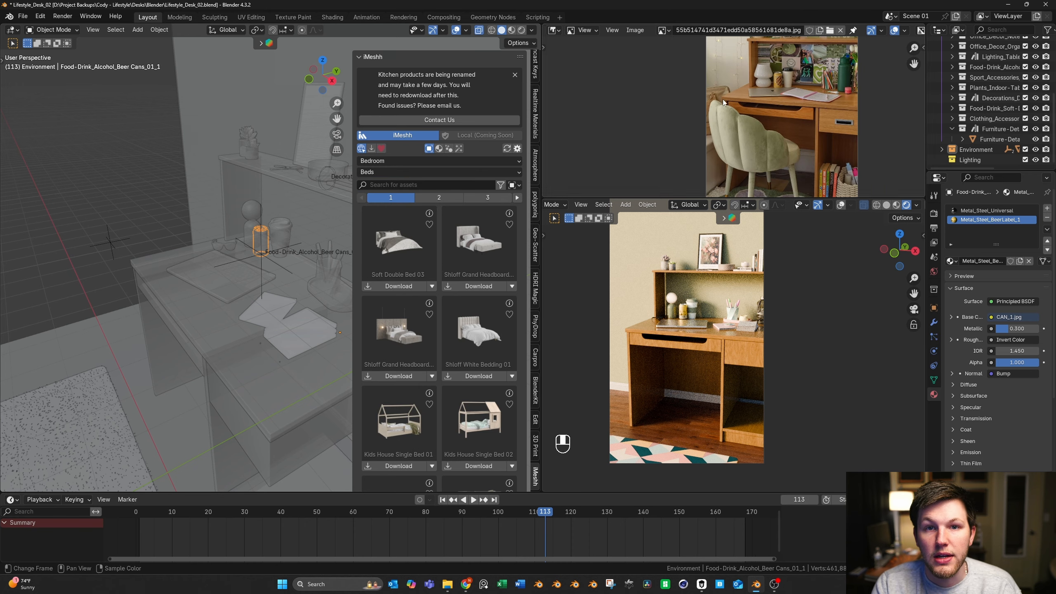
scroll(417, 279, "down", 10)
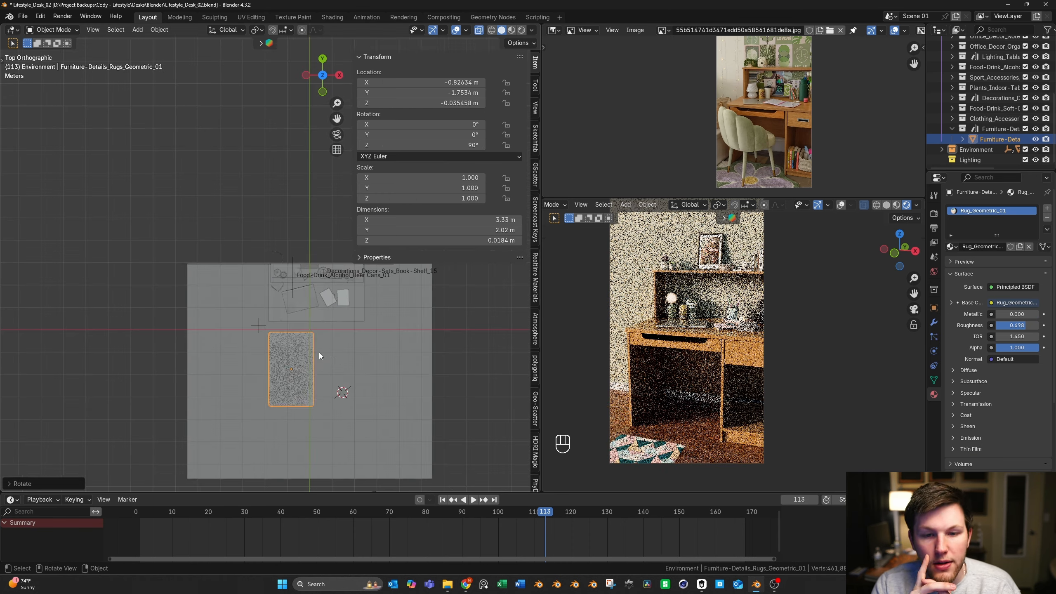
key("g")
left_click(322, 278)
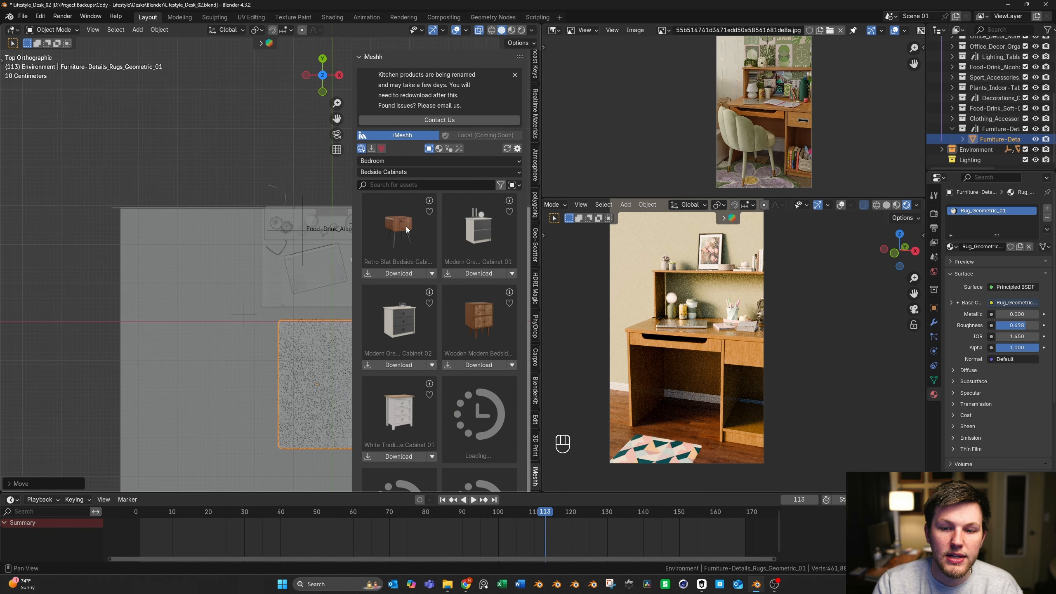
Add the Two Drawer bedside cabinet from the iMeshh library, scale it up and place it beside the desk
scroll(489, 349, "down", 5)
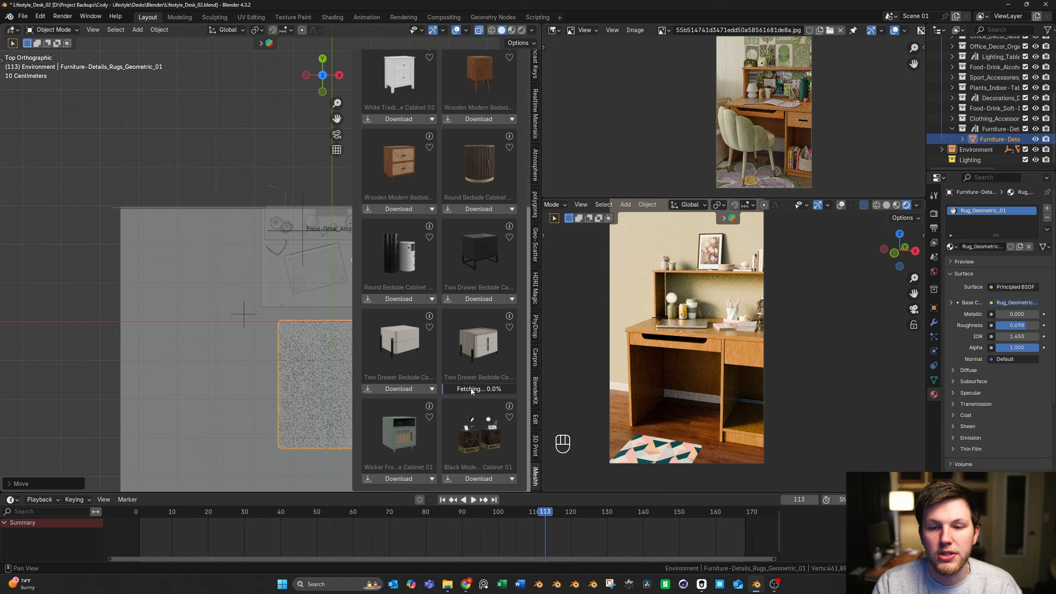
left_click_drag(964, 76, 963, 74)
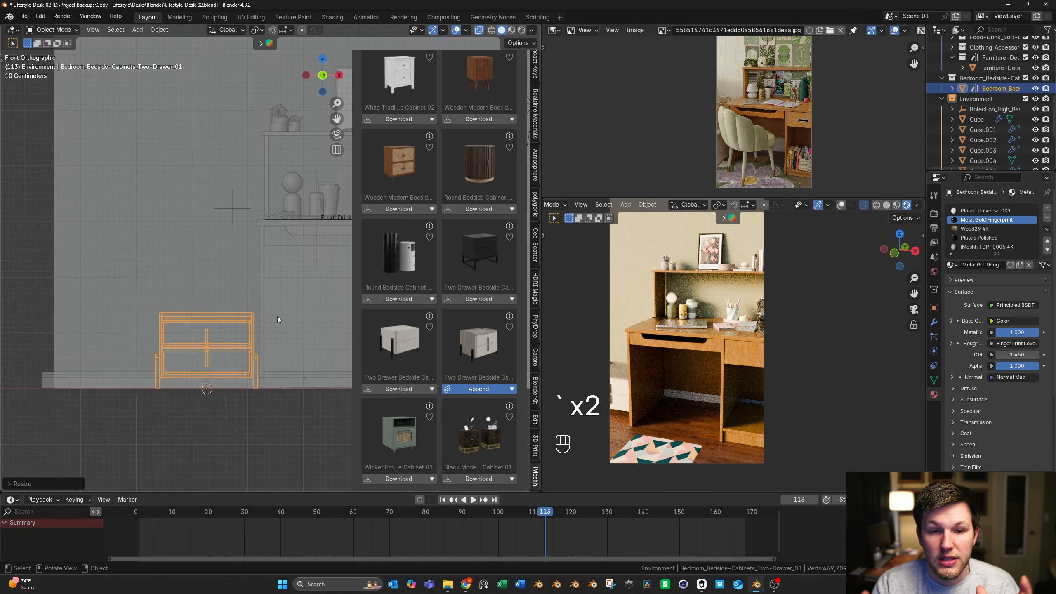
key("g")
middle_click(258, 320)
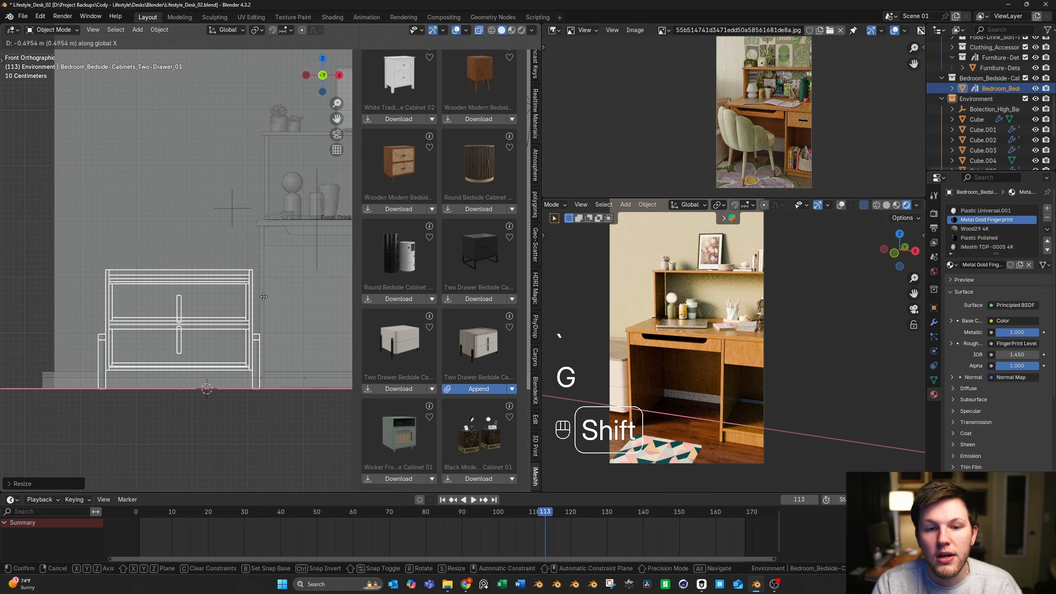
left_click(559, 335)
Examine the wall art in the reference photo and browse the iMeshh library's Decorations category for picture frames
scroll(796, 137, "up", 5)
scroll(474, 235, "up", 12)
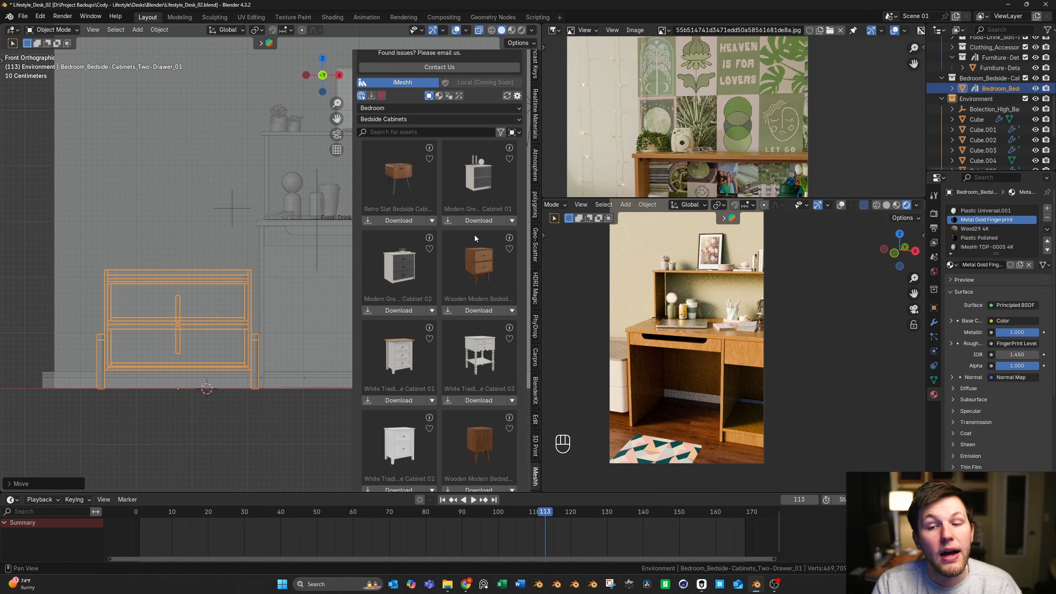
scroll(474, 235, "up", 3)
left_click(393, 161)
left_click(387, 257)
left_click(395, 172)
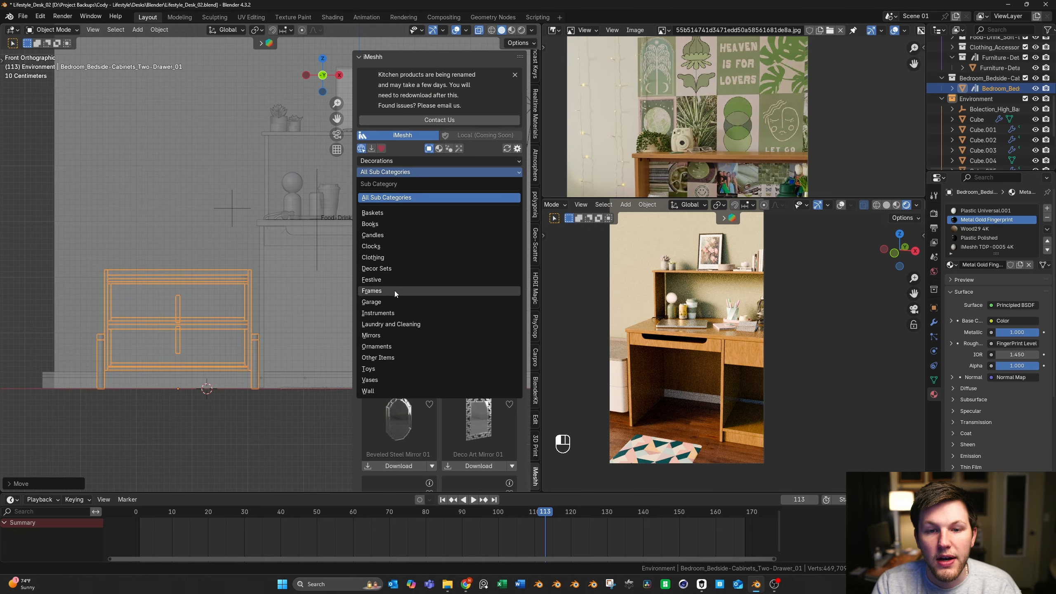
left_click(392, 392)
left_click(403, 170)
left_click(387, 187)
scroll(452, 375, "down", 10)
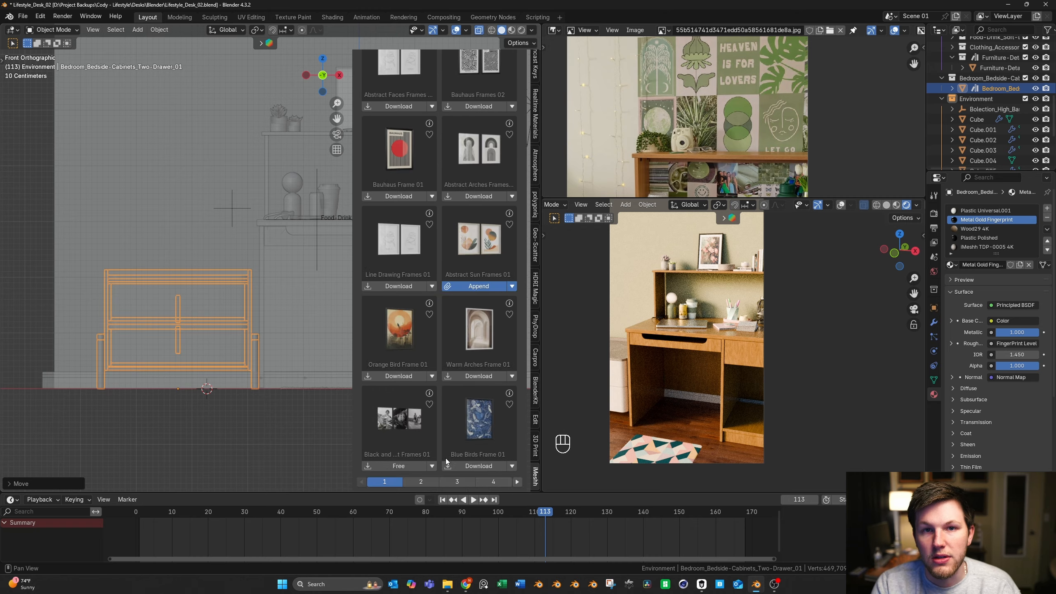
Add Plant Frames 02 and position the framed pair on the wall above the desk hutch
left_click(478, 251)
scroll(211, 245, "up", 6)
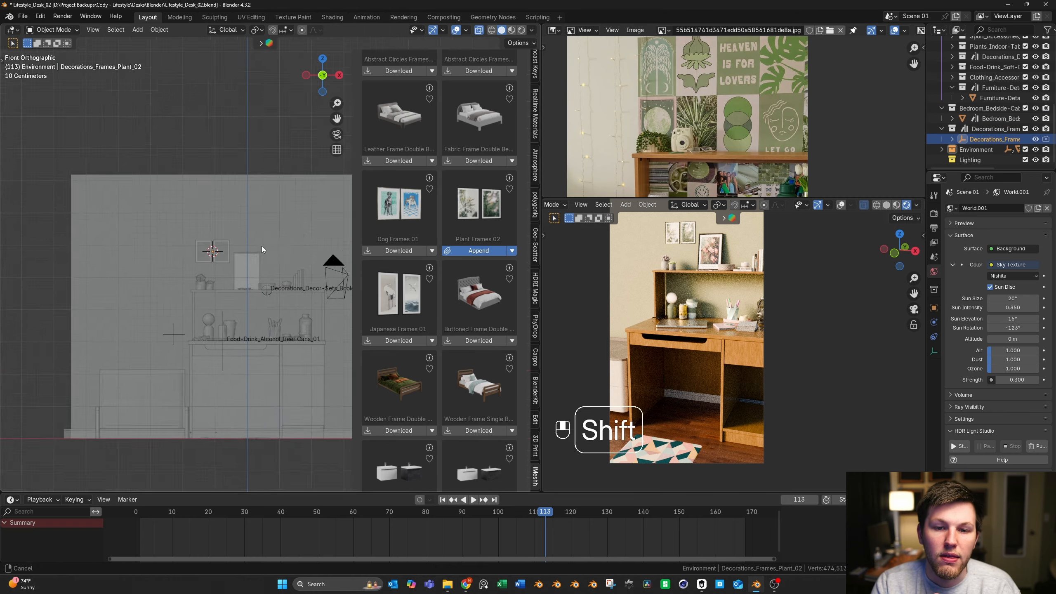
key("g")
left_click(211, 210)
left_click(300, 275)
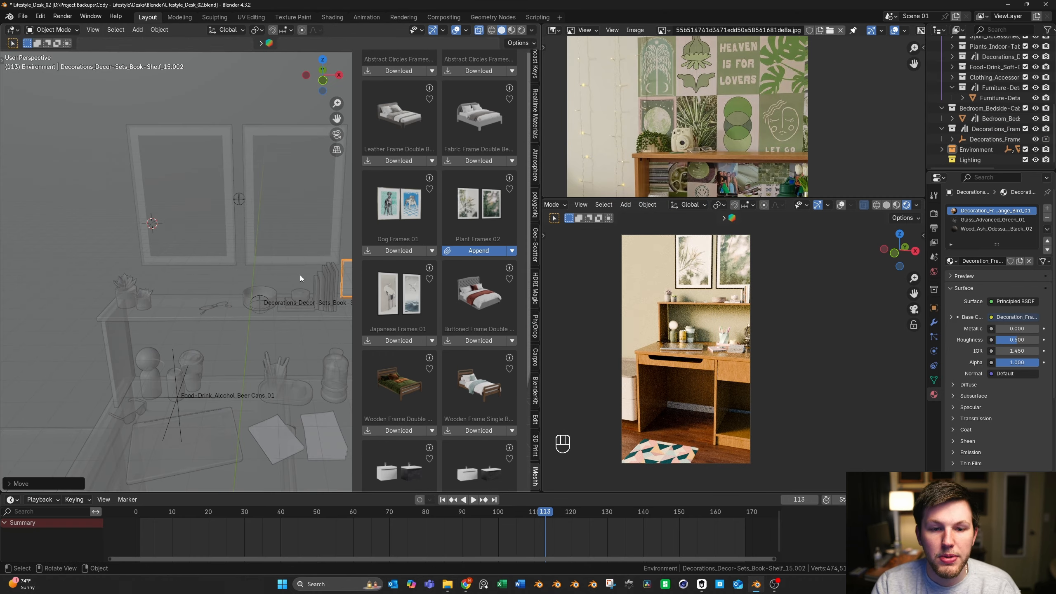
key("Escape")
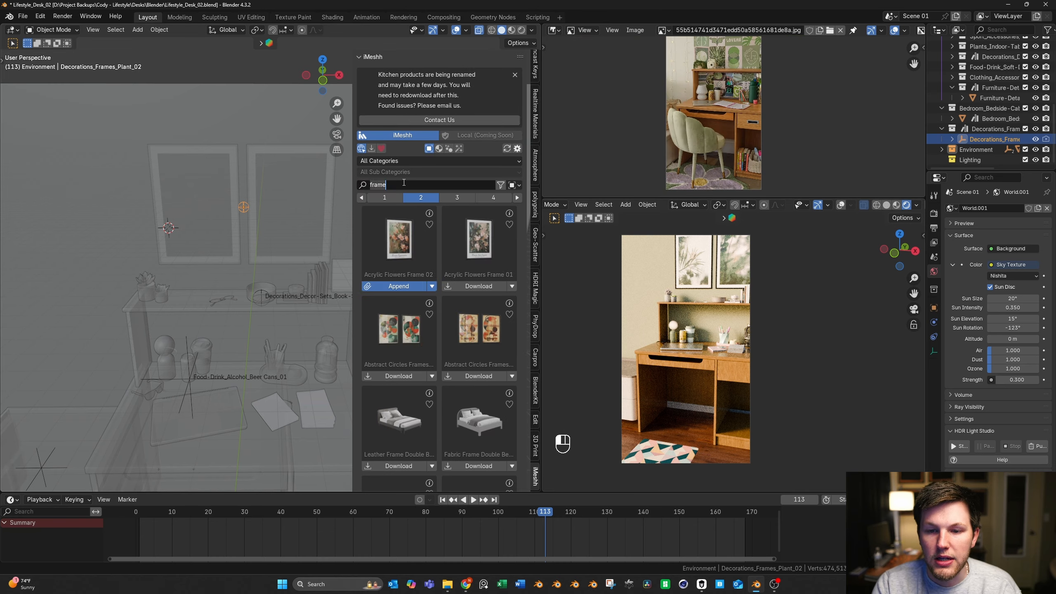
Add the Leather Gold Office Chair 01, then scale, rotate and place it in front of the desk
scroll(470, 271, "down", 8)
scroll(470, 271, "down", 8)
middle_click_drag(208, 374, 252, 445, "shift")
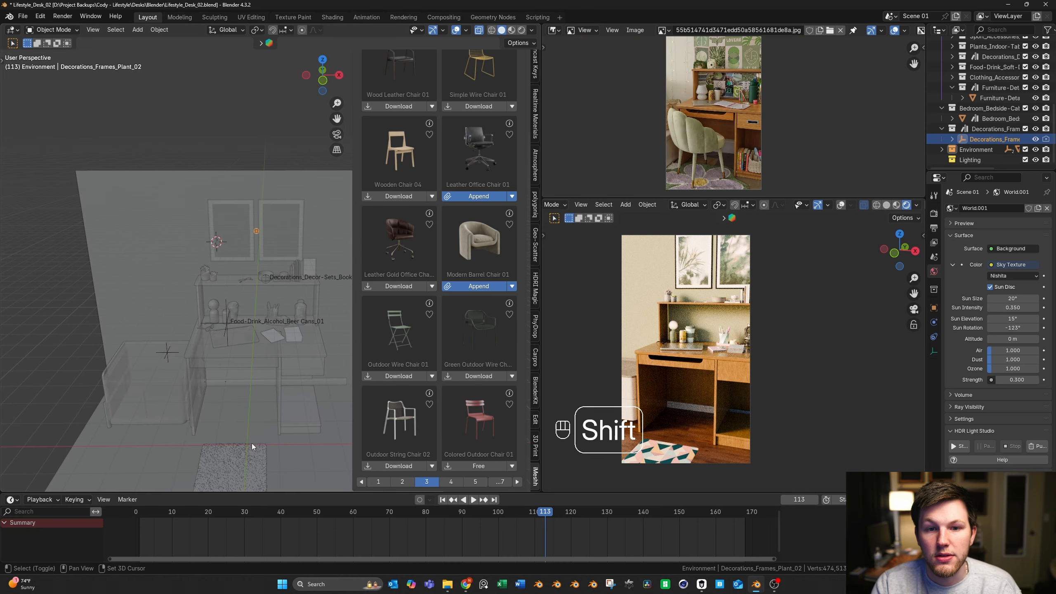
left_click(407, 287)
key("r")
key("r")
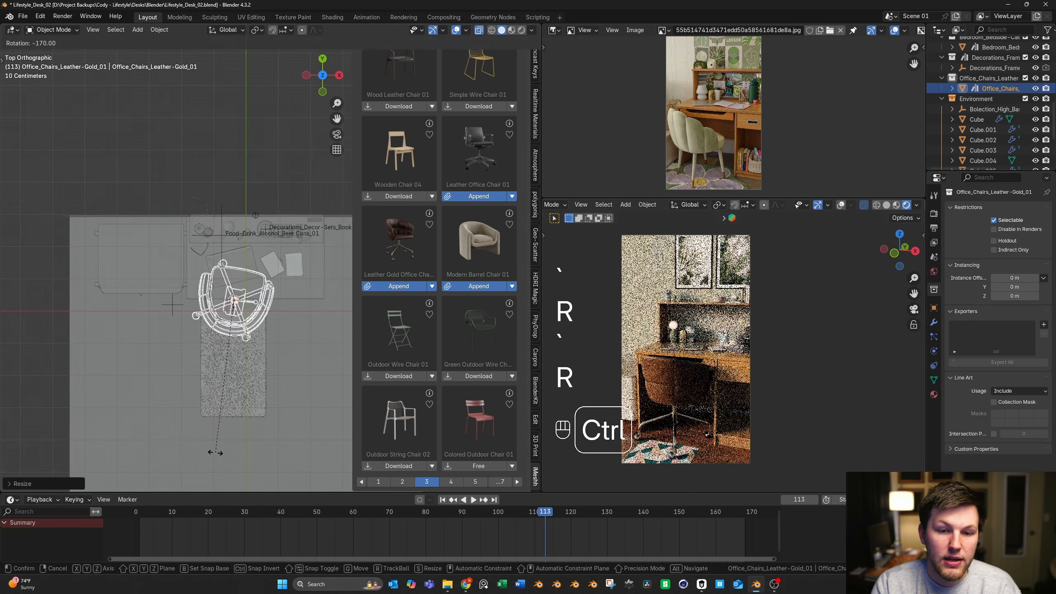
key("g")
key("s")
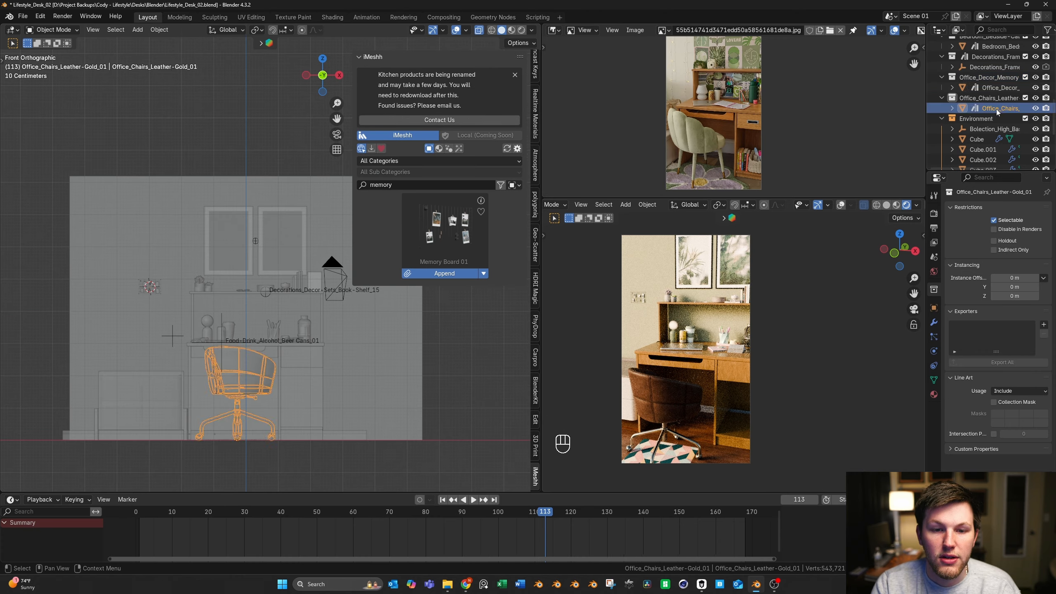
Scale the Memory Board 01 and position it against the hutch's back panel above the desktop
left_click(1000, 87)
scroll(266, 311, "up", 2)
key("g")
key("s")
key("g")
left_click(291, 368)
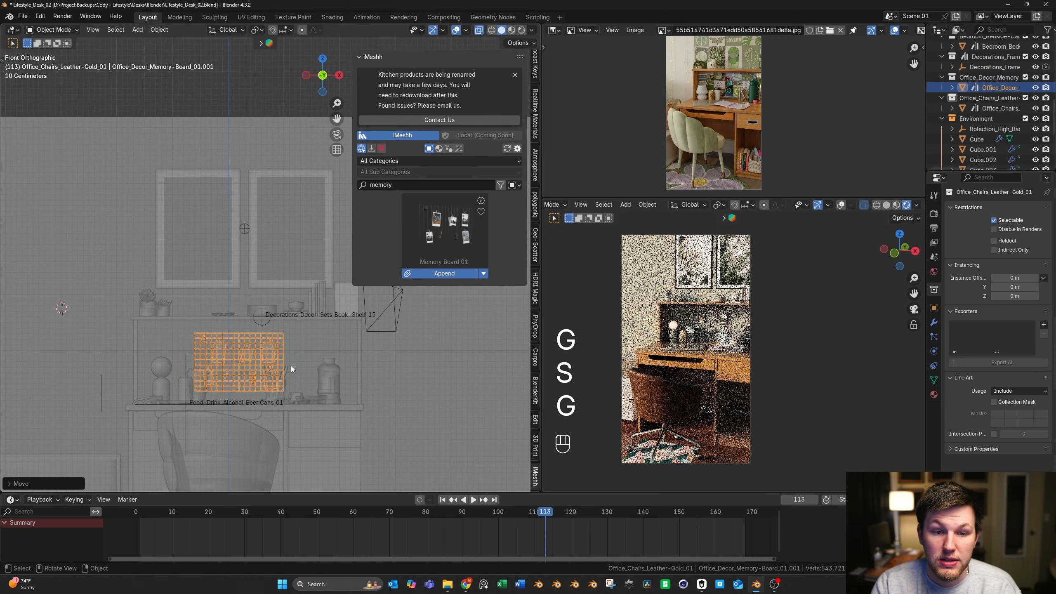
left_click(277, 368)
middle_click_drag(277, 367, 316, 333)
Add Monstera Floor Plant 02, then enlarge, rotate and place it on the cabinet beside the desk
scroll(452, 261, "down", 5)
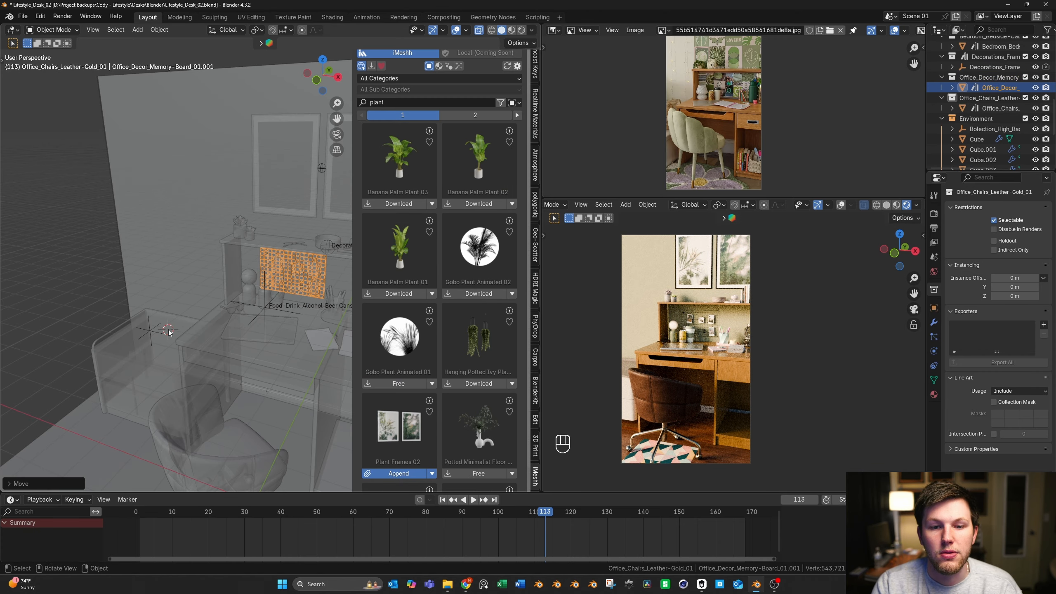
left_click(478, 295)
left_click(478, 295)
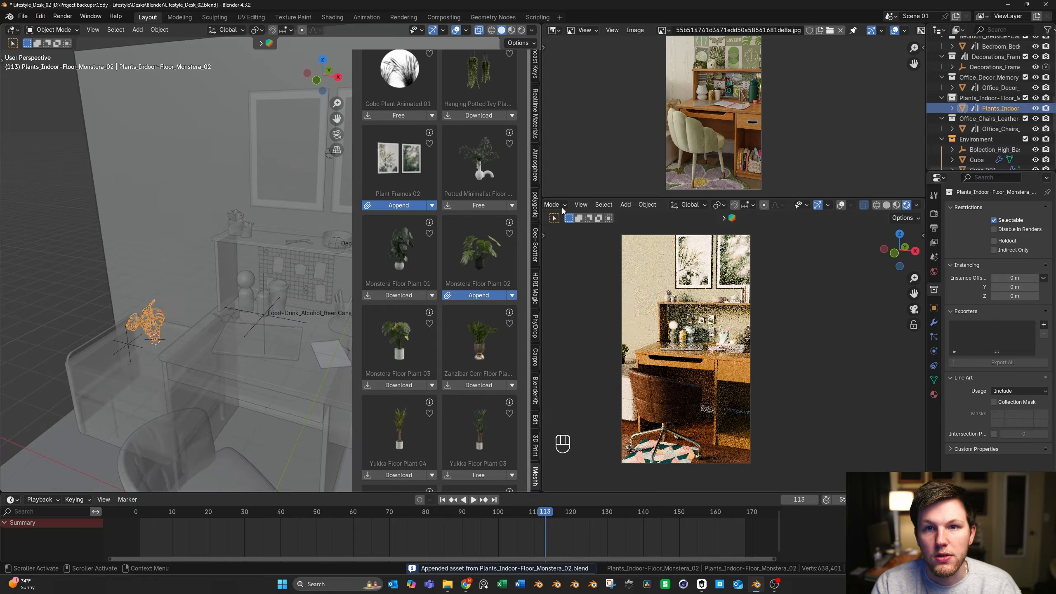
key("s")
key("s")
key("grave")
key("r")
left_click(264, 241)
key("g")
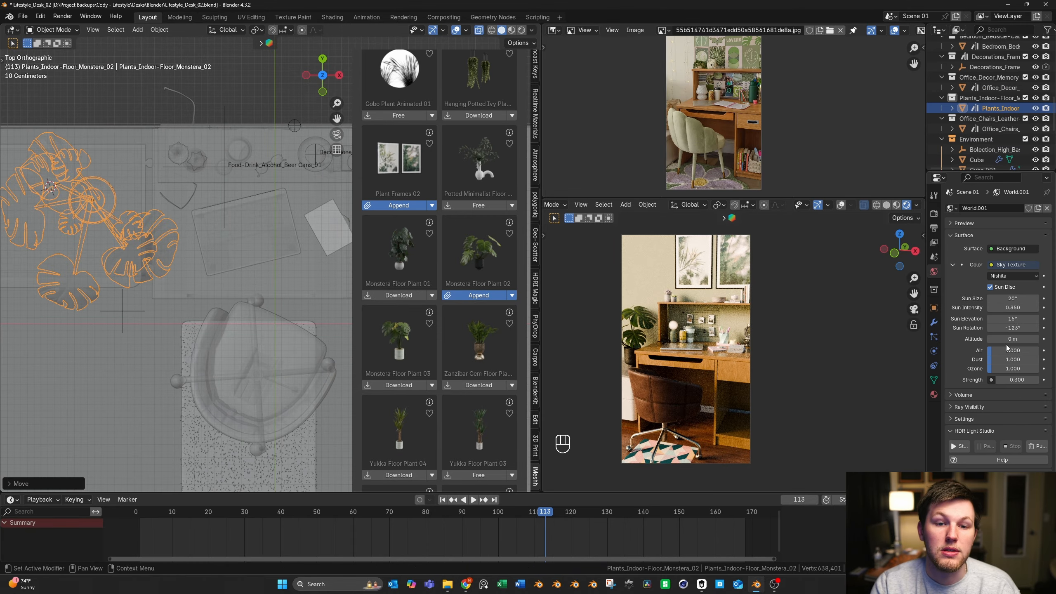
Scale the rug to 2 in X and Y and move it on the floor beneath the office chair
left_click(200, 458)
key("KP_Decimal")
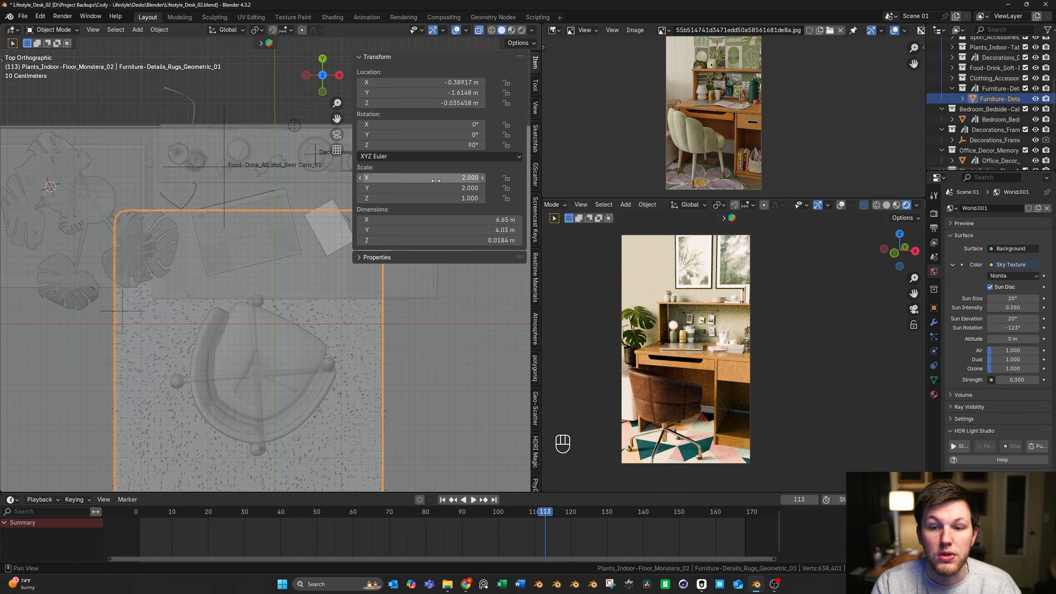
key("g")
left_click(451, 253)
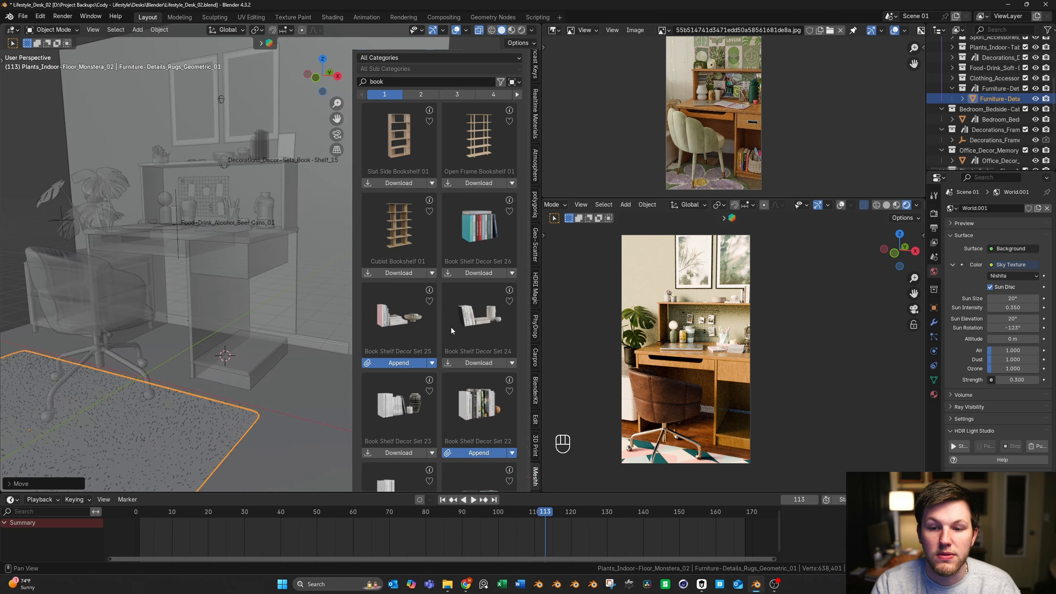
Add Book Shelf Decor Set 25, then move and scale it inside the desk's lower open compartment
left_click(398, 363)
key("KP_1")
key("z")
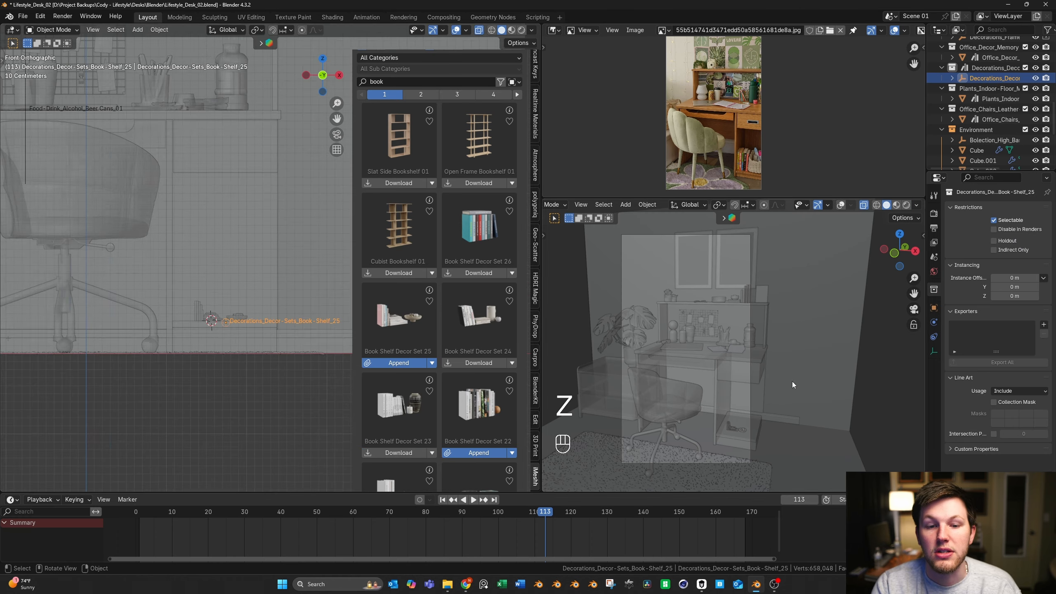
key("g")
left_click(284, 286)
key("s")
Separate the small decorative piece from the book set and move it onto the cabinet beside the desk
middle_click_drag(284, 287, 304, 395)
key("Tab")
key("p")
left_click(177, 390)
key("grave")
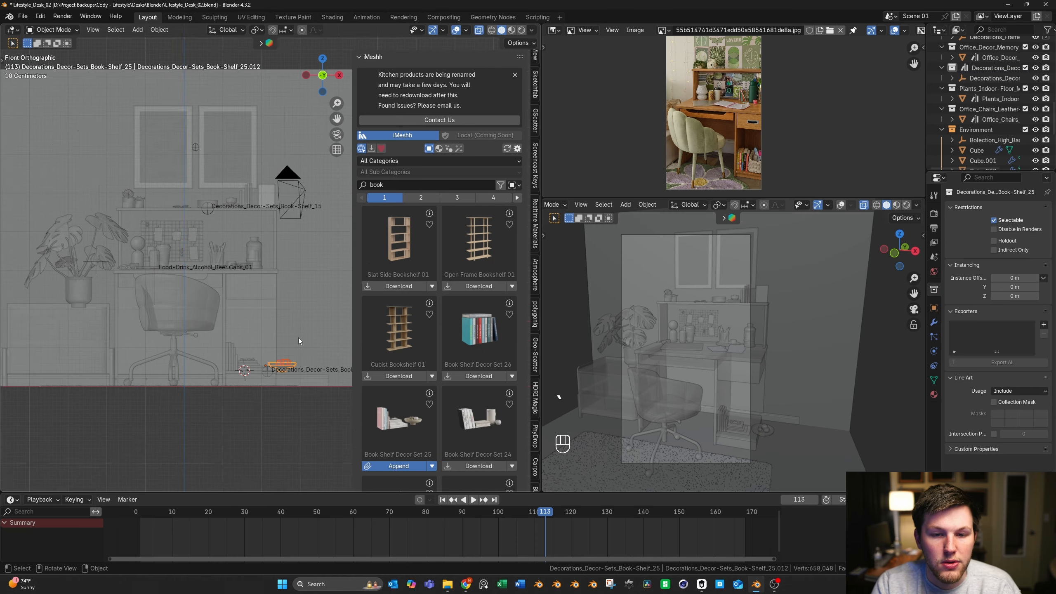
key("g")
key("g")
left_click(96, 270)
key("KP_7")
key("KP_Decimal")
scroll(726, 127, "up", 4)
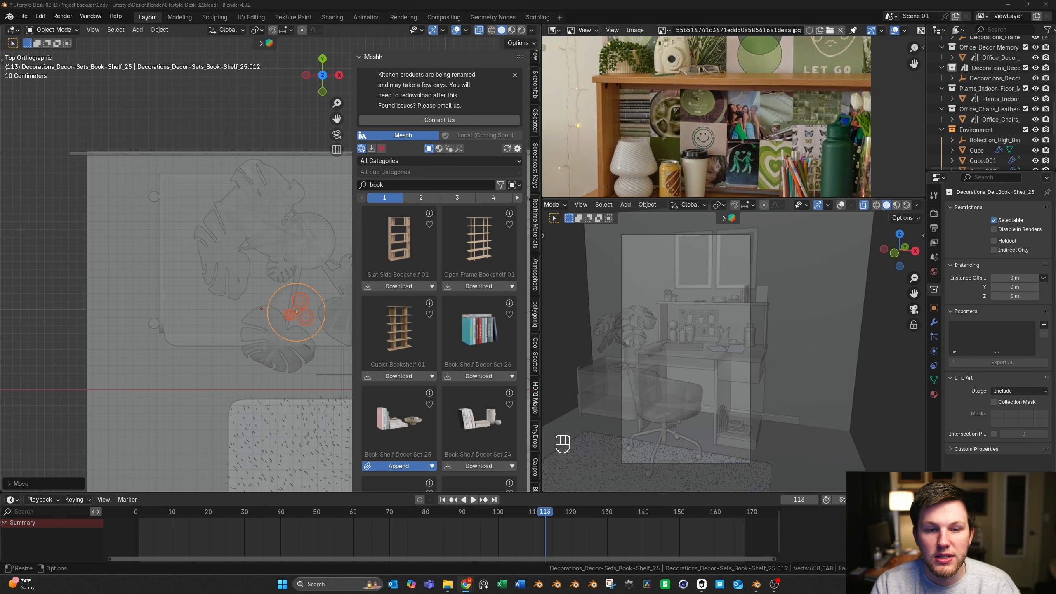
Scale up the standing books and reposition them inside the desk's lower compartment
scroll(715, 125, "down", 8)
middle_click_drag(316, 366, 245, 279)
scroll(245, 279, "down", 4)
left_click(249, 393)
middle_click_drag(208, 342, 254, 288)
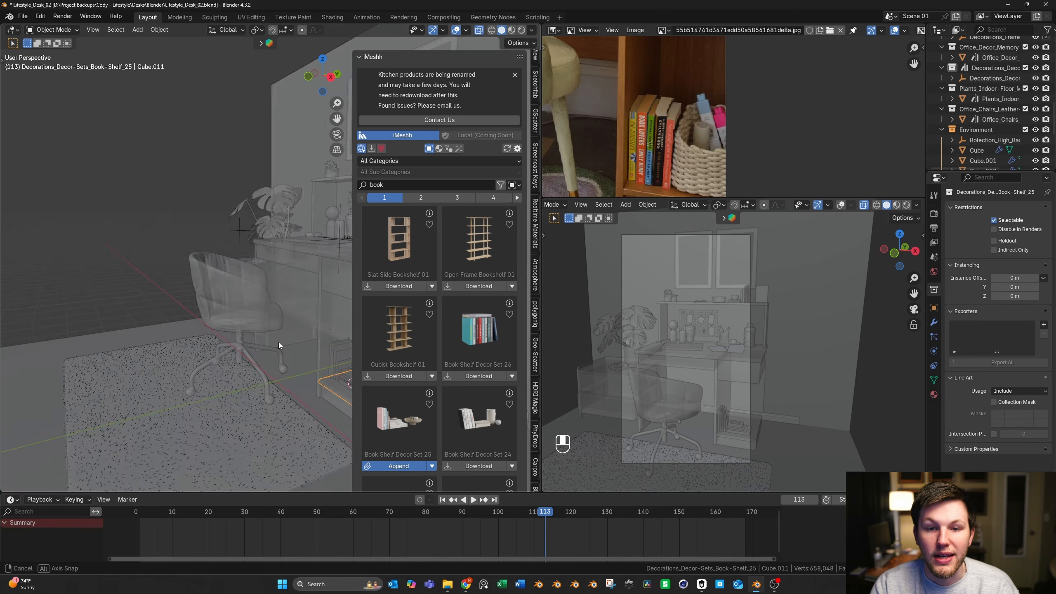
left_click(292, 301)
key("g")
key("s")
left_click(275, 307)
Reshape the lower compartment's base boards in Edit Mode and duplicate the compartment's vertical panel
left_click(183, 316)
left_click(189, 343, "shift")
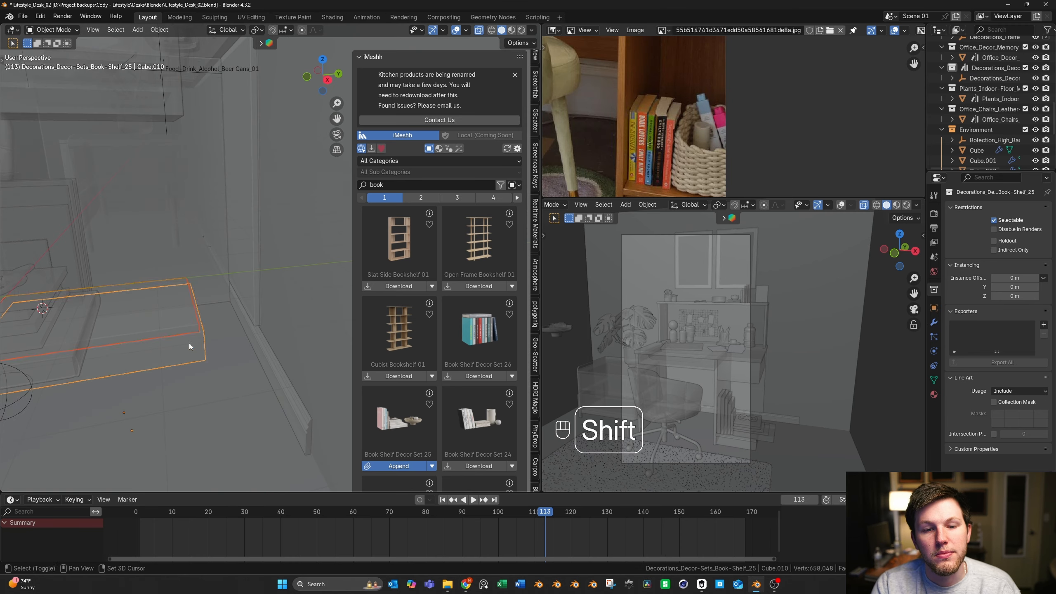
key("Tab")
key("g")
key("Tab")
left_click(208, 273)
key("shift+d")
key("Tab")
key("Tab")
Move the hutch's side panel along Y and check its alignment with the top board from the left view
key("z")
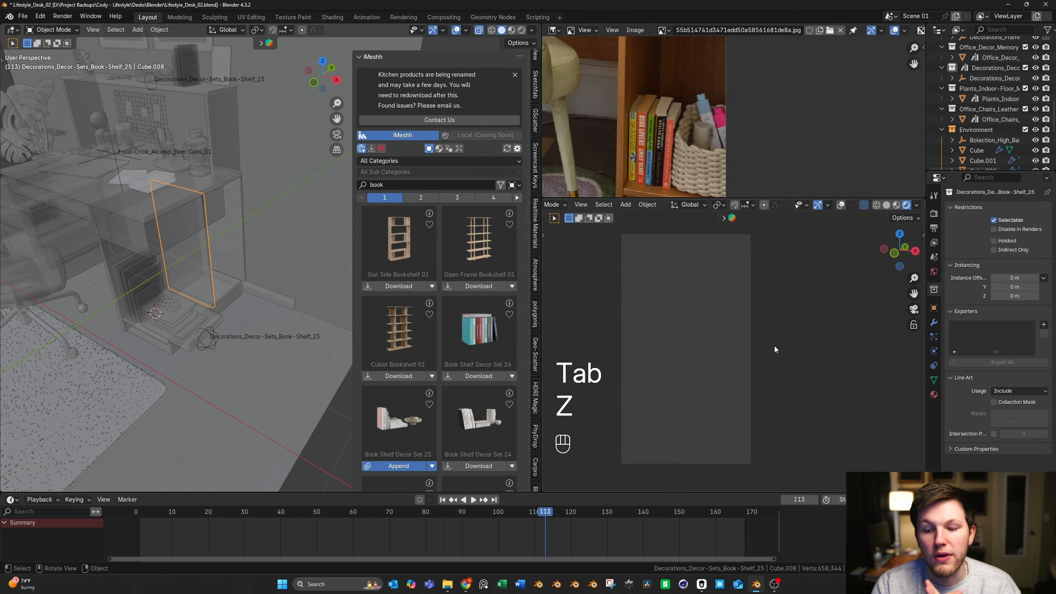
scroll(774, 345, "up", 4)
left_click(239, 199)
middle_click_drag(286, 187, 233, 203)
scroll(245, 216, "up", 4)
middle_click_drag(249, 225, 291, 246, "shift")
scroll(283, 246, "up", 6)
key("g")
key("y")
left_click(258, 229)
key("ctrl+KP_3")
scroll(590, 261, "up", 10)
scroll(300, 281, "down", 4)
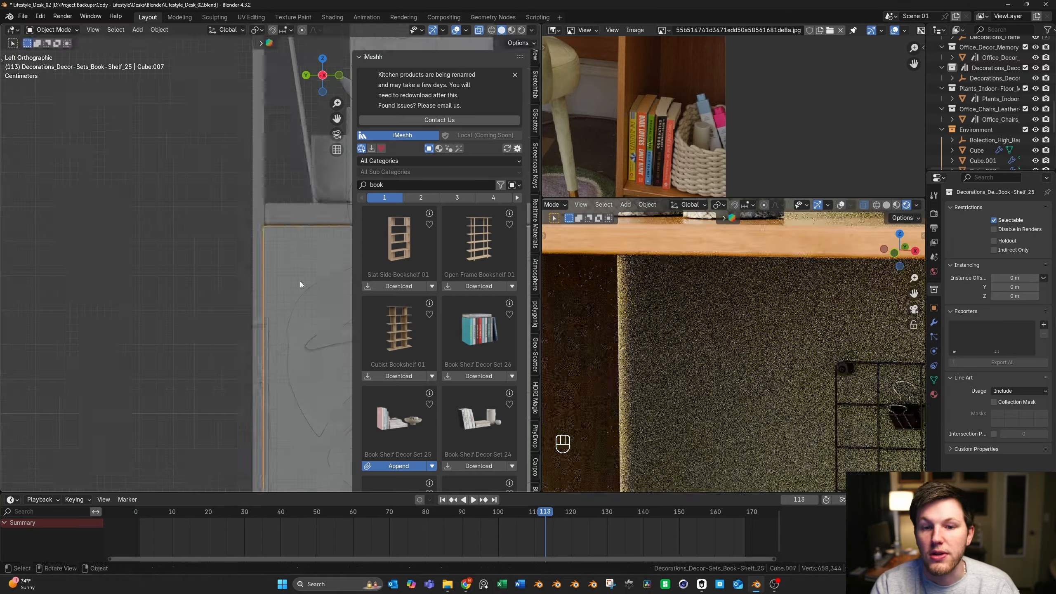
Move the desk's lower side panel along Y to align it beneath the desktop
scroll(301, 282, "down", 8)
middle_click_drag(300, 281, 113, 268)
left_click(113, 268)
key("ctrl+KP_3")
scroll(191, 221, "up", 10)
key("g")
key("y")
left_click(278, 229)
Make the 29.5mm camera active and move its Focus Object to the accessories on the desk
scroll(715, 291, "down", 10)
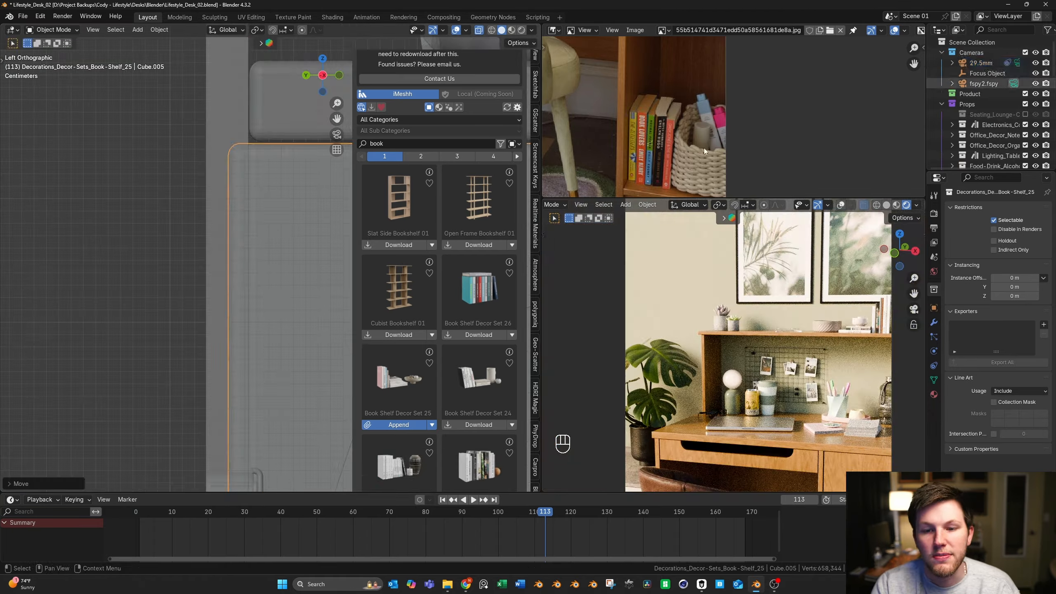
left_click(1016, 63)
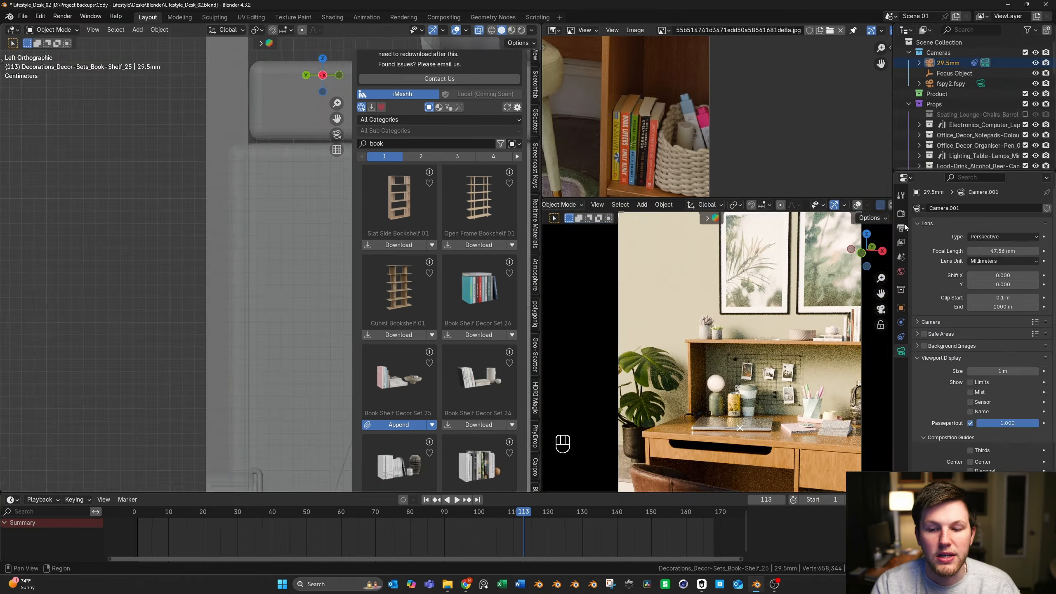
left_click(971, 73)
key("grave")
key("grave")
middle_click_drag(247, 195, 313, 181)
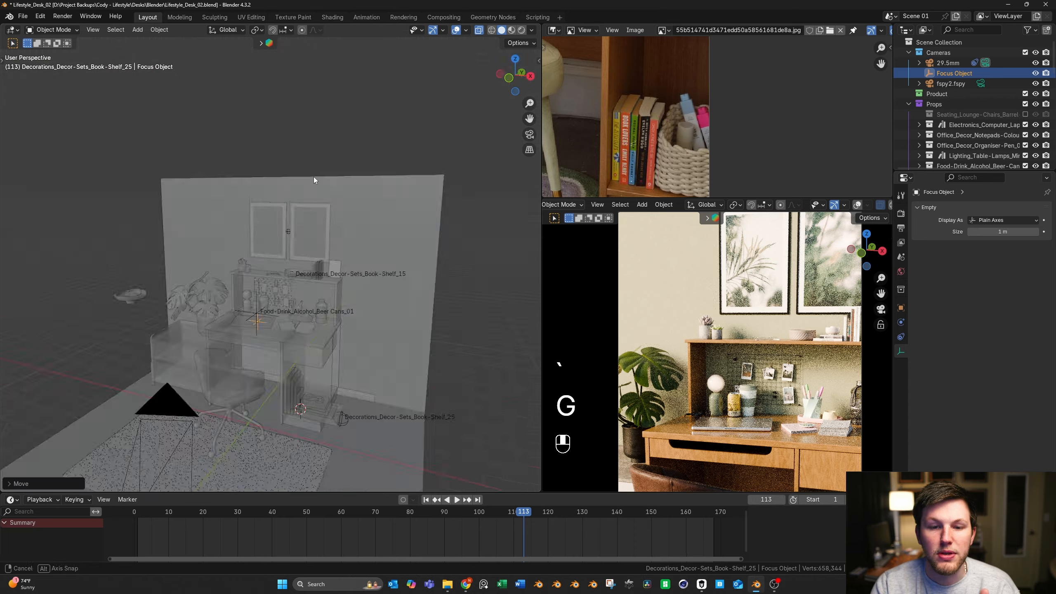
Scale the stacked books and their ornament, and set them on the compartment's base next to the standing books
left_click(23, 16)
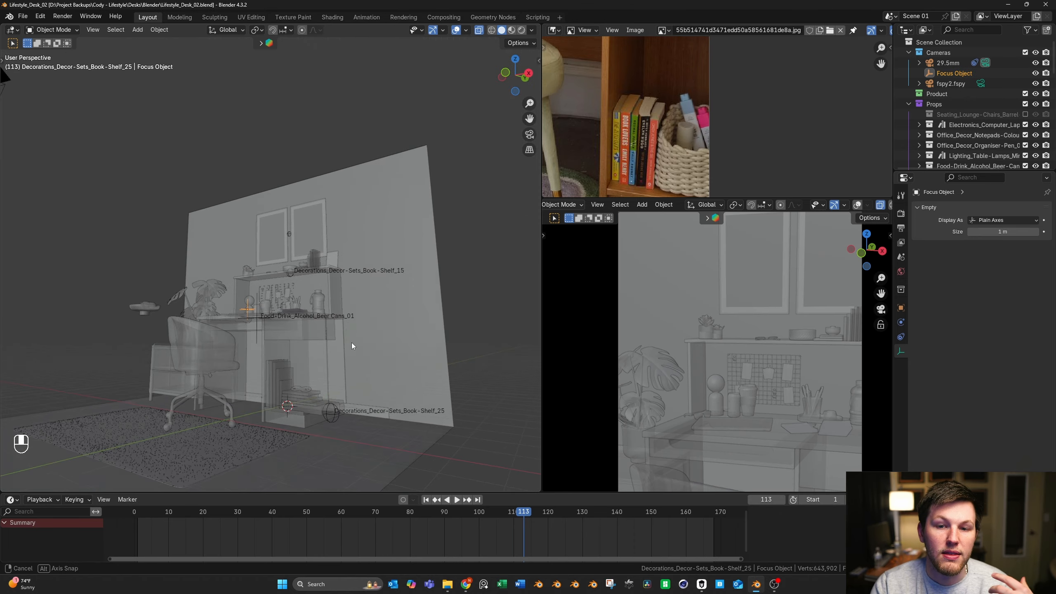
middle_click_drag(351, 346, 374, 332)
left_click_drag(324, 257, 412, 309)
key("alt+z")
left_click(372, 257, "shift")
key("grave")
key("grave")
key("s")
left_click(484, 240)
key("g")
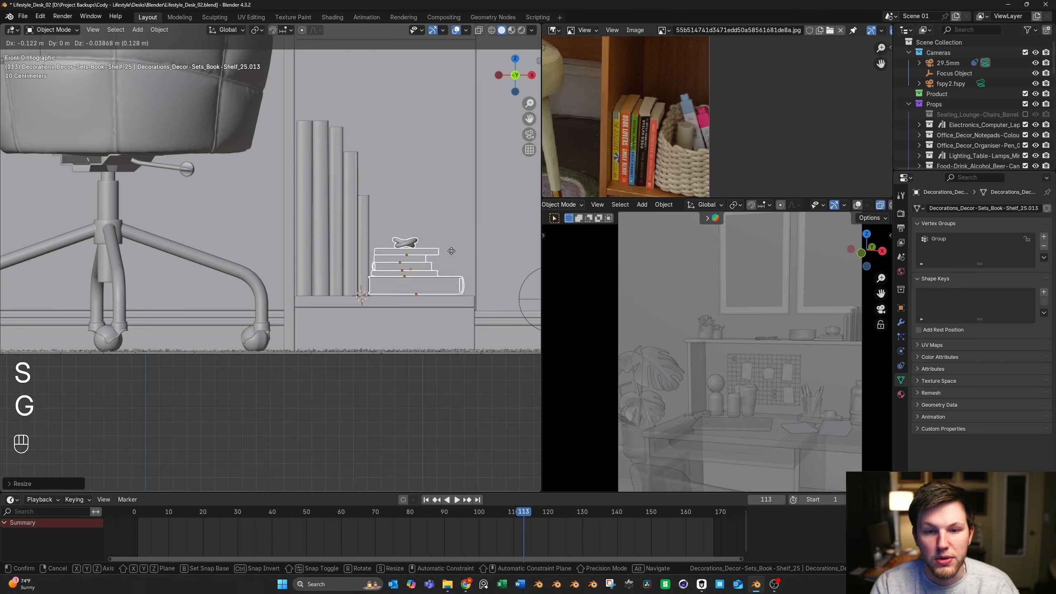
left_click(451, 251)
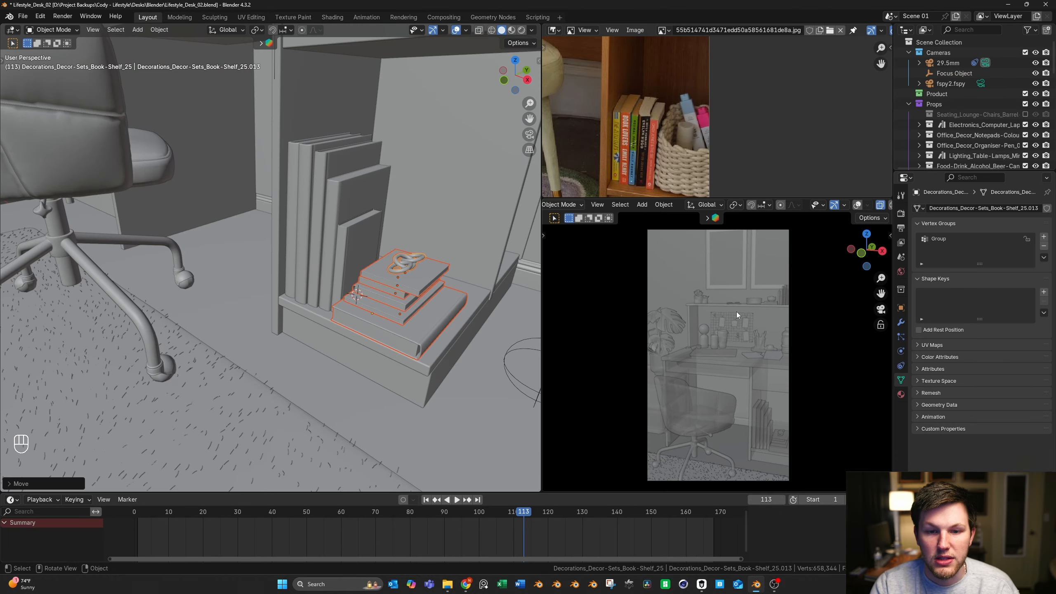
Set the render resolution to 100% and render the desk scene from the 29.5mm camera
scroll(736, 312, "down", 2)
middle_click_drag(594, 142, 736, 128)
scroll(736, 127, "down", 6)
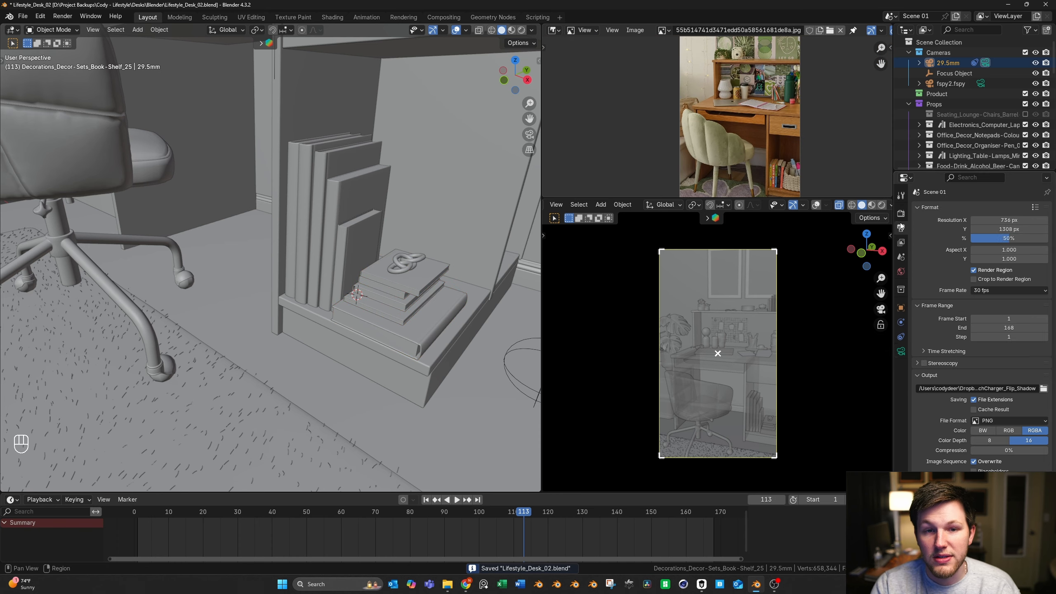
key("F12")
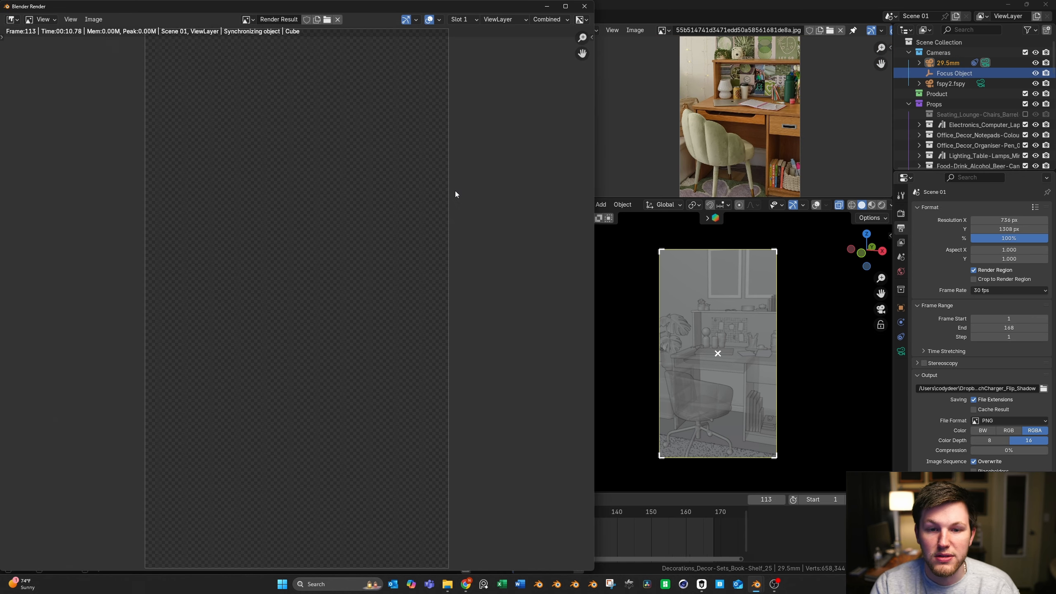